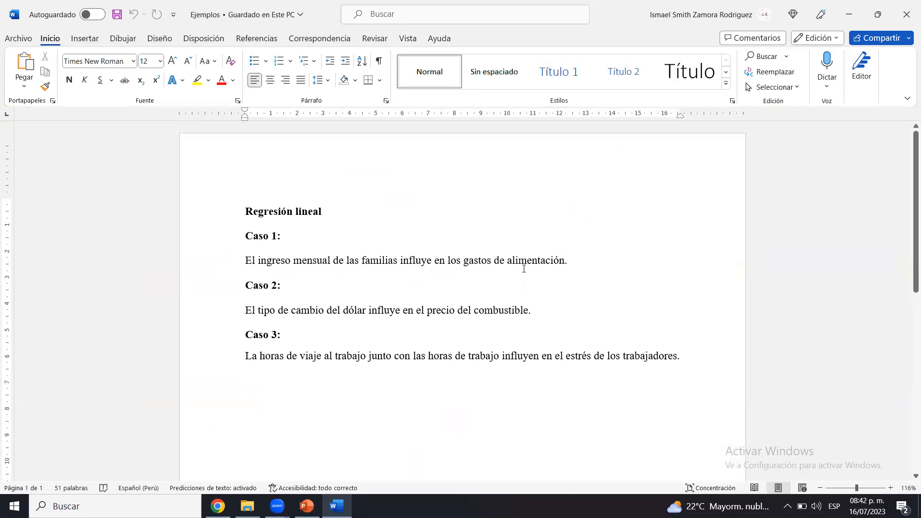
Open the Regresion_lineal_simple data file from the session folder in SPSS, maximize the data editor and widen both variable columns.
click(594, 276)
click(247, 506)
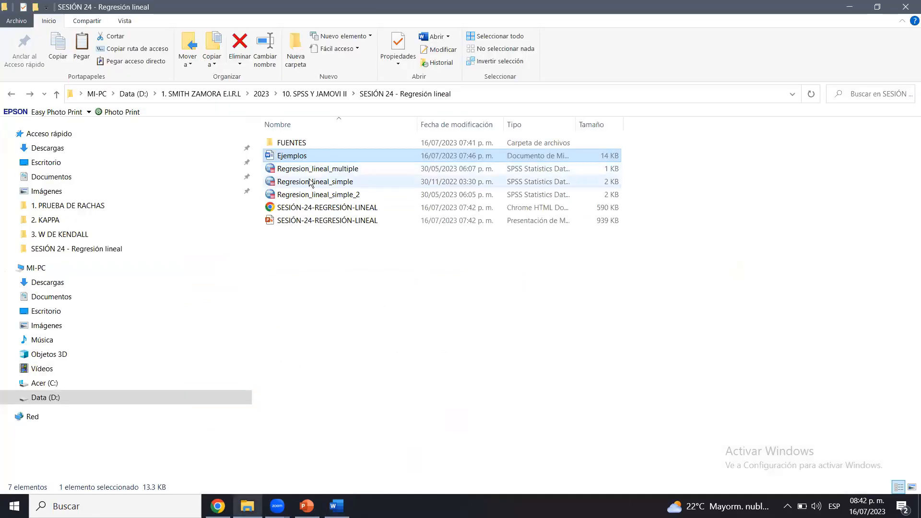
click(310, 182)
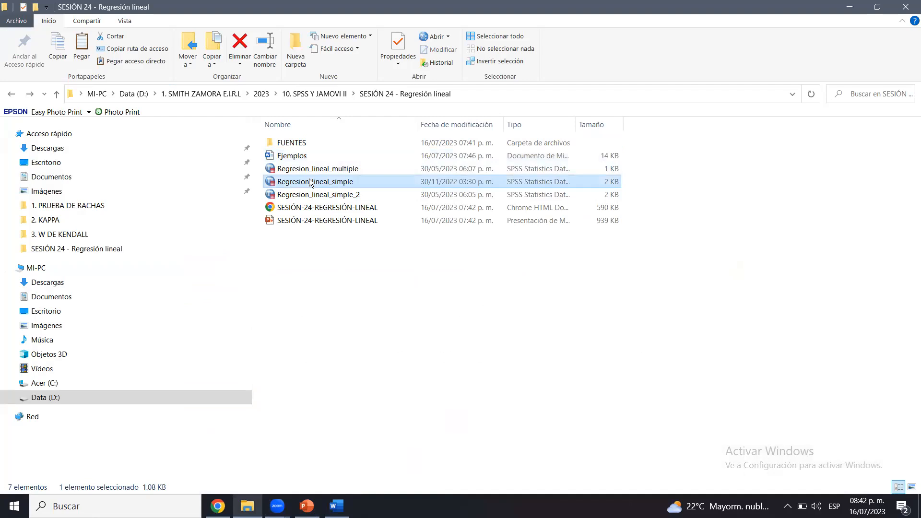
double_click(294, 185)
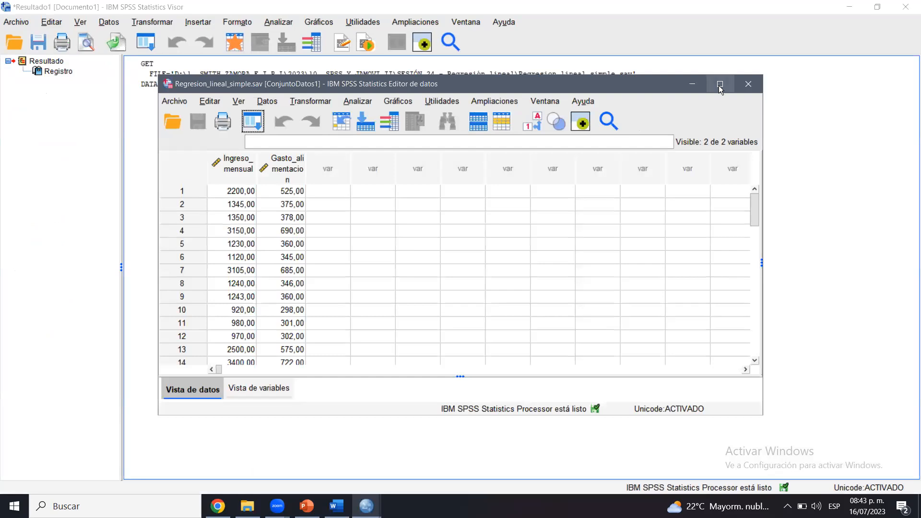
click(719, 85)
drag(142, 83, 354, 85)
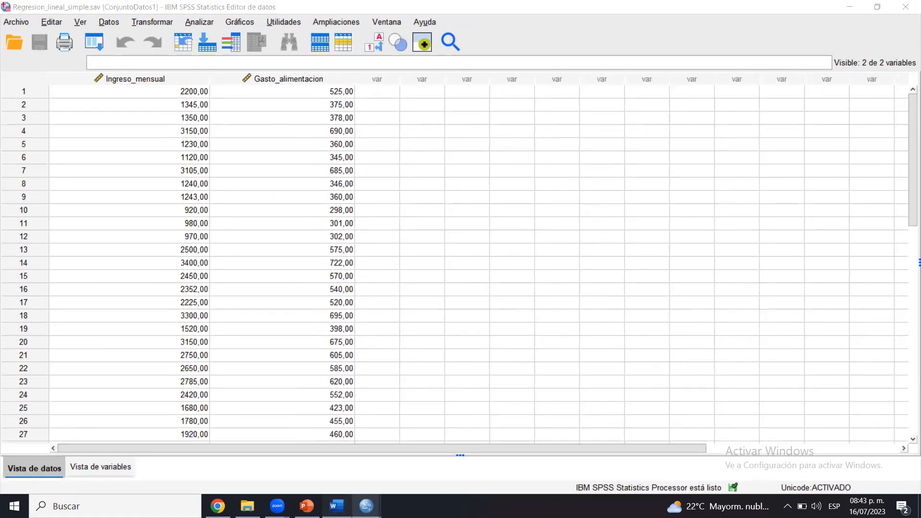
Switch to the Ejemplos document in Word, insert a page break after the Caso 1 sentence and save the document.
key(alt+Tab)
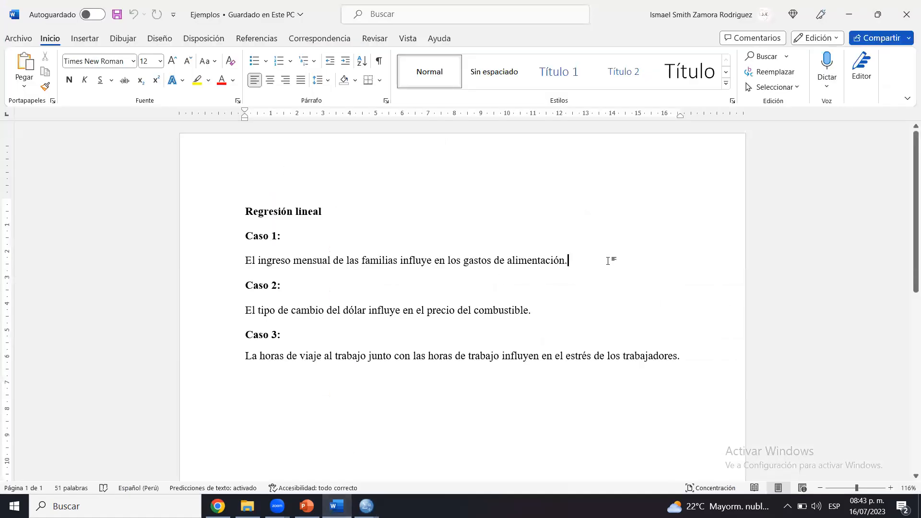
key(ctrl+Return)
drag(914, 283, 915, 168)
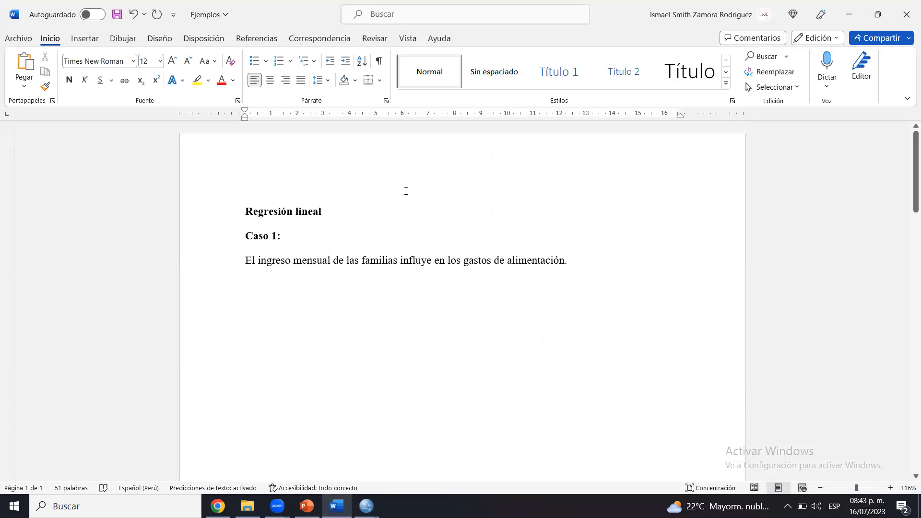
key(ctrl+s)
drag(856, 485, 860, 487)
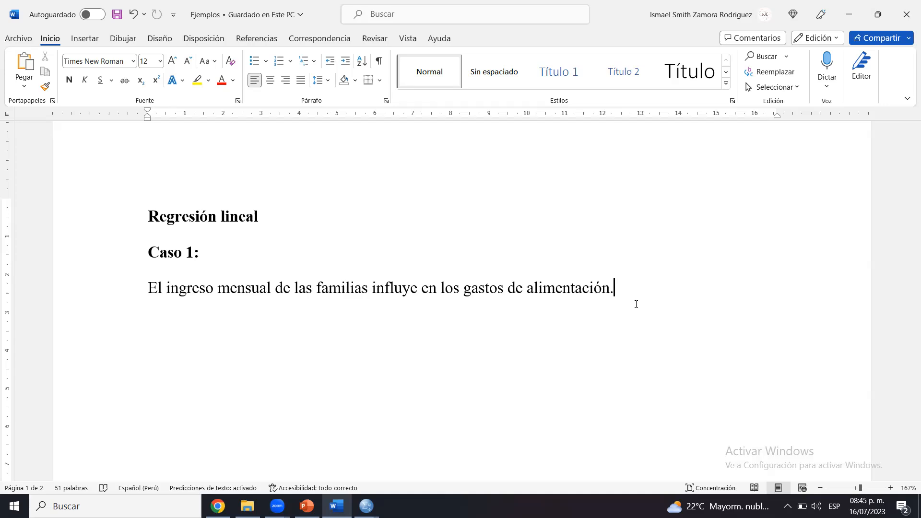
Add an empty paragraph after the Caso 1 sentence about monthly income and food expenses.
drag(145, 288, 709, 296)
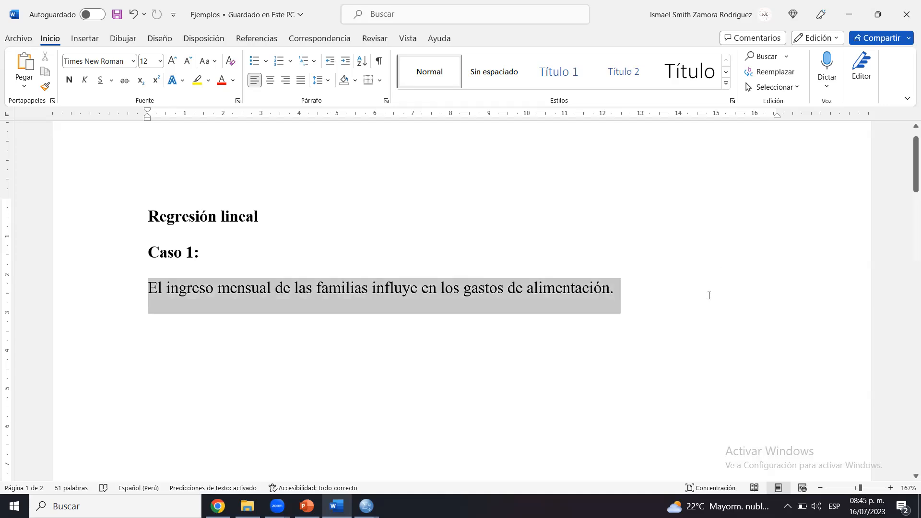
click(708, 295)
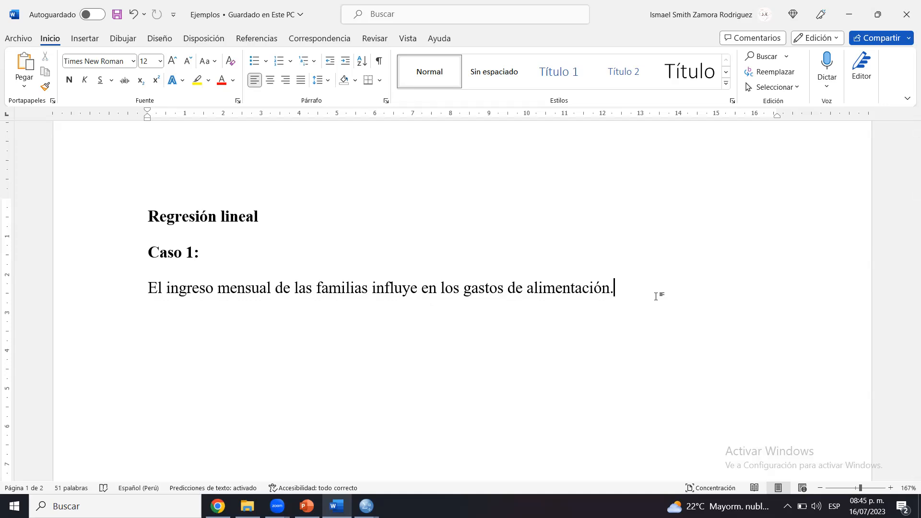
key(Return)
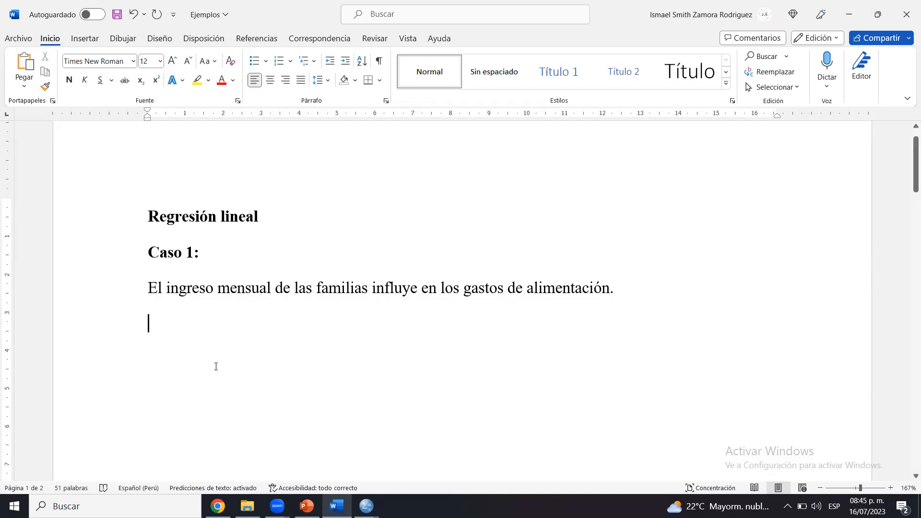
Switch to the PowerPoint presentation and display slide 13, "Pasos para regresión".
mouse_move(366, 506)
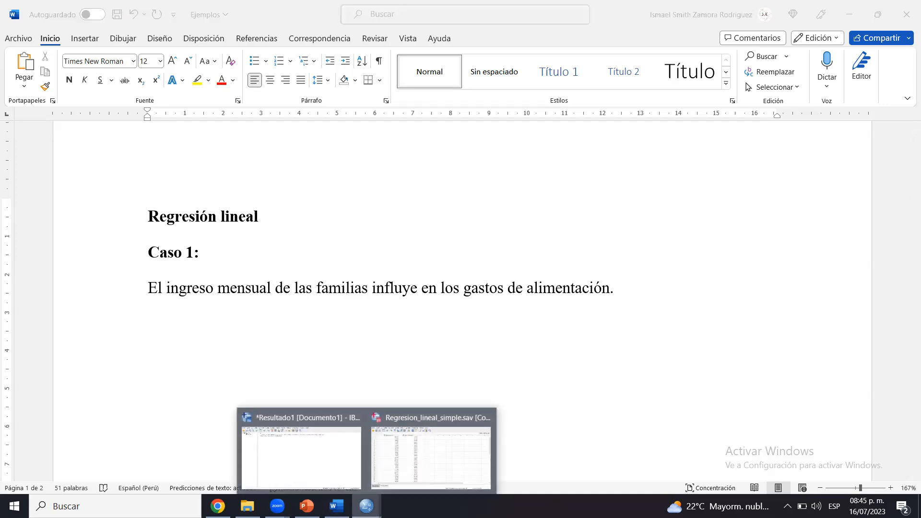
click(441, 448)
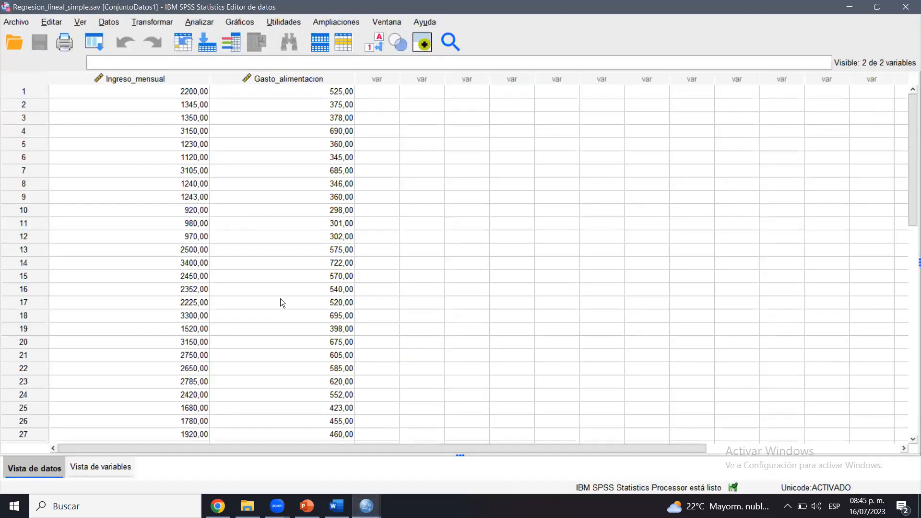
click(307, 504)
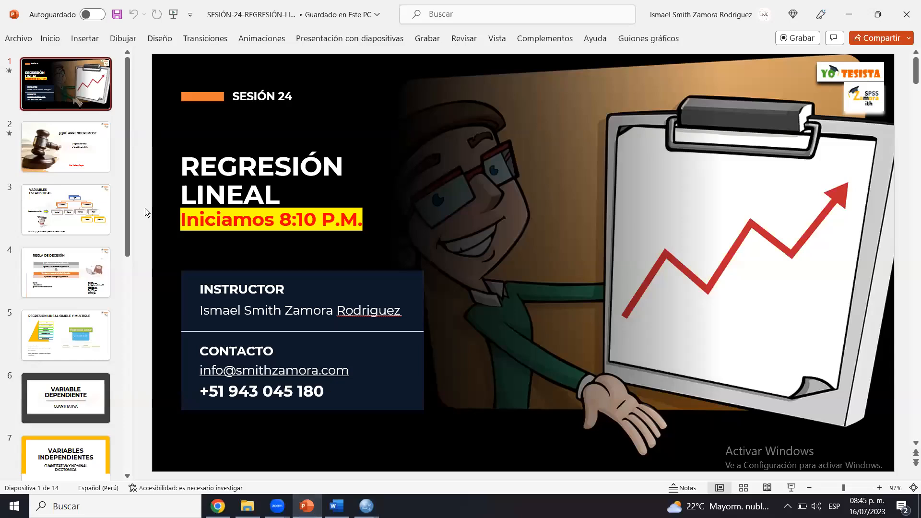
drag(128, 227, 159, 474)
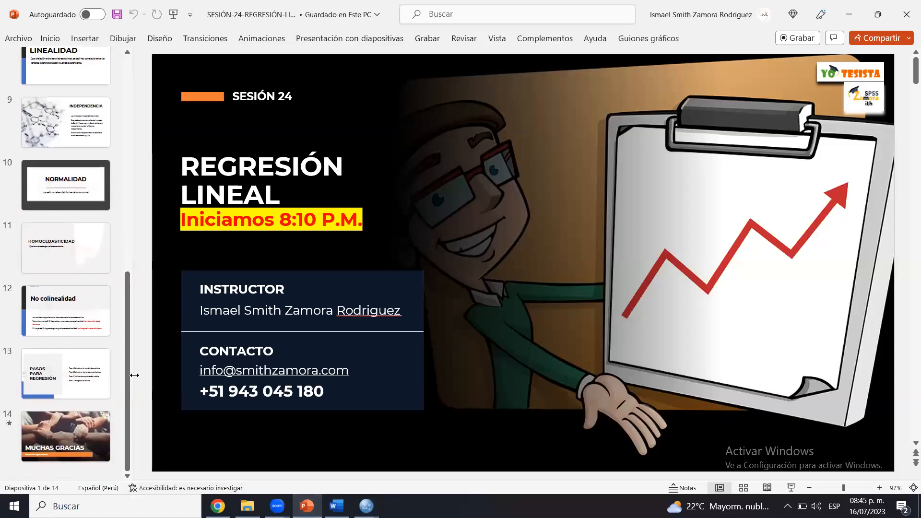
click(71, 392)
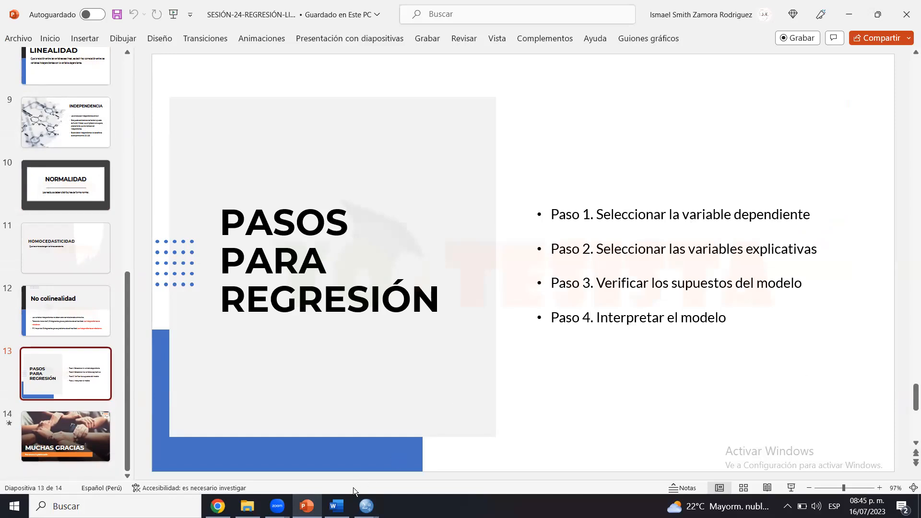
Switch to the SPSS data editor and highlight the Ingreso_mensual and Gasto_alimentacion columns one after the other.
mouse_move(366, 506)
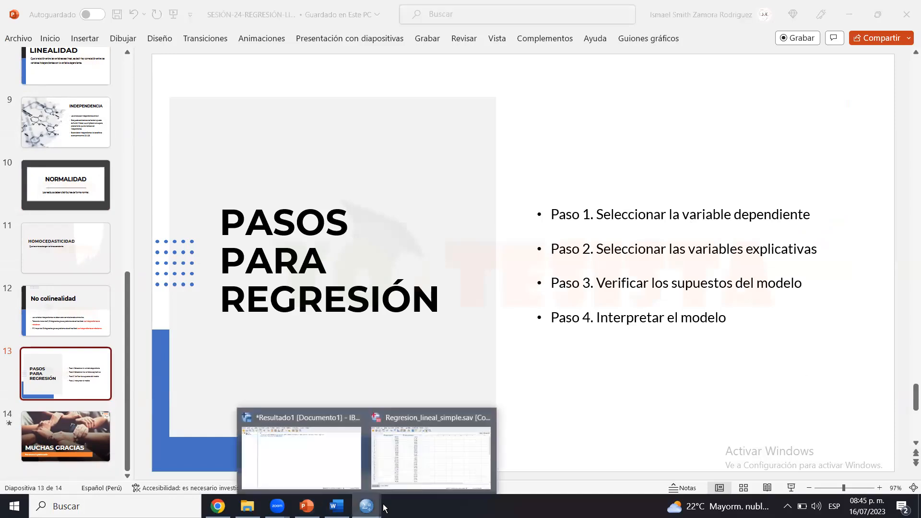
click(422, 471)
click(171, 81)
click(252, 82)
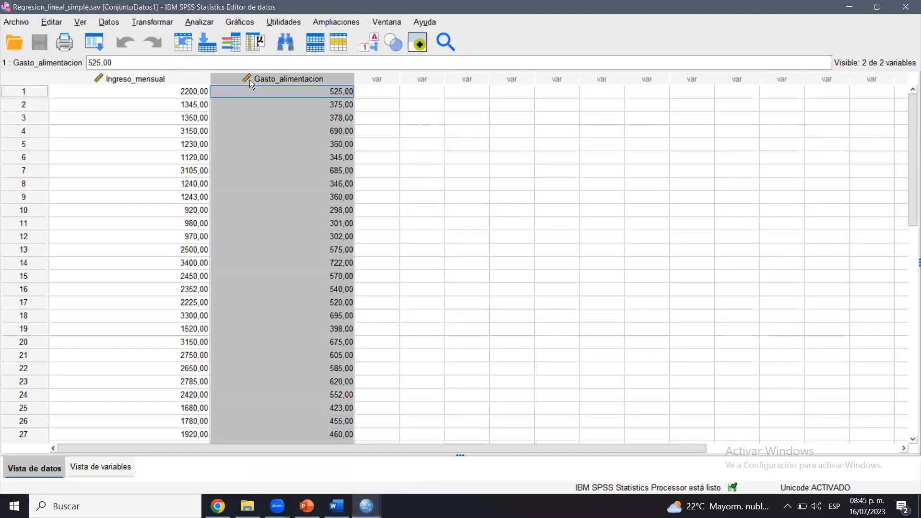
Switch to Word and examine the Caso 1 sentence, highlighting the family income phrase and the food expenses phrase.
click(336, 506)
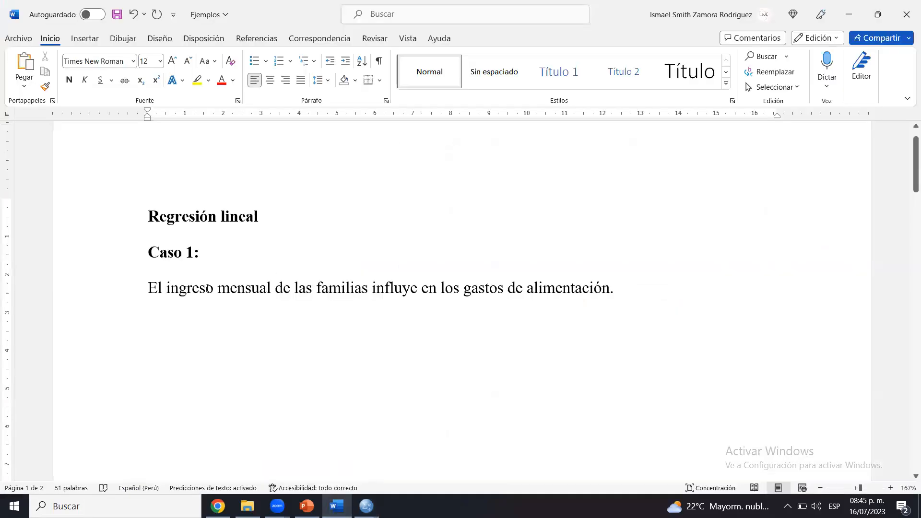
drag(148, 288, 367, 290)
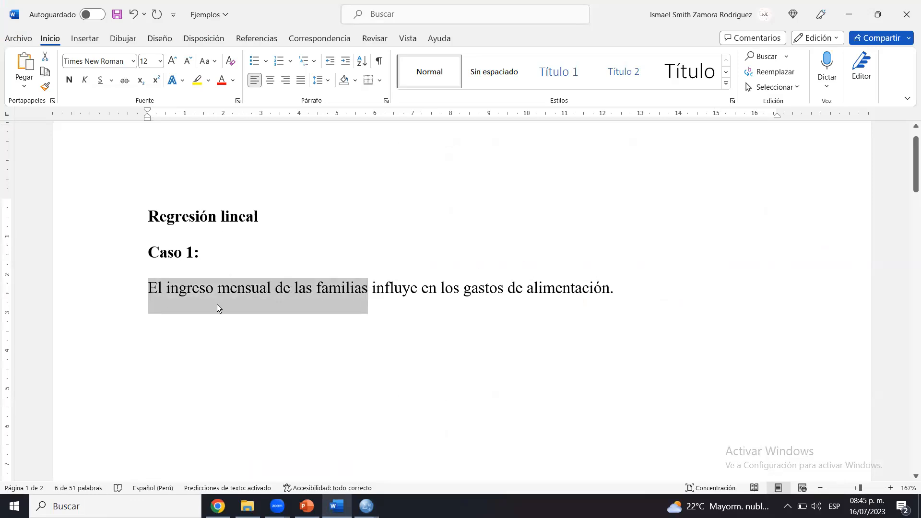
drag(464, 290, 608, 294)
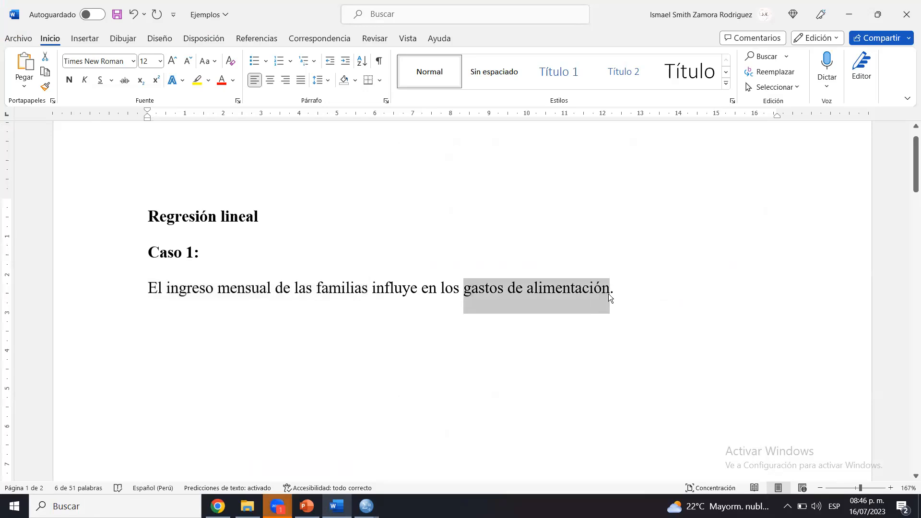
click(608, 293)
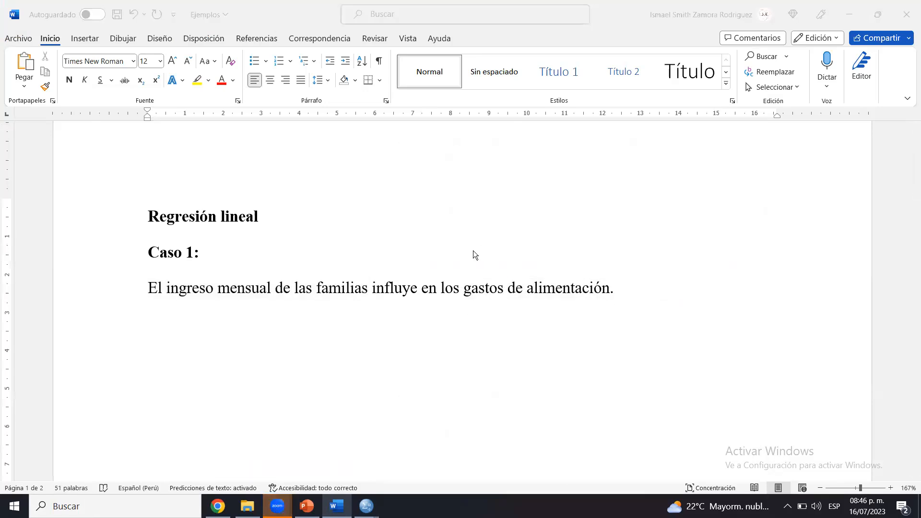
drag(635, 274, 139, 302)
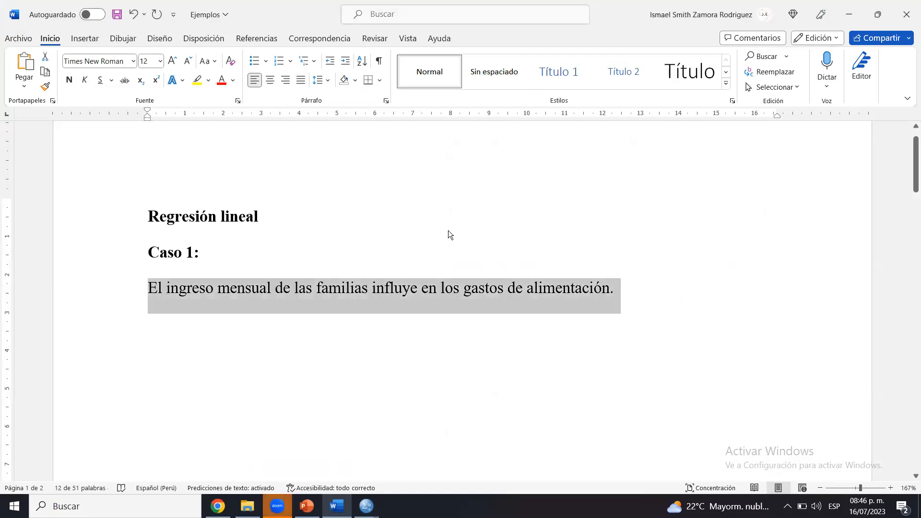
click(302, 267)
drag(159, 291, 246, 290)
click(295, 287)
drag(201, 254, 581, 288)
click(594, 287)
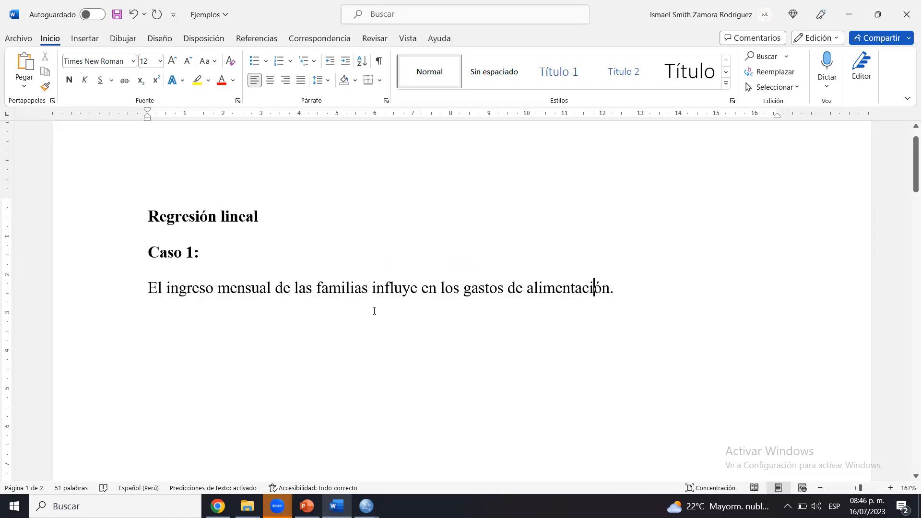
Compare the SPSS data file's variables with the Caso 1 sentence in Word, ending in the SPSS data editor.
mouse_move(366, 506)
click(425, 446)
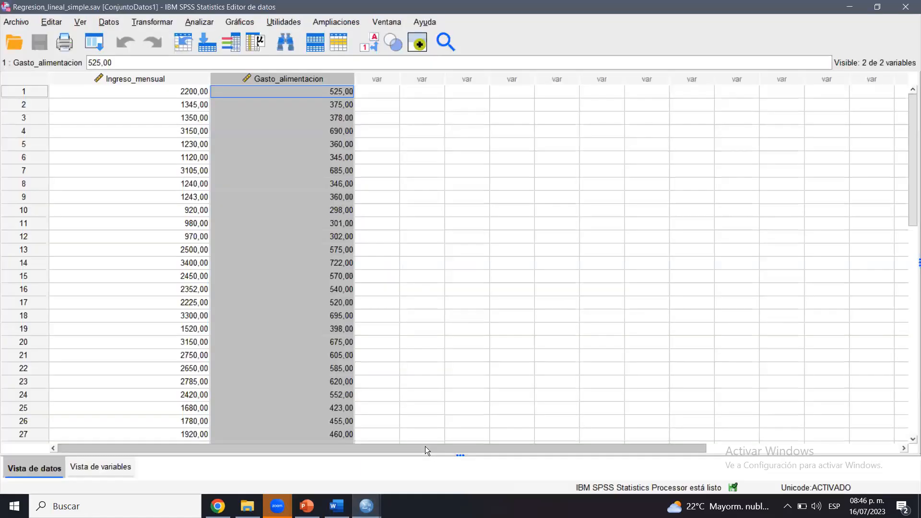
click(337, 506)
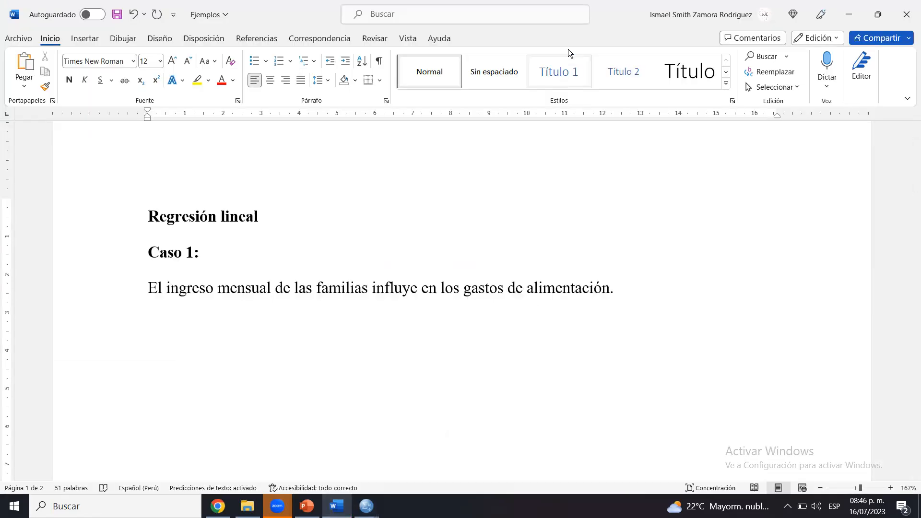
click(337, 506)
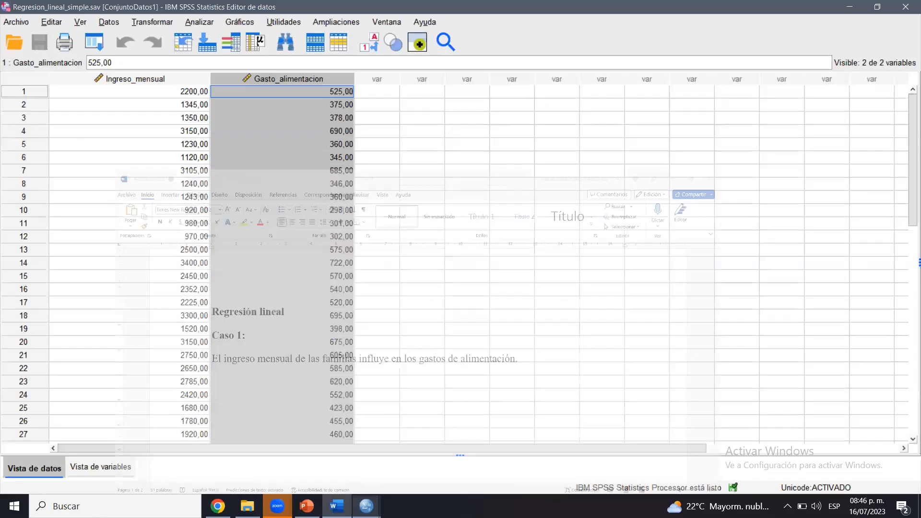
click(337, 505)
drag(437, 292, 200, 253)
click(201, 253)
click(365, 506)
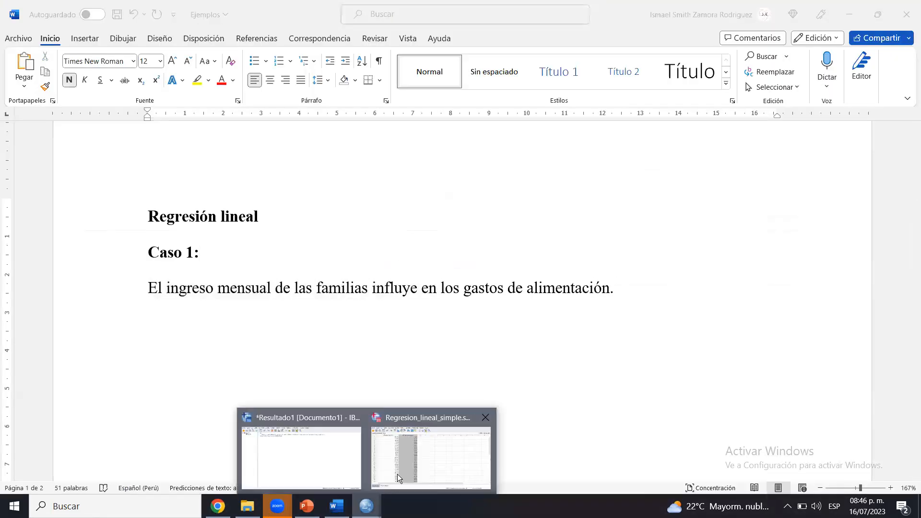
click(397, 477)
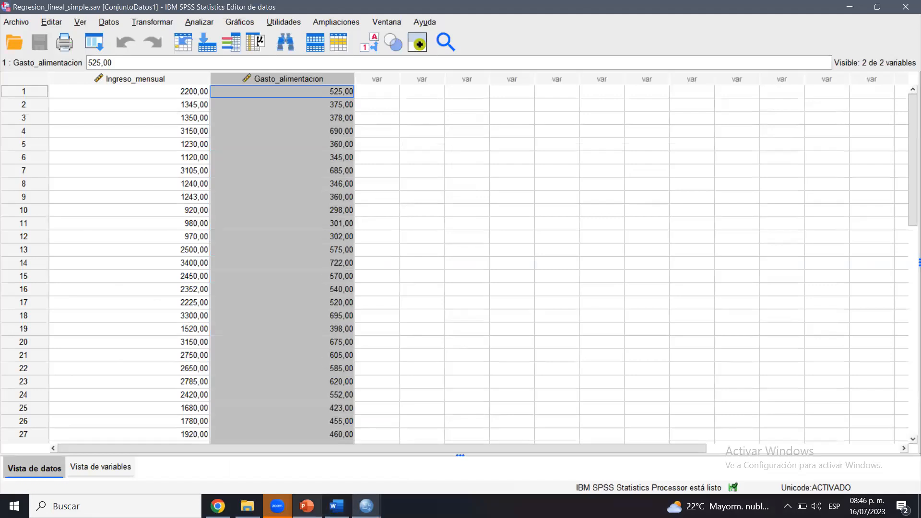
Check the regression steps slide in PowerPoint, return to SPSS and compare the Gasto_alimentacion and Ingreso_mensual columns by highlighting each.
click(307, 506)
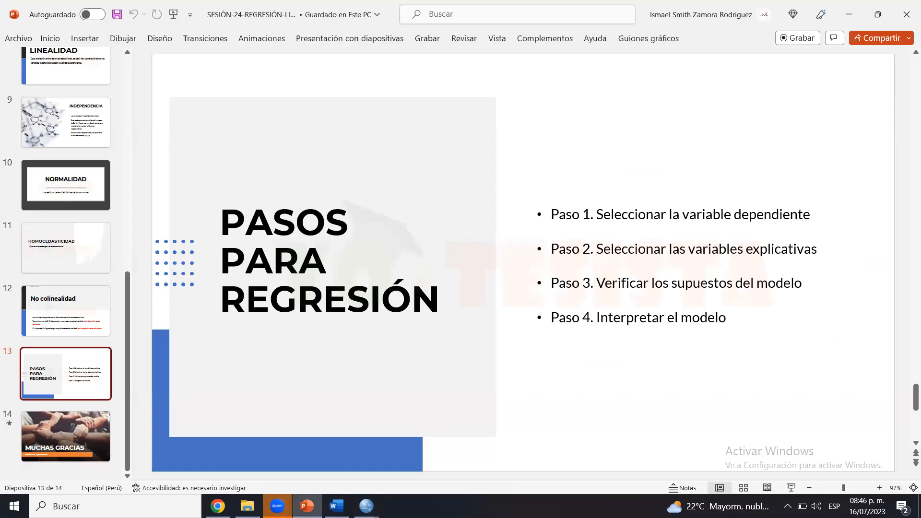
key(alt+Tab)
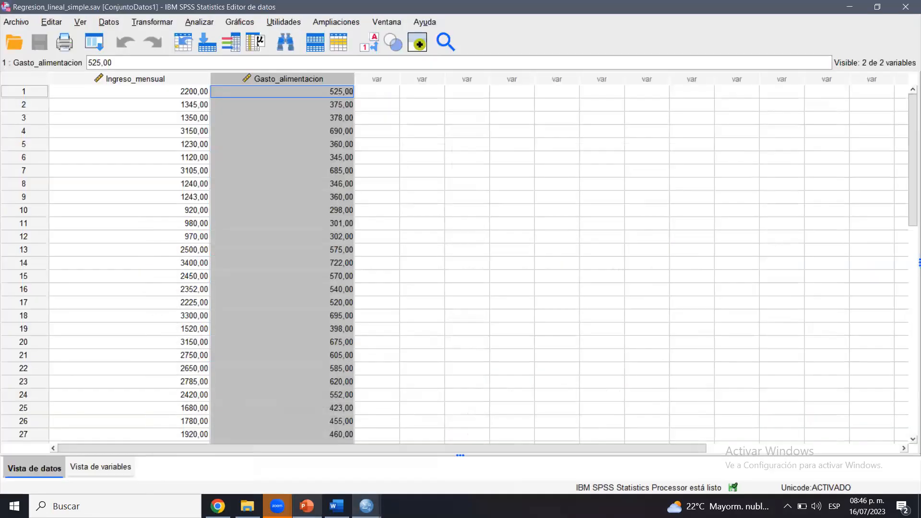
click(164, 82)
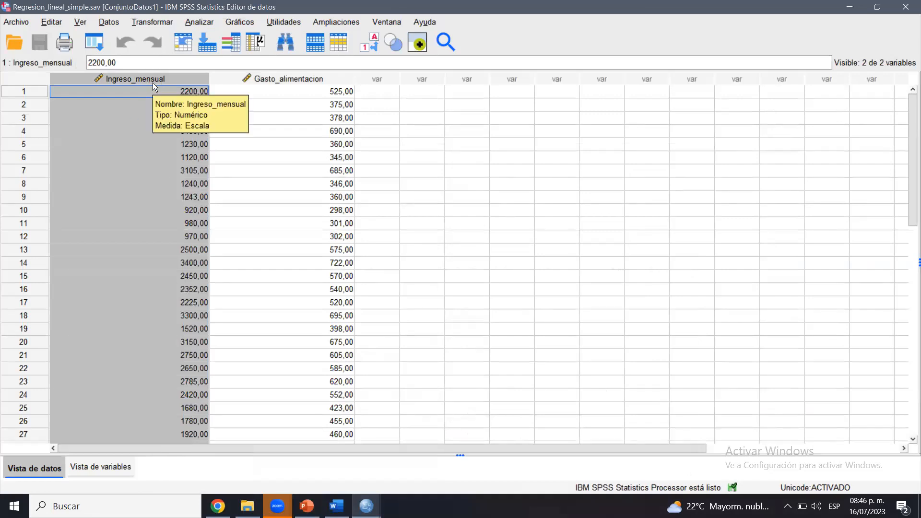
click(218, 76)
click(188, 77)
click(229, 78)
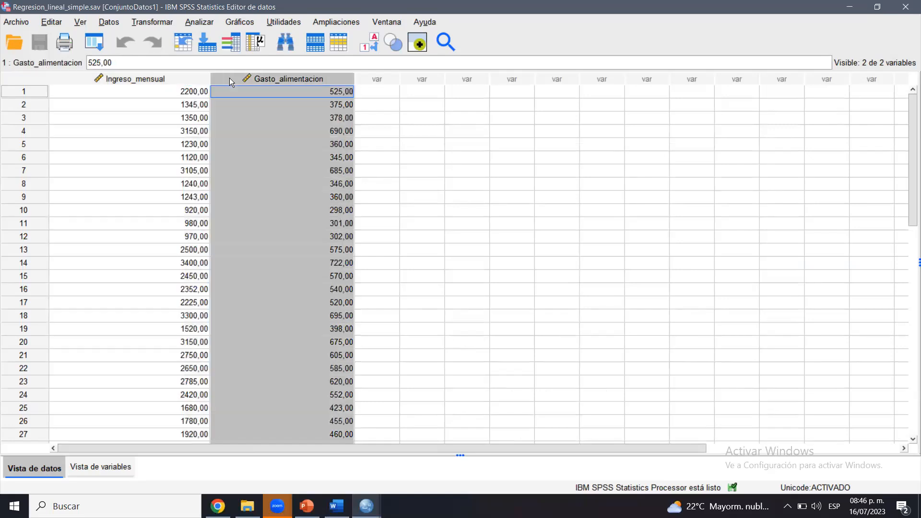
click(192, 78)
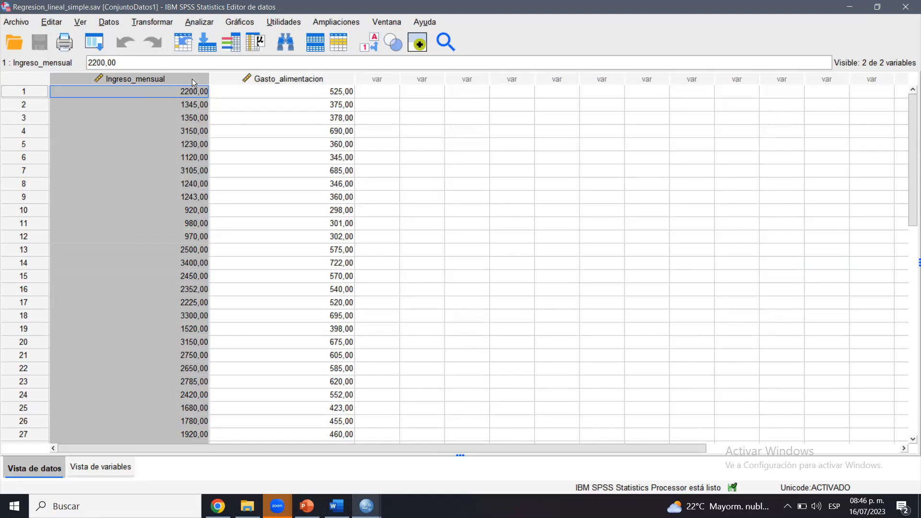
click(214, 78)
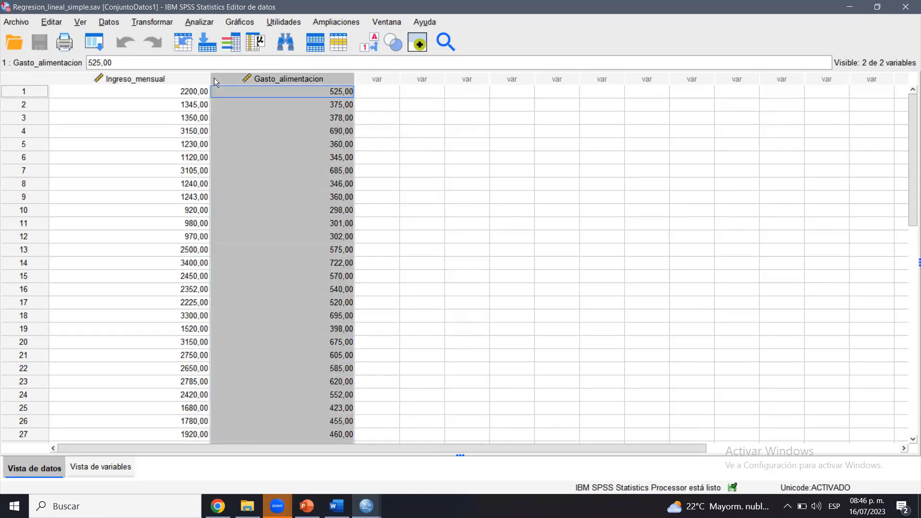
click(197, 80)
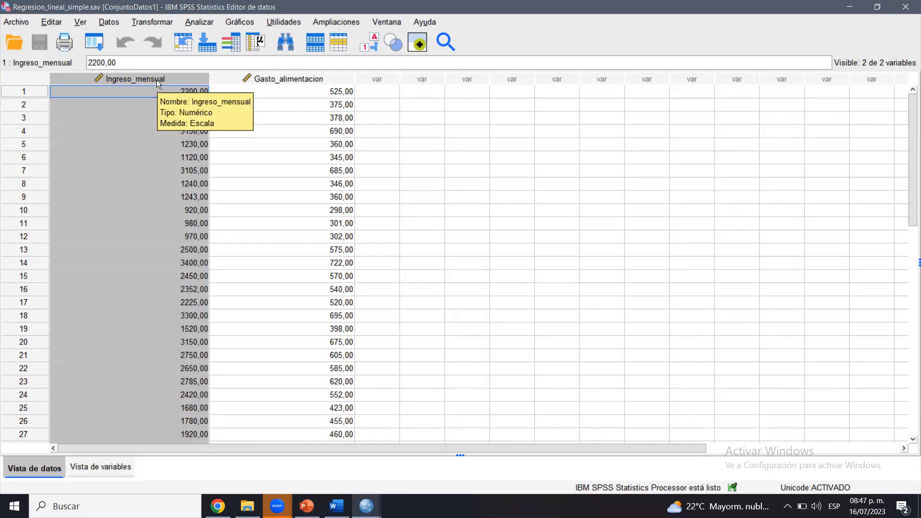
Highlight the Ingreso_mensual and Gasto_alimentacion columns alternately to compare the two variables.
click(216, 75)
click(183, 80)
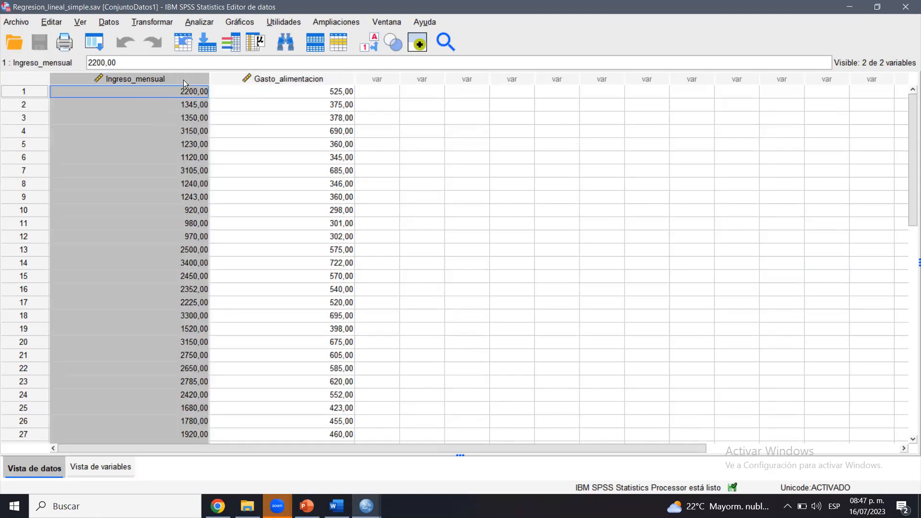
click(224, 78)
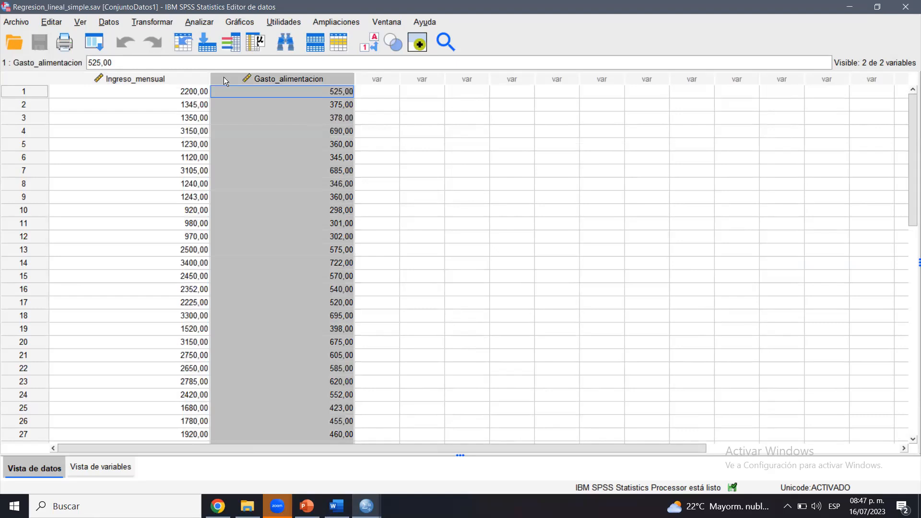
click(187, 78)
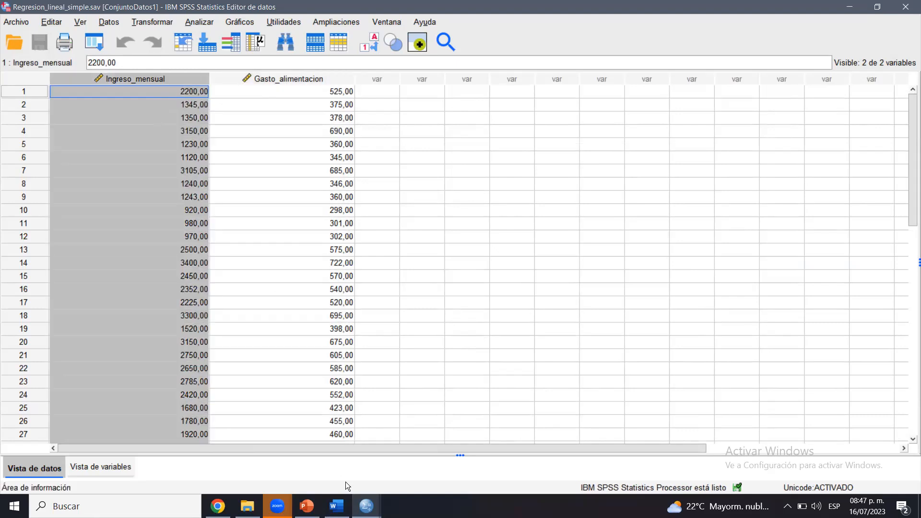
Switch to PowerPoint and show slide 5, Regresión lineal simple y múltiple, to read its requirements and statistical hypotheses.
click(307, 506)
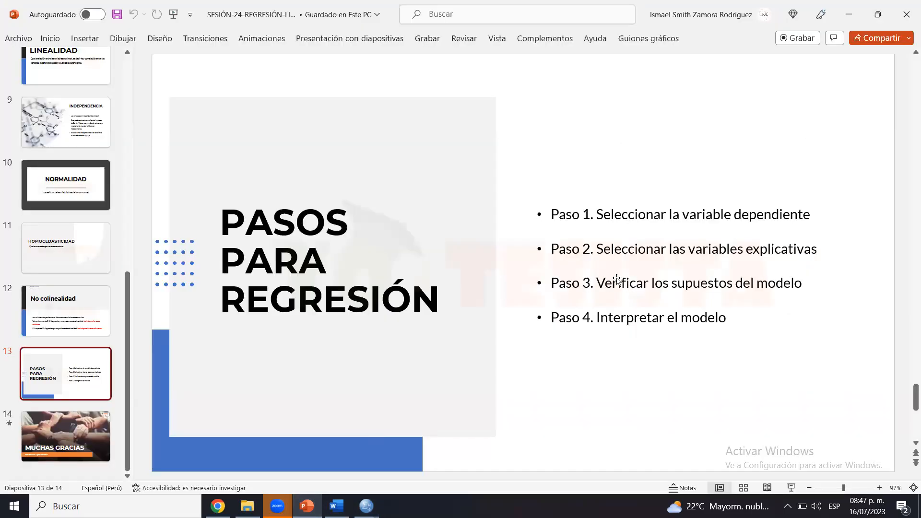
click(129, 261)
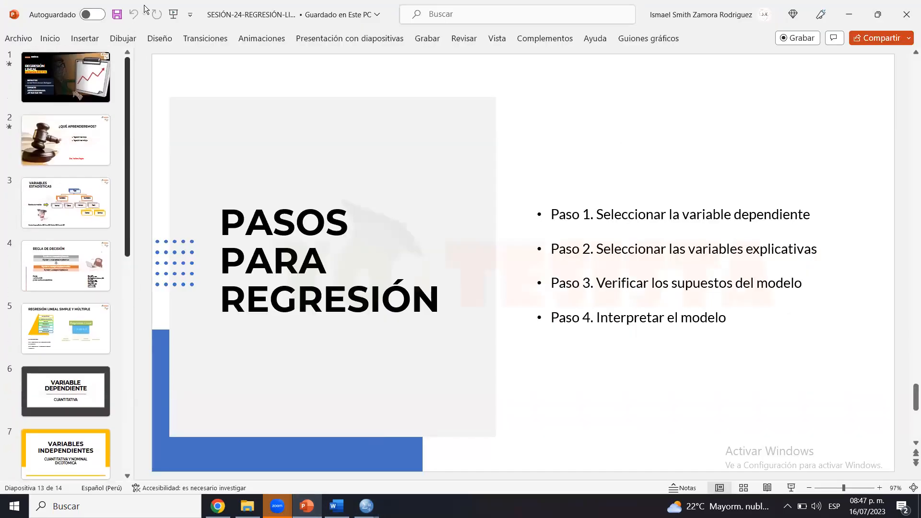
click(77, 330)
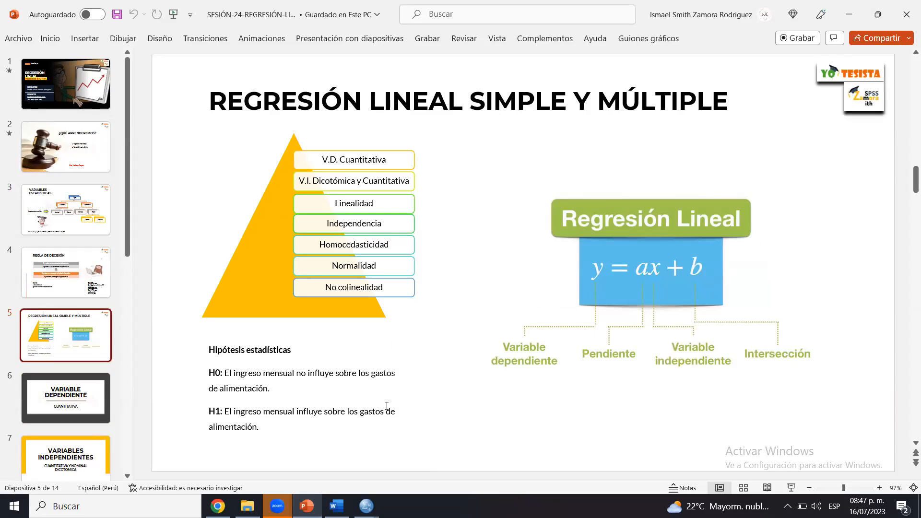
Compare the Gasto_alimentacion and Ingreso_mensual columns in the SPSS data editor with the regression requirements on the PowerPoint slide.
click(366, 506)
click(411, 456)
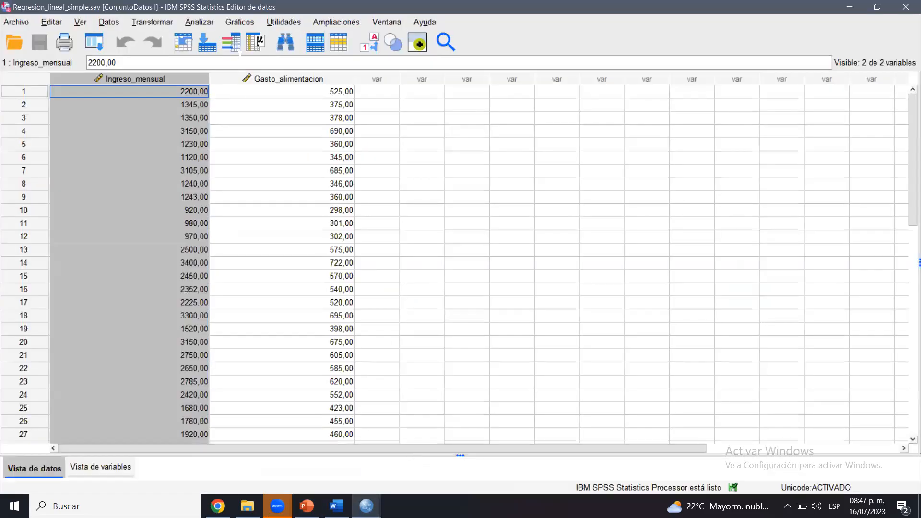
click(273, 81)
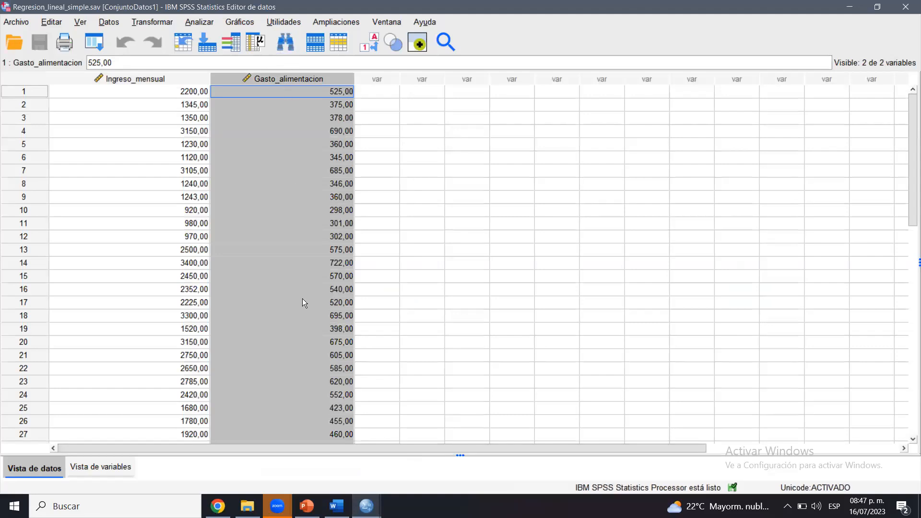
click(306, 506)
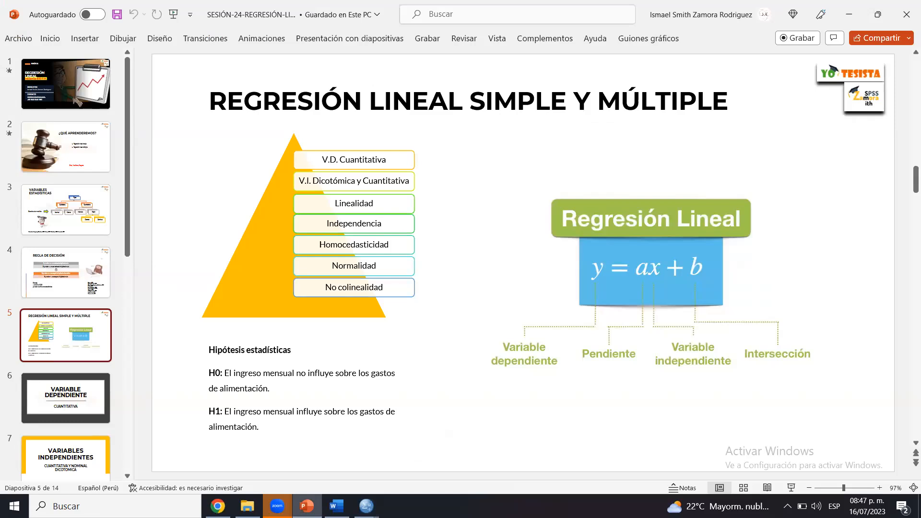
key(alt+Tab)
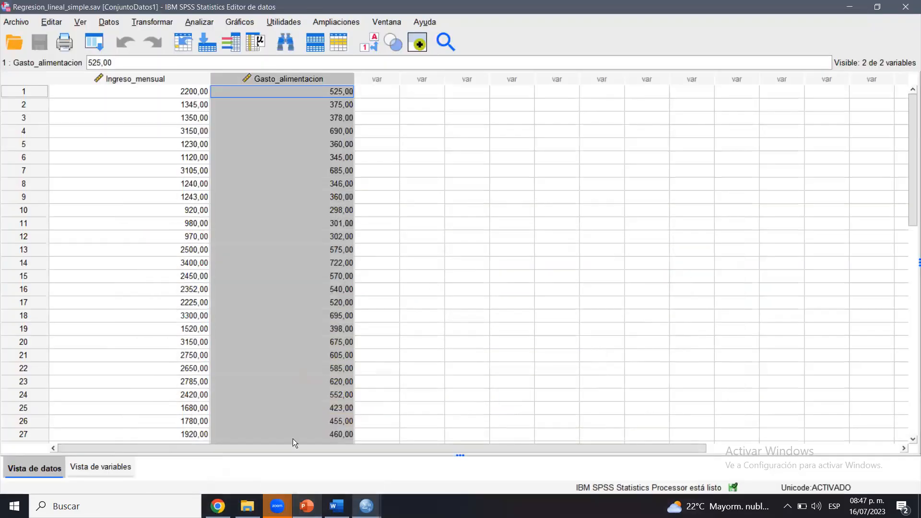
click(155, 79)
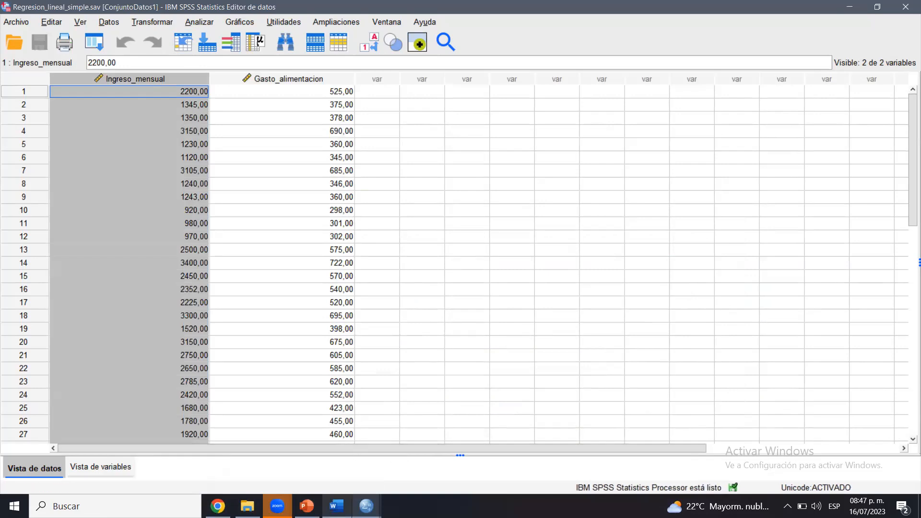
Return to the PowerPoint slide and examine the regression assumptions, starting with Linealidad.
click(336, 505)
click(306, 506)
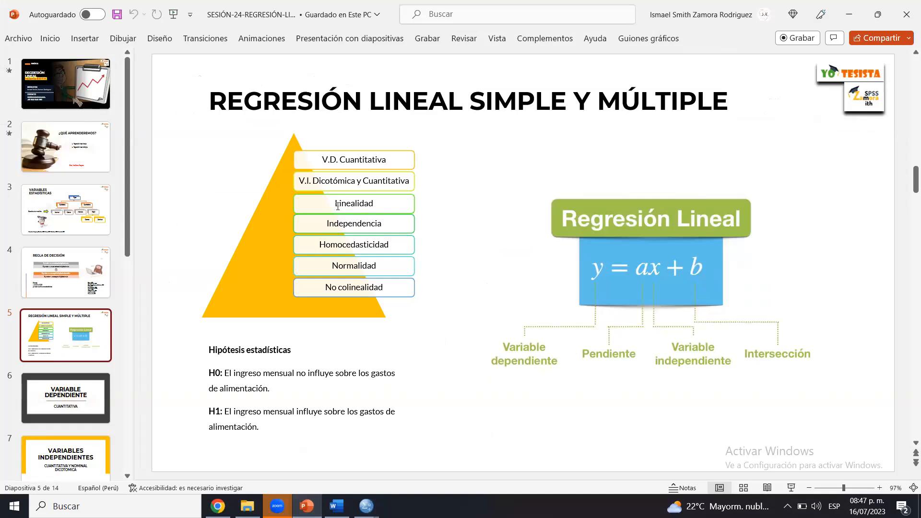
double_click(337, 206)
click(854, 268)
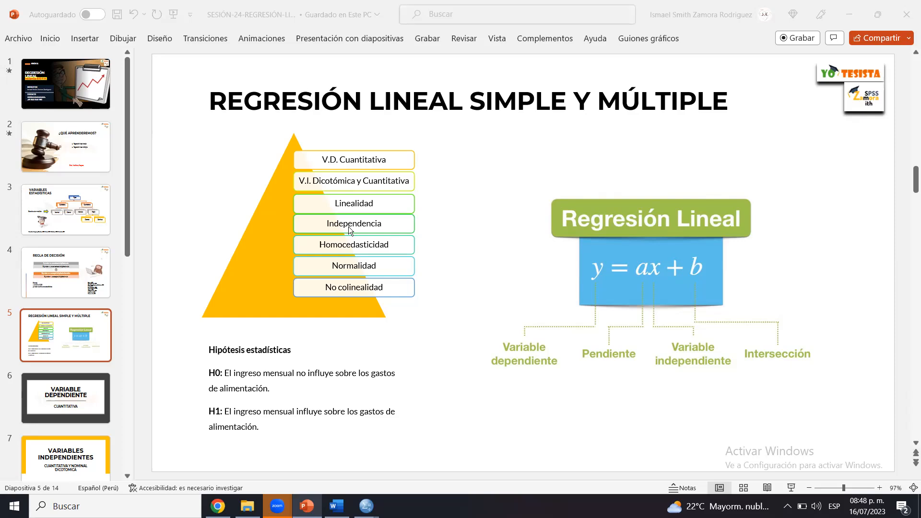
Recheck the Caso 1 sentence in Word, return to the SPSS data editor and highlight the Gasto_alimentacion column.
mouse_move(366, 506)
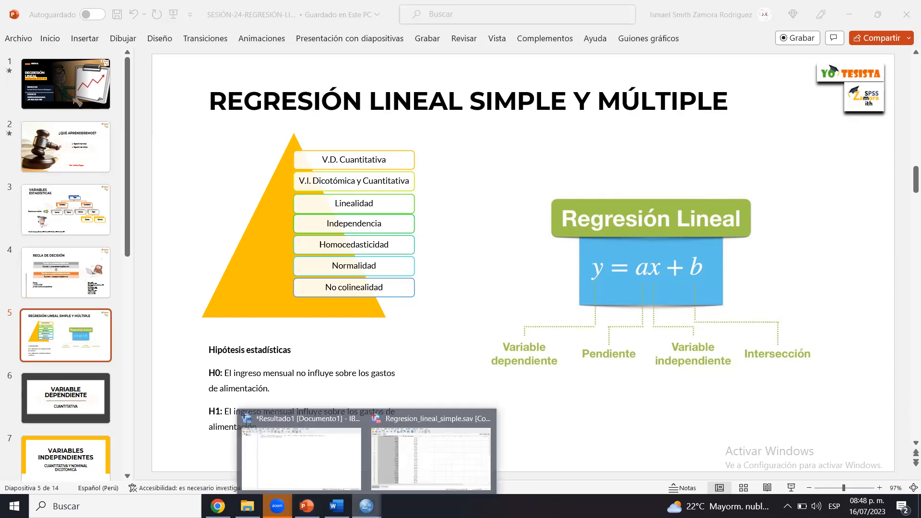
click(424, 445)
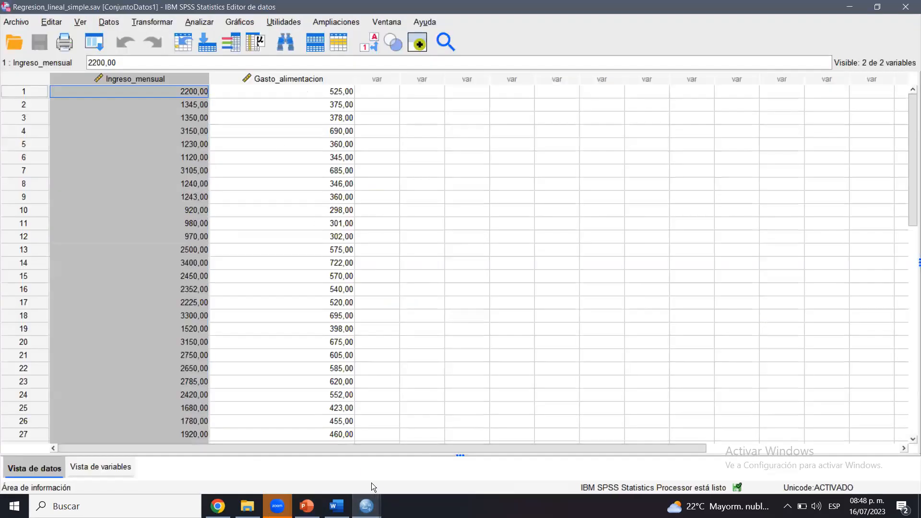
key(alt+Tab)
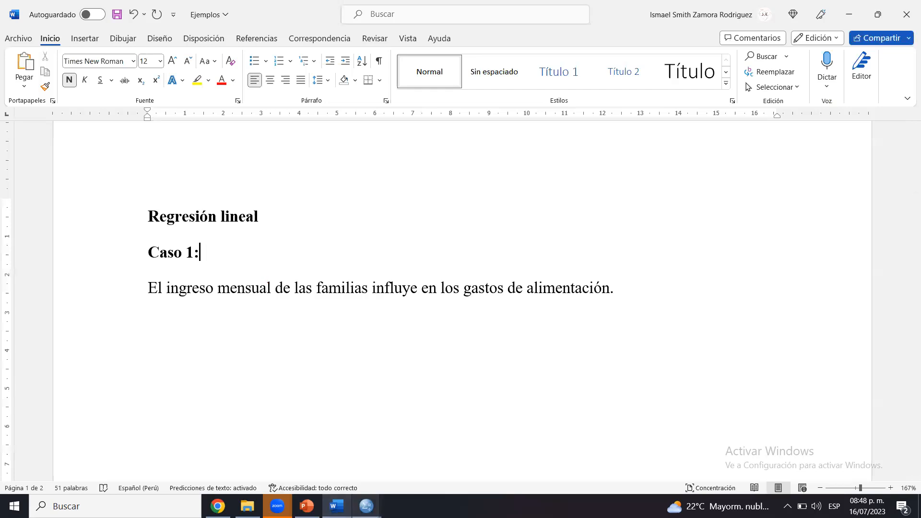
mouse_move(366, 506)
click(421, 443)
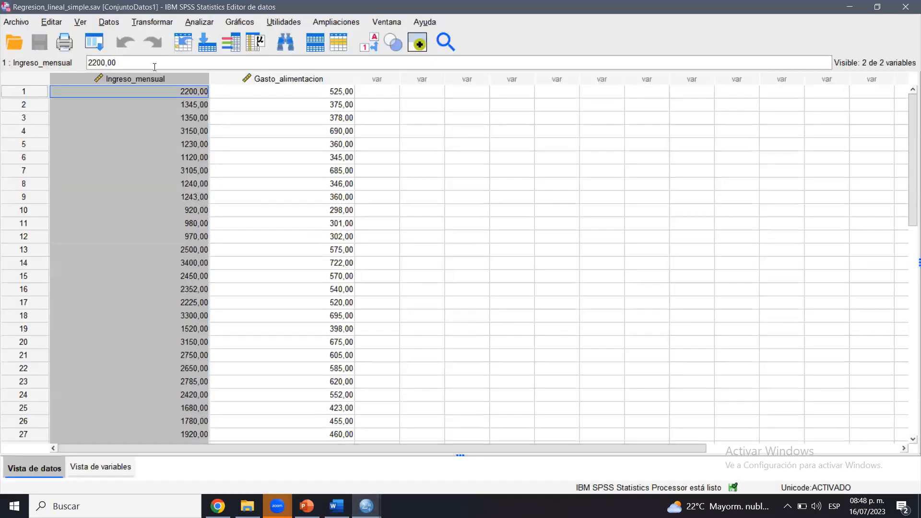
click(240, 82)
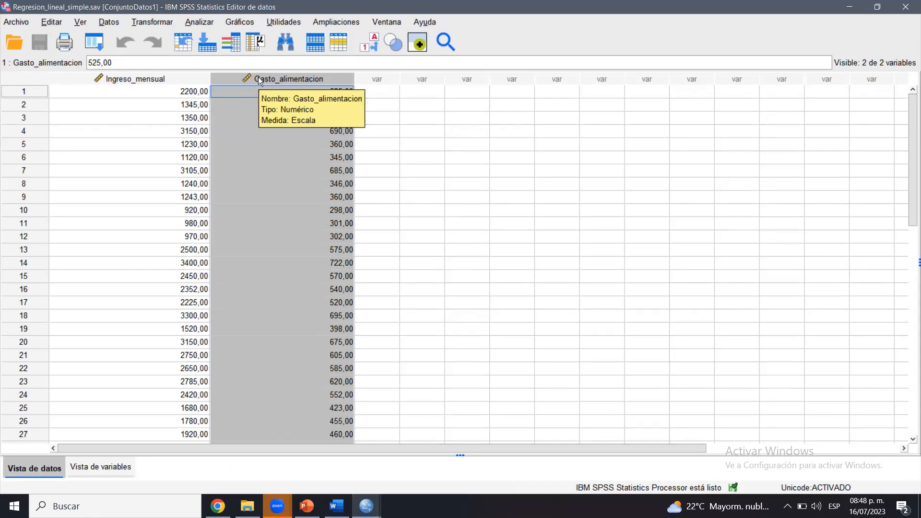
Set up an Explorar analysis with Ingreso_mensual and Gasto_alimentacion as dependent variables, displaying only Gráficos.
click(199, 22)
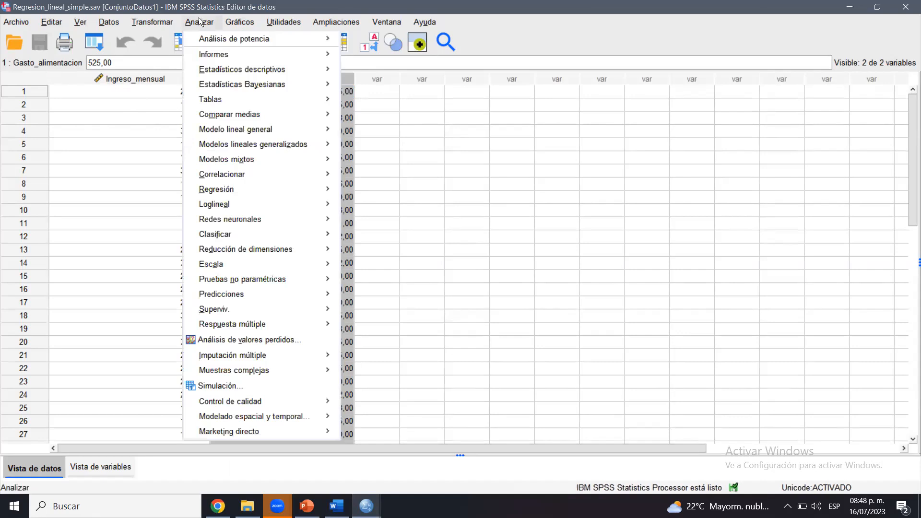
mouse_move(239, 71)
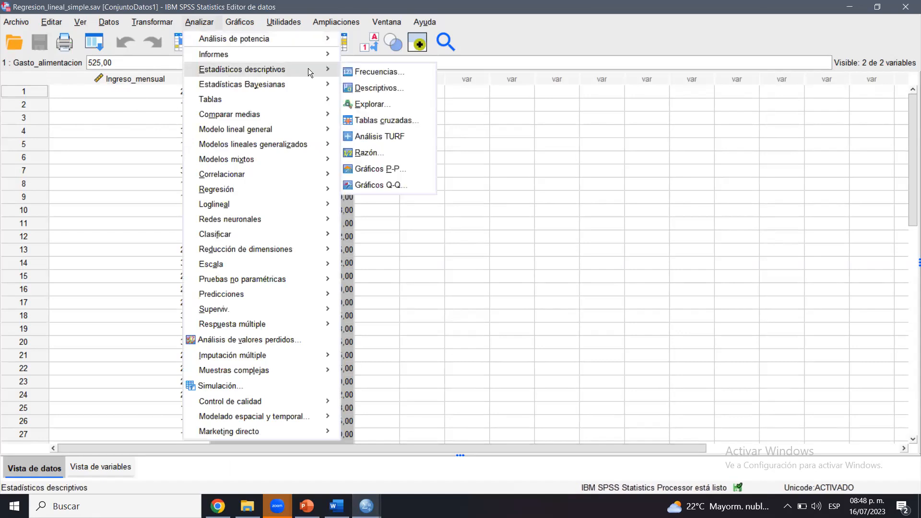
click(374, 103)
shift+click(396, 197)
click(443, 189)
click(458, 304)
Set the Explorar plots to no boxplots, no stem-and-leaf and normality plots with tests, and run the analysis.
click(608, 187)
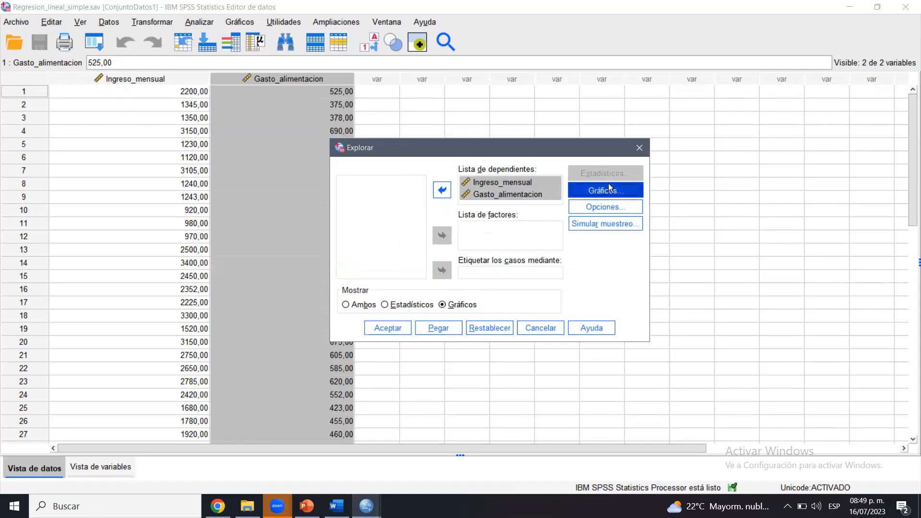
click(273, 189)
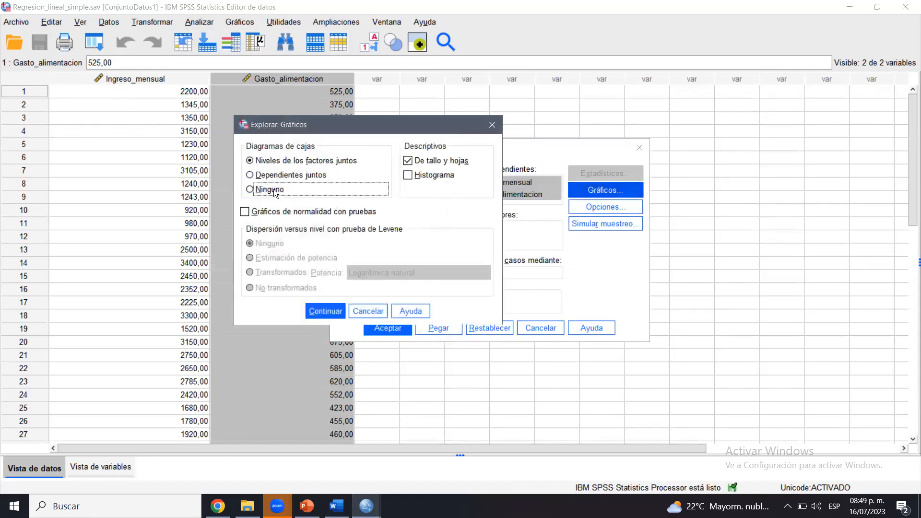
click(407, 161)
click(315, 211)
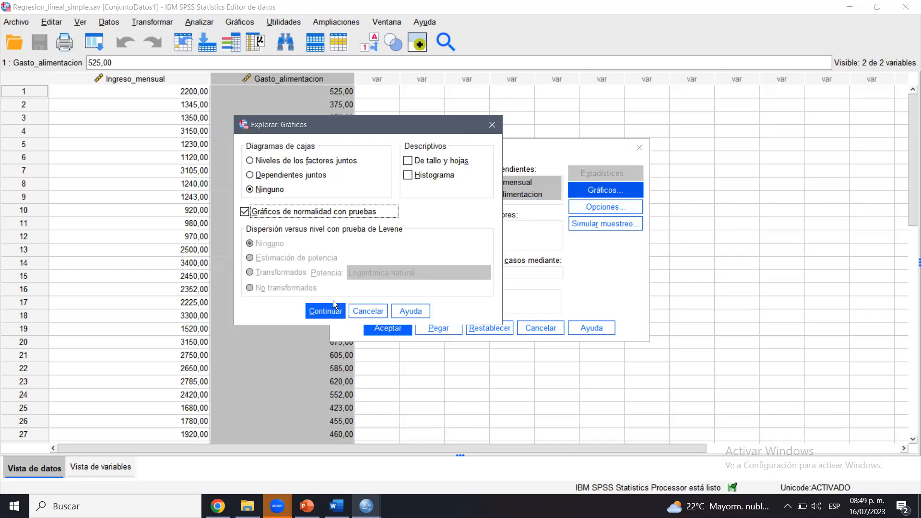
click(326, 309)
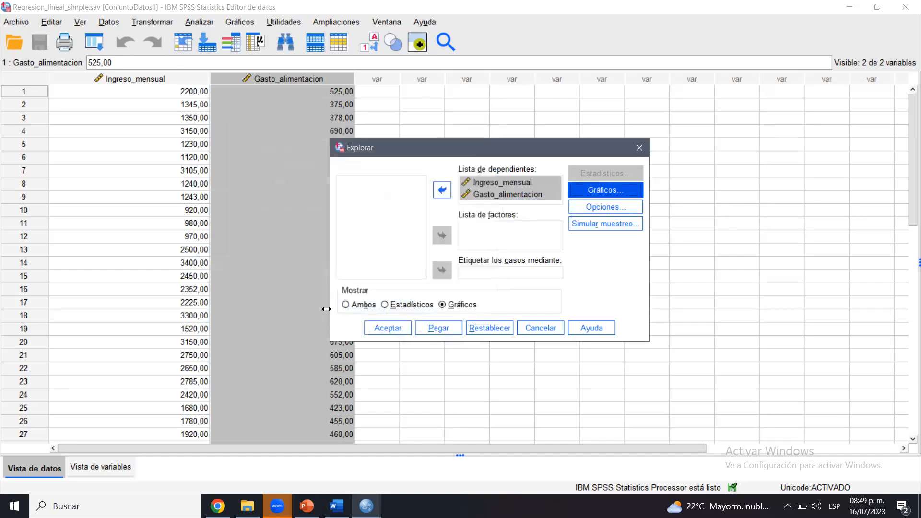
click(388, 328)
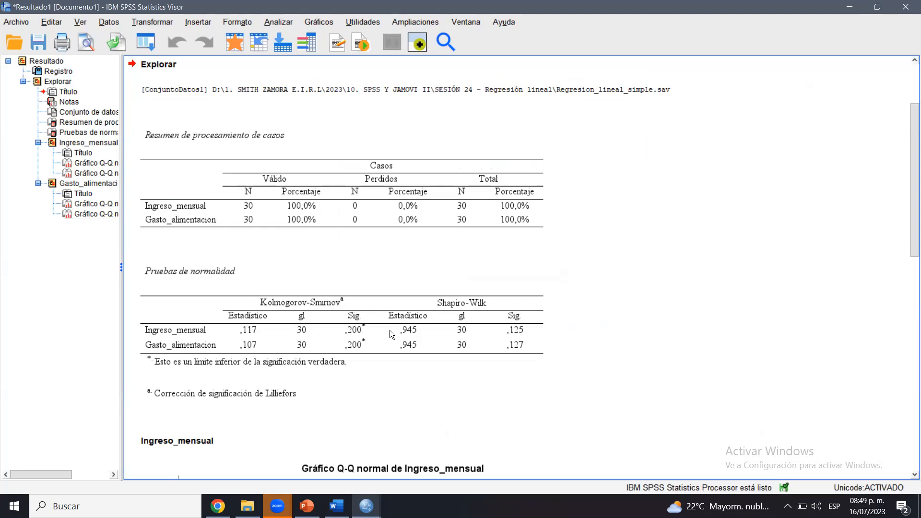
Examine the Pruebas de normalidad table, circling the Shapiro-Wilk significance column temporarily and removing the mark.
click(491, 319)
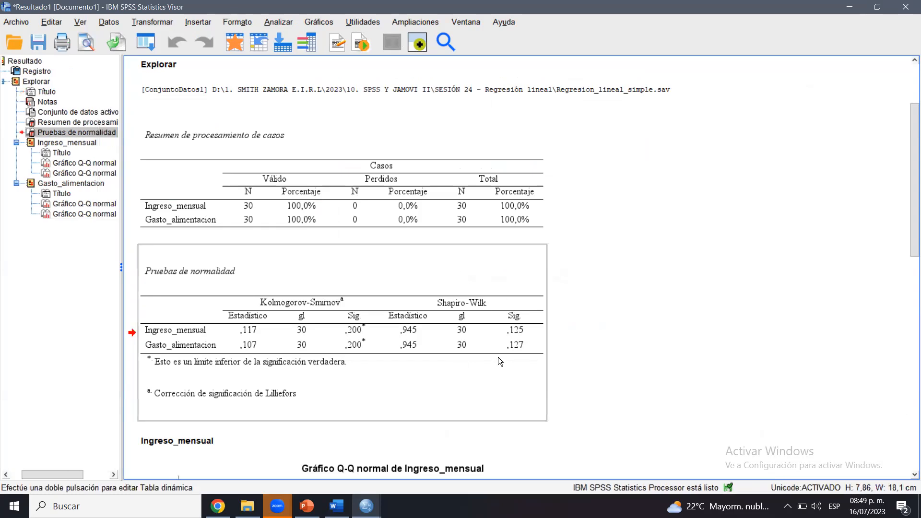
mouse_move(524, 264)
mouse_down()
mouse_move(503, 382)
mouse_move(514, 240)
mouse_up()
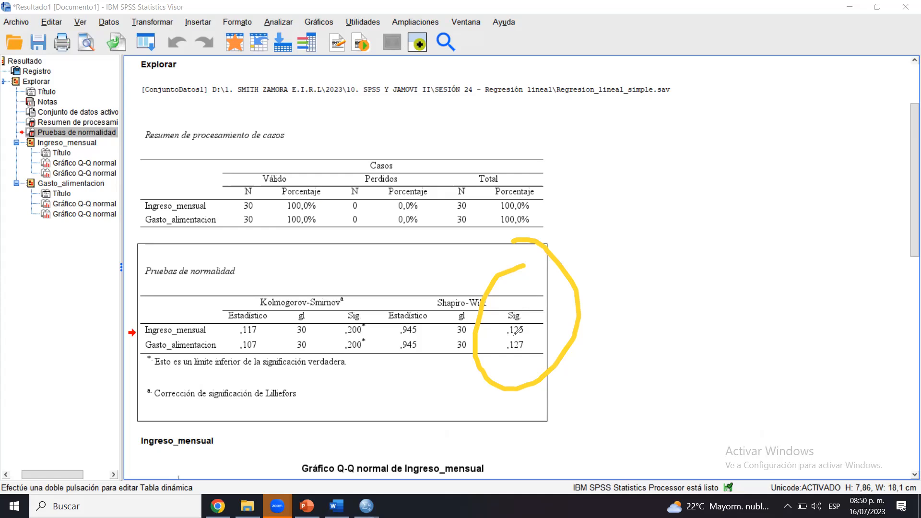
key(ctrl+z)
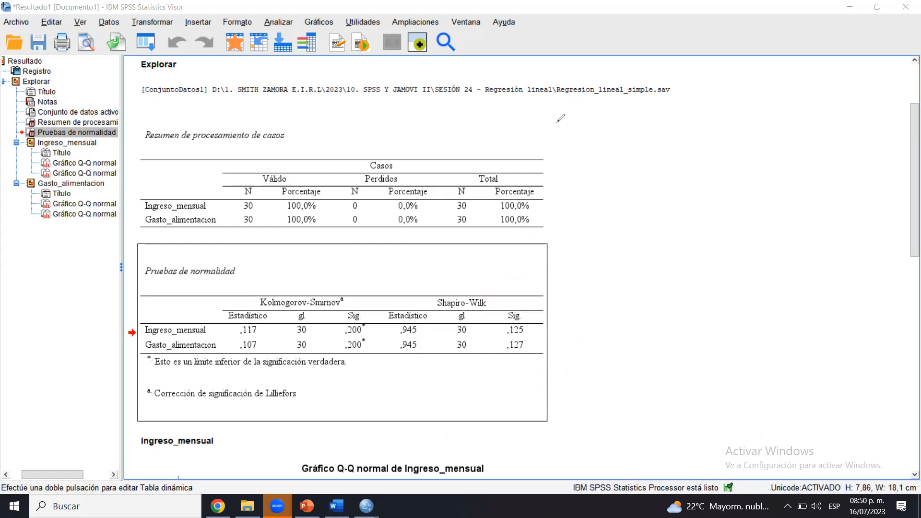
Copy the Pruebas de normalidad table from the SPSS output and switch to the Word document.
right_click(386, 314)
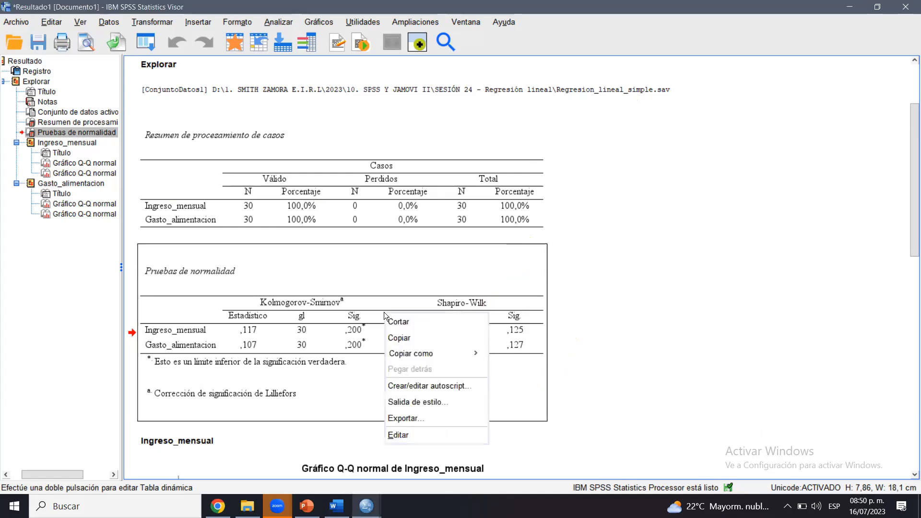
click(400, 337)
click(337, 506)
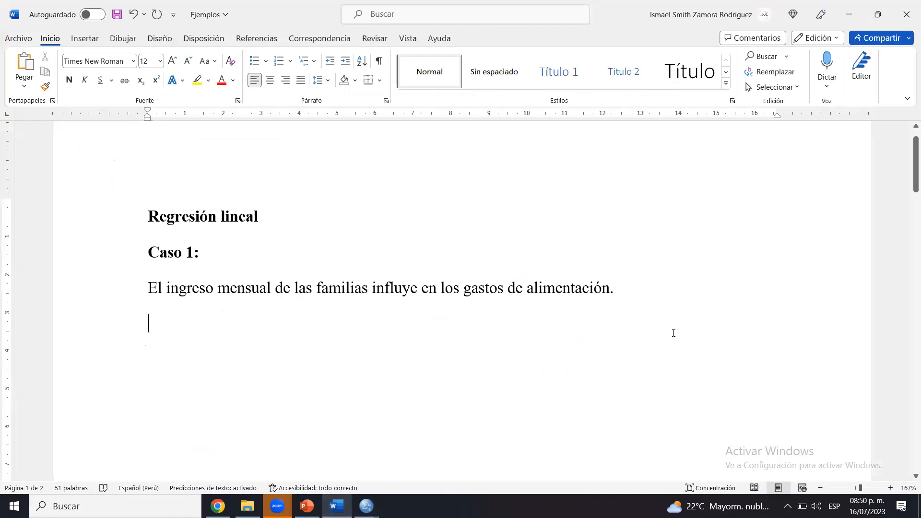
Add the bold heading "Cumplimiento de supuestos" below the Caso 1 sentence and paste the copied normality table under it.
text(Cumplimien)
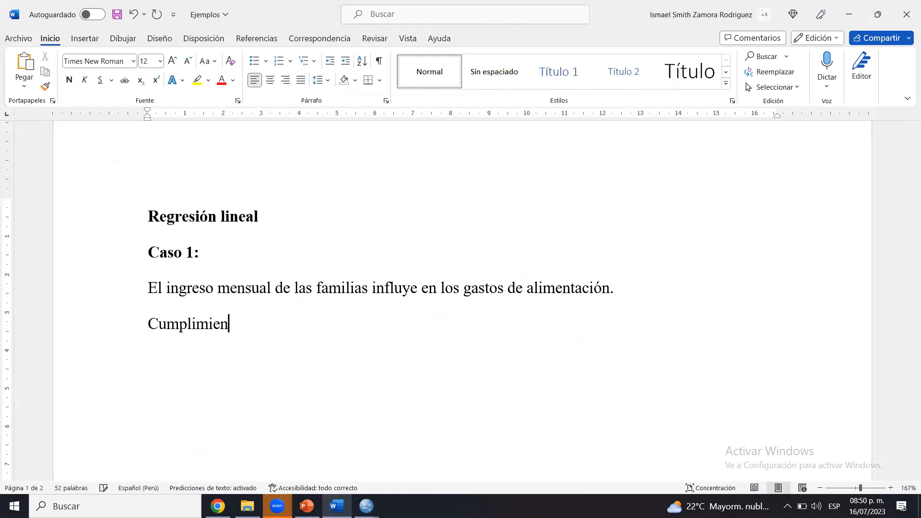
text(to de supue)
key(BackSpace)
text(uestos)
key(Return)
text(Pruebas de normalidad 	Kolmogorov-Smirnova	Shapiro-Wilk 	Estadístico	gl	Sig.	Estadístico	gl	Sig. Ingreso_mensual	,117	30	,200*	,945	30	,125 Gasto_alimentacion	,107	30	,200*	,945	30	,127 *. Esto es un límite inferior de la significación verdadera. a. Corrección de significación de Lilliefors)
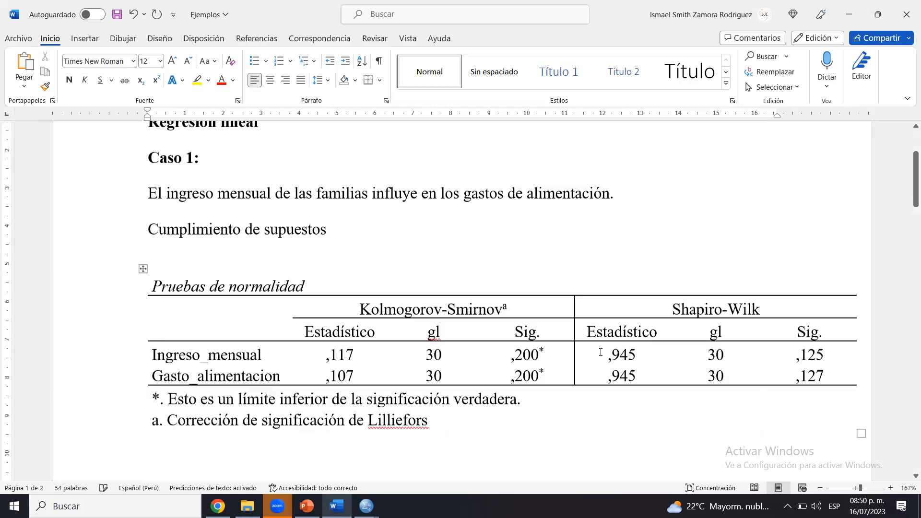
triple_click(177, 195)
key(ctrl+n)
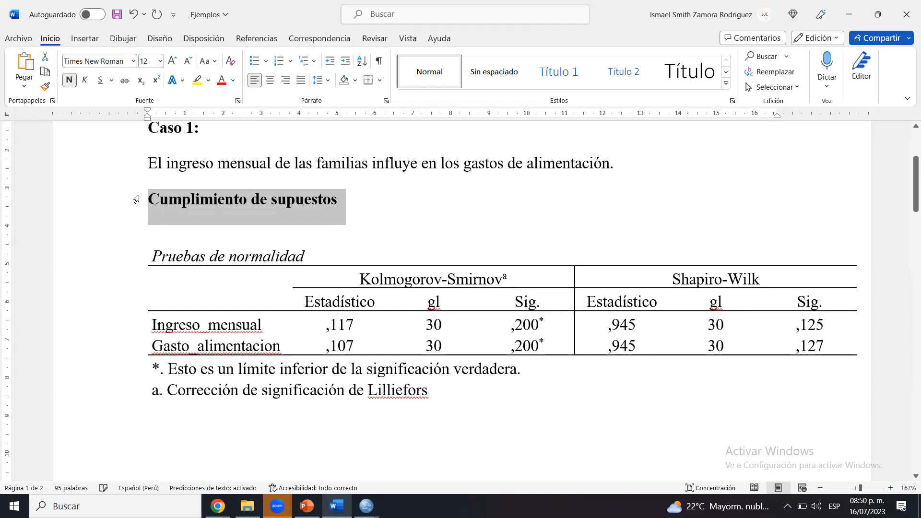
Autofit the Pruebas de normalidad table to the window width and delete the empty line above it.
click(179, 255)
click(143, 239)
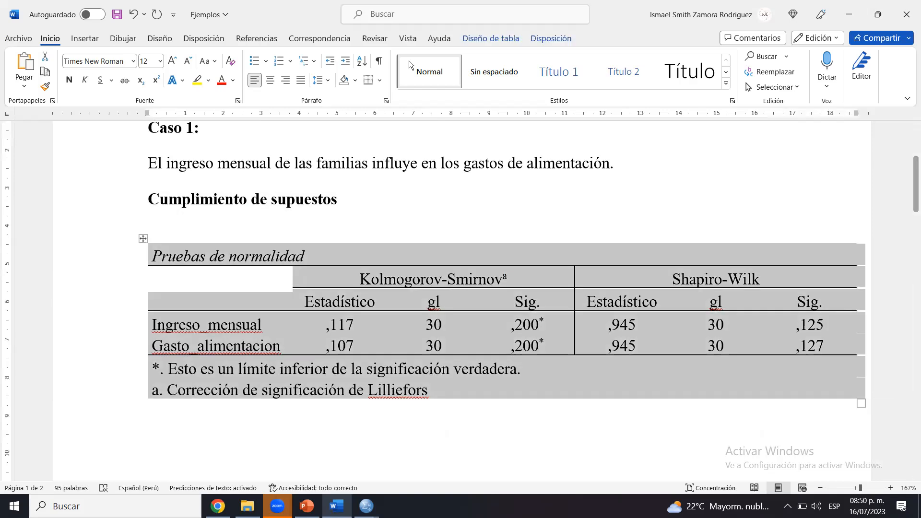
click(550, 38)
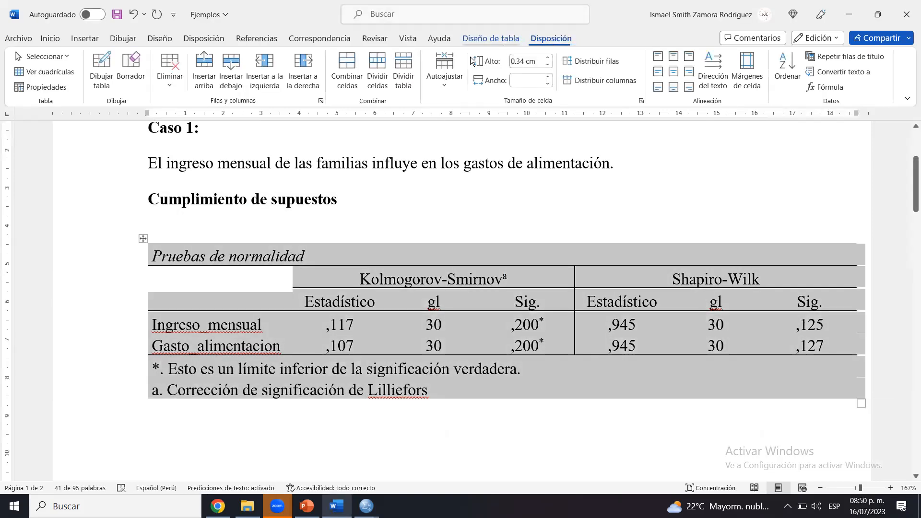
click(444, 69)
click(455, 122)
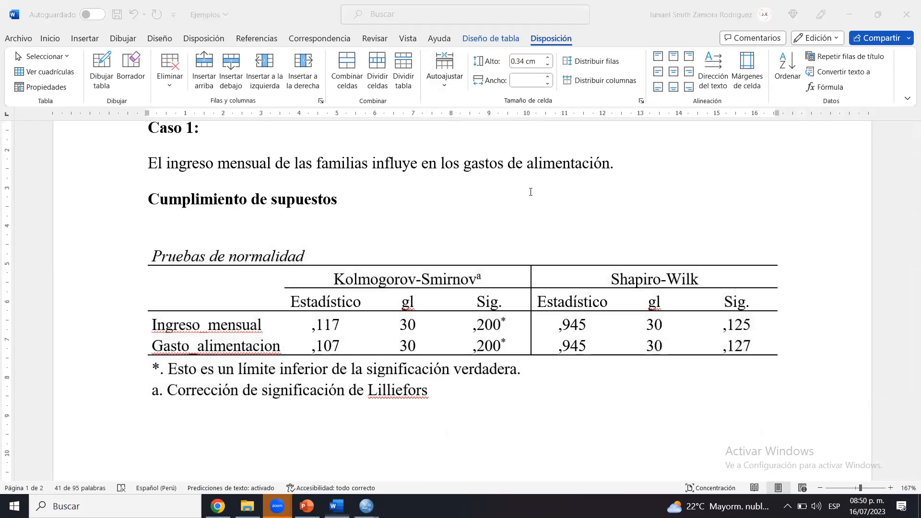
click(373, 237)
key(BackSpace)
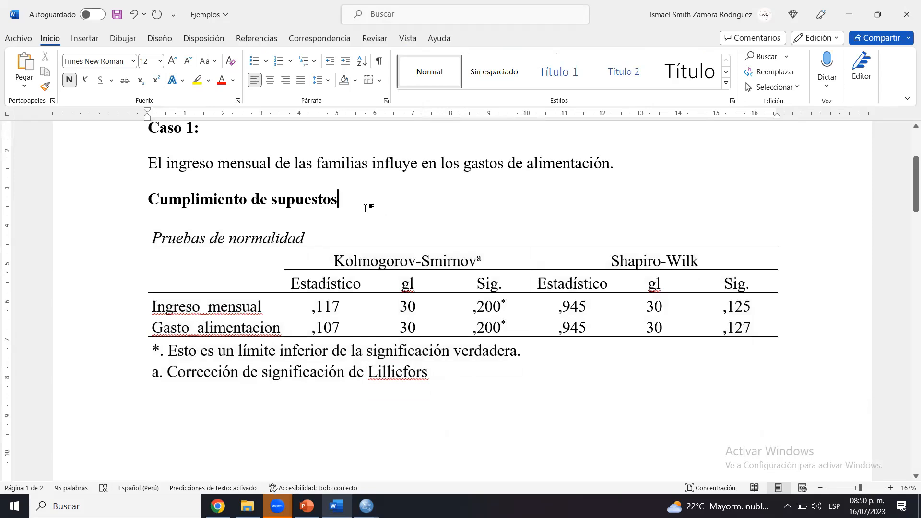
Add the bold subheading "1. Linealidad" between Cumplimiento de supuestos and the normality table, and save the document.
key(Return)
text(1. )
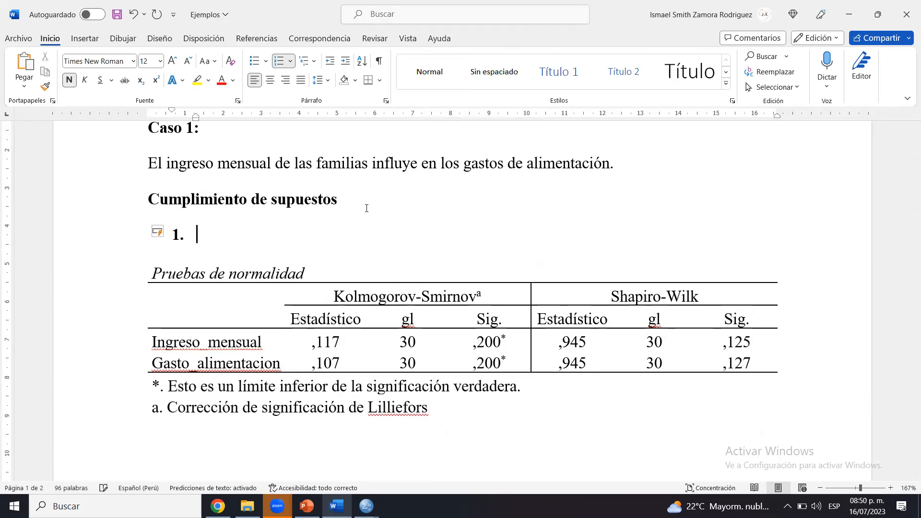
text(Linealidad)
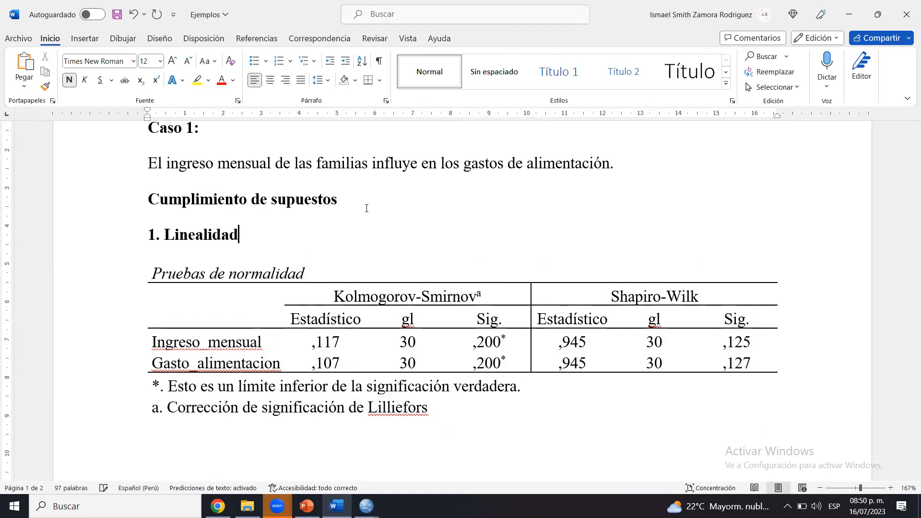
key(ctrl+s)
click(240, 430)
key(Return)
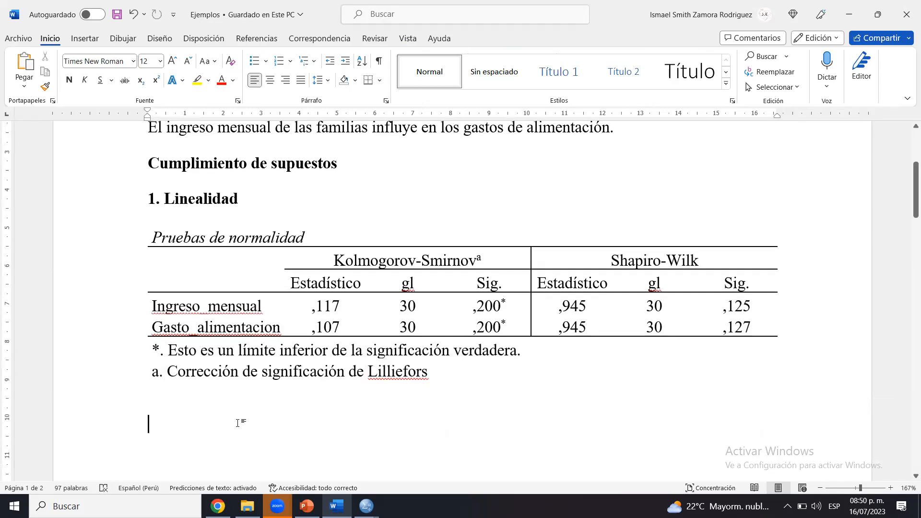
key(BackSpace)
Switch to the SPSS data editor and set up a bivariate correlation with Ingreso_mensual and Gasto_alimentacion as variables.
key(alt+Tab)
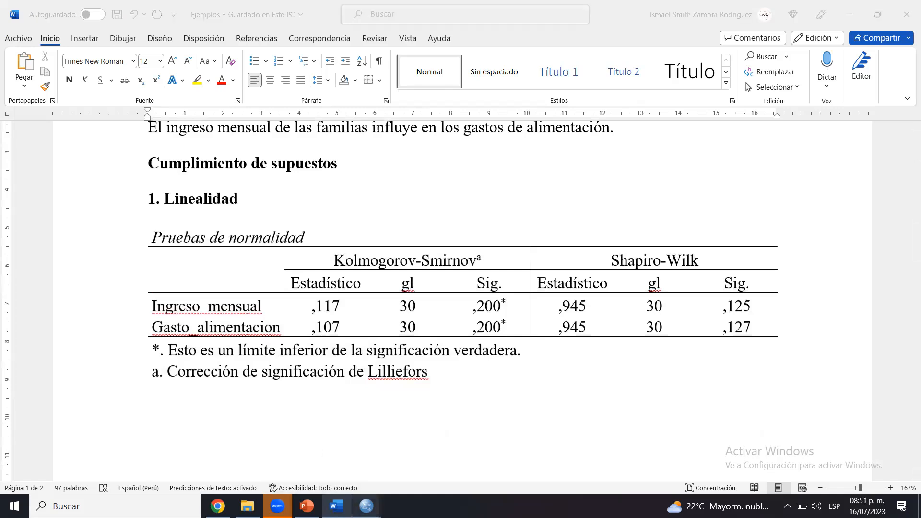
mouse_move(366, 505)
click(417, 439)
click(199, 21)
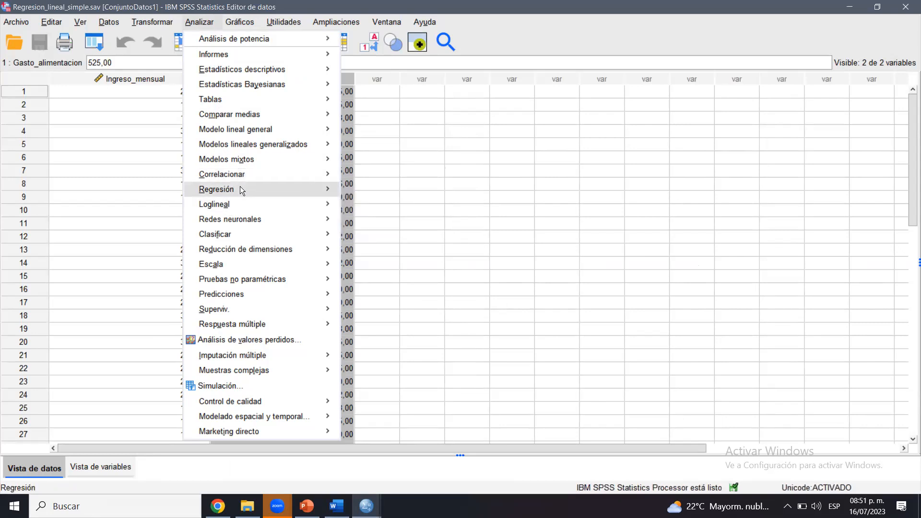
mouse_move(248, 190)
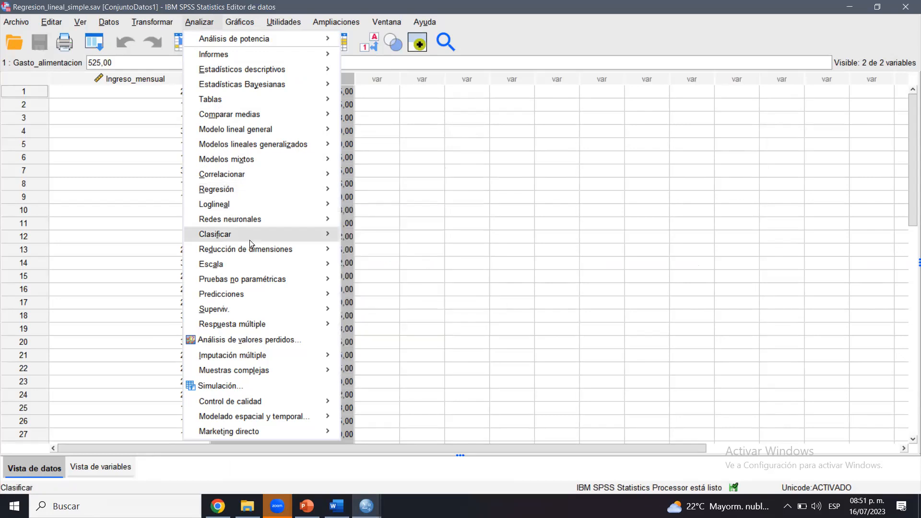
mouse_move(236, 173)
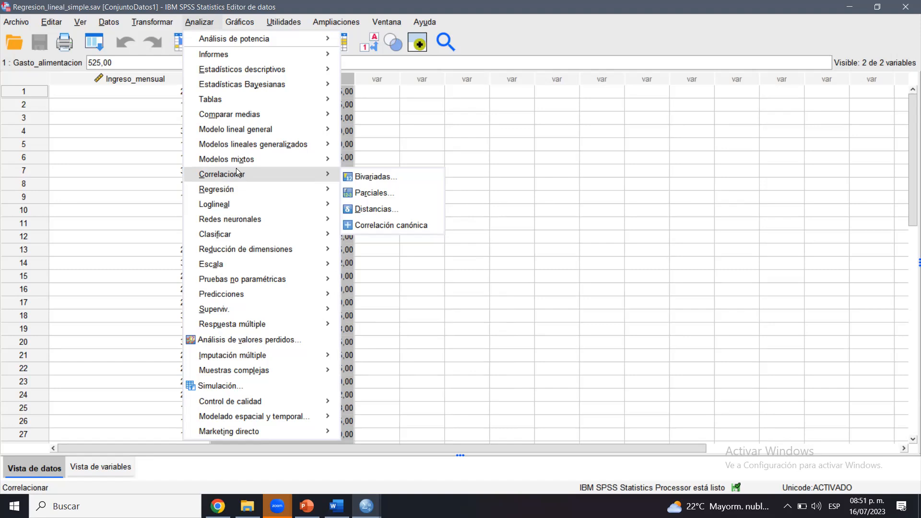
click(366, 177)
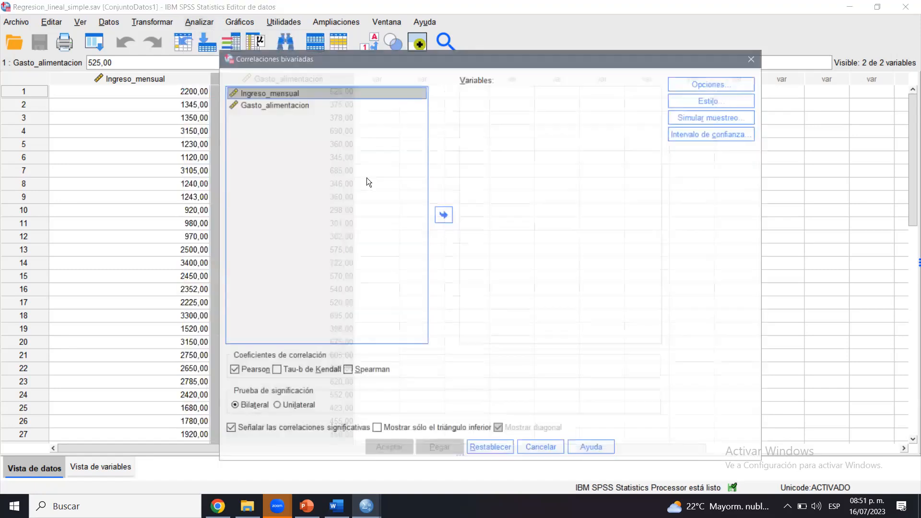
shift+click(301, 104)
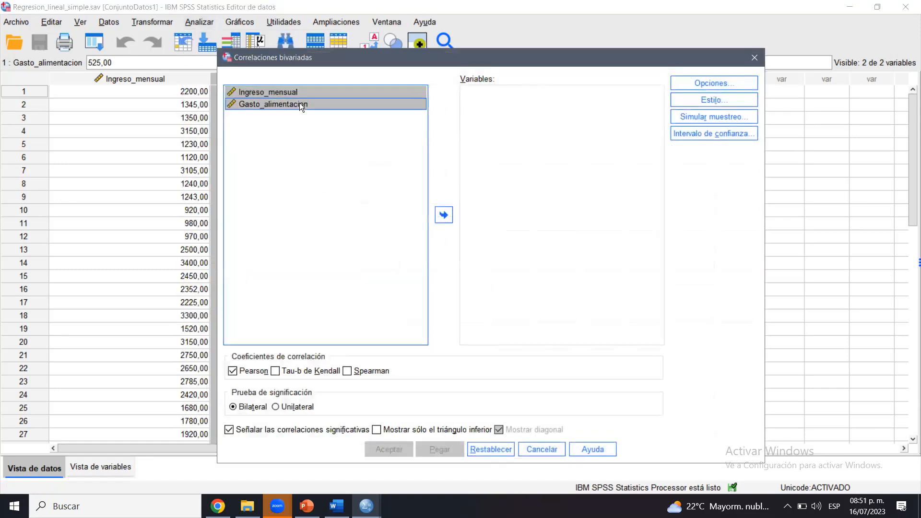
click(445, 212)
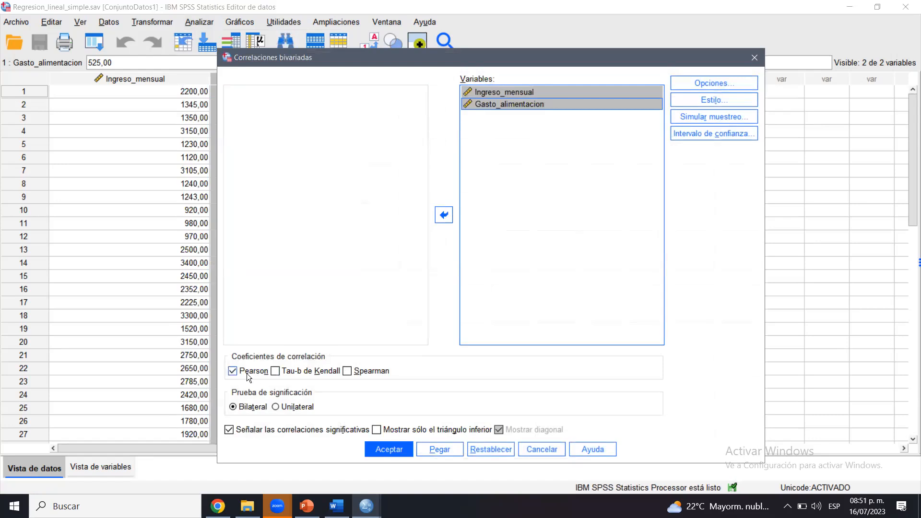
Limit the correlation table to the lower triangle without the diagonal and run the Pearson analysis.
click(432, 429)
click(500, 428)
click(401, 450)
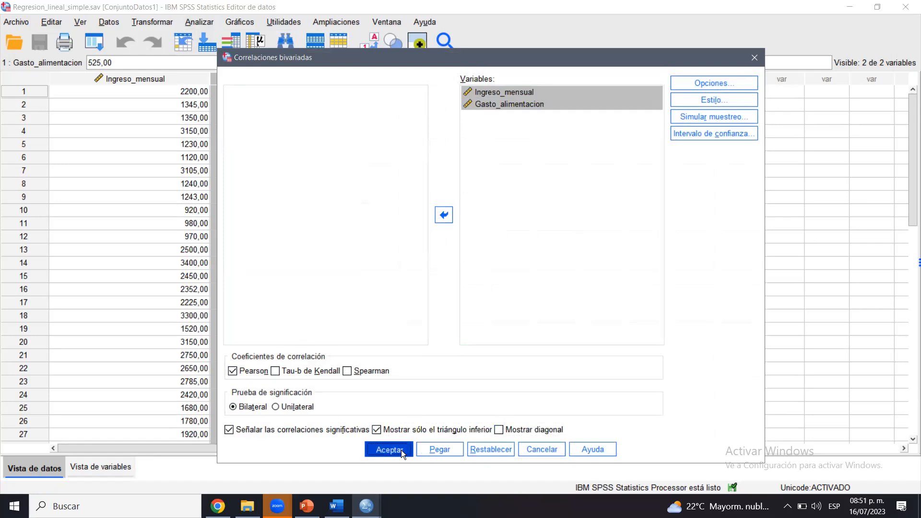
Copy the Correlaciones table from the SPSS output, paste it below the normality table in Word, and save the document.
scroll(799, 277, up, 10)
drag(912, 360, 912, 375)
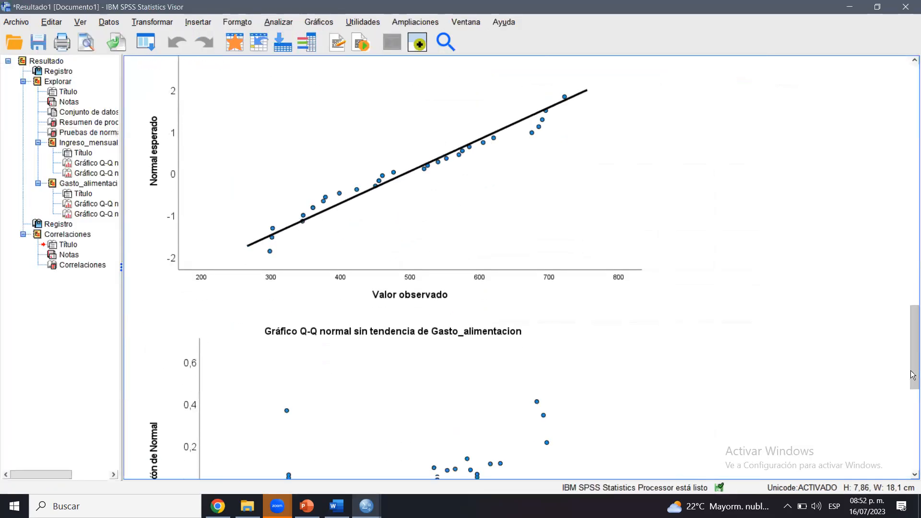
scroll(427, 382, down, 12)
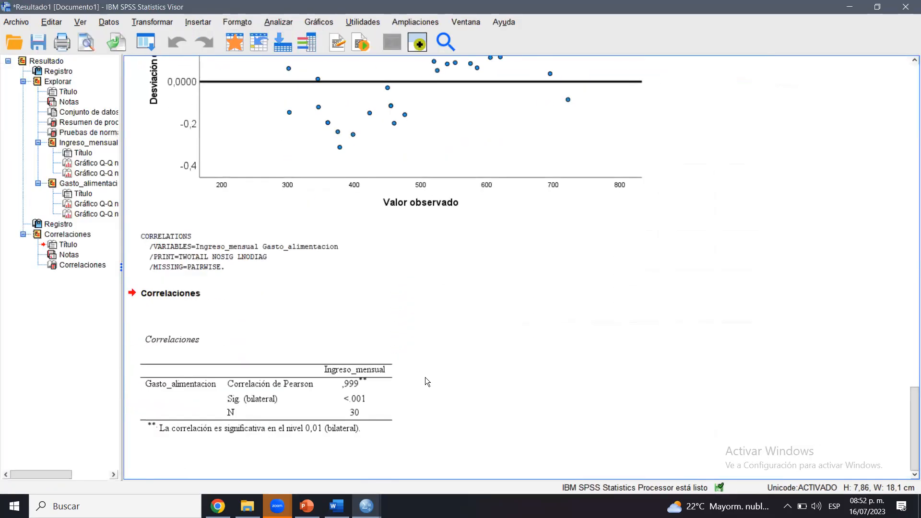
click(381, 386)
right_click(380, 387)
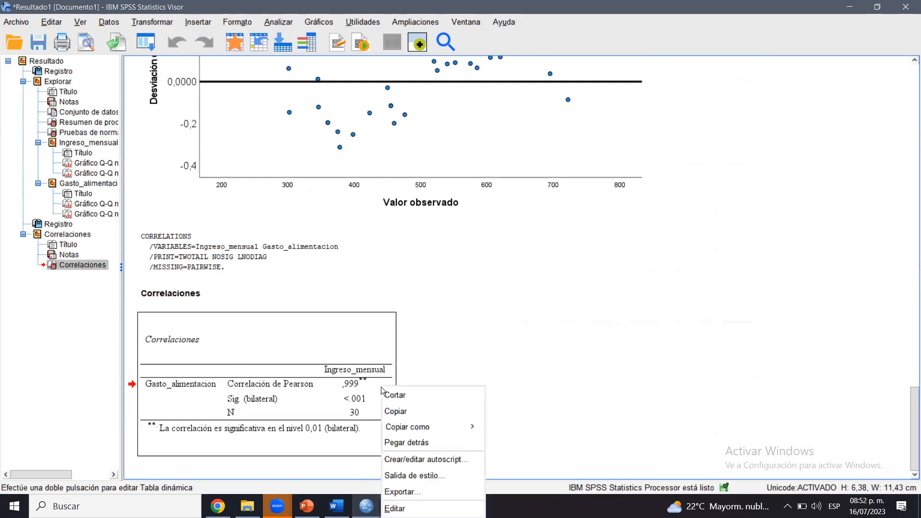
click(404, 410)
key(alt+Tab)
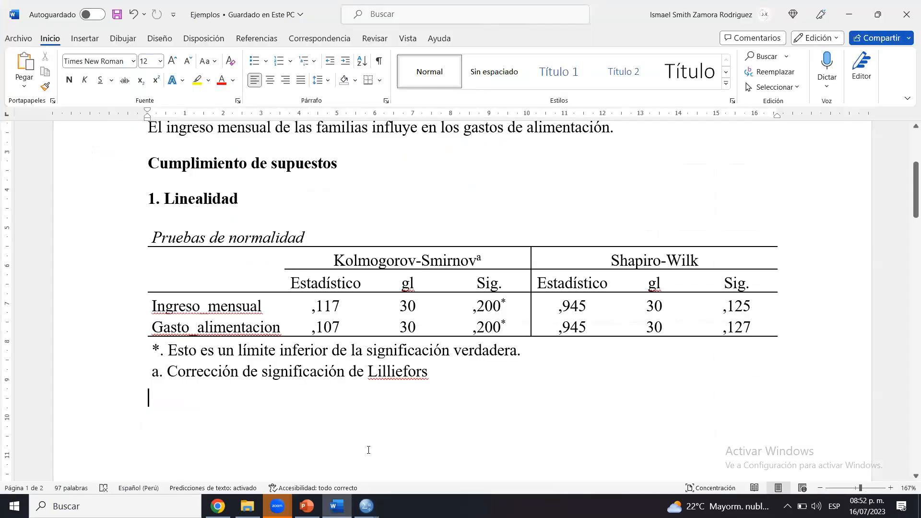
key(ctrl+v)
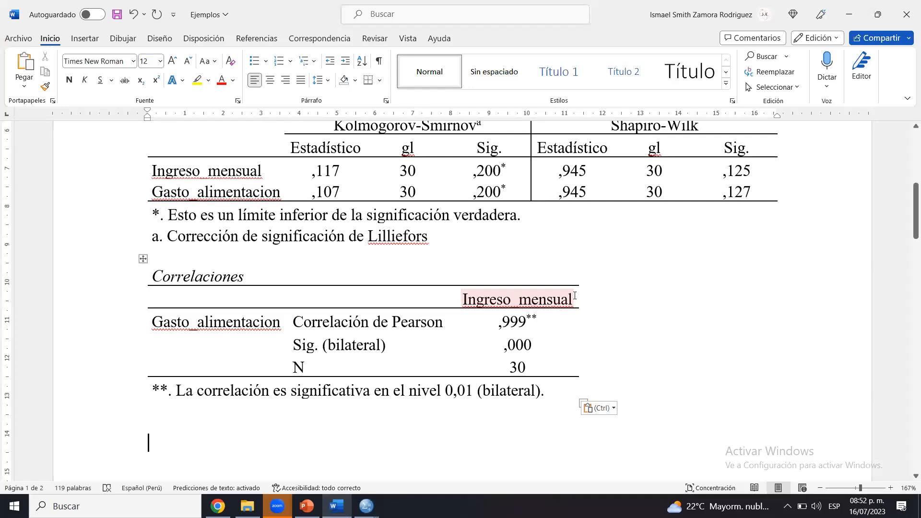
key(ctrl+s)
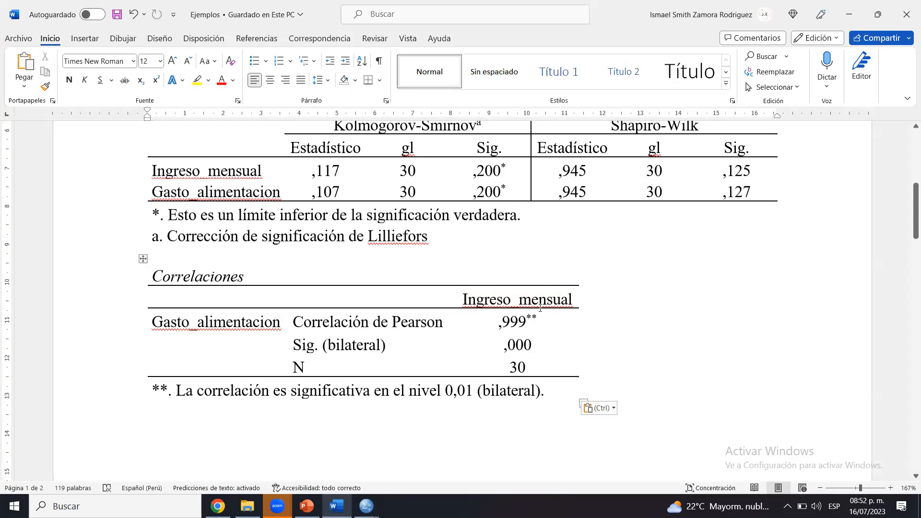
Format the Sig. (bilateral) value in the Correlaciones table as bold 18 pt text.
click(498, 326)
key(Down)
double_click(547, 344)
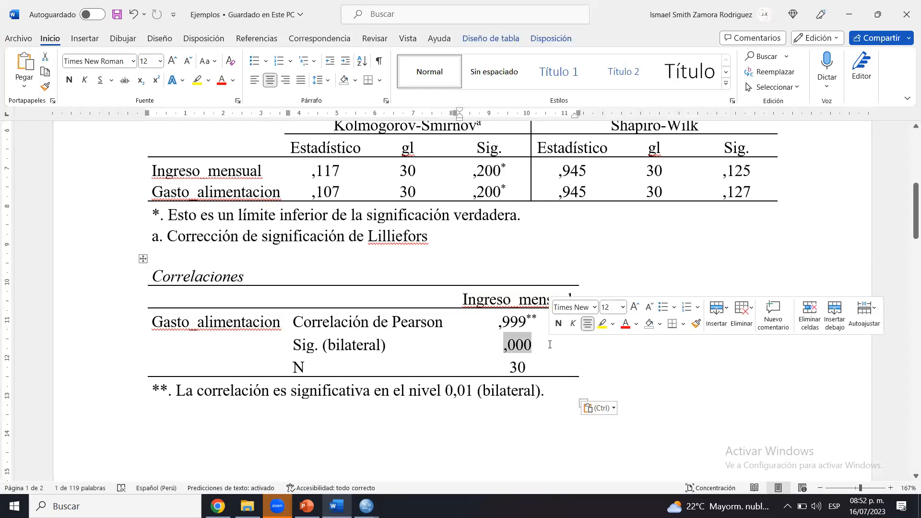
click(634, 307)
click(635, 307)
click(634, 307)
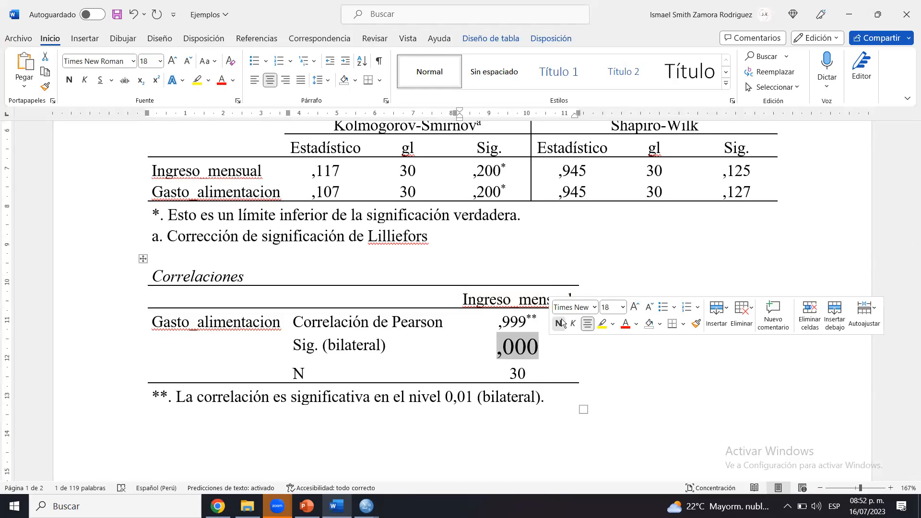
click(562, 324)
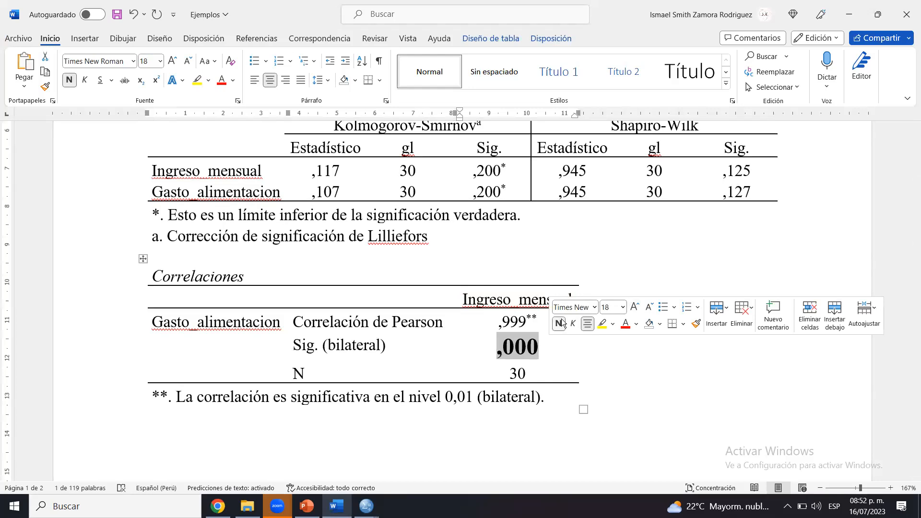
click(555, 354)
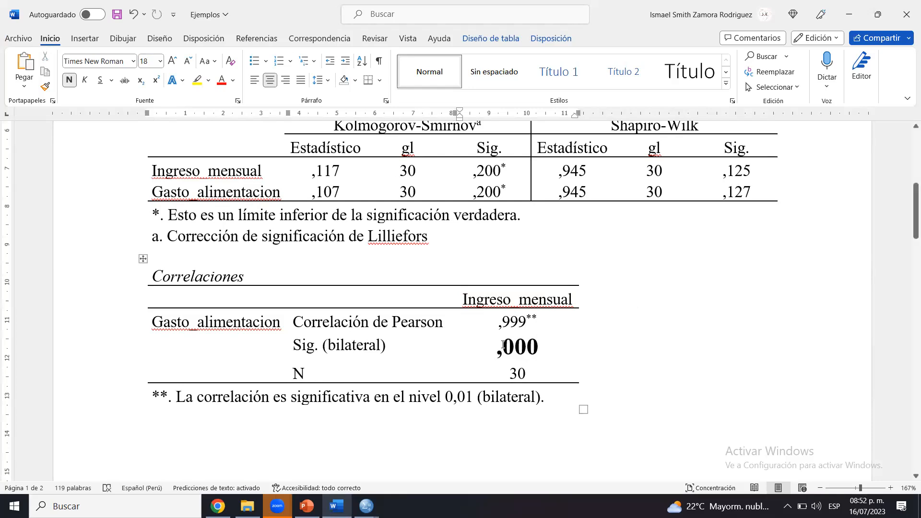
drag(498, 321, 543, 323)
click(544, 322)
Switch to the SPSS data editor and start a simple scatter plot in the chart builder.
mouse_move(367, 506)
click(414, 459)
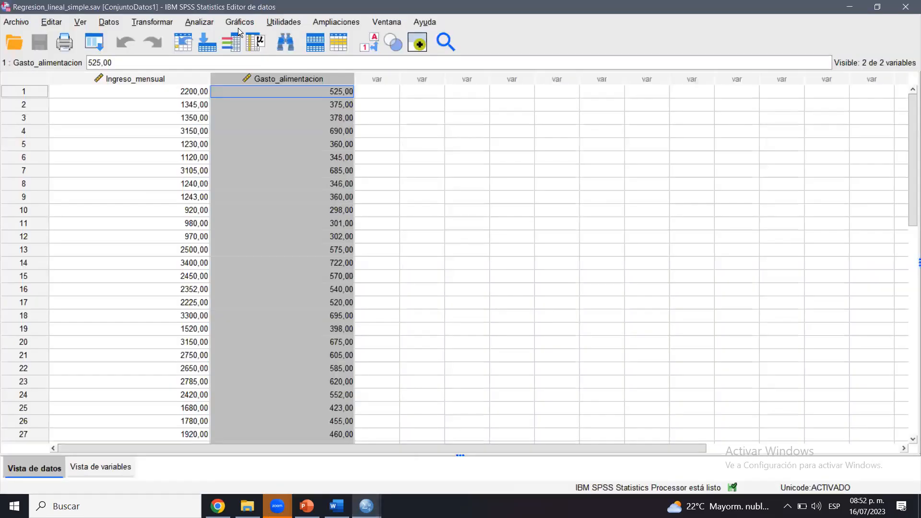
click(234, 22)
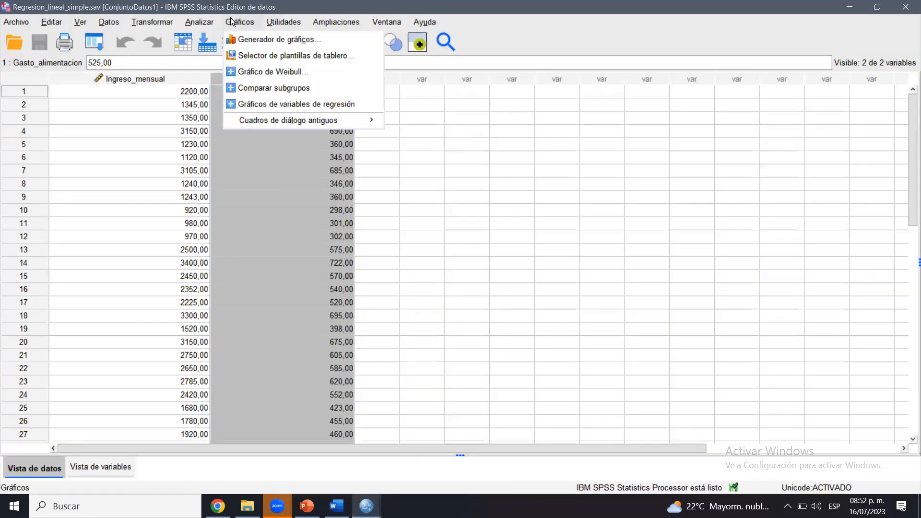
click(278, 47)
click(382, 321)
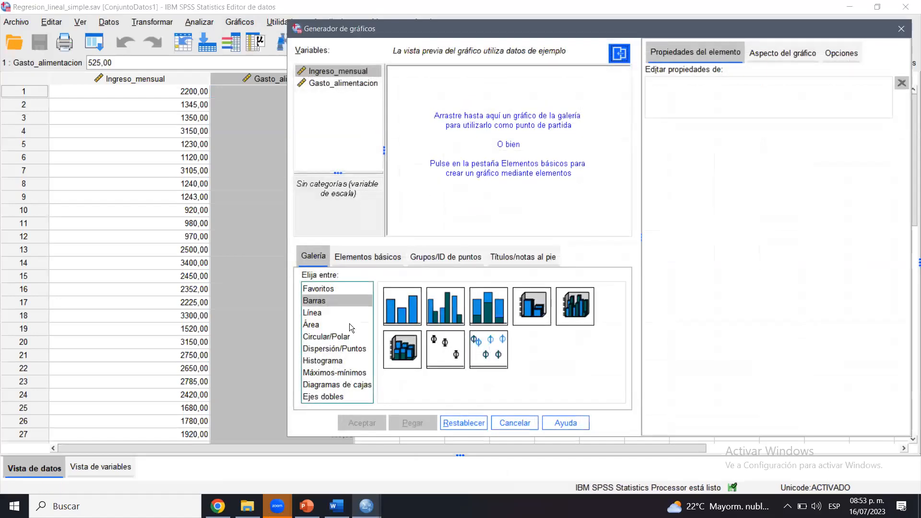
click(333, 350)
drag(393, 307, 464, 152)
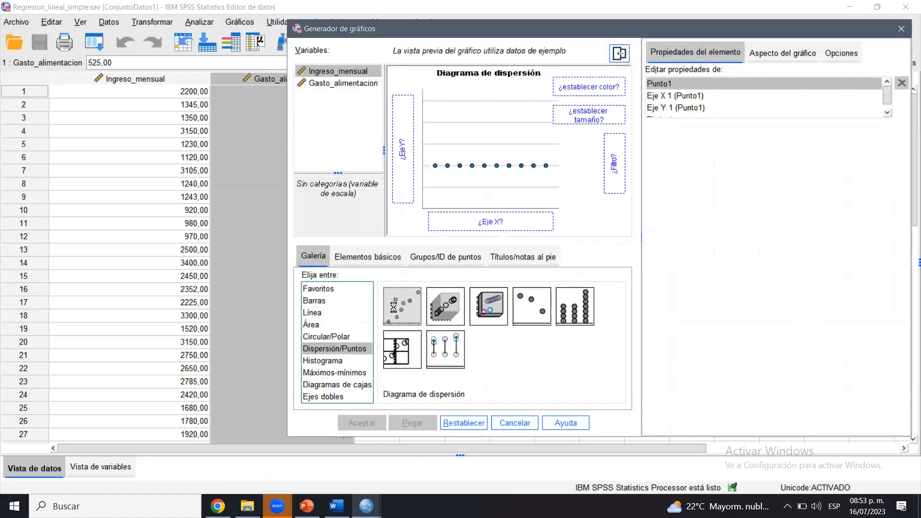
Assign Ingreso_mensual to the X axis and Gasto_alimentacion to the Y axis, and generate the scatter plot.
drag(327, 73, 451, 224)
drag(321, 82, 403, 153)
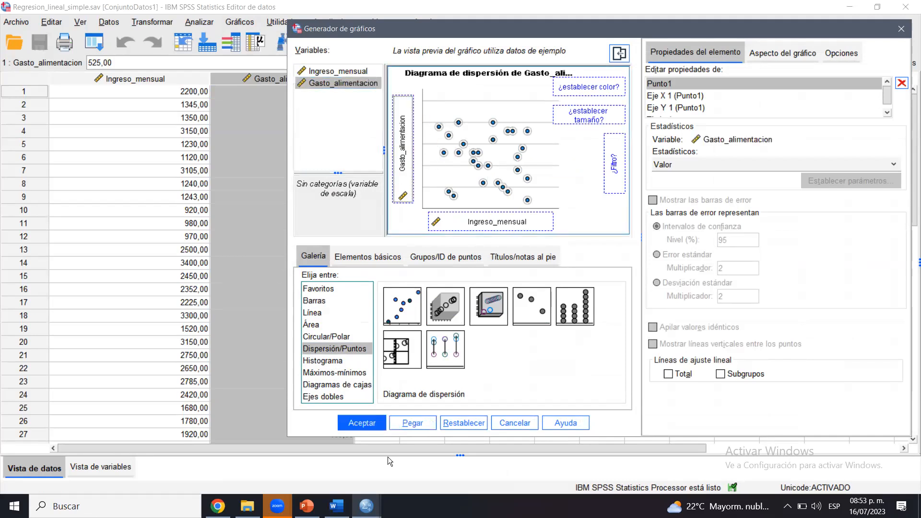
click(362, 422)
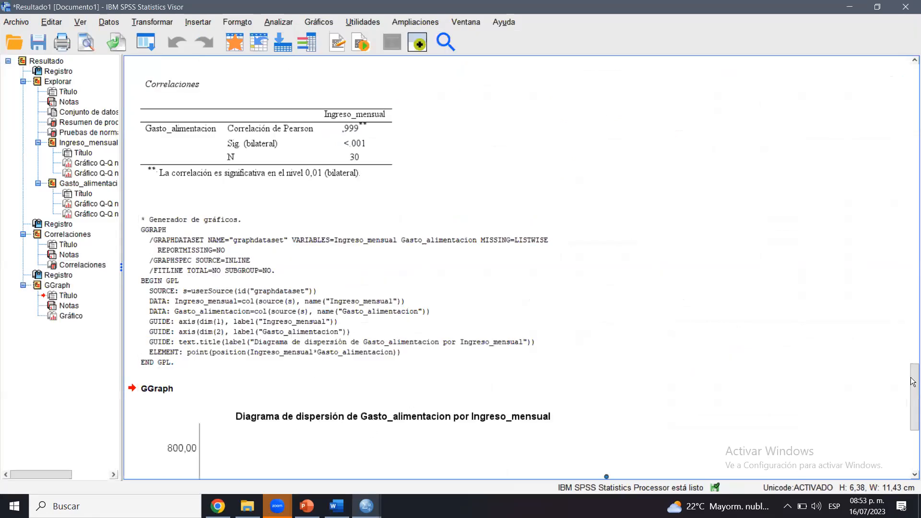
Examine the scatter plot of Gasto_alimentacion by Ingreso_mensual in the output, temporarily tracing the trend of its points.
drag(913, 398, 913, 438)
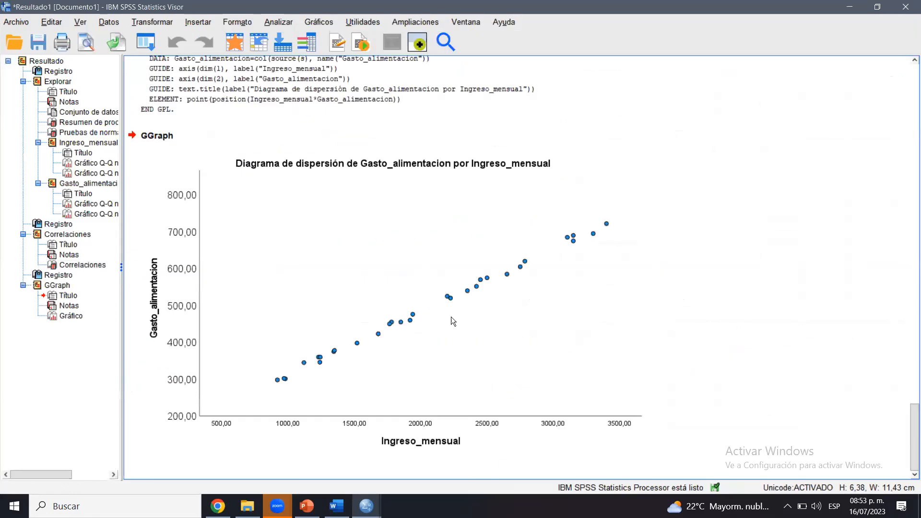
click(450, 316)
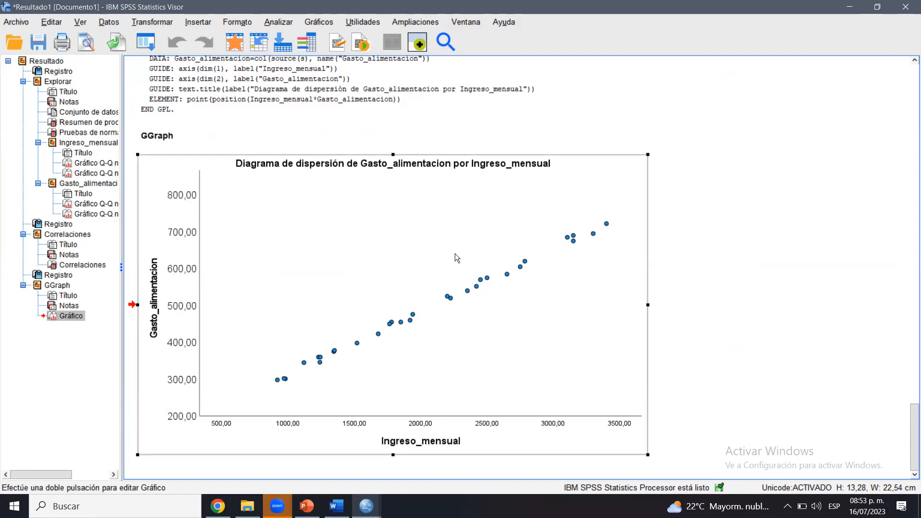
mouse_move(265, 390)
mouse_down()
mouse_move(612, 241)
mouse_move(647, 187)
mouse_up()
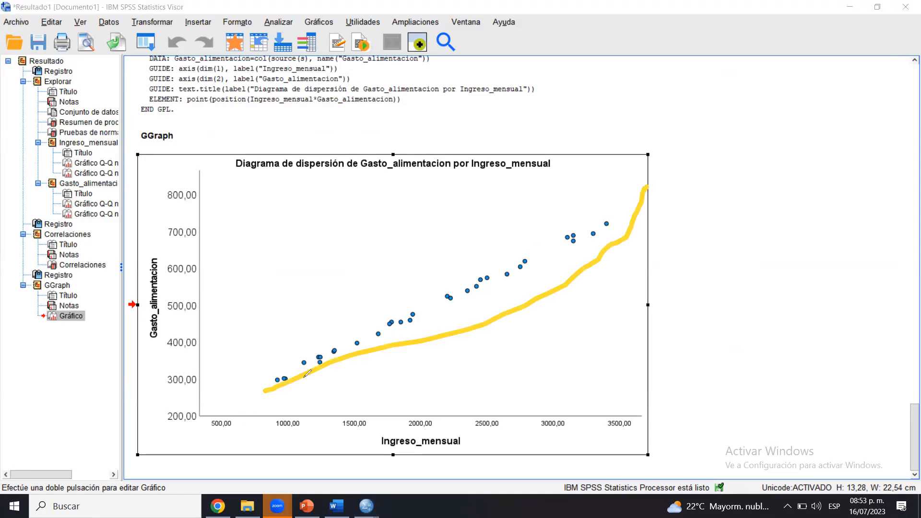
mouse_move(284, 384)
mouse_down()
mouse_move(553, 263)
mouse_move(636, 211)
mouse_up()
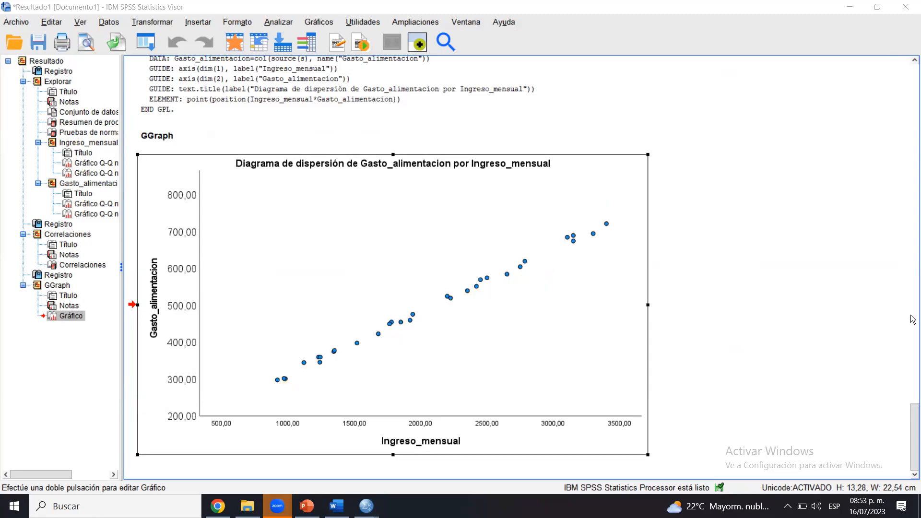
Copy the scatter plot of Gasto_alimentacion by Ingreso_mensual from the SPSS output viewer.
click(911, 429)
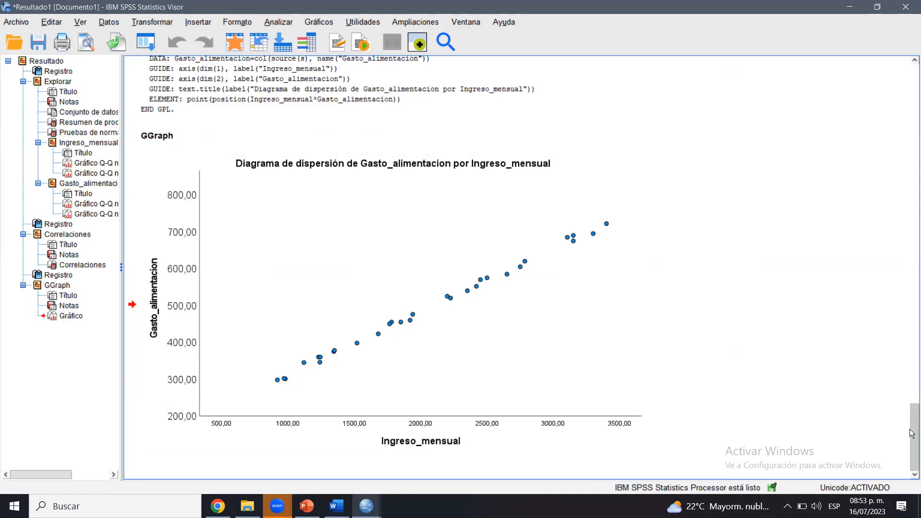
click(306, 506)
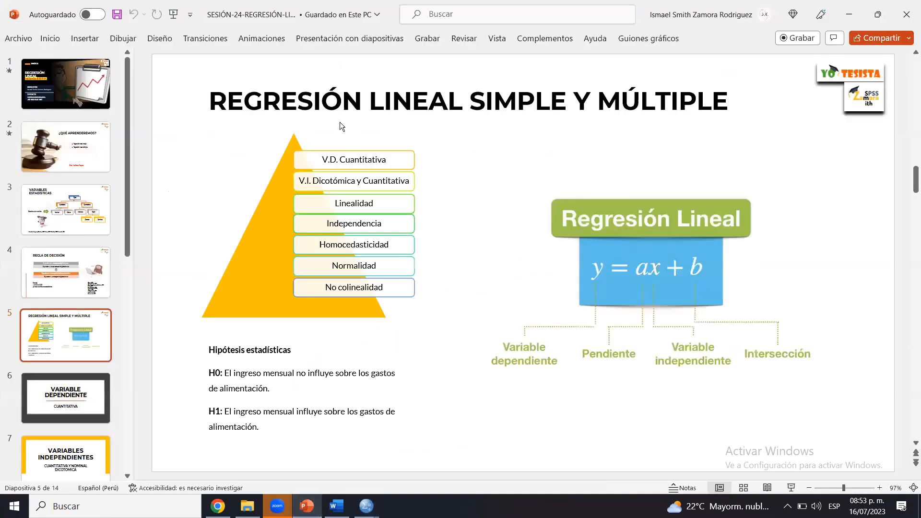
click(337, 506)
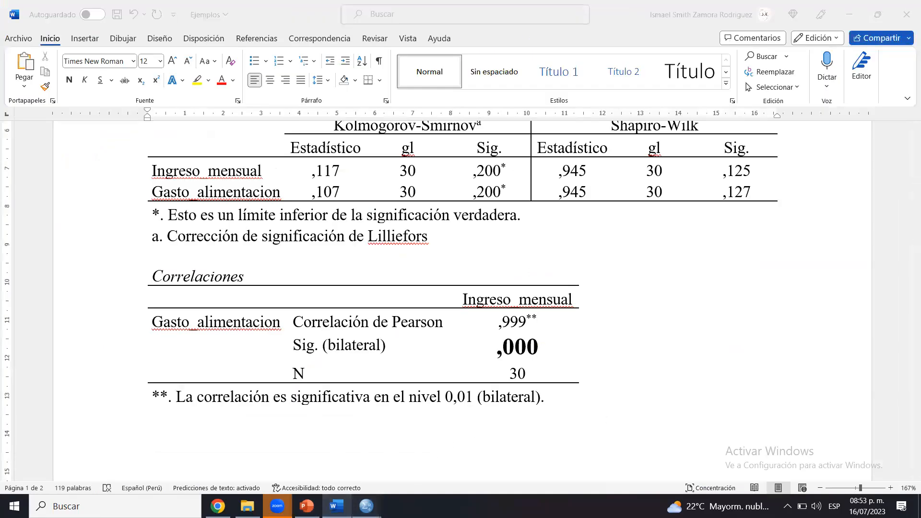
mouse_move(366, 506)
click(410, 435)
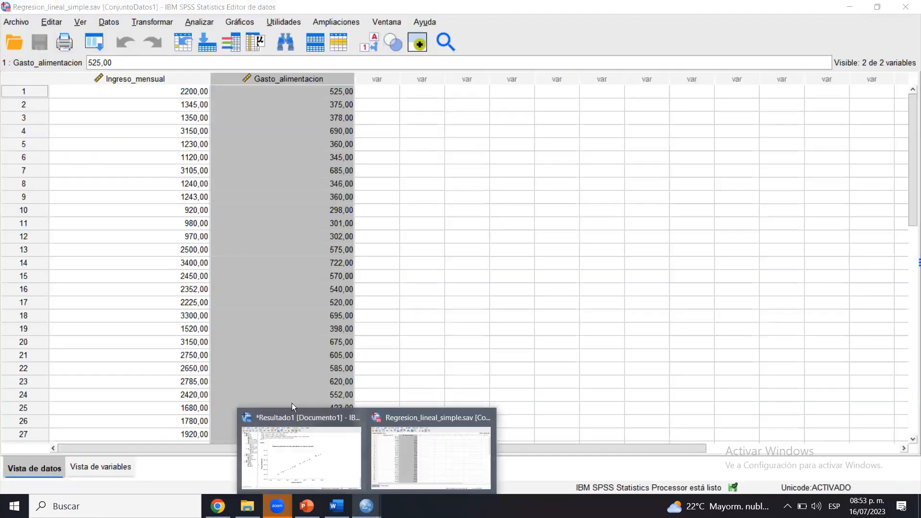
click(279, 426)
right_click(341, 286)
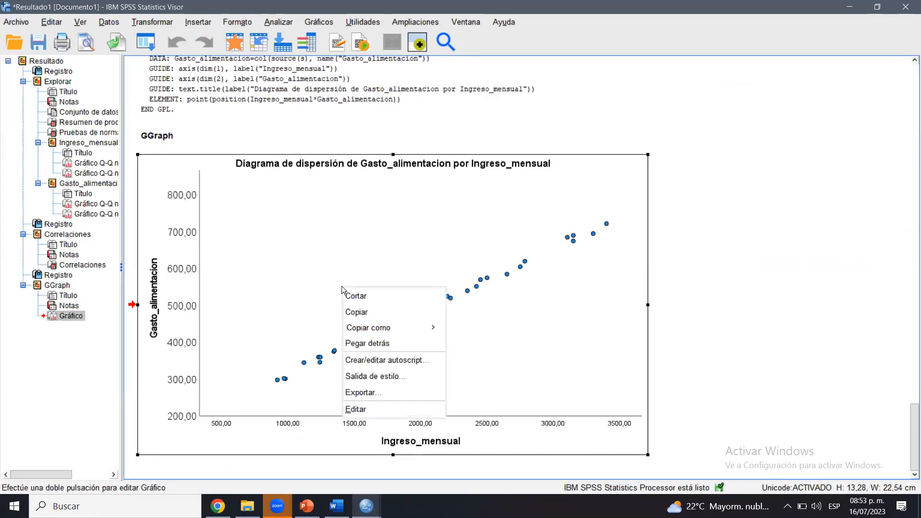
click(356, 311)
Switch to the Word document and paste the scatter plot below the Correlaciones table.
click(337, 505)
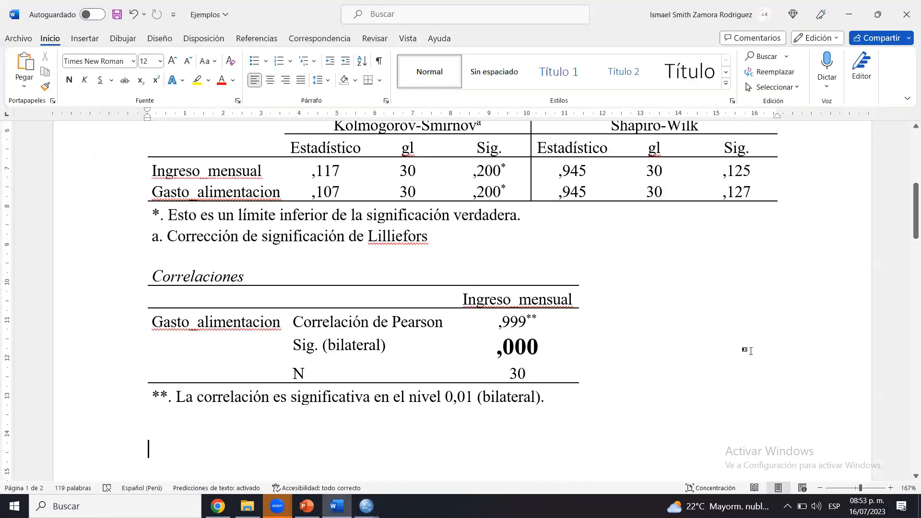
scroll(913, 245, down, 1)
click(551, 324)
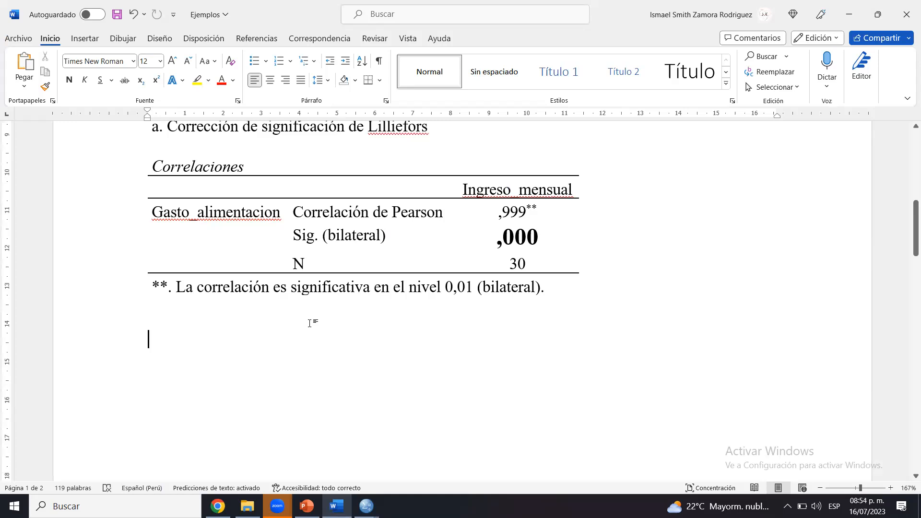
key(ctrl+v)
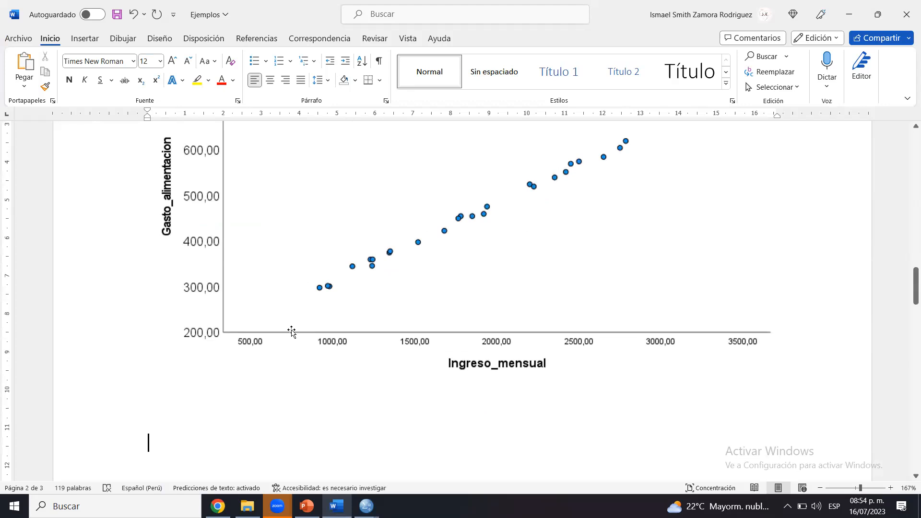
Write below the scatter plot that "Si existe linealidad porque la variable independiente se relacina con la variable dependiente".
mouse_move(913, 293)
mouse_down()
mouse_move(913, 272)
mouse_move(911, 293)
mouse_up()
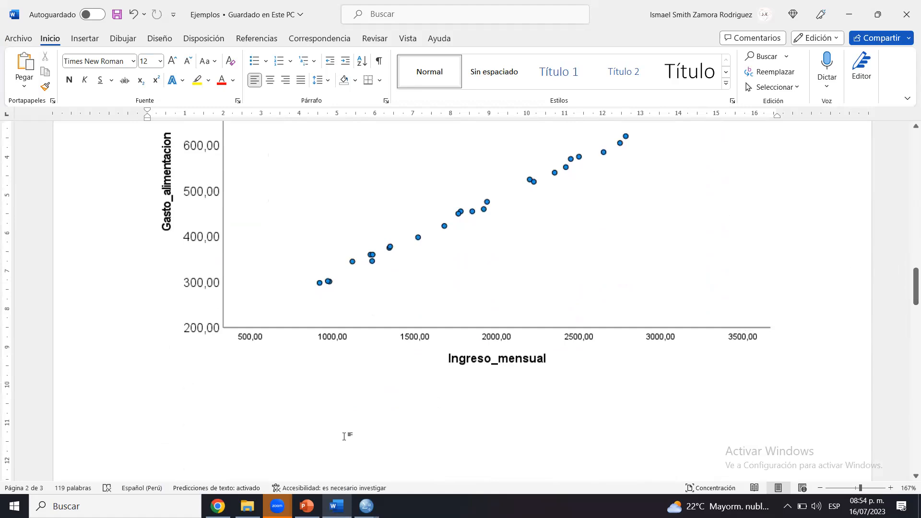
key(Up)
text(Si existe)
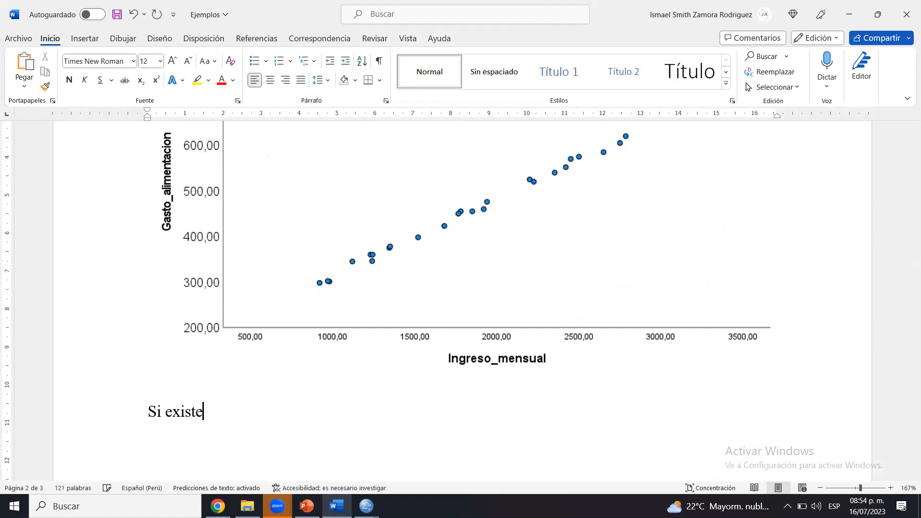
text( linealida)
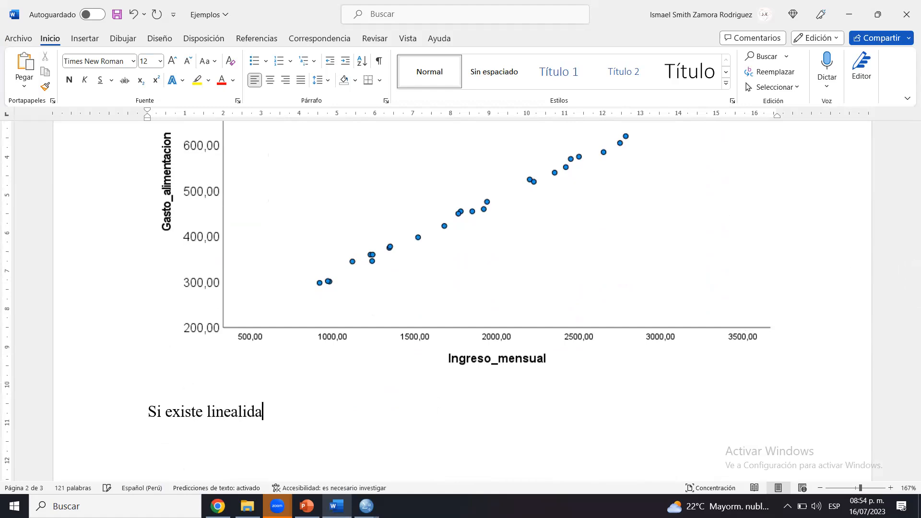
text(d porque la variabl)
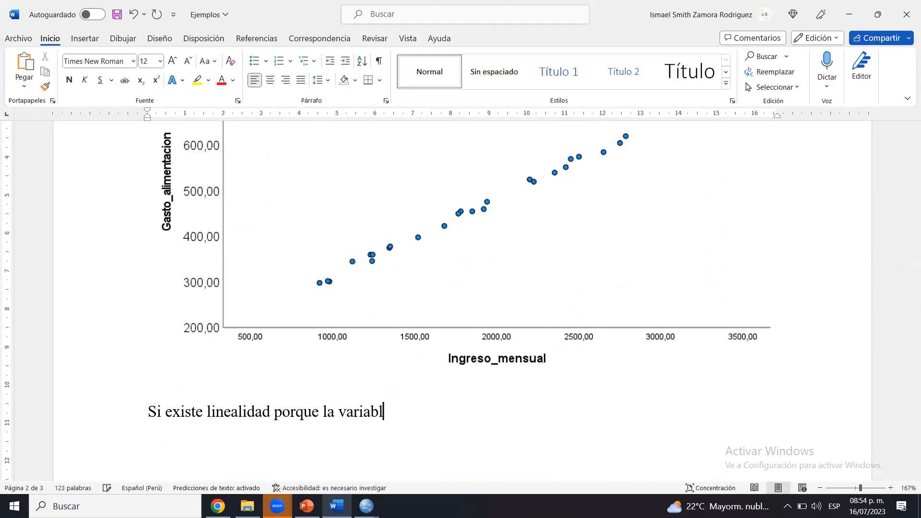
text(e independi)
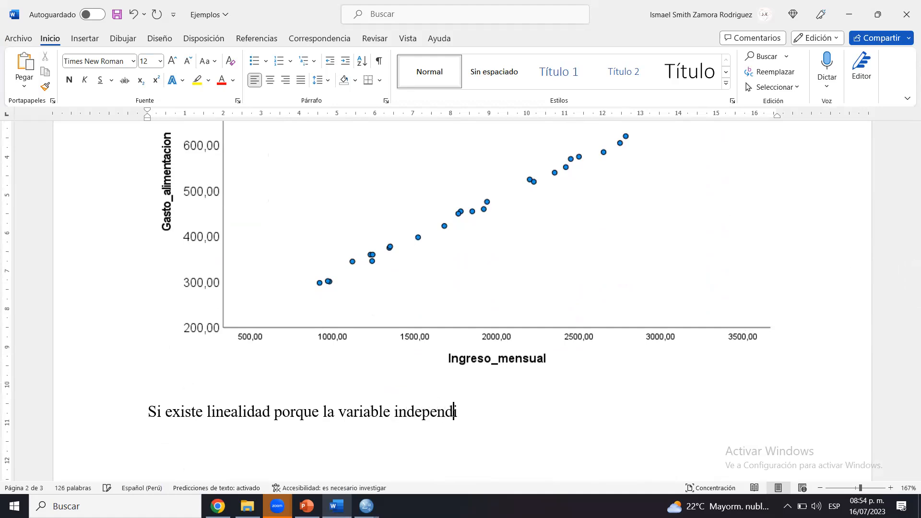
text(ente se relaci)
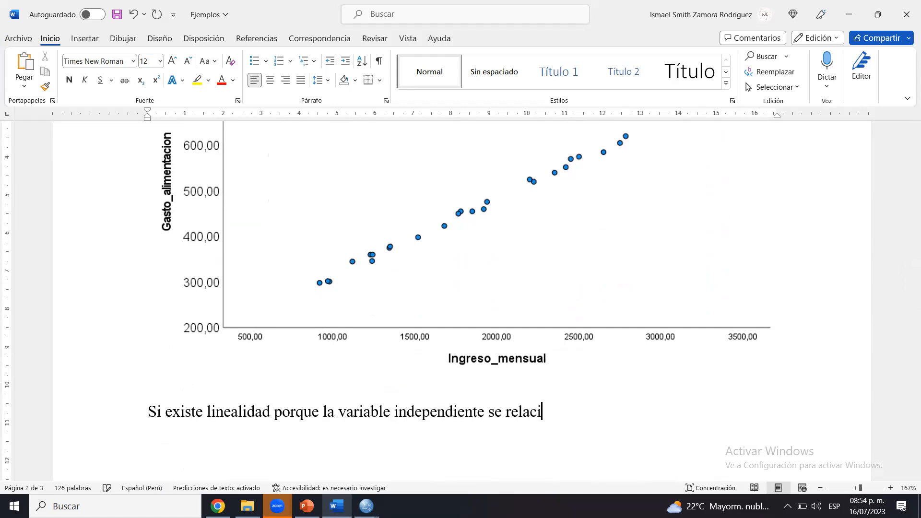
text(na con la )
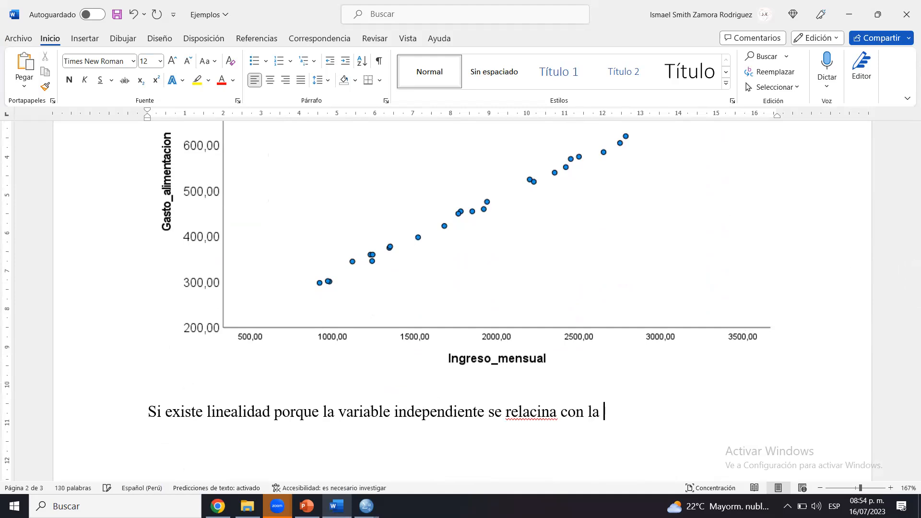
text(variable dependiete)
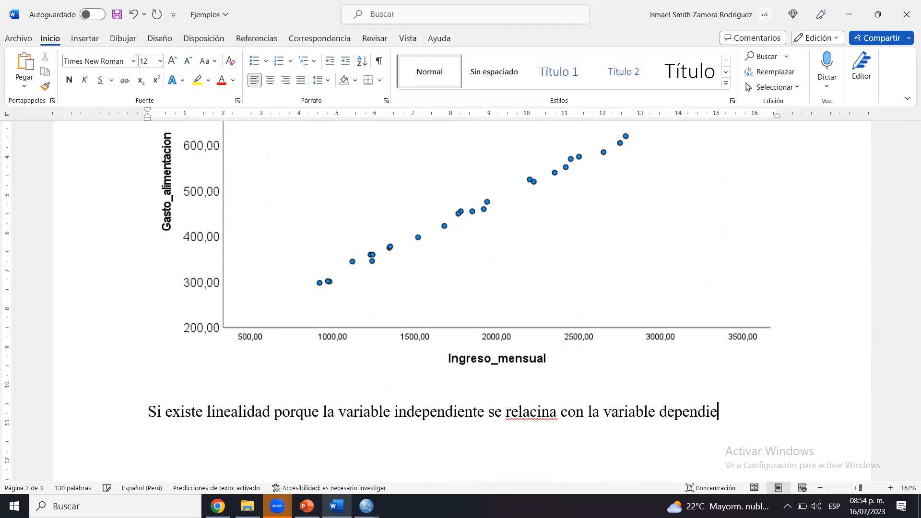
key(BackSpace)
key(BackSpace)
text(nte)
Correct the misspelled word "relacina" to "relaciona" and end the linearity sentence with a period.
right_click(530, 412)
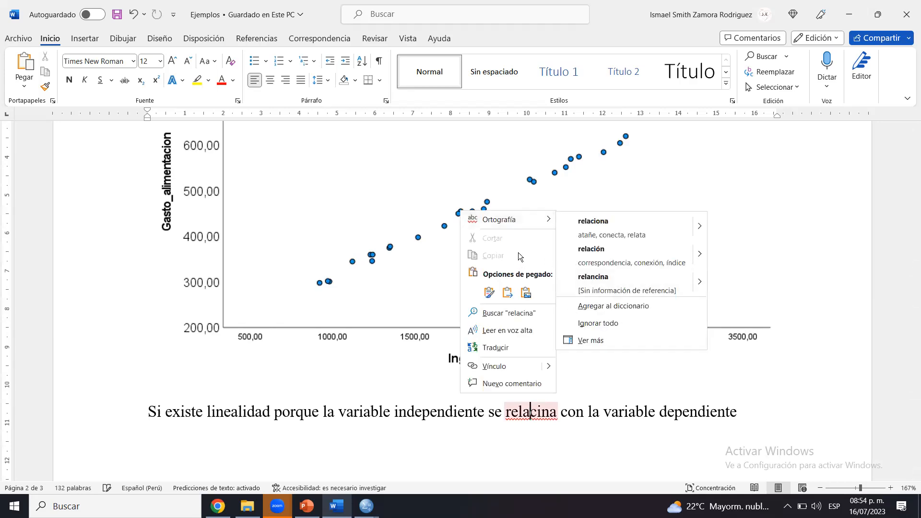
mouse_move(499, 220)
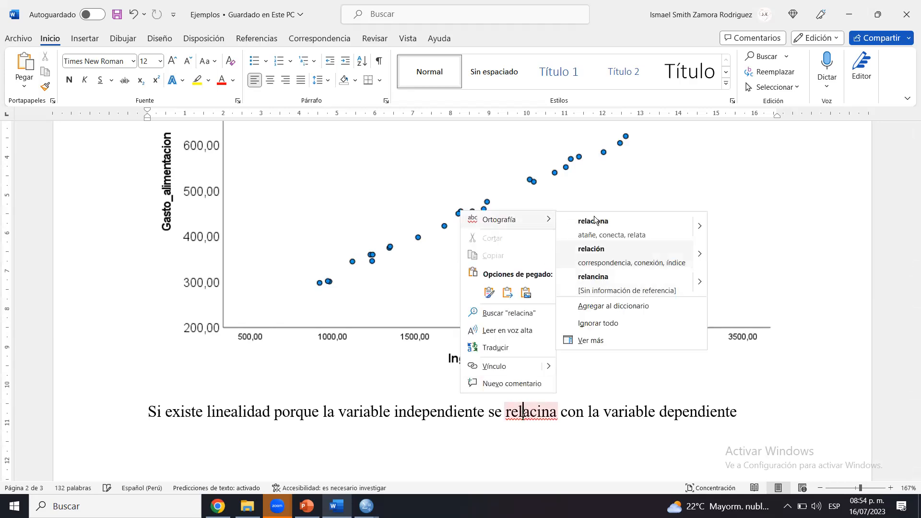
click(587, 221)
text(.)
Shrink the pasted scatter plot so that it fits on page 1 beneath the Correlaciones table.
drag(912, 288, 912, 259)
click(743, 230)
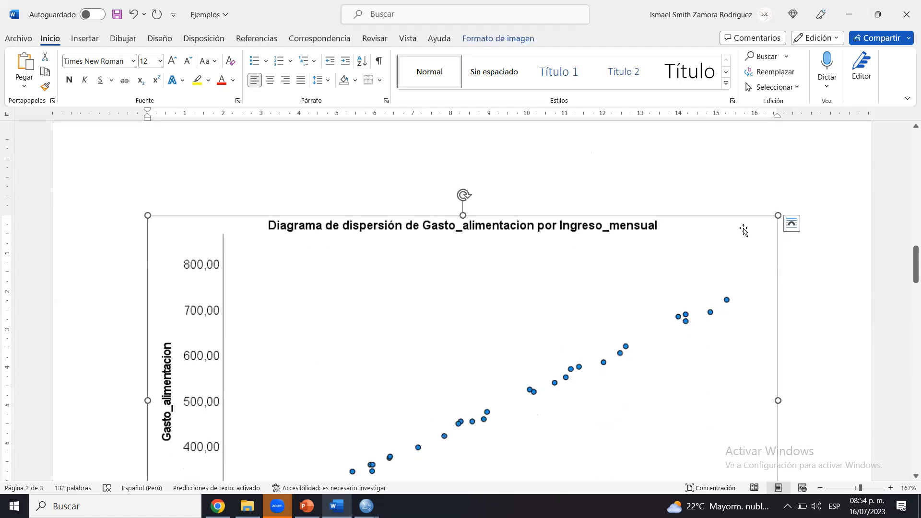
drag(725, 223, 366, 316)
scroll(366, 317, down, 3)
click(665, 276)
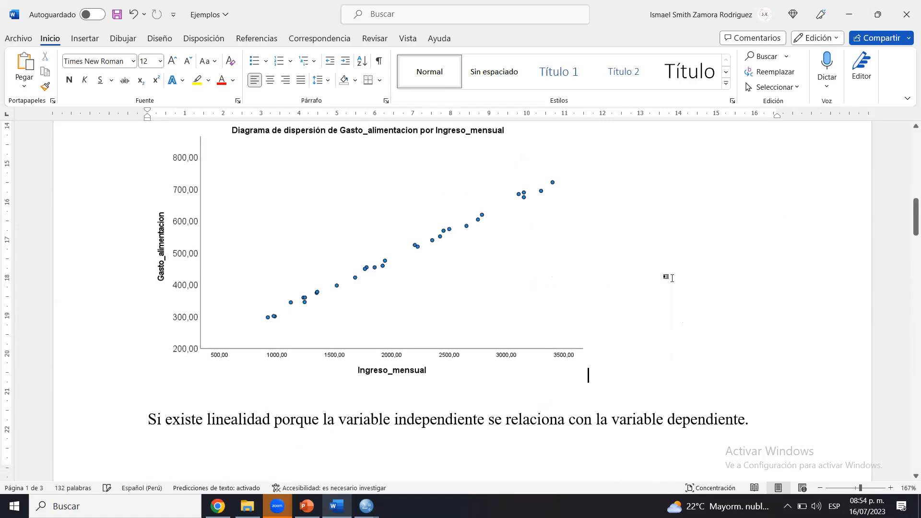
Review the resized scatter plot and the conclusion beneath it, and save the Word document.
click(853, 487)
click(857, 488)
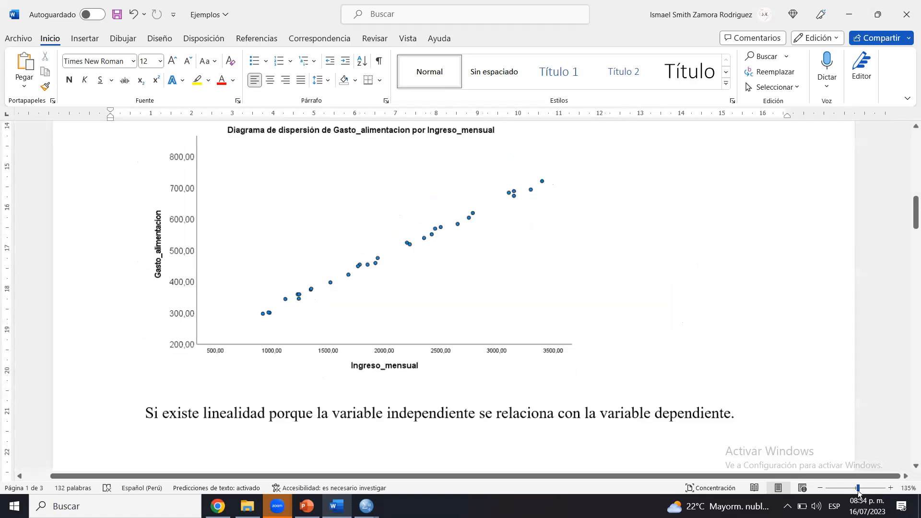
scroll(764, 366, up, 5)
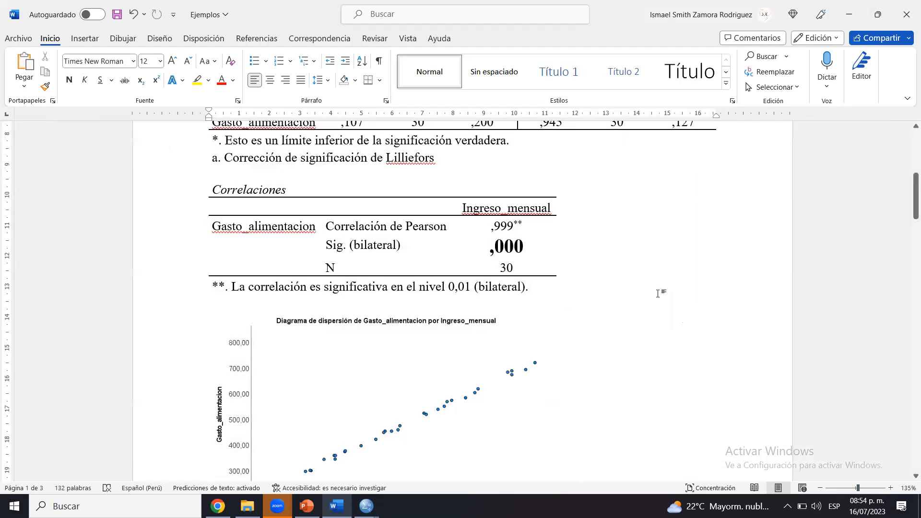
drag(661, 293, 686, 353)
click(685, 354)
key(ctrl+s)
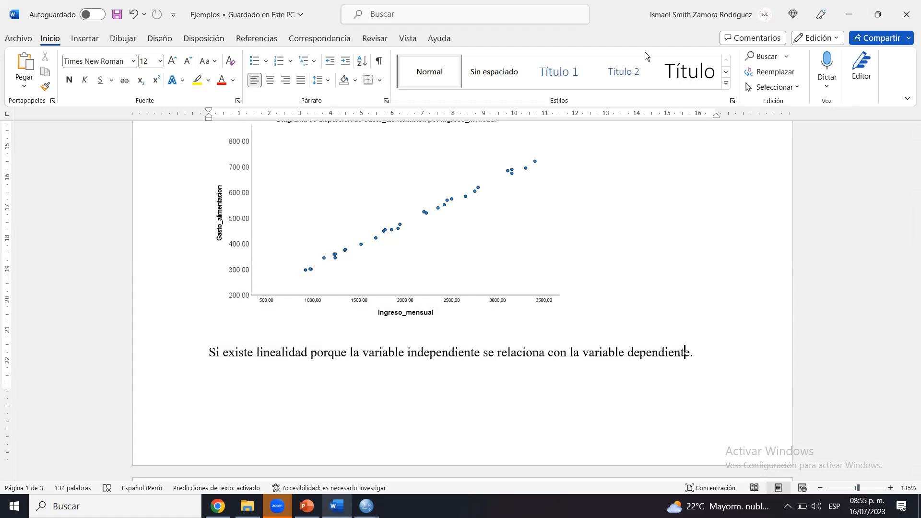
Add a new line after the linearity sentence and begin a section numbered "2." on the second page.
click(693, 357)
key(Return)
drag(912, 220, 912, 172)
scroll(912, 171, up, 5)
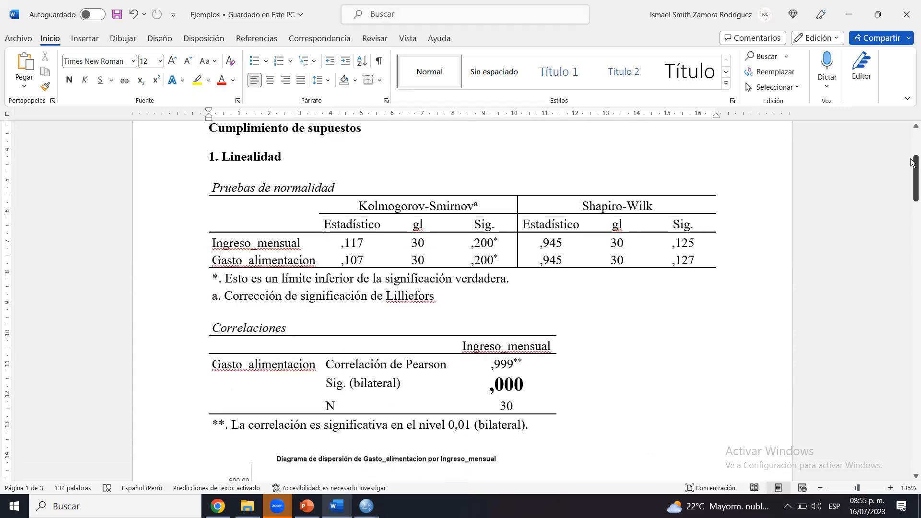
scroll(788, 196, down, 10)
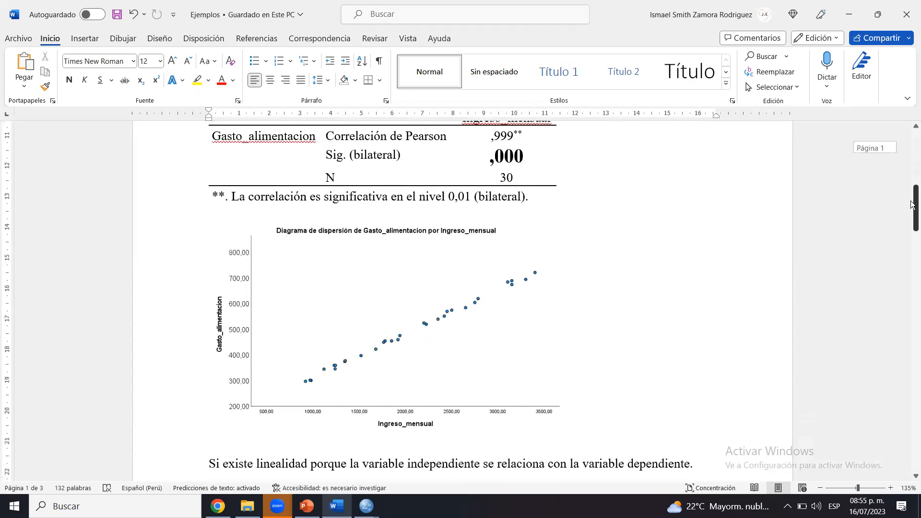
click(616, 315)
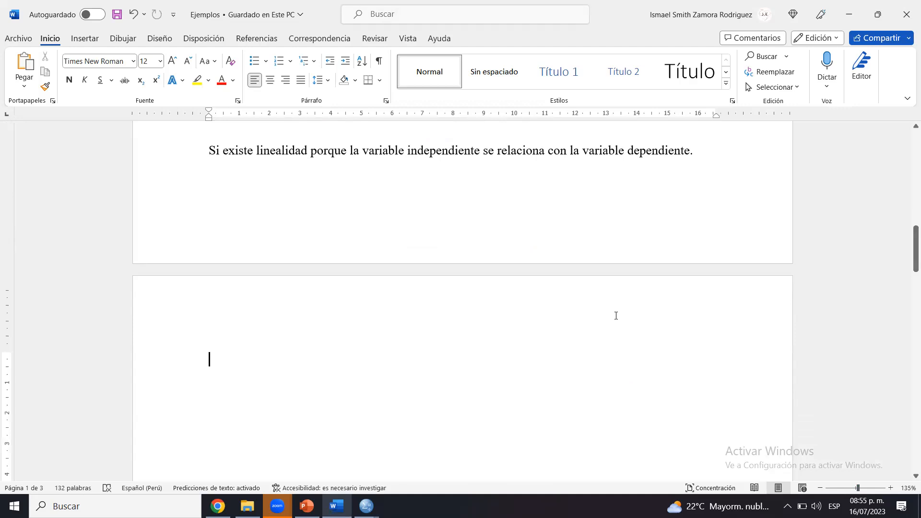
key(Up)
key(Down)
text(2.)
Check the assumptions on the PowerPoint slide, and complete the second section's heading in Word as "2. Independencia de errores".
mouse_move(307, 506)
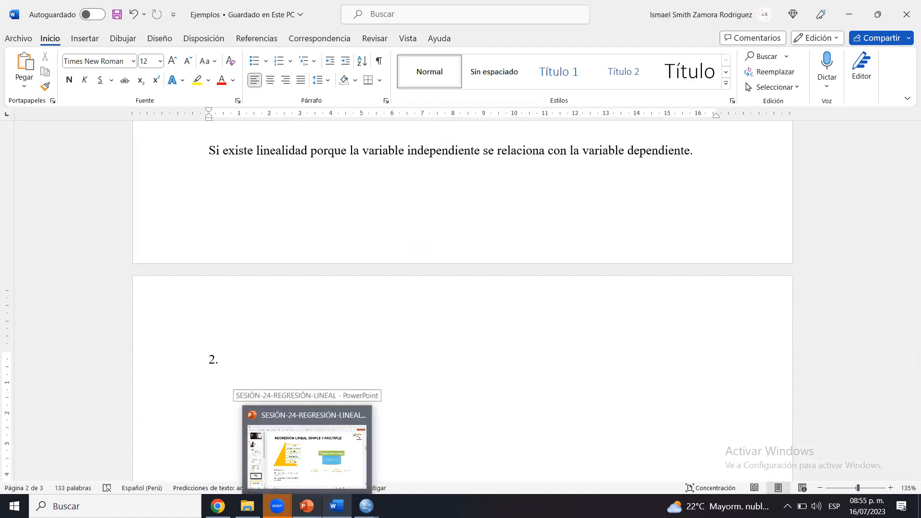
click(306, 505)
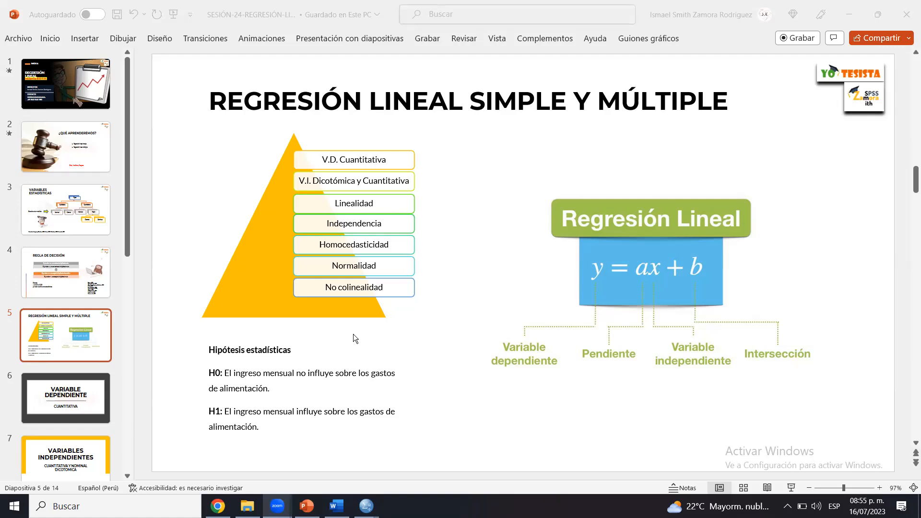
click(336, 506)
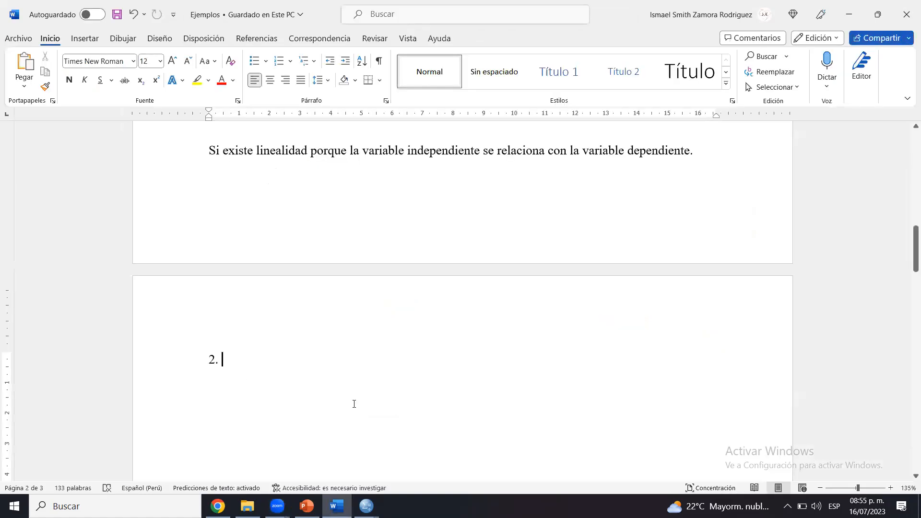
text(In)
text(dependenci)
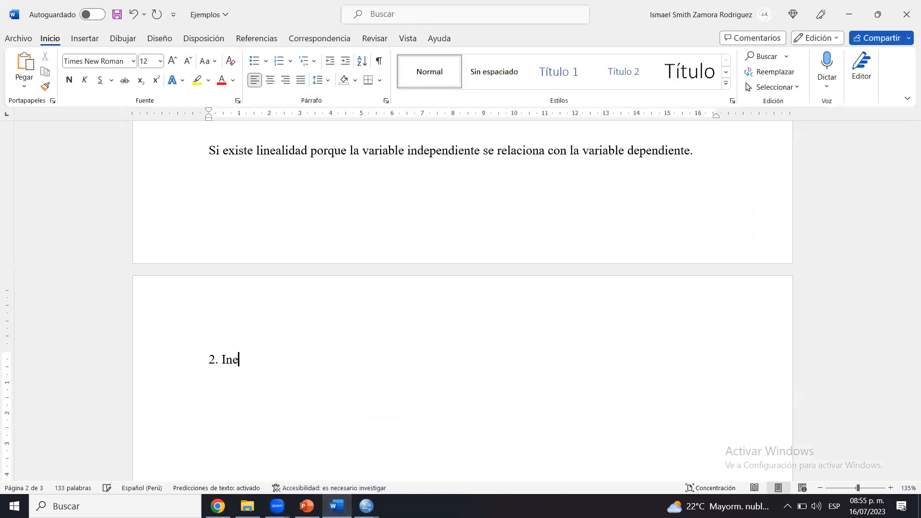
text(a de errores)
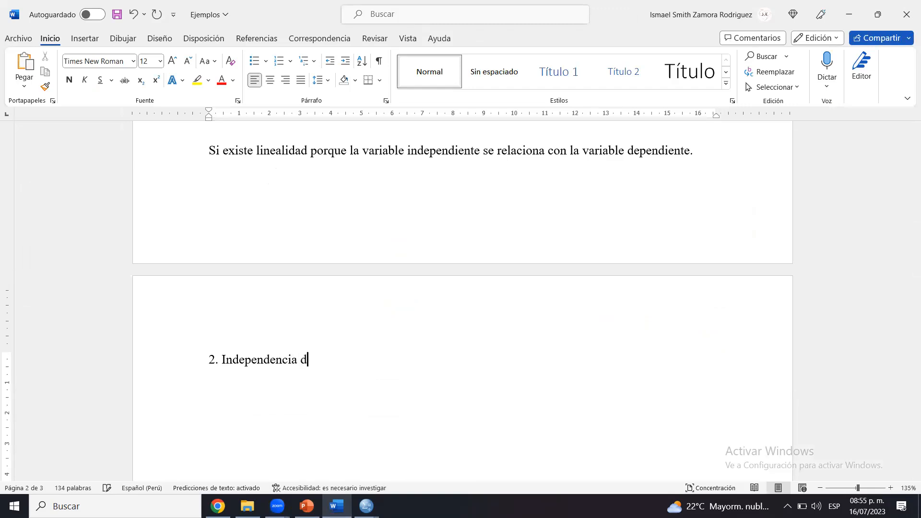
key(Return)
Make the "2. Independencia de errores" heading bold and place the cursor on the line below it.
click(188, 363)
key(ctrl+n)
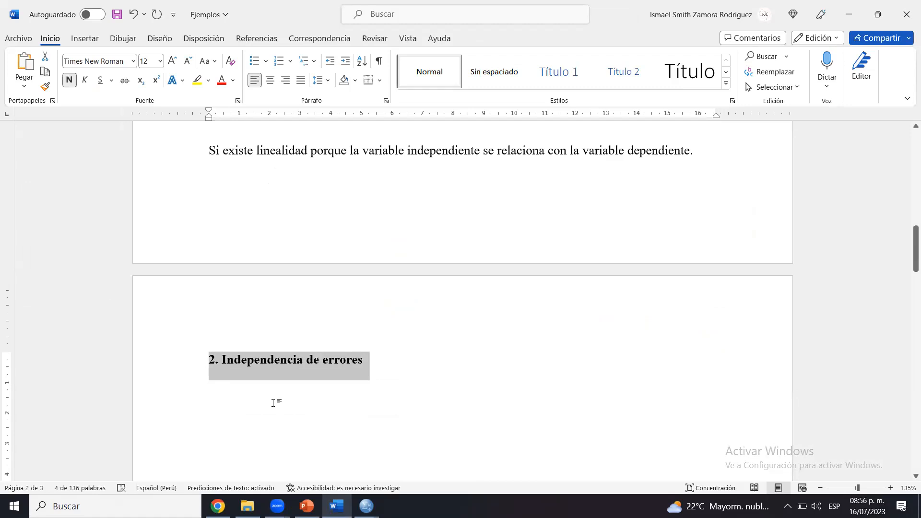
click(272, 402)
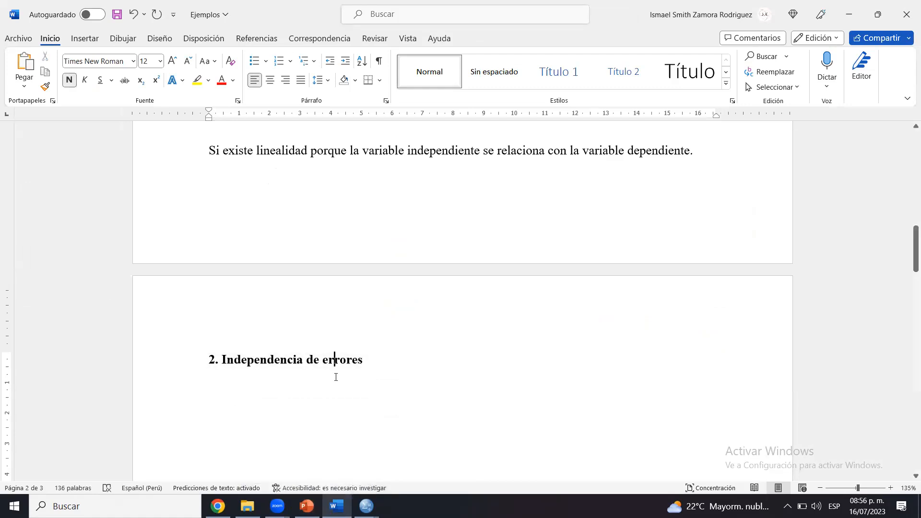
click(320, 386)
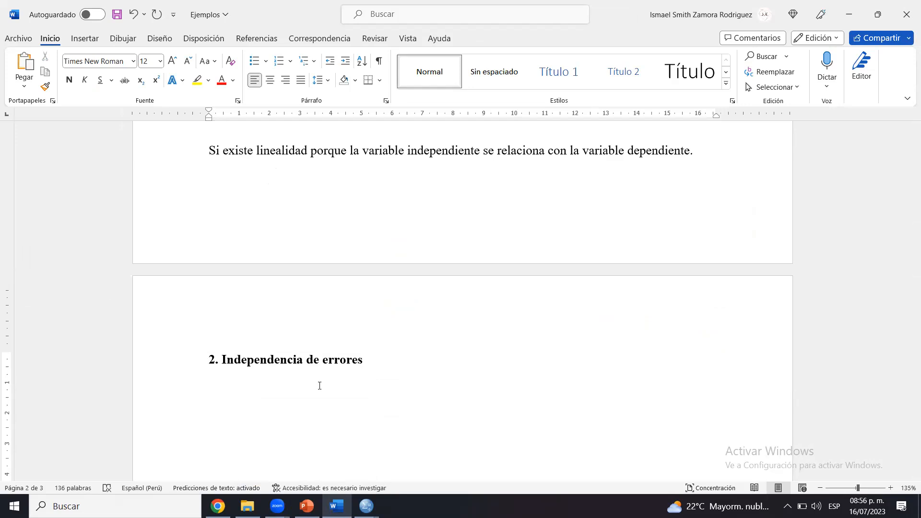
Switch to the PowerPoint presentation and review the Linealidad and Independencia slides for the error-independence criterion.
click(307, 506)
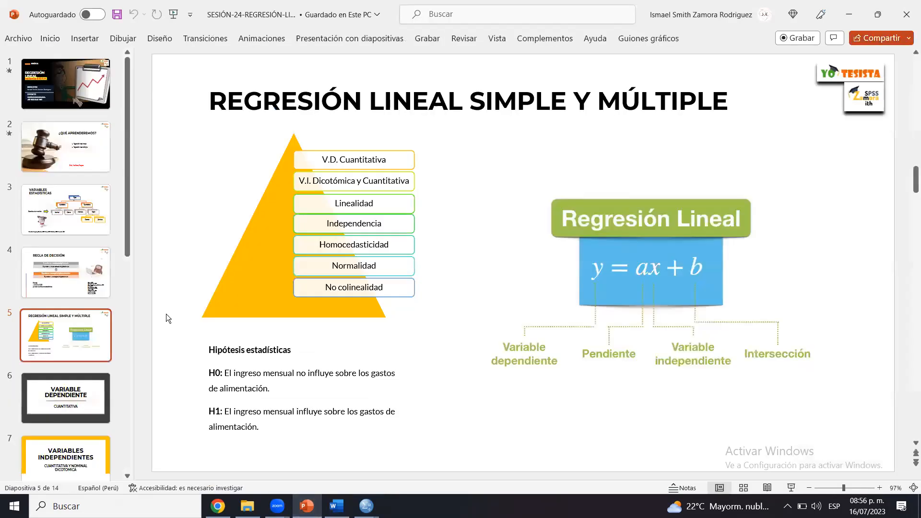
click(77, 458)
scroll(77, 458, down, 2)
key(Down)
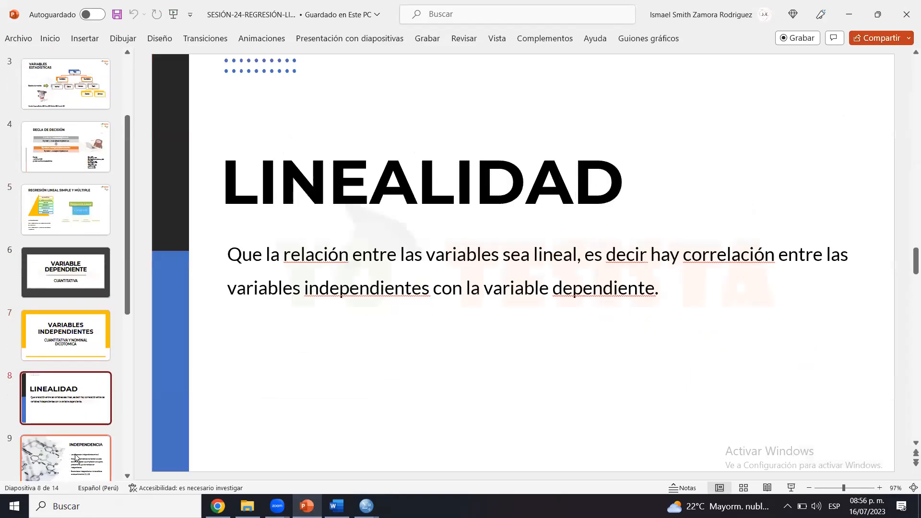
click(75, 457)
scroll(75, 457, down, 2)
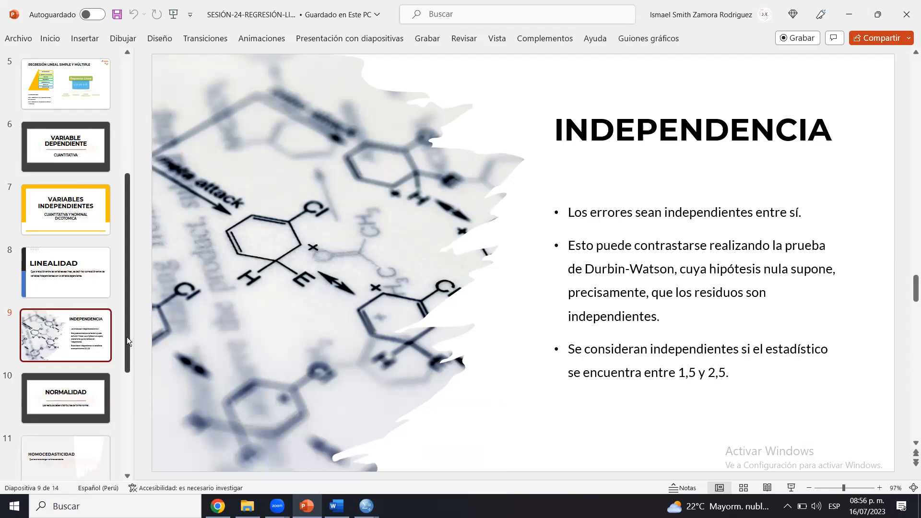
Switch to the SPSS data editor for Regresion_lineal_simple.sav and start a linear regression analysis.
click(371, 501)
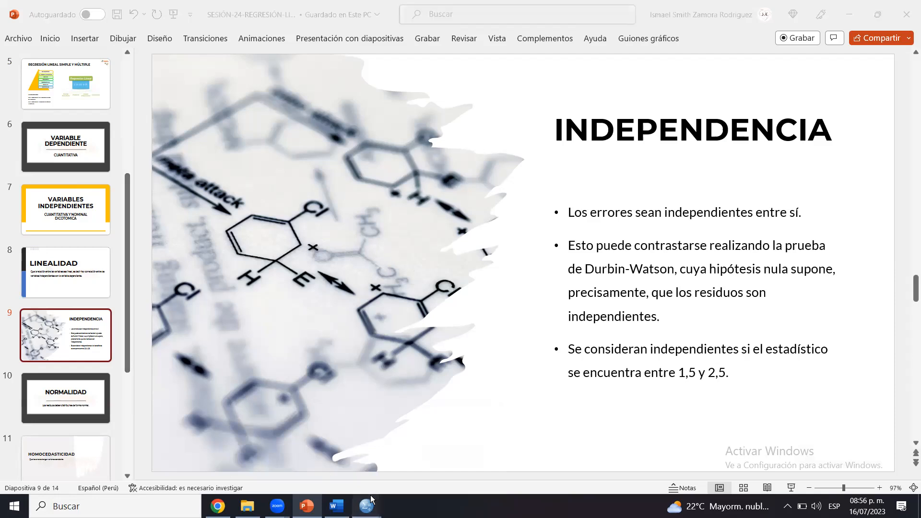
click(400, 443)
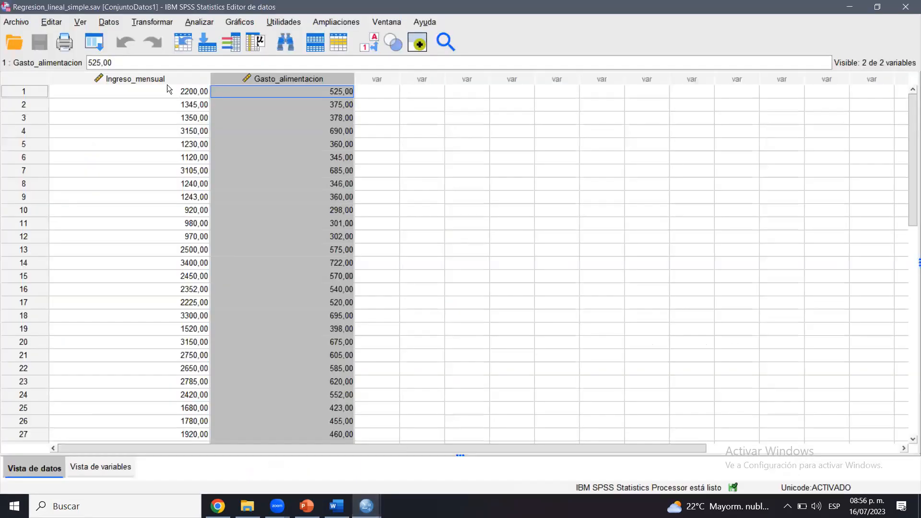
click(200, 21)
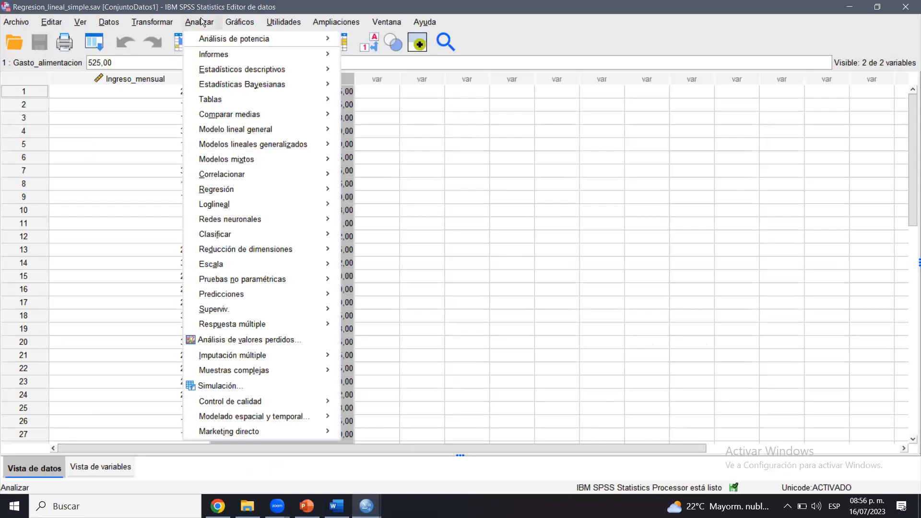
mouse_move(224, 175)
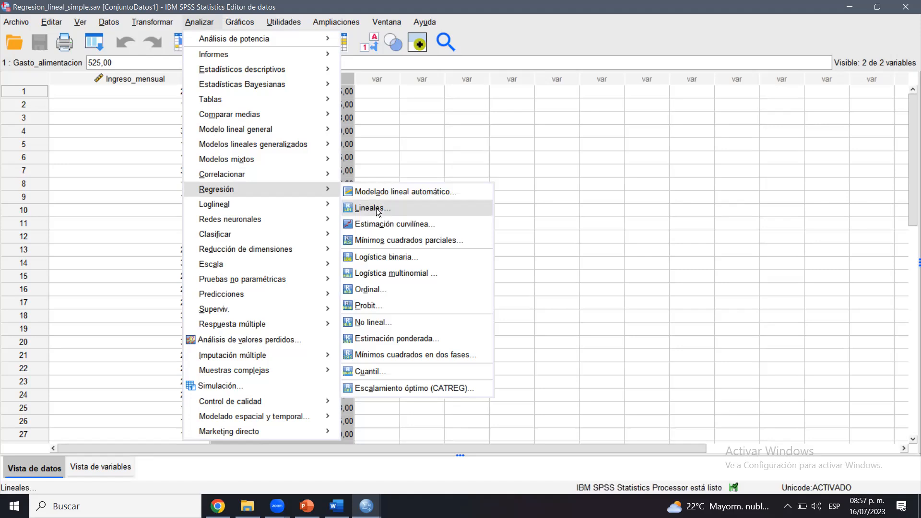
click(392, 208)
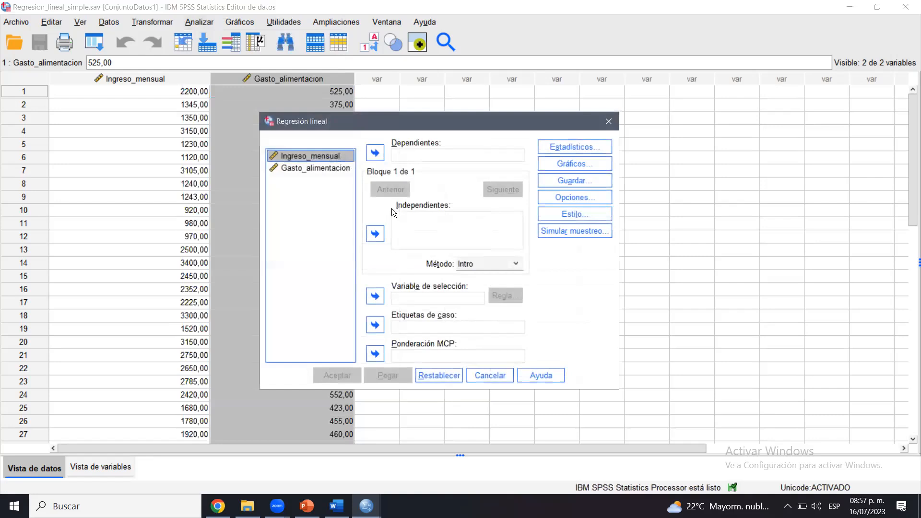
drag(430, 126, 407, 125)
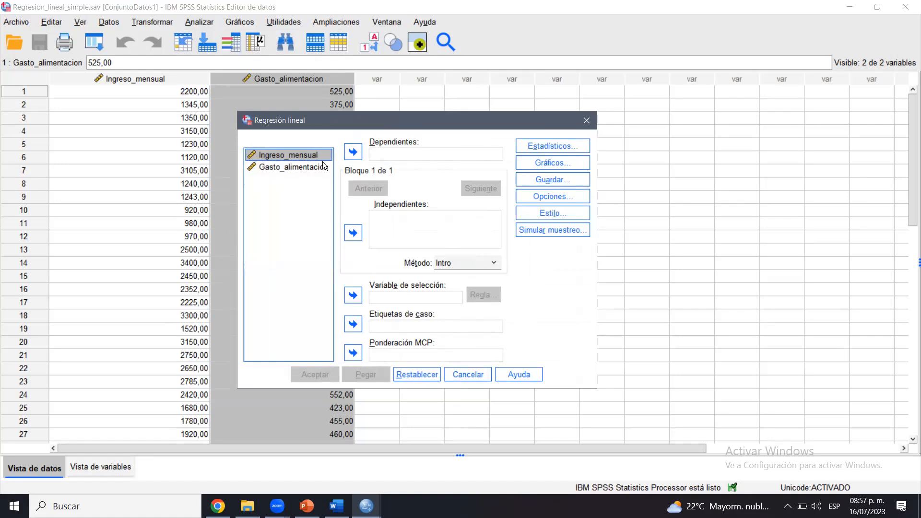
Assign Gasto_alimentacion as the dependent and Ingreso_mensual as the independent variable, with the Intro method.
click(302, 168)
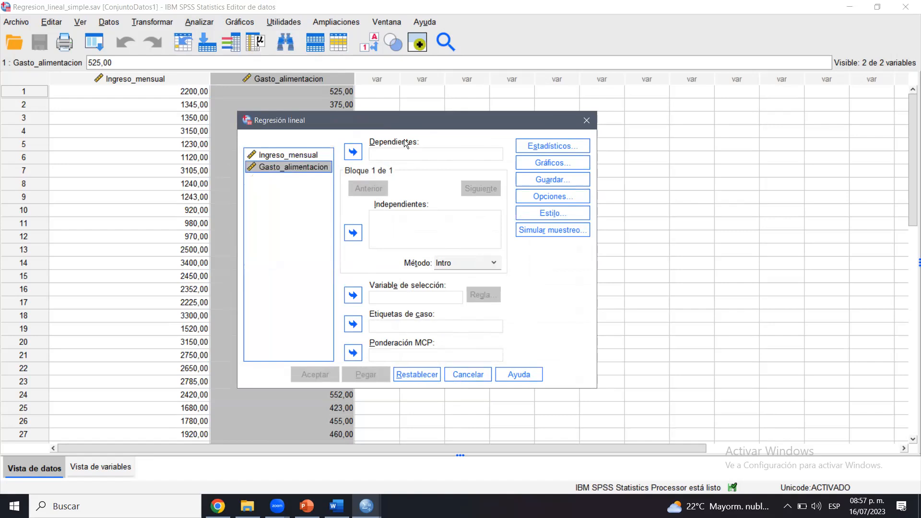
click(355, 151)
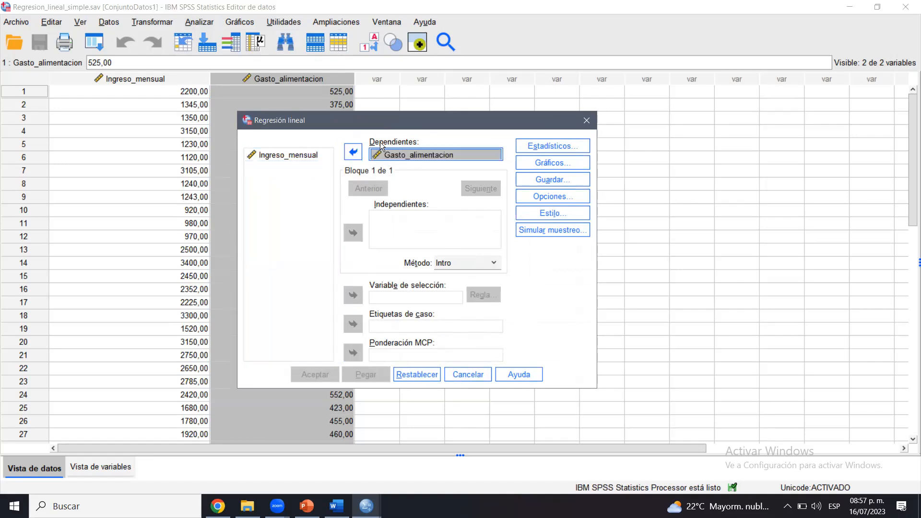
click(311, 159)
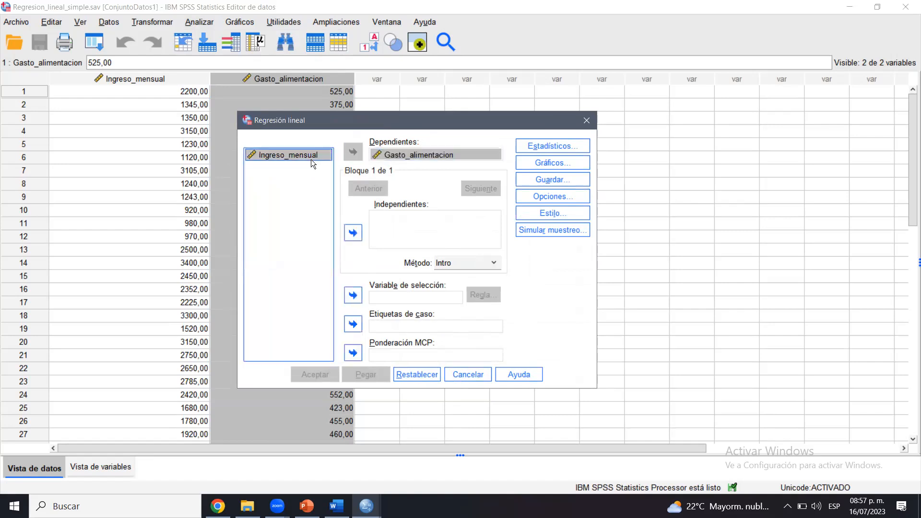
click(359, 236)
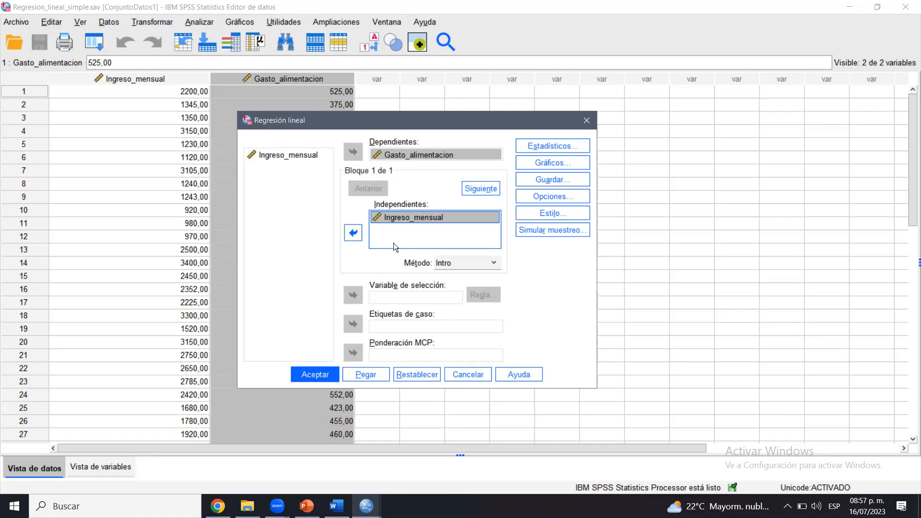
click(451, 264)
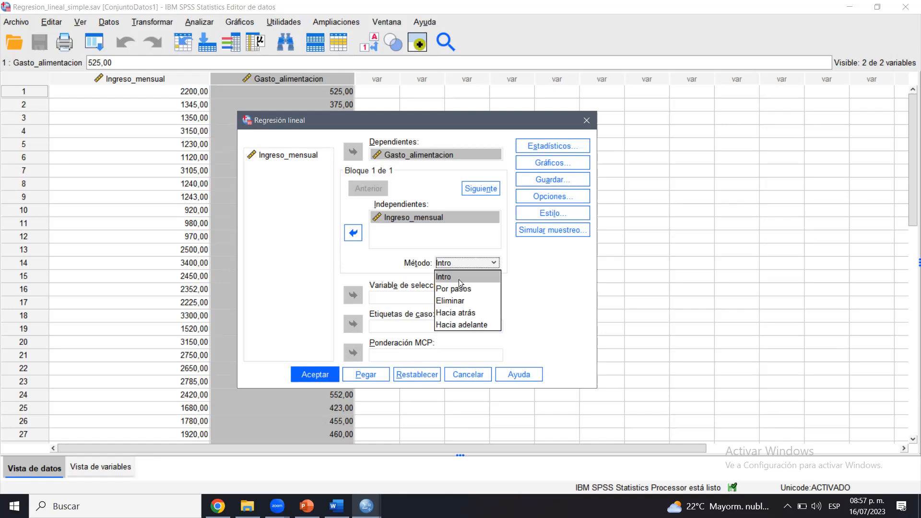
click(459, 278)
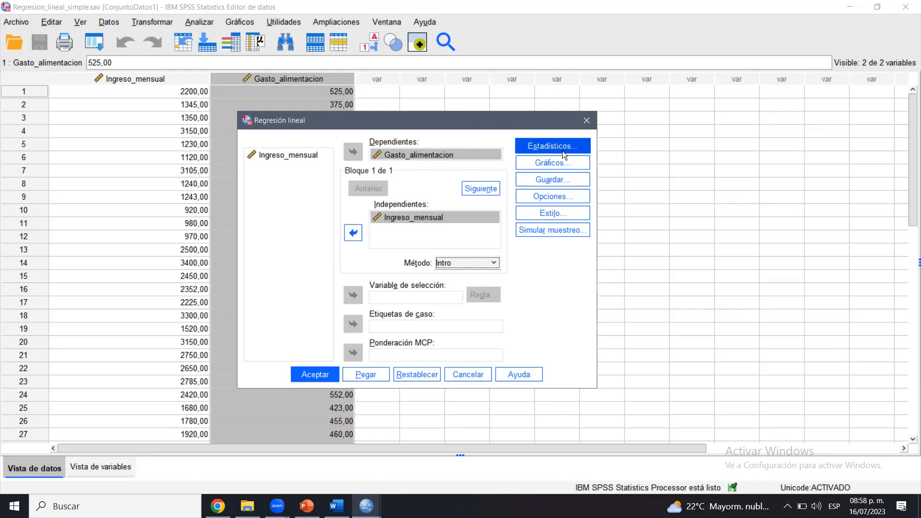
click(547, 147)
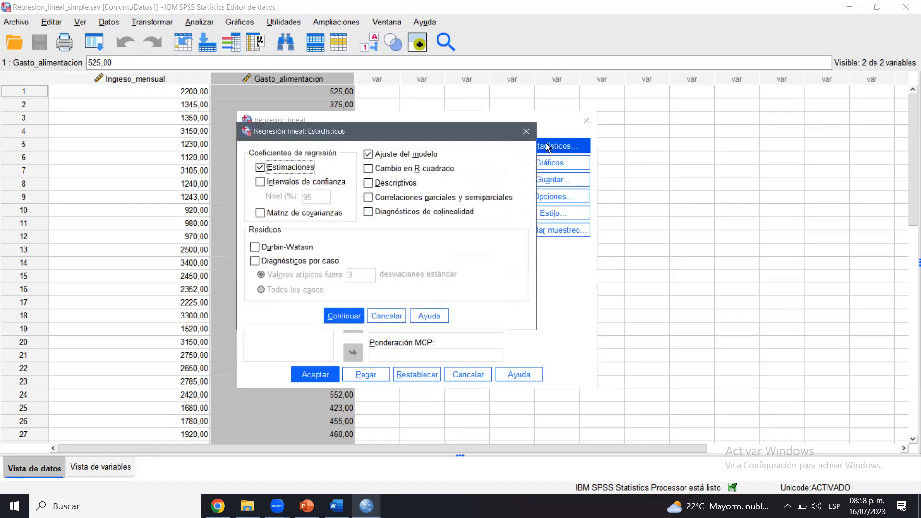
drag(523, 138, 463, 137)
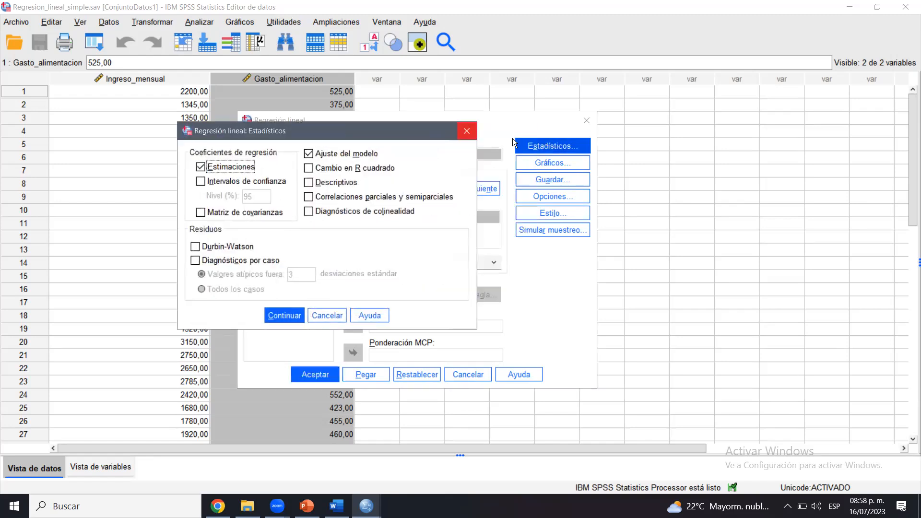
click(467, 136)
Include the Durbin-Watson residual test in the linear regression's statistics options.
click(542, 148)
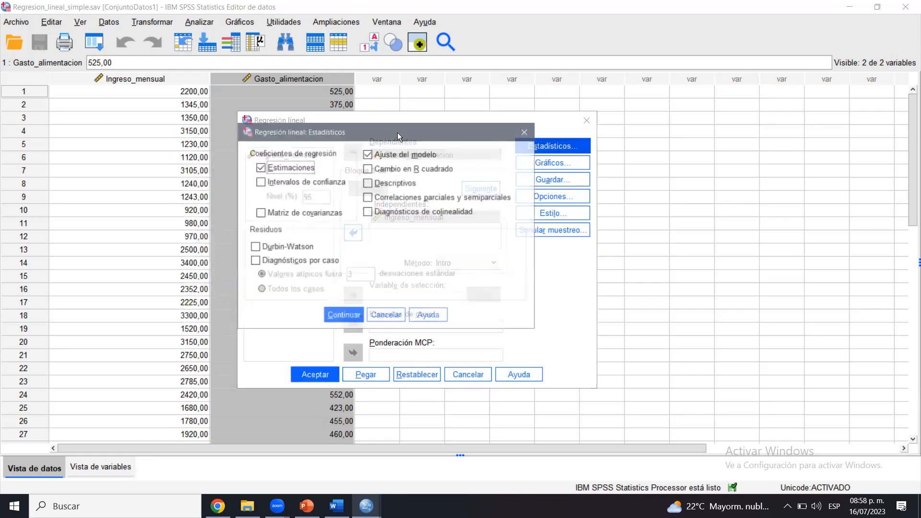
mouse_move(353, 134)
mouse_down()
mouse_move(362, 130)
mouse_move(328, 131)
mouse_move(339, 130)
mouse_up()
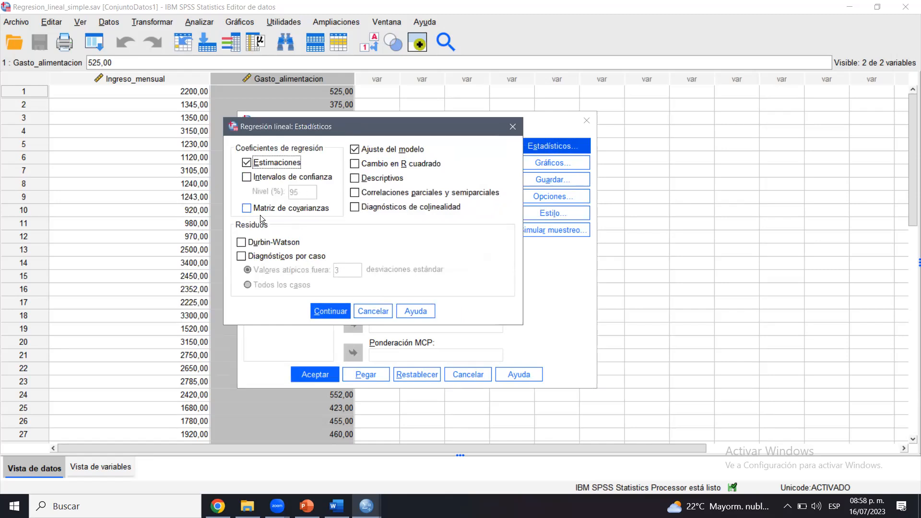
click(242, 242)
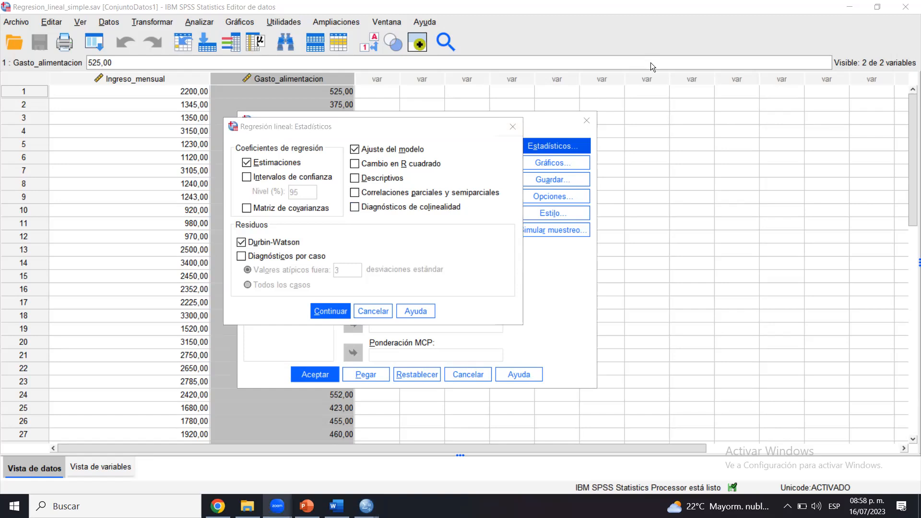
drag(353, 217, 488, 214)
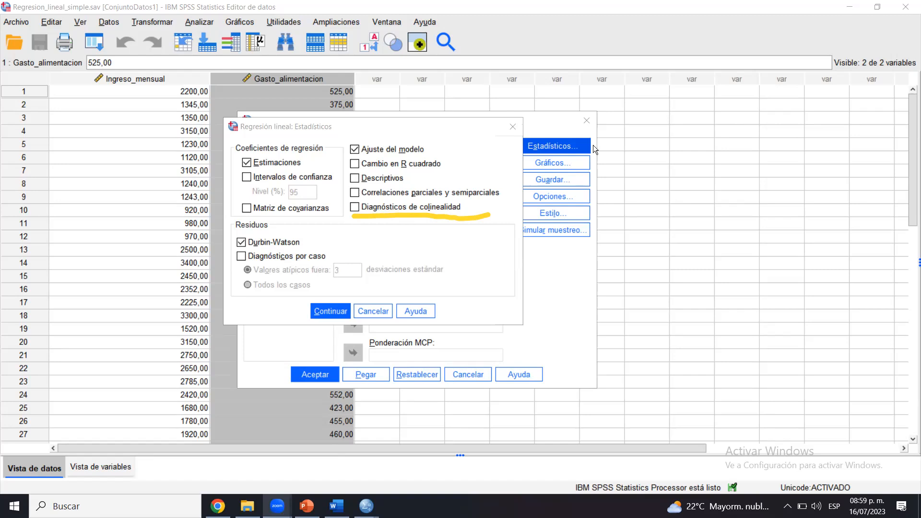
drag(418, 127, 392, 145)
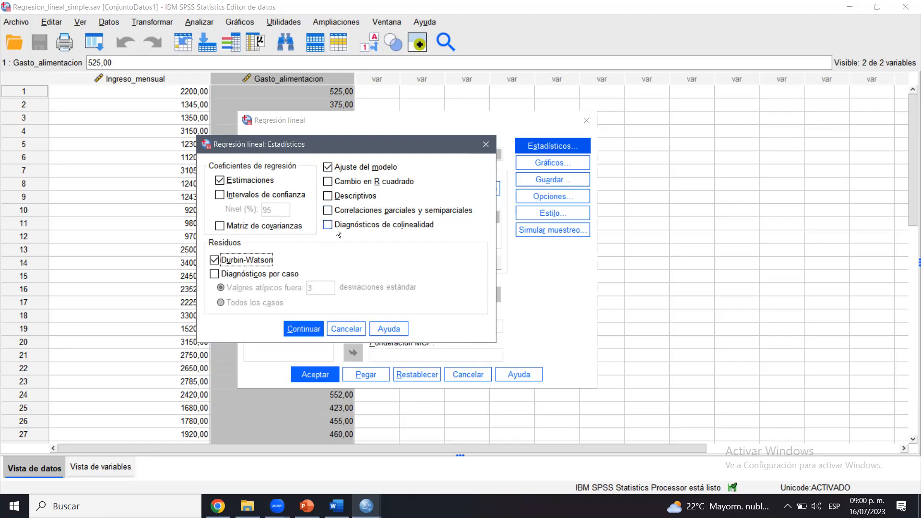
Review the Durbin-Watson explanation on the Independencia slide and the criteria on the No colinealidad slide in PowerPoint.
click(306, 506)
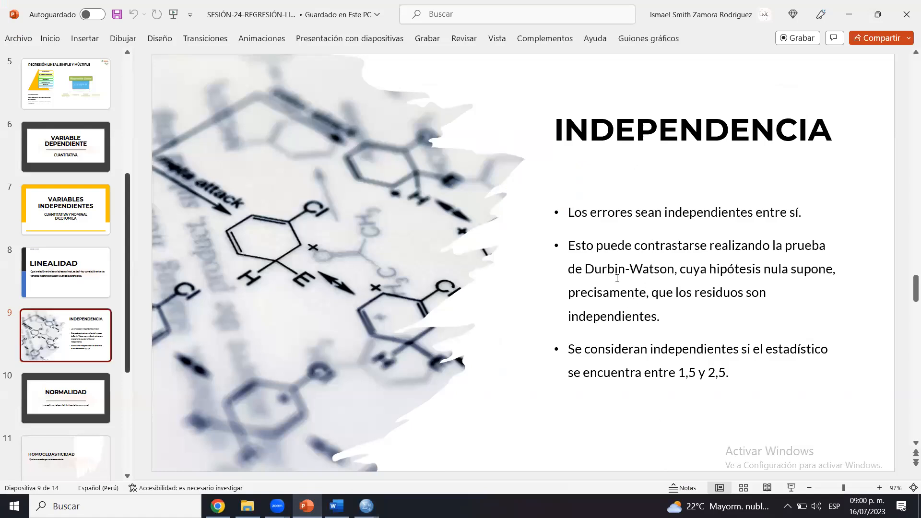
drag(592, 269, 673, 270)
click(666, 268)
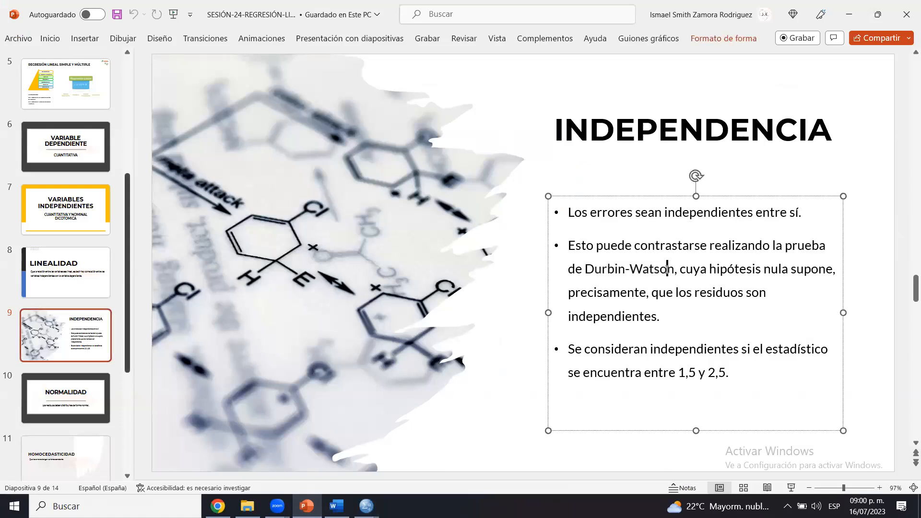
double_click(590, 271)
click(676, 274)
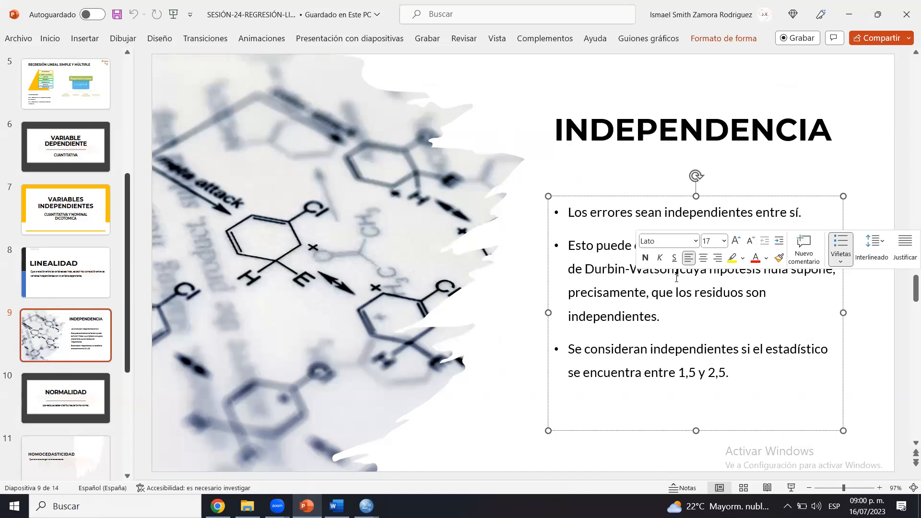
drag(130, 233, 130, 352)
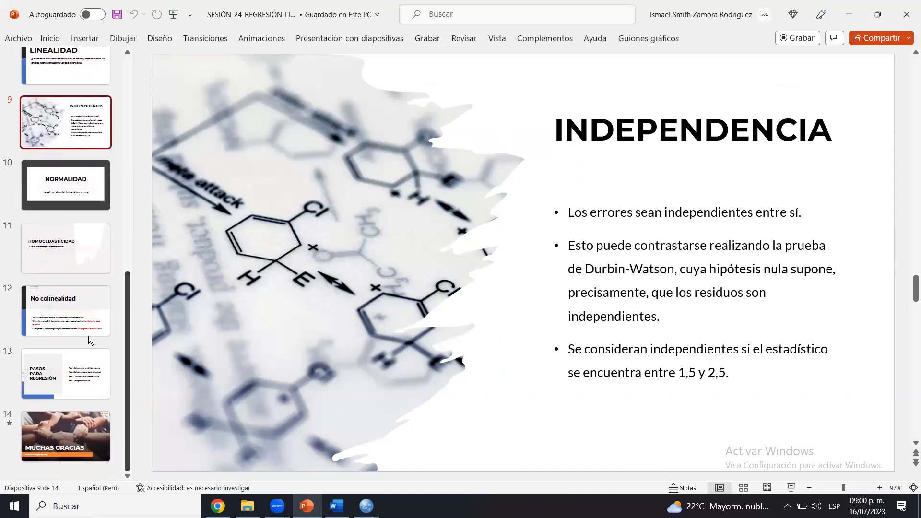
click(70, 322)
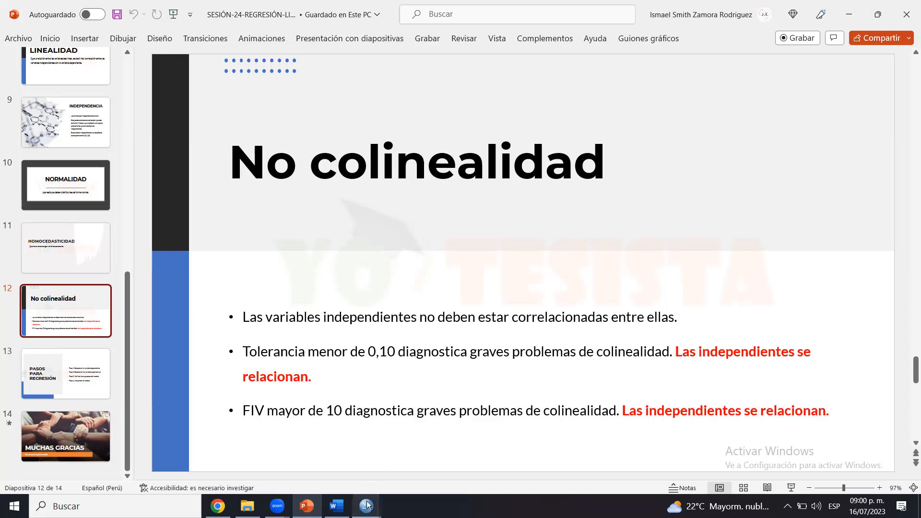
Return to the SPSS regression setup and confirm the statistics options with only Durbin-Watson added.
mouse_move(367, 505)
click(422, 455)
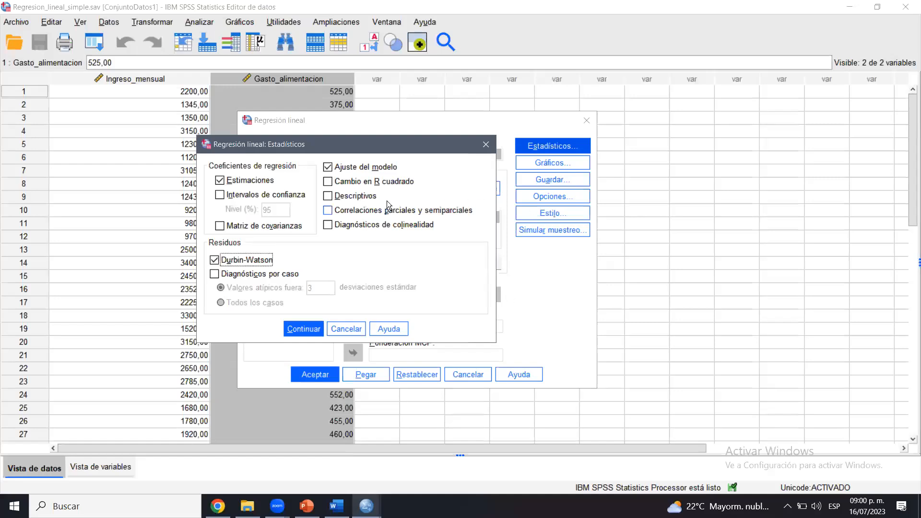
drag(290, 146, 378, 157)
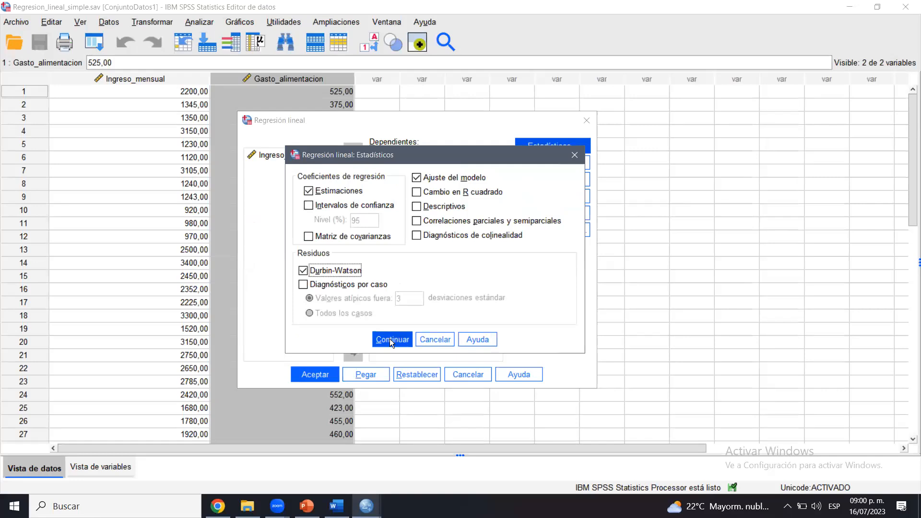
click(391, 339)
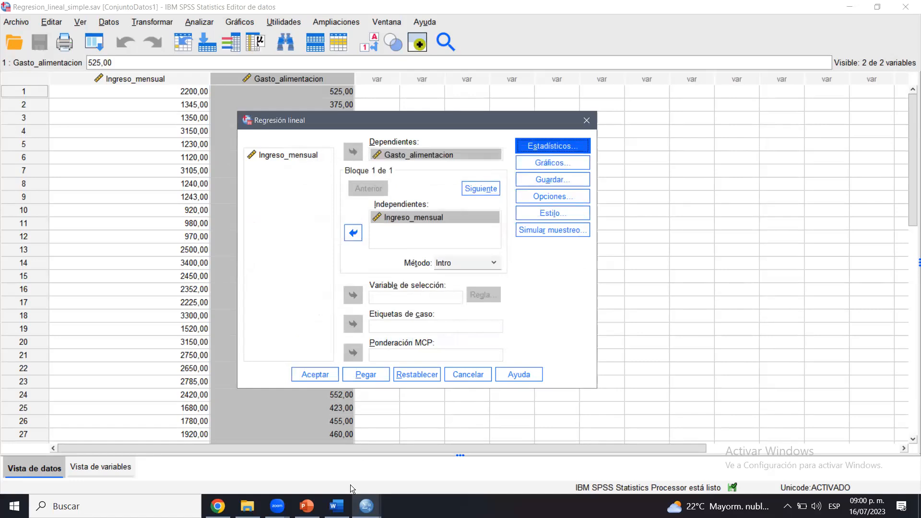
Look through the Independencia, Normalidad and Homocedasticidad slides in PowerPoint to review the remaining regression assumptions.
click(336, 506)
click(336, 506)
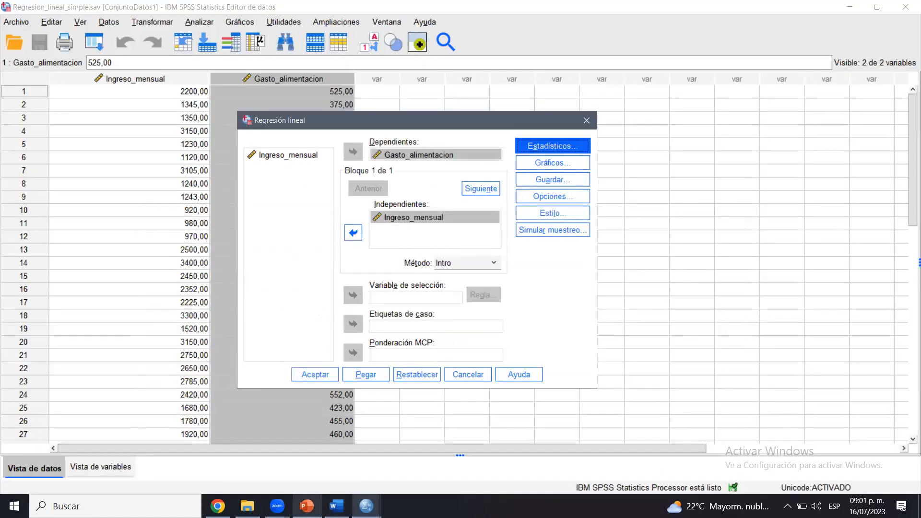
click(307, 505)
click(65, 185)
click(83, 134)
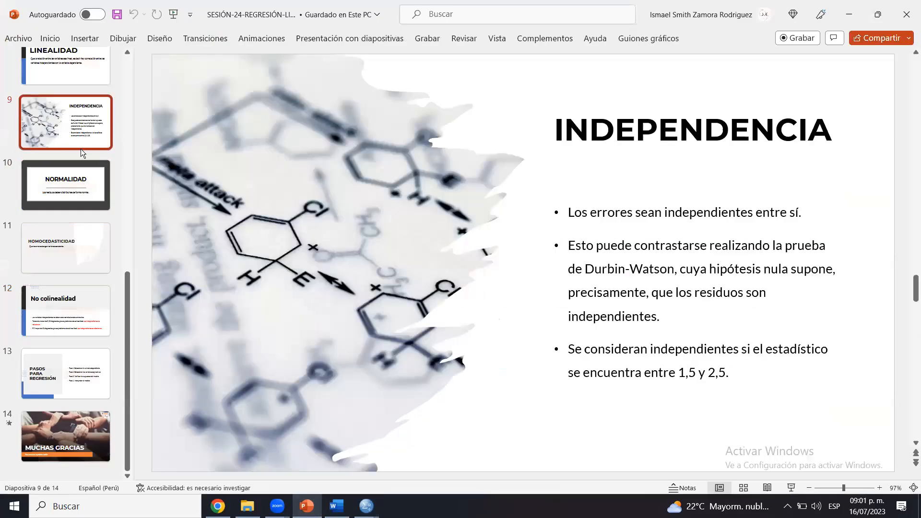
click(73, 190)
click(58, 251)
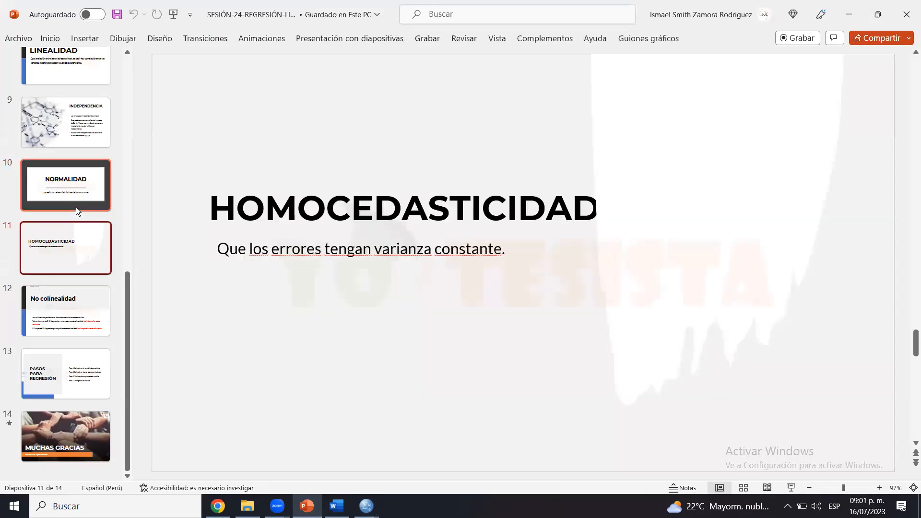
click(76, 207)
key(Down)
click(80, 189)
Return to the SPSS linear regression setup and request the histogram and normal probability plot of the standardized residuals.
click(366, 506)
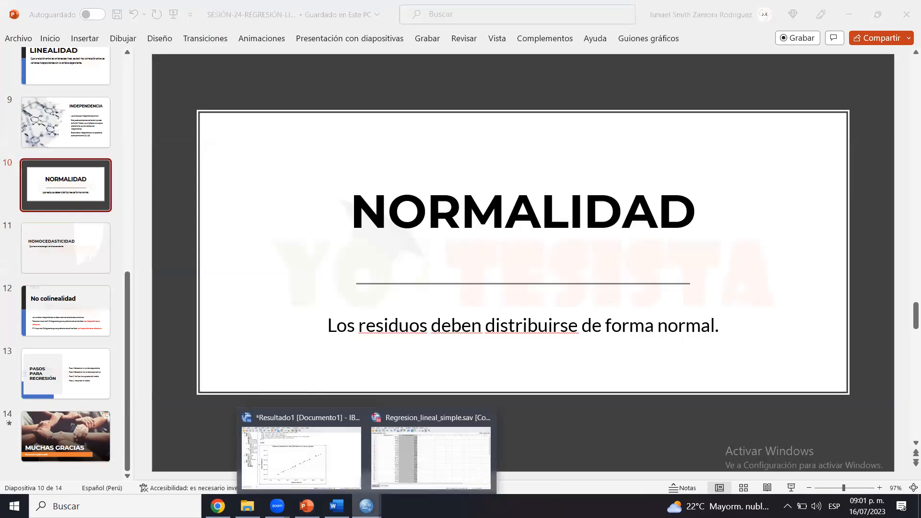
click(339, 454)
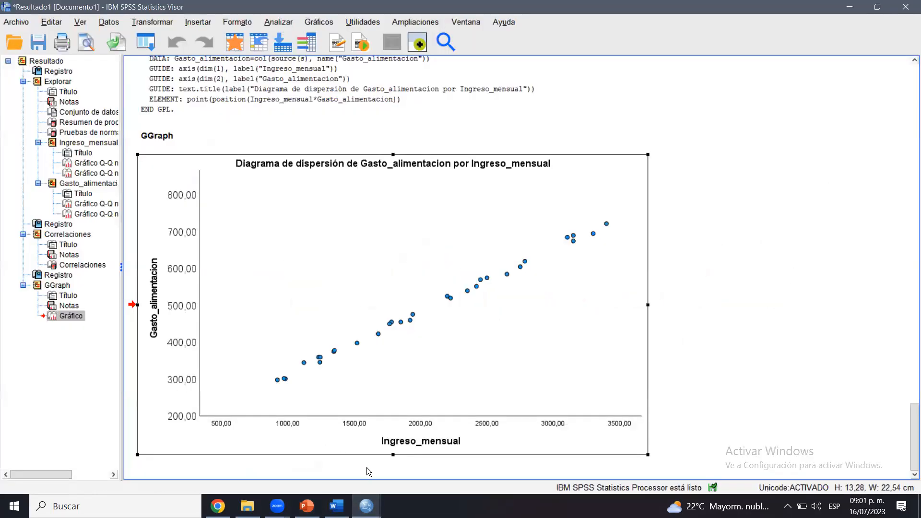
click(367, 505)
click(405, 455)
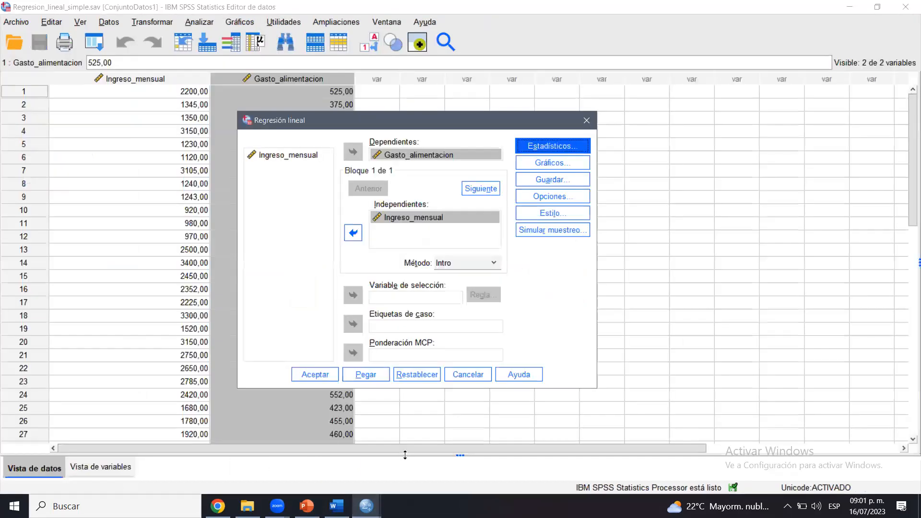
click(549, 161)
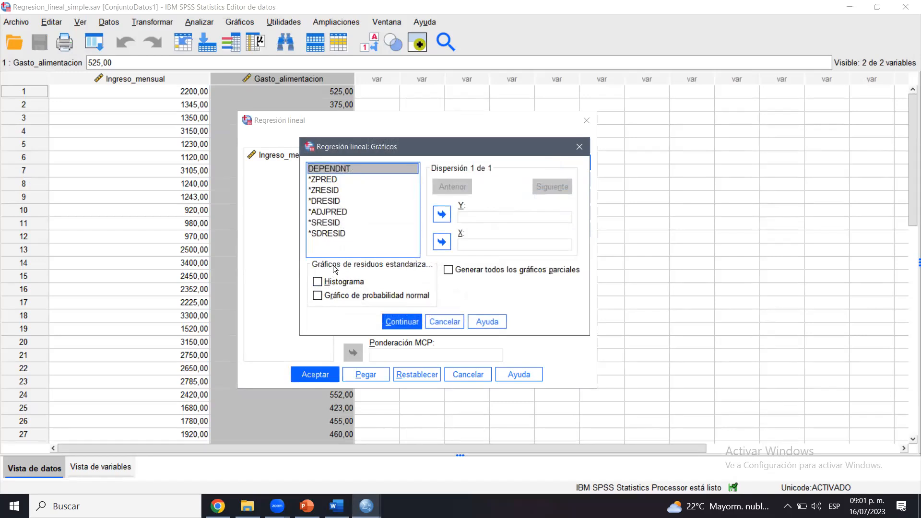
click(318, 295)
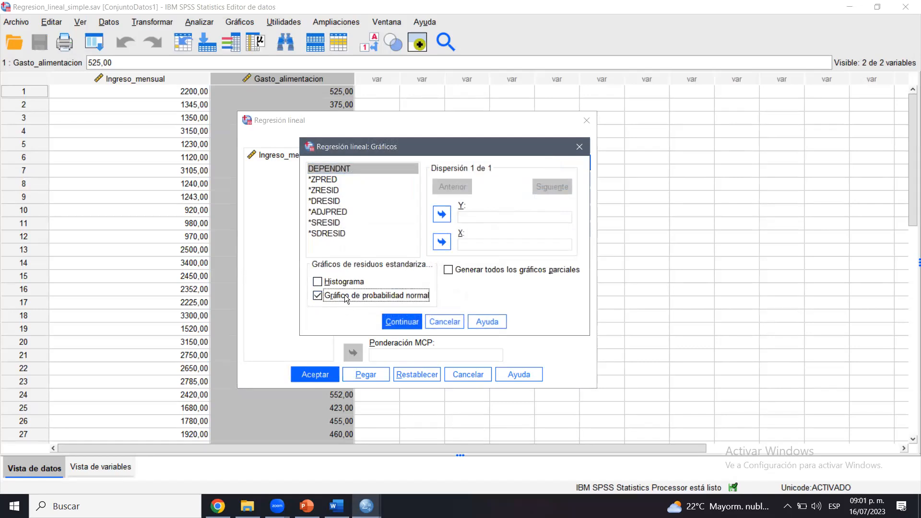
click(324, 285)
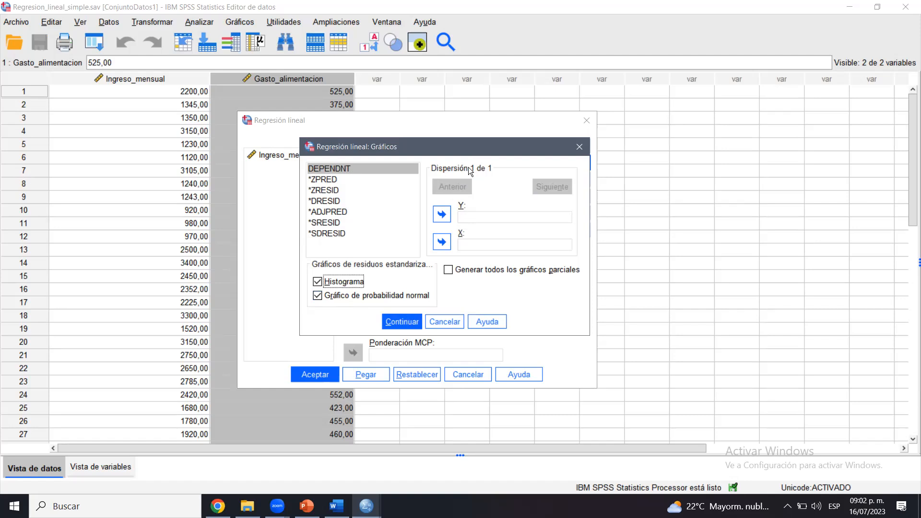
Set up the regression's scatterplot with *ZRESID on Y and *ZPRED on X, and accept the plot settings.
click(654, 61)
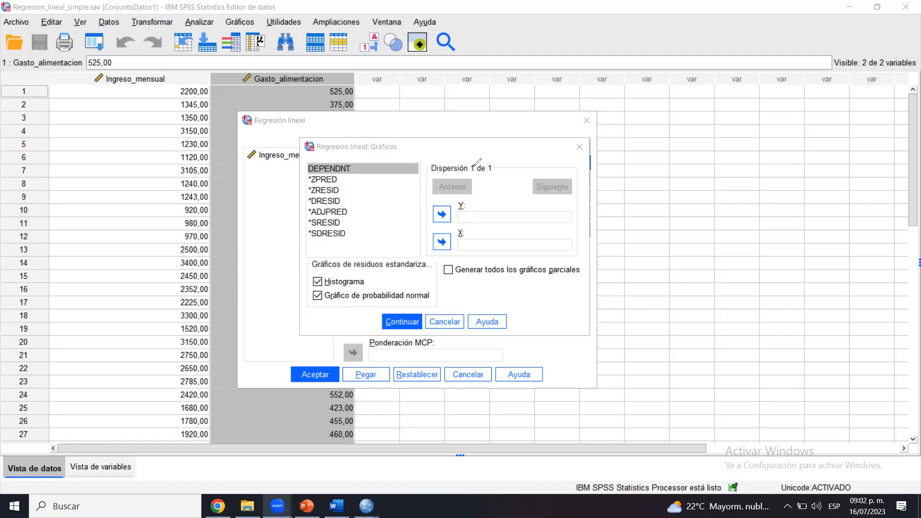
drag(450, 169, 476, 134)
click(335, 184)
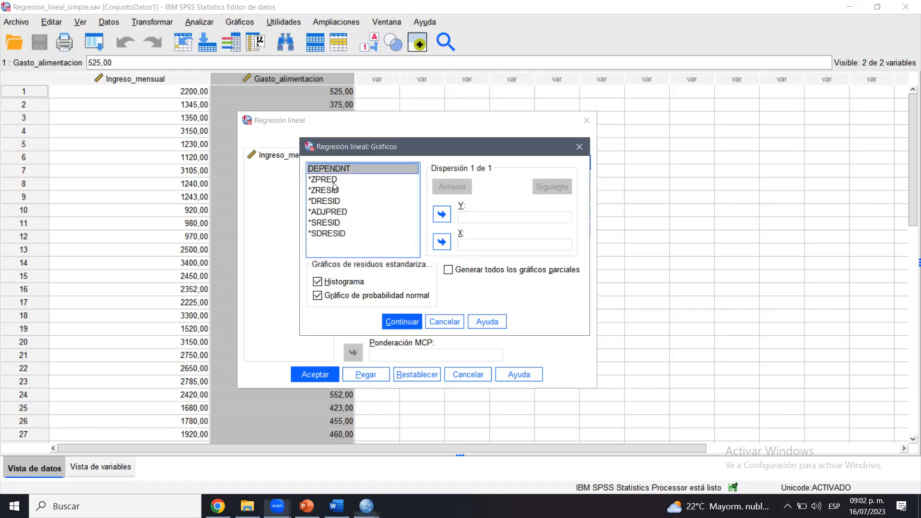
click(328, 189)
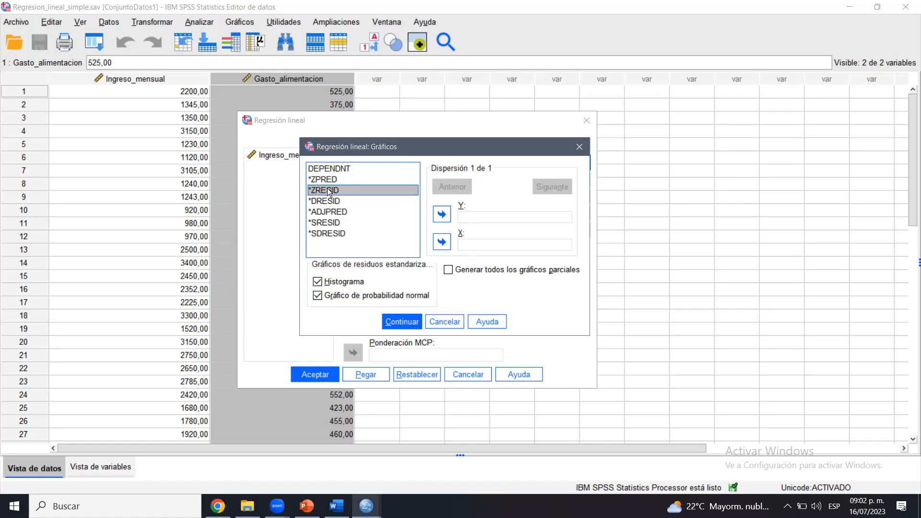
click(436, 214)
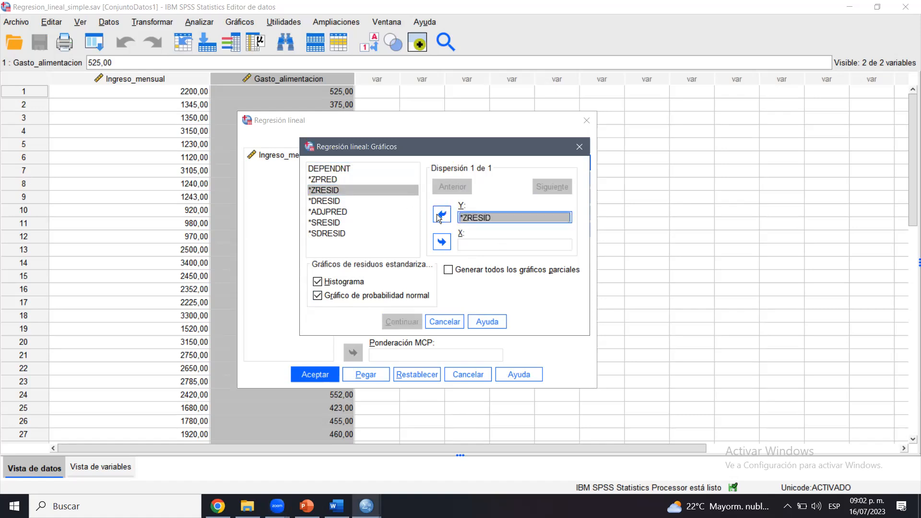
click(320, 180)
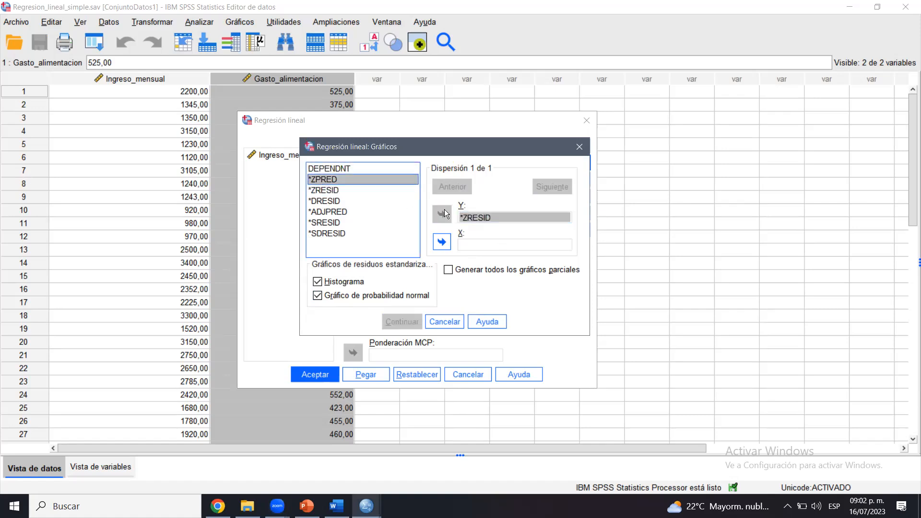
click(443, 242)
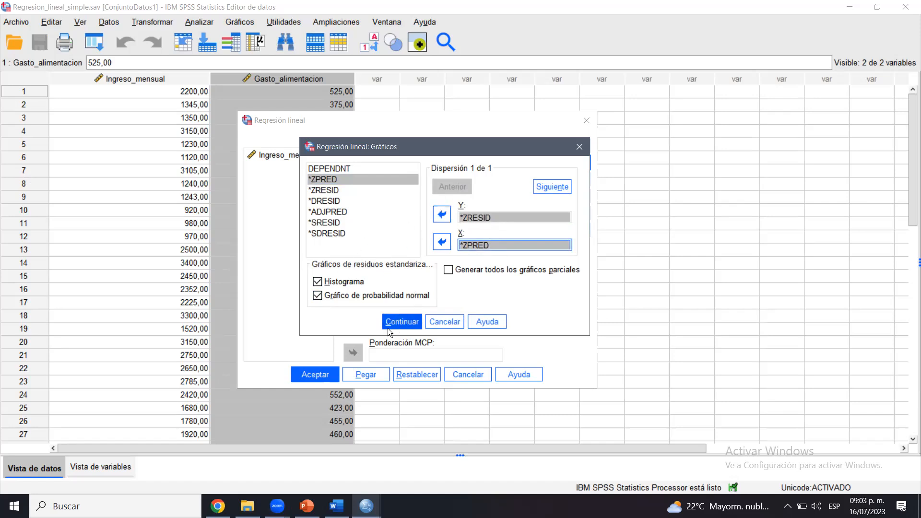
click(404, 322)
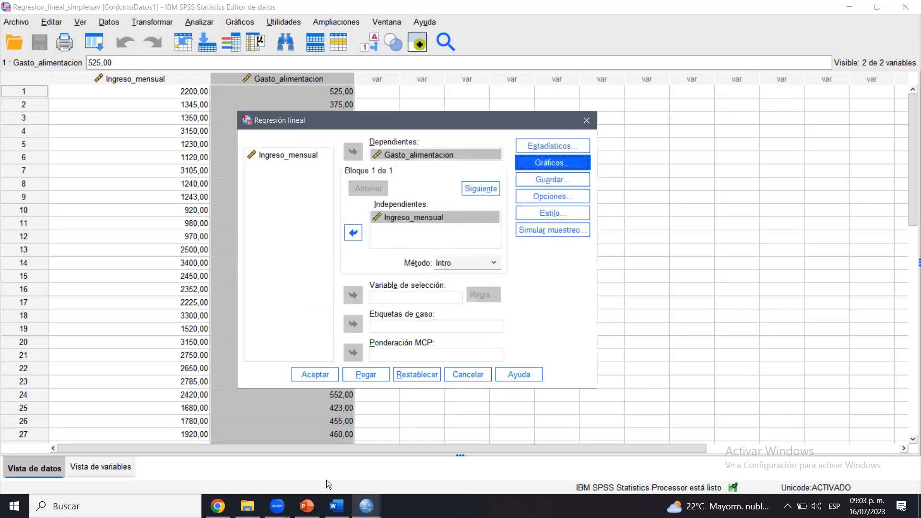
Review the list of regression assumptions, including No colinealidad, on the Regresión Lineal Simple y Múltiple slide in PowerPoint.
click(307, 506)
drag(130, 280, 96, 194)
click(84, 194)
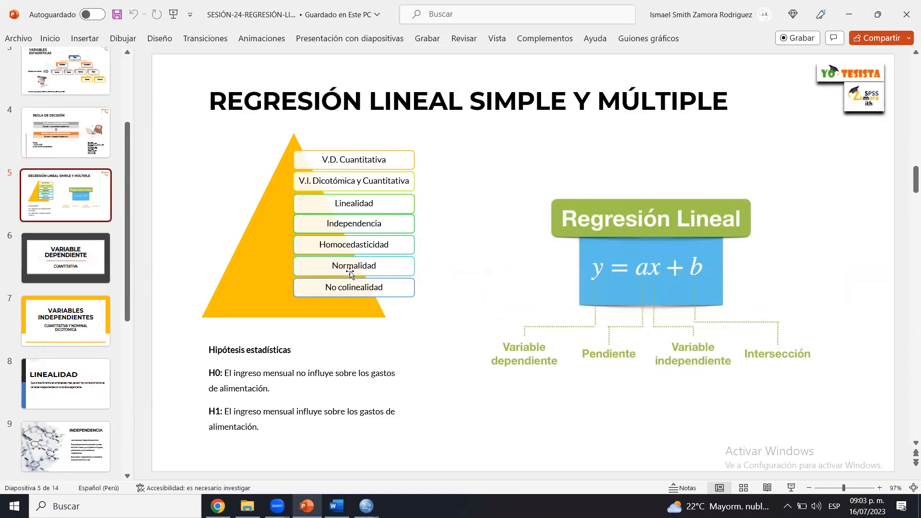
click(329, 288)
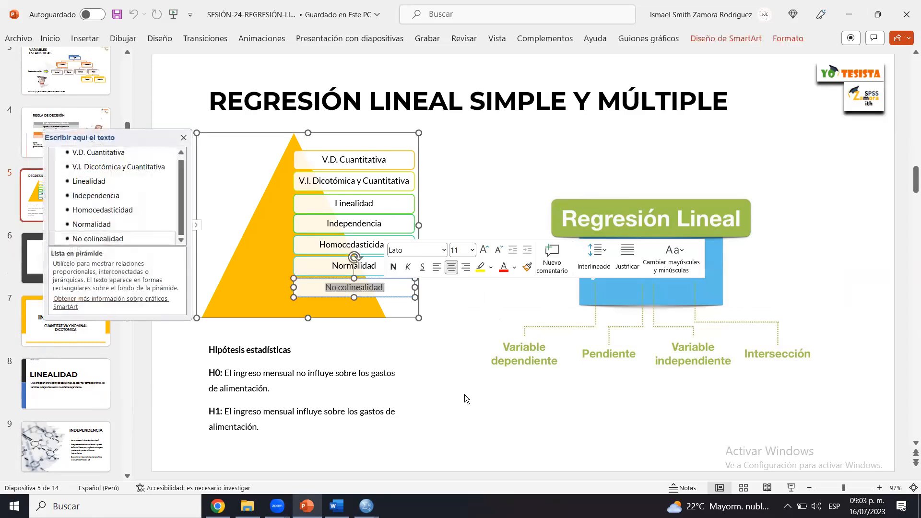
click(474, 420)
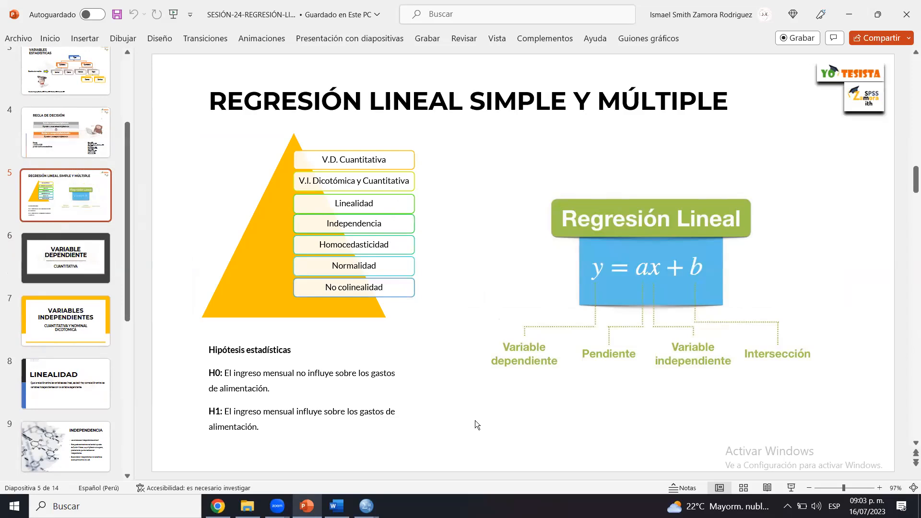
Return to the SPSS linear regression setup and check its save settings and method options, leaving both without changes.
click(367, 506)
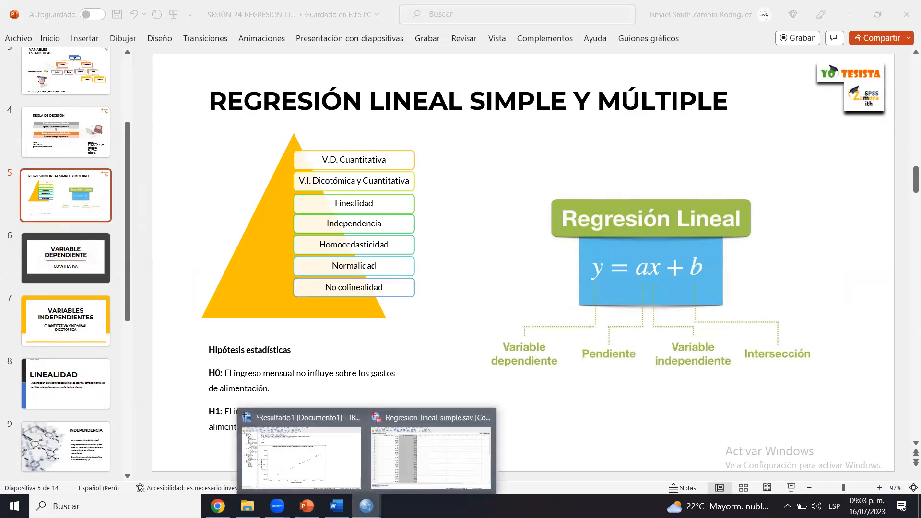
click(416, 461)
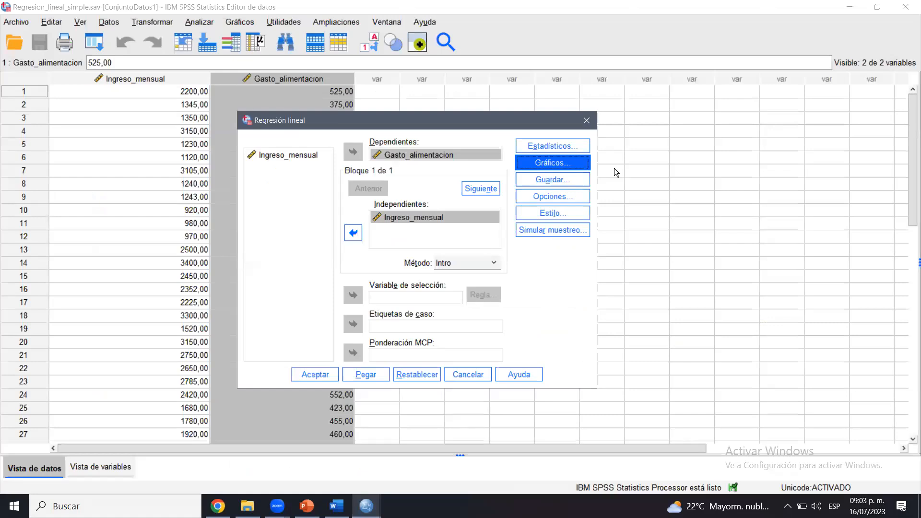
click(576, 180)
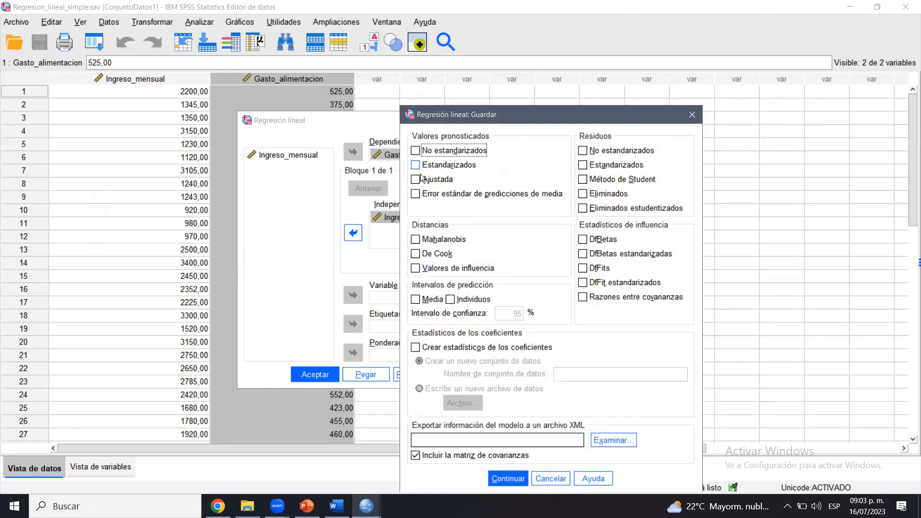
click(691, 114)
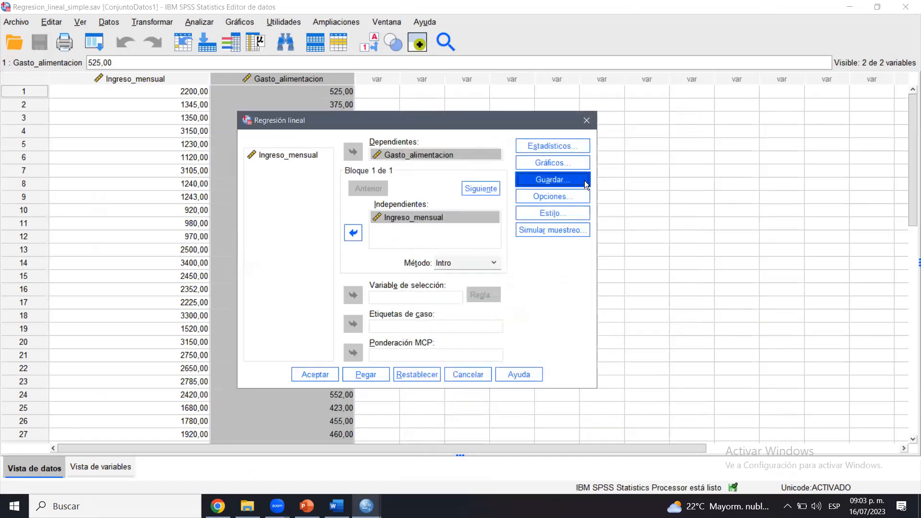
click(551, 197)
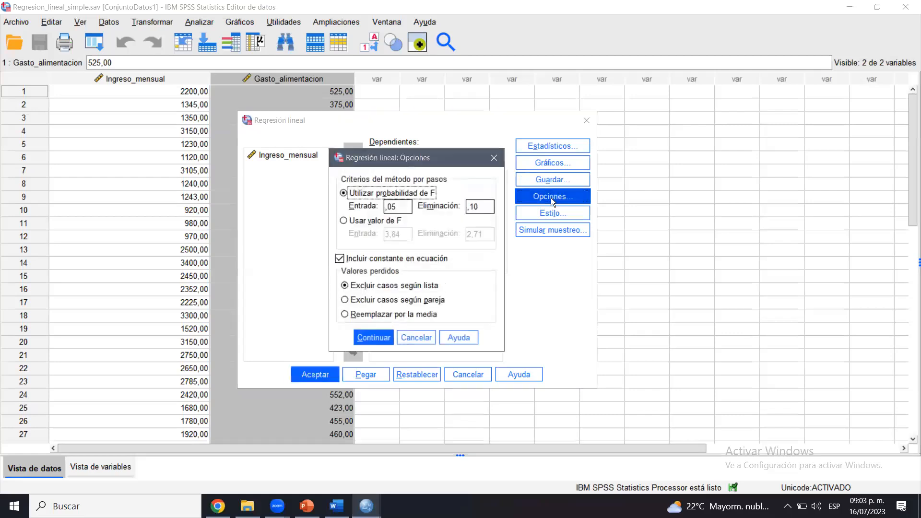
click(493, 158)
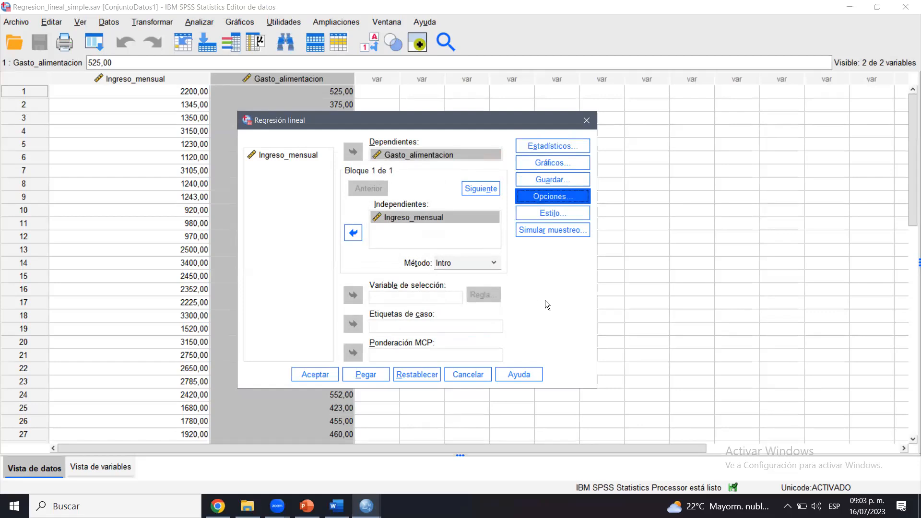
Run the linear regression and examine the Durbin-Watson value in the model summary table.
click(315, 374)
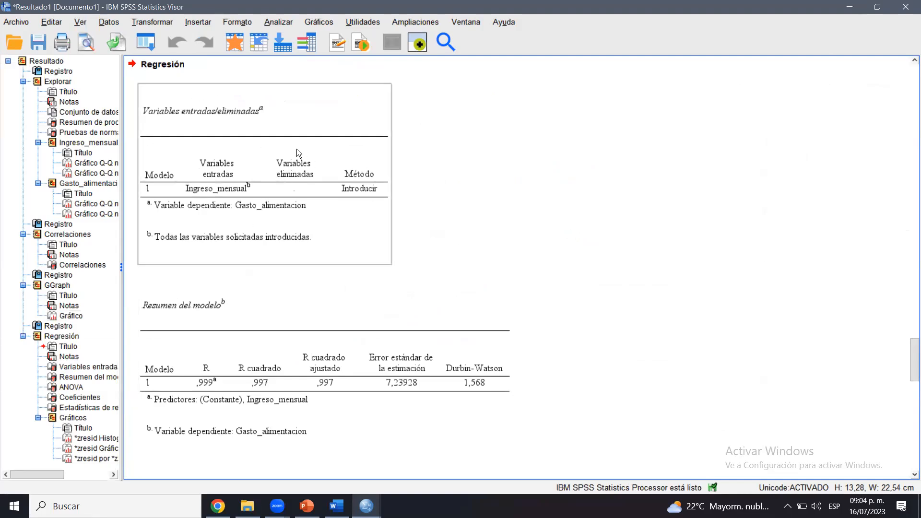
drag(913, 364, 912, 380)
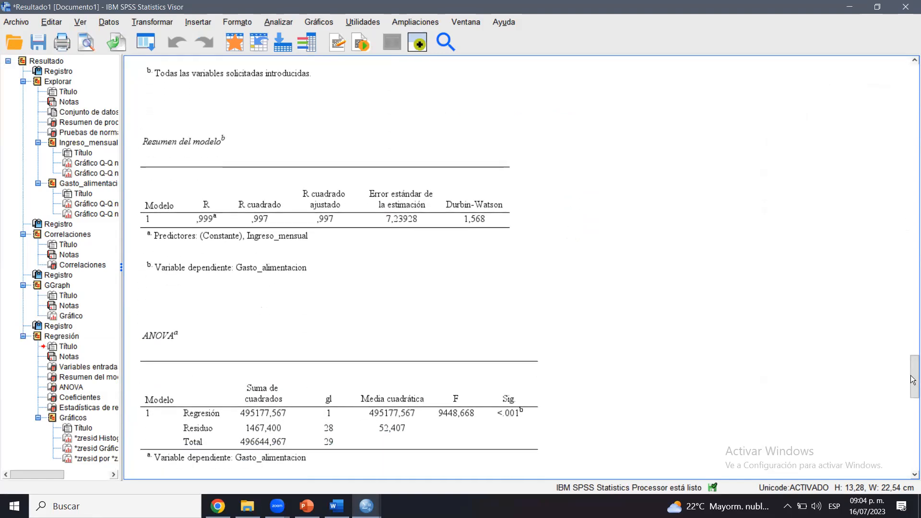
mouse_move(501, 171)
mouse_down()
mouse_move(439, 220)
mouse_move(532, 244)
mouse_move(483, 175)
mouse_up()
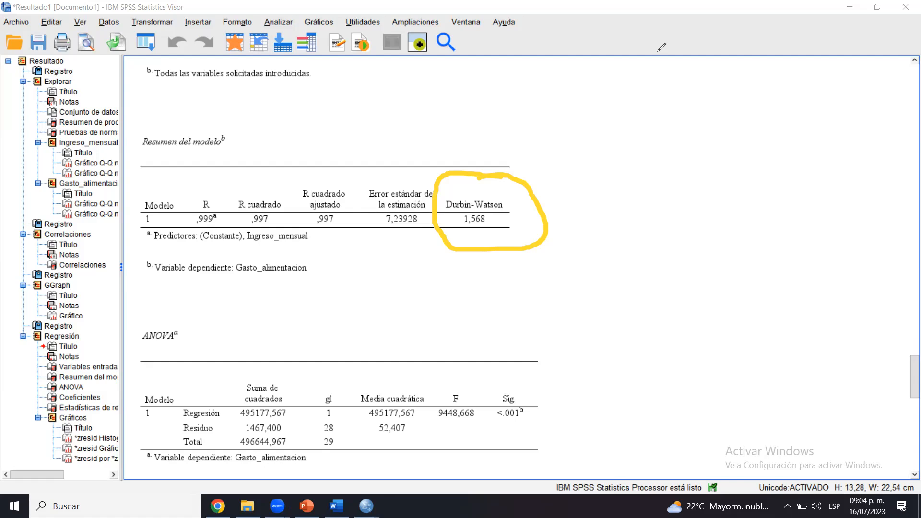
Copy the Resumen del modelo table from the output and paste it under "2. Independencia de errores" in the Word document.
click(380, 185)
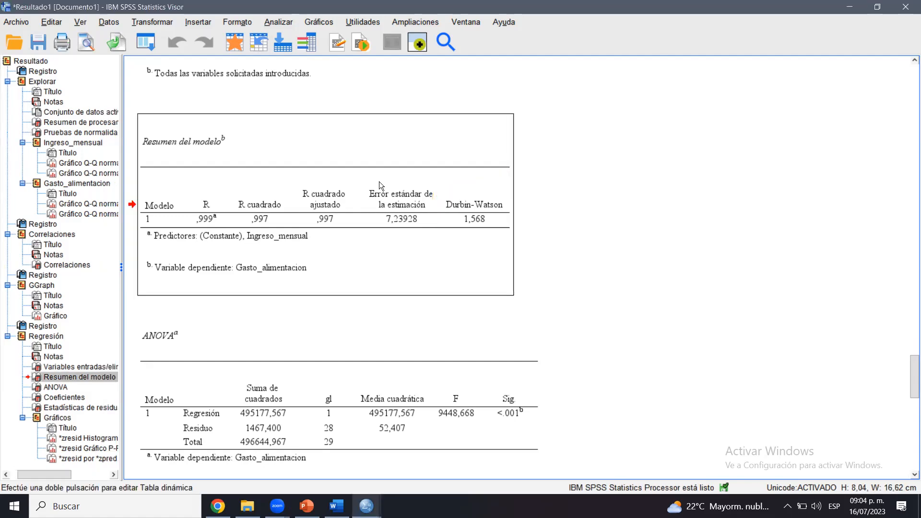
right_click(380, 185)
click(394, 207)
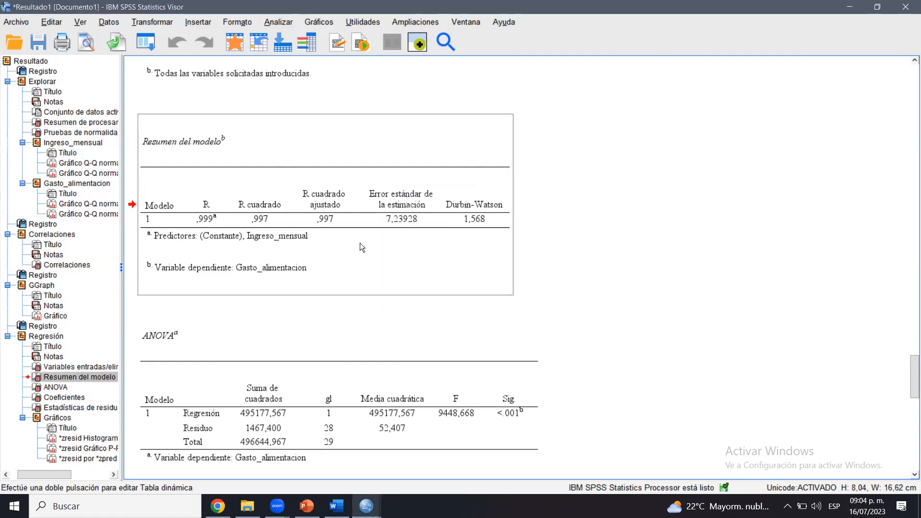
right_click(250, 180)
click(259, 204)
click(337, 506)
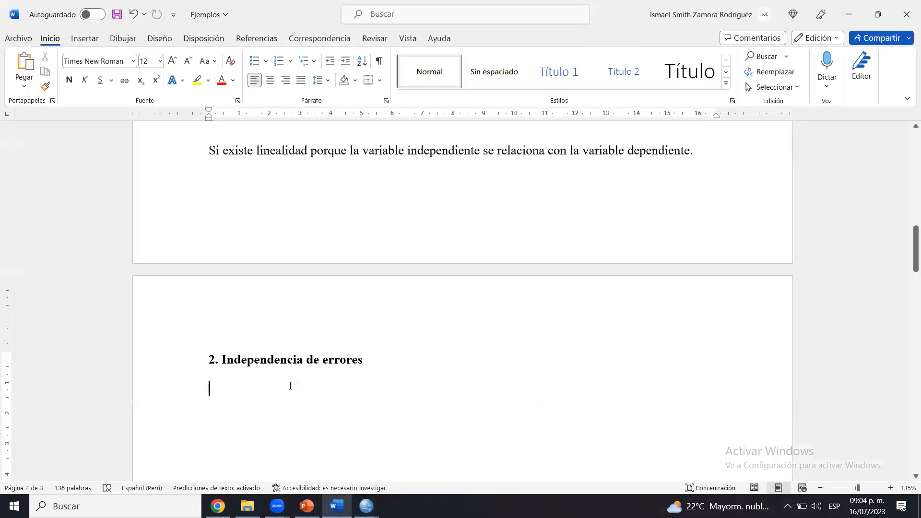
click(290, 385)
text(Resumen del modelob Modelo	R	R cuadrado	R cuadrado ajustado	Error estándar de la estimación	Durbin-Watson 1	,999a	,997	,997	7,23928	1,568 a. Predictores: (Constante), Ingreso_mensual b. Variable dependiente: Gasto_alimentacion)
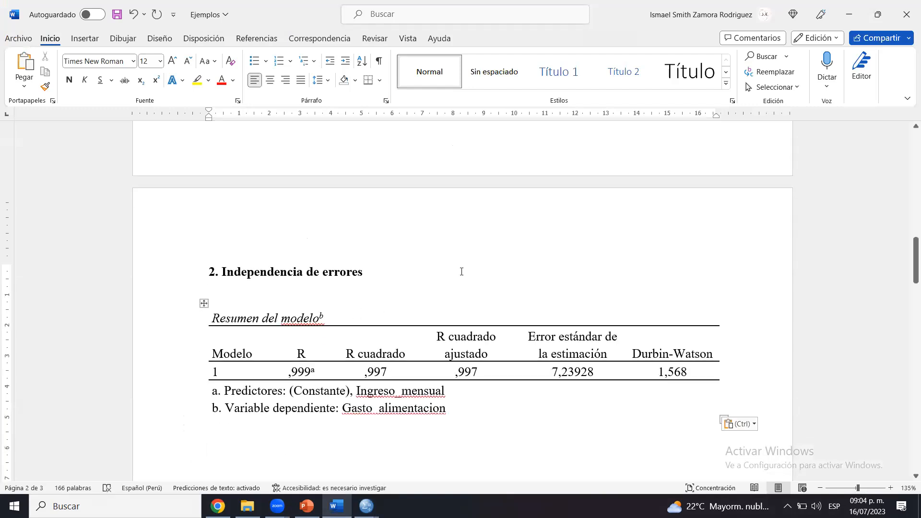
Delete every column except Durbin-Watson from the pasted model summary table and remove the blank line above it.
drag(584, 365, 227, 346)
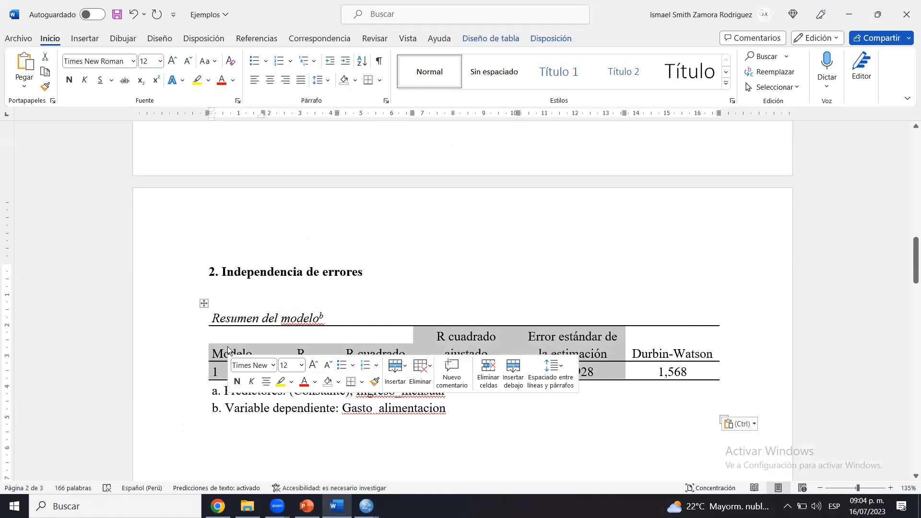
click(231, 338)
drag(232, 338, 574, 369)
right_click(574, 368)
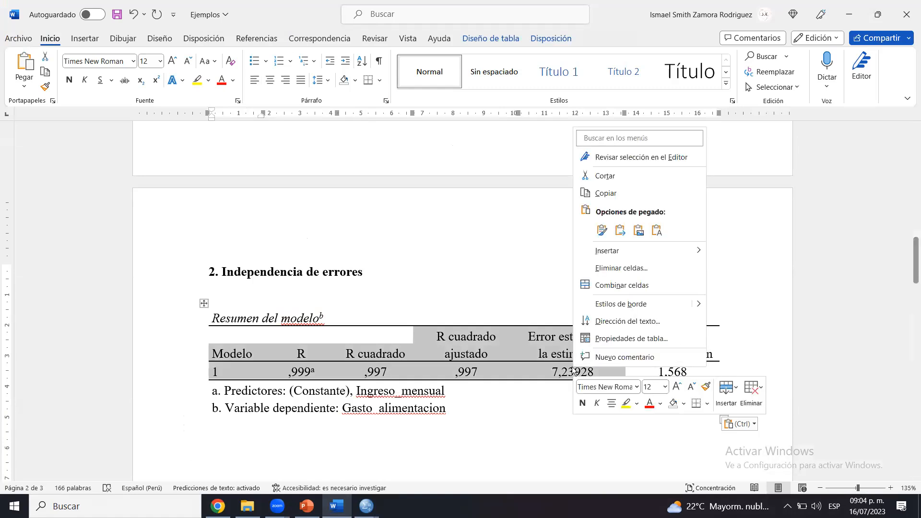
click(621, 267)
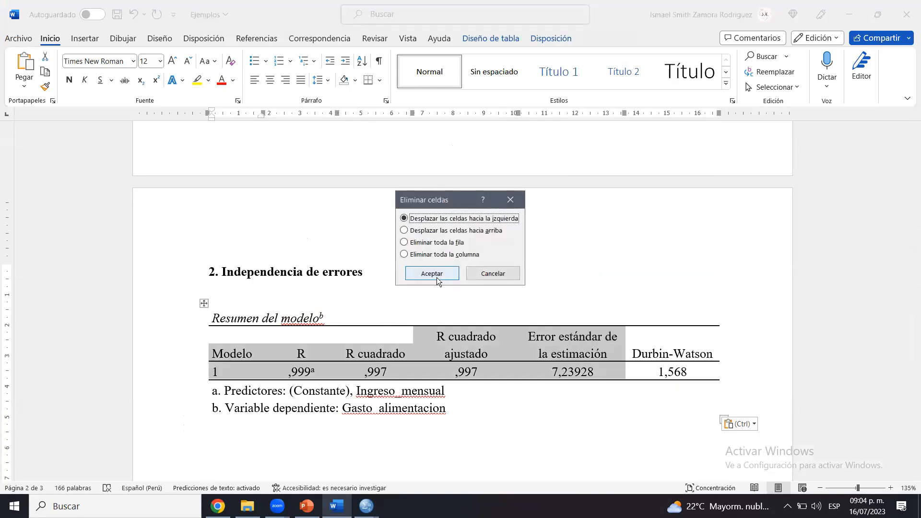
click(438, 255)
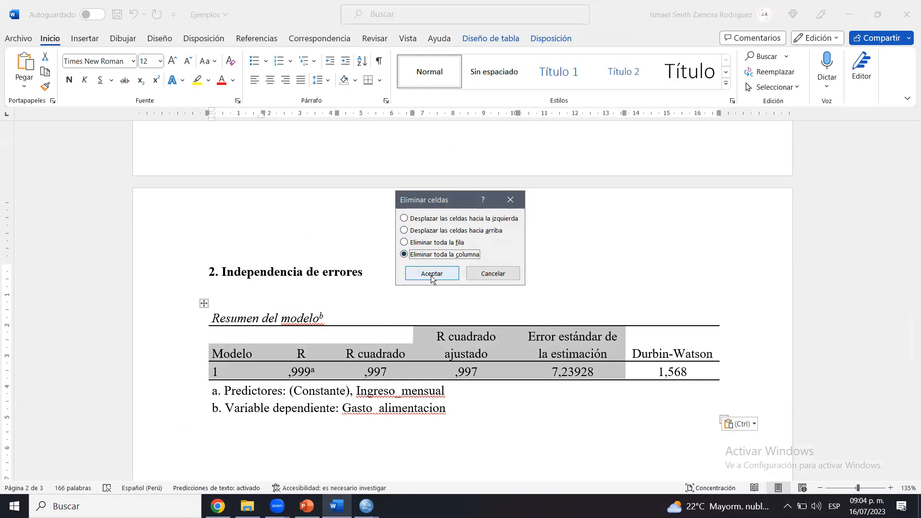
click(431, 275)
click(432, 273)
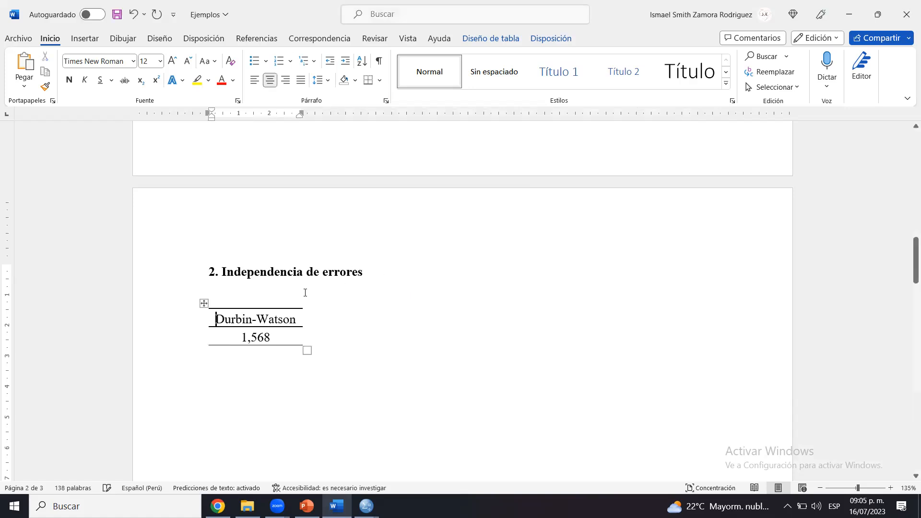
click(261, 297)
key(BackSpace)
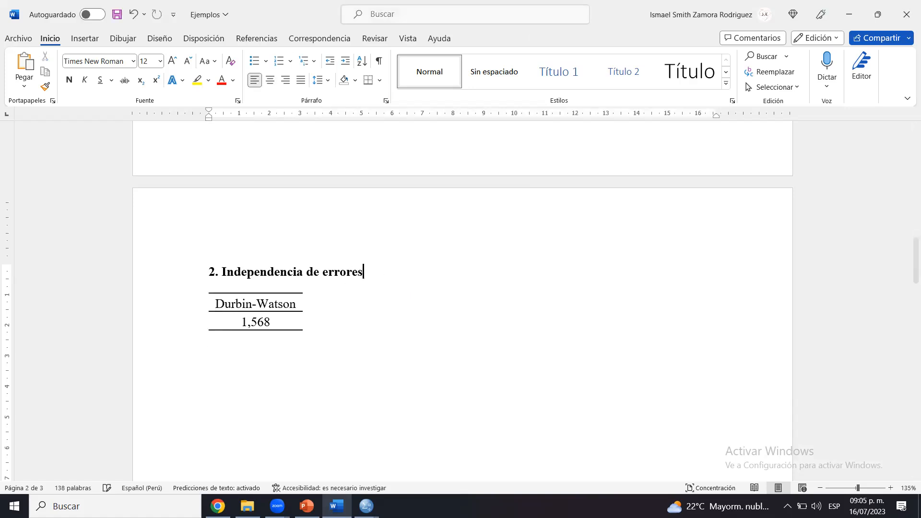
Write below the Durbin-Watson table "Los residuos del análisis de regresión son independientes porque están dentro de rango 1.5 a 2.5." and save the document.
click(273, 346)
text(Los residuc)
key(BackSpace)
text(os)
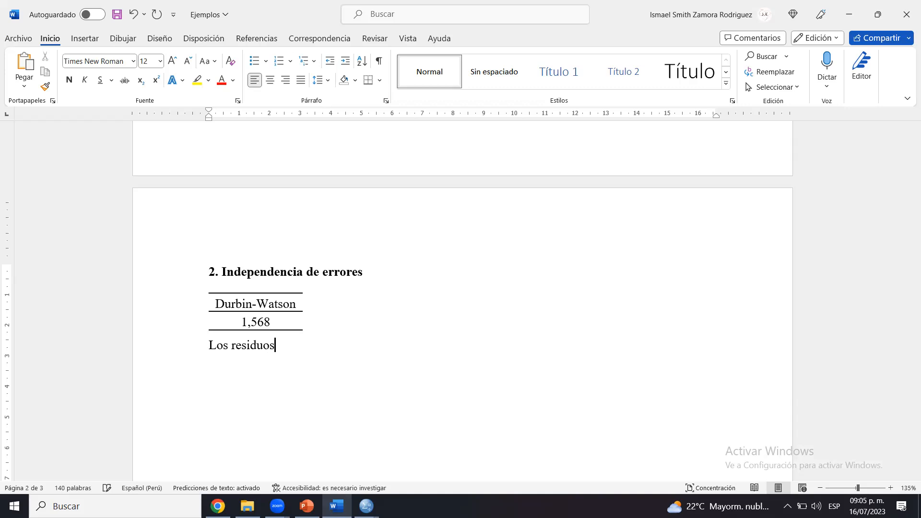
text( del análisis)
key(BackSpace)
key(BackSpace)
key(BackSpace)
key(BackSpace)
text(is de regresión)
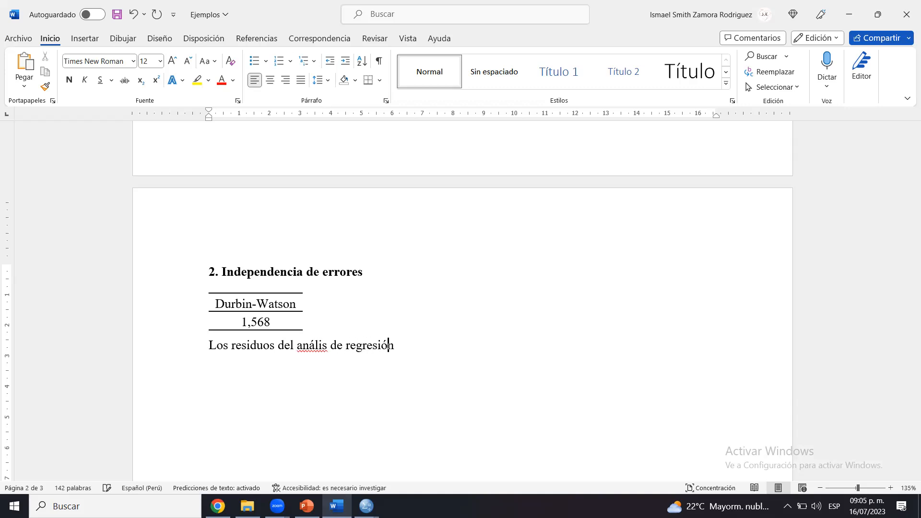
text( son independe)
key(BackSpace)
key(BackSpace)
text(ientes,)
key(BackSpace)
text(porque)
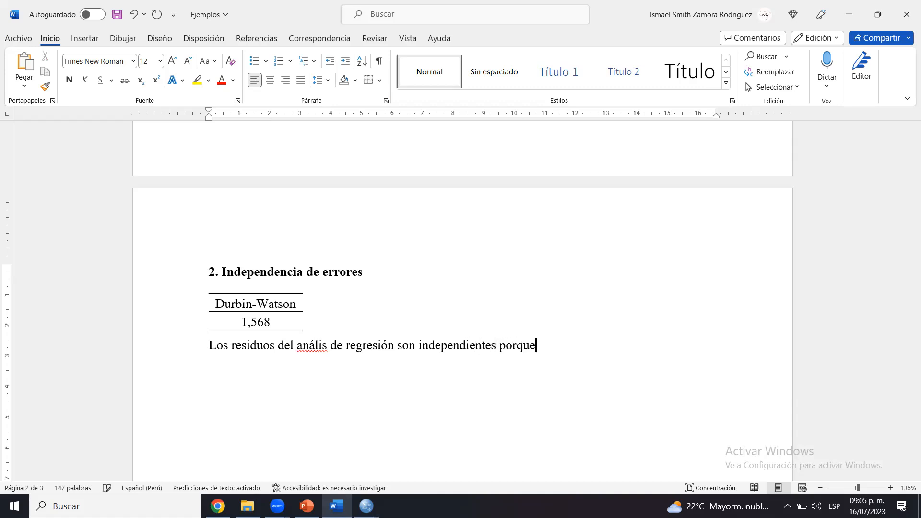
text( están dentro de rango )
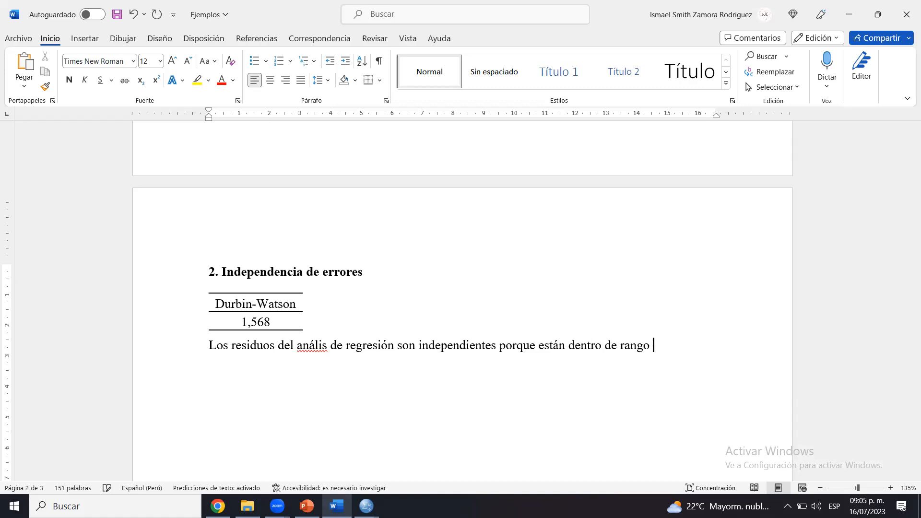
text(1.5 a 2.5.)
click(324, 345)
text(si)
key(ctrl+s)
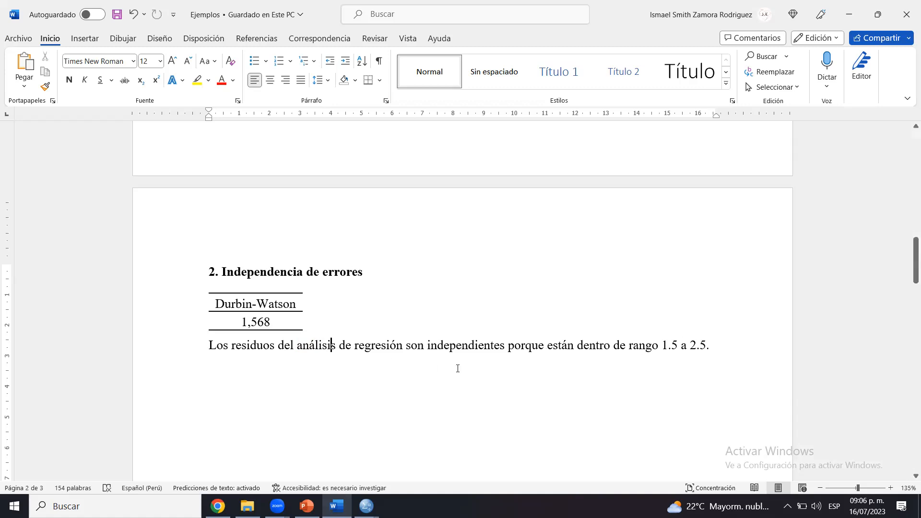
Add the bold headings "3. Normalidad" and "4. Homocedasticidad" below the sentence, leave an empty line between them, and save.
key(Return)
text(3.)
click(186, 369)
key(ctrl+n)
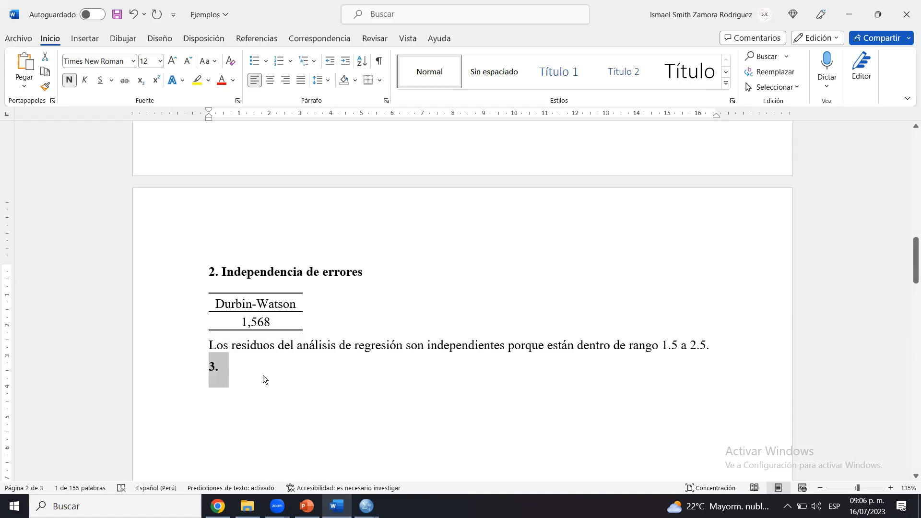
click(263, 375)
text(Normalida)
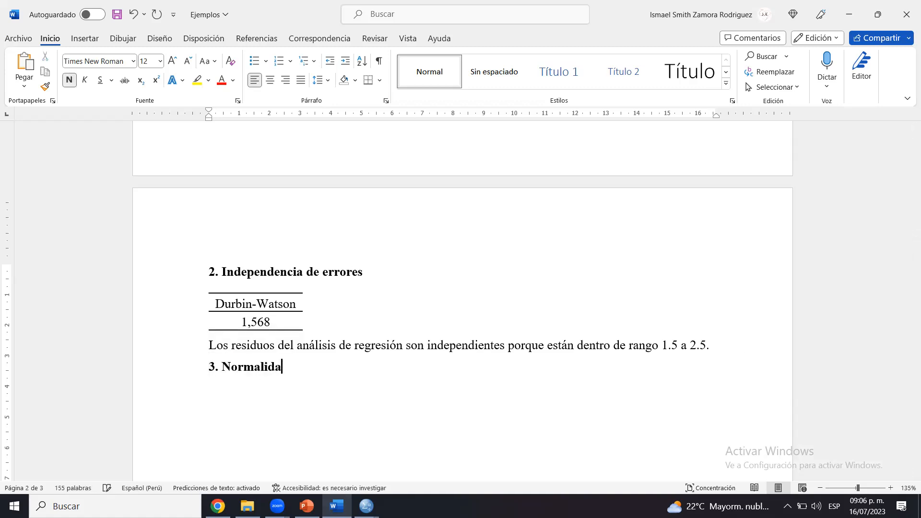
text(d4. Homocedasticidad)
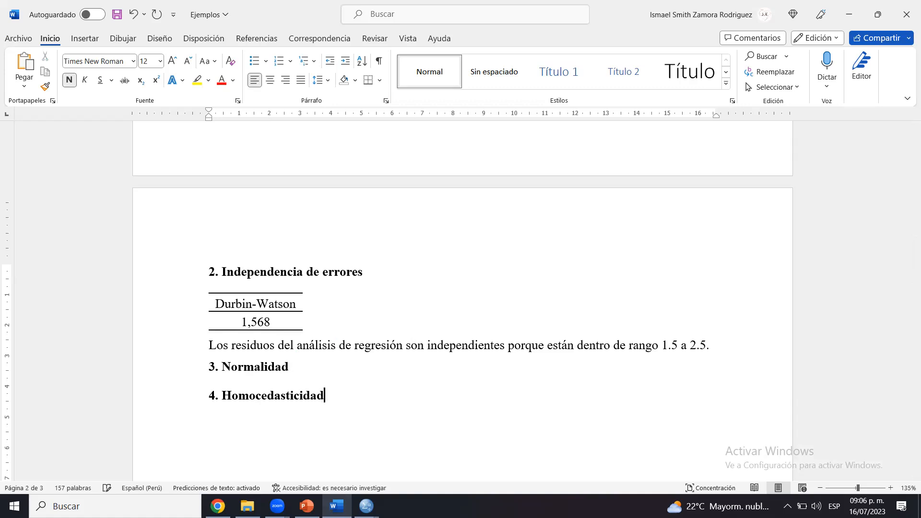
key(Up)
key(Return)
key(ctrl+s)
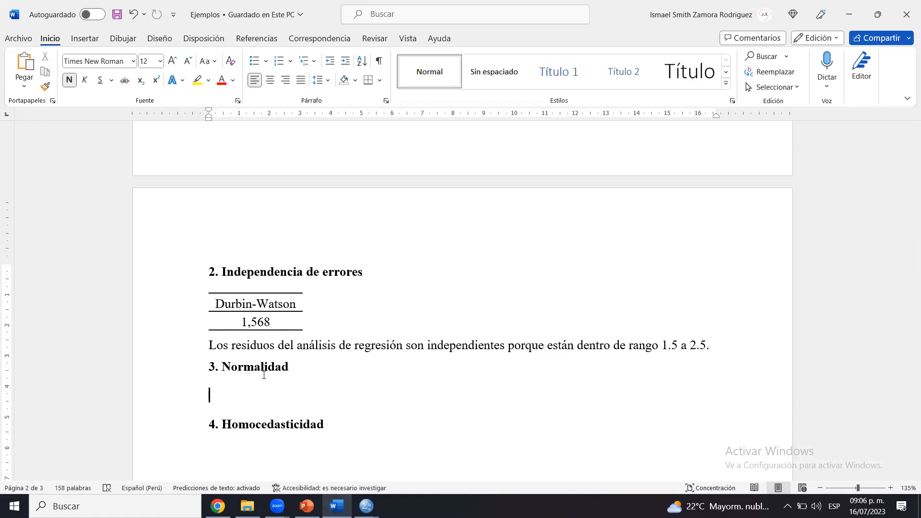
Switch to the SPSS output and examine the regression's histogram of standardized residuals against the normal curve.
click(366, 506)
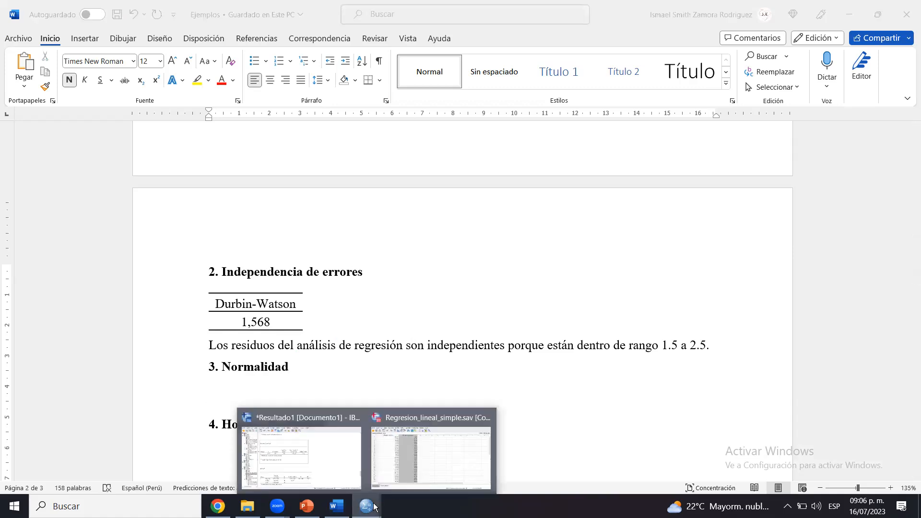
click(319, 458)
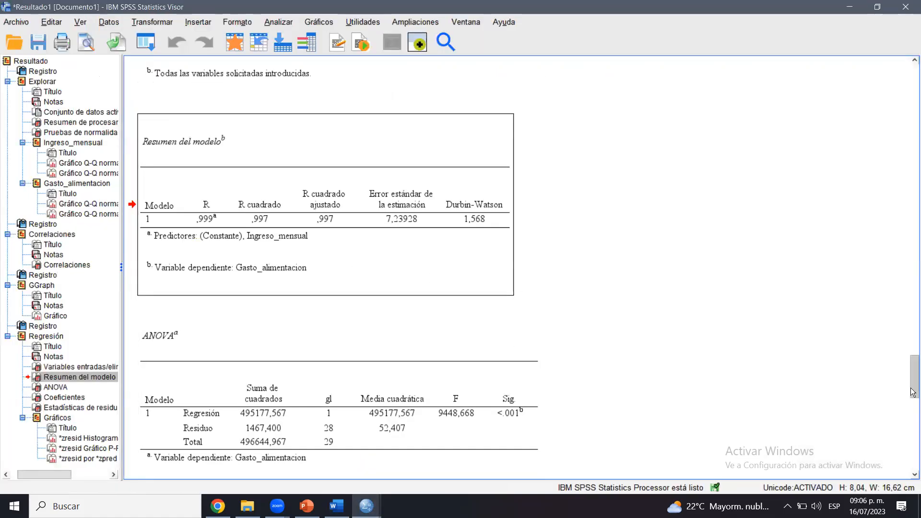
drag(912, 389, 912, 417)
click(483, 217)
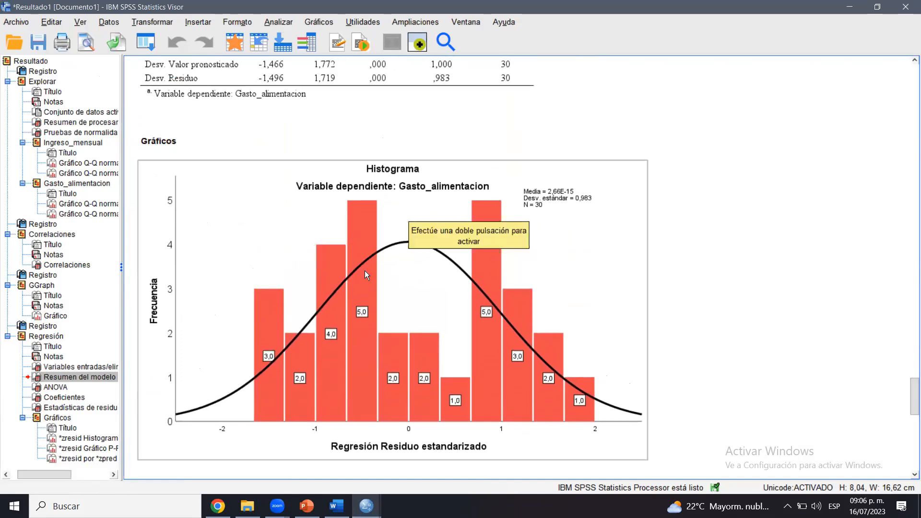
click(659, 294)
click(468, 259)
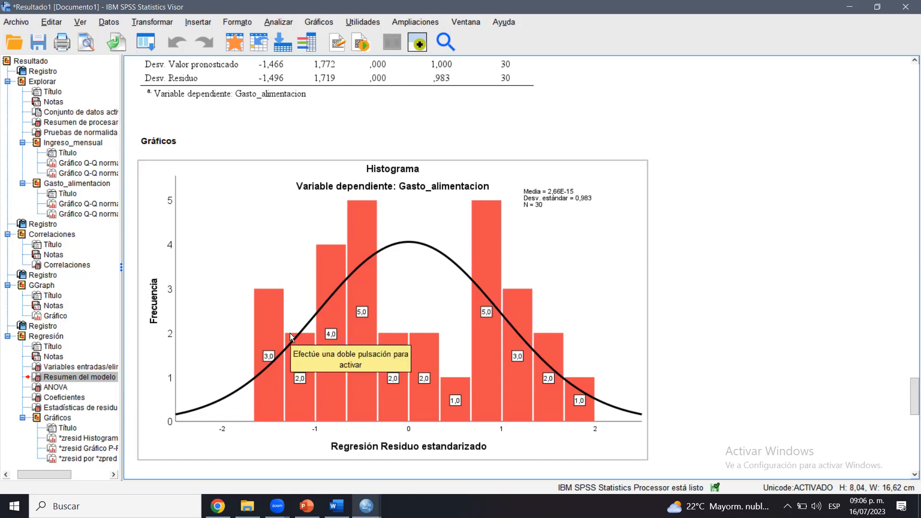
Examine how closely the points follow the diagonal line in the normal P-P plot of the standardized residuals.
drag(912, 397, 913, 430)
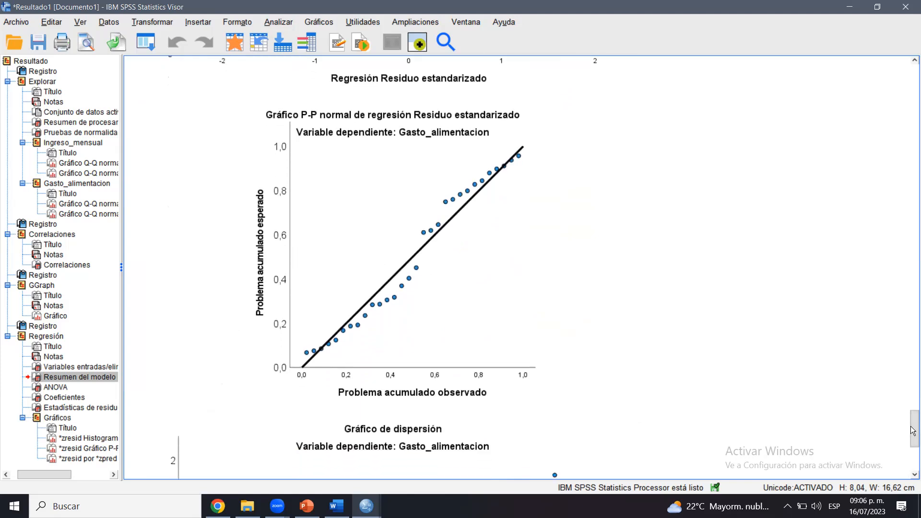
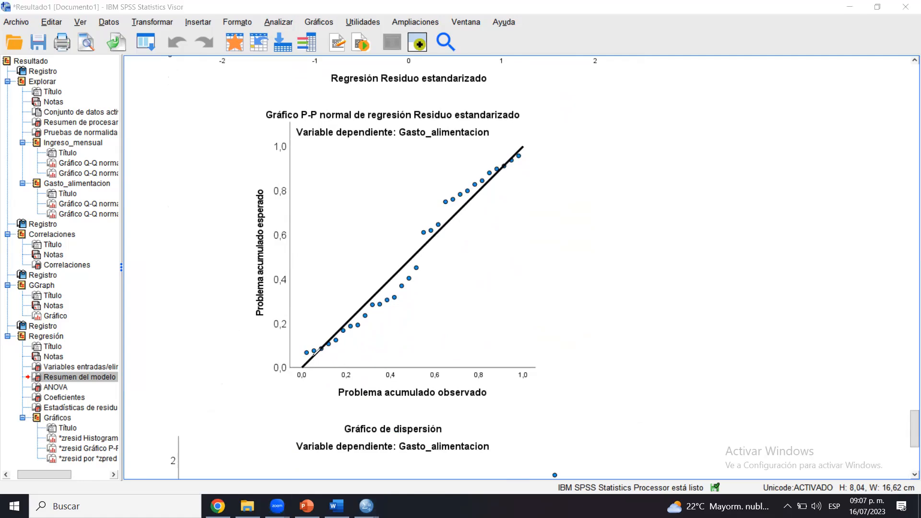
drag(304, 366, 525, 138)
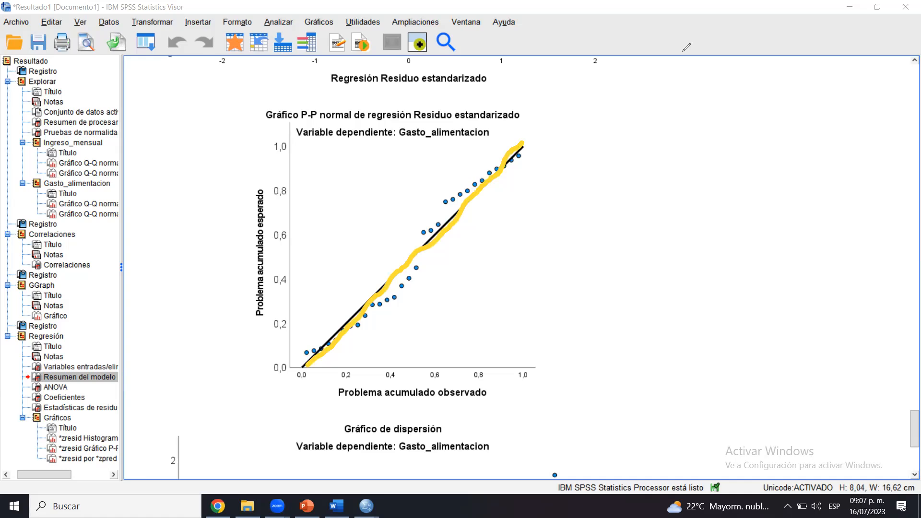
click(456, 293)
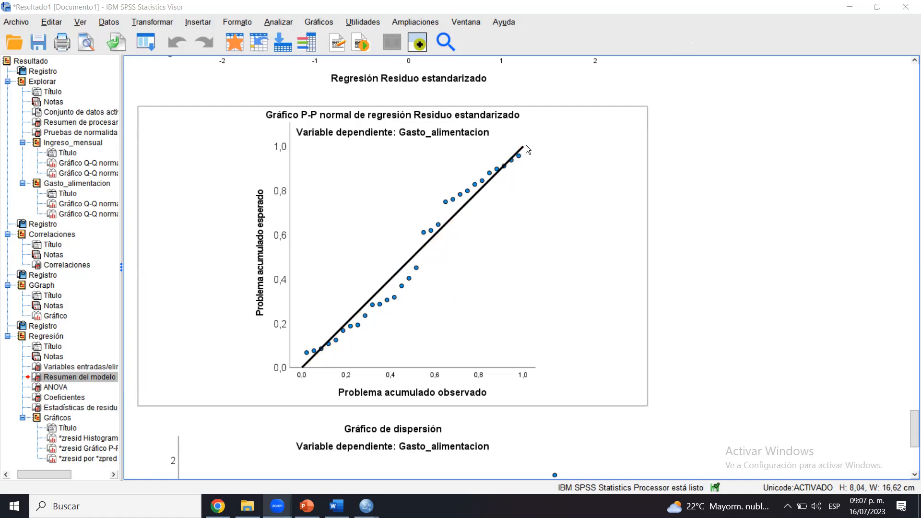
click(646, 105)
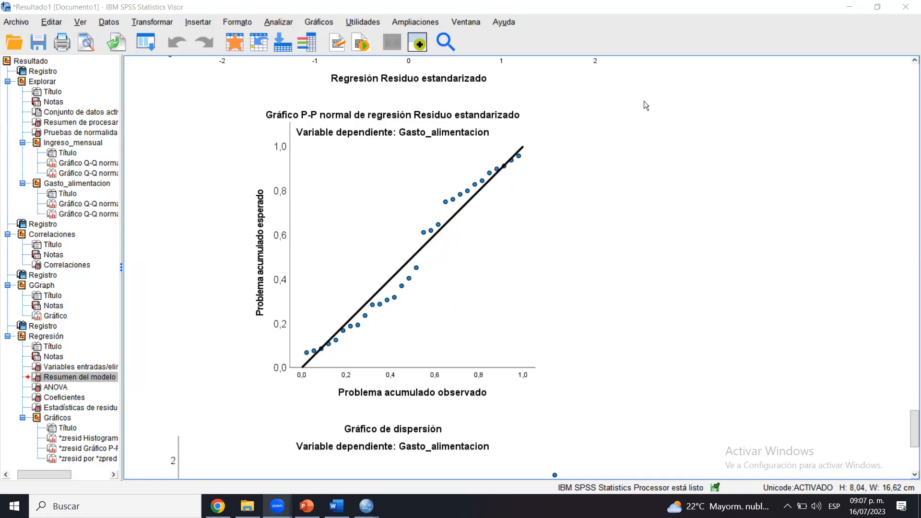
mouse_move(443, 216)
mouse_down()
mouse_move(448, 236)
mouse_move(446, 214)
mouse_up()
mouse_move(527, 143)
mouse_down()
mouse_move(490, 163)
mouse_move(482, 187)
mouse_move(532, 136)
mouse_move(516, 142)
mouse_up()
mouse_move(370, 298)
mouse_down()
mouse_move(361, 312)
mouse_move(381, 287)
mouse_move(312, 361)
mouse_move(357, 331)
mouse_move(347, 315)
mouse_up()
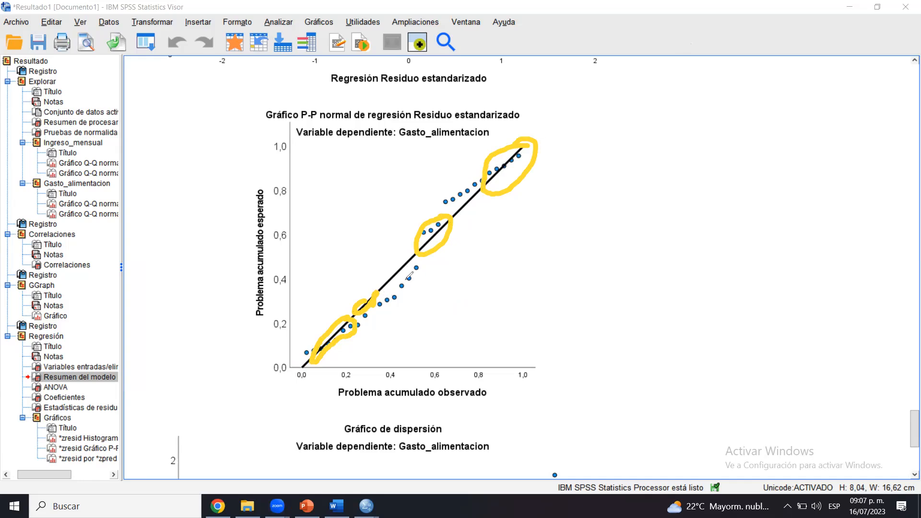
drag(387, 294, 417, 266)
drag(445, 203, 480, 185)
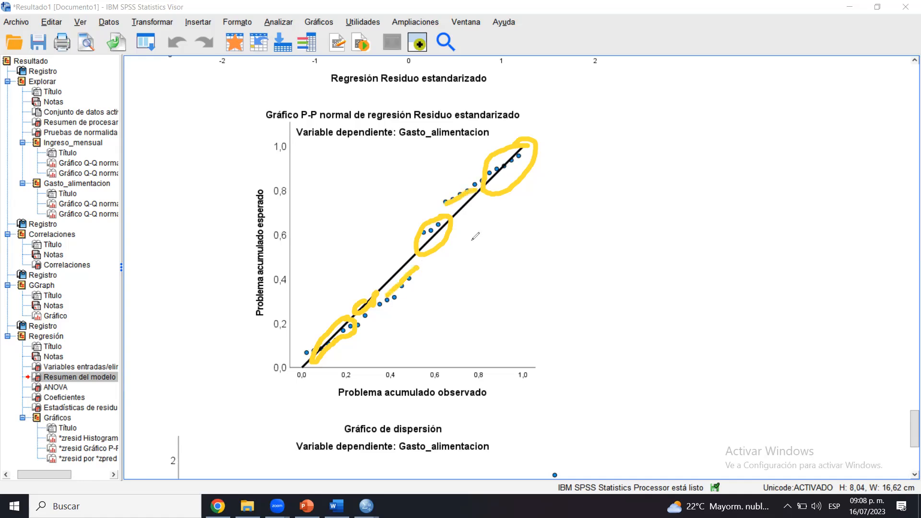
Copy the residual histogram and normal P-P plot from the SPSS output and paste both under "3. Normalidad" in the Word document.
mouse_move(912, 426)
mouse_down()
mouse_move(912, 390)
mouse_move(913, 403)
mouse_up()
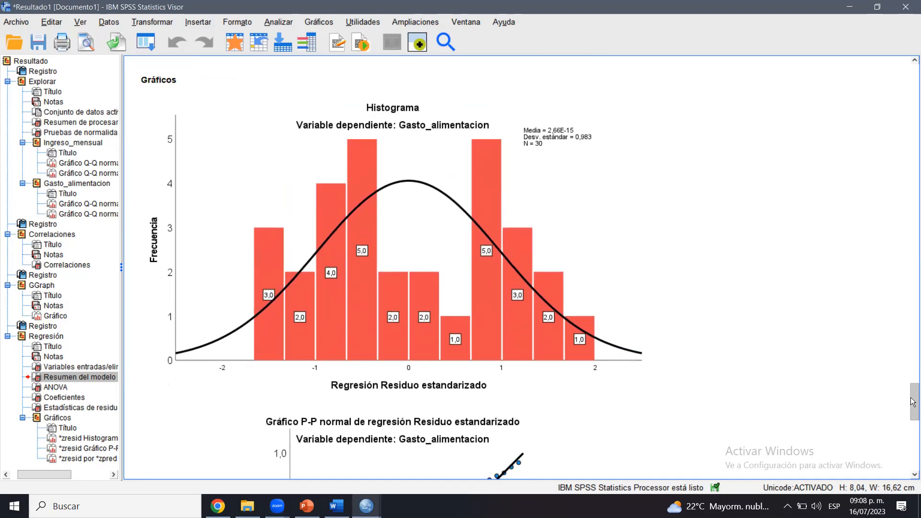
drag(913, 402, 912, 427)
click(380, 266)
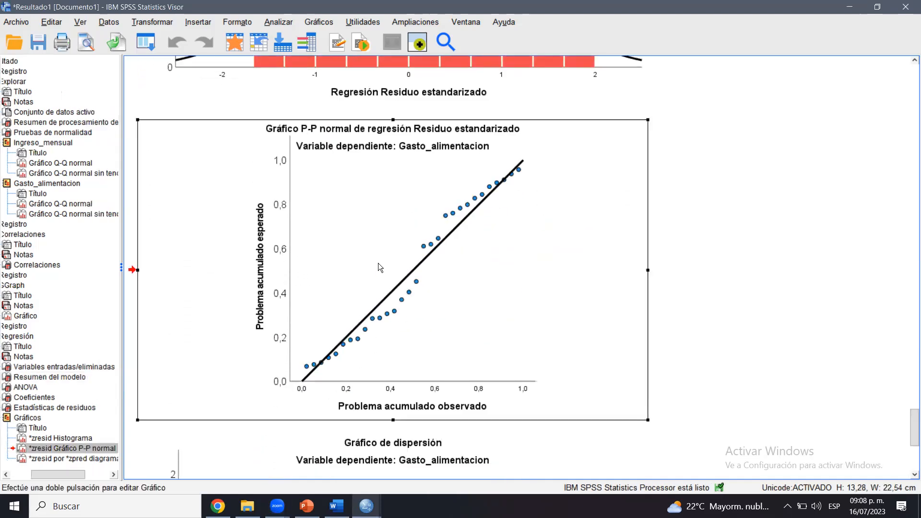
right_click(378, 265)
click(393, 289)
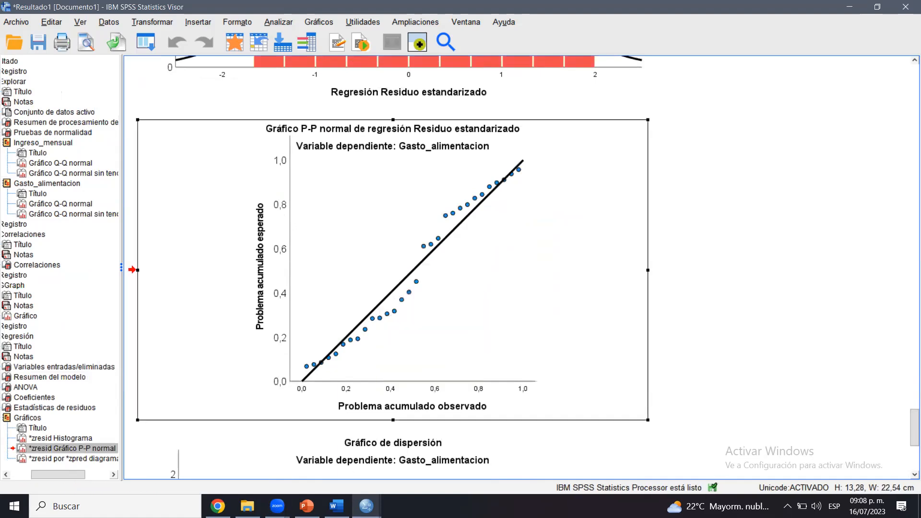
key(alt+Tab)
click(422, 403)
key(alt+Tab)
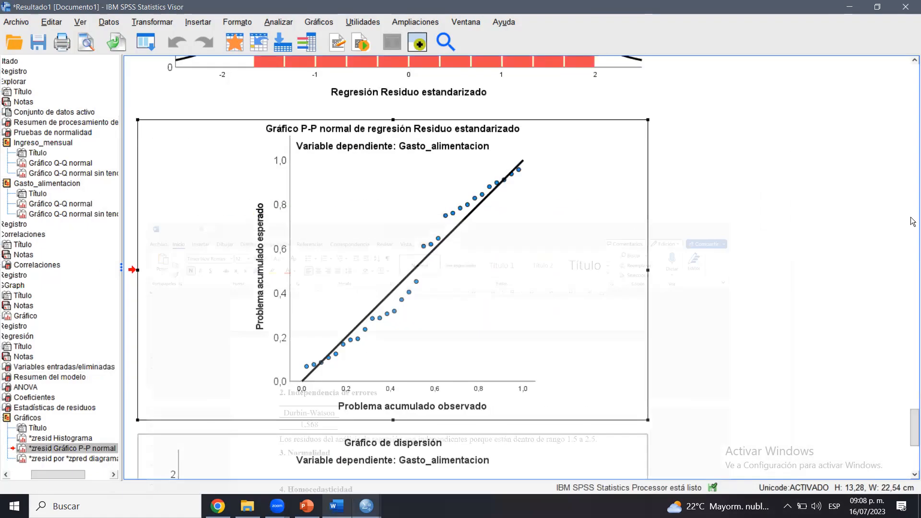
drag(913, 419, 912, 395)
click(534, 202)
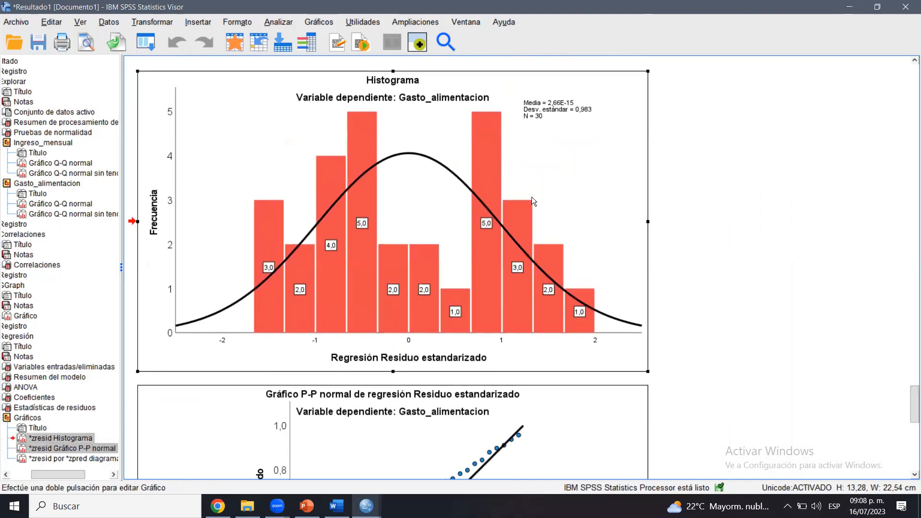
key(alt+Tab)
key(ctrl+v)
Shrink the pasted histogram and the P-P plot proportionally so both take up less of the page.
drag(913, 342, 912, 285)
click(694, 237)
click(704, 232)
drag(715, 232, 609, 181)
scroll(528, 172, up, 1)
click(590, 413)
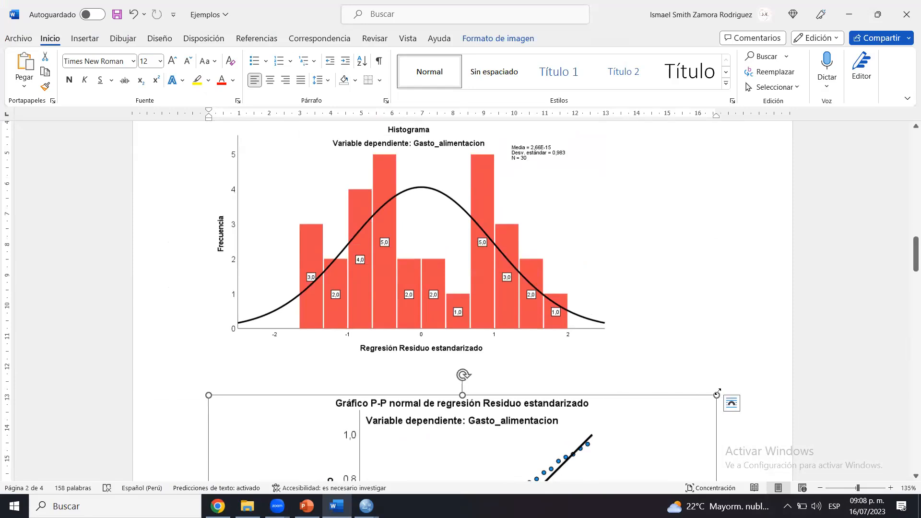
drag(717, 394, 551, 326)
scroll(587, 339, down, 6)
Write below the P-P plot "Los gráficos demuestran que los datos se acercan a la distribución normal.", correct its spelling, and save the document.
click(638, 302)
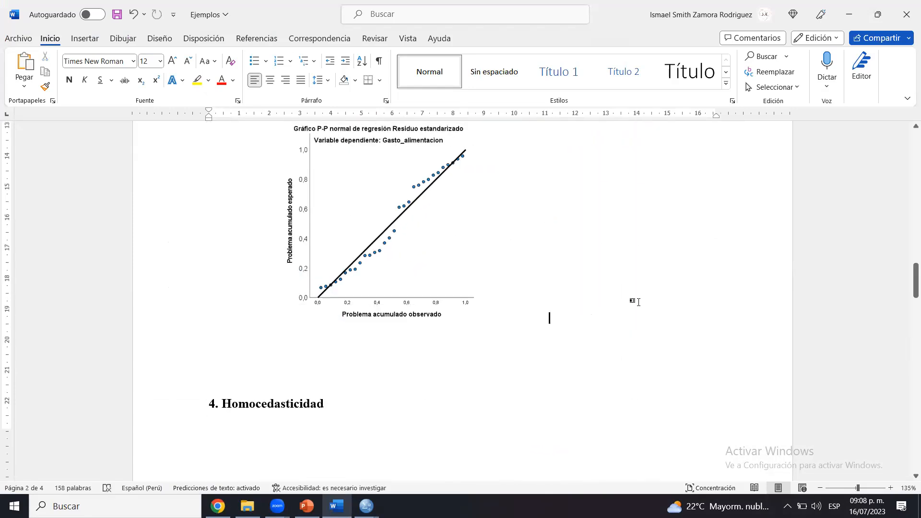
key(Return)
text(Los gráfi)
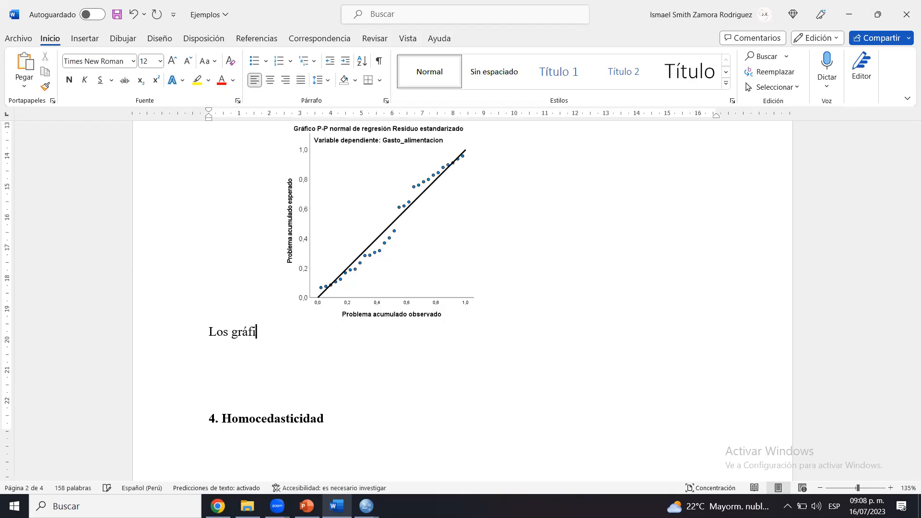
text(cos demuestra)
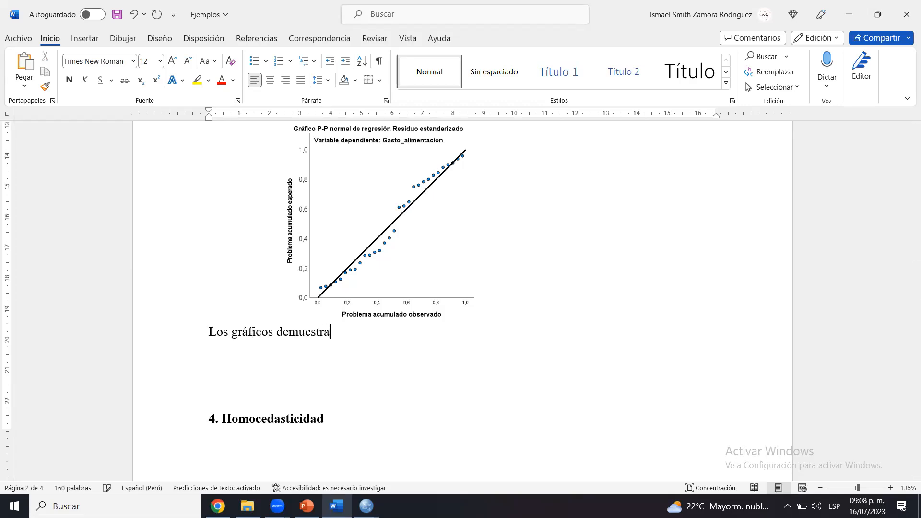
text(n que los datos se ac)
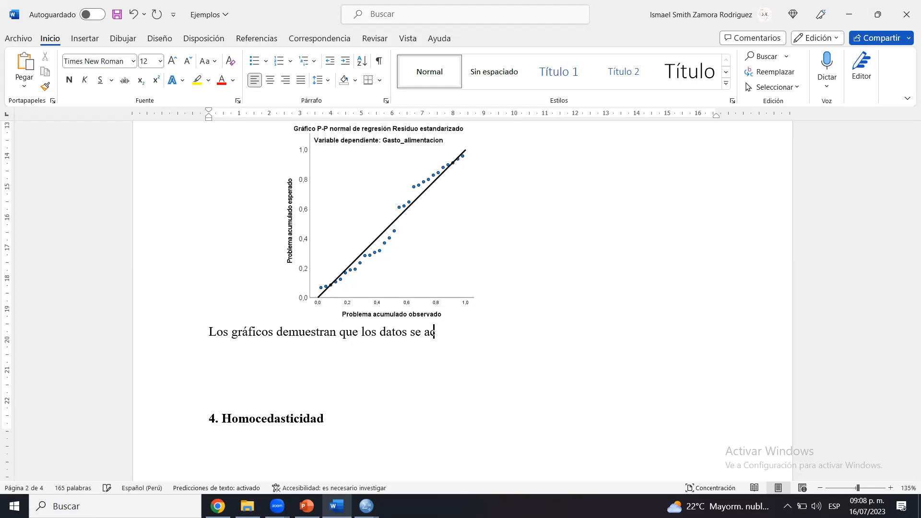
text(ercan a la distribucuion normal.)
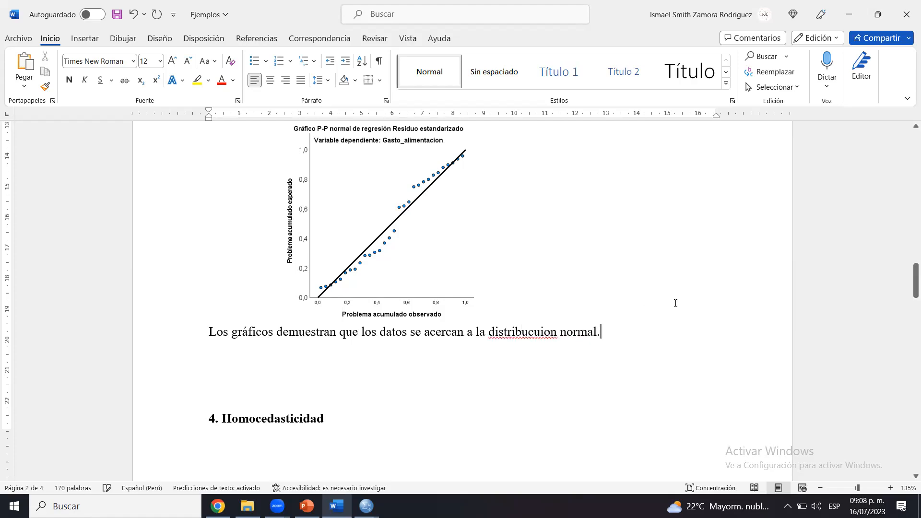
click(522, 331)
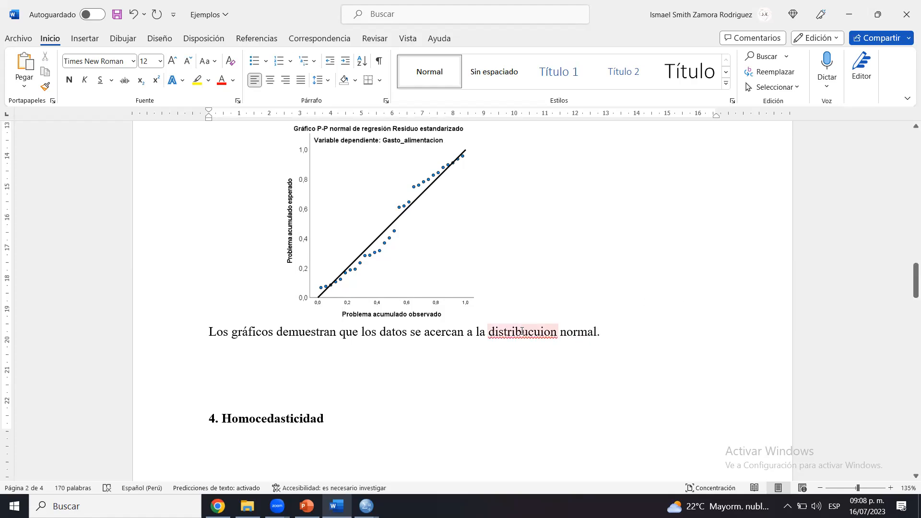
right_click(521, 331)
click(512, 373)
click(561, 354)
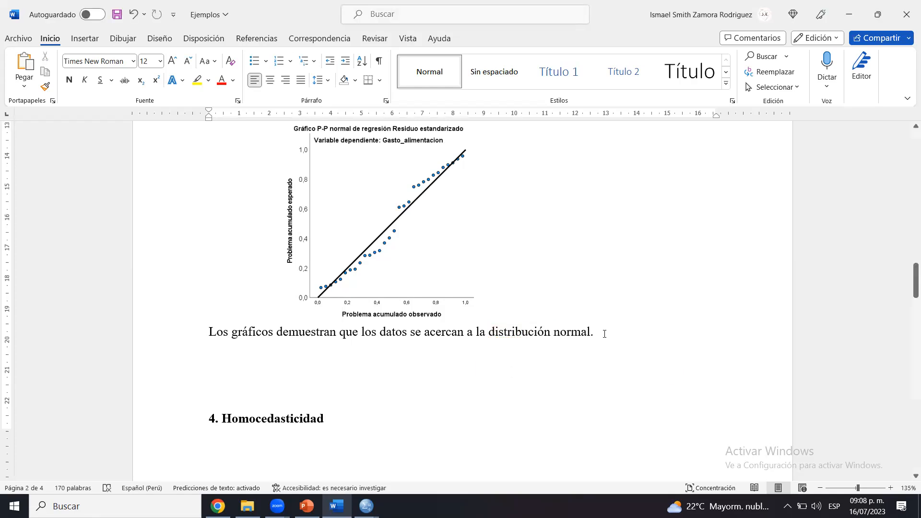
key(ctrl+s)
Remove the empty lines above the "4. Homocedasticidad" heading and save the document.
click(490, 362)
key(Delete)
key(BackSpace)
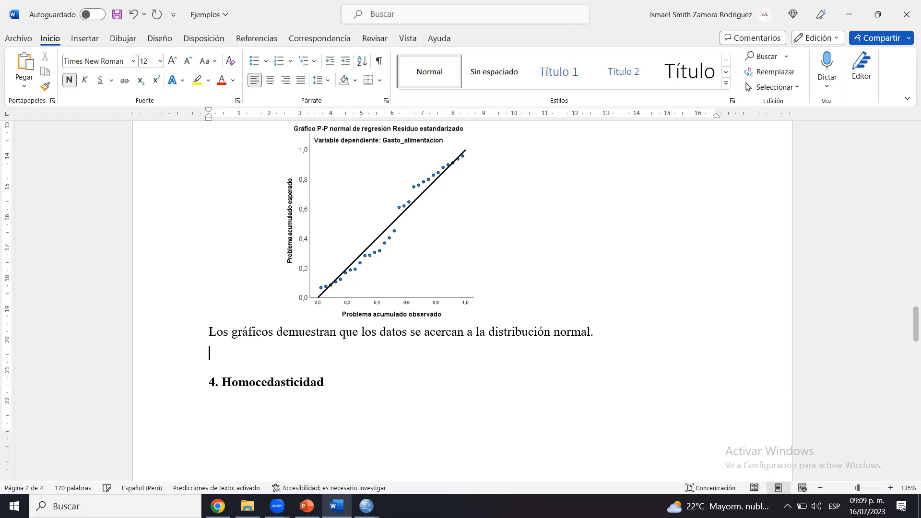
key(Delete)
key(ctrl+s)
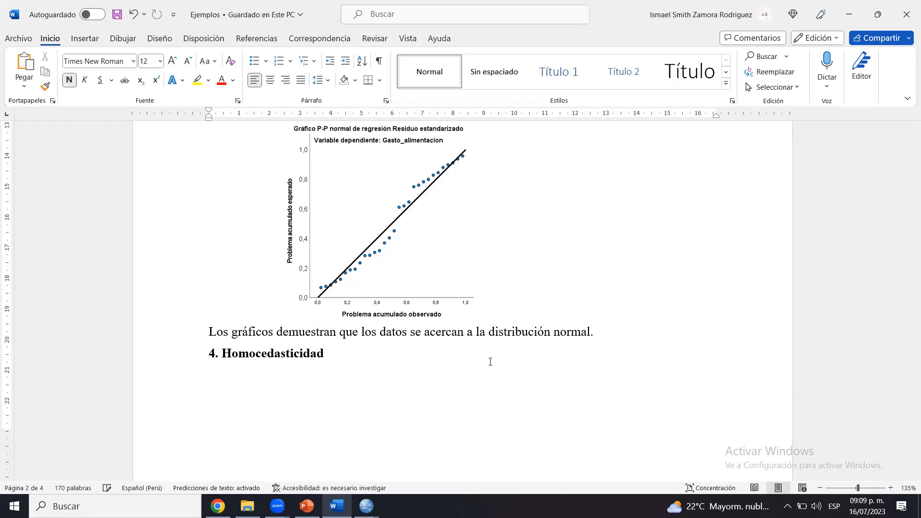
Add an empty line below the "4. Homocedasticidad" heading, save the document, and bring up the residual scatter plot in the SPSS output.
key(Return)
key(ctrl+s)
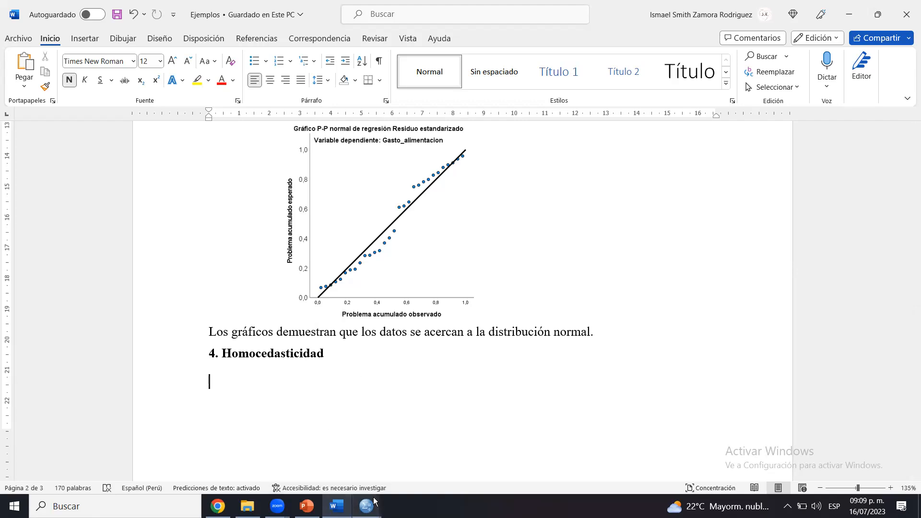
mouse_move(366, 506)
click(324, 440)
drag(914, 391, 912, 447)
click(388, 248)
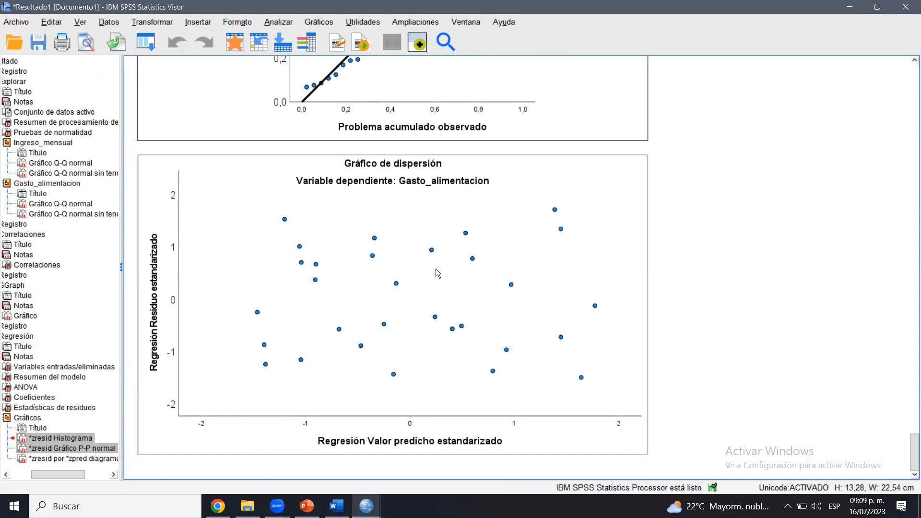
click(688, 251)
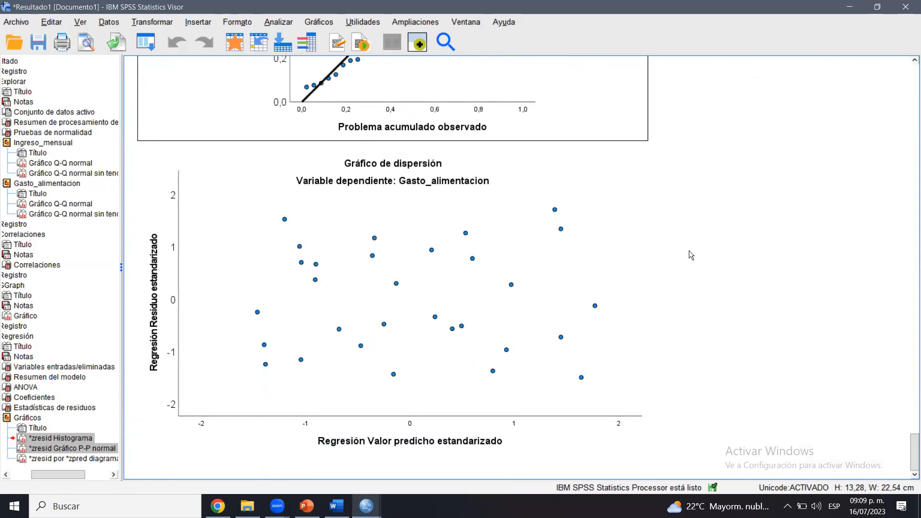
click(320, 259)
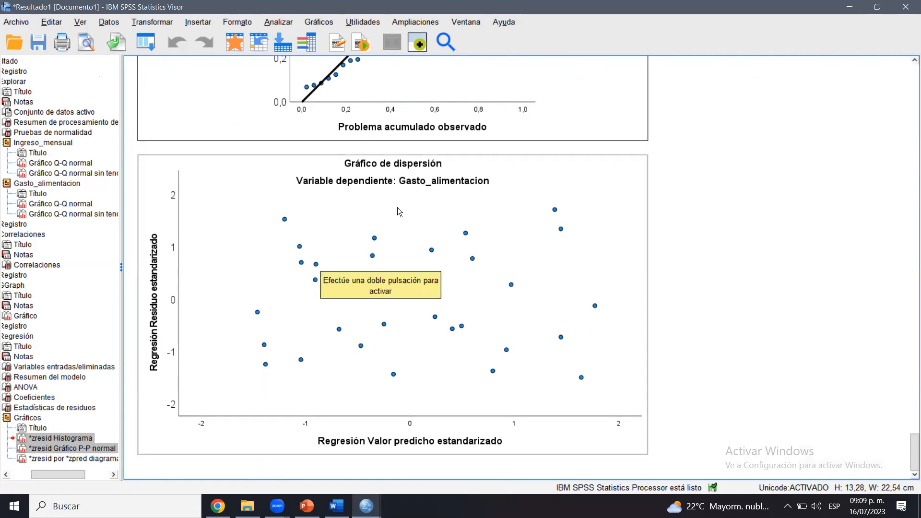
click(689, 234)
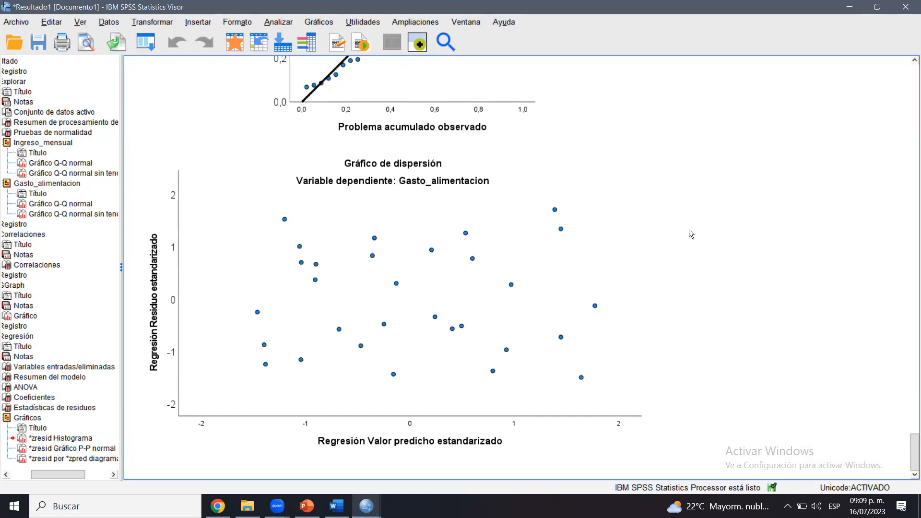
Draw a long horizontal yellow line and two short strokes over the scatter plot's points, and erase them.
click(707, 87)
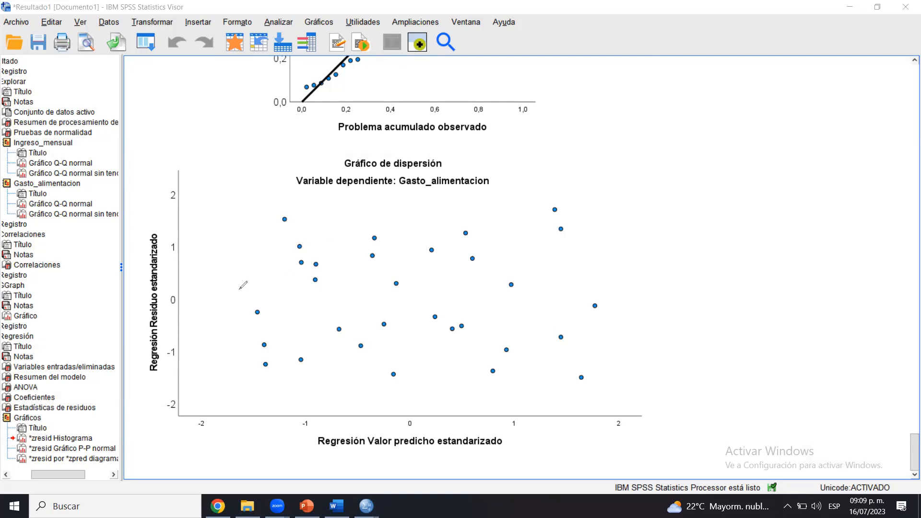
drag(237, 290, 683, 280)
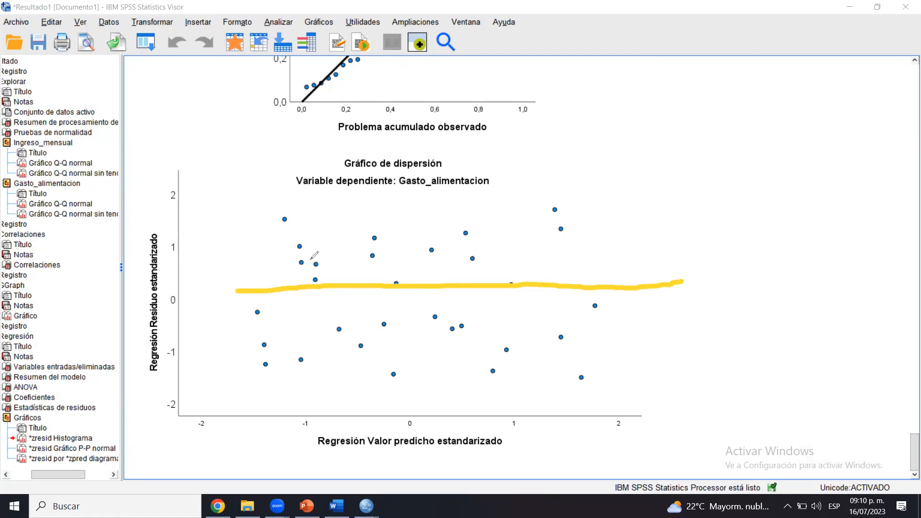
drag(451, 247, 557, 222)
drag(337, 325, 371, 325)
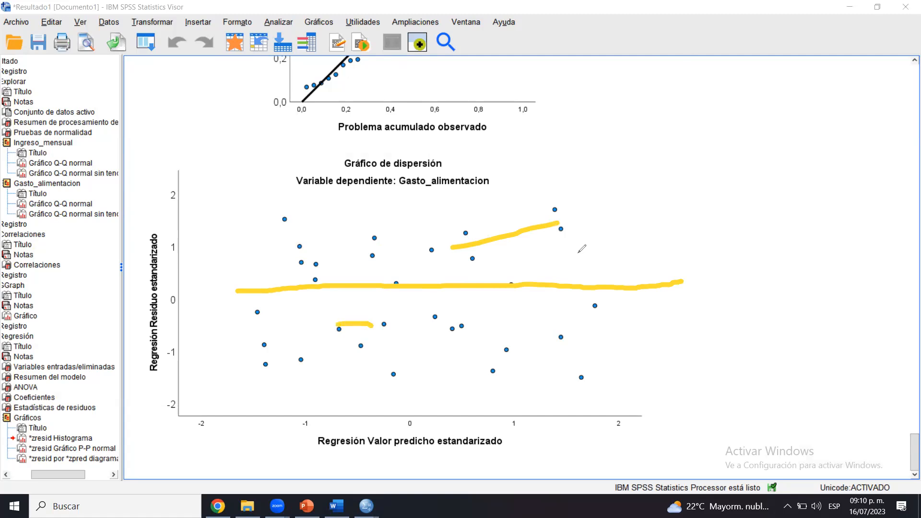
key(e)
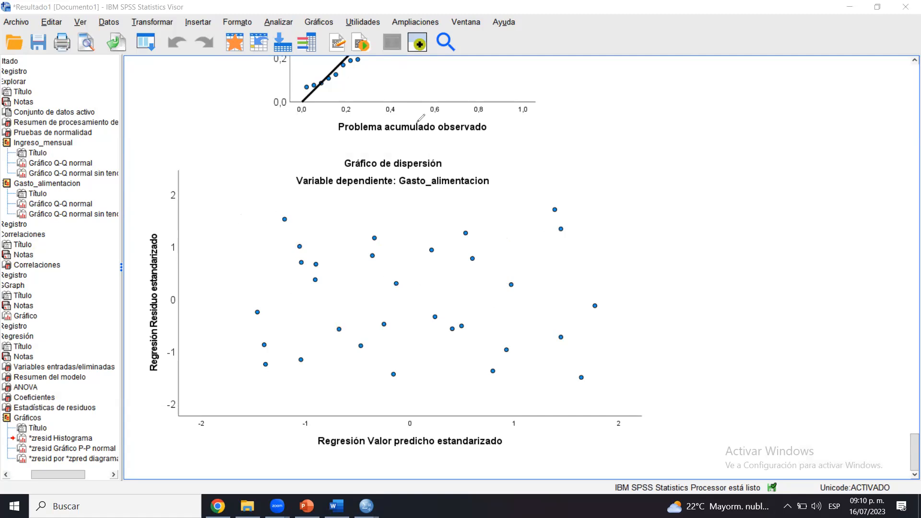
Mark imaginary clusters of points in red over the low-value side and the centre of the scatter plot.
click(246, 239)
mouse_move(246, 239)
mouse_down()
mouse_move(255, 237)
mouse_move(234, 273)
mouse_up()
click(234, 272)
drag(245, 222, 250, 222)
mouse_move(264, 252)
mouse_down()
mouse_move(266, 297)
mouse_move(272, 290)
mouse_move(263, 317)
mouse_move(211, 360)
mouse_move(207, 381)
mouse_move(240, 375)
mouse_up()
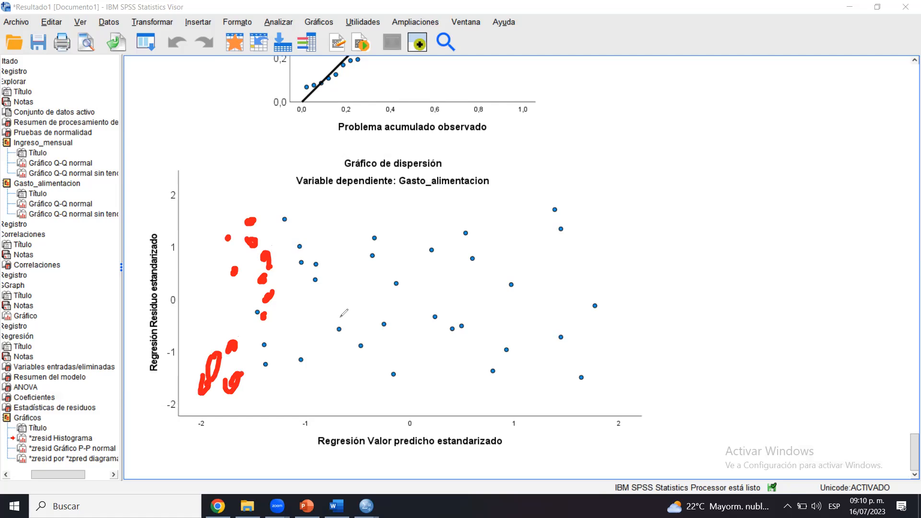
mouse_move(324, 301)
mouse_down()
mouse_move(337, 294)
mouse_move(360, 305)
mouse_up()
mouse_move(381, 295)
mouse_down()
mouse_move(397, 310)
mouse_move(398, 297)
mouse_move(407, 302)
mouse_move(404, 318)
mouse_move(410, 310)
mouse_move(444, 317)
mouse_move(383, 317)
mouse_up()
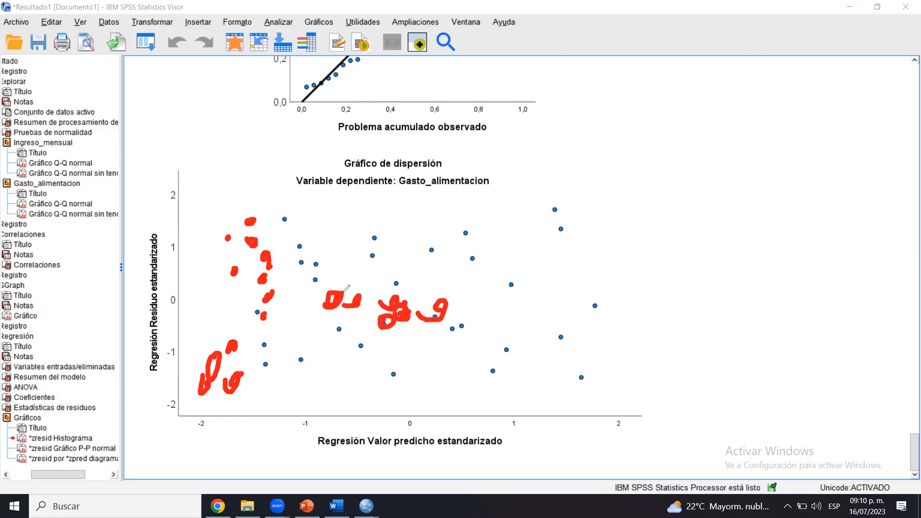
Draw sets of three roughly horizontal red lines across the scatter plot's high, middle and low points, clearing the marks between sets.
mouse_move(250, 250)
mouse_down()
mouse_move(403, 297)
mouse_move(201, 295)
mouse_up()
drag(215, 245, 226, 226)
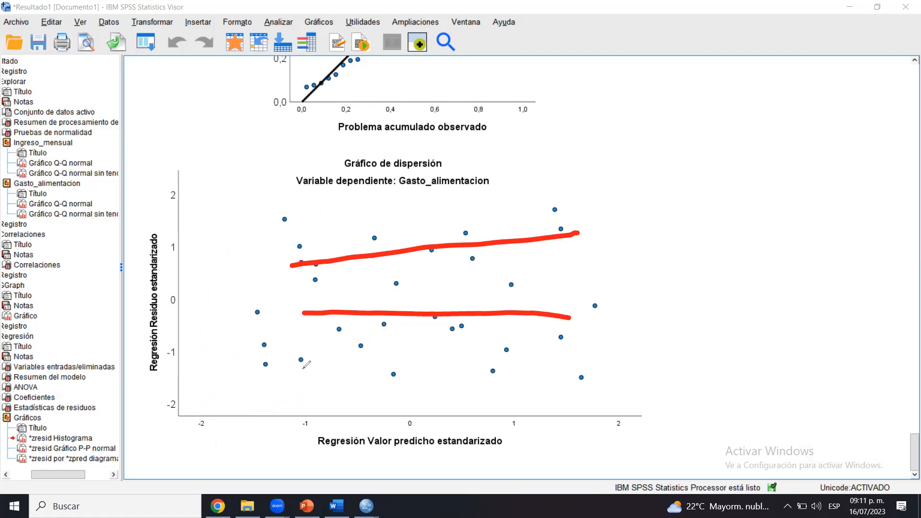
drag(301, 368, 604, 359)
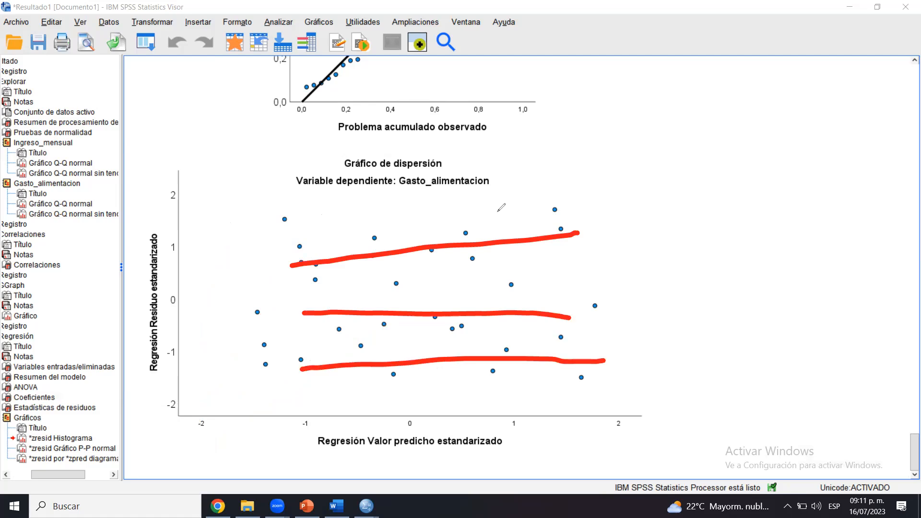
key(e)
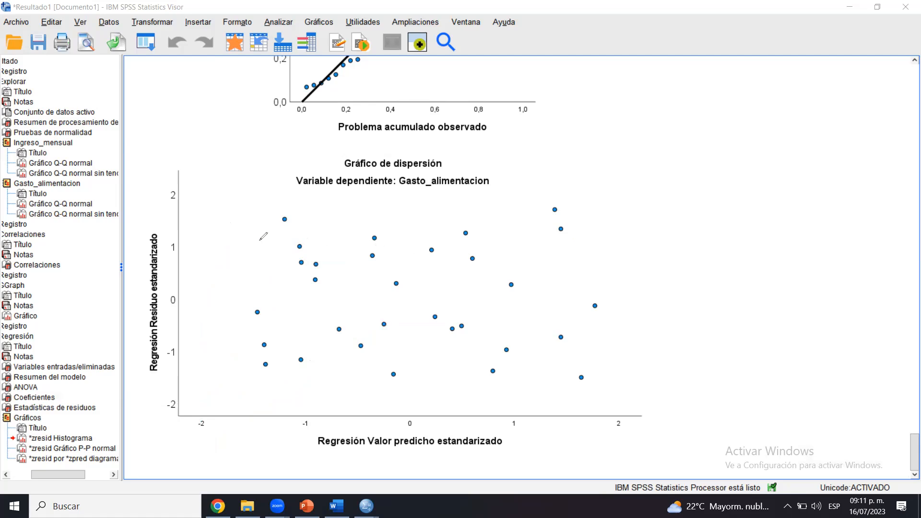
drag(259, 241, 589, 242)
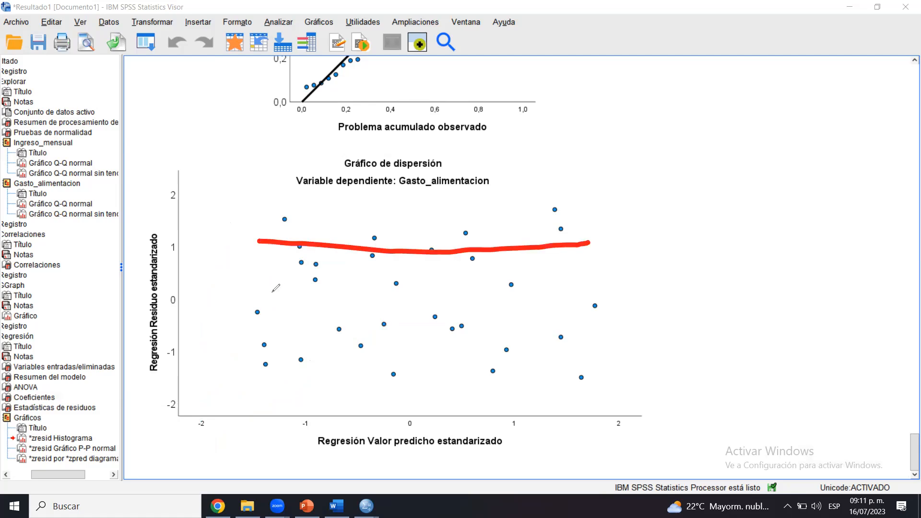
drag(270, 293, 567, 294)
drag(305, 359, 619, 356)
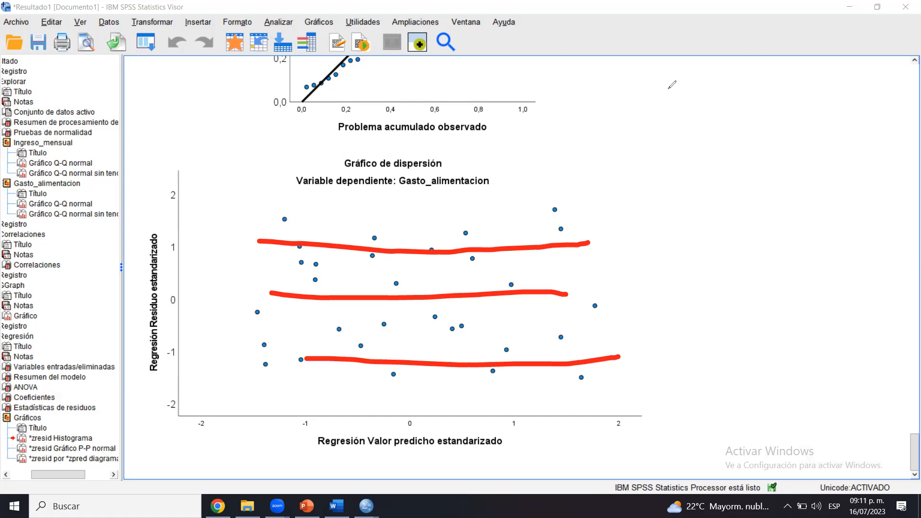
key(e)
drag(269, 259, 526, 245)
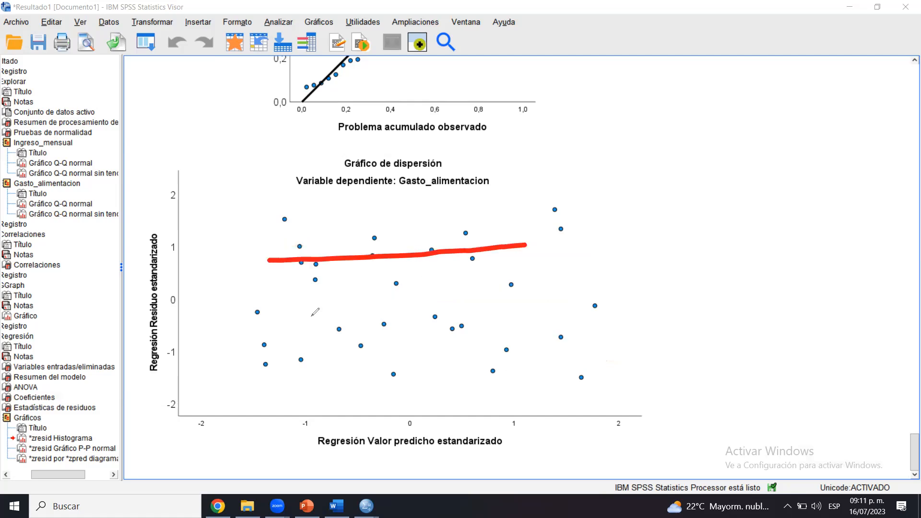
drag(297, 318, 522, 315)
drag(282, 375, 548, 376)
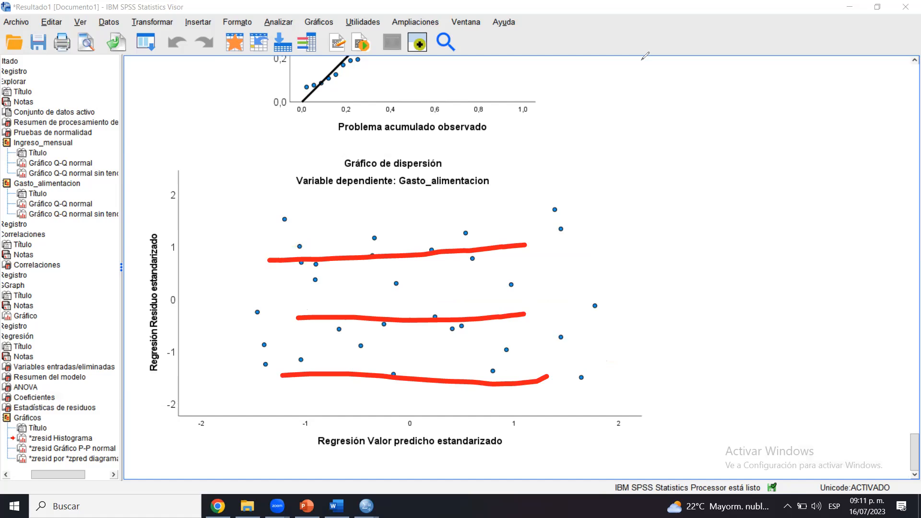
Copy the residual scatter plot from the SPSS output, paste it under "4. Homocedasticidad" in Word, and shrink it proportionally.
click(461, 178)
right_click(461, 178)
click(474, 205)
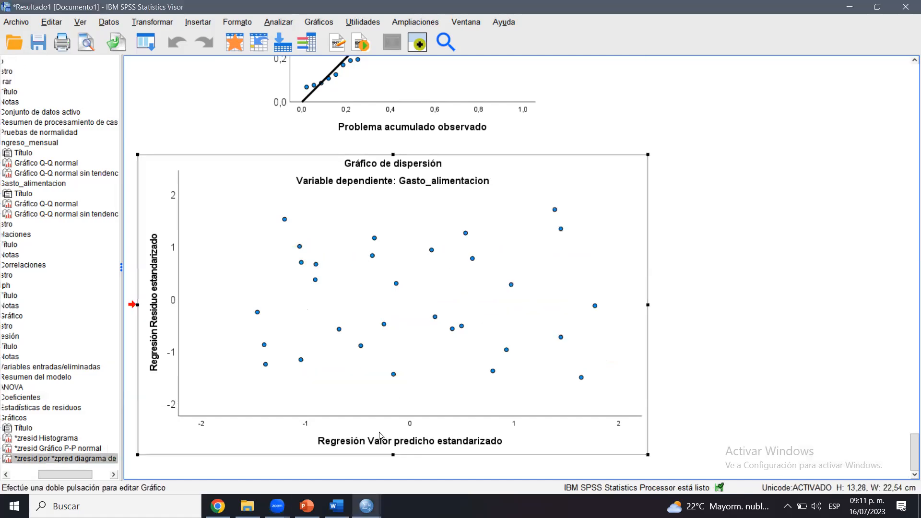
click(336, 506)
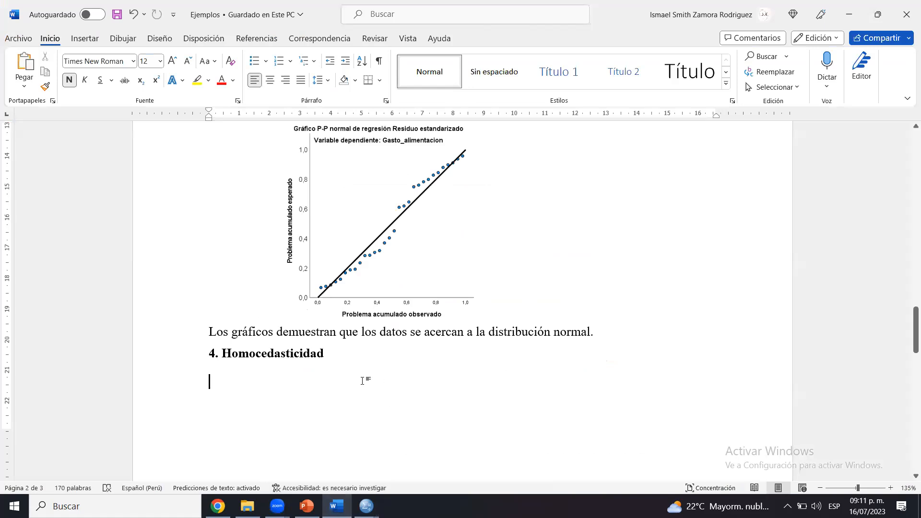
key(ctrl+v)
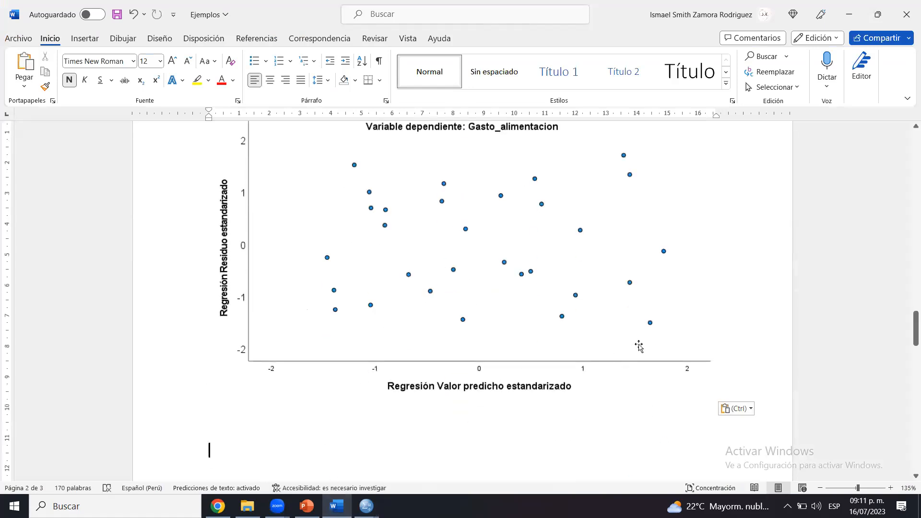
click(672, 354)
drag(715, 399, 501, 271)
Move the "4. Homocedasticidad" heading onto the next page, directly above the scatter plot.
scroll(575, 240, up, 5)
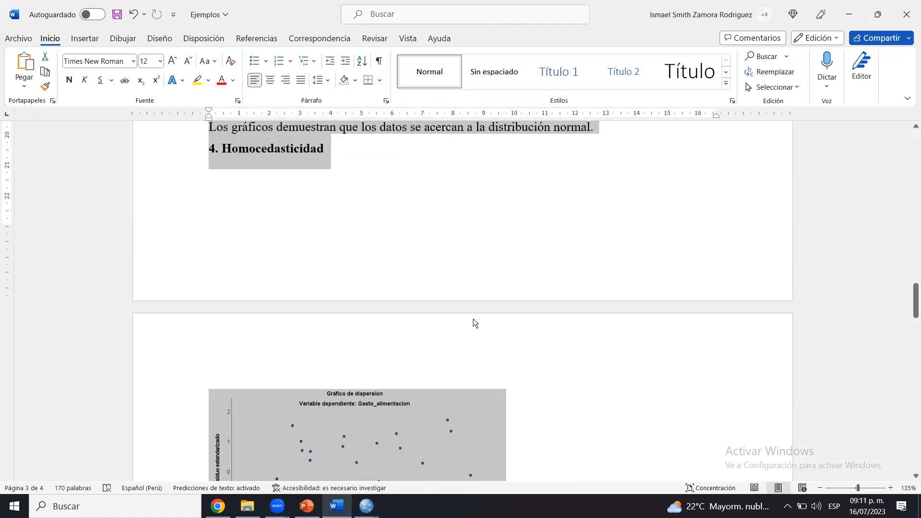
click(614, 125)
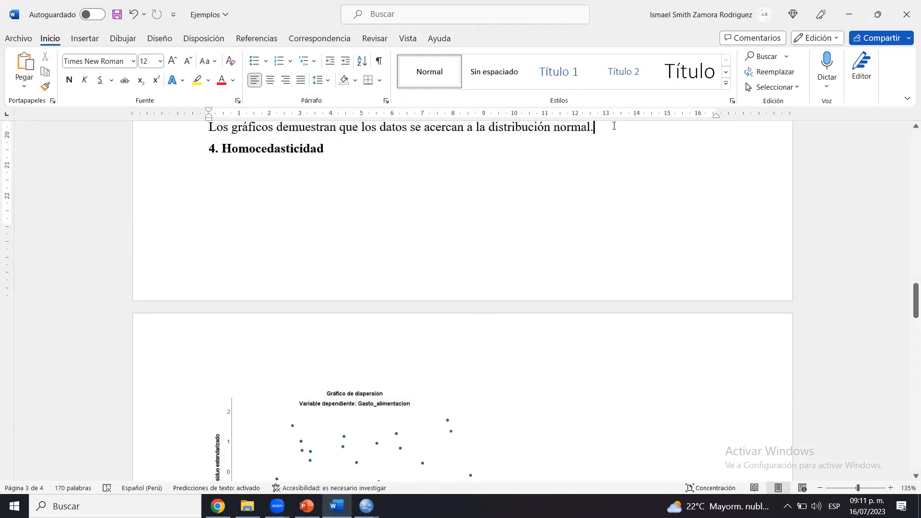
key(ctrl+Return)
key(Delete)
key(shift+Down)
key(shift+Down)
key(shift+Down)
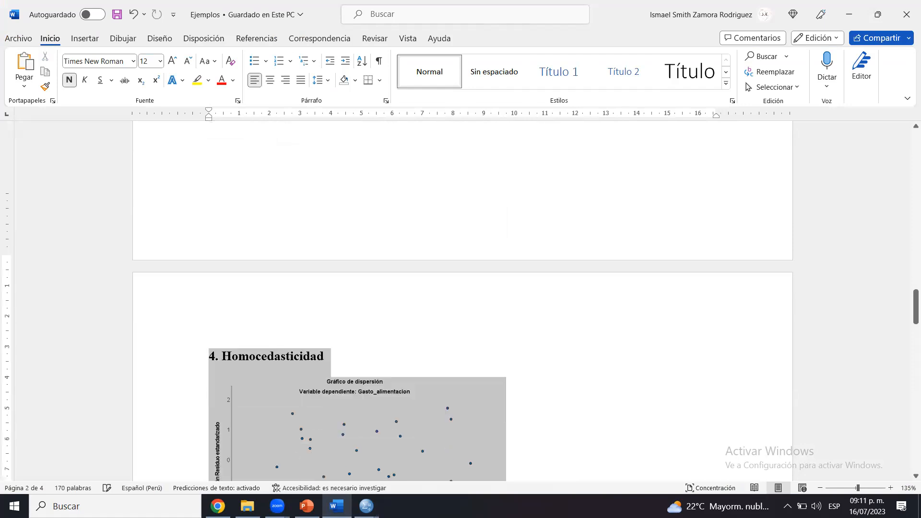
Write below the scatter plot "El gráfico evidencia que los datos siguen una tendencia lineal, por lo tanto existe homogeneidad de los errores.".
click(556, 300)
key(Return)
text(El)
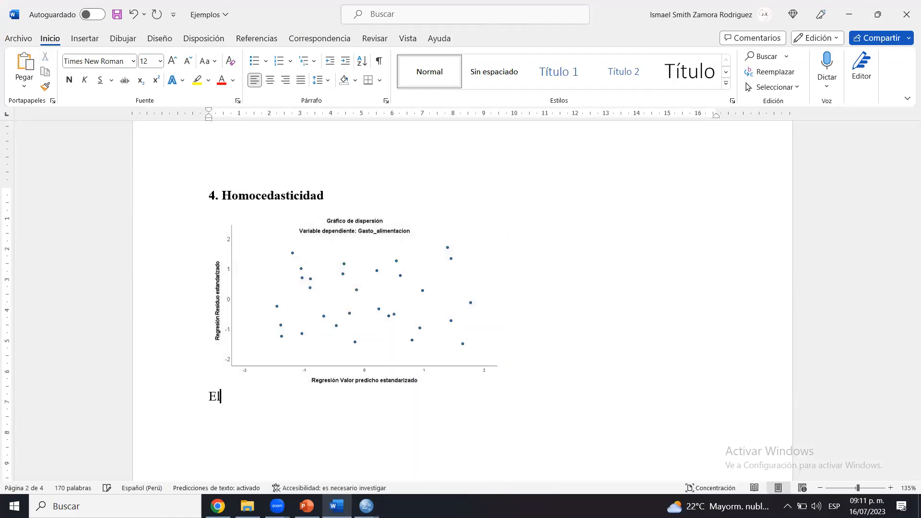
text( gráfico evidencia que los datos)
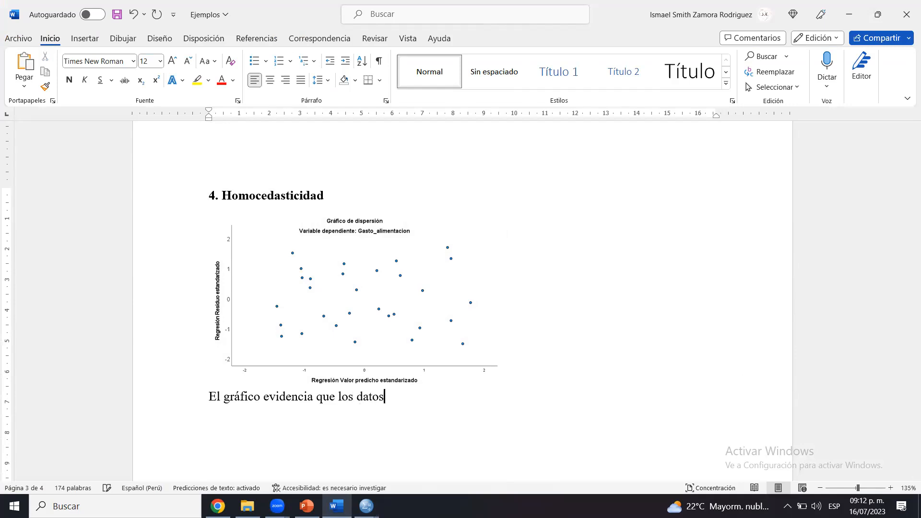
text( siguen una tendencia lineal, por lot)
key(BackSpace)
text(tanto )
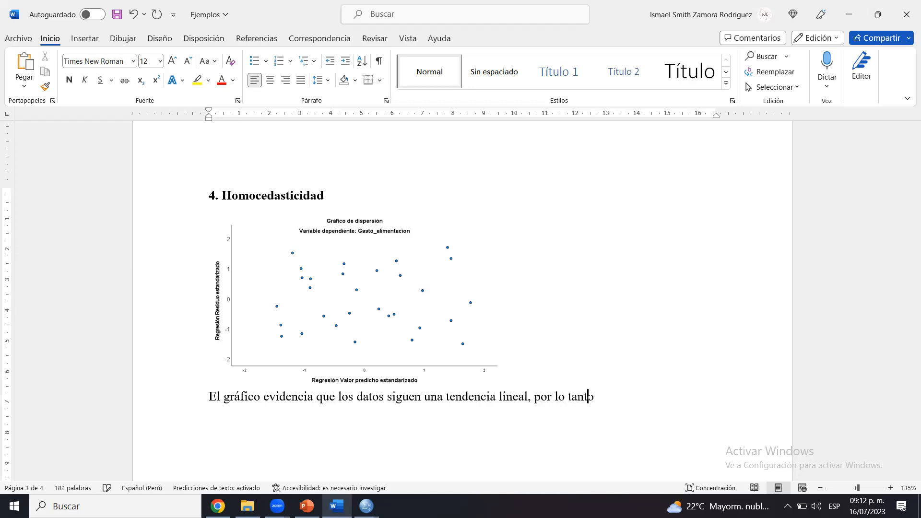
text(existe homogen)
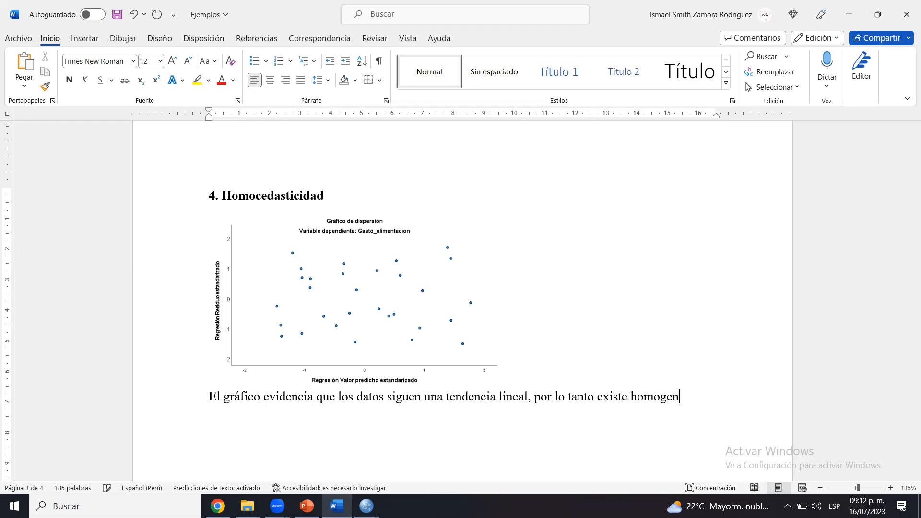
text(eidad d ellos e)
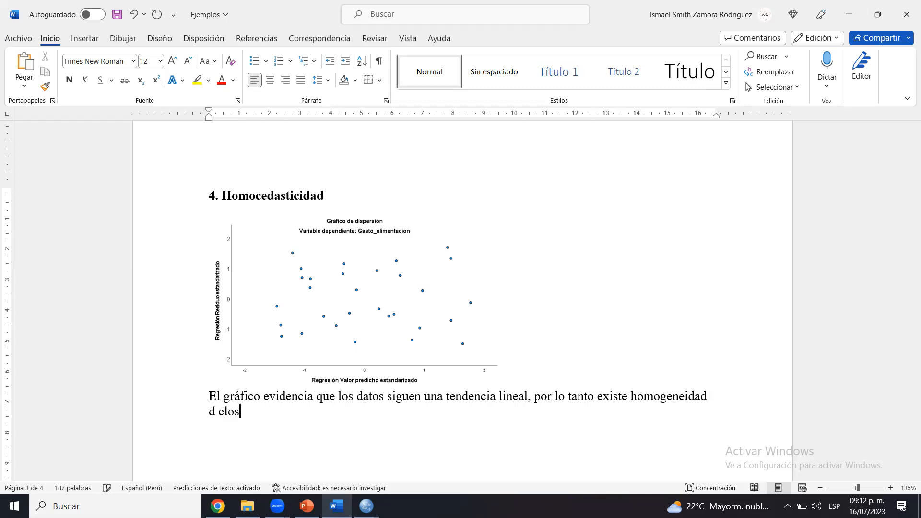
text(rrores.)
Correct the mistyped "d ellos" to "de los" in the scatter plot's conclusion and save the document.
click(219, 411)
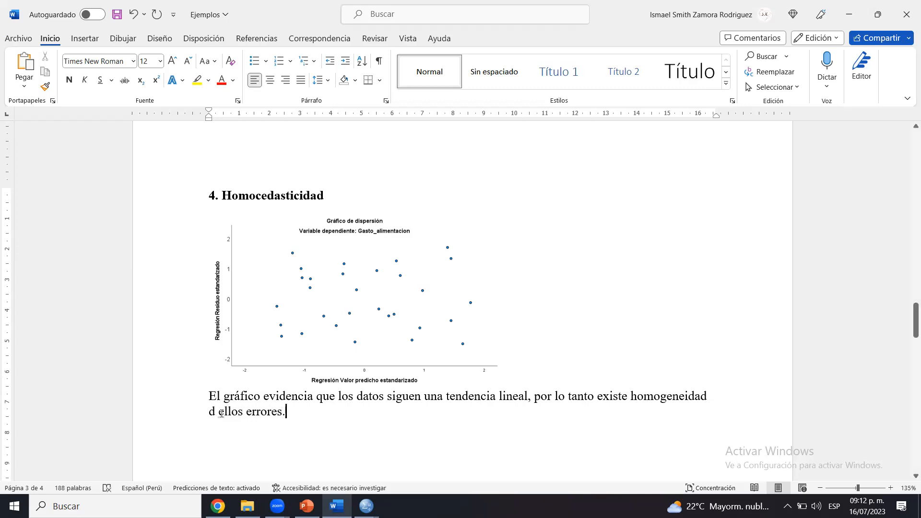
key(Delete)
key(Delete)
key(Left)
text(e)
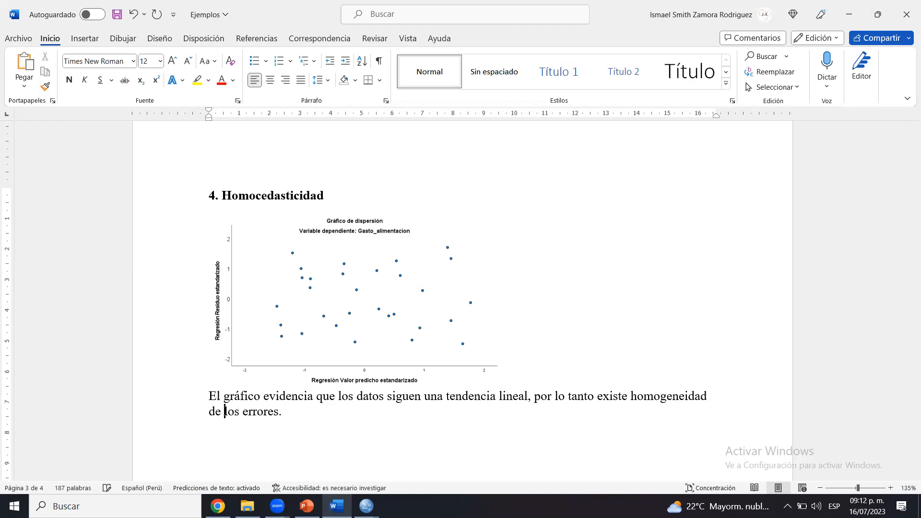
key(ctrl+s)
Review the linear regression slide in PowerPoint, and return to the SPSS output to examine the Regresión tables from Variables entradas/eliminadas through ANOVA.
click(366, 506)
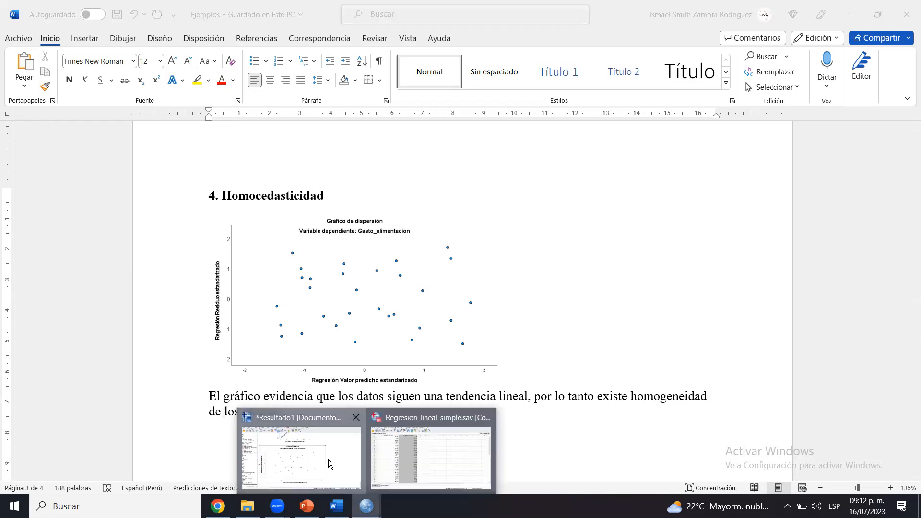
click(328, 459)
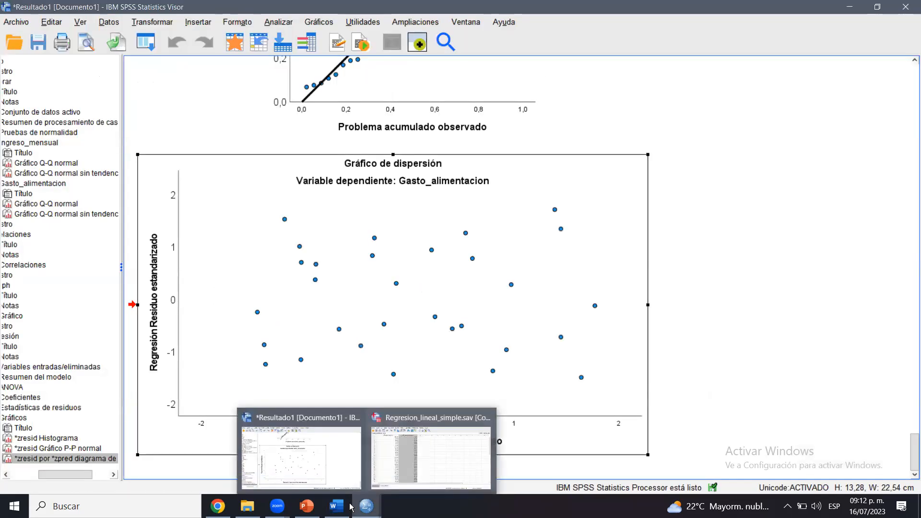
click(306, 506)
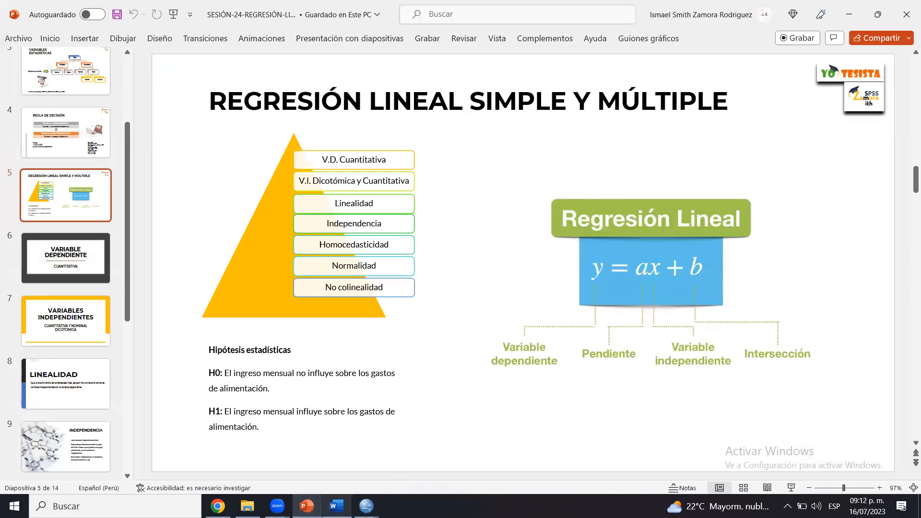
mouse_move(366, 506)
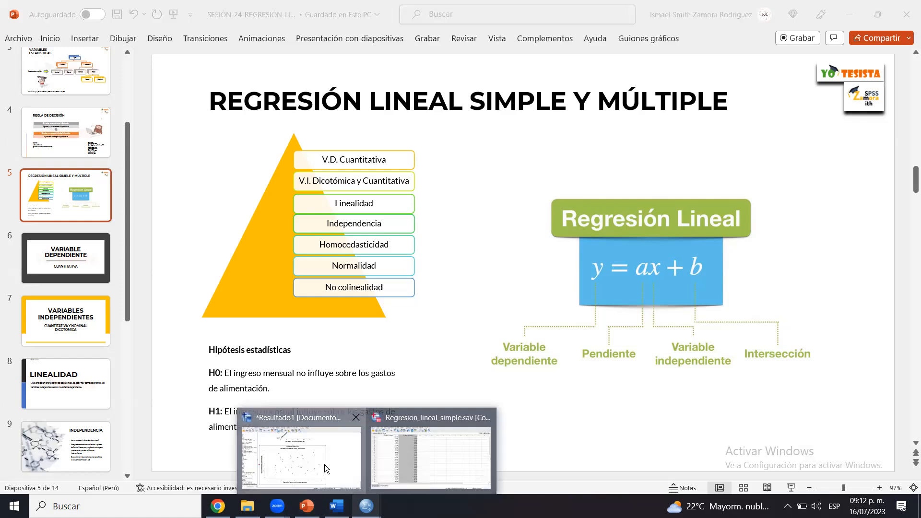
click(325, 464)
drag(913, 456, 912, 311)
scroll(321, 270, down, 3)
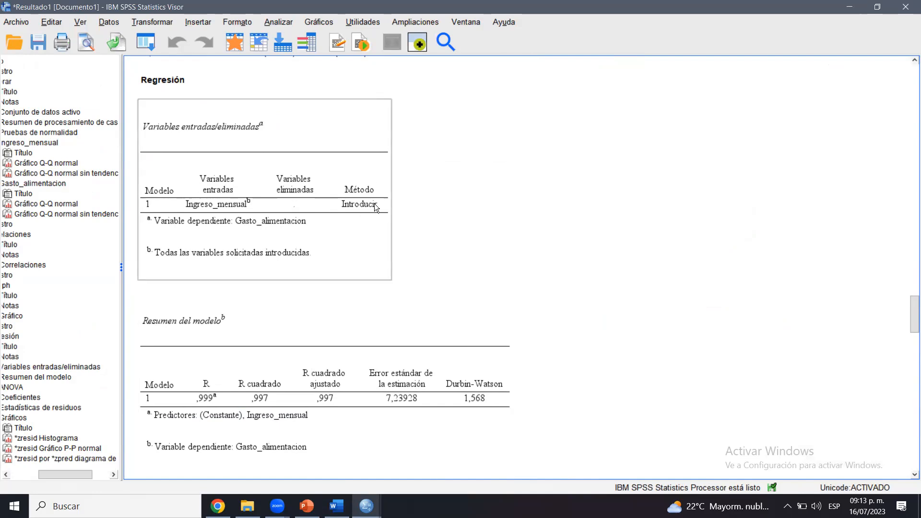
drag(913, 319, 912, 335)
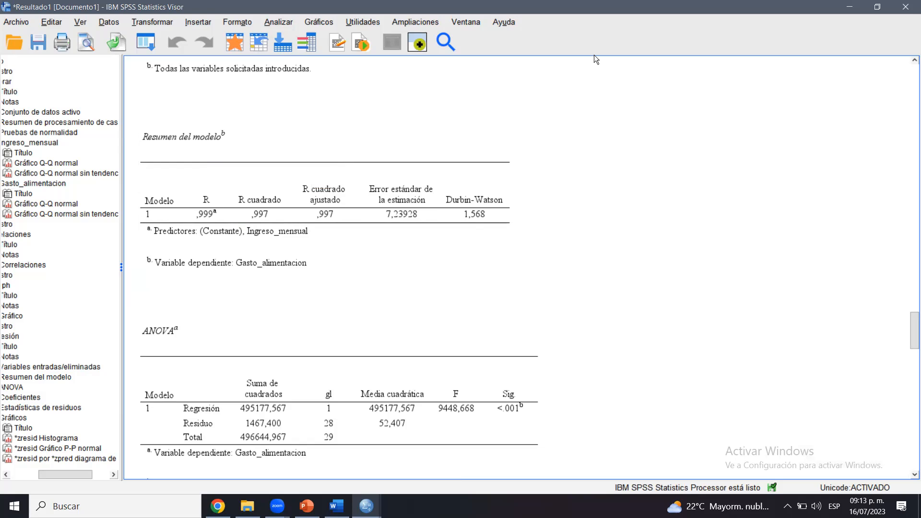
Examine R and R cuadrado in the Resumen del modelo table, circling both on screen and clearing the marks.
key(ctrl+2)
mouse_move(250, 152)
mouse_down()
mouse_move(267, 247)
mouse_move(194, 175)
mouse_up()
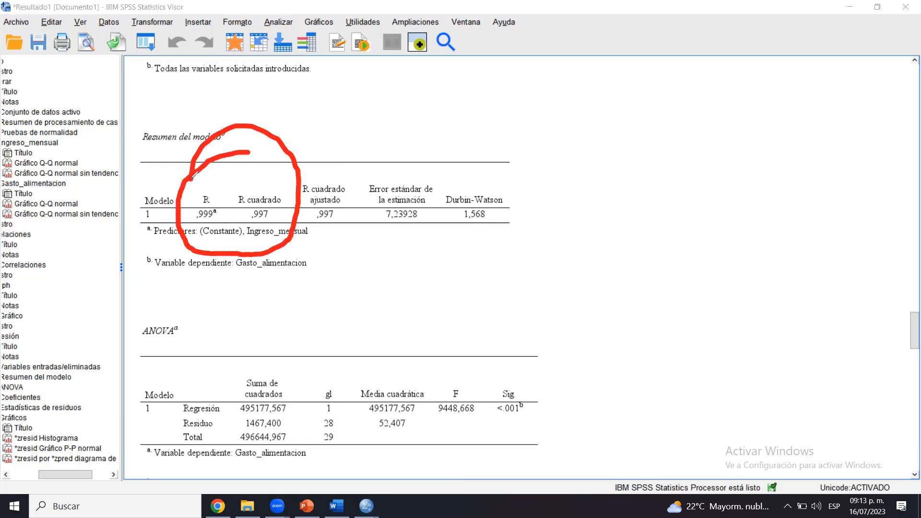
mouse_move(206, 188)
mouse_down()
mouse_move(197, 192)
mouse_move(228, 188)
mouse_move(185, 180)
mouse_up()
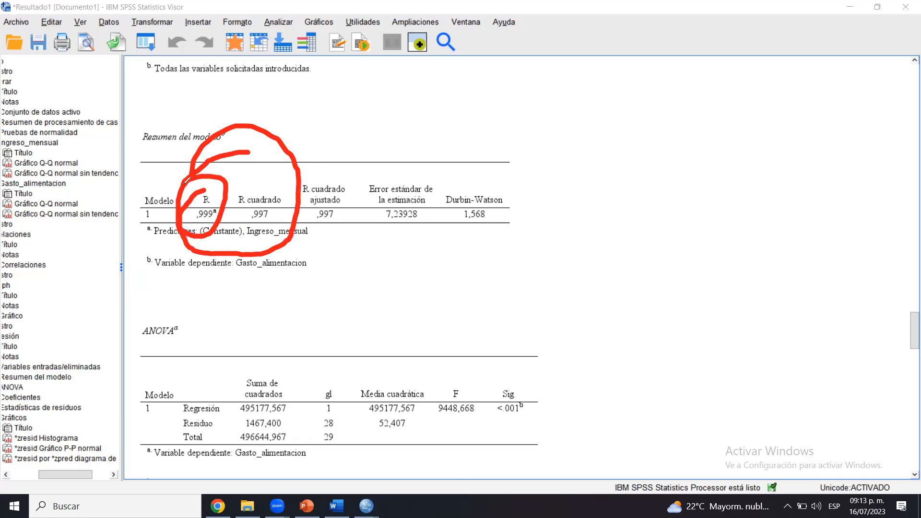
mouse_move(241, 176)
mouse_down()
mouse_move(228, 194)
mouse_move(291, 226)
mouse_move(244, 166)
mouse_up()
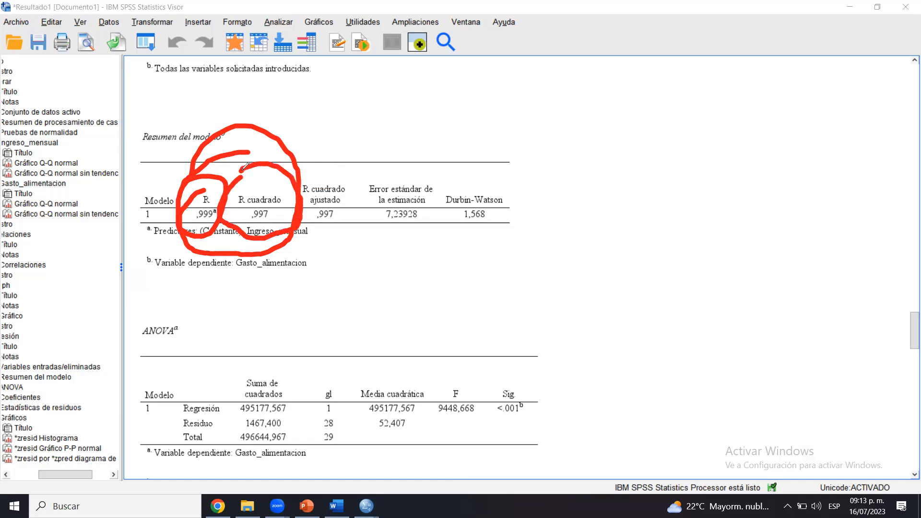
drag(354, 184, 388, 143)
key(e)
mouse_move(190, 191)
mouse_down()
mouse_move(194, 210)
mouse_move(185, 183)
mouse_up()
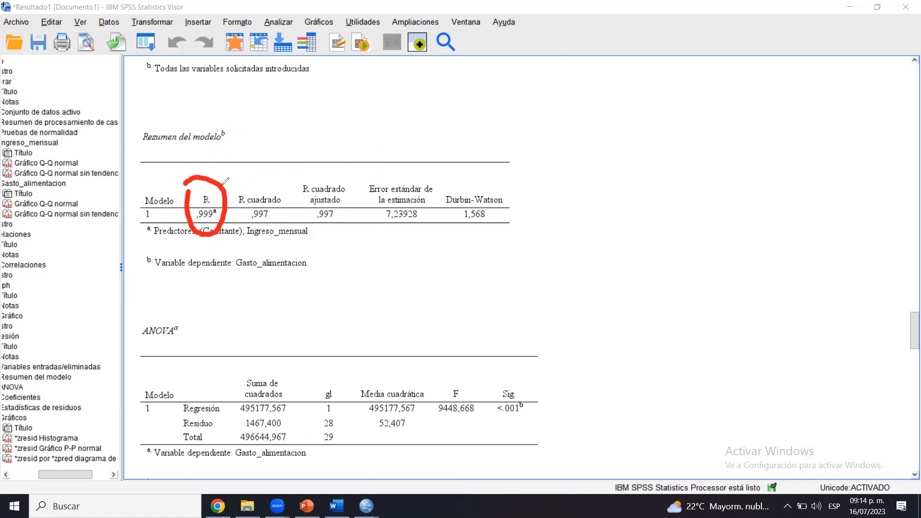
mouse_move(226, 144)
mouse_down()
mouse_move(233, 136)
mouse_move(227, 171)
mouse_move(250, 153)
mouse_move(239, 198)
mouse_move(280, 192)
mouse_up()
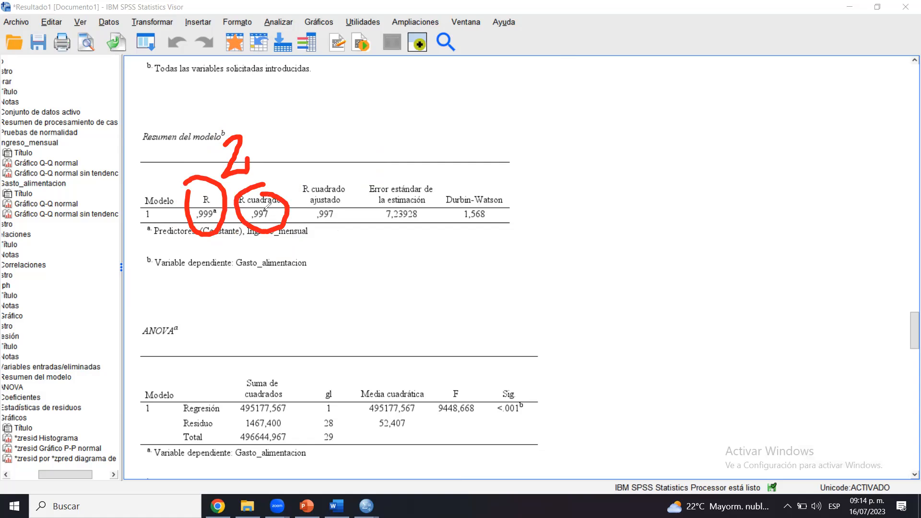
key(e)
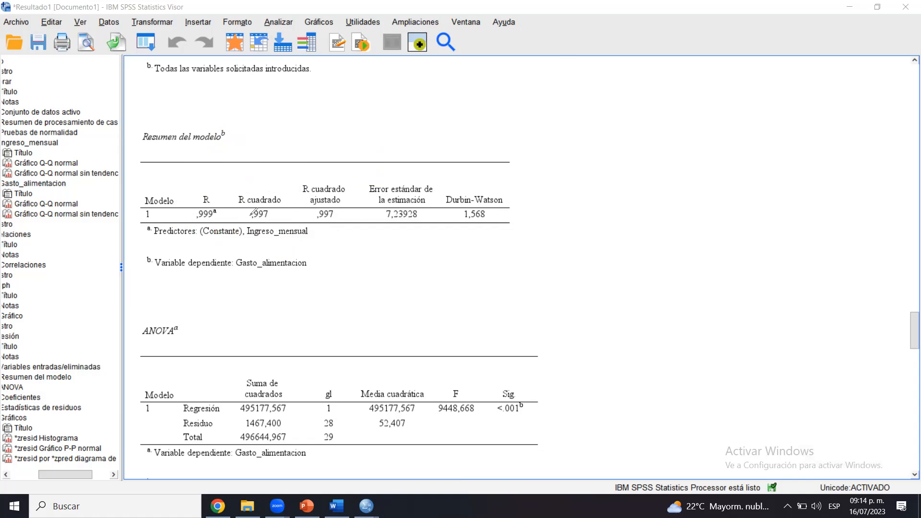
Examine R cuadrado in Resumen del modelo together with Sig. in the ANOVA table, linking them with on-screen marks and clearing these.
mouse_move(272, 217)
mouse_down()
mouse_move(289, 207)
mouse_move(272, 217)
mouse_up()
drag(143, 146, 258, 131)
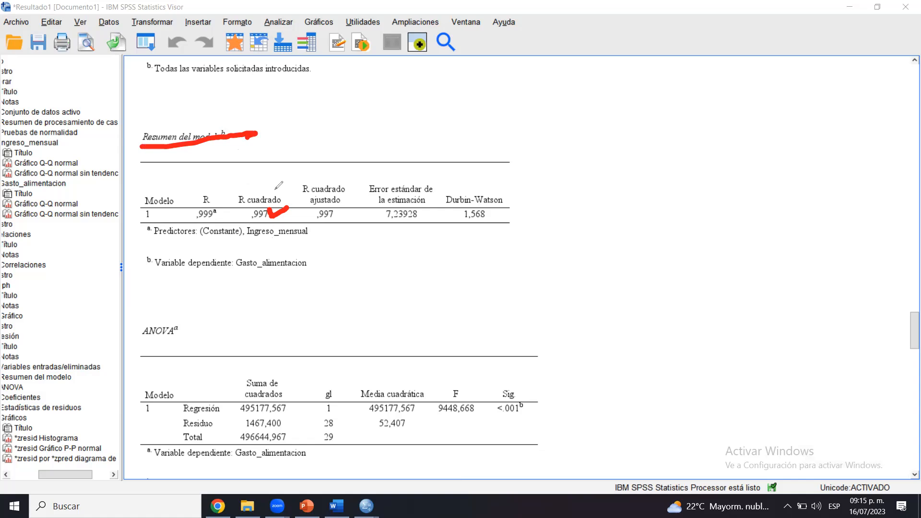
mouse_move(273, 184)
mouse_down()
mouse_move(224, 204)
mouse_move(280, 227)
mouse_move(267, 163)
mouse_up()
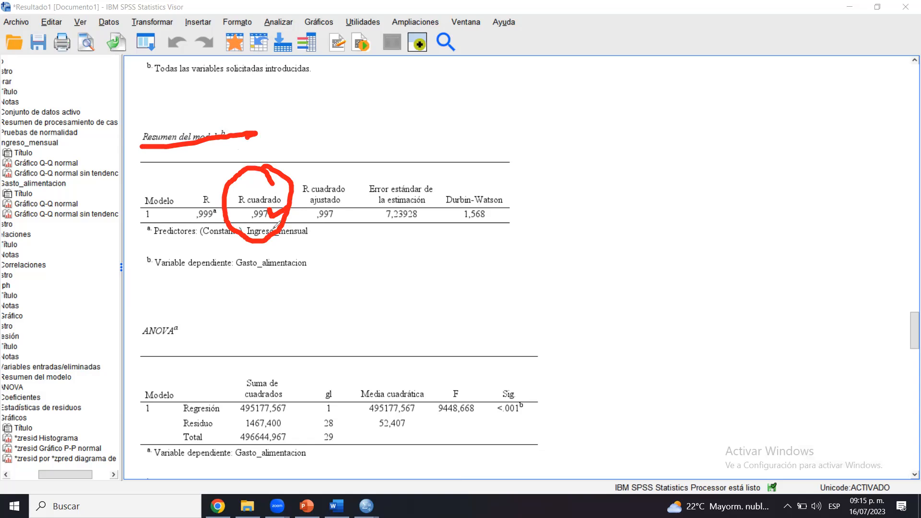
mouse_move(244, 279)
mouse_down()
mouse_move(150, 302)
mouse_move(178, 293)
mouse_move(169, 295)
mouse_up()
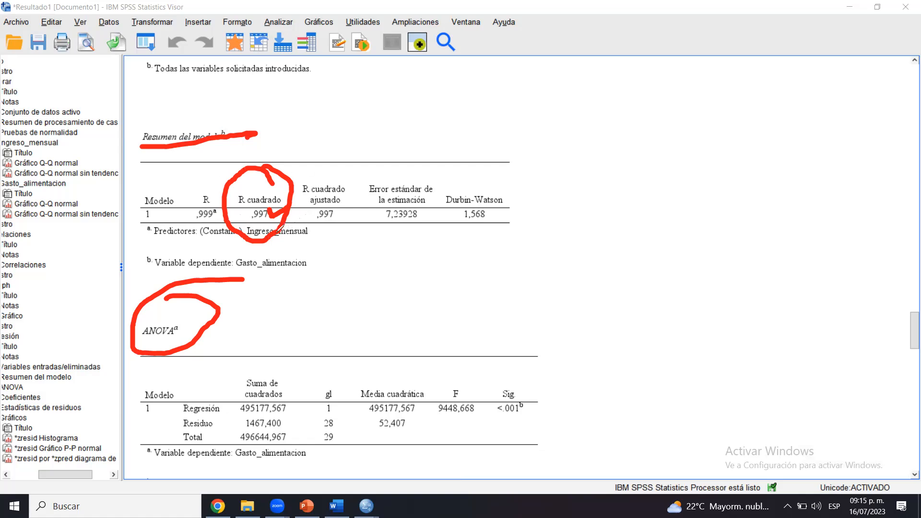
mouse_move(282, 231)
mouse_down()
mouse_move(527, 261)
mouse_move(555, 339)
mouse_move(553, 399)
mouse_move(526, 440)
mouse_move(482, 395)
mouse_move(553, 424)
mouse_move(476, 439)
mouse_up()
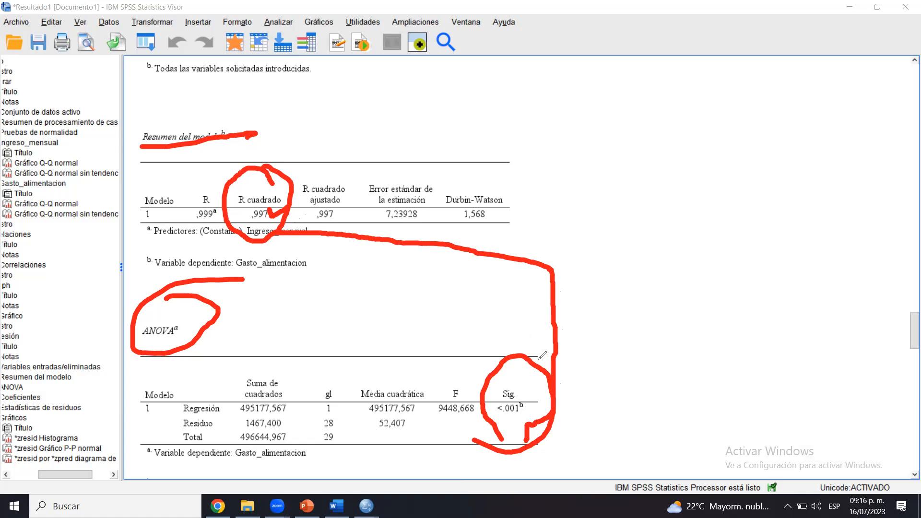
click(504, 432)
drag(504, 432, 525, 440)
key(e)
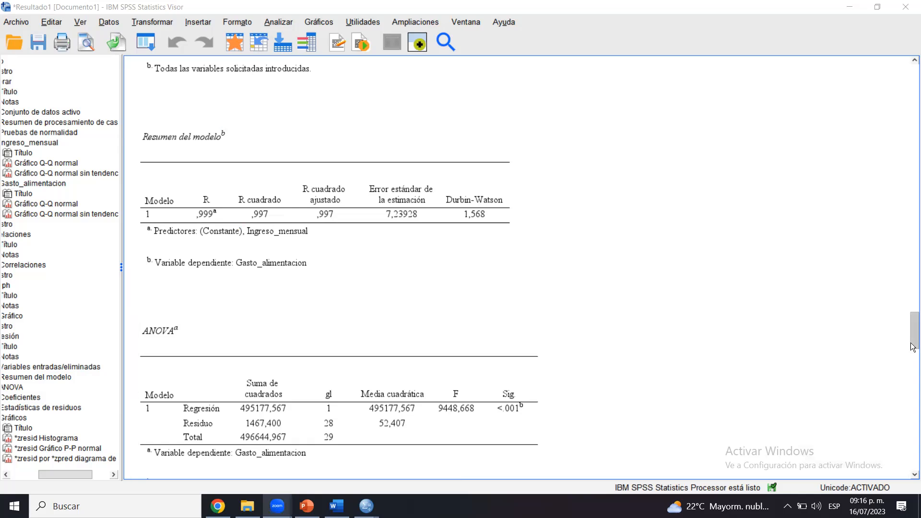
Select the Resumen del modelo table in the SPSS output.
click(268, 206)
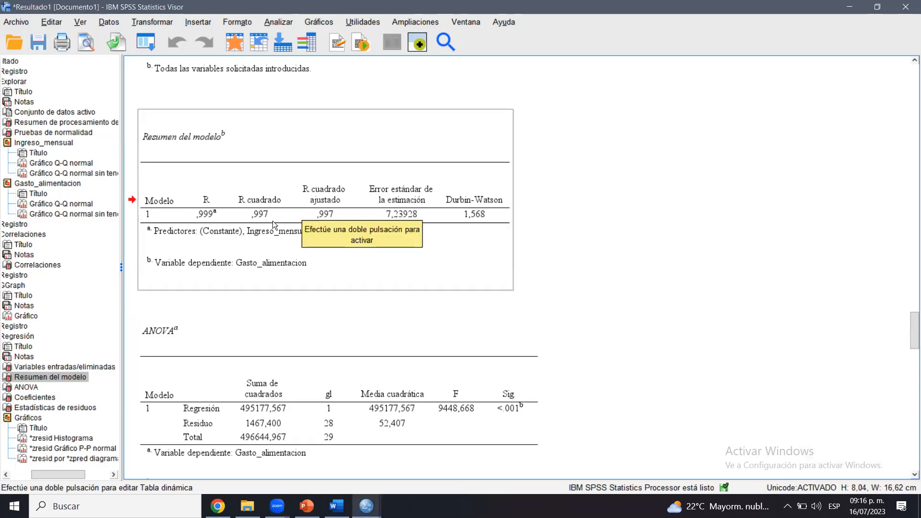
Copy the Resumen del modelo table from the SPSS regression output and switch to the Word document.
click(487, 414)
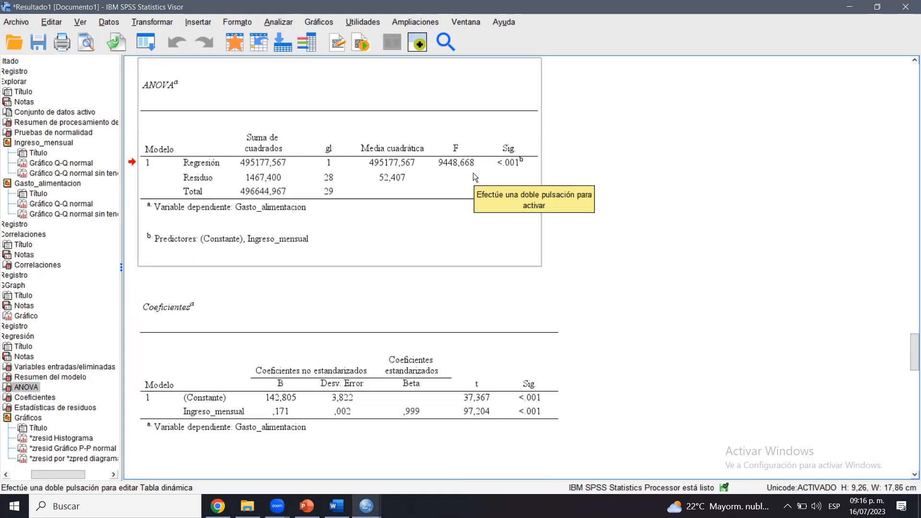
drag(913, 362, 913, 342)
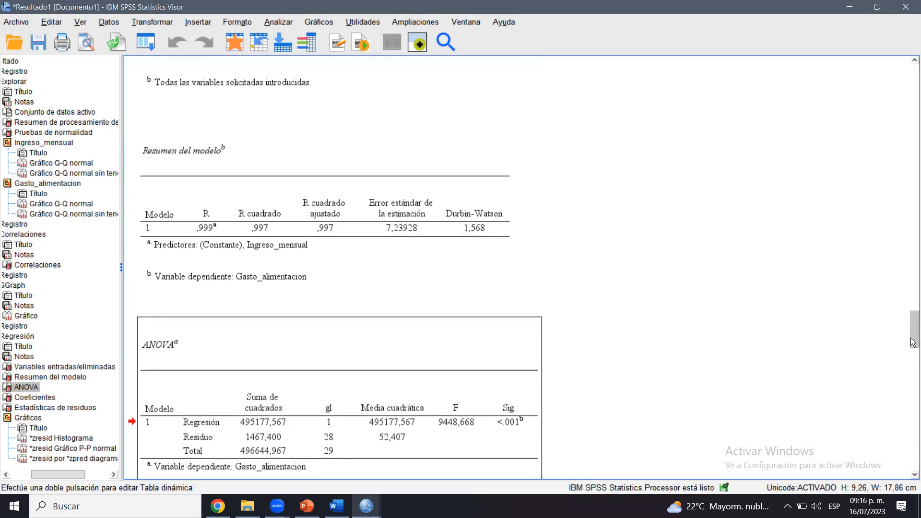
right_click(280, 191)
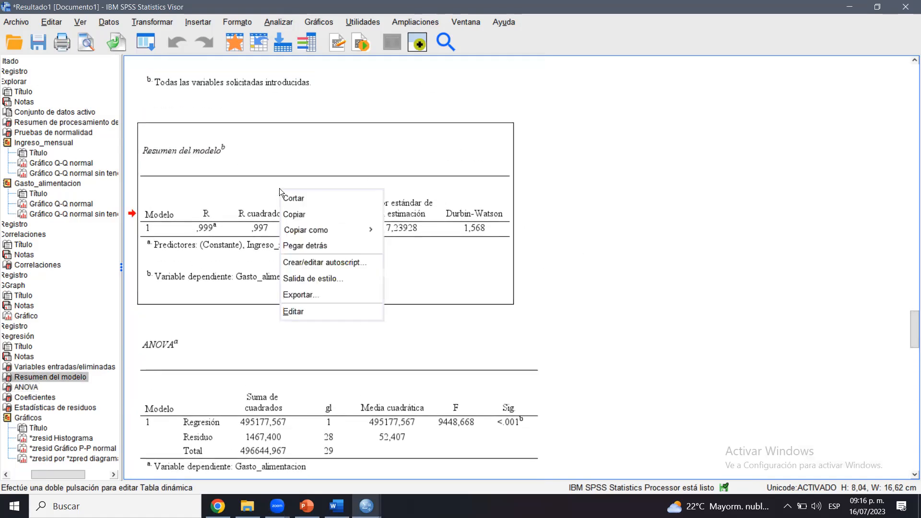
click(294, 214)
click(336, 506)
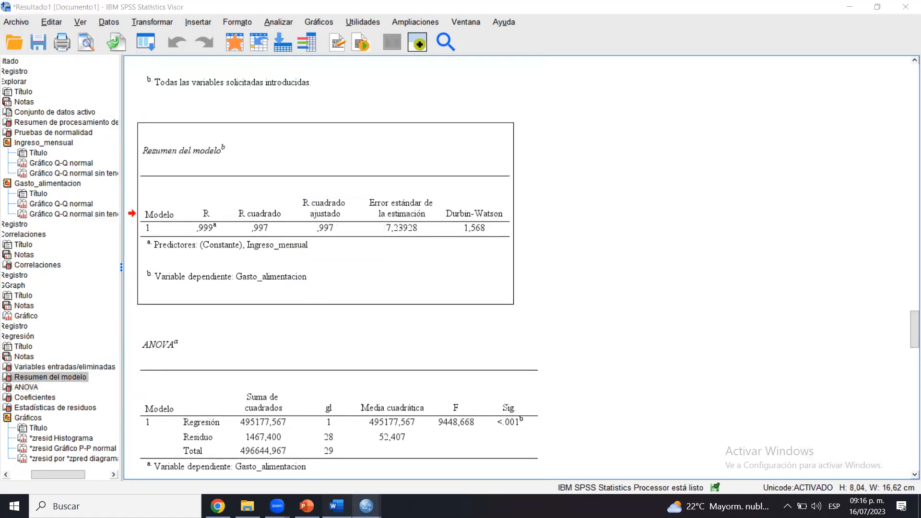
Start a new page below the paragraph about the homogeneity of the errors.
click(913, 342)
drag(912, 341, 912, 326)
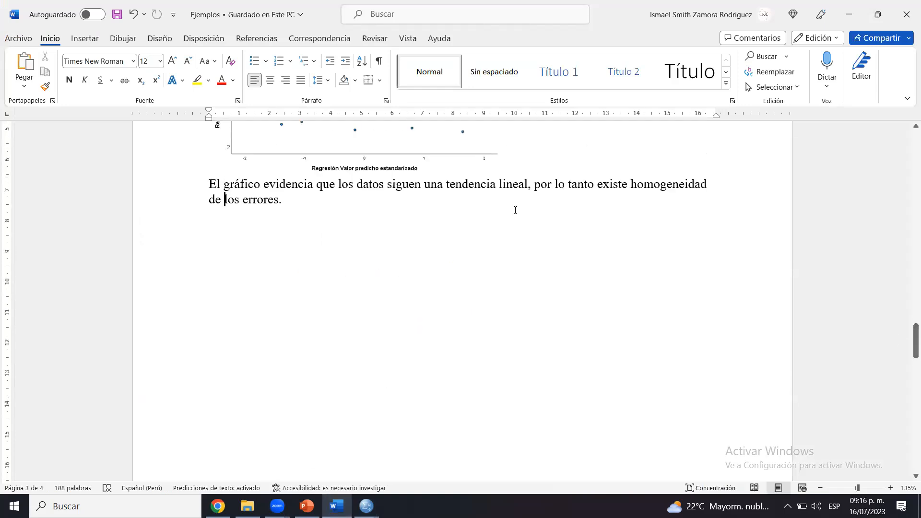
click(445, 211)
key(ctrl+Return)
Write the hypothesis "H1: El ingreso mensual de las familias influye en los gastos de alimentación" on the new page.
text(H)
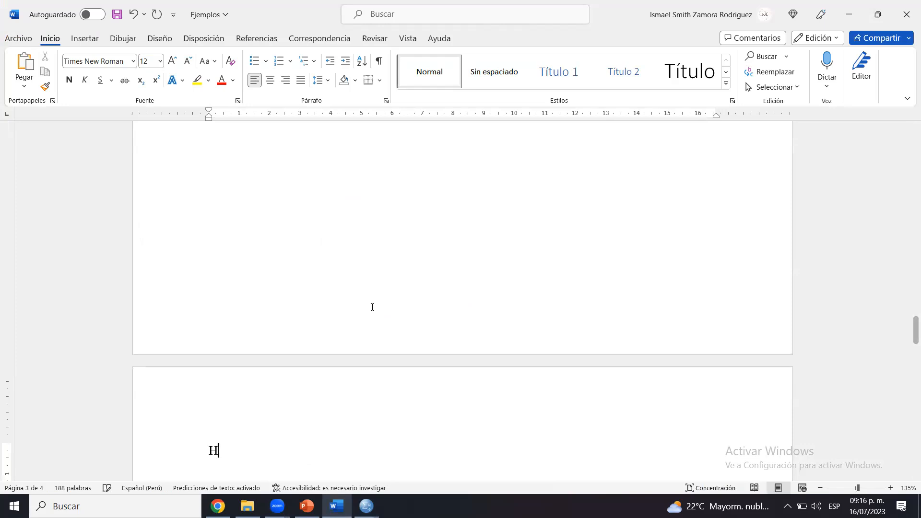
text(1: El ingre)
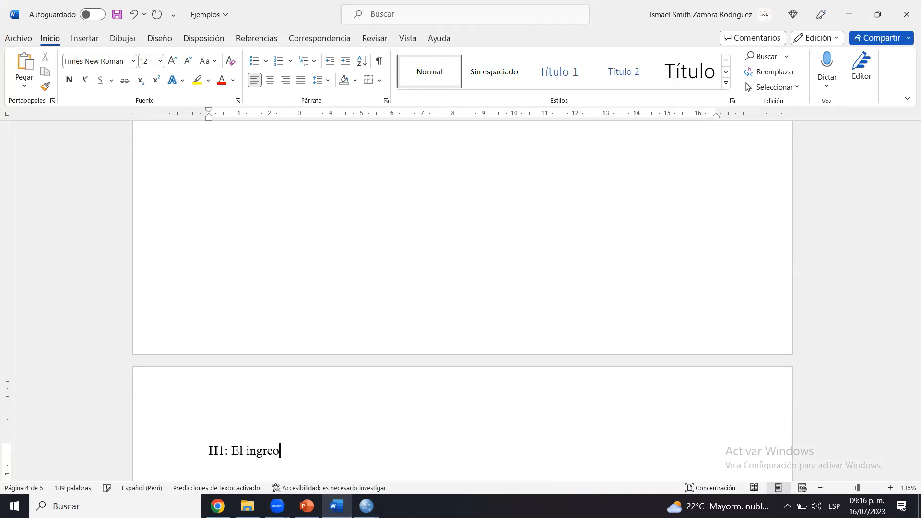
text(so mensual de las famili)
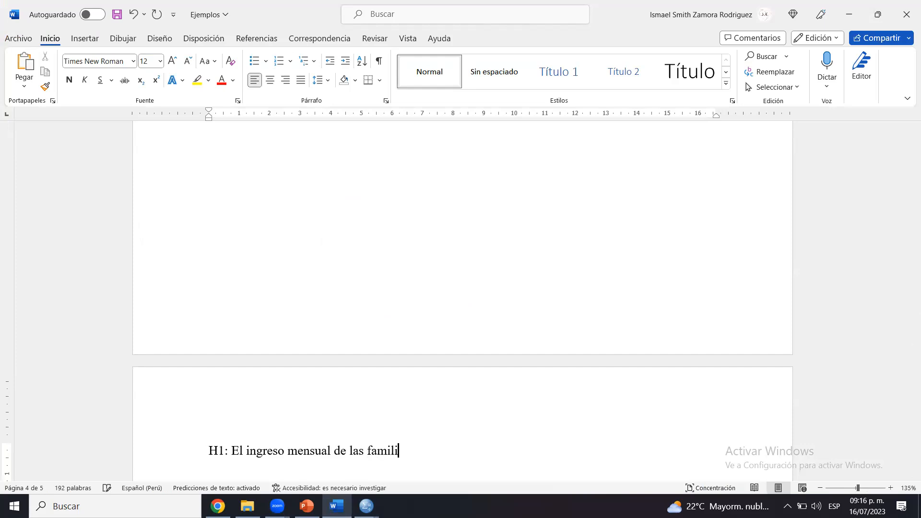
text(as i)
key(BackSpace)
text(influye en los )
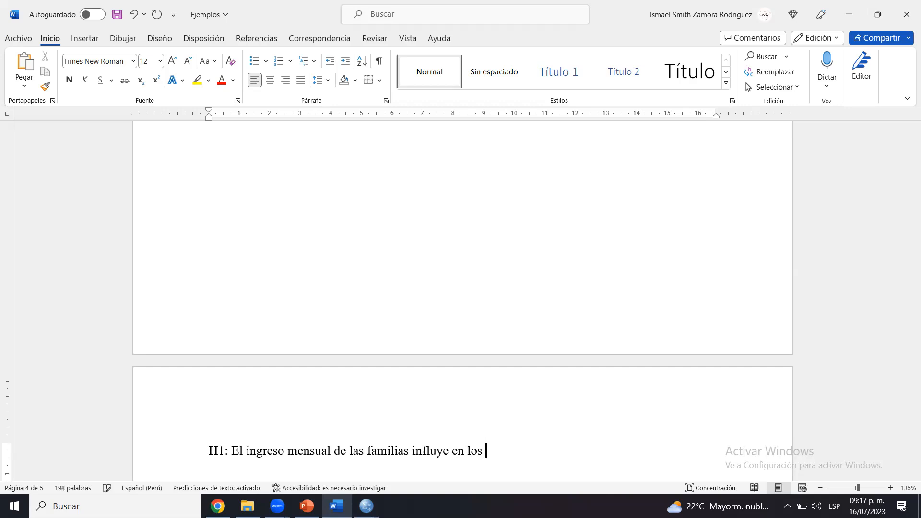
text(gastos de alimenet)
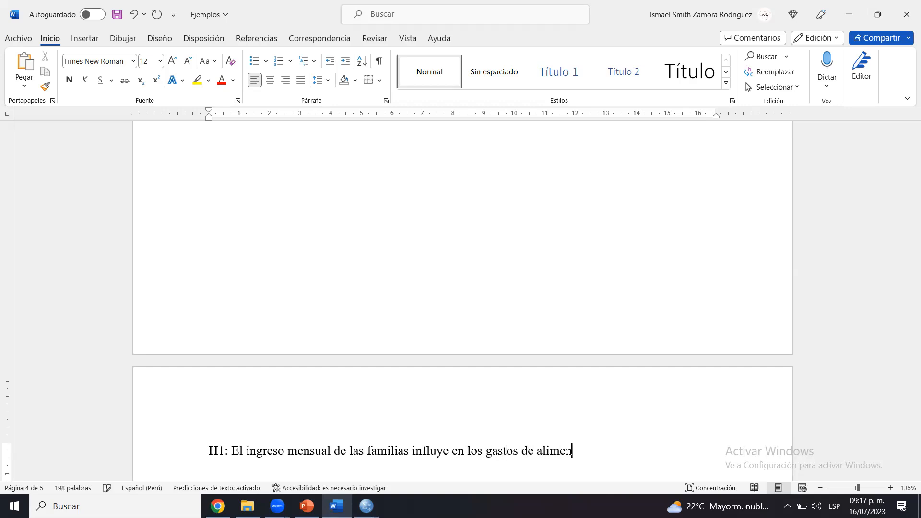
key(BackSpace)
key(BackSpace)
text(tación)
Paste the copied Resumen del modelo table on a new line below the H1 hypothesis.
key(Return)
text(Resumen del modelob Modelo	R	R cuadrado	R cuadrado ajustado	Error estándar de la estimación	Durbin-Watson 1	,999a	,997	,997	7,23928	1,568 a. Predictores: (Constante), Ingreso_mensual b. Variable dependiente: Gasto_alimentacion)
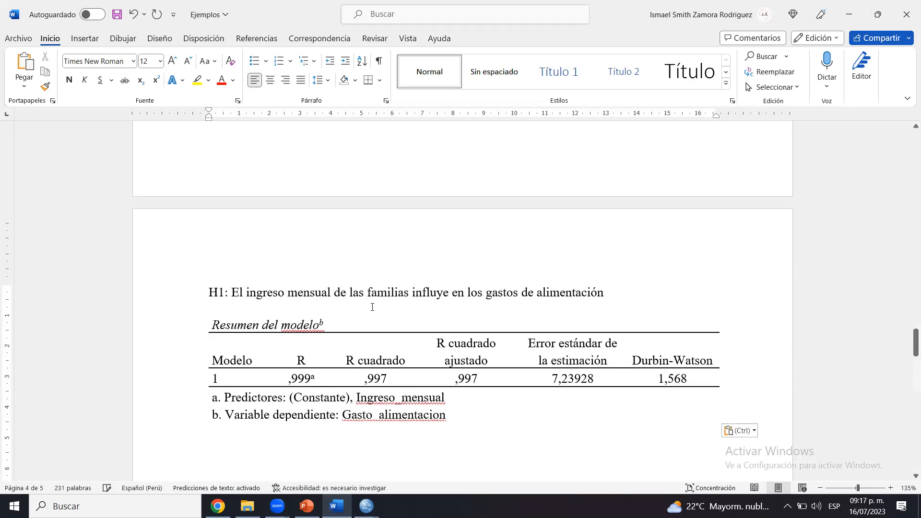
drag(577, 298, 580, 460)
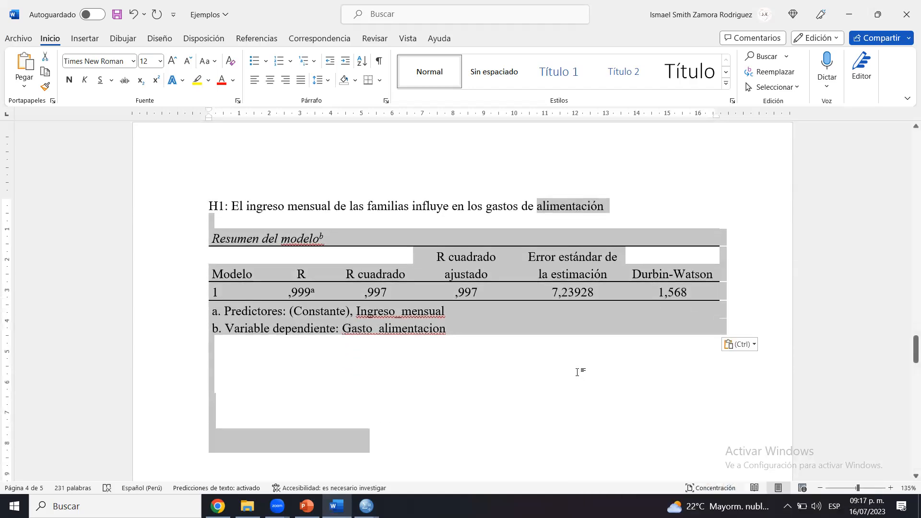
key(Right)
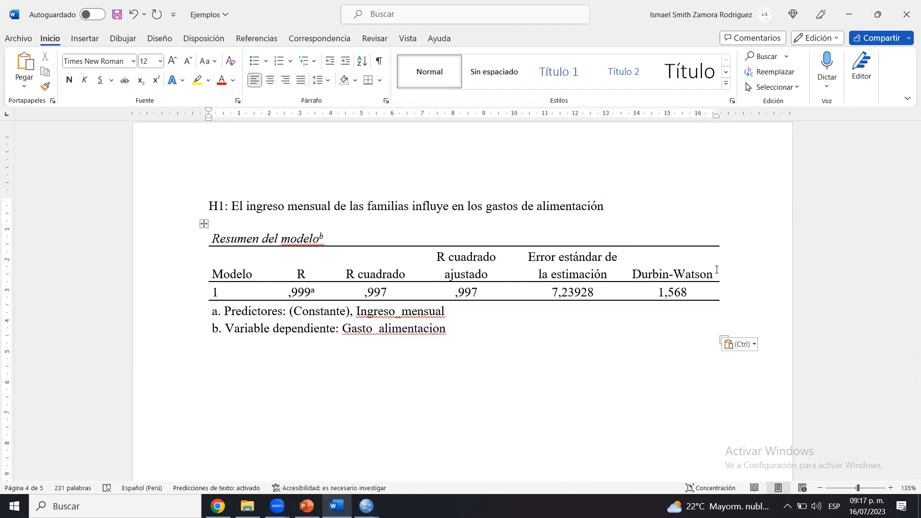
Switch to the SPSS output viewer and copy the ANOVA table of the regression.
mouse_move(366, 506)
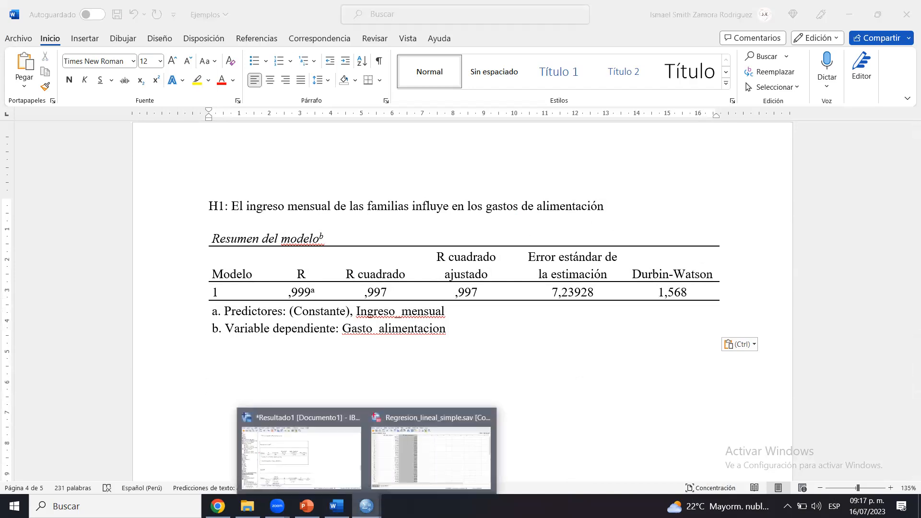
click(330, 462)
click(409, 369)
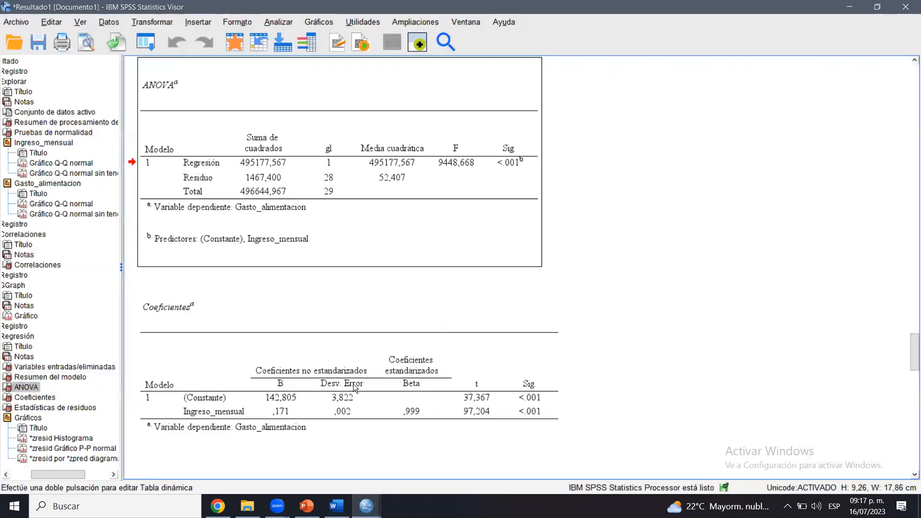
right_click(345, 163)
click(367, 191)
Paste the ANOVA table into the Word document below the model summary and remove an extra blank line above it.
click(336, 506)
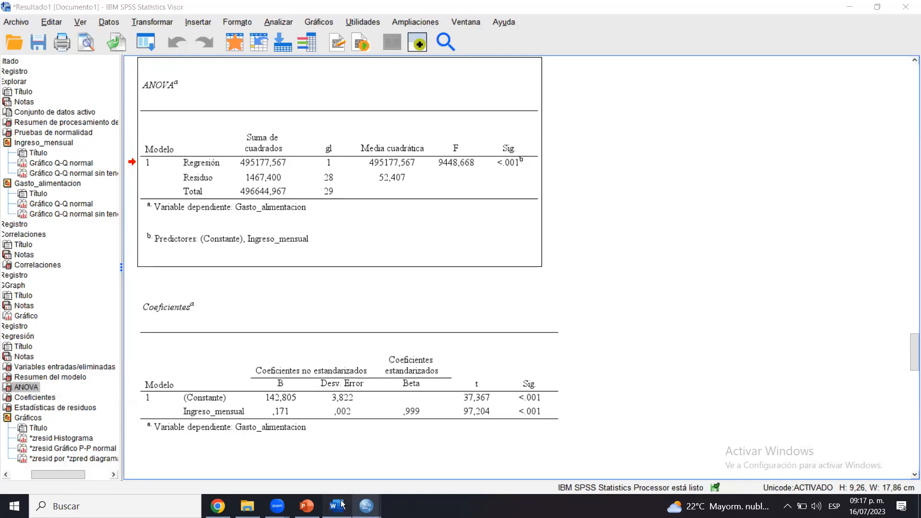
key(ctrl+v)
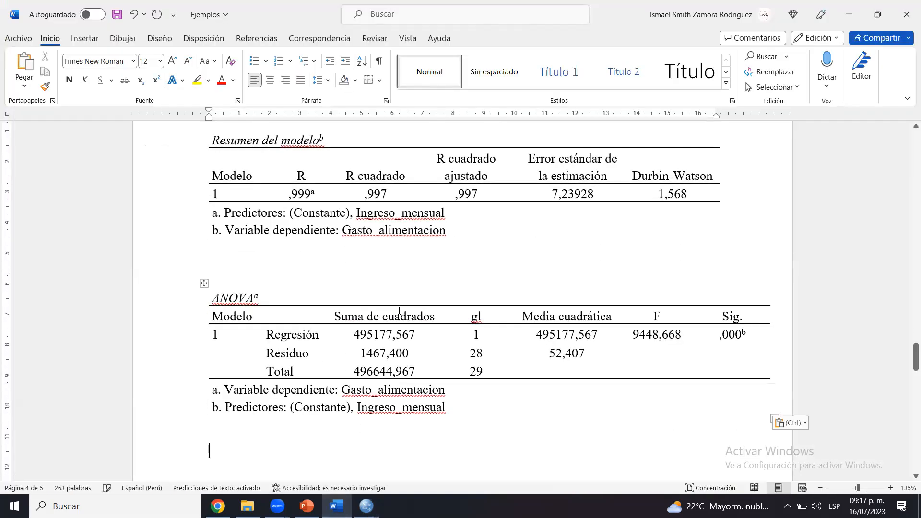
click(333, 278)
key(BackSpace)
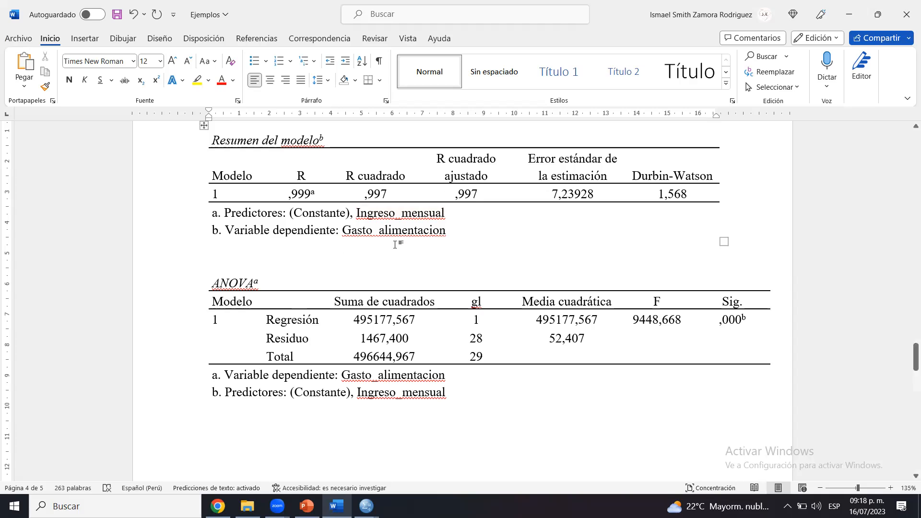
Save the Ejemplos document with both regression tables in it.
drag(356, 230, 408, 175)
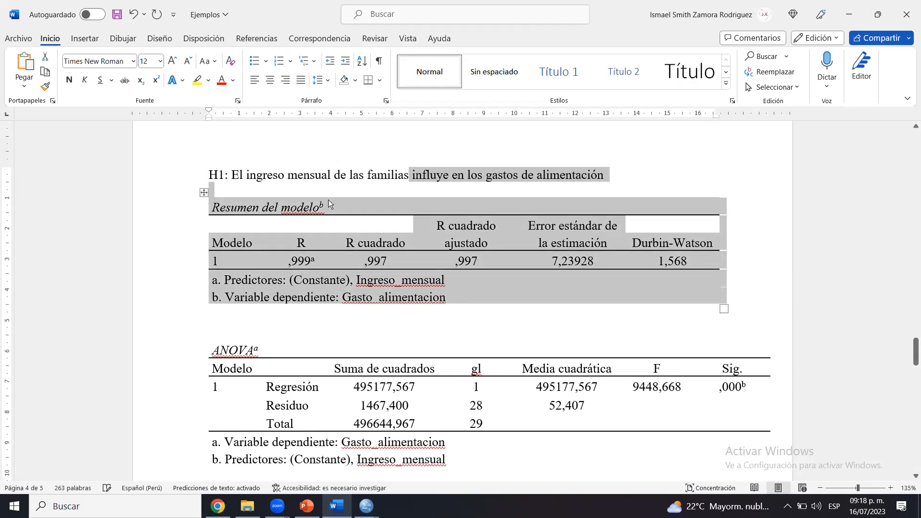
click(335, 207)
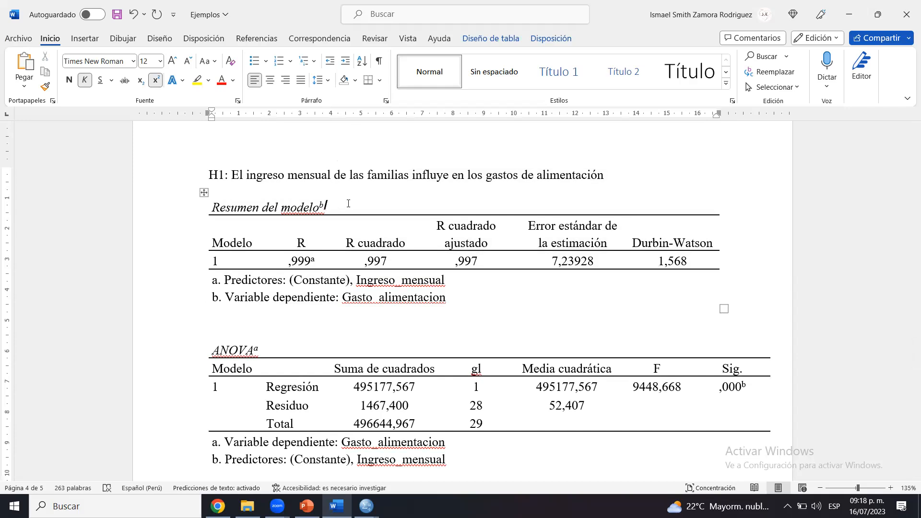
click(348, 203)
click(280, 316)
key(ctrl+s)
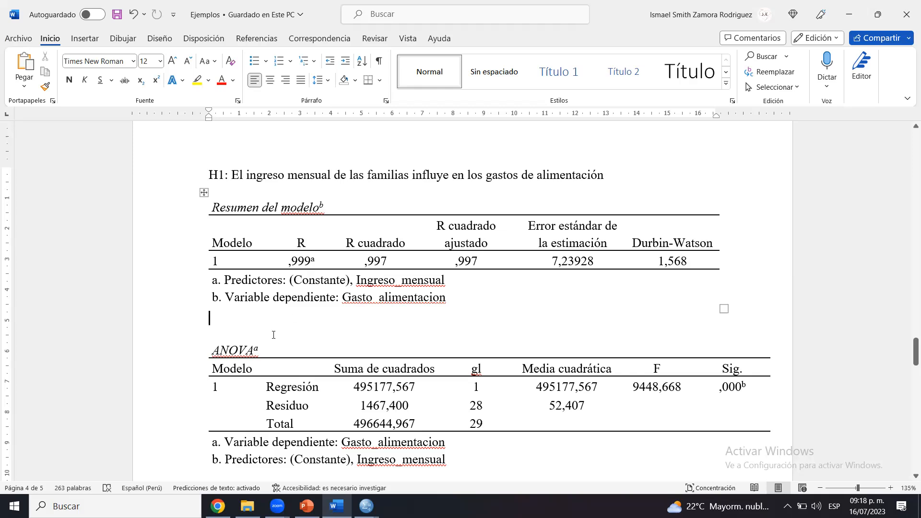
Add a blank line between the Resumen del modelo and ANOVA tables for the interpretation text.
key(Return)
key(Up)
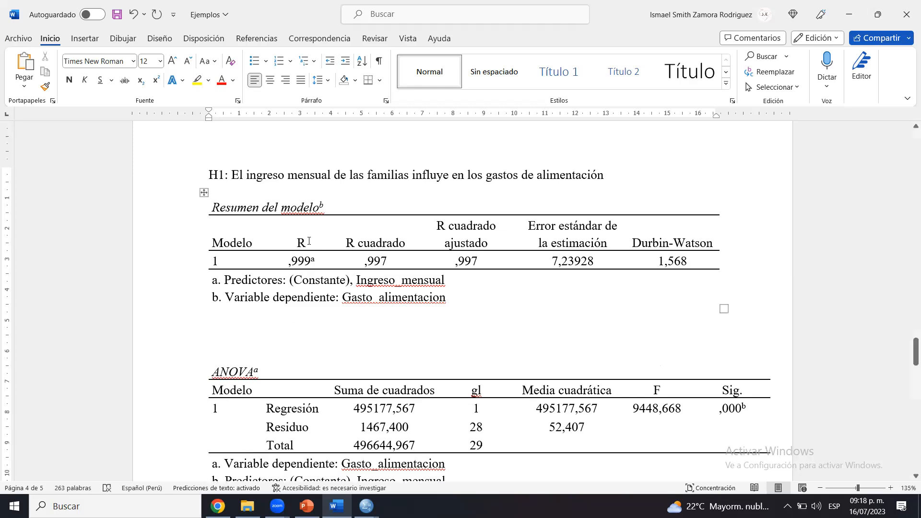
click(302, 249)
click(289, 316)
click(289, 317)
Write "Existe correlación entre la variable ingreso mensual y los gastos de alimentación" directly below the Resumen del modelo table.
text(Existe)
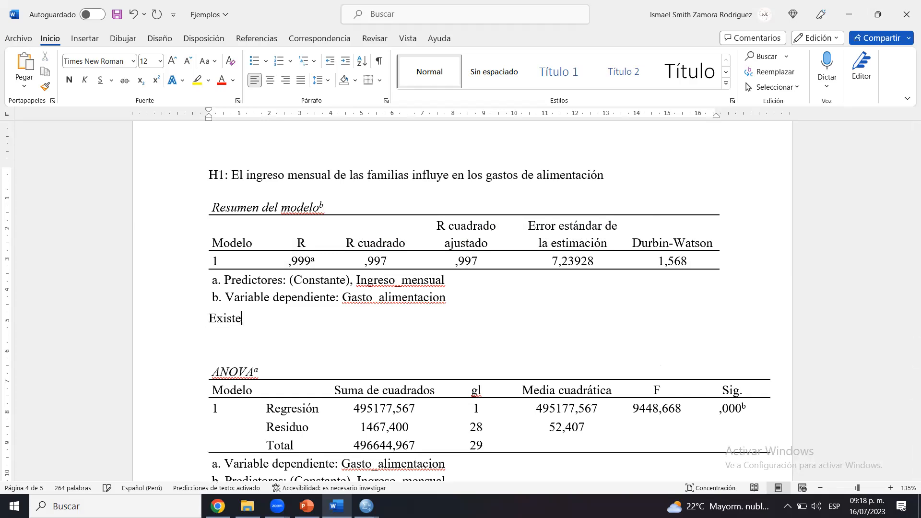
text( correlación entr)
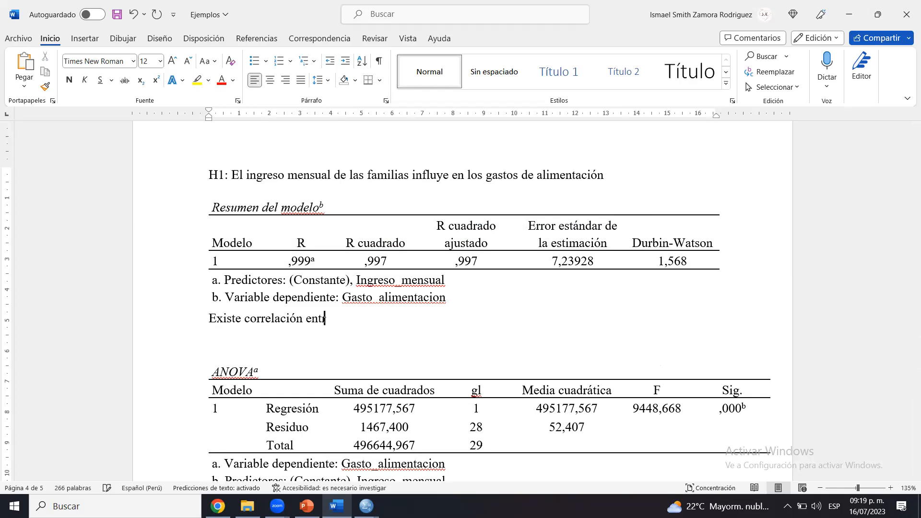
text(e la variable ingreso mensual)
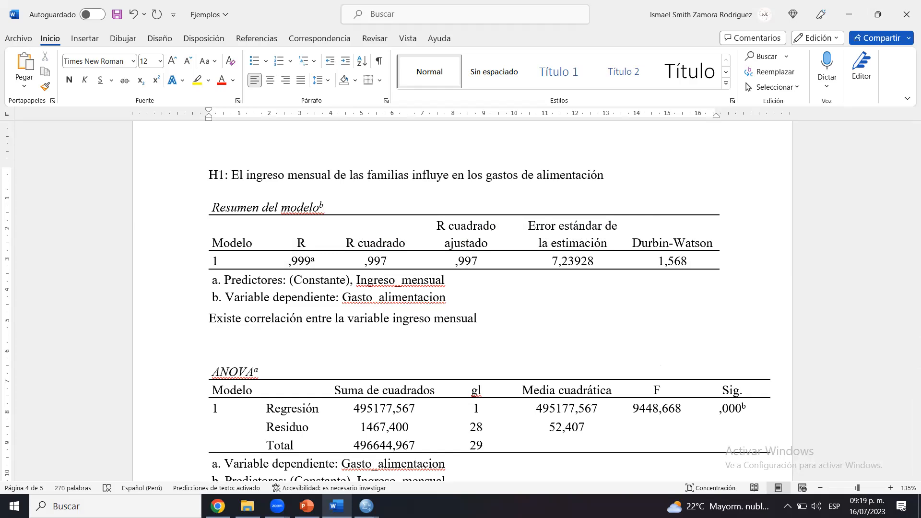
text( y los ga)
key(BackSpace)
key(BackSpace)
text(los gastos de alimentaci)
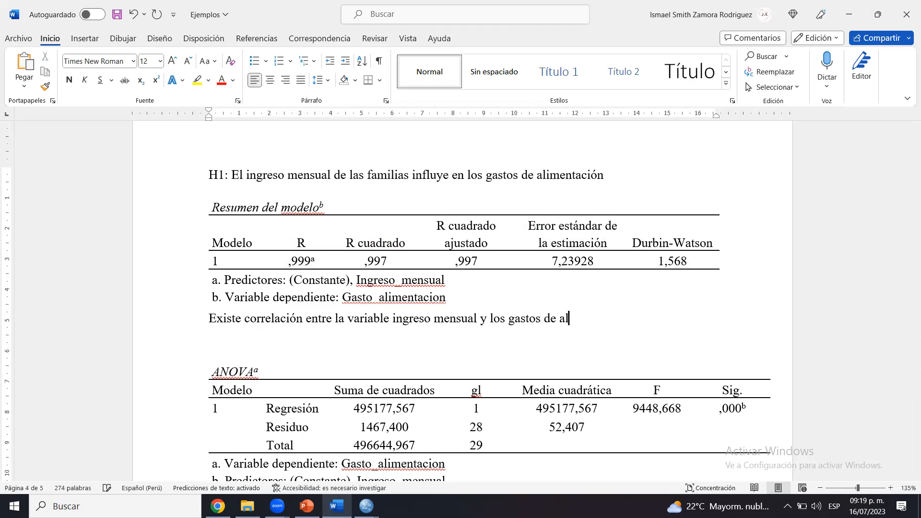
text(ón)
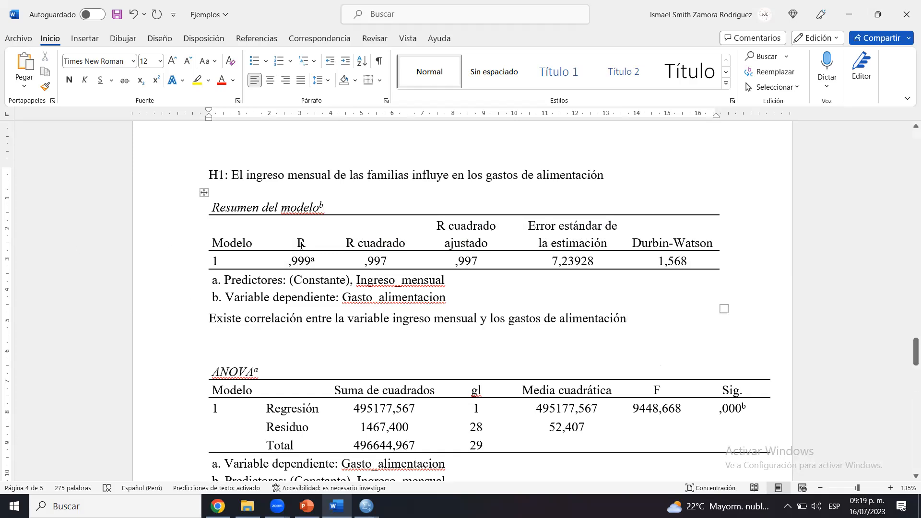
Continue the interpretation sentence with "esto se sabe por el valor r".
drag(290, 259, 318, 258)
click(319, 258)
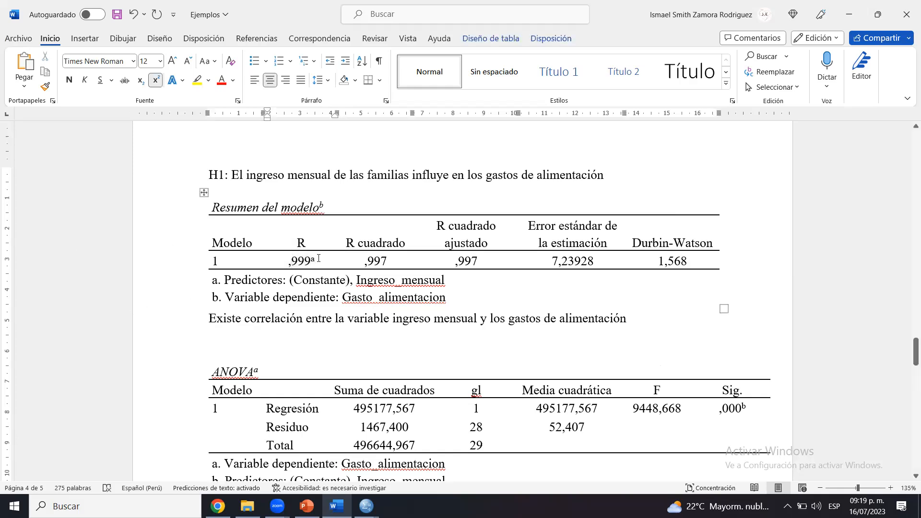
click(687, 318)
text(e)
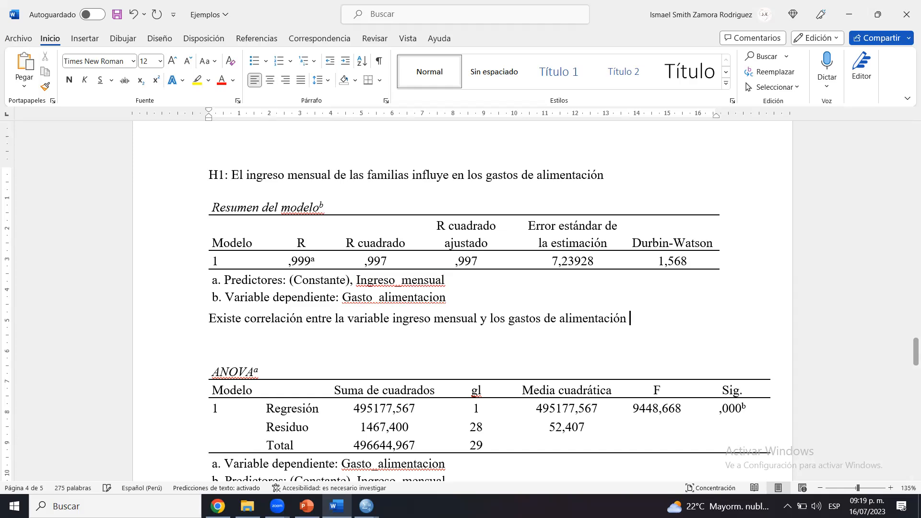
text(sto se sab)
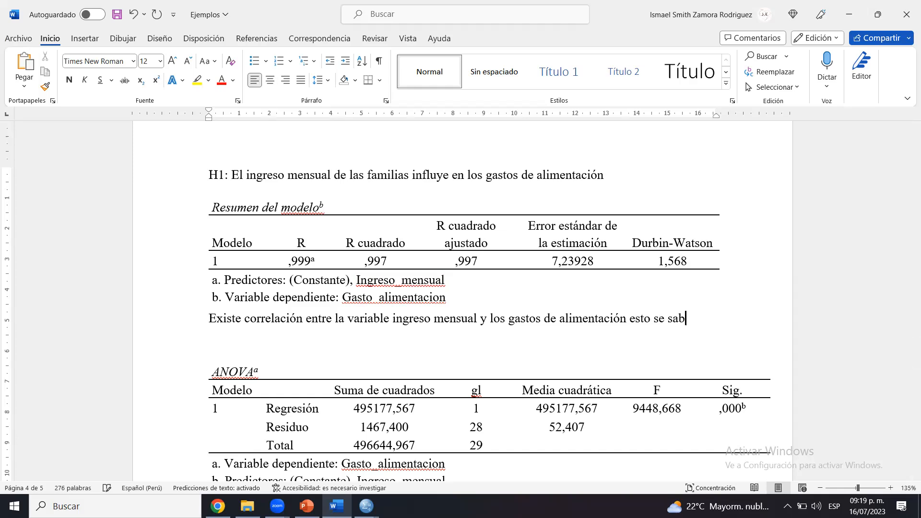
text(e po)
text(valor )
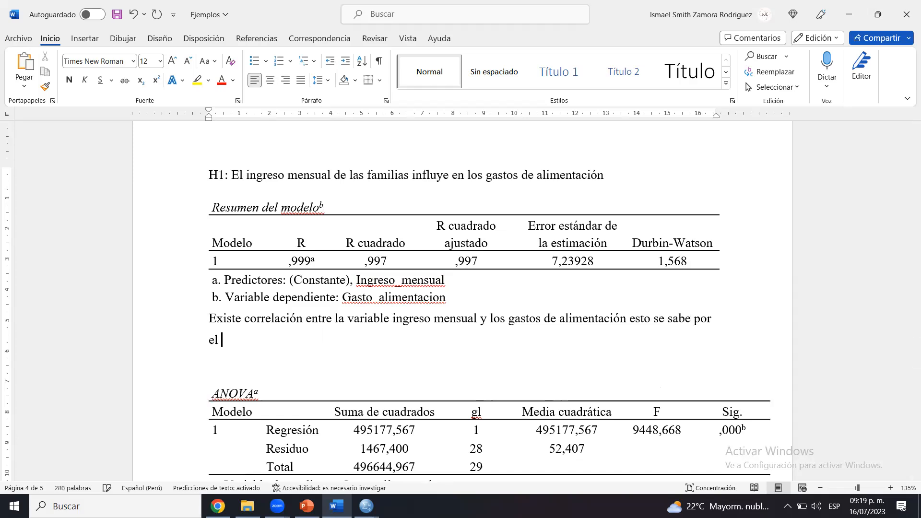
text(r)
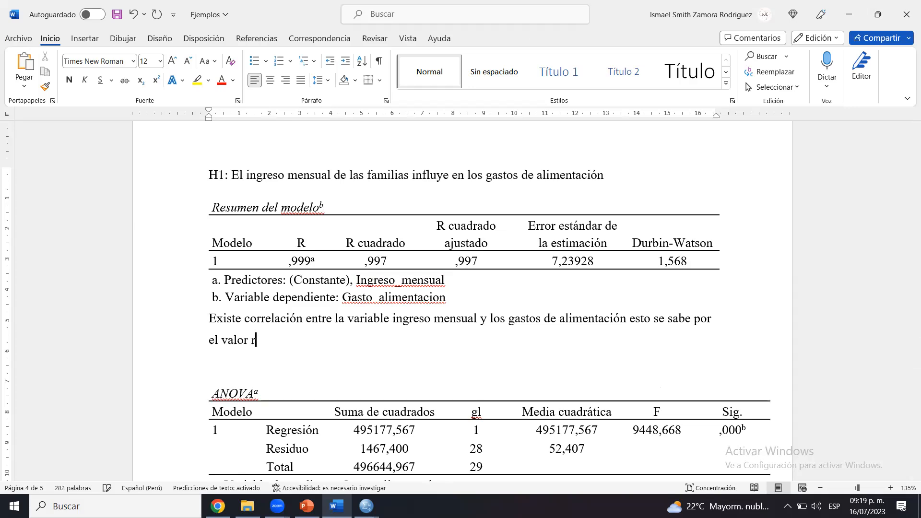
Complete the sentence with "=0.999, esto significa, mientras uno gane más mayores serán los gastos de alimentación." and save the document.
text(=0.999, esto sig)
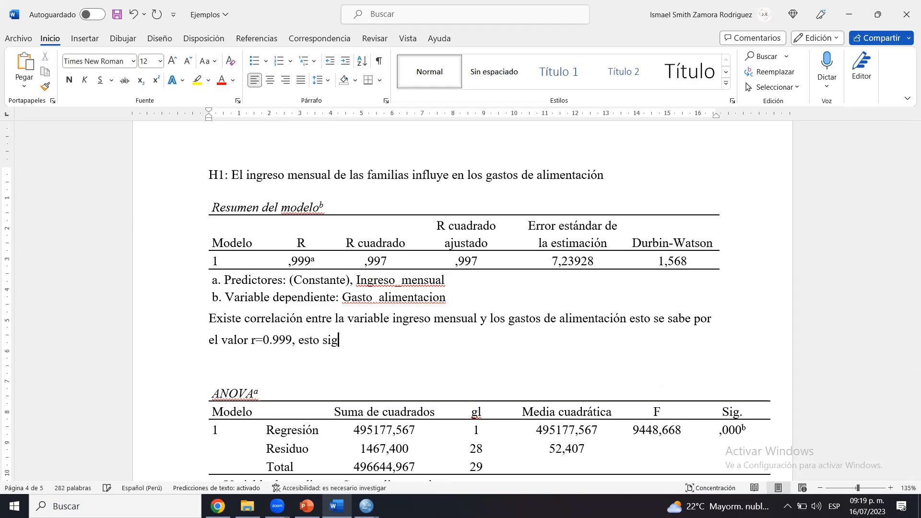
text(nifica,)
text(mientras uno )
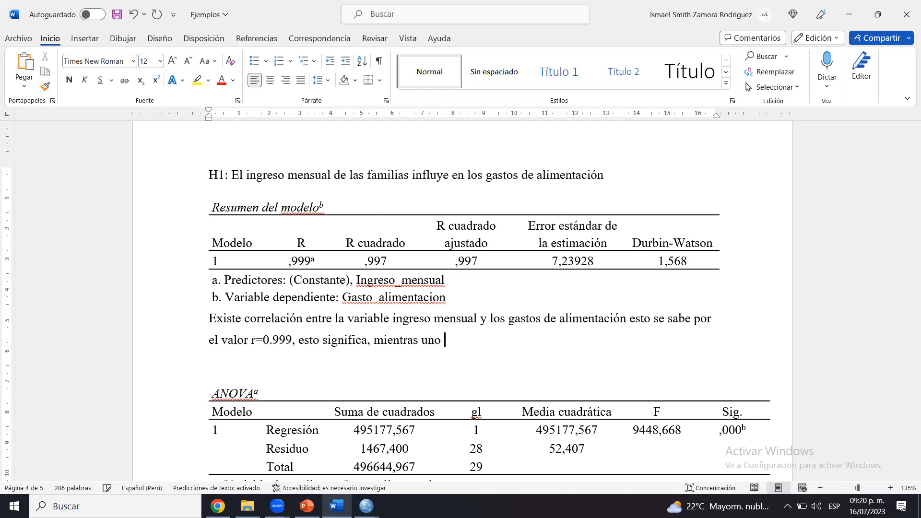
text(gane más mayores serán los gastos de alimentación.)
key(ctrl+s)
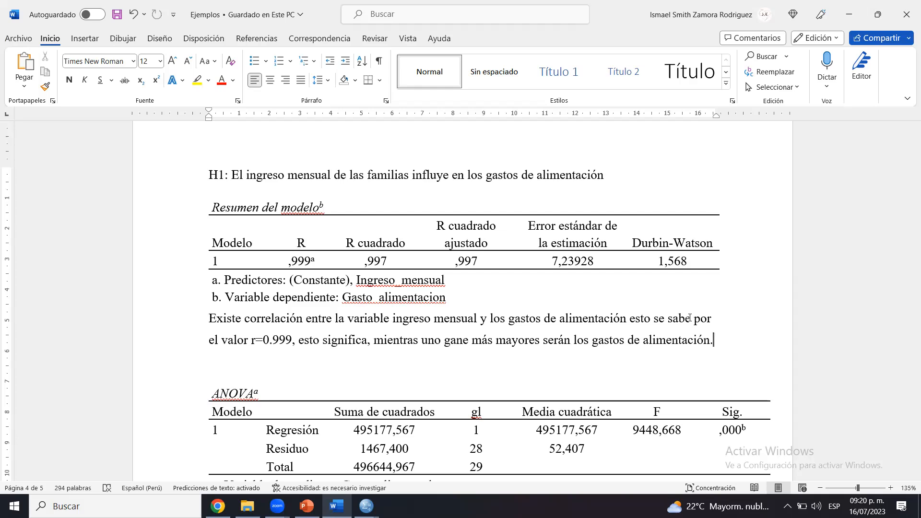
Emphasize the R cuadrado heading and its value in the Resumen del modelo table with 16 pt bold text.
key(ctrl+s)
click(315, 260)
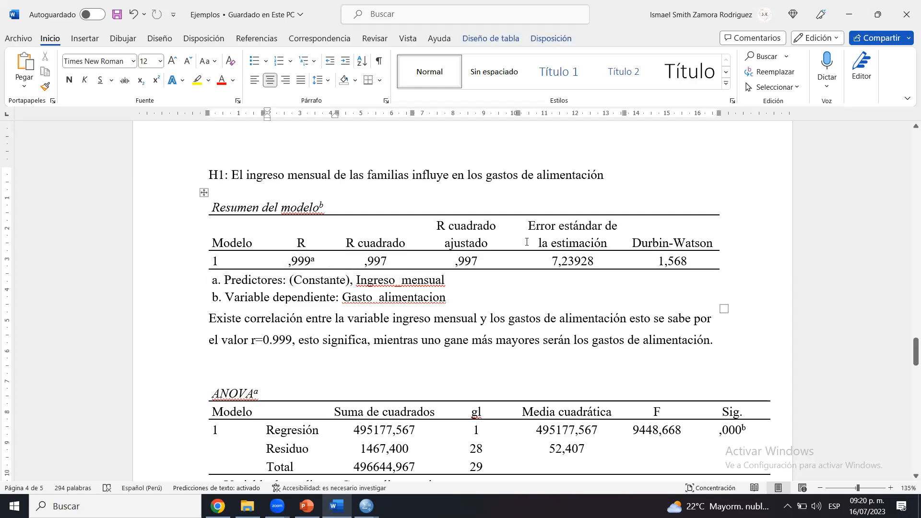
click(700, 243)
click(395, 261)
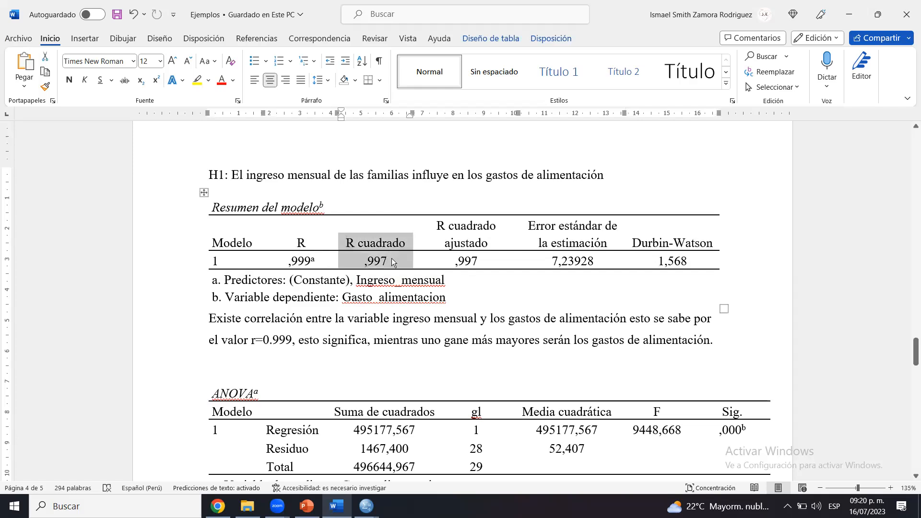
click(478, 261)
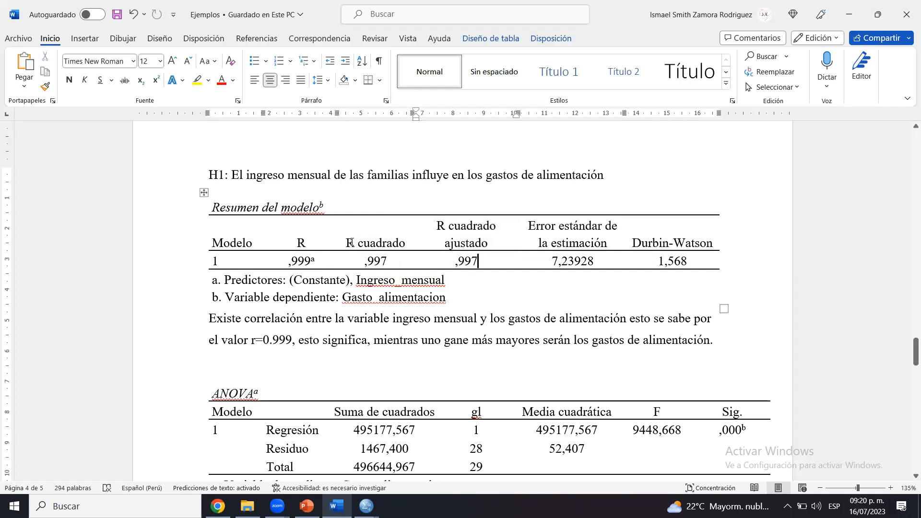
drag(387, 257, 379, 229)
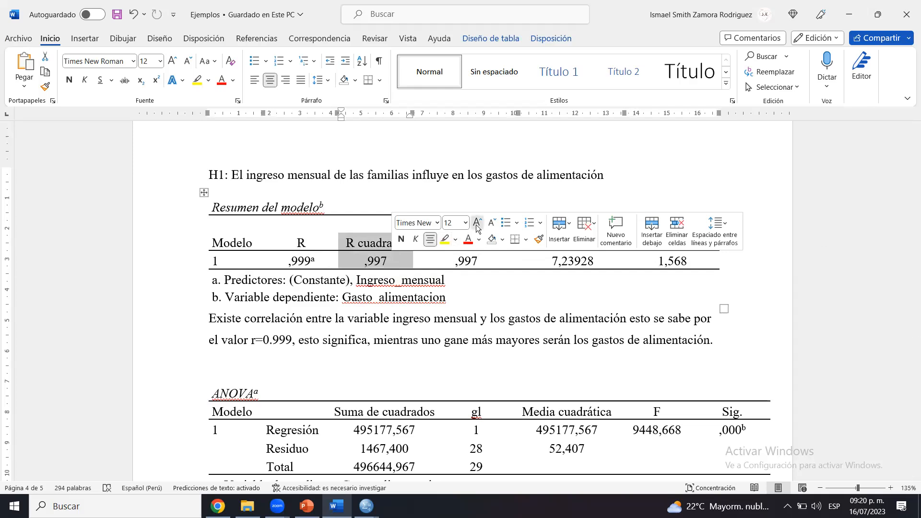
click(477, 222)
click(477, 222)
click(401, 238)
click(439, 287)
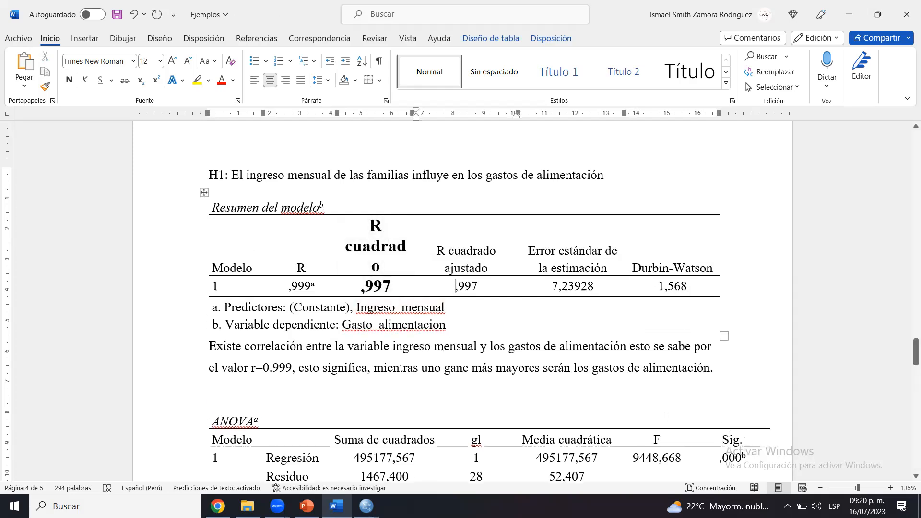
Start a new line after the correlation interpretation with "Además, se evidencia que el ingreso influye".
click(734, 377)
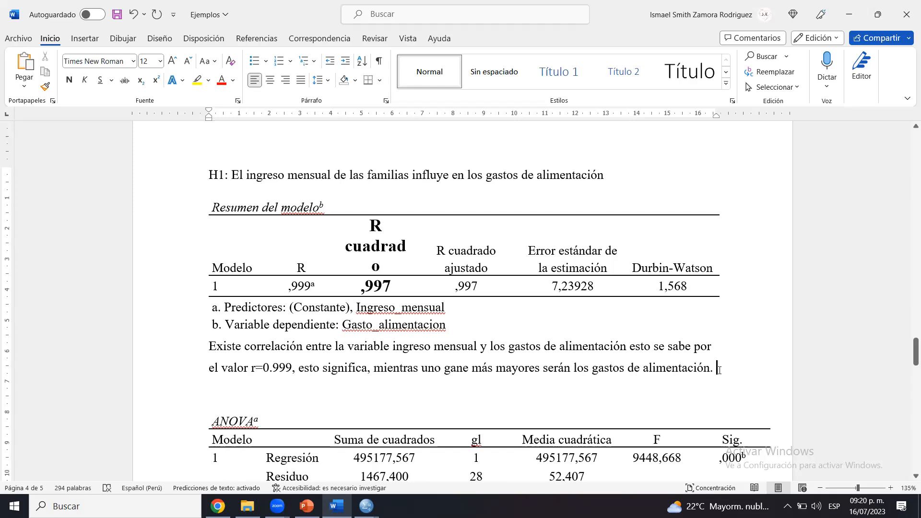
key(Return)
text(Además,)
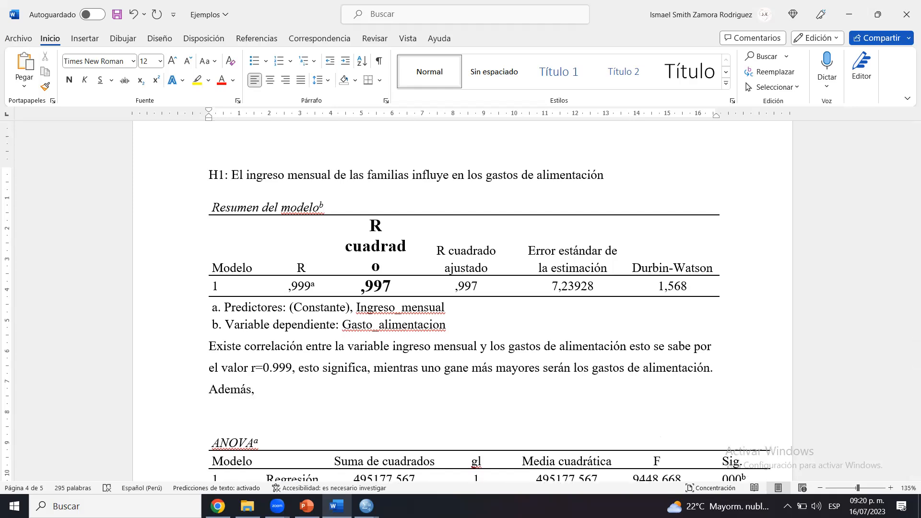
text( se evidencia)
key(BackSpace)
key(BackSpace)
text(ia que)
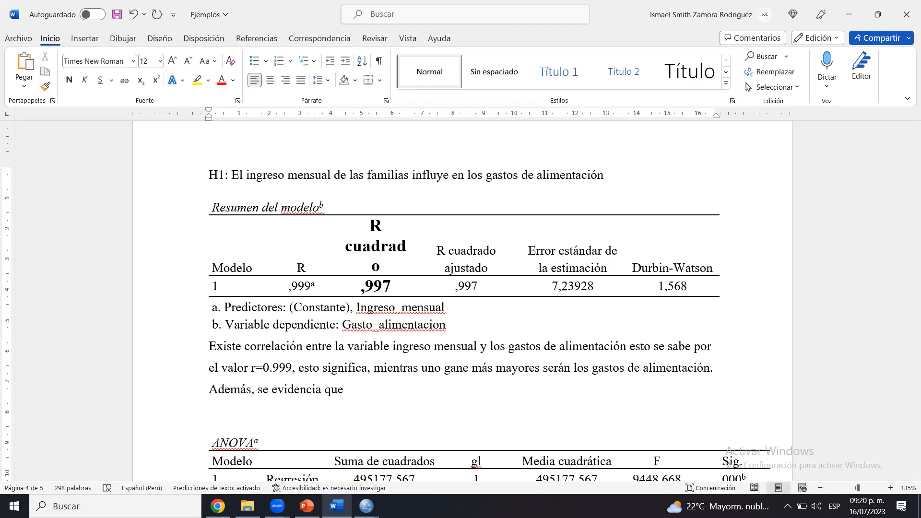
text( el ingreso influye )
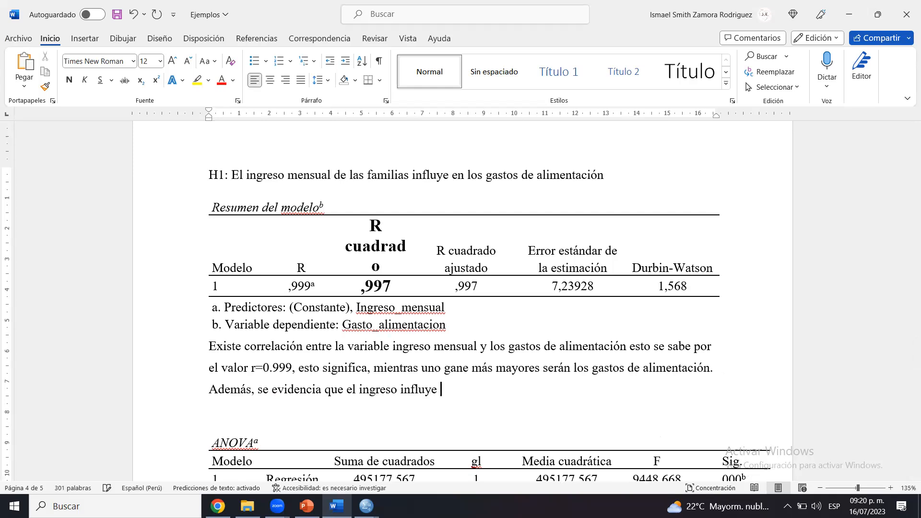
Continue the sentence with the R cuadrado percentage, "en 99.7 %".
text(en 99.7)
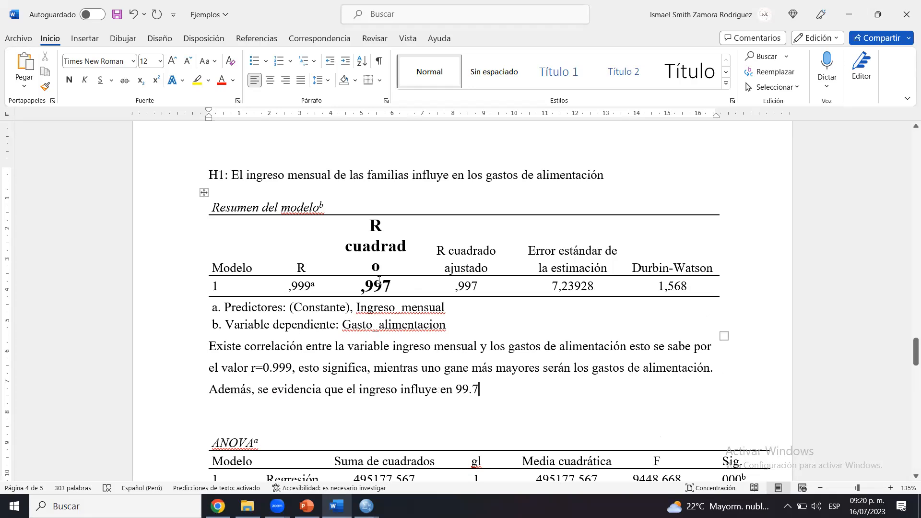
double_click(361, 287)
click(391, 287)
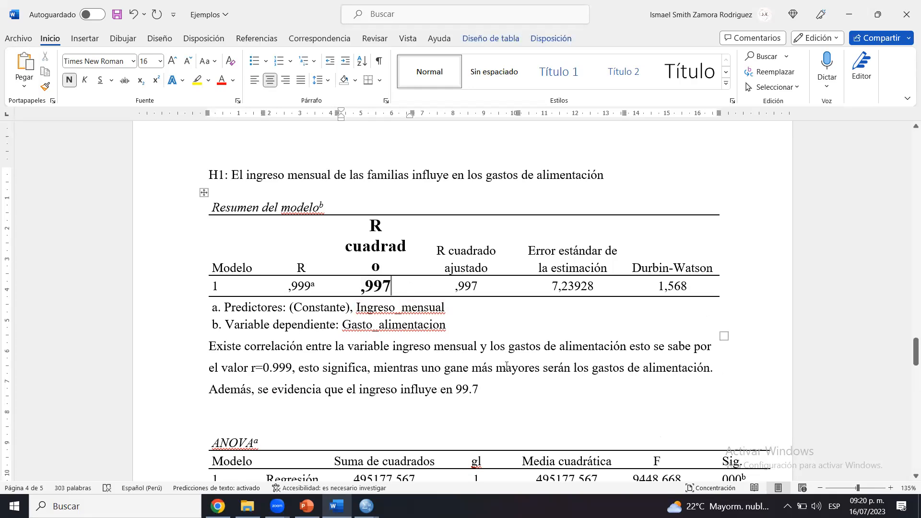
click(499, 392)
text(%)
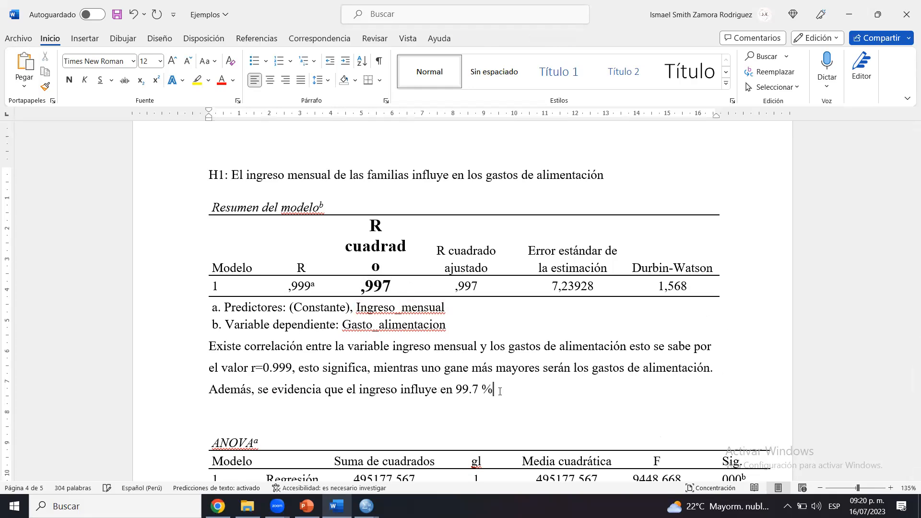
Complete the sentence with "de la variabilidad de los gastos de alimentación." and save the document.
text( de a)
key(BackSpace)
key(BackSpace)
text(la vr)
key(BackSpace)
text(ariabil)
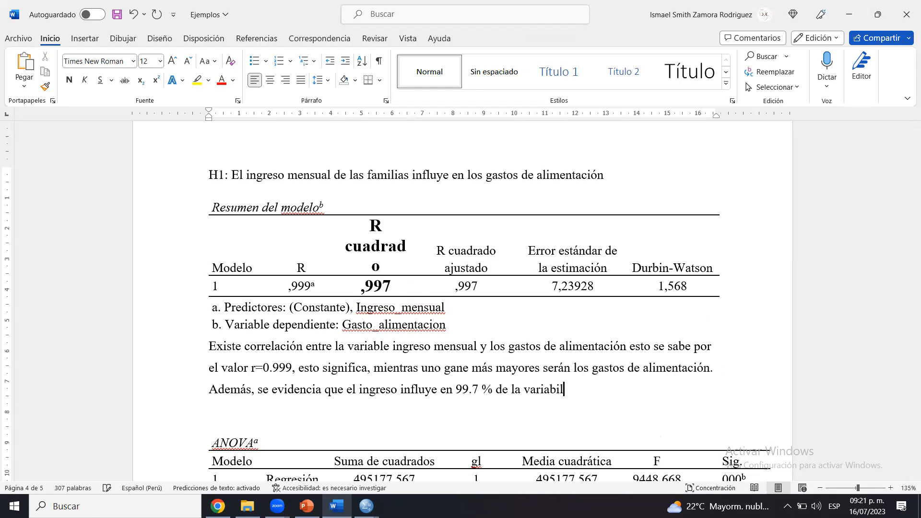
text(idad de los ga)
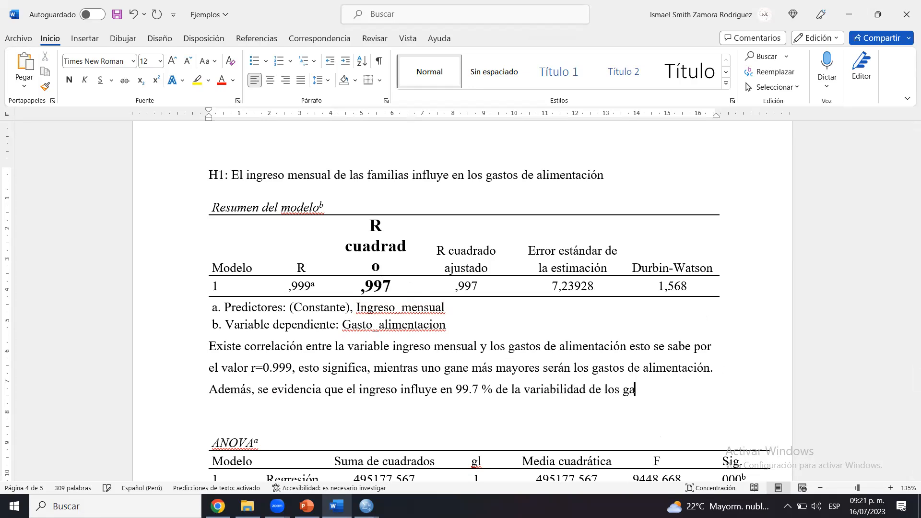
text(stos de alimen)
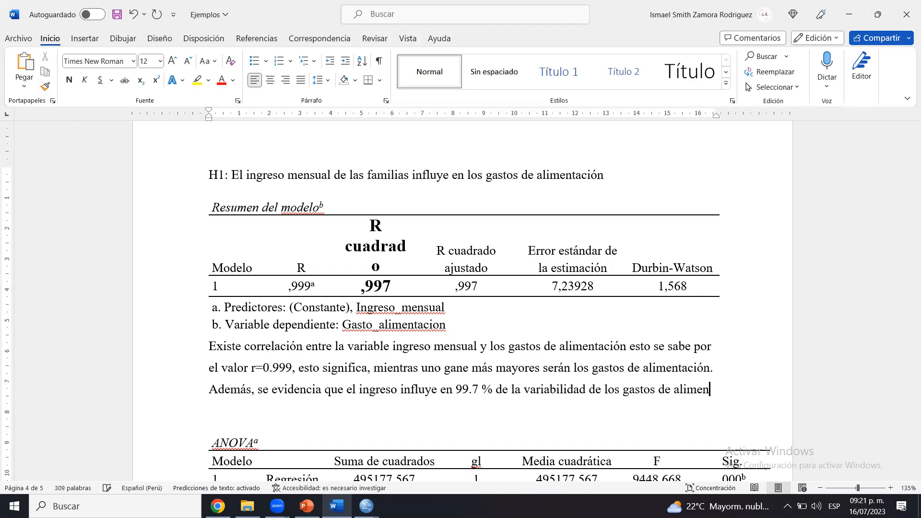
text(tación.)
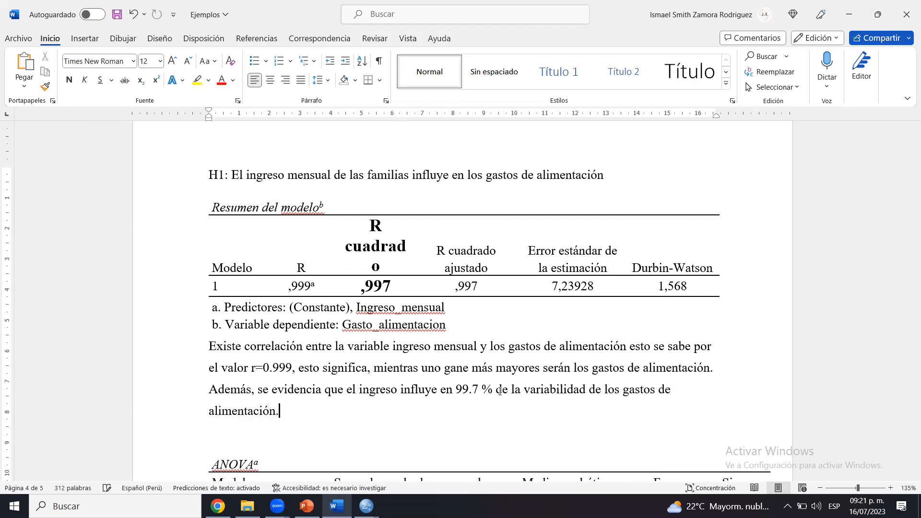
key(ctrl+s)
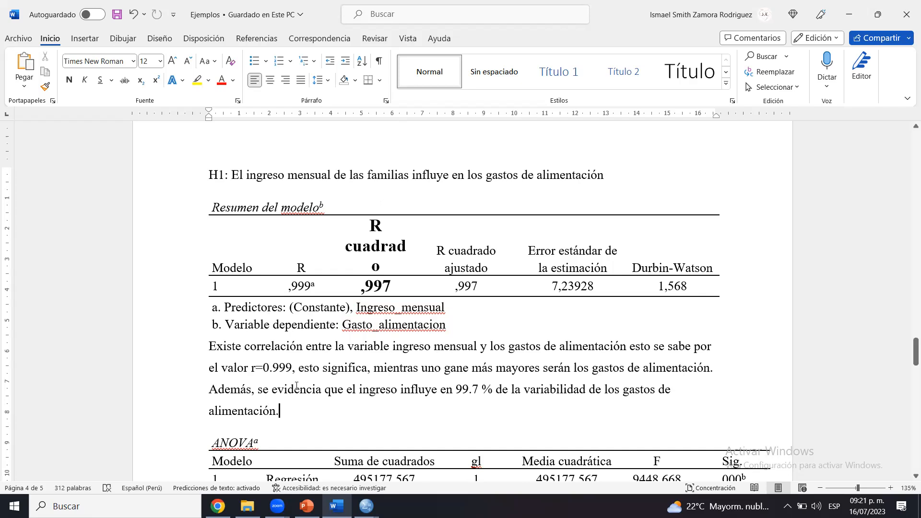
Emphasize the Sig. heading and the value below it in the ANOVA table with 18 pt bold text.
drag(914, 351, 912, 361)
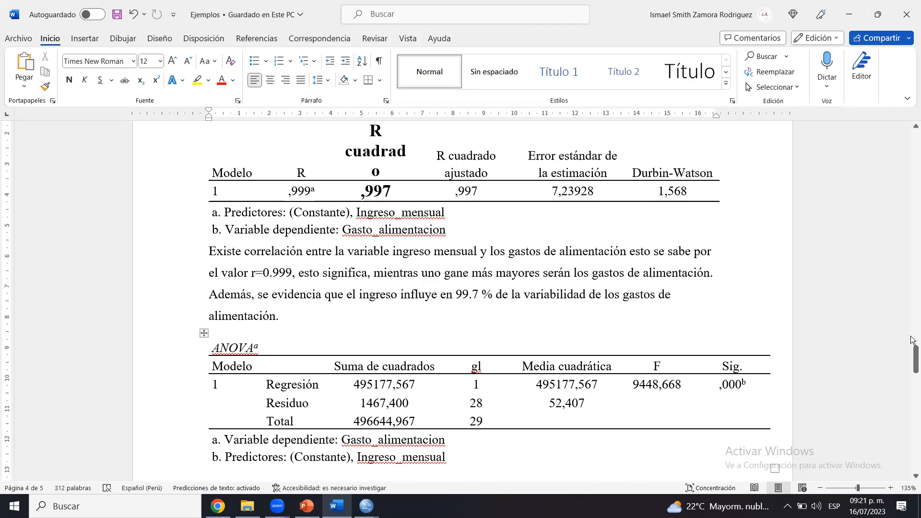
scroll(710, 347, down, 3)
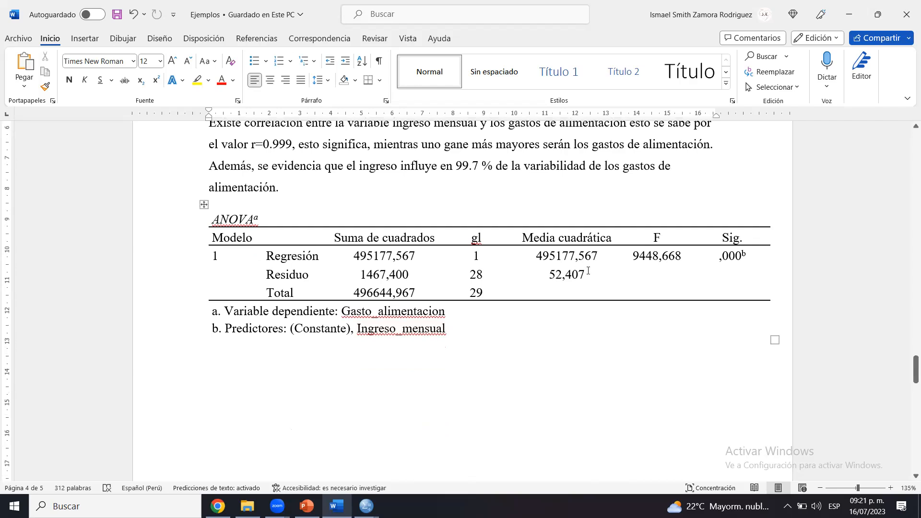
drag(714, 238, 754, 254)
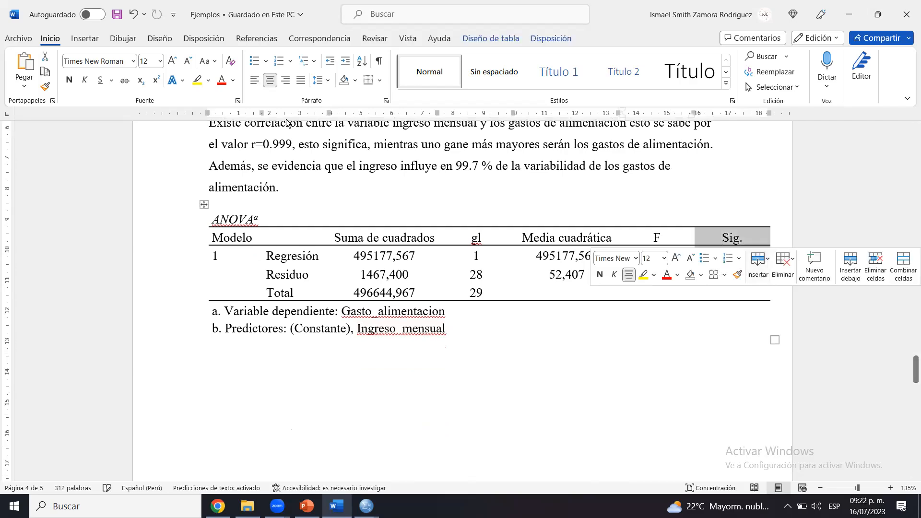
click(172, 61)
click(172, 61)
click(173, 61)
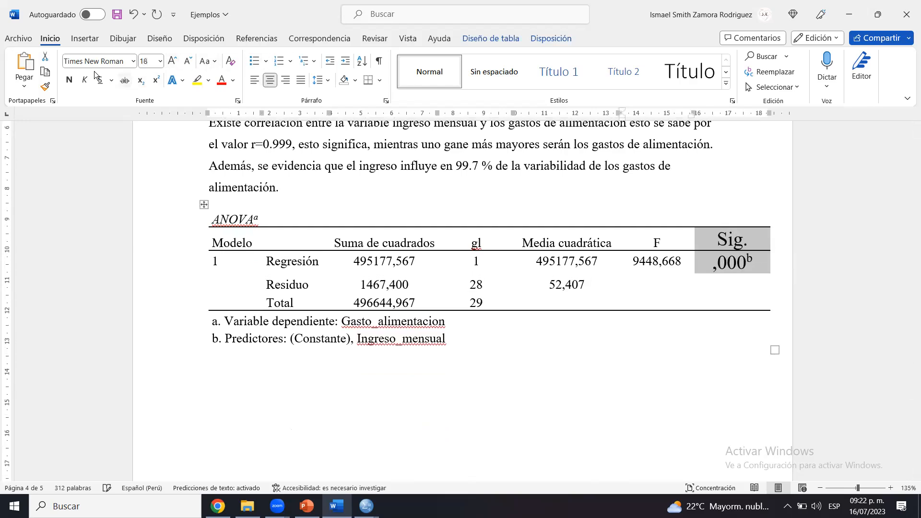
click(68, 80)
click(508, 350)
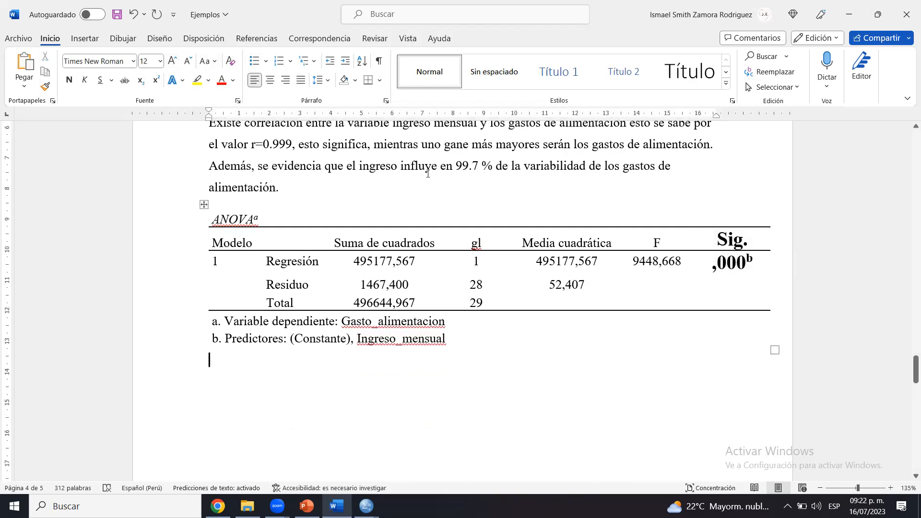
drag(280, 188, 216, 132)
click(216, 133)
click(338, 386)
click(207, 327)
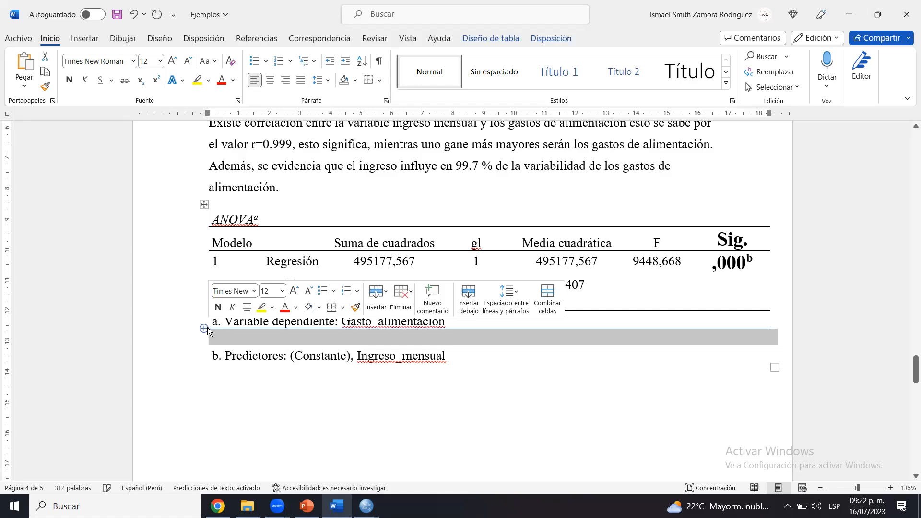
click(299, 372)
key(ctrl+z)
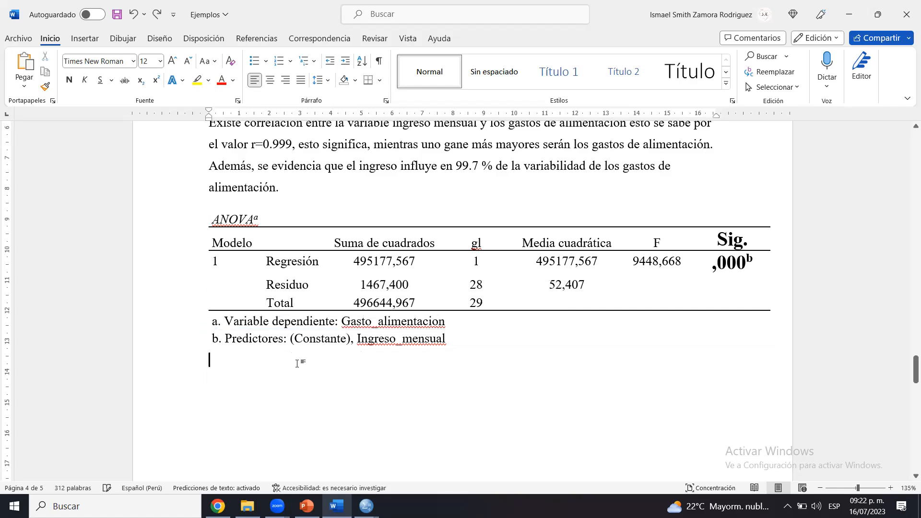
Begin the ANOVA interpretation directly below the table with "En vista que el valor p es 0.000".
text(E)
key(BackSpace)
text(En vi)
text(sat)
key(BackSpace)
key(BackSpace)
key(BackSpace)
text(sta que el)
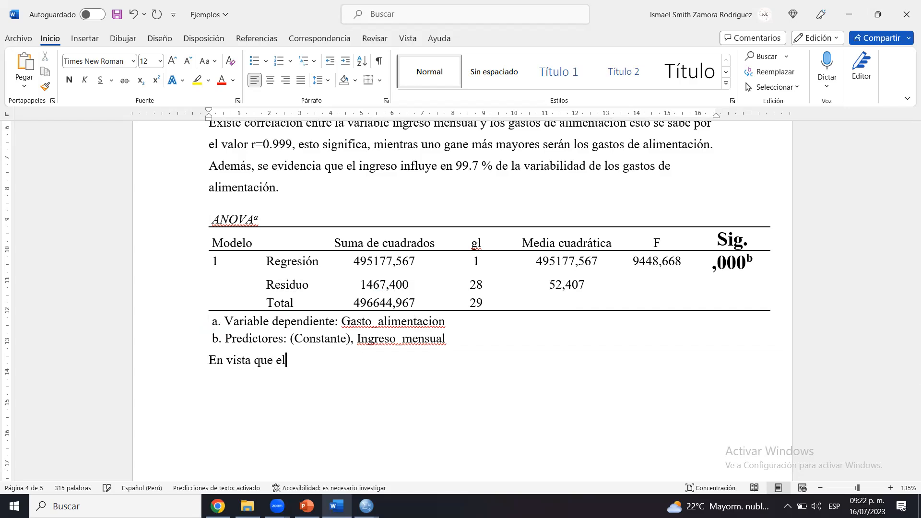
text( valor p es 0.000)
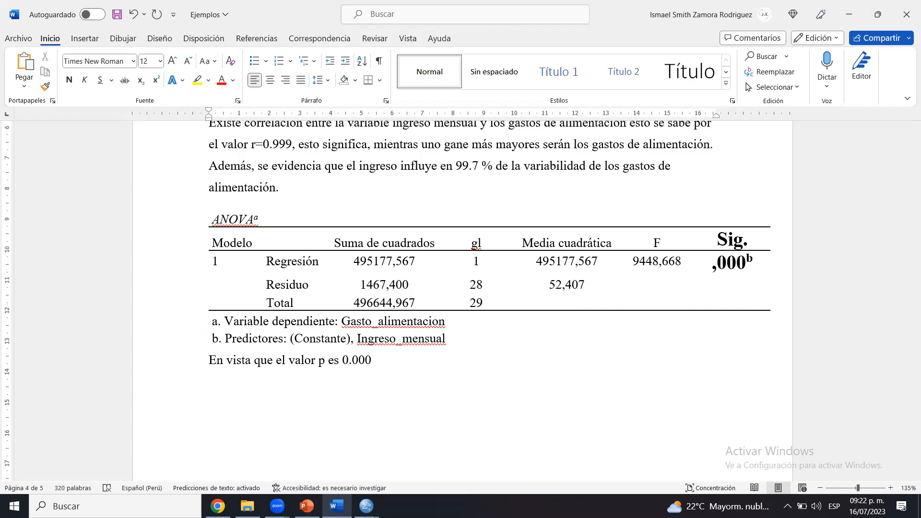
Continue the ANOVA interpretation with "se afirma que la influencia de".
text( se afirma que la influeni)
key(BackSpace)
text(cia)
text(de)
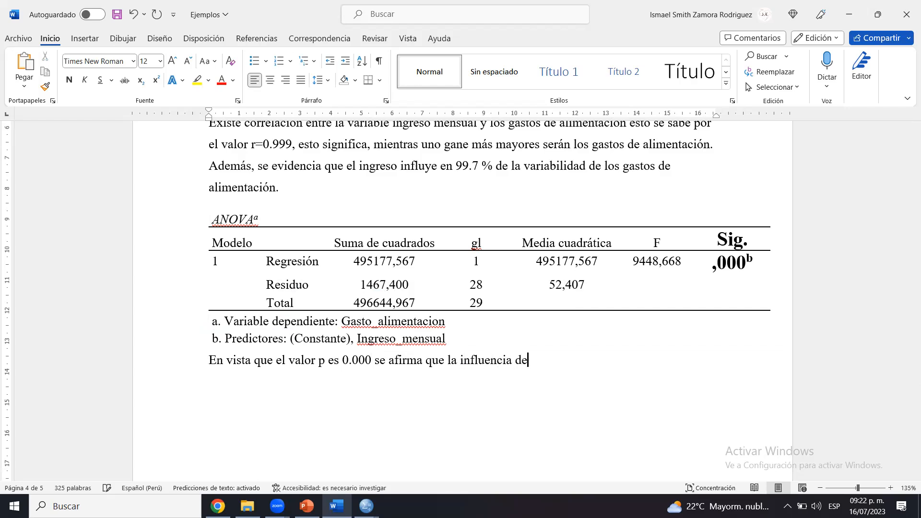
Complete the ANOVA interpretation with "la variable ingresos sobre la variable gastos de alimentación es significativa." and save the document.
text( la variable ingres)
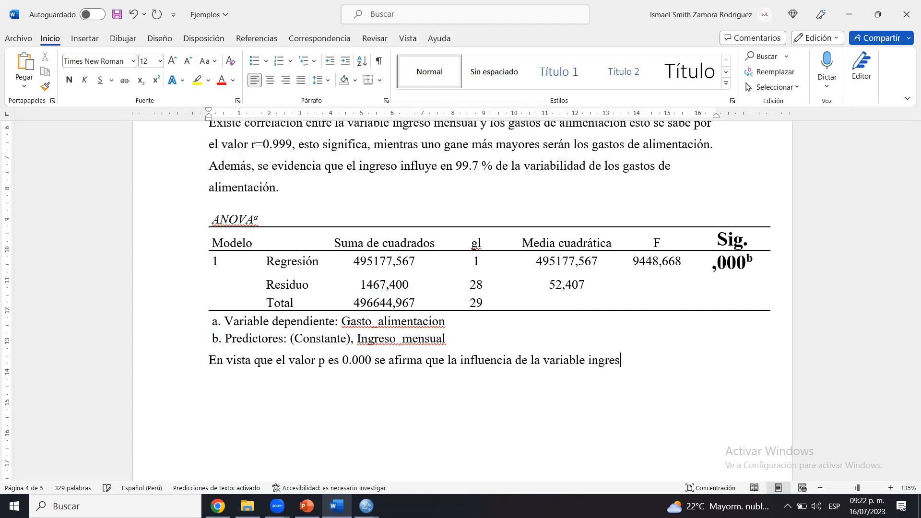
text(os sobre la variable)
key(BackSpace)
text(le gas)
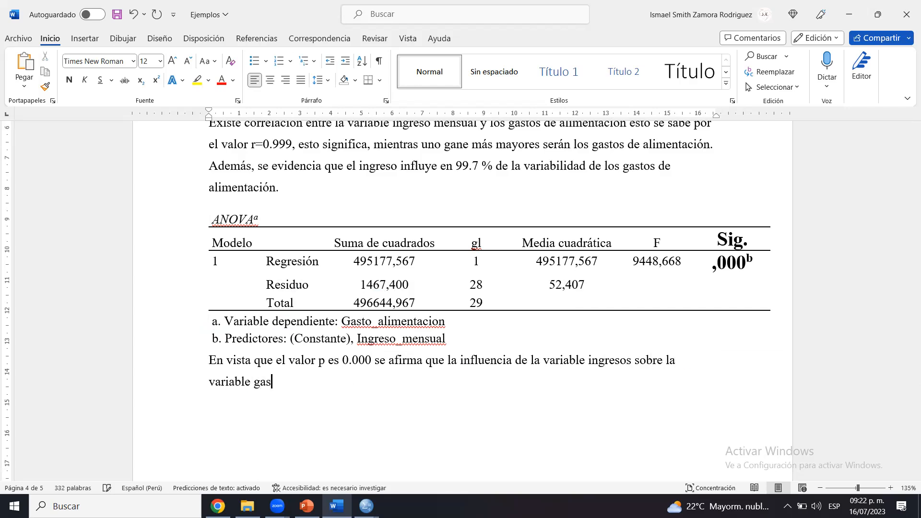
text(tos de alimentac)
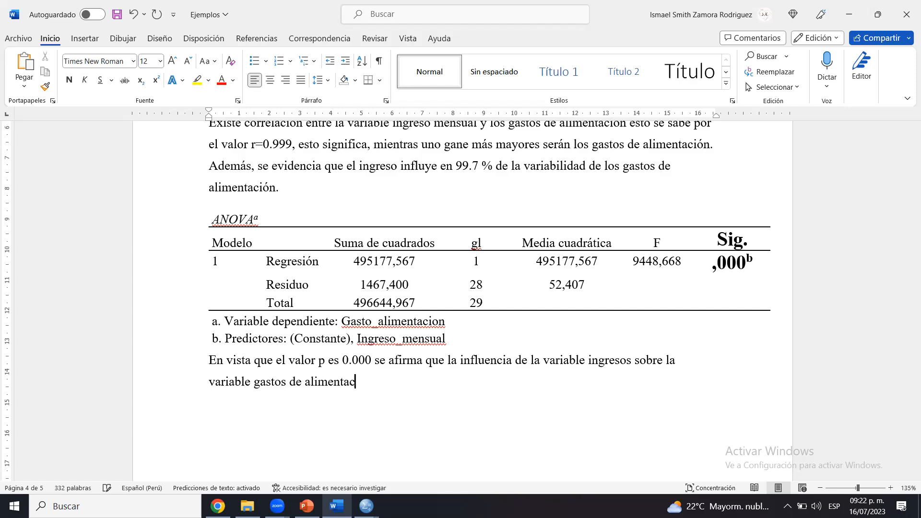
text(ión es significativa.)
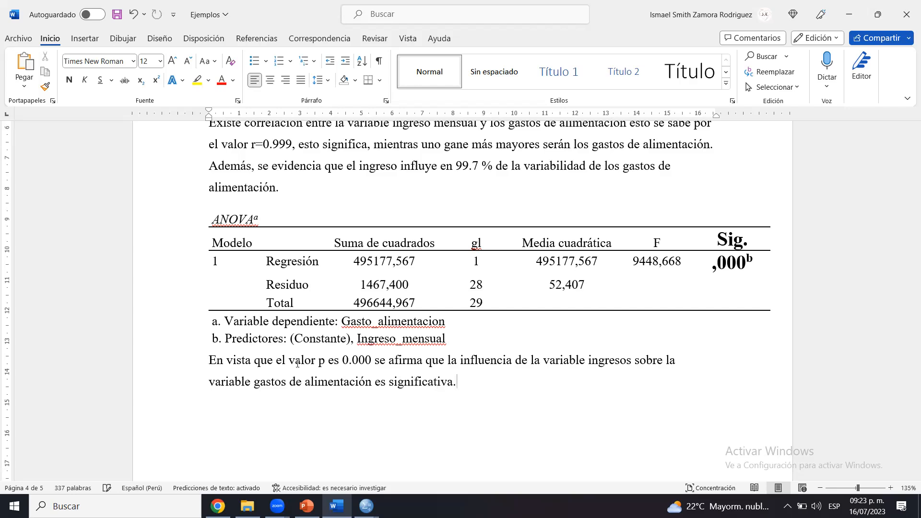
key(ctrl+s)
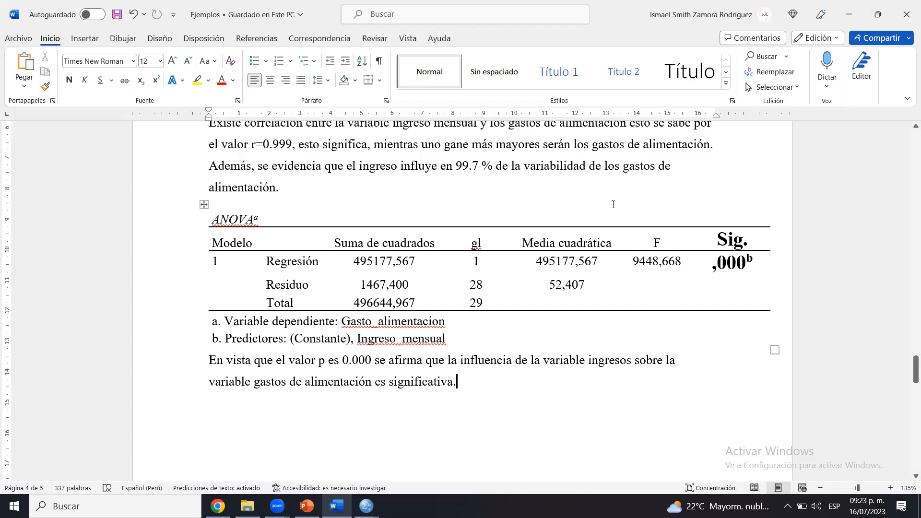
drag(733, 237, 759, 281)
click(760, 278)
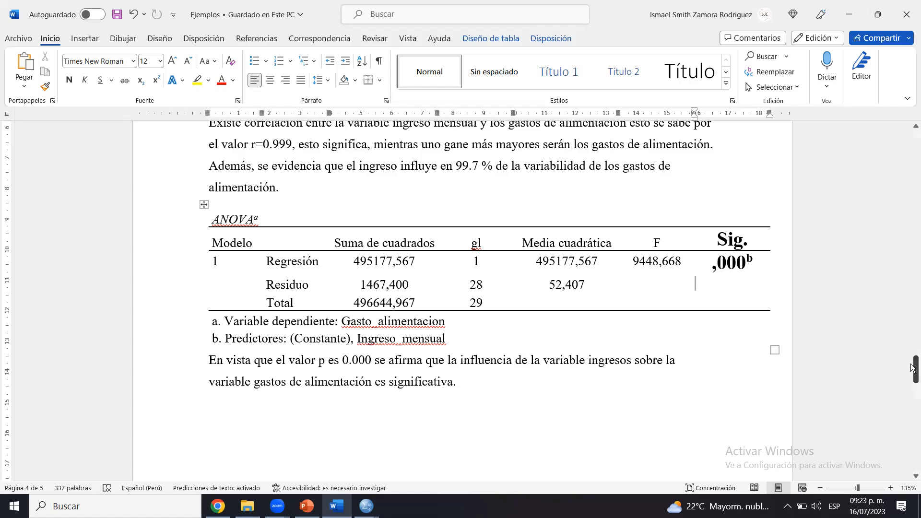
Switch to the SPSS output viewer and copy the Coeficientes table of the regression.
scroll(912, 343, down, 2)
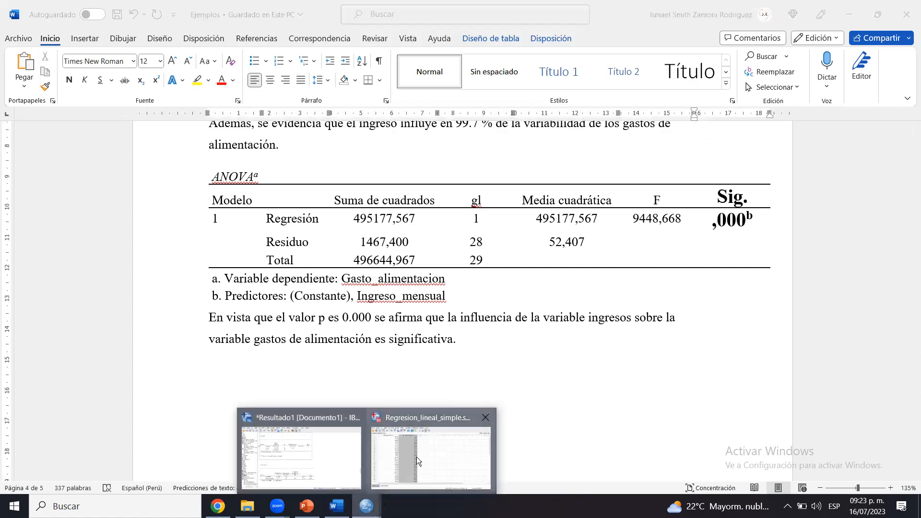
click(335, 467)
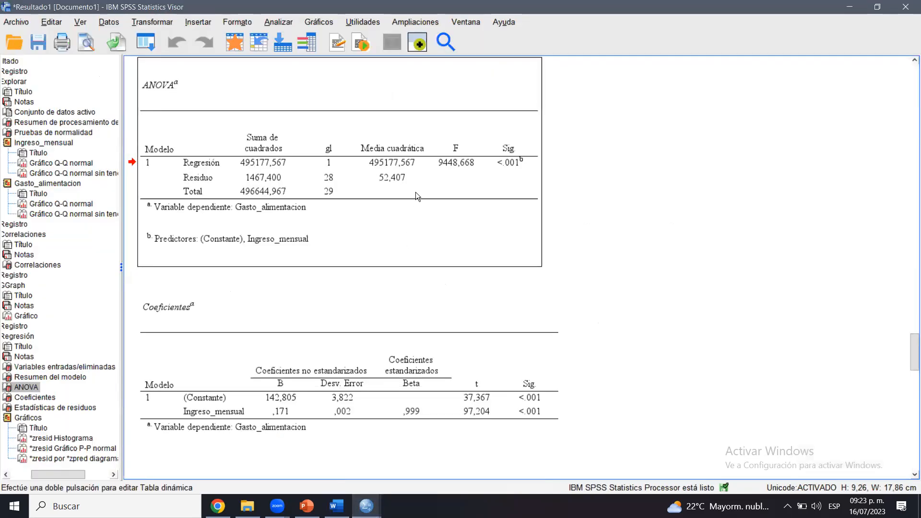
click(458, 307)
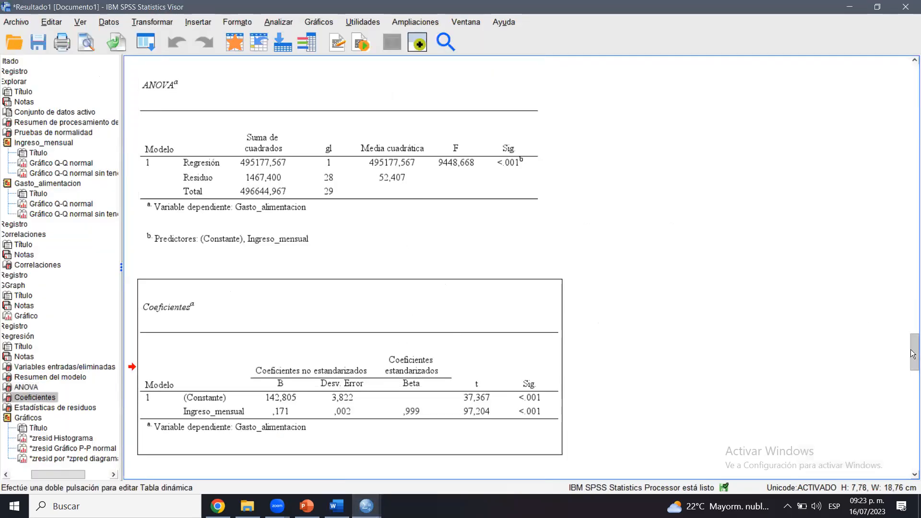
scroll(912, 355, down, 5)
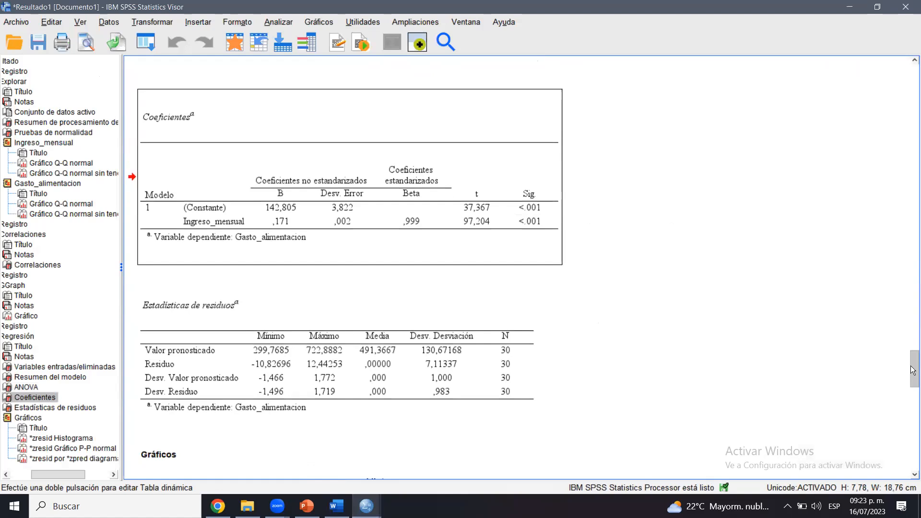
scroll(912, 369, down, 2)
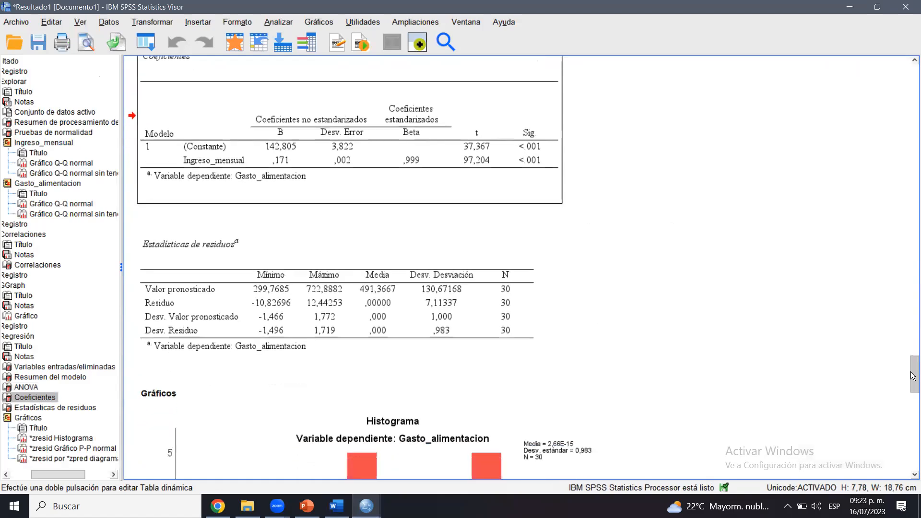
scroll(912, 369, up, 4)
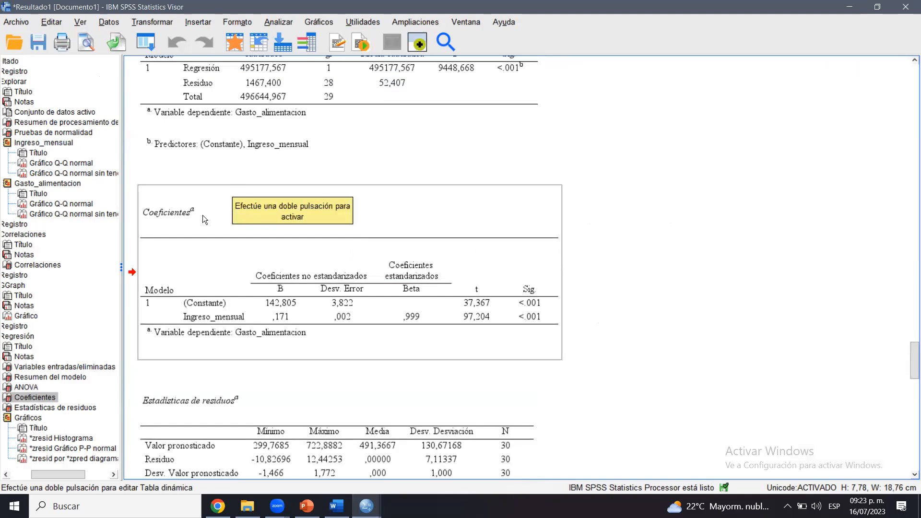
right_click(377, 249)
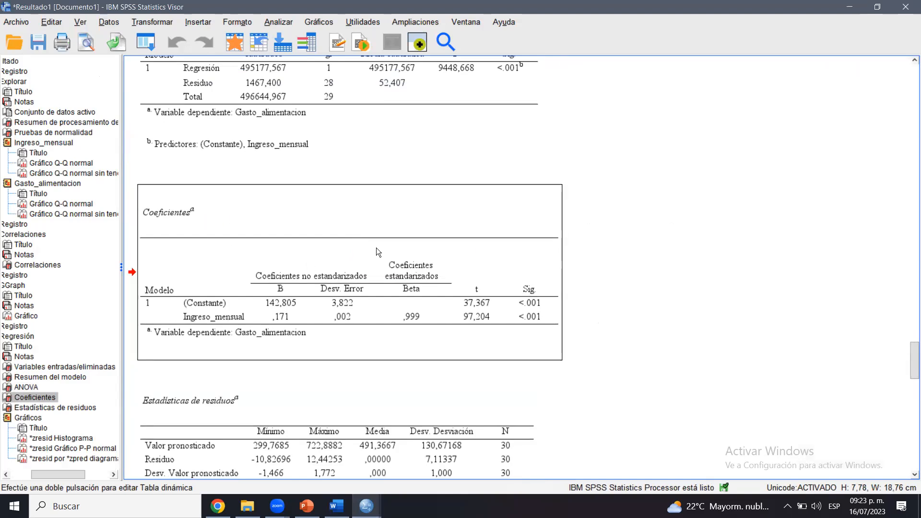
click(391, 274)
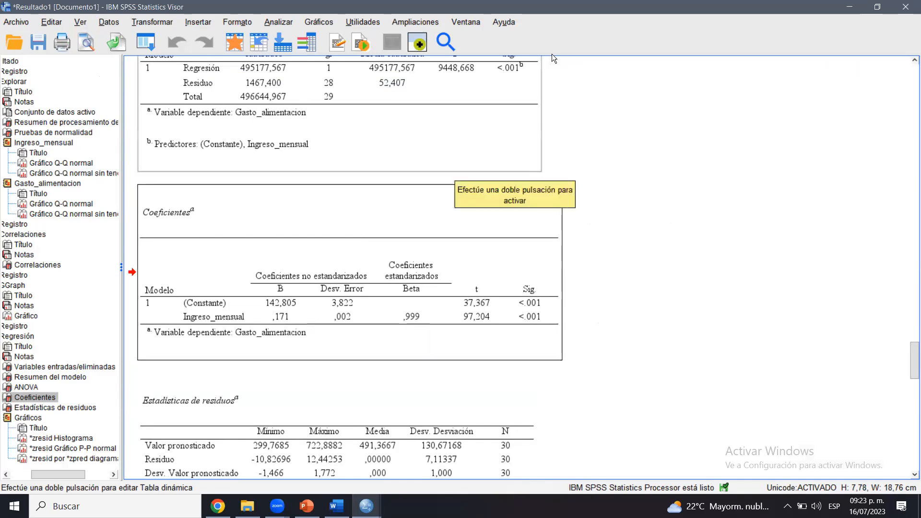
Mark the Ingreso_mensual row and circle the Sig. column of the Coeficientes table with the screen pen, then clear the markings.
key(ctrl+2)
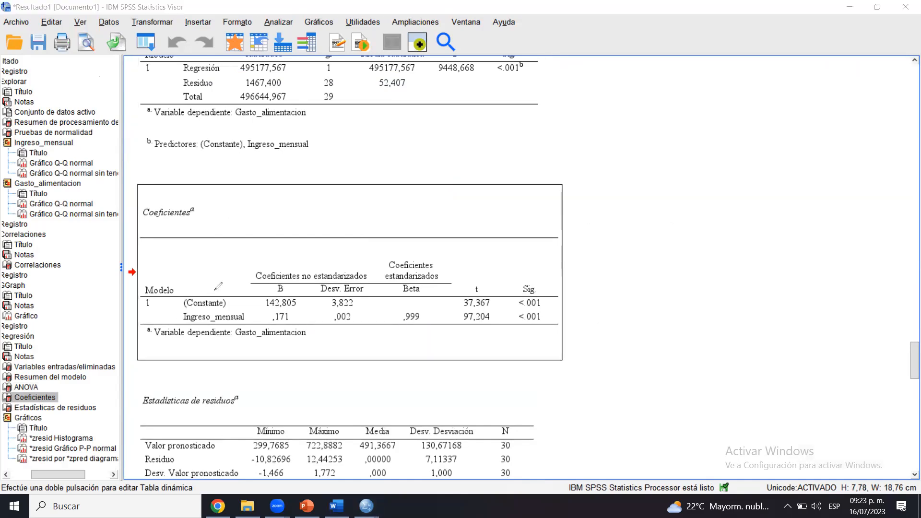
drag(228, 293, 231, 250)
mouse_move(161, 317)
mouse_down()
mouse_move(179, 311)
mouse_move(170, 319)
mouse_up()
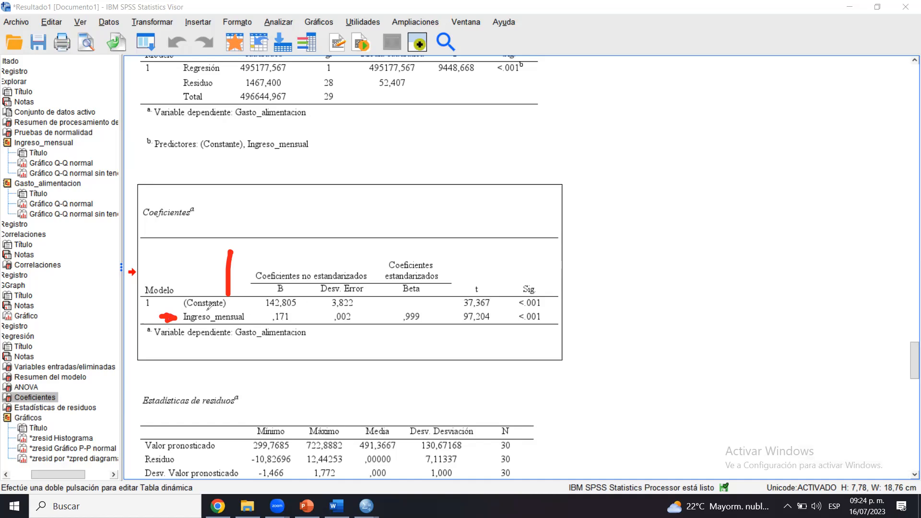
mouse_move(527, 263)
mouse_down()
mouse_move(541, 264)
mouse_move(524, 263)
mouse_up()
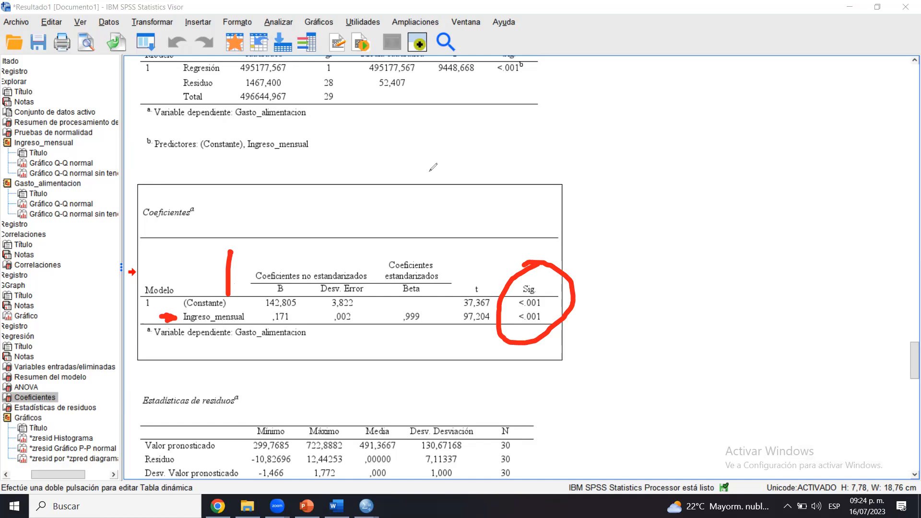
key(Escape)
Copy the Coeficientes table again and paste it into the Word document below the ANOVA interpretation.
right_click(428, 210)
click(439, 235)
key(alt+Tab)
click(504, 337)
key(Return)
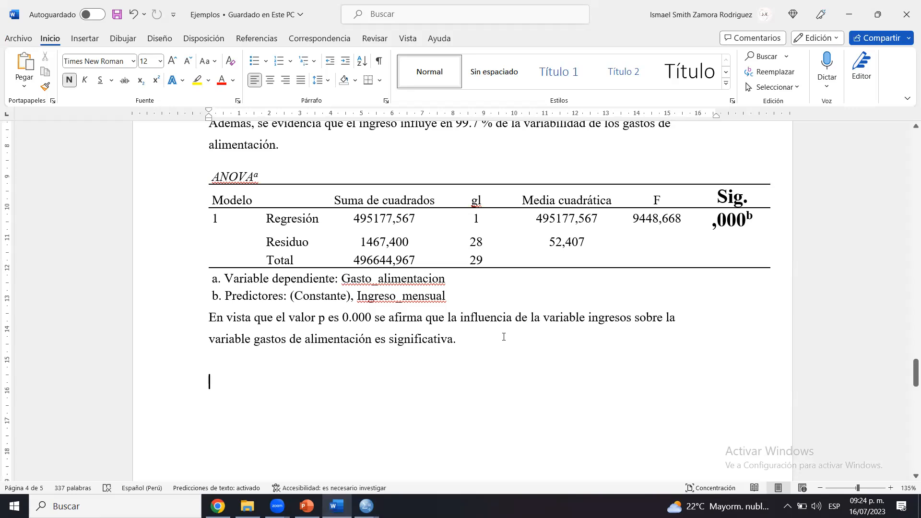
key(ctrl+v)
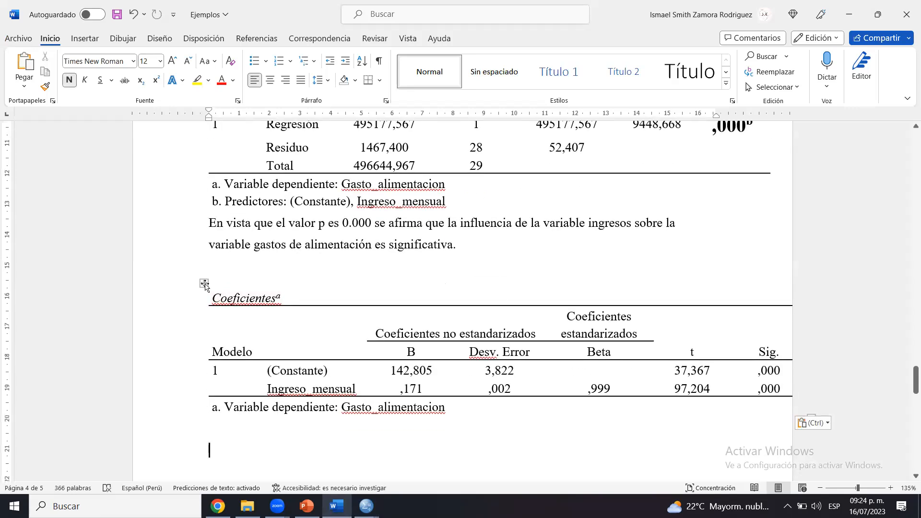
Autofit the pasted Coeficientes table to the window and remove the extra blank line above it.
click(204, 283)
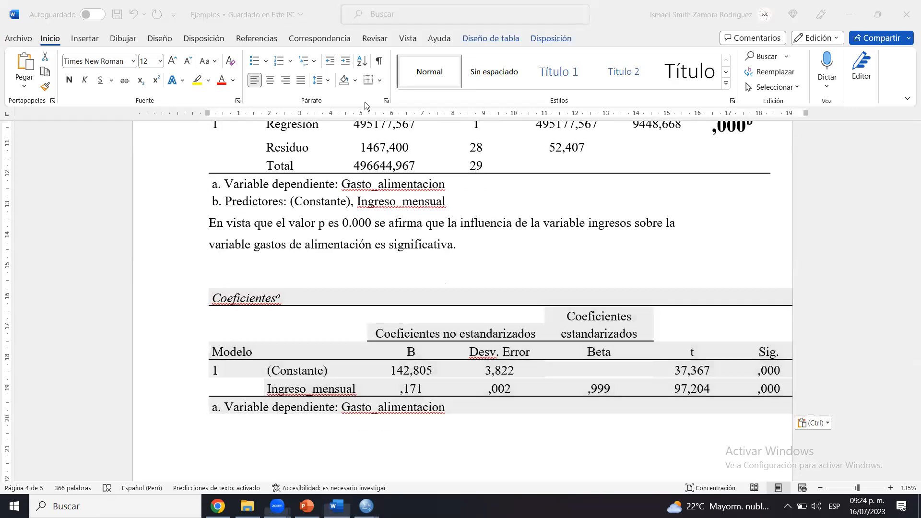
click(551, 38)
click(444, 71)
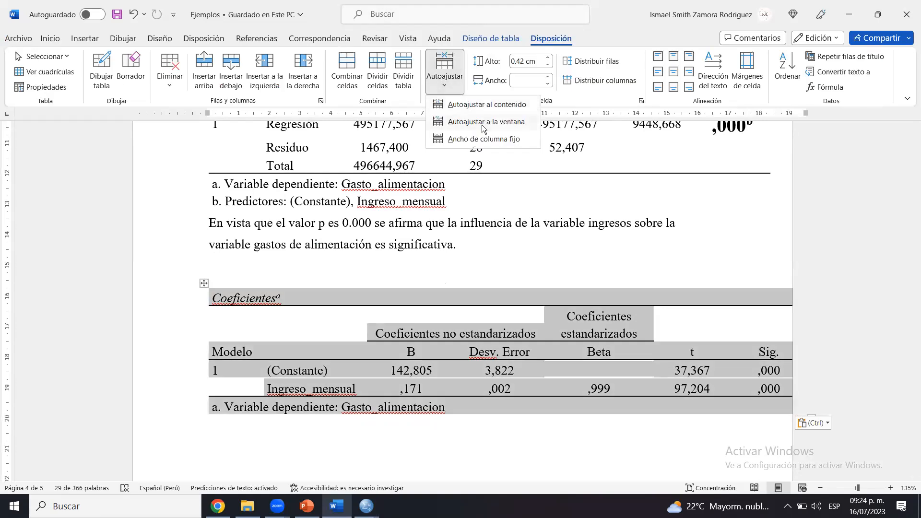
click(481, 125)
click(554, 274)
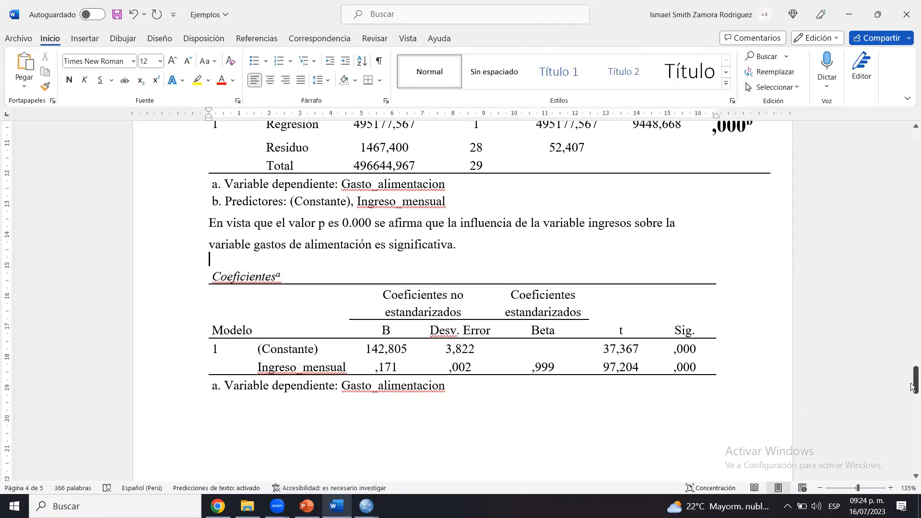
Place the insertion point below the Coeficientes table and save the document.
scroll(908, 318, down, 2)
click(375, 337)
key(ctrl+s)
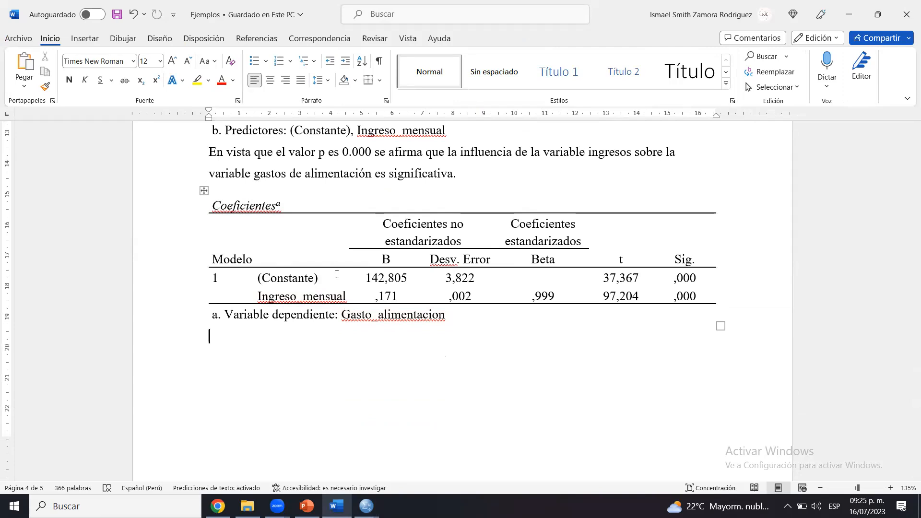
Examine the Ingreso_mensual predictor and its Sig. value in the Coeficientes table.
drag(261, 296, 348, 297)
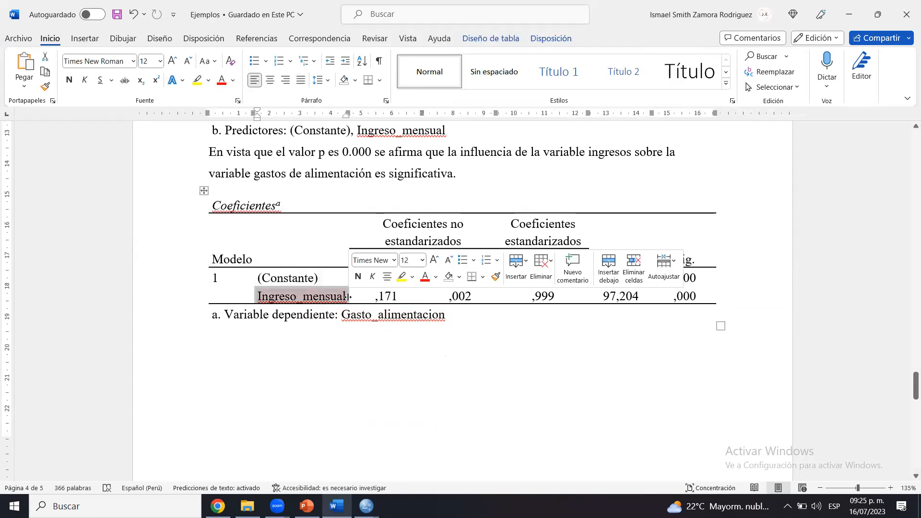
click(337, 296)
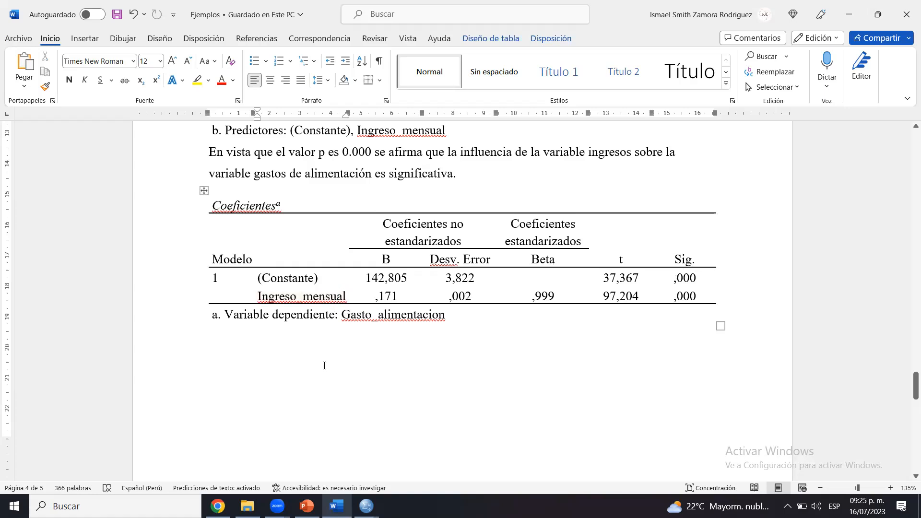
double_click(312, 296)
click(334, 327)
drag(334, 327, 445, 318)
double_click(340, 297)
right_click(340, 296)
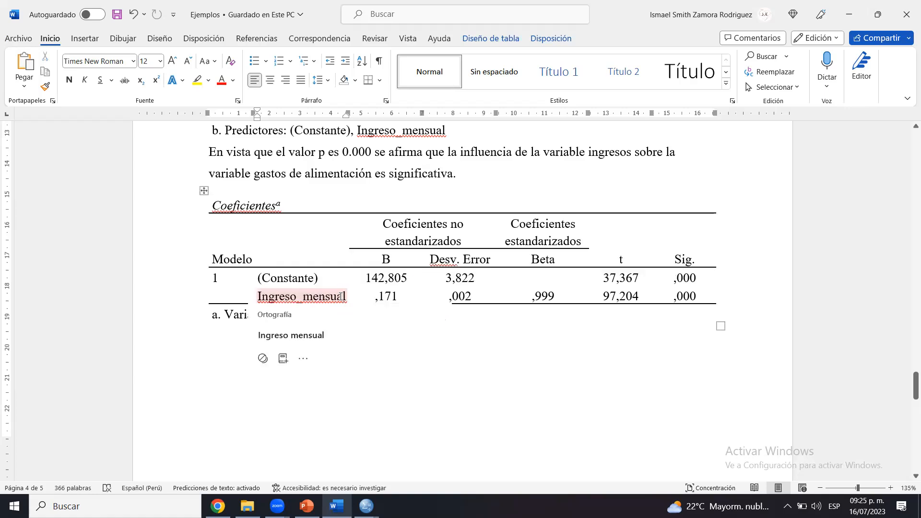
double_click(681, 296)
click(714, 297)
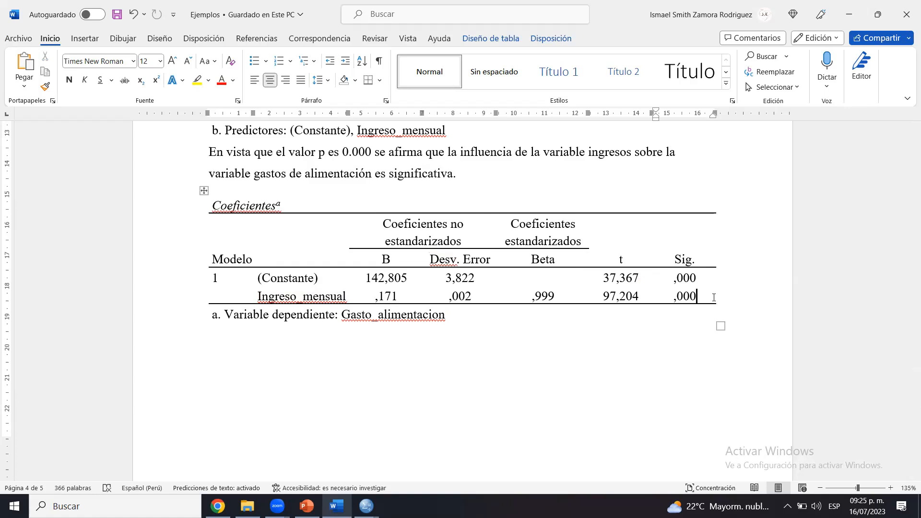
Emphasize the Beta heading in the Coeficientes table with 18 pt bold text.
drag(529, 259, 564, 259)
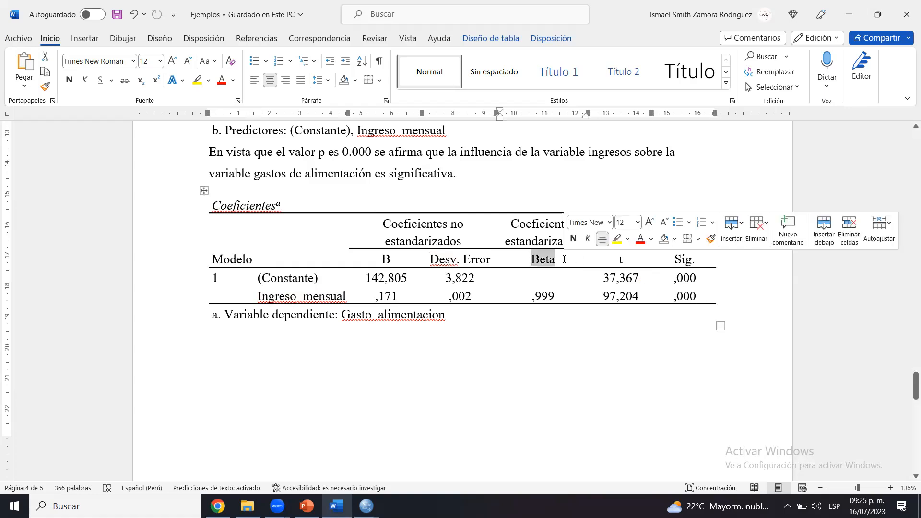
click(649, 222)
click(649, 222)
click(649, 222)
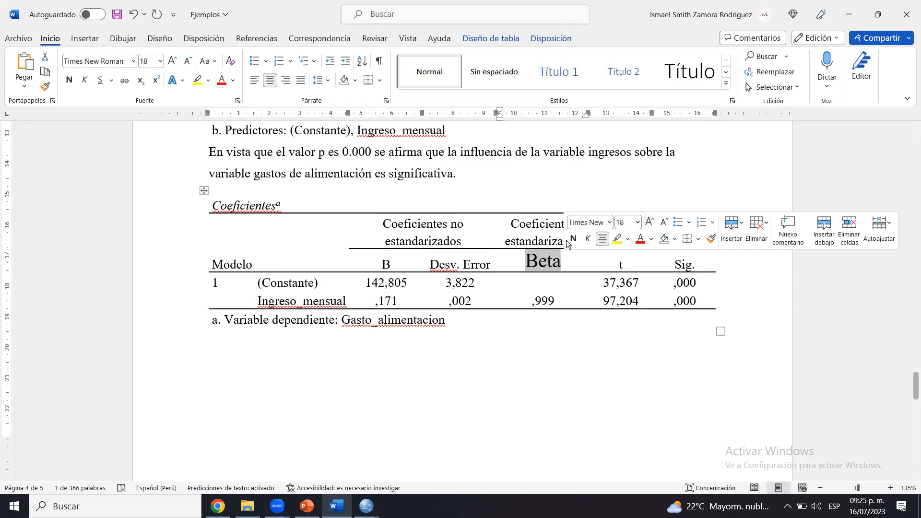
click(573, 238)
click(547, 261)
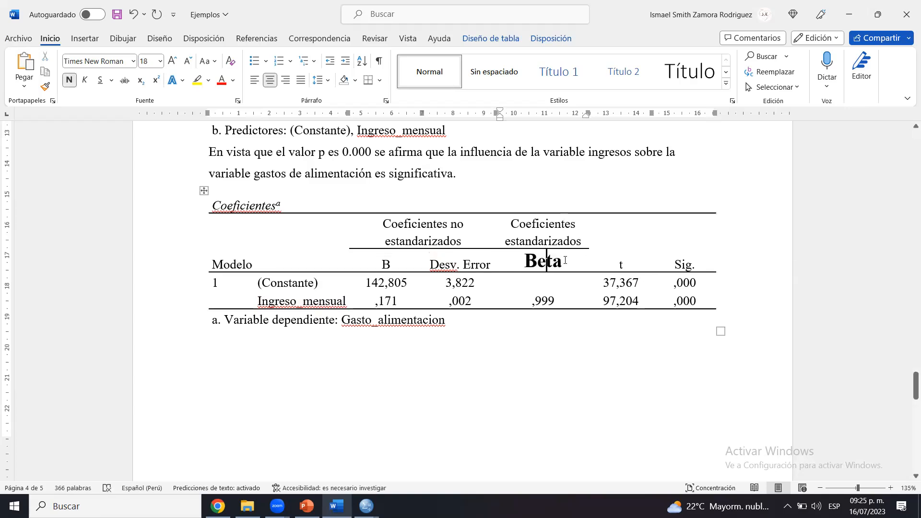
Compare the Beta value in the Coeficientes table with the R value in the Resumen del modelo table.
drag(523, 256, 563, 251)
click(563, 251)
drag(562, 300, 528, 302)
click(528, 302)
scroll(528, 305, up, 1)
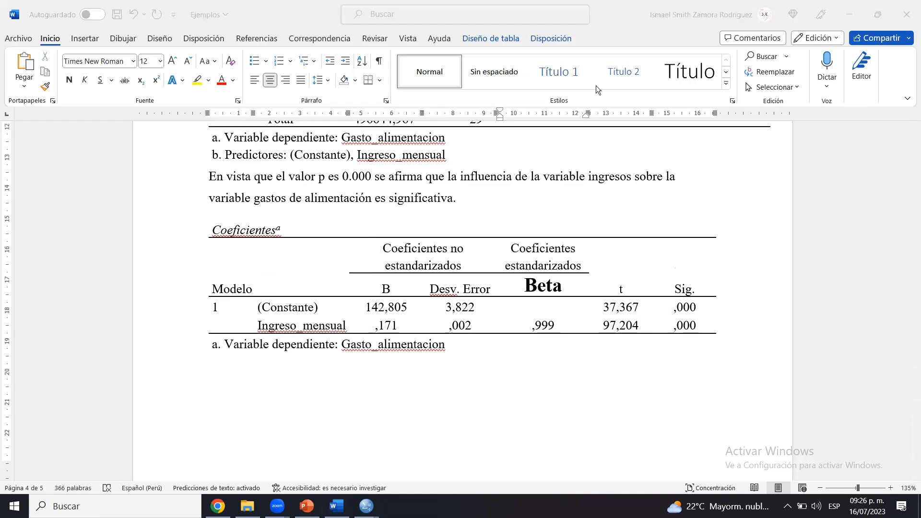
drag(912, 383, 911, 344)
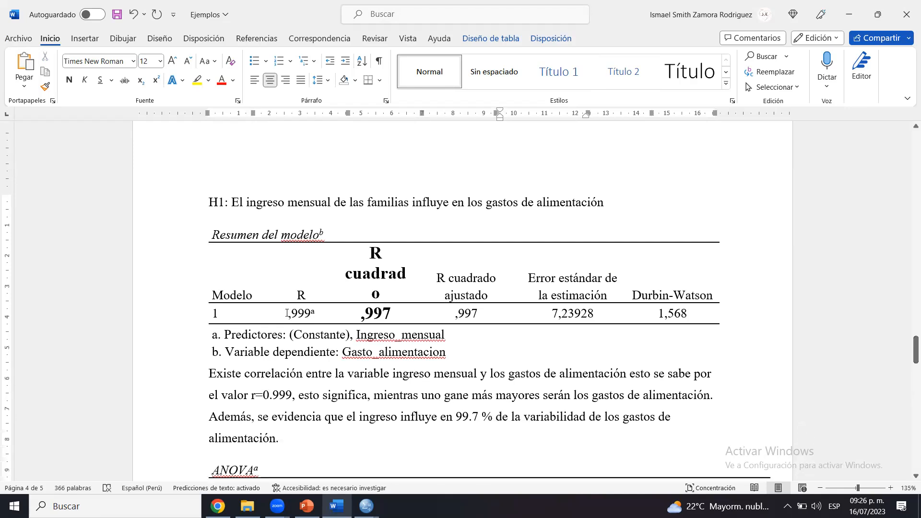
drag(286, 314, 316, 317)
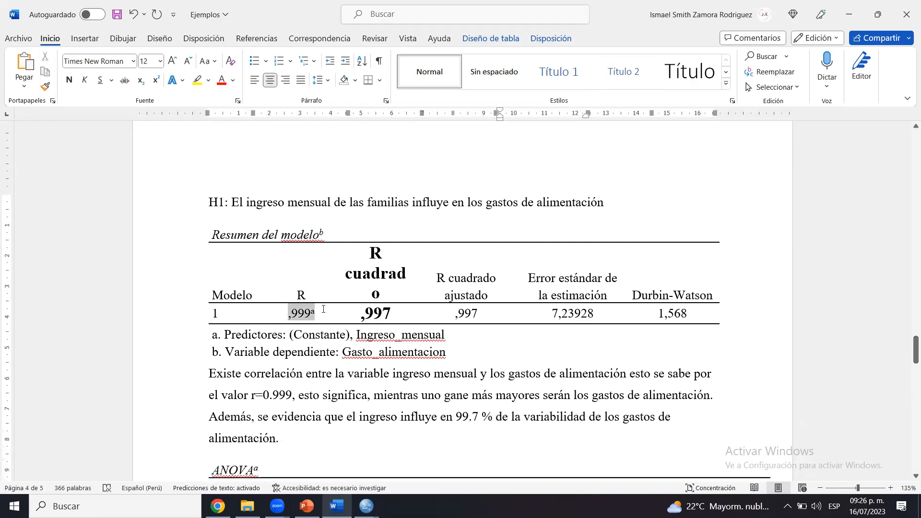
click(298, 294)
drag(912, 348, 911, 384)
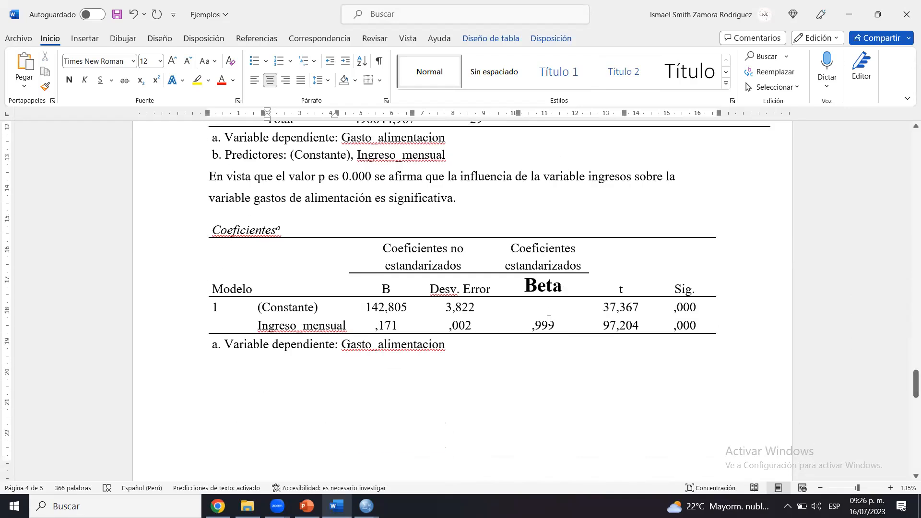
Try shortening the Beta heading to "B" and undo the deletion.
drag(543, 292, 560, 284)
key(BackSpace)
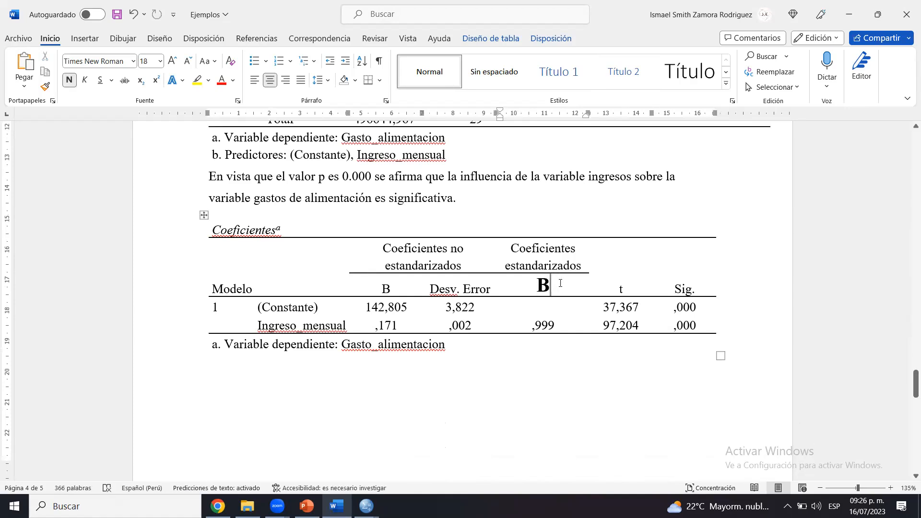
key(ctrl+z)
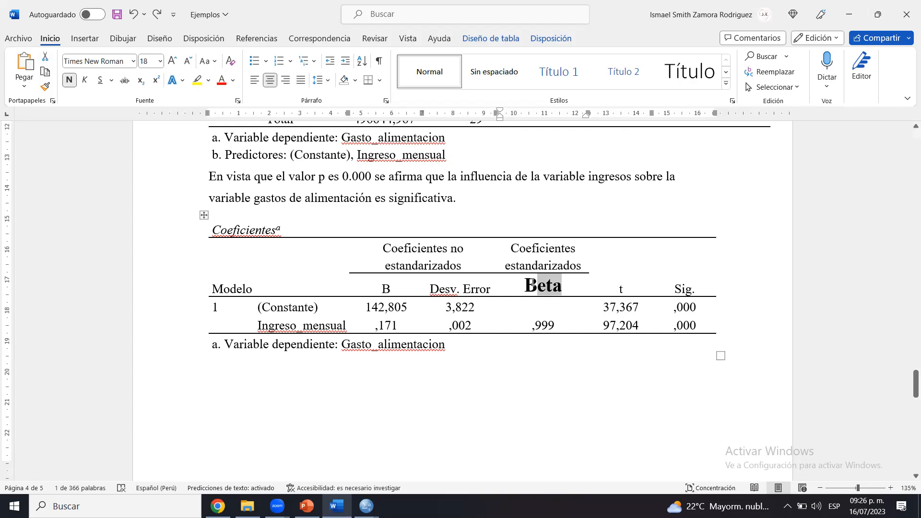
Review the Beta heading and the standardized coefficient of Ingreso_mensual in the Coeficientes table.
drag(528, 284, 564, 287)
click(565, 287)
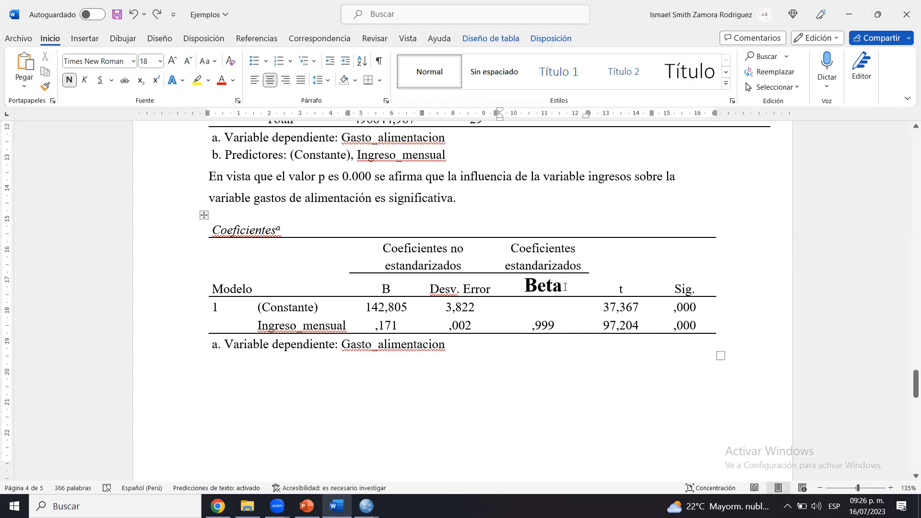
double_click(263, 322)
drag(257, 326, 346, 326)
click(346, 326)
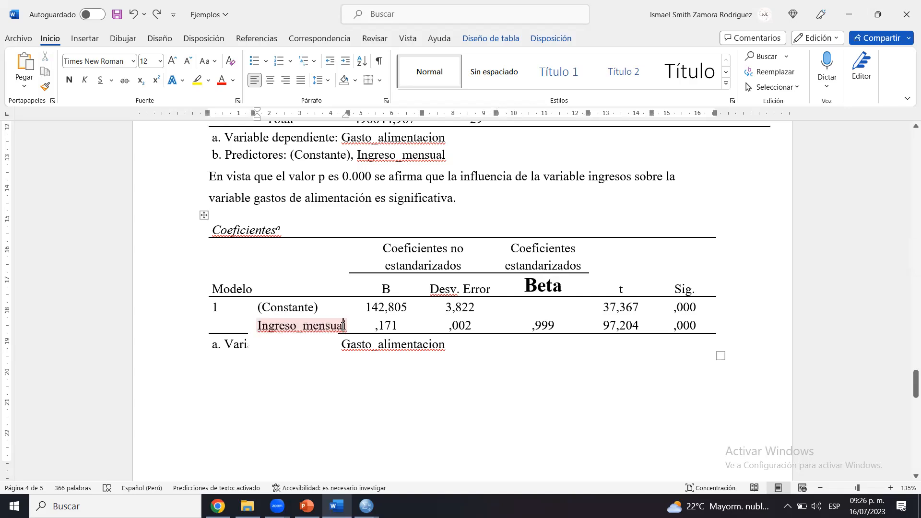
drag(535, 326, 554, 326)
click(556, 326)
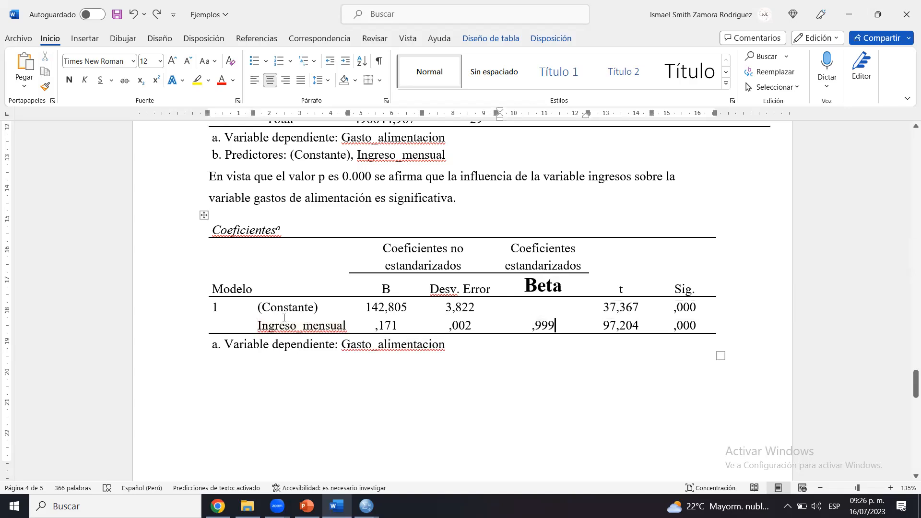
drag(260, 325, 333, 319)
click(334, 320)
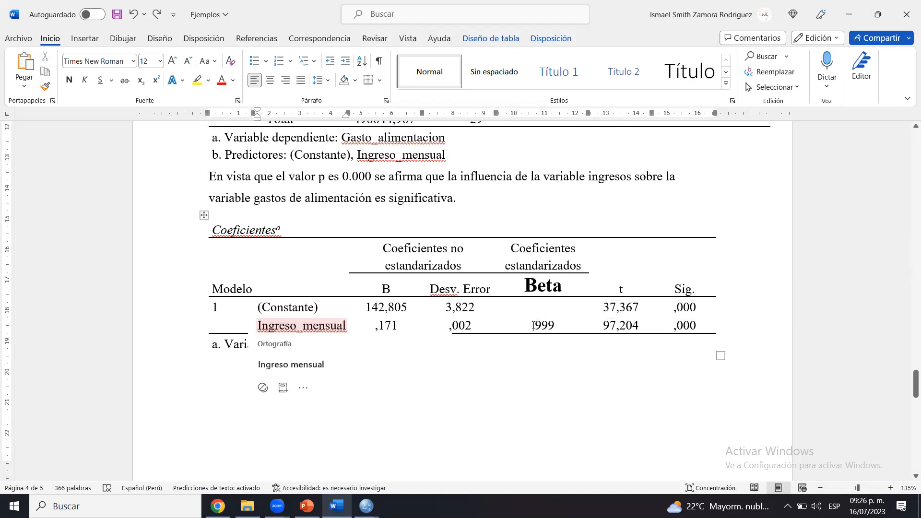
Check the Beta and Sig. values of Ingreso_mensual in the Coeficientes table.
drag(533, 326, 555, 326)
click(572, 325)
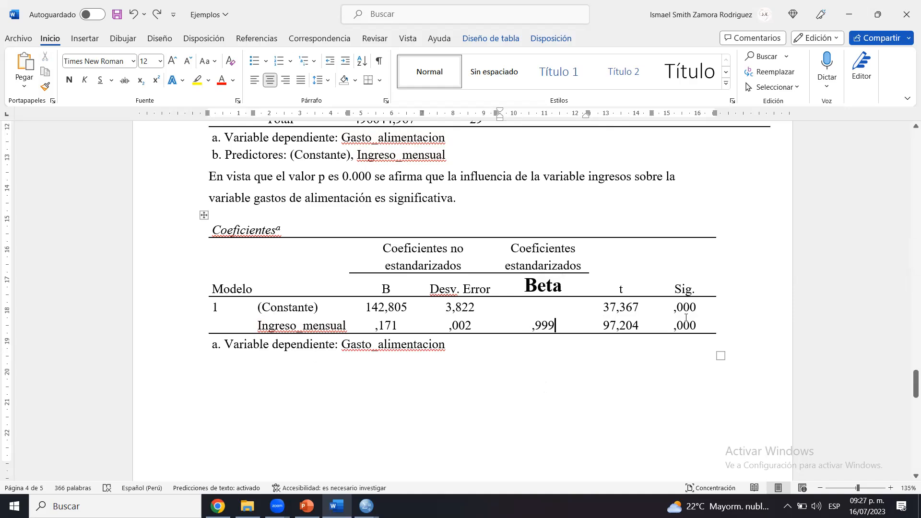
double_click(676, 330)
click(710, 324)
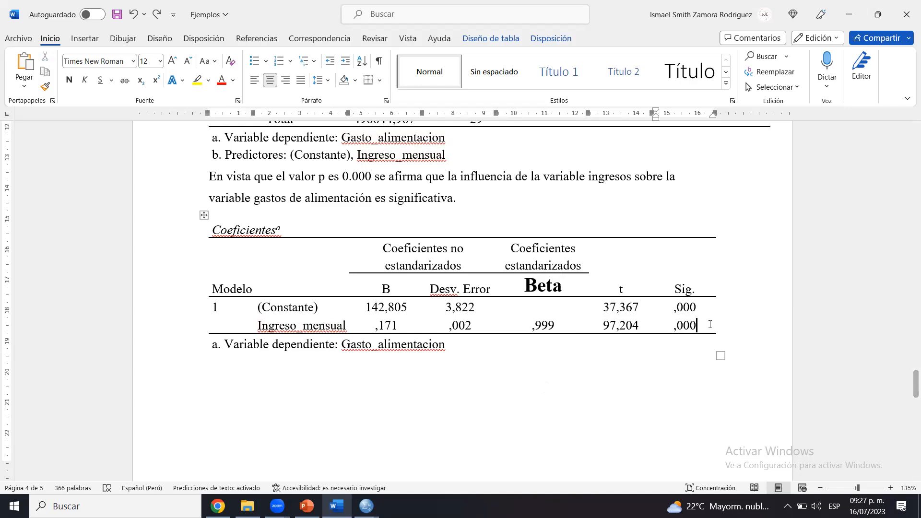
click(685, 326)
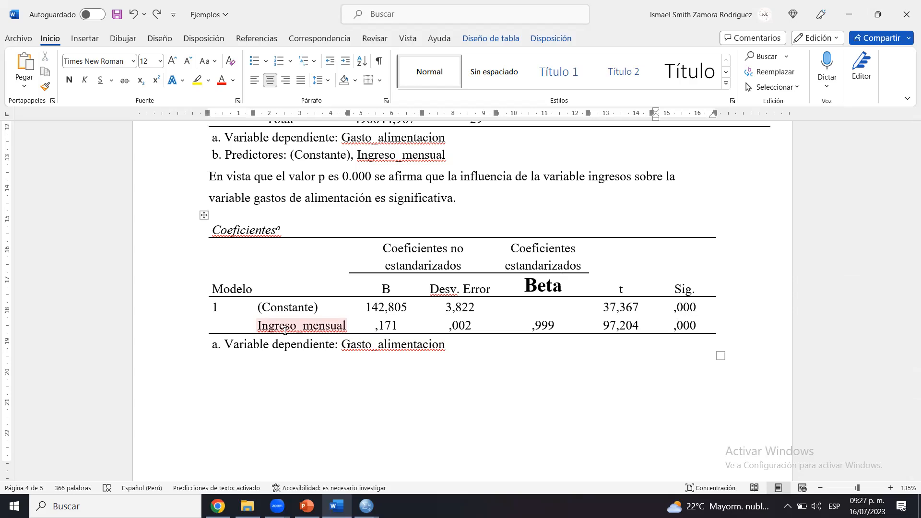
Start the interpretation below the Coeficientes table with "La variable independiente ingreso mensual presenta un valor p".
click(408, 388)
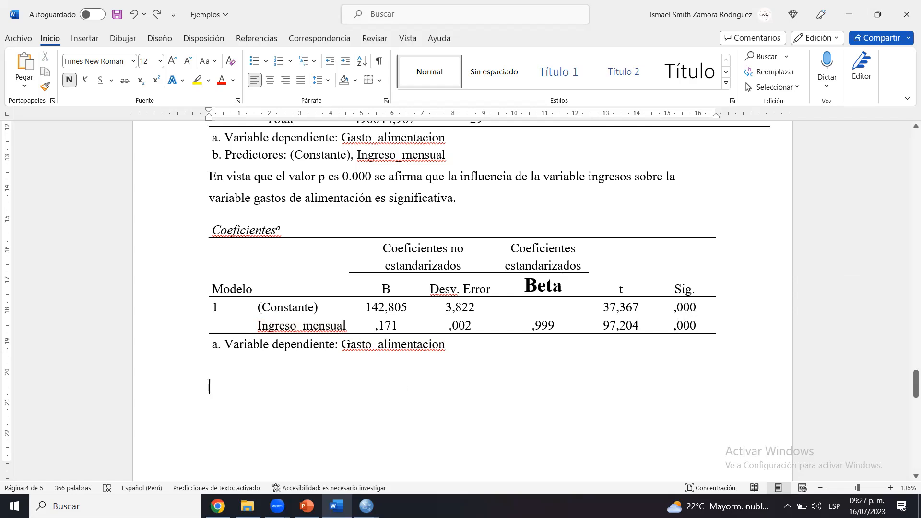
text(La variab)
key(BackSpace)
text(ble indepe)
key(BackSpace)
text(endiente )
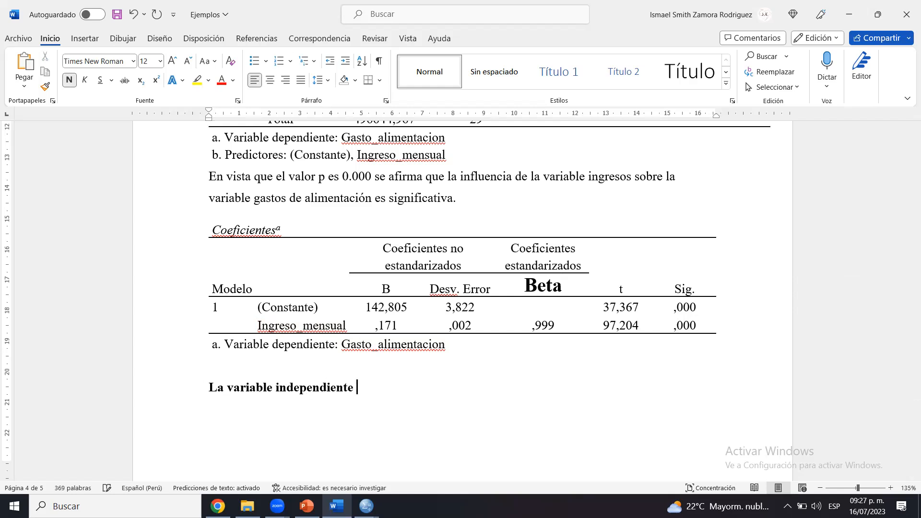
text(ingreso mensual )
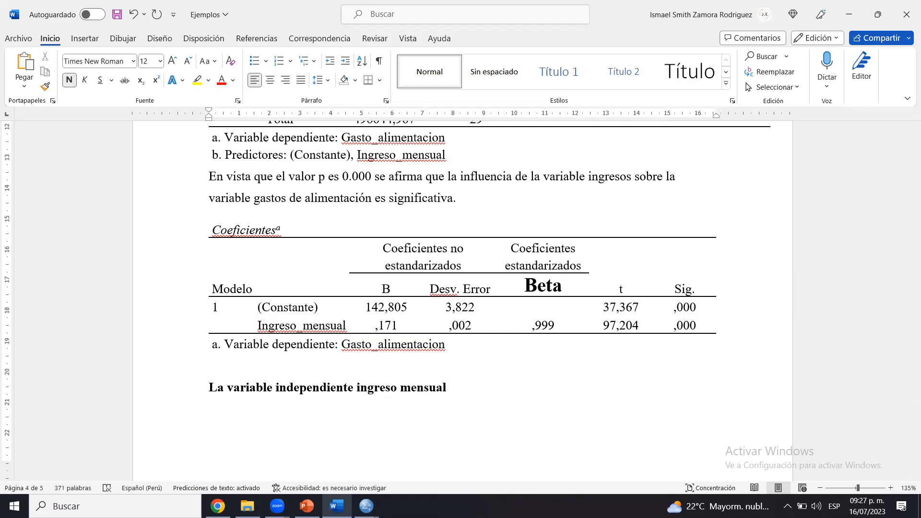
text(presenta un valor p)
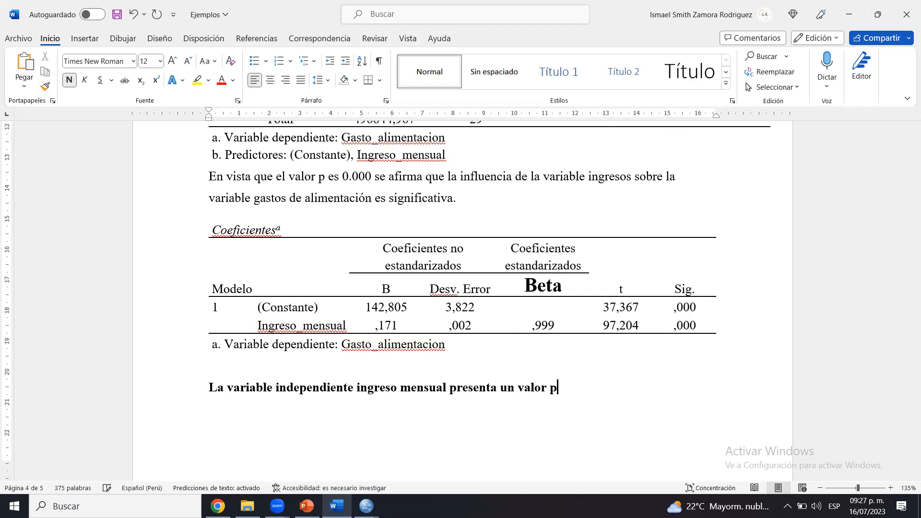
Continue the interpretation sentence with "= 0.000 esto señala que se trata de".
text( = 0.000 es to s)
key(BackSpace)
key(BackSpace)
key(BackSpace)
key(BackSpace)
key(BackSpace)
text(to seña)
key(BackSpace)
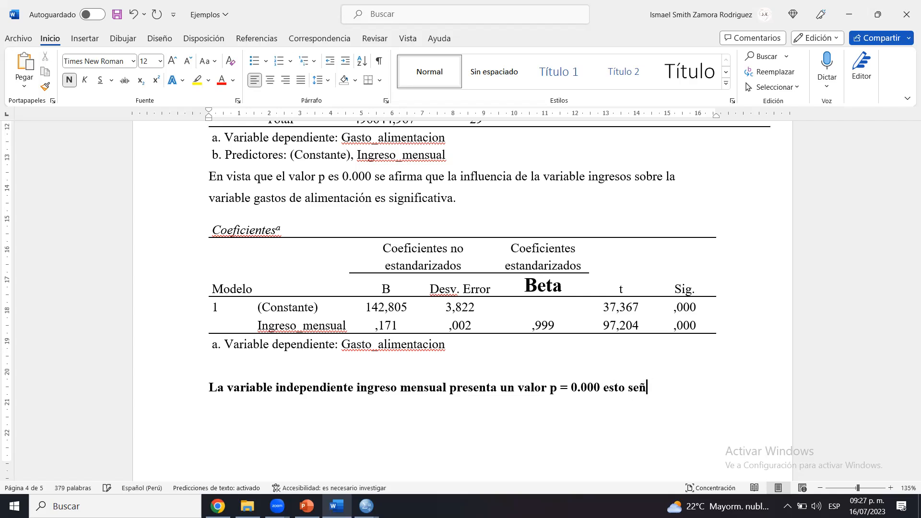
text(al)
key(BackSpace)
key(BackSpace)
text(ala que se tra)
text(ta de )
Extend the sentence with "un buen predictor para la variable dependiente gastos de alimentación".
text(un buen)
text( precision)
key(BackSpace)
key(BackSpace)
key(BackSpace)
key(BackSpace)
key(BackSpace)
key(BackSpace)
text(dictor para la variable dependiente g)
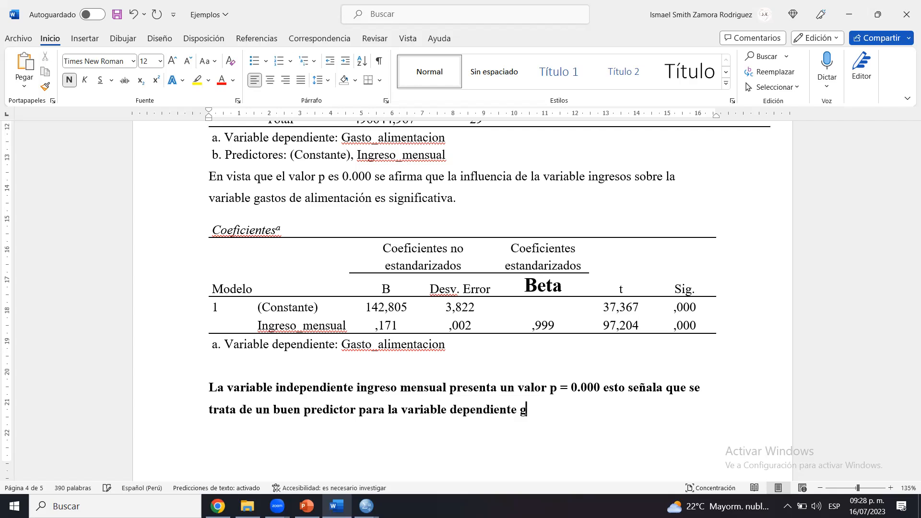
text(astos de alimentación)
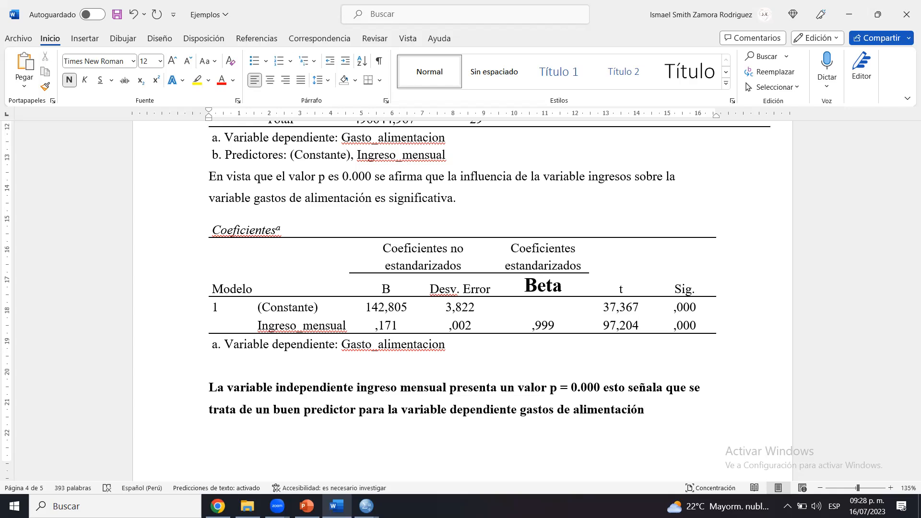
Check the standardized coefficient of Ingreso_mensual and end the sentence with ", debido a que aporta al modelo 99.9 %.".
double_click(542, 325)
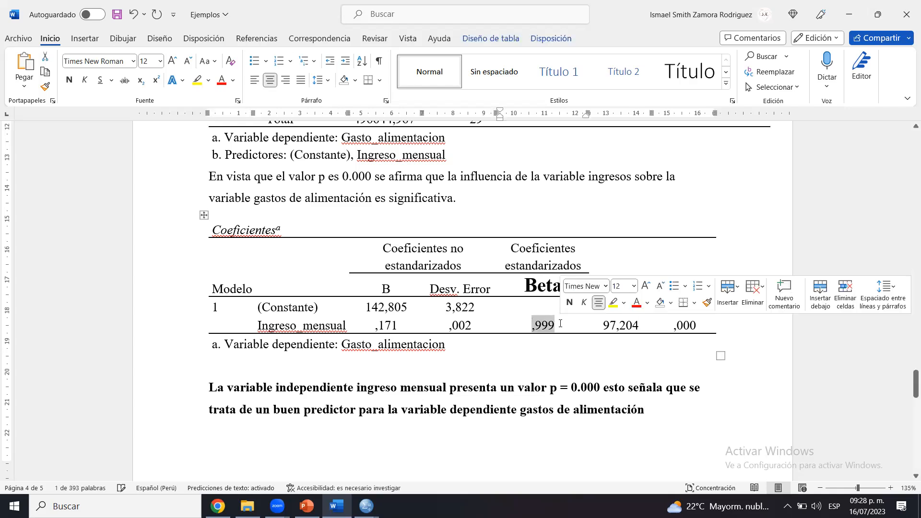
click(651, 409)
text(, debi)
text(do a que aporta al)
text( modelo )
text(99.9 )
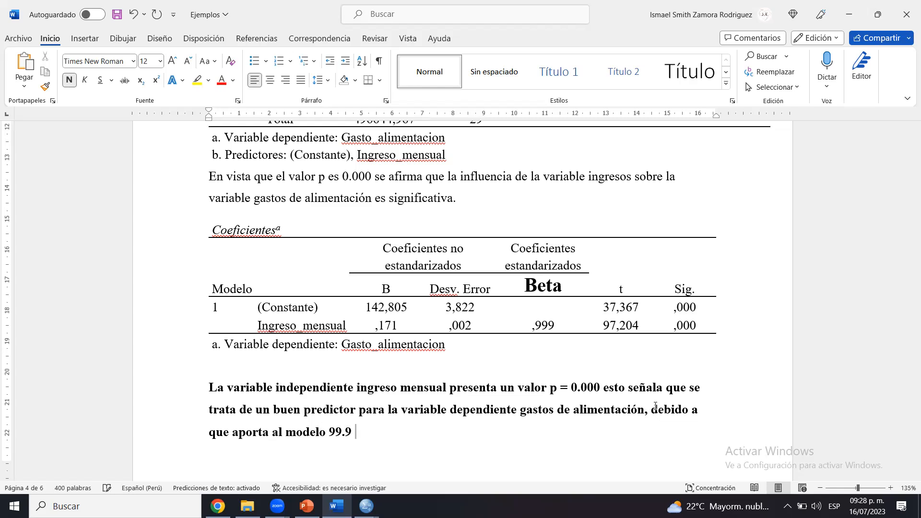
text(%.)
Remove the bold formatting from the whole interpretation paragraph below the Coeficientes table.
drag(414, 456, 209, 387)
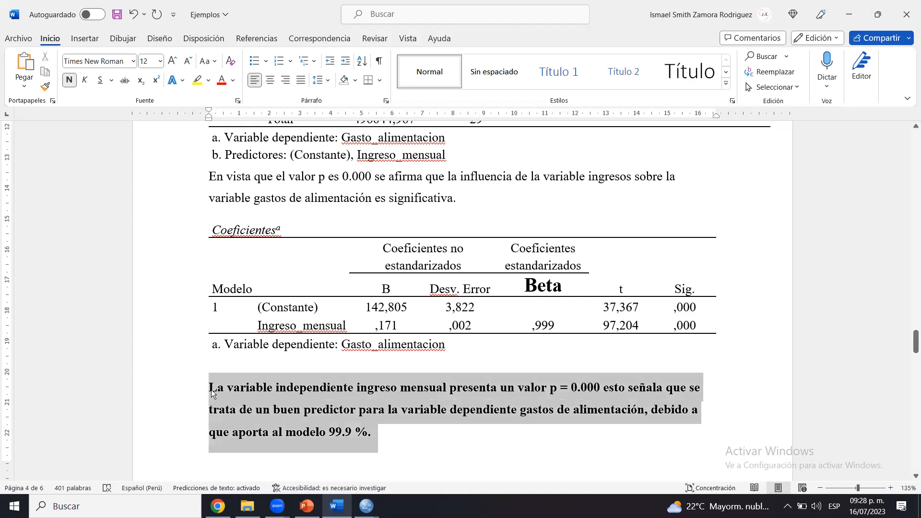
key(ctrl+n)
click(341, 424)
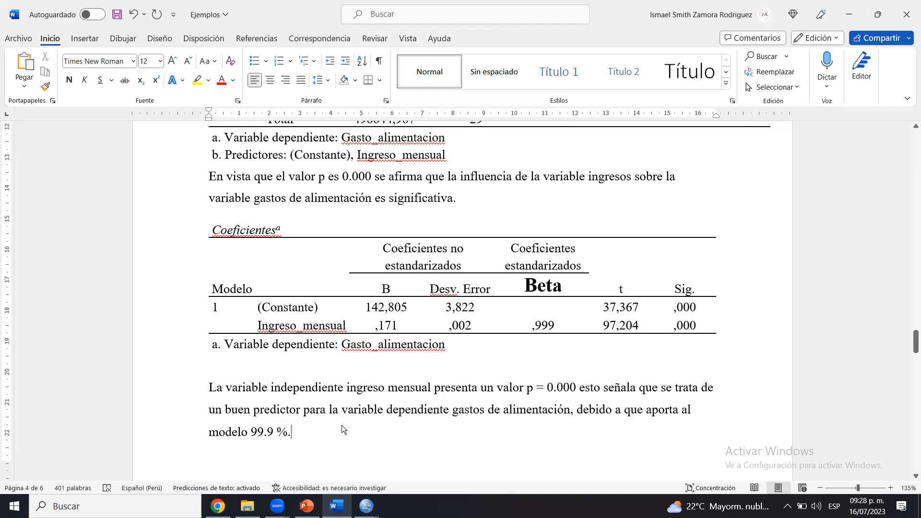
Examine the Ingreso_mensual row label in the Coeficientes table.
mouse_move(346, 325)
mouse_down()
mouse_move(259, 325)
mouse_move(363, 325)
mouse_up()
click(374, 324)
double_click(258, 330)
click(272, 326)
drag(272, 326, 346, 326)
click(338, 325)
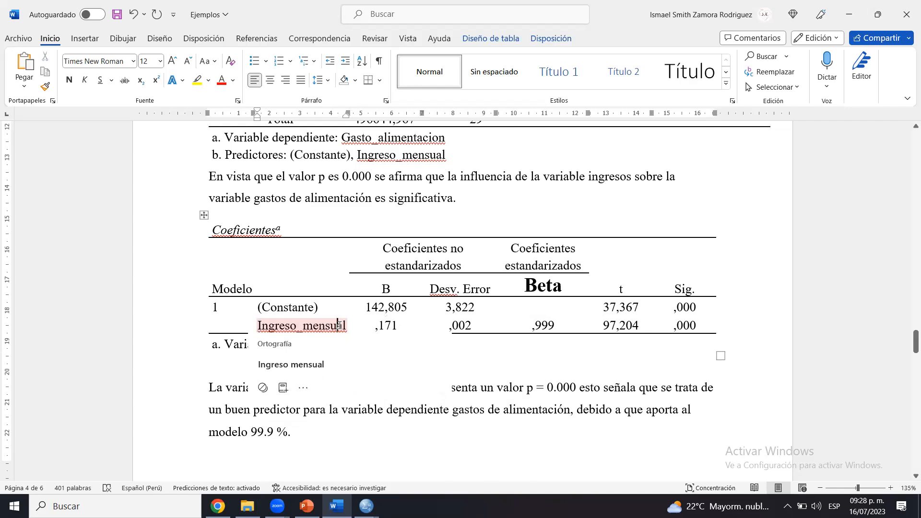
drag(258, 325, 346, 326)
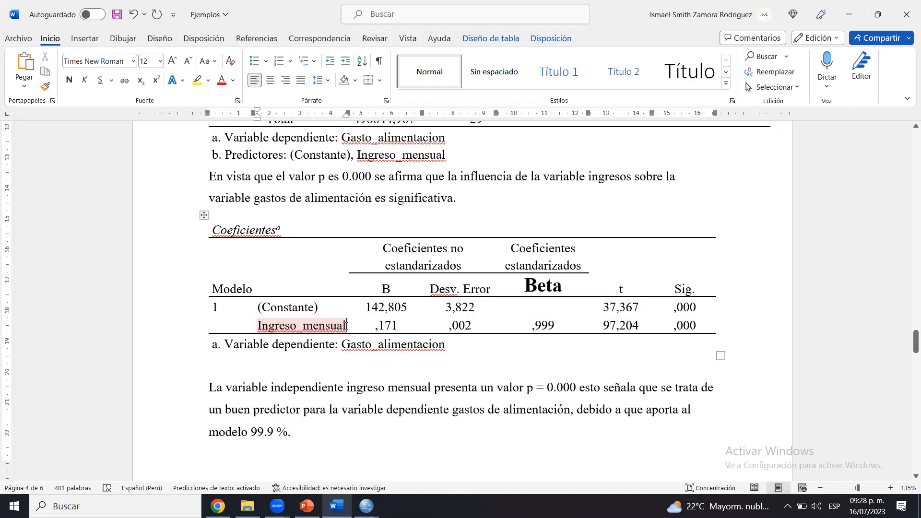
key(Right)
Emphasize the B coefficient of Ingreso_mensual in the Coeficientes table with 18 pt bold text.
drag(375, 326, 401, 324)
click(397, 330)
click(398, 326)
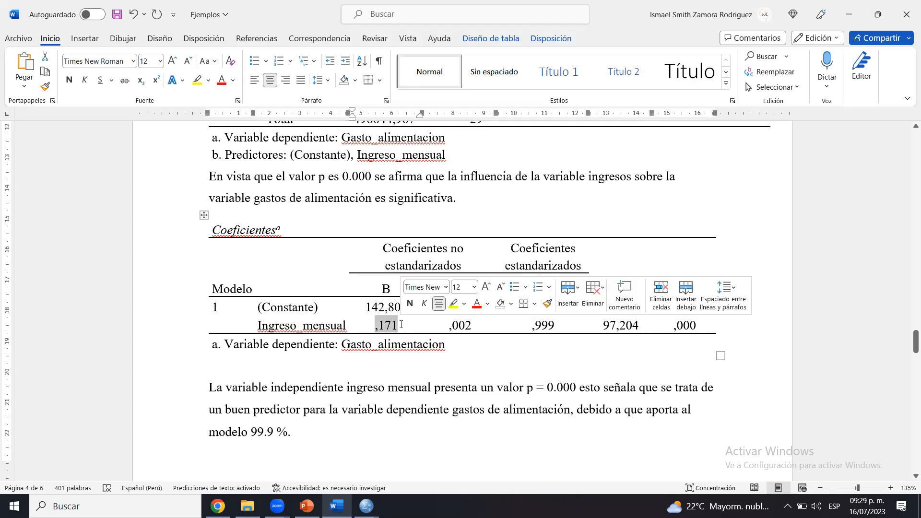
click(485, 287)
click(486, 286)
click(486, 287)
click(411, 304)
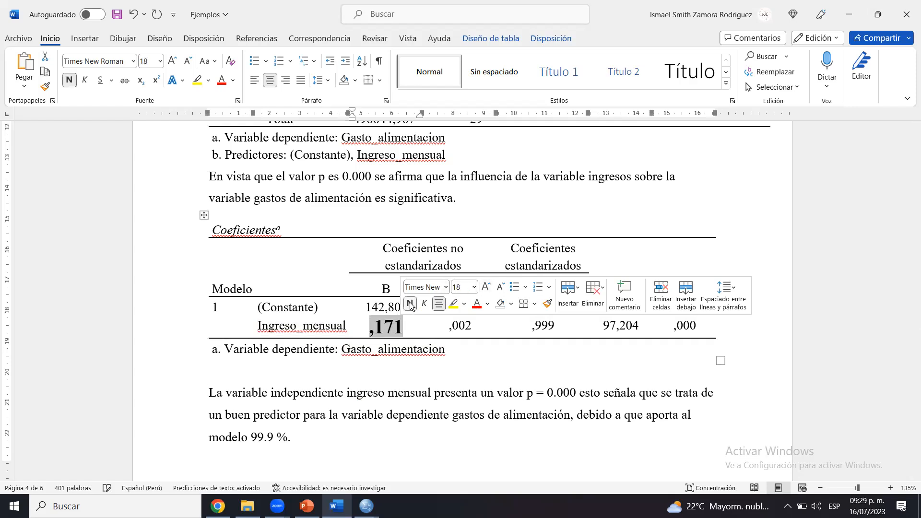
click(385, 285)
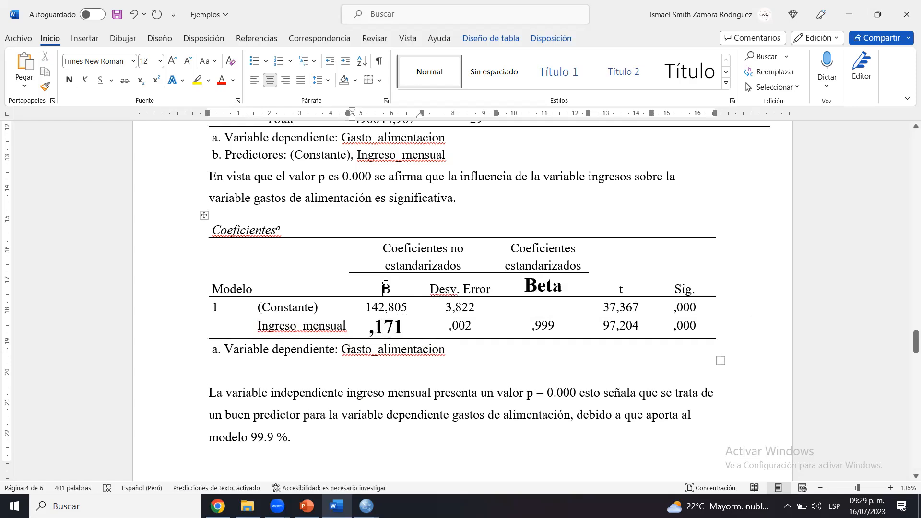
drag(370, 326, 404, 326)
click(404, 326)
Add "Además, por cada unidad de la variable independiente" to the end of the interpretation paragraph.
click(317, 441)
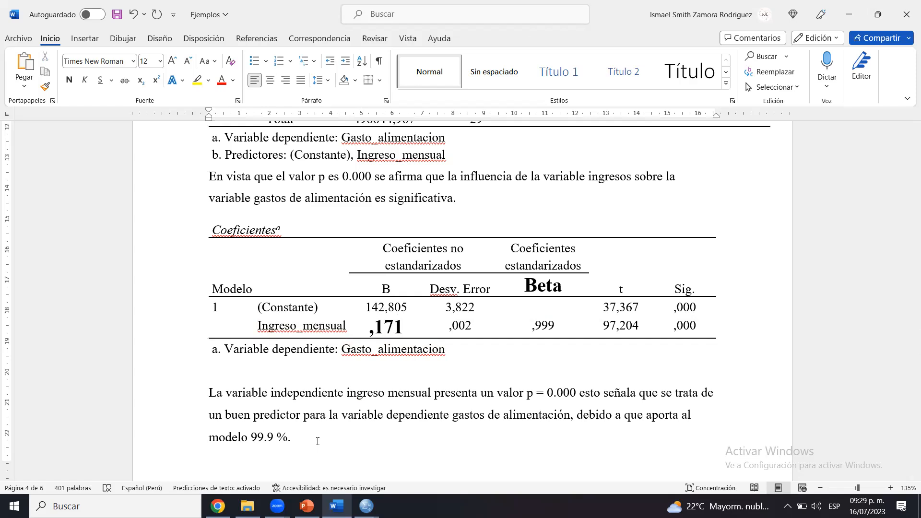
text(Además, por cada un)
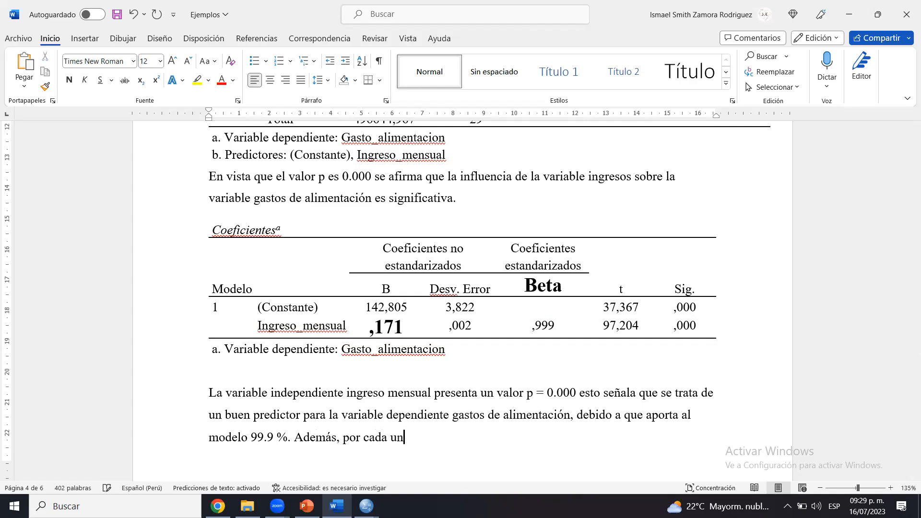
text(idad de la variabl)
text(independienre)
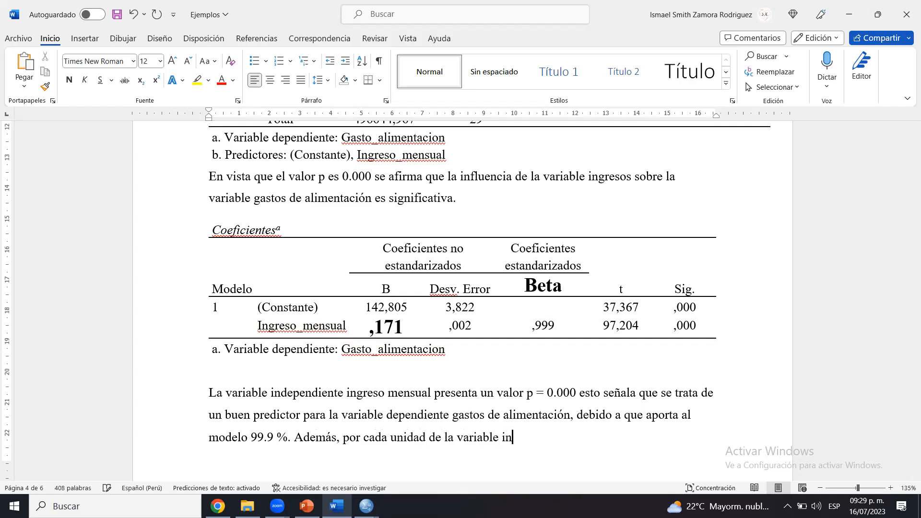
key(BackSpace)
key(BackSpace)
text(te )
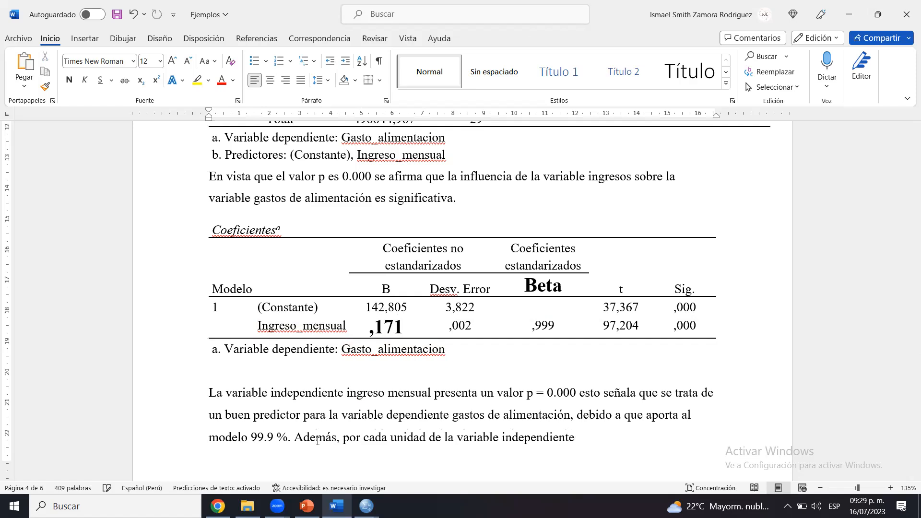
Append an empty pair of parentheses after "variable independiente" and save the document.
text(())
key(Left)
key(ctrl+s)
Check the Ingreso_mensual column in the SPSS data file Regresion_lineal_simple.sav, return to Word and locate that variable in the Coeficientes table.
click(366, 506)
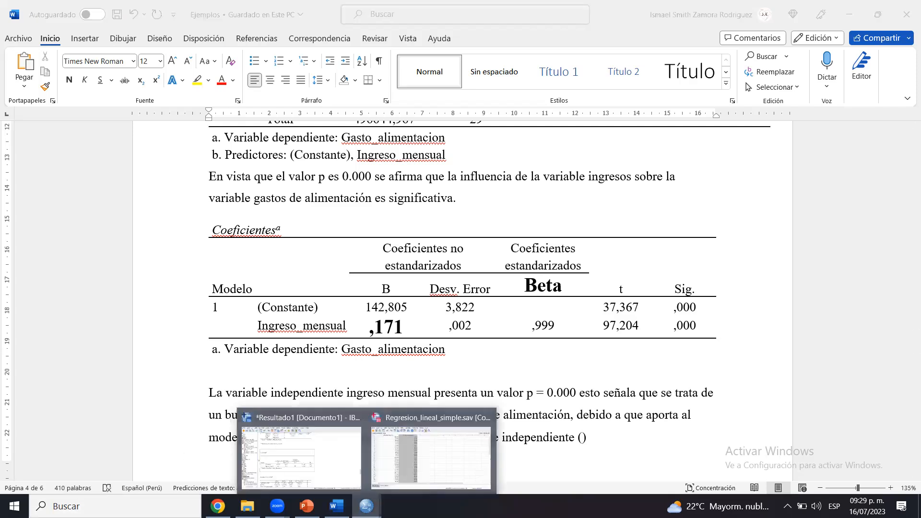
click(419, 436)
click(163, 82)
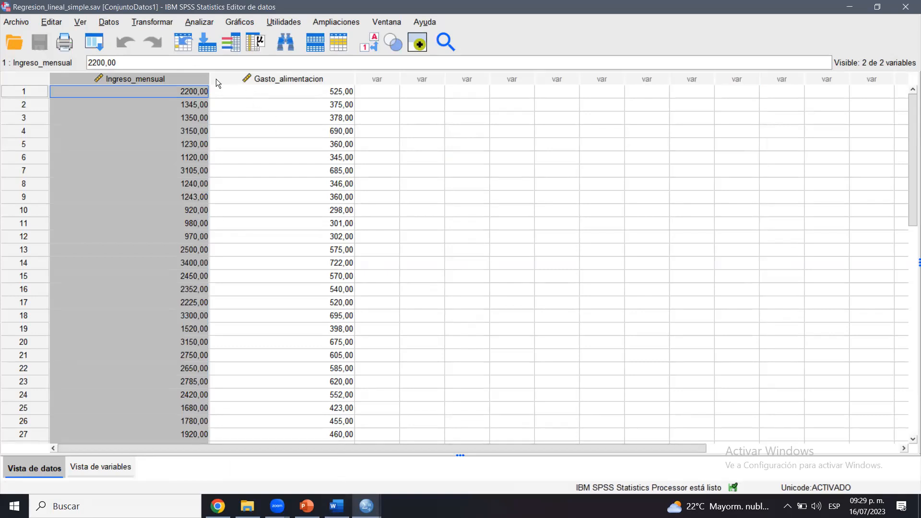
click(306, 506)
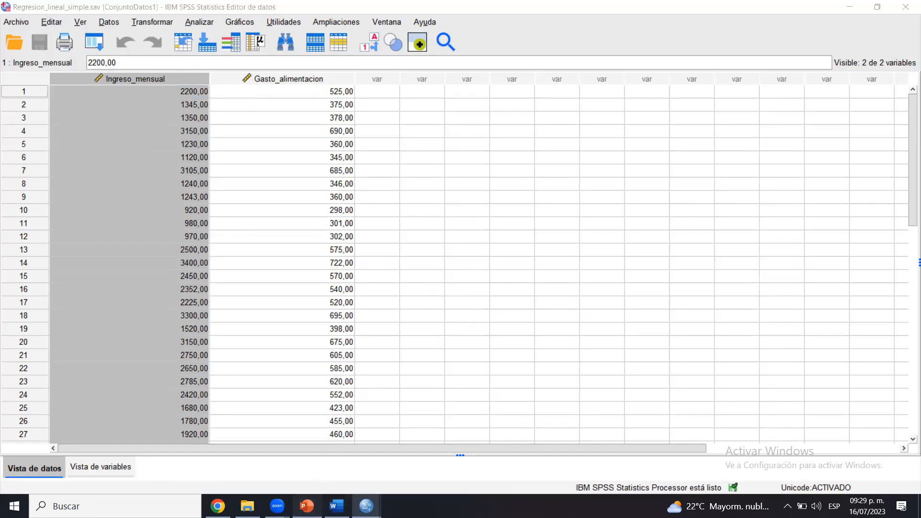
click(337, 506)
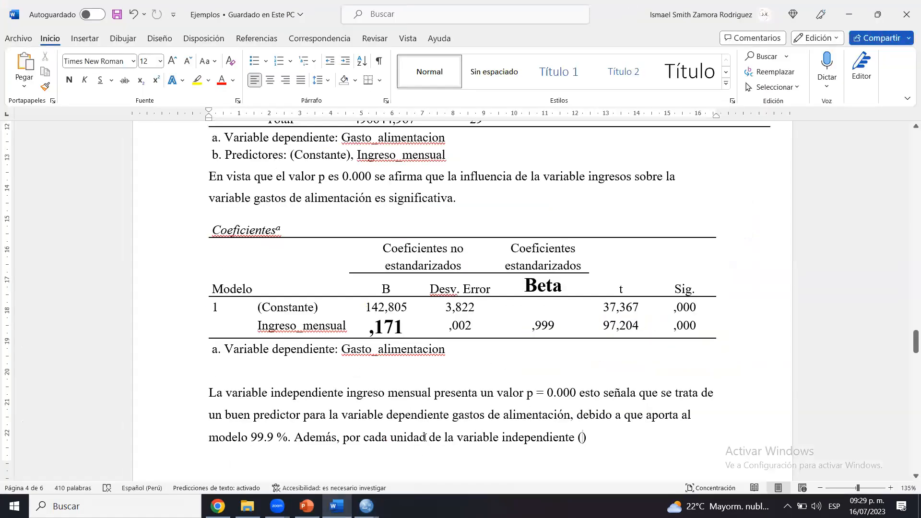
double_click(337, 329)
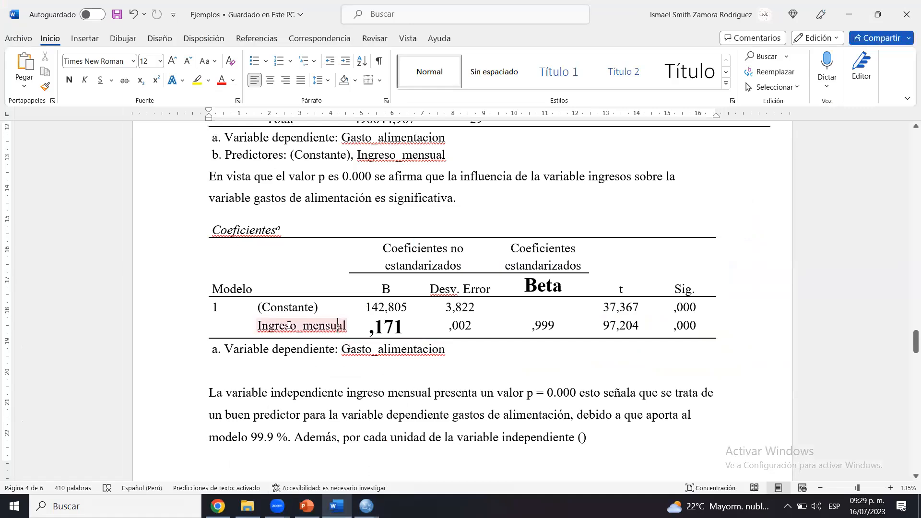
right_click(337, 329)
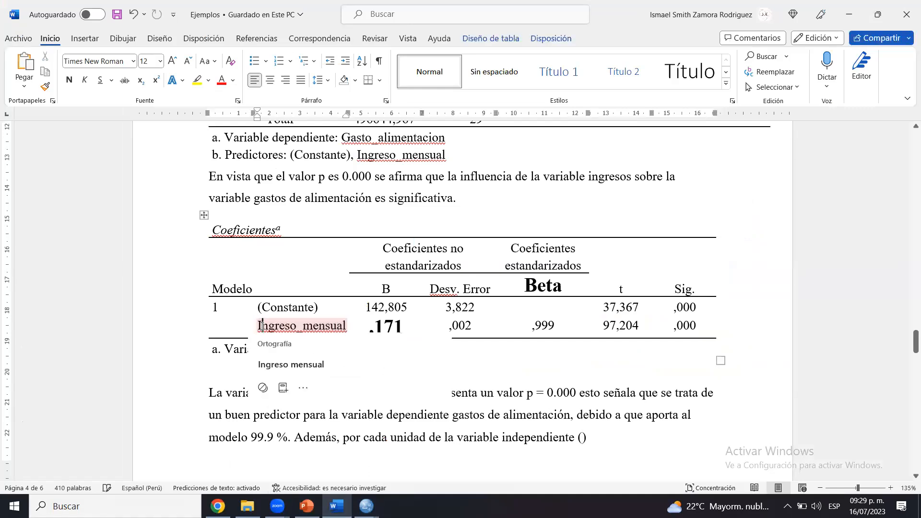
Enter "sol" inside the parentheses and continue the sentence with "de ingreso se va a gastar", saving the document.
click(581, 438)
text(sol)
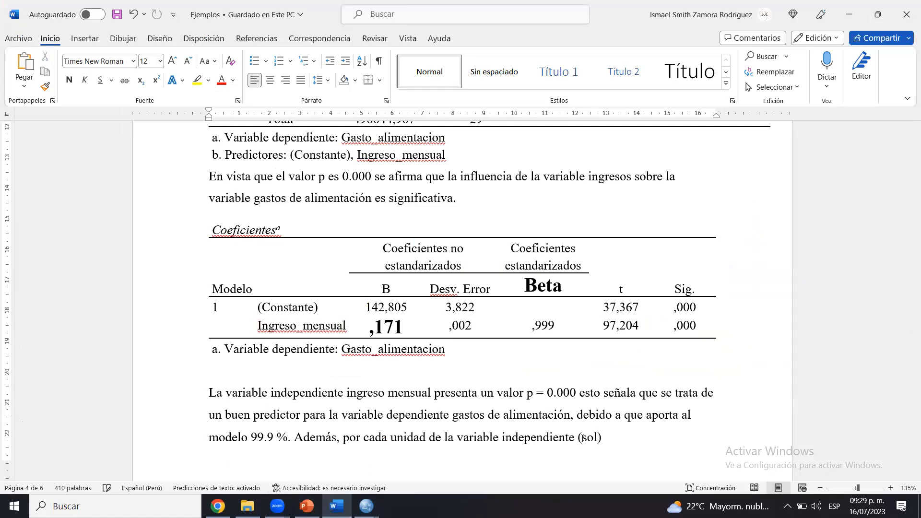
key(End)
text(de ingreso)
key(ctrl+s)
text(se va a gastar)
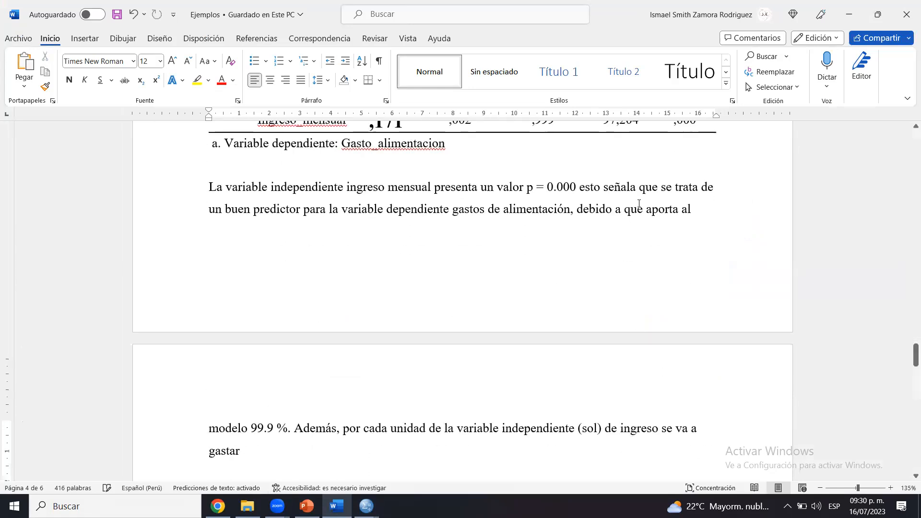
Delete the blank line between the Coeficientes table note and the interpretation paragraph, and save the document.
click(455, 162)
key(Delete)
key(ctrl+s)
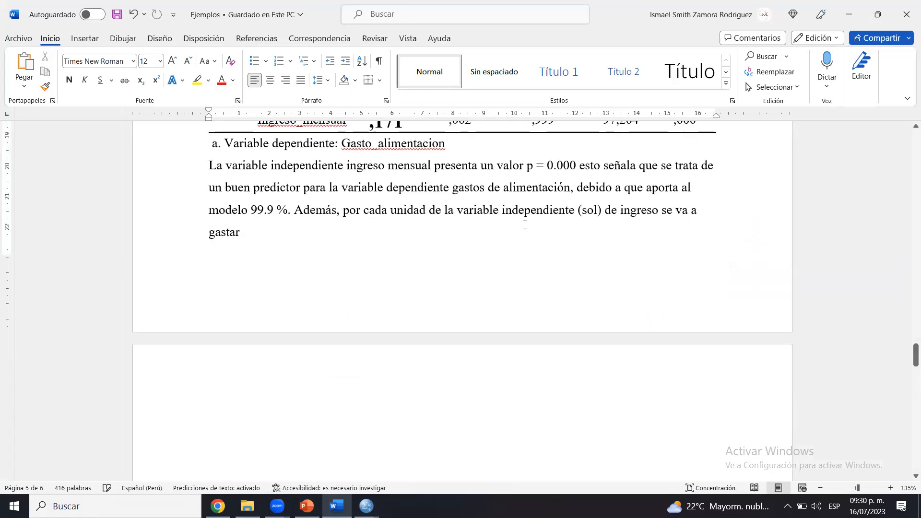
Color the B coefficient of Ingreso_mensual red and complete the saved interpretation with "0.171 soles.".
drag(524, 222, 555, 82)
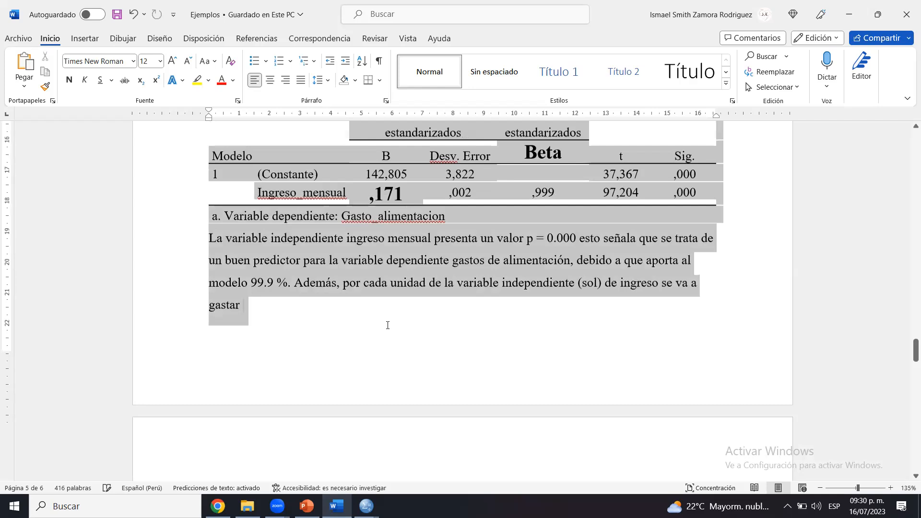
scroll(387, 325, up, 1)
double_click(379, 216)
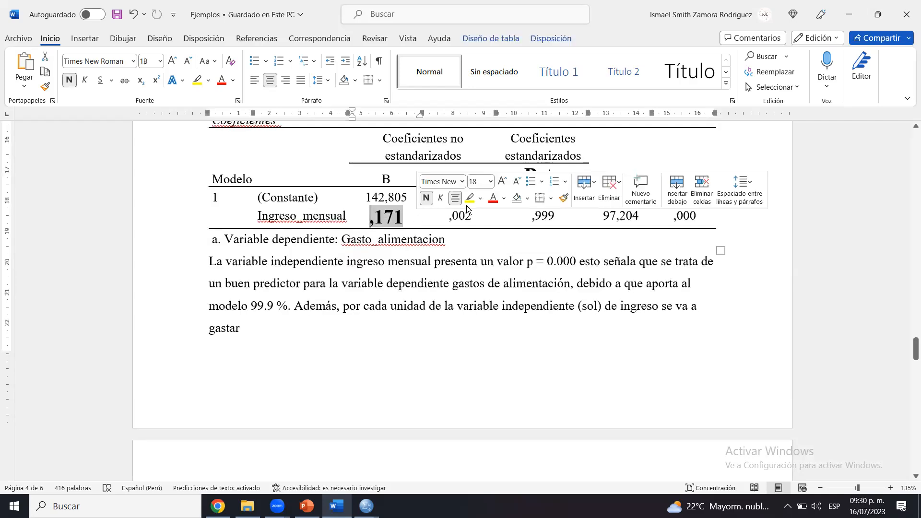
click(377, 338)
text(0.171 soles.)
key(ctrl+s)
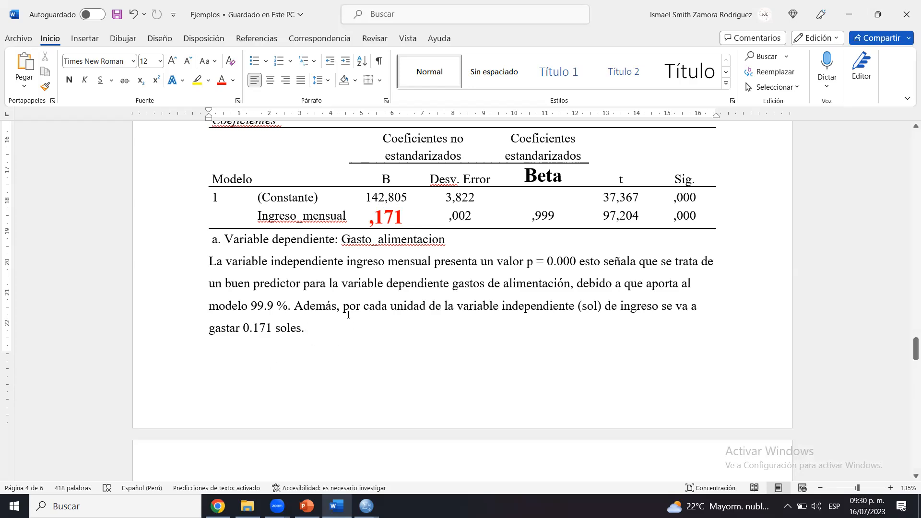
Examine the (Constante) and Ingreso_mensual rows of the Coeficientes table, comparing the B coefficient with the interpretation paragraph.
click(255, 214)
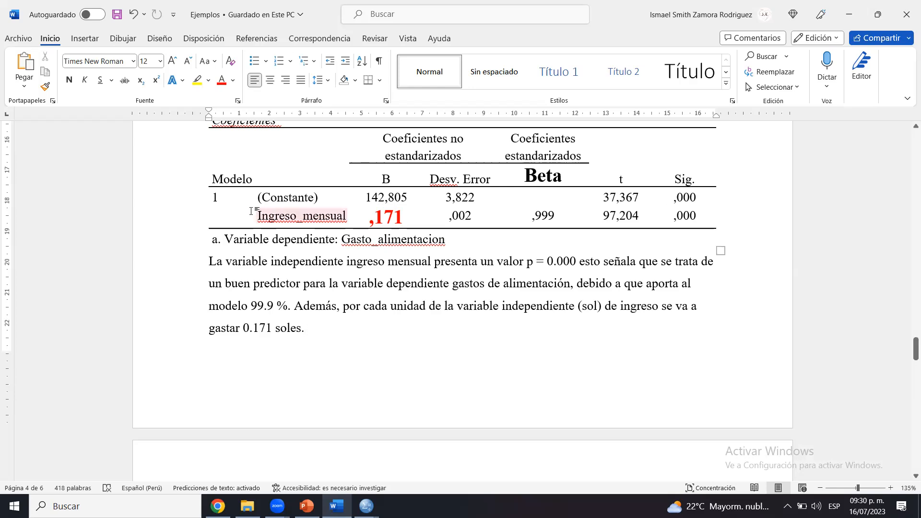
drag(213, 196, 309, 217)
click(308, 216)
drag(370, 217, 405, 213)
click(405, 212)
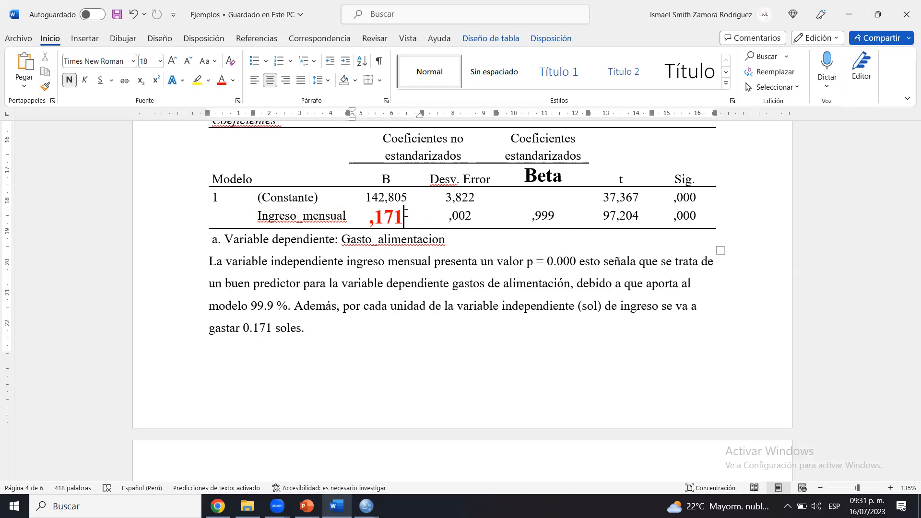
click(347, 317)
click(340, 322)
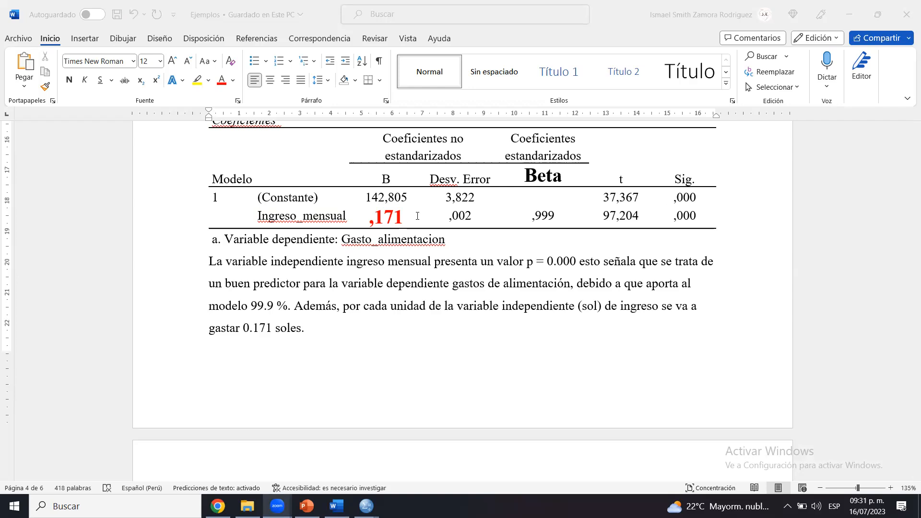
click(300, 332)
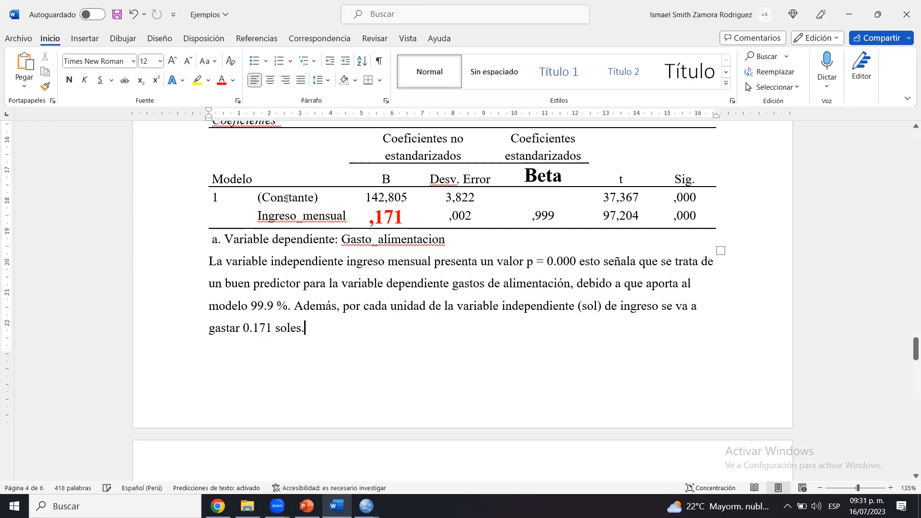
Highlight (Constante) and its B coefficient in yellow in the Coeficientes table.
drag(259, 198, 414, 201)
click(467, 181)
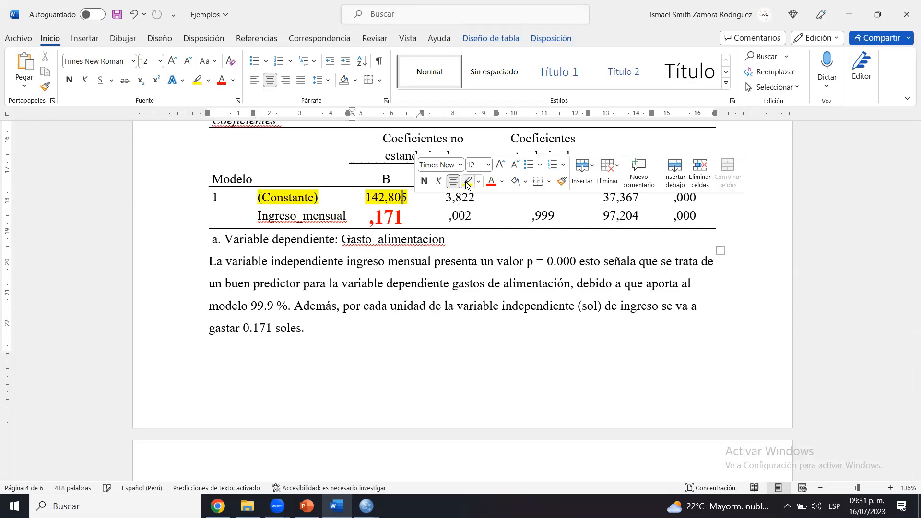
click(369, 332)
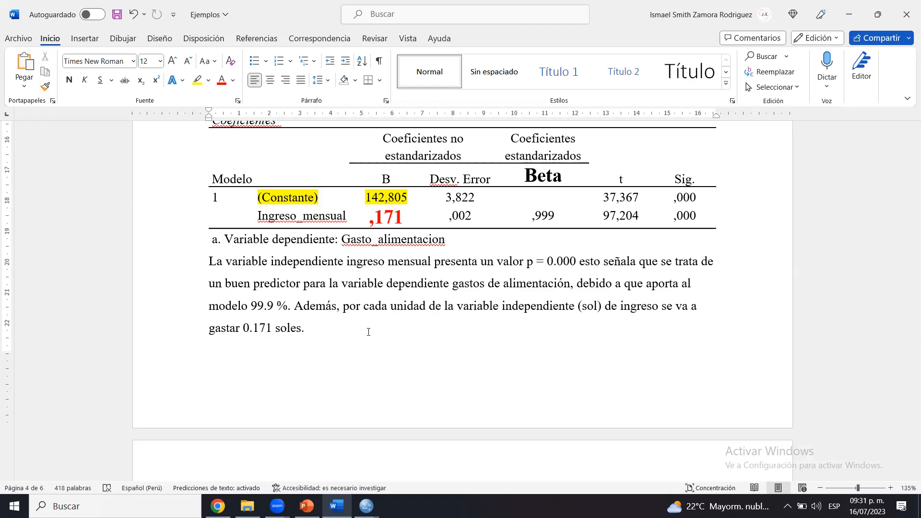
Start a new paragraph after the interpretation and write "Constante, Intersección o Intercepto ->".
key(ctrl+Return)
text(Consta)
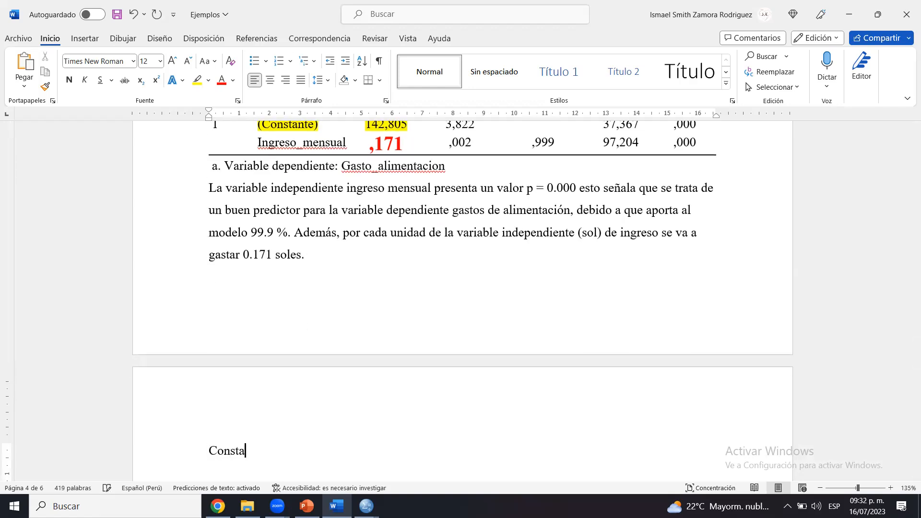
text(nte, Intersección o Intercepto ->)
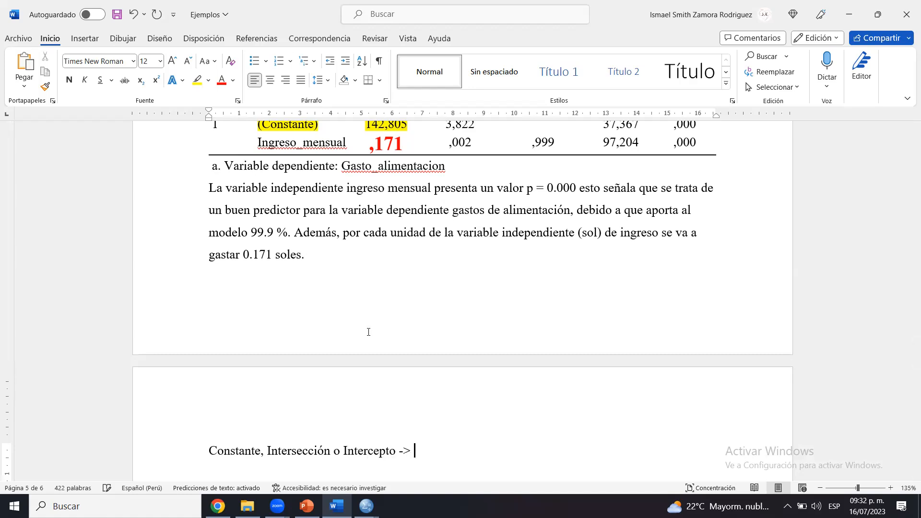
Make "Constante, Intersección o Intercepto" bold, leaving the arrow unformatted.
drag(391, 454, 236, 456)
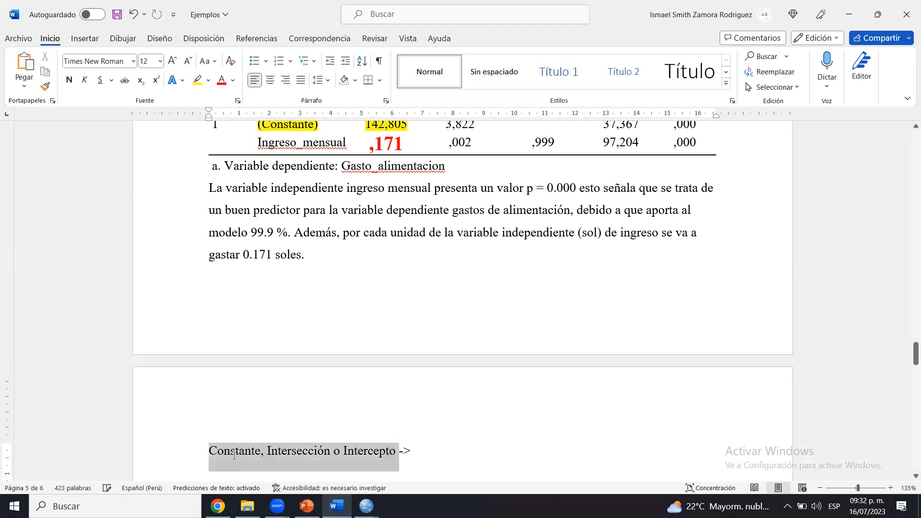
key(ctrl+n)
click(404, 453)
click(452, 443)
key(ctrl+g)
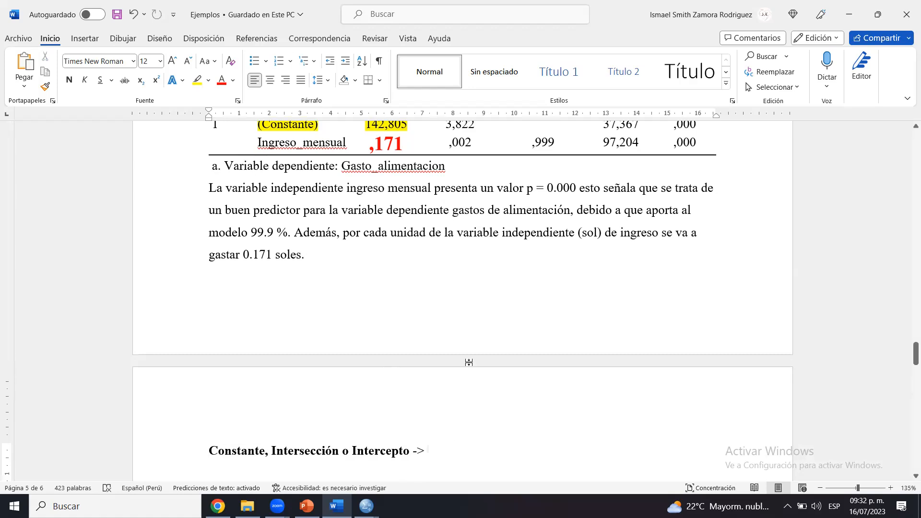
Review the Constante coefficient and write after the arrow "En un valor que se asumen cuando la variable independiente está ausente.".
drag(465, 276, 472, 186)
click(472, 186)
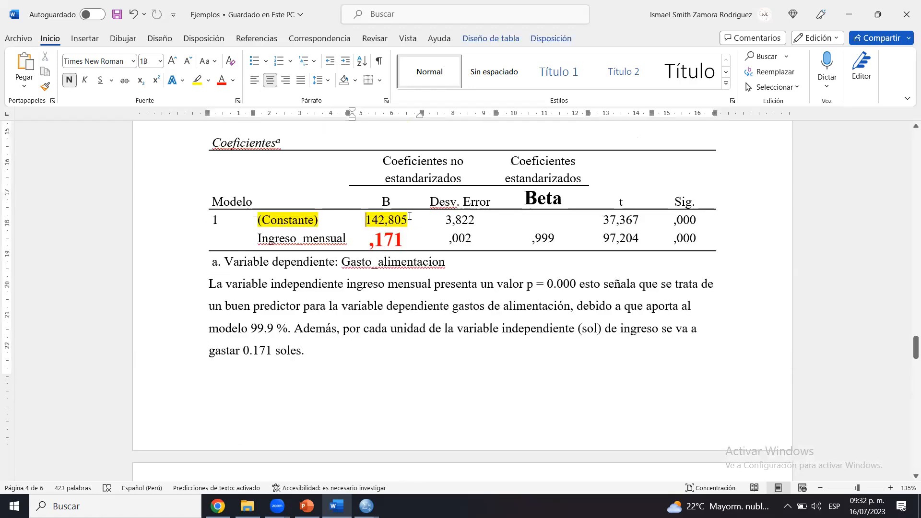
click(436, 328)
key(ctrl+shift+End)
key(Right)
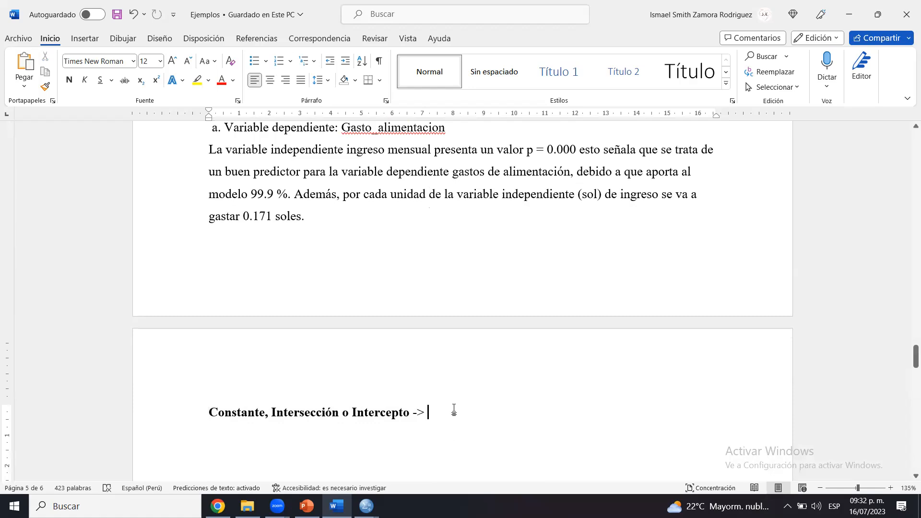
text(E)
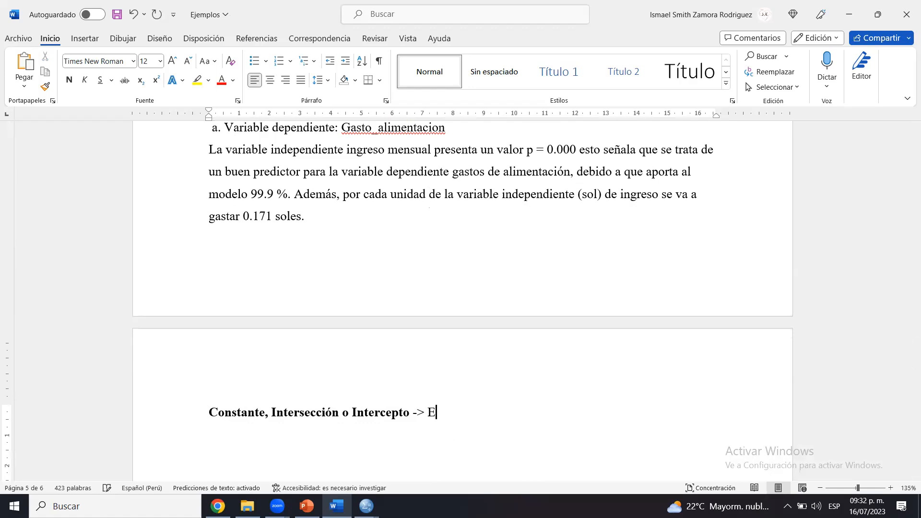
text(n un valor que se asumen)
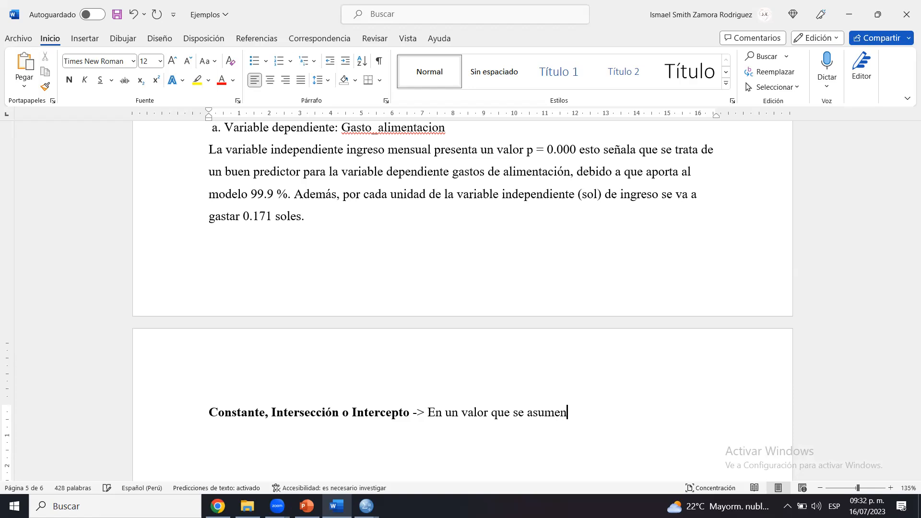
text( cuando la variabl)
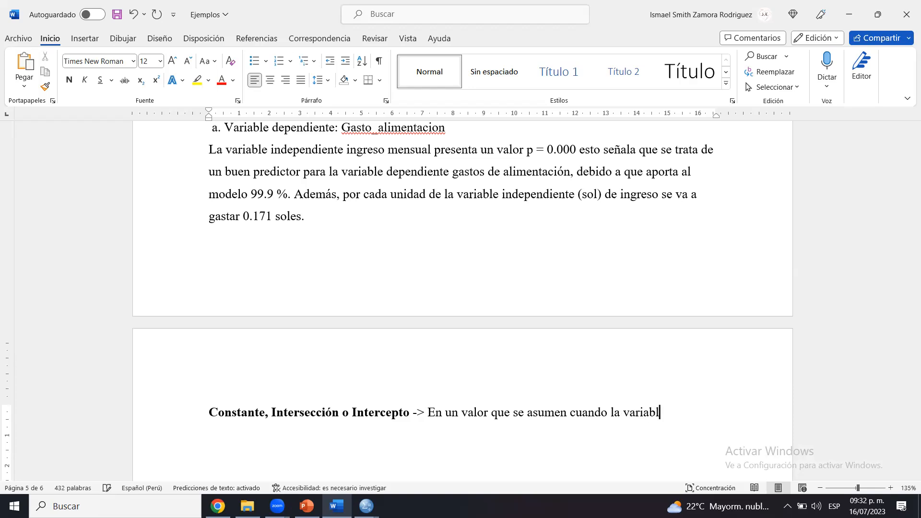
text(e indepdneiente no es t)
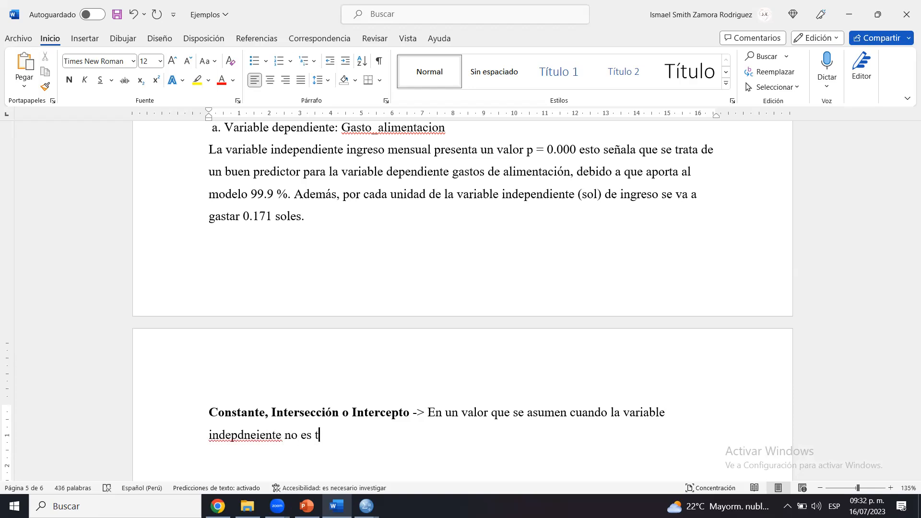
key(BackSpace)
key(BackSpace)
key(BackSpace)
key(BackSpace)
key(BackSpace)
key(BackSpace)
key(BackSpace)
text(está ausente.)
right_click(251, 442)
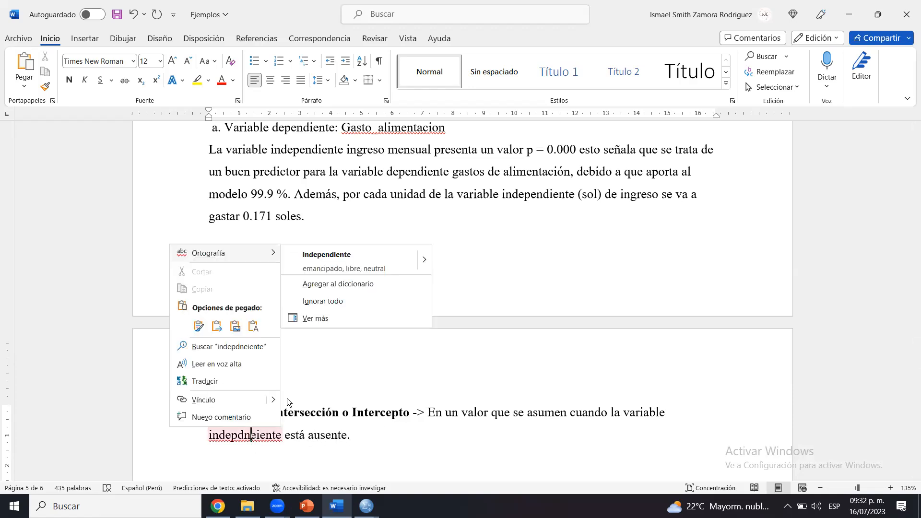
click(384, 256)
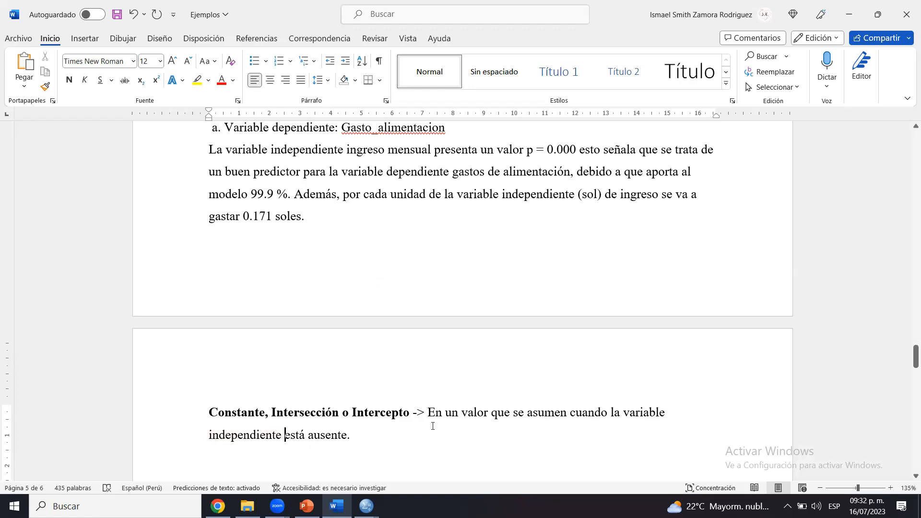
Change "se asumen" to "asume" in the definition of the constant.
click(567, 412)
key(BackSpace)
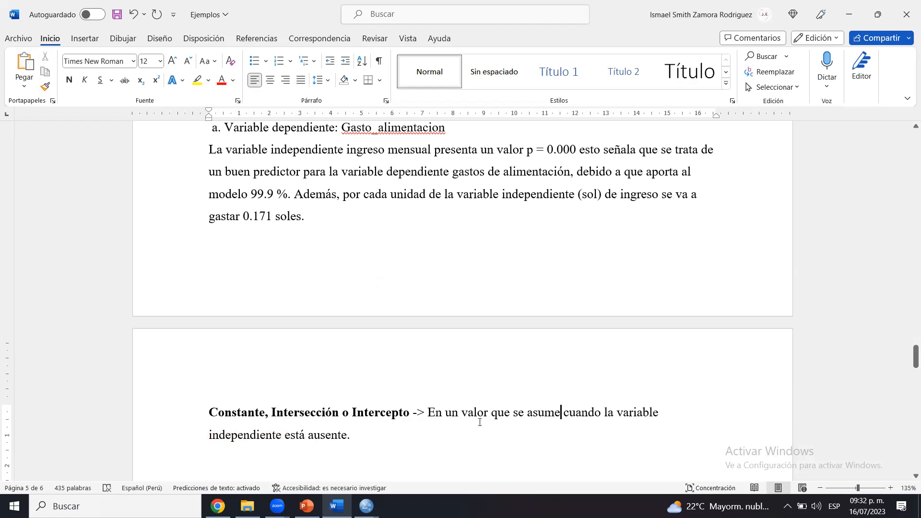
double_click(518, 414)
key(BackSpace)
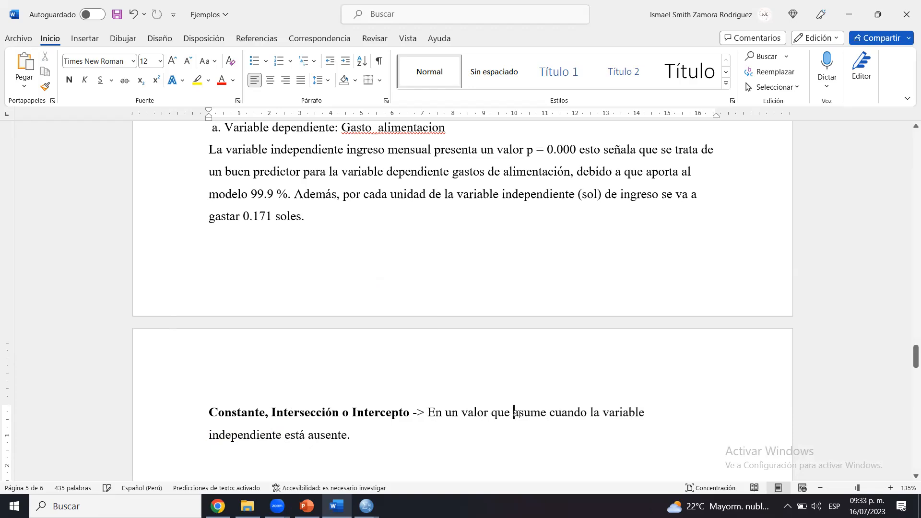
Insert "la variable dependiente" after "asume" in the definition, remove the extra space and save the document.
click(548, 412)
text(la vaia)
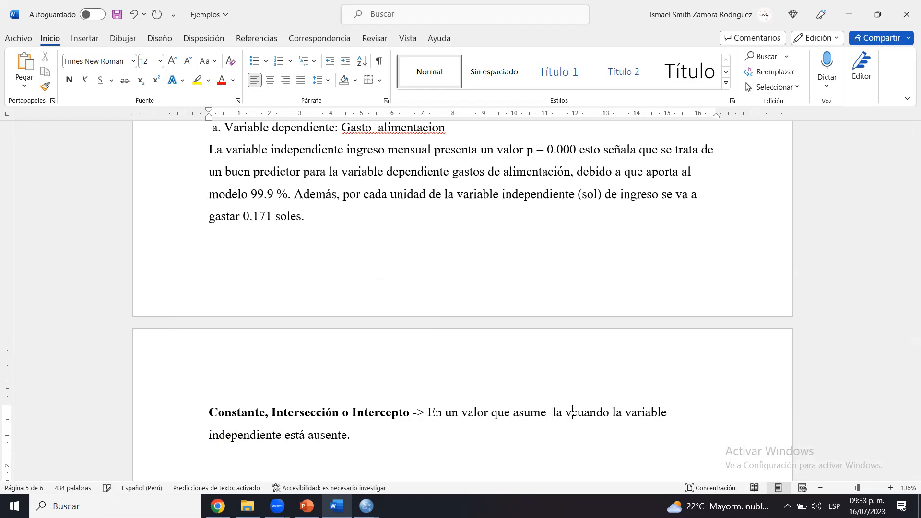
key(BackSpace)
key(BackSpace)
text(riable depe)
text(ndiente cuando)
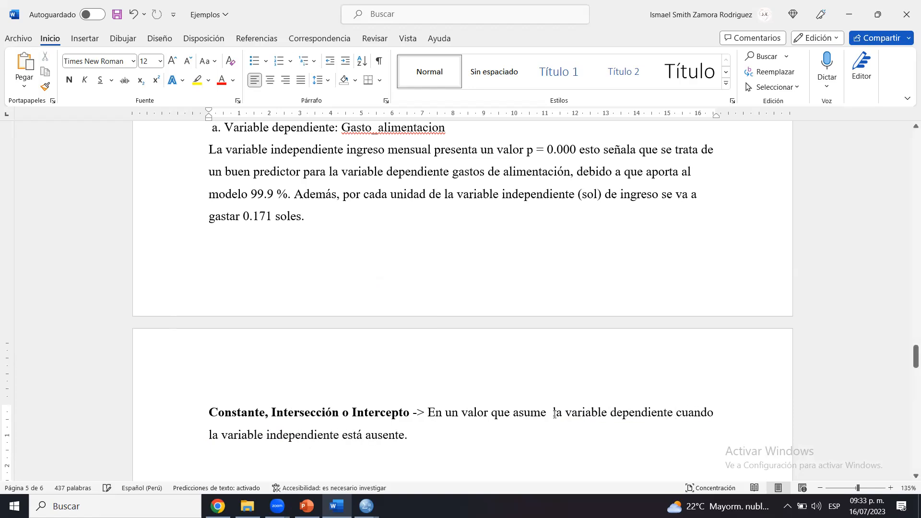
click(553, 412)
key(BackSpace)
key(ctrl+s)
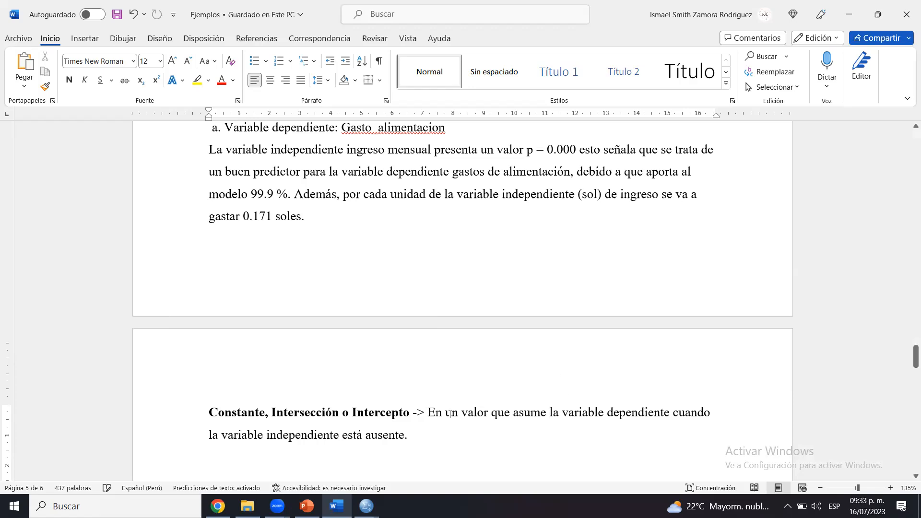
Replace "En un valor" with "Valor" at the start of the definition of the constant.
drag(461, 413, 422, 415)
key(shift+Right)
key(shift+Right)
key(shift+Right)
key(BackSpace)
text(V)
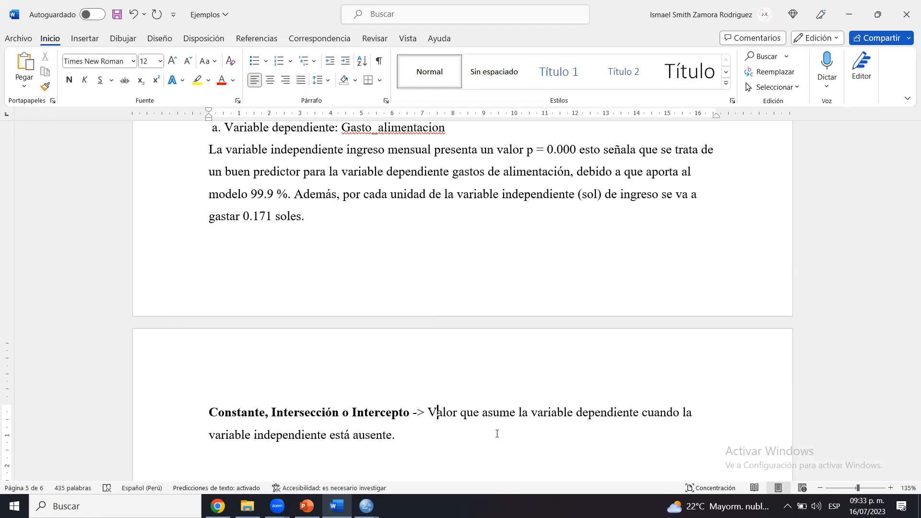
Highlight in yellow the sentence from "Además, por cada unidad" to "0.171 soles." and relate it to Ingreso_mensual in the Coeficientes table.
scroll(370, 187, up, 3)
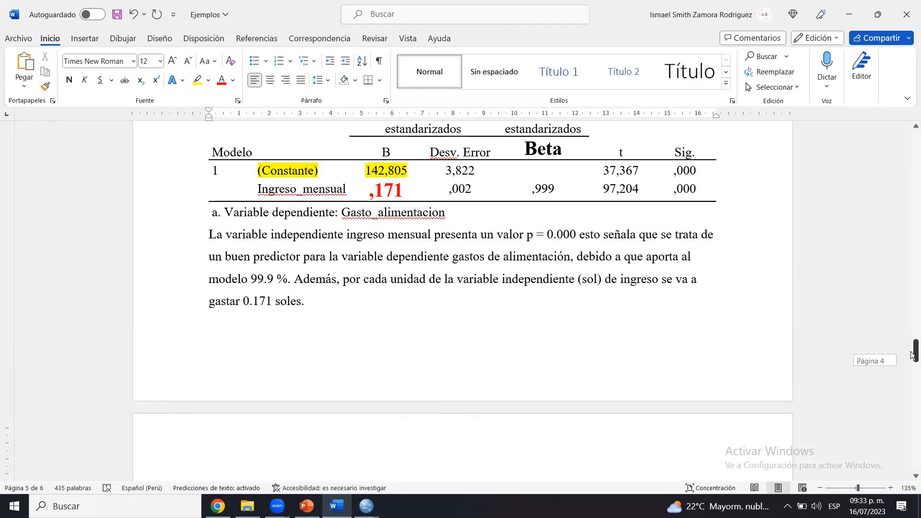
drag(369, 254, 402, 255)
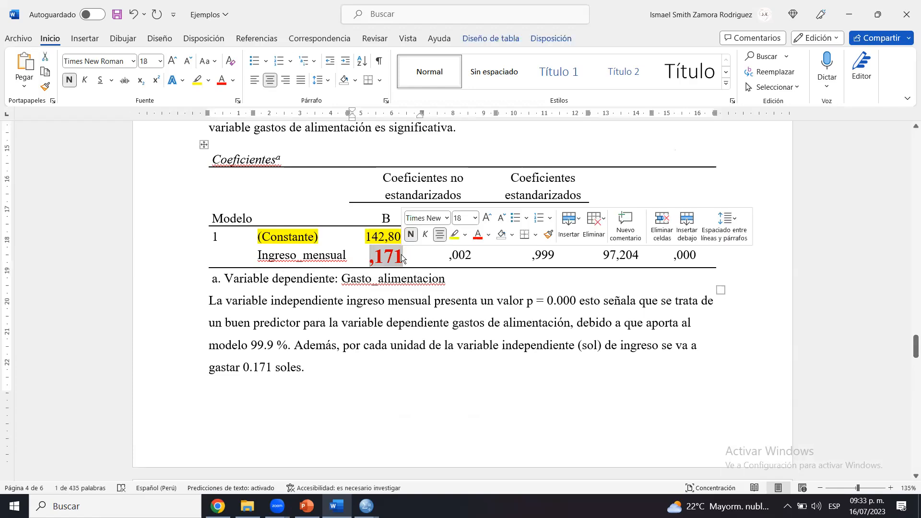
click(401, 254)
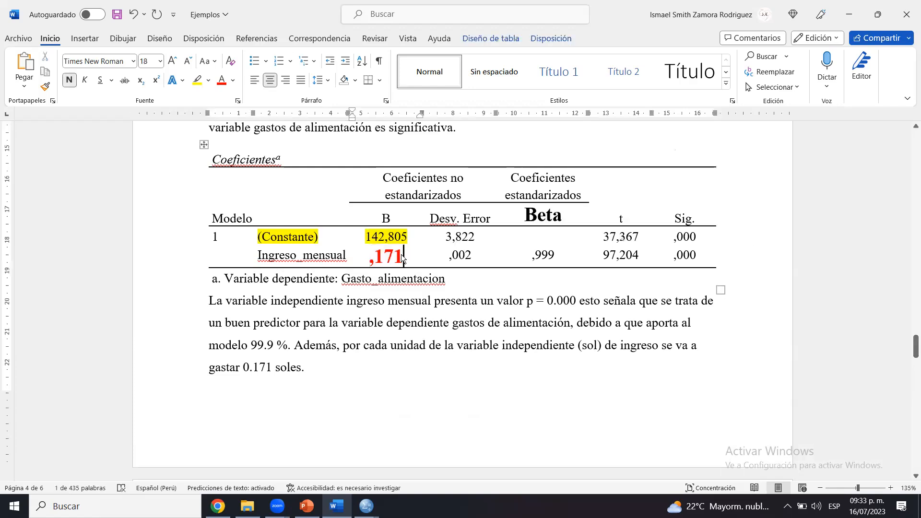
ctrl+click(323, 348)
click(347, 322)
click(338, 254)
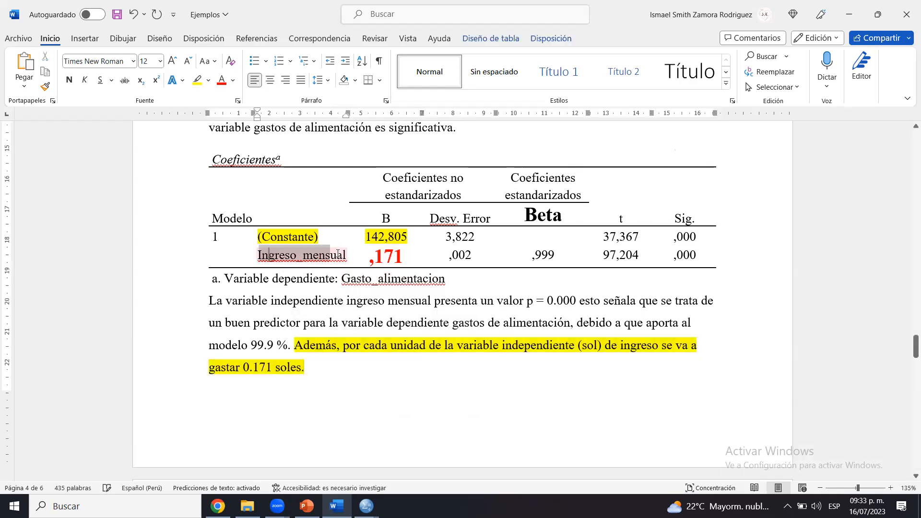
double_click(297, 254)
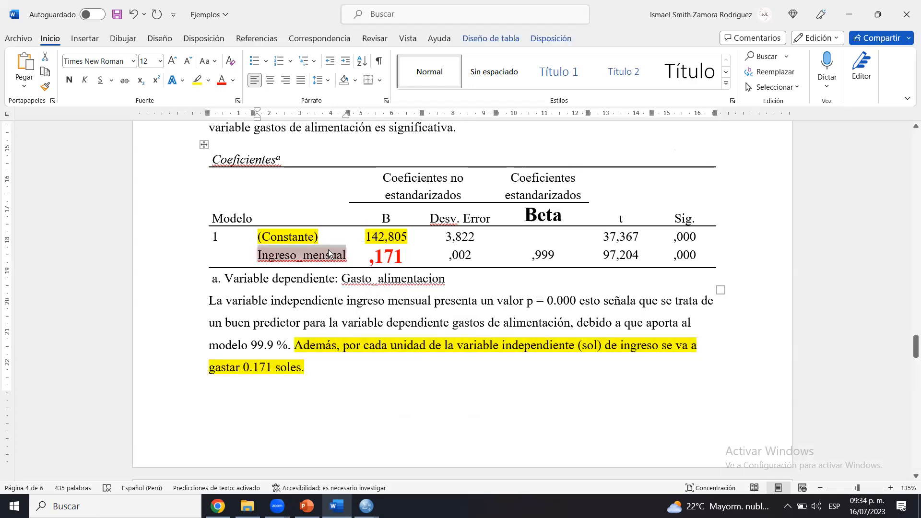
click(329, 255)
click(398, 255)
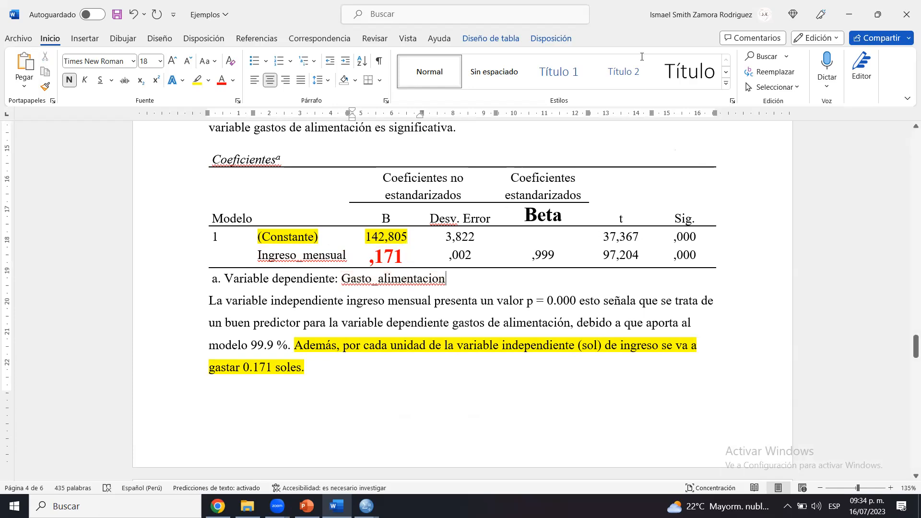
Move the Coeficientes table to the start of a new page, together with its interpretation and the definition of the constant.
drag(612, 274, 379, 120)
key(Left)
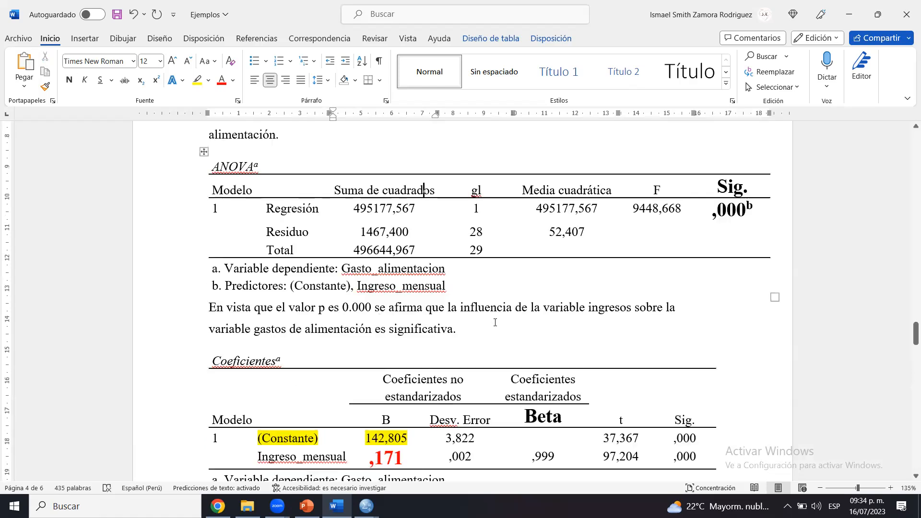
key(ctrl+z)
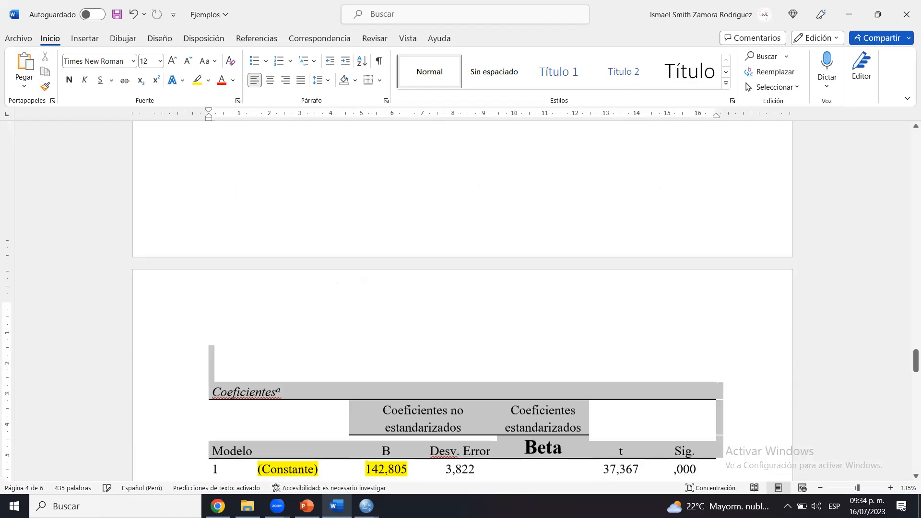
click(432, 216)
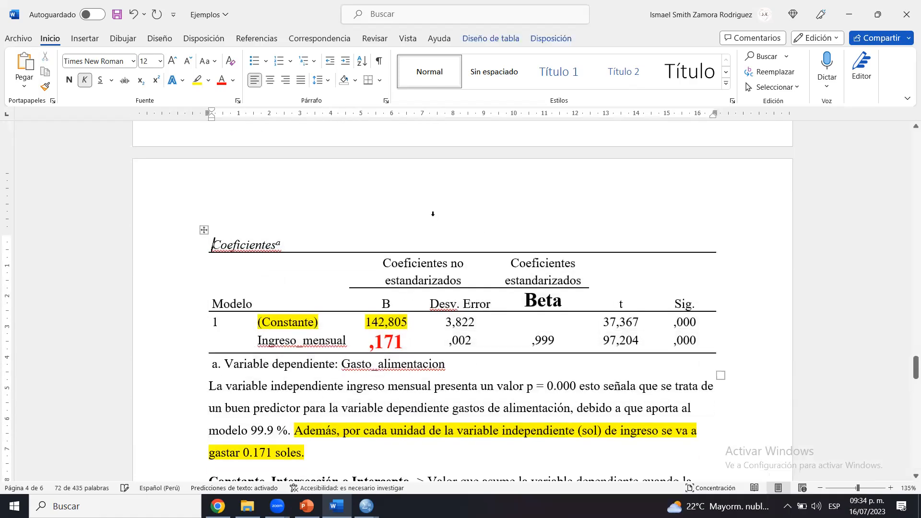
key(ctrl+s)
scroll(433, 213, down, 1)
drag(452, 341, 395, 437)
click(449, 386)
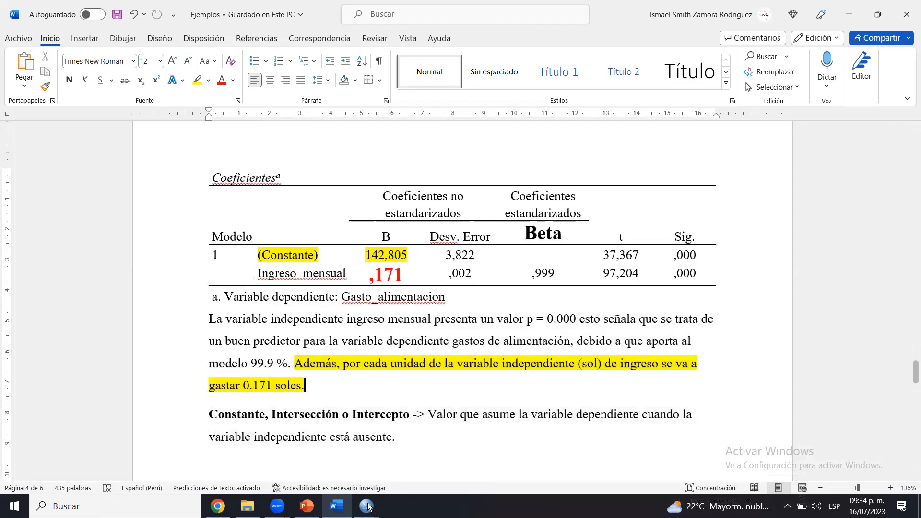
Switch to the PowerPoint presentation and select the Regresión Lineal equation image on the Regresión lineal simple y múltiple slide.
click(306, 506)
click(677, 249)
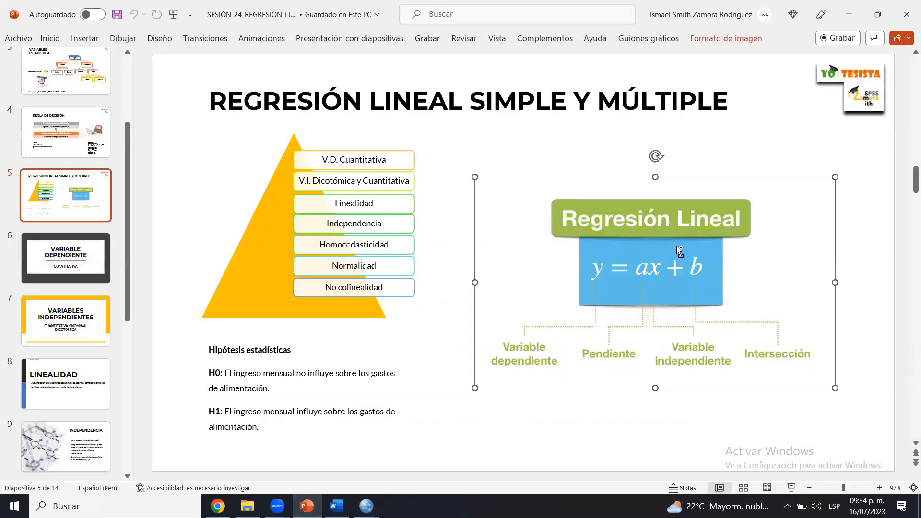
Switch to the Word document and paste the Regresión Lineal equation image on a new line below the Coeficientes table.
click(366, 506)
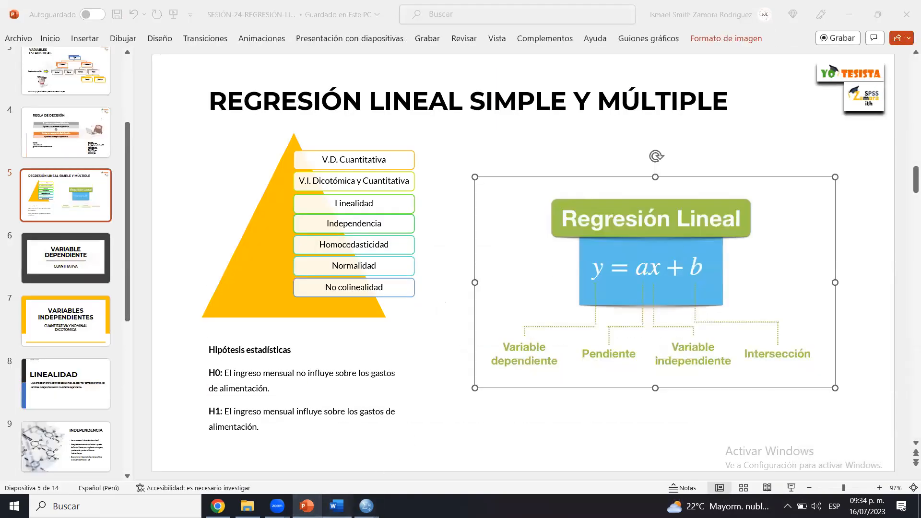
click(337, 505)
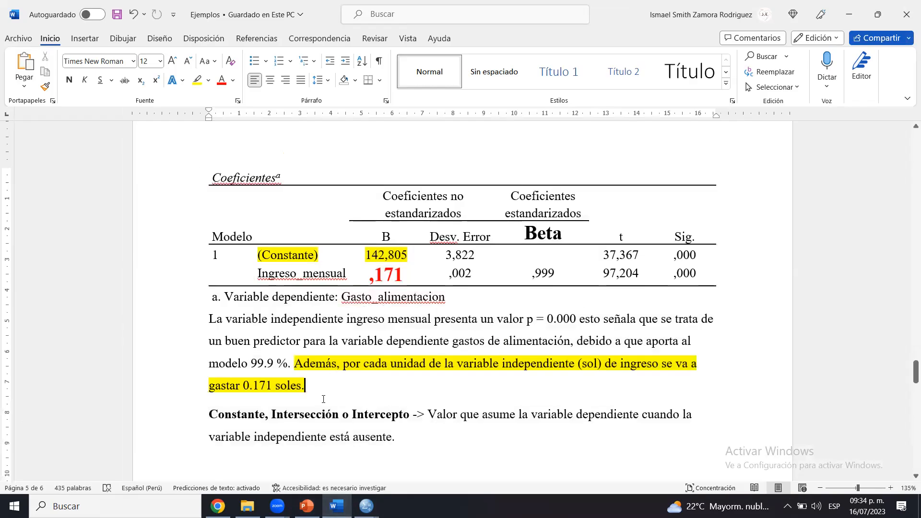
click(207, 319)
key(Return)
key(ctrl+v)
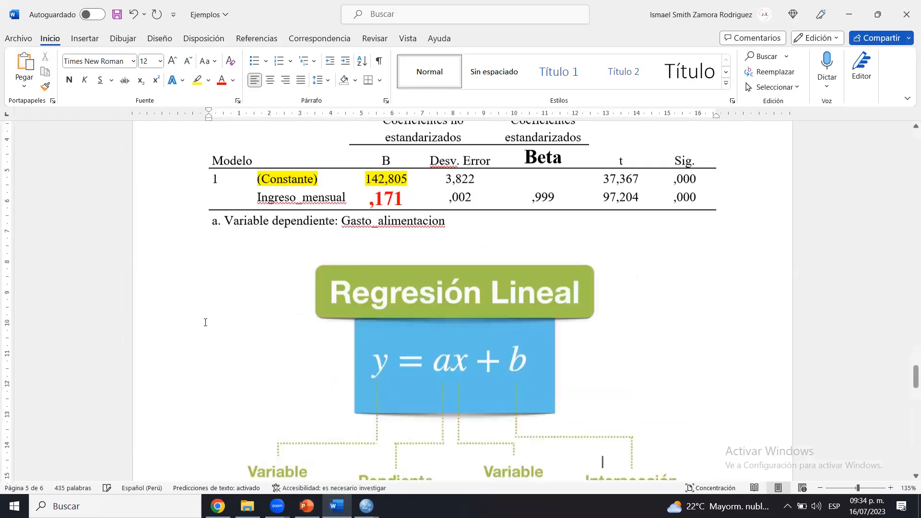
Shrink the pasted equation image proportionally to less than half the text width, and save the document.
click(381, 271)
drag(710, 454, 413, 279)
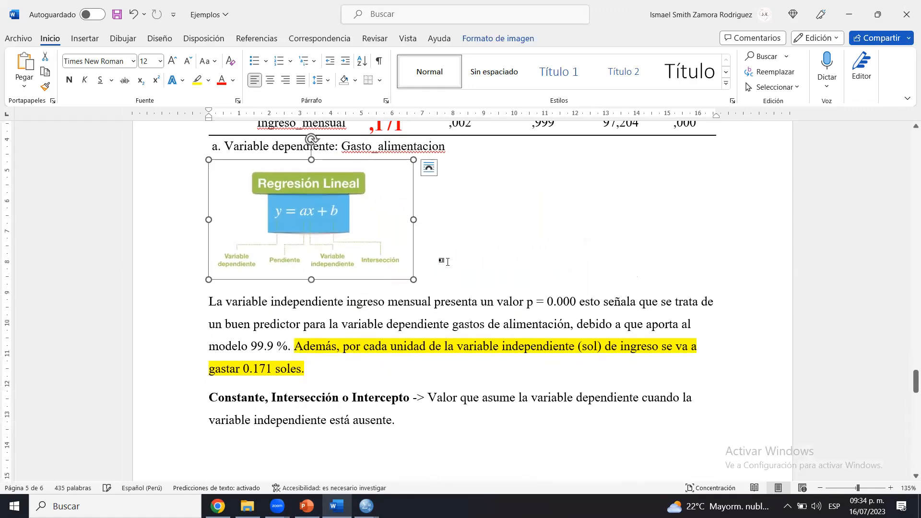
click(447, 261)
key(ctrl+s)
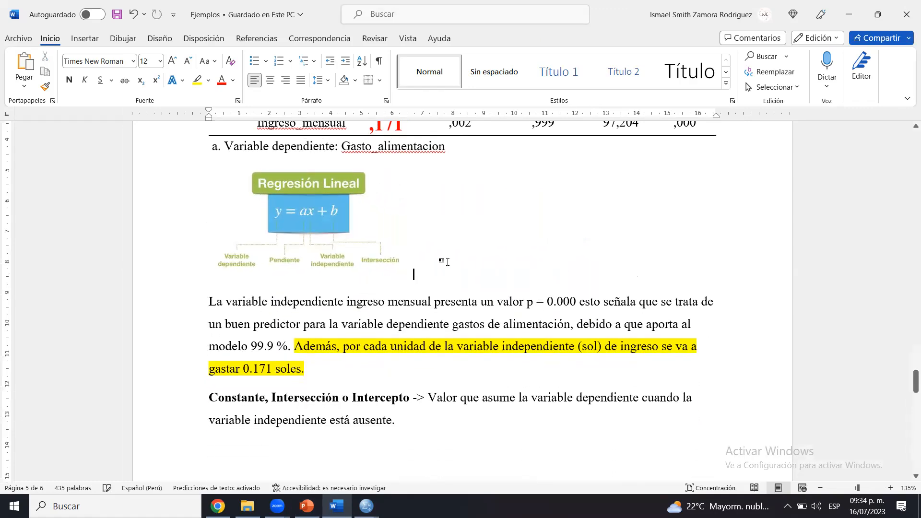
Review the Coeficientes table, the regression equation image and the definition of Constante, Intersección o Intercepto.
drag(446, 261, 478, 121)
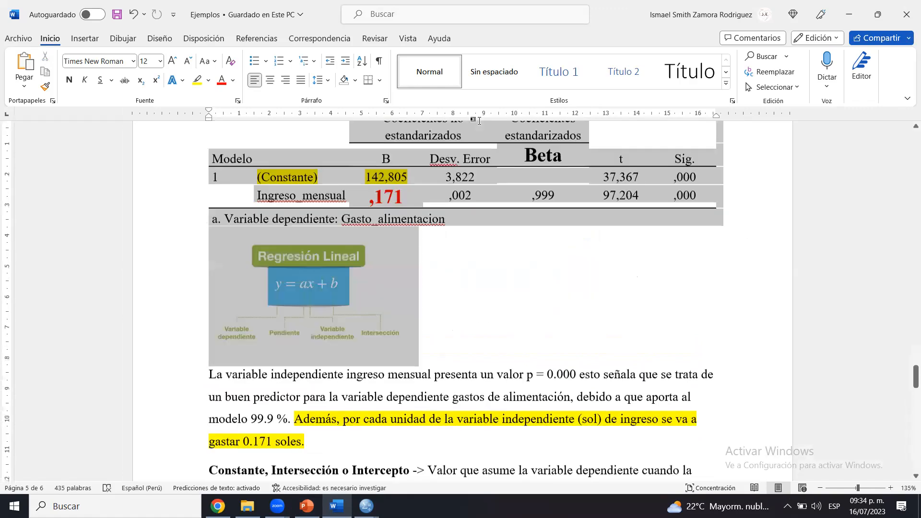
click(489, 312)
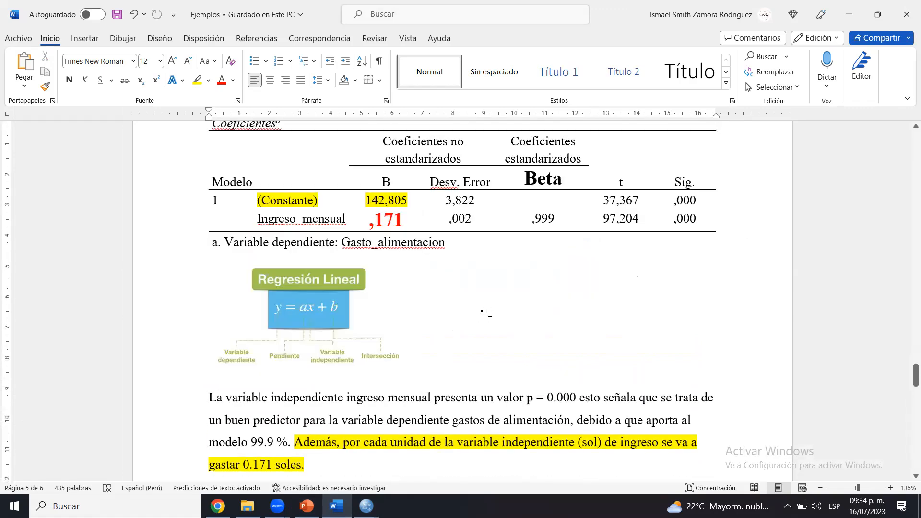
click(340, 314)
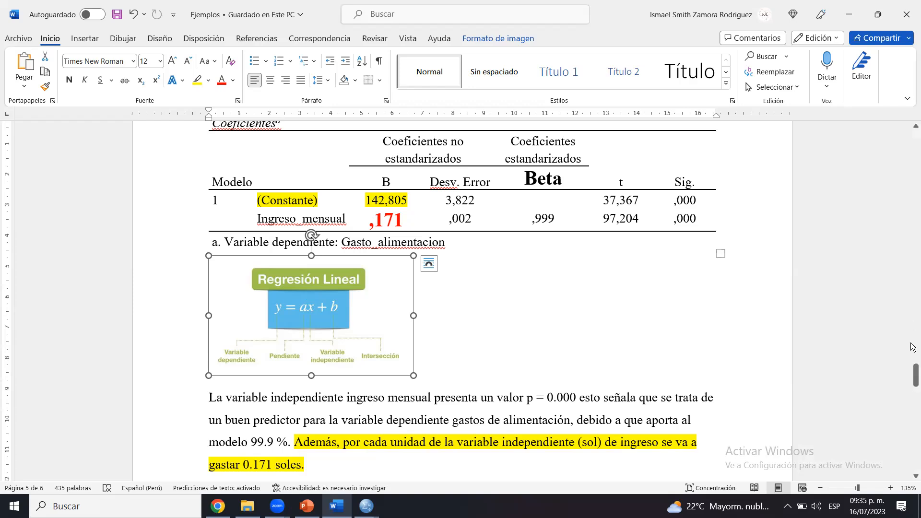
mouse_move(914, 374)
mouse_down()
mouse_move(912, 354)
mouse_move(913, 387)
mouse_up()
click(557, 265)
triple_click(343, 266)
click(343, 266)
drag(396, 312, 200, 300)
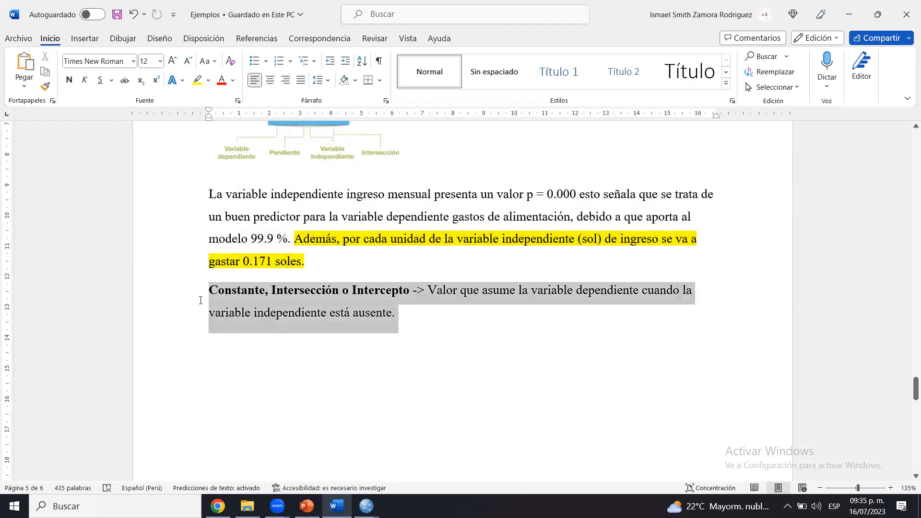
click(420, 305)
drag(912, 395, 913, 383)
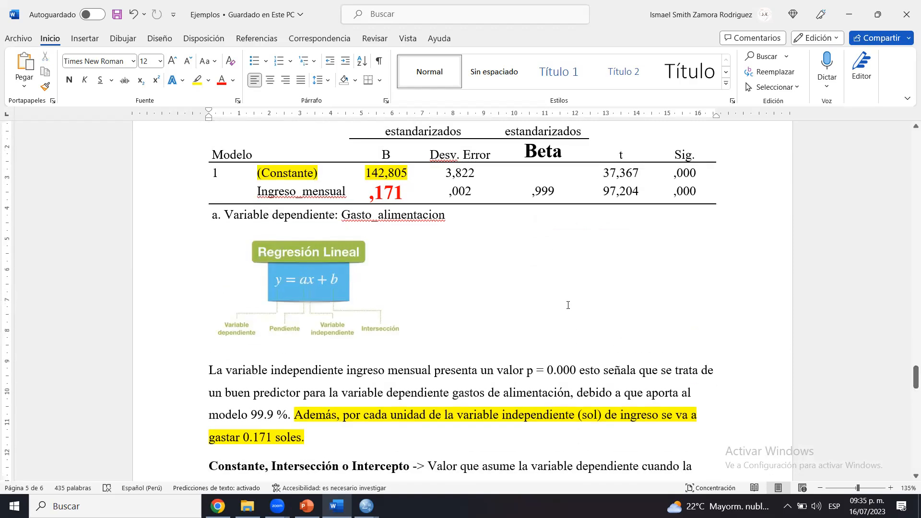
click(240, 269)
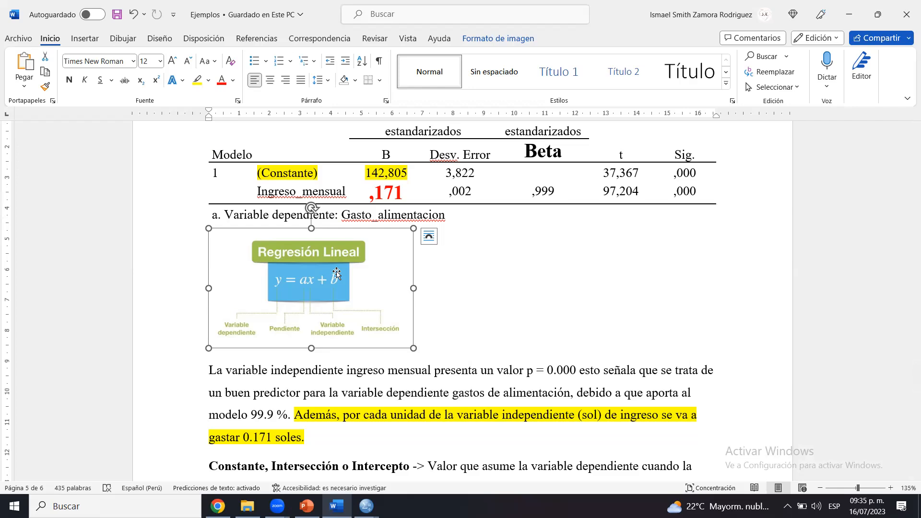
Start a new line below the equation image with "Y=" and check the Ingreso_mensual coefficient in the Coeficientes table.
click(440, 313)
key(Return)
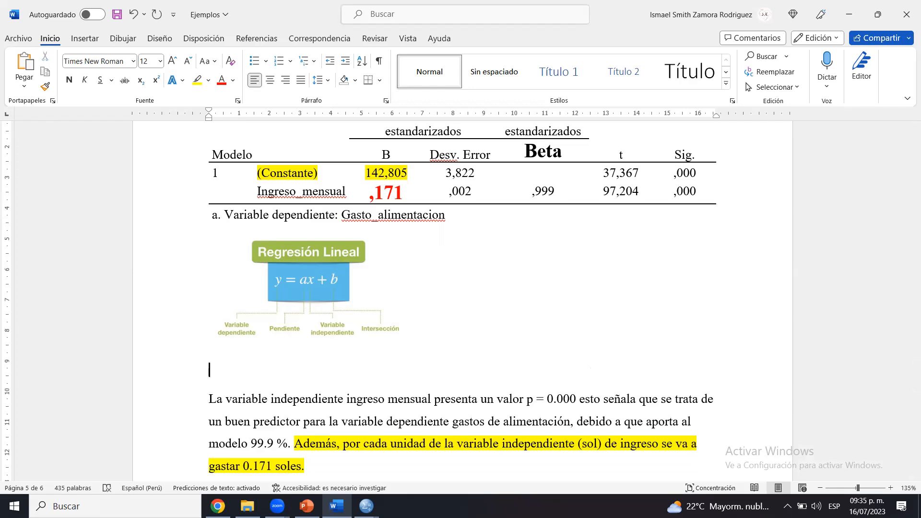
text(Y=)
double_click(394, 200)
click(394, 201)
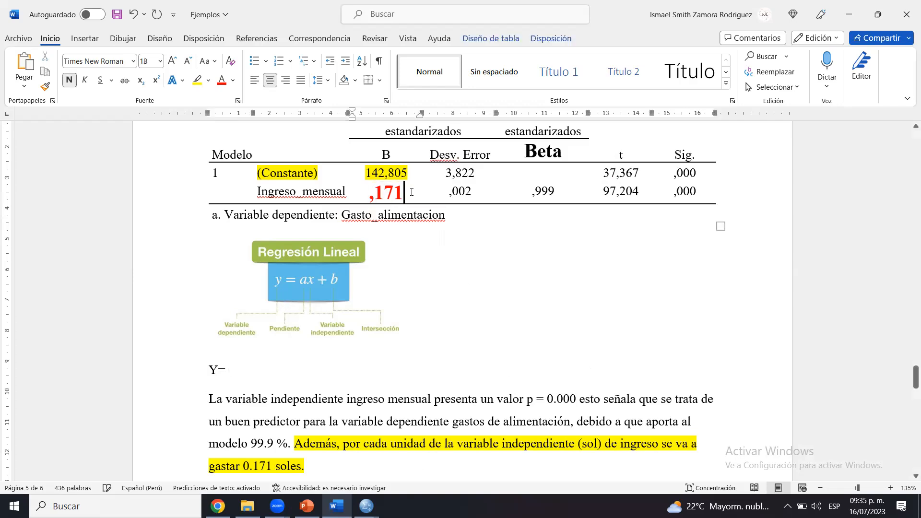
click(335, 195)
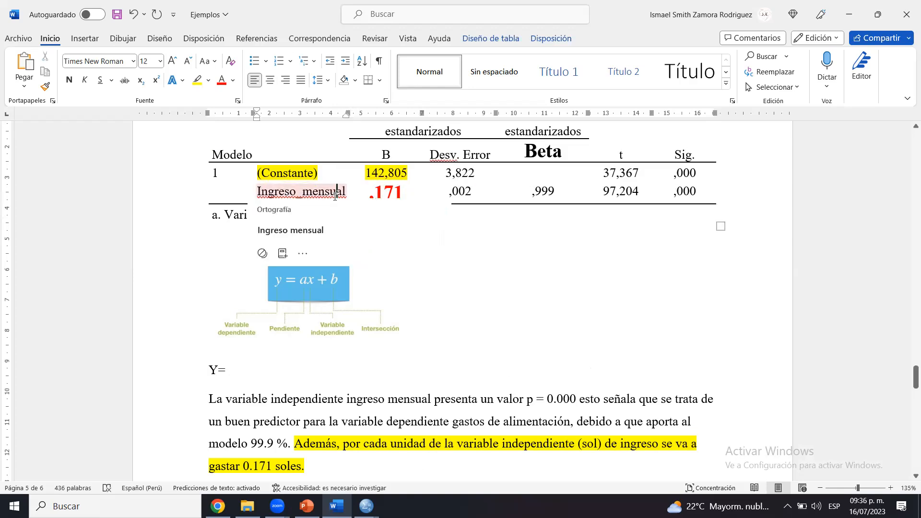
click(273, 369)
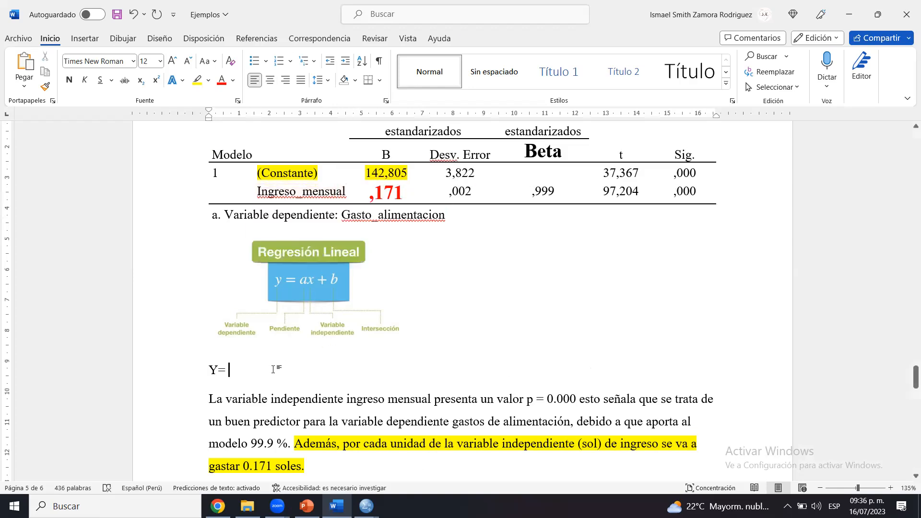
Complete the regression equation after "Y=" with "0.171*V.I. + 142.805".
text(0.1)
text(71)
text(V-)
key(BackSpace)
key(BackSpace)
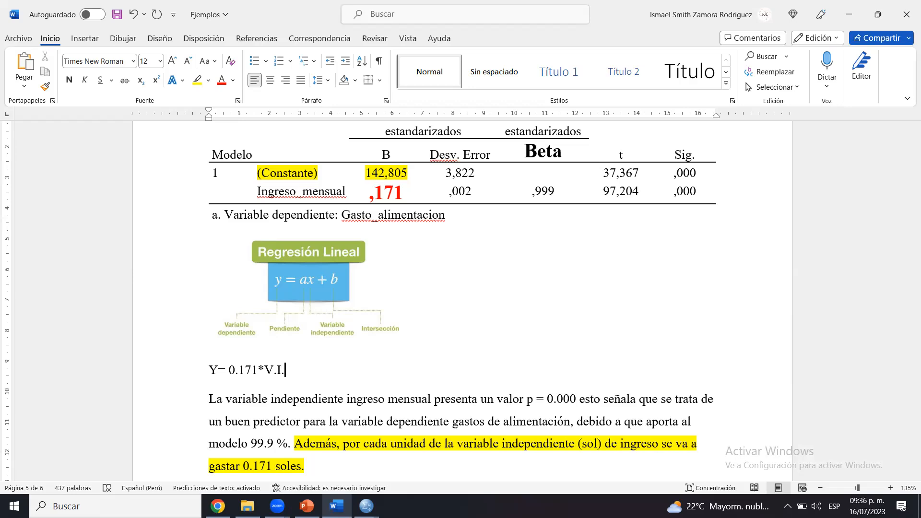
text(+)
text(142.805)
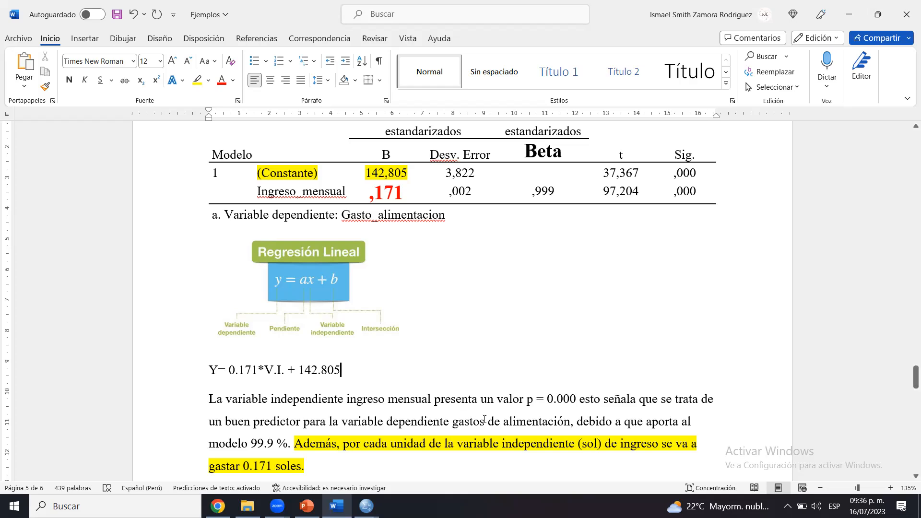
Copy the whole regression equation line and switch to the Regresion_lineal_simple dataset in SPSS.
click(193, 380)
key(ctrl+c)
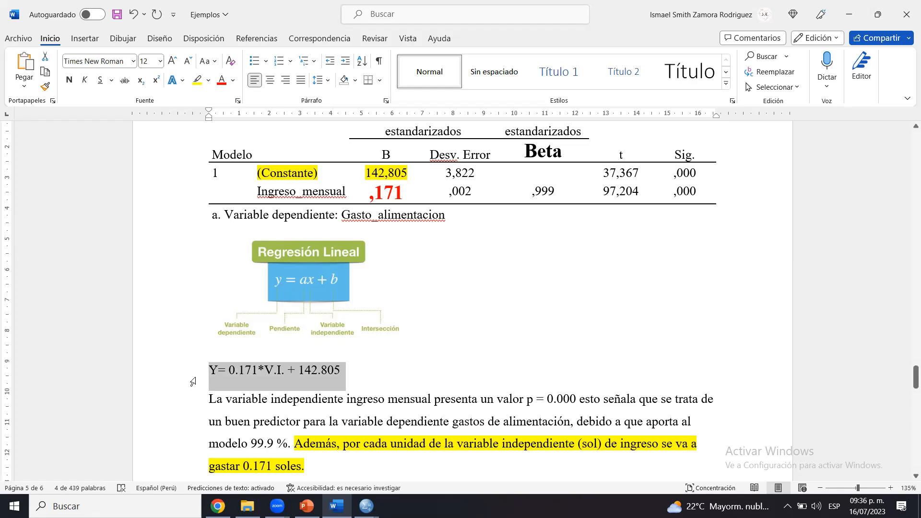
click(366, 506)
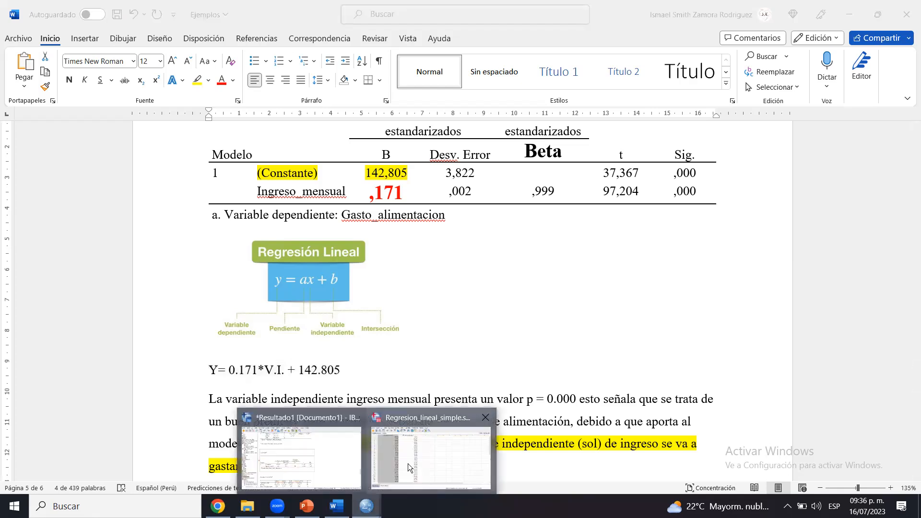
click(409, 468)
Examine the Ingreso_mensual and Gasto_alimentacion columns alternately in the data view.
click(271, 79)
click(186, 78)
click(251, 80)
click(188, 80)
click(253, 81)
click(179, 80)
click(232, 83)
click(185, 83)
click(240, 84)
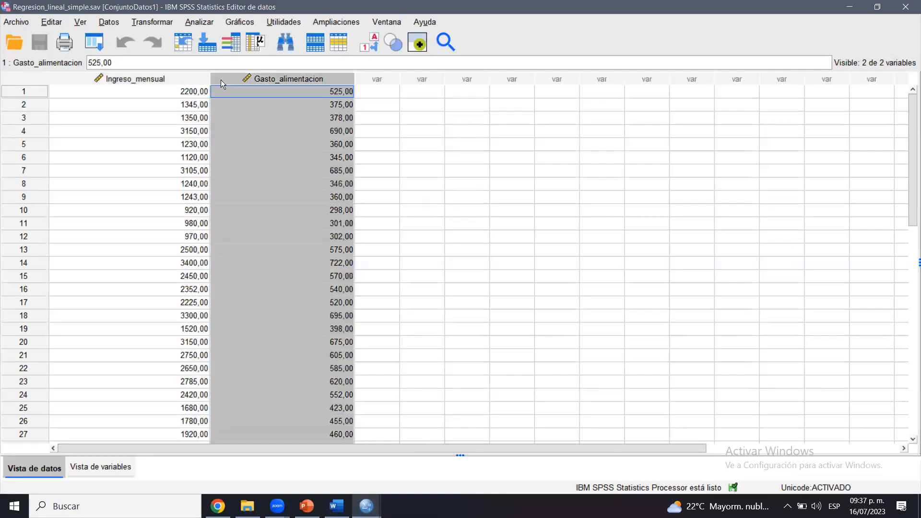
click(188, 80)
click(239, 77)
click(201, 82)
click(240, 81)
click(197, 81)
click(250, 79)
click(194, 79)
click(231, 77)
click(197, 77)
click(251, 89)
click(238, 82)
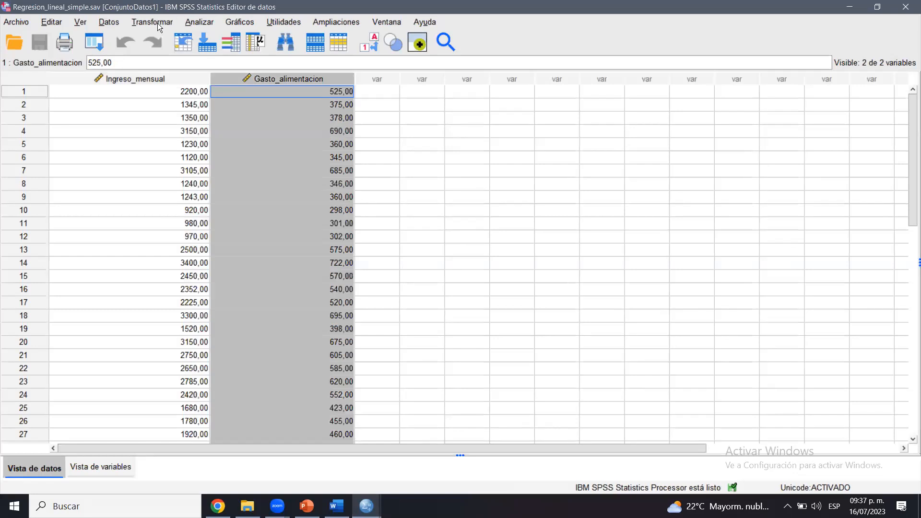
Set up a computed variable with PREDICCION as target and the copied regression equation as numeric expression.
click(157, 23)
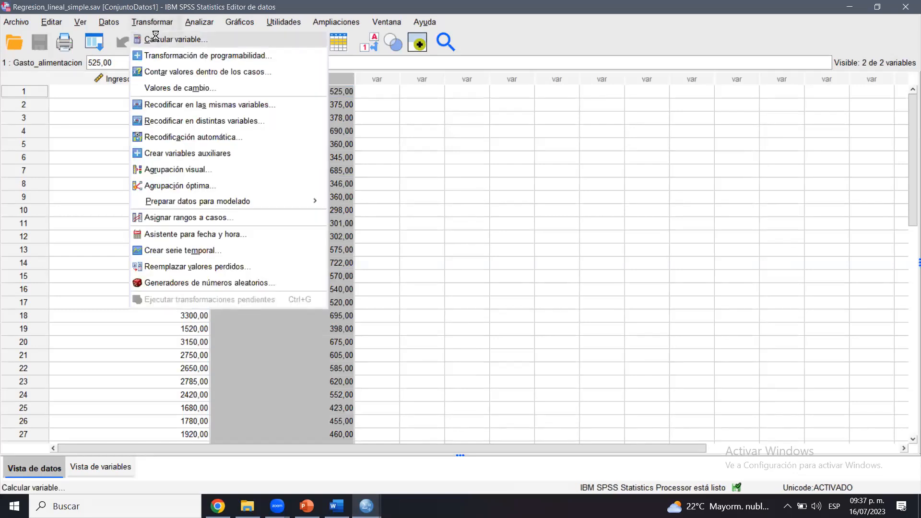
click(157, 37)
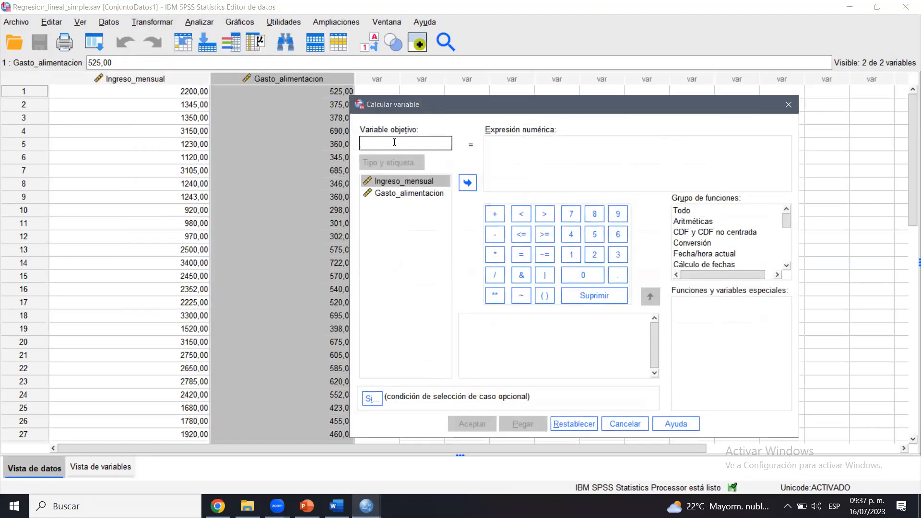
text(PREDICCION)
click(553, 157)
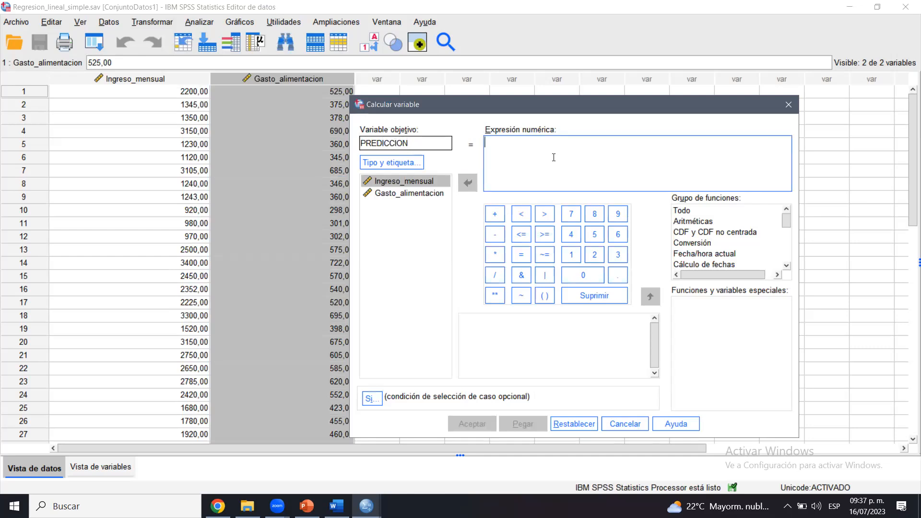
key(ctrl+v)
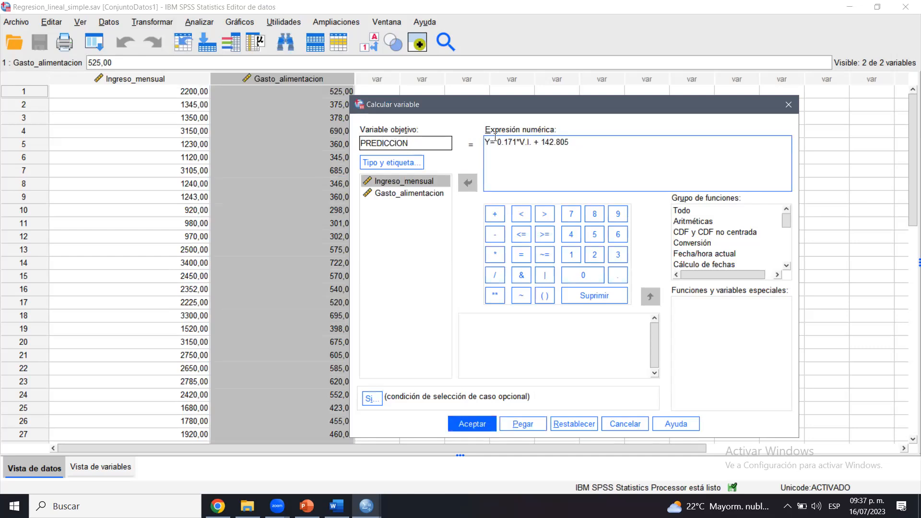
Remove "Y=" from the numeric expression and replace "V.I." with the variable Ingreso_mensual.
drag(495, 140, 478, 140)
key(BackSpace)
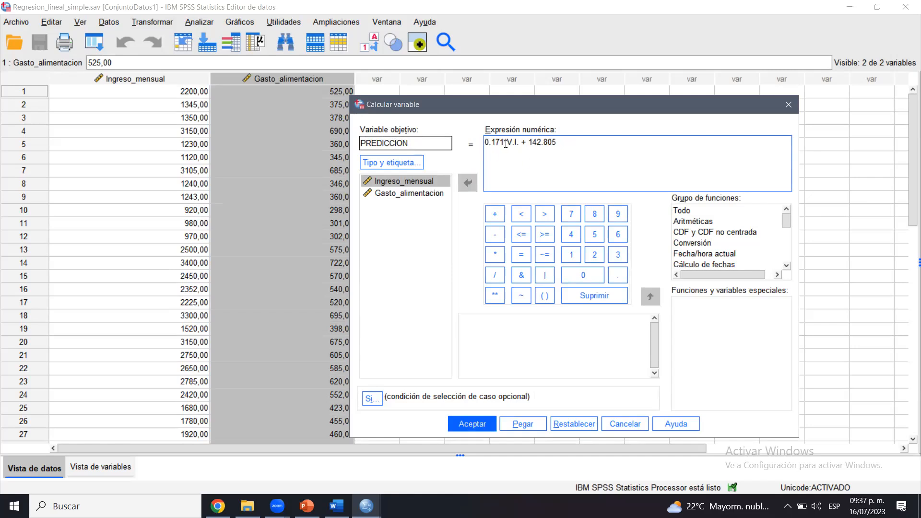
drag(506, 143, 520, 142)
key(BackSpace)
double_click(394, 182)
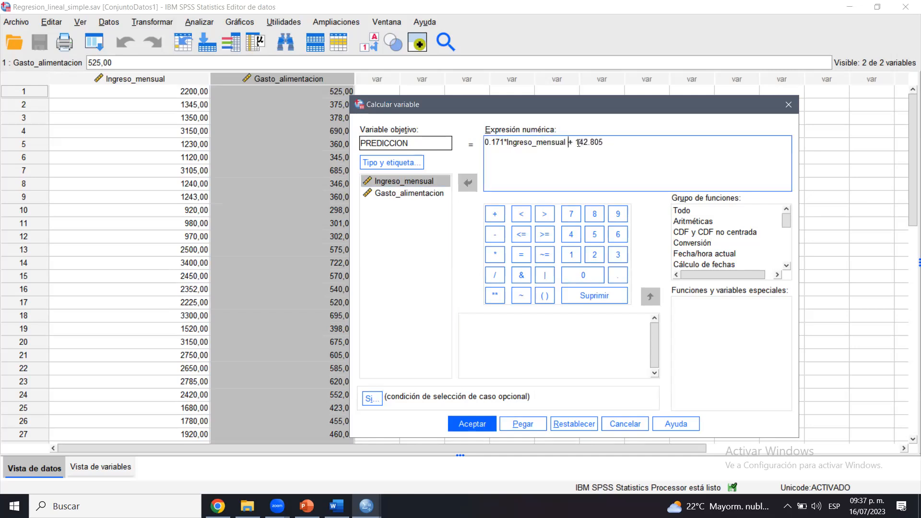
Check the terms of the expression 0.171*Ingreso_mensual + 142.805 and run the calculation of PREDICCION.
drag(578, 142, 600, 143)
click(631, 144)
key(ctrl+a)
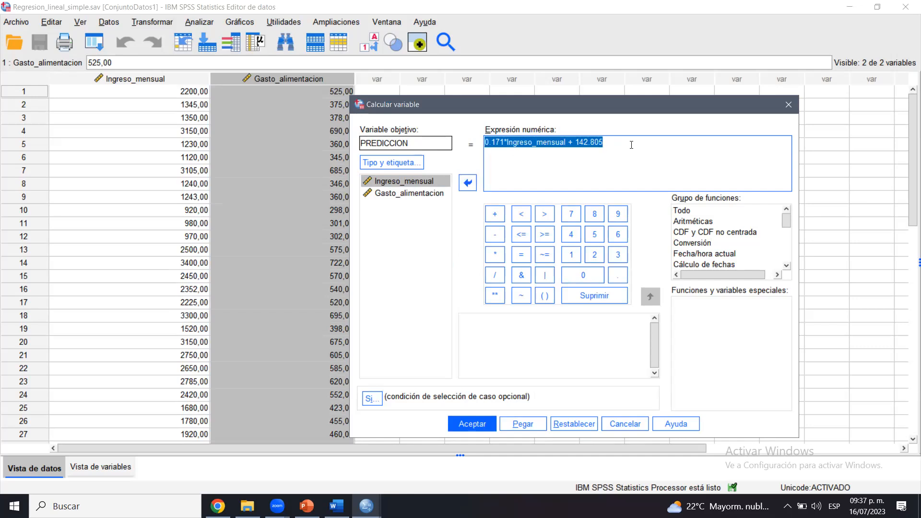
click(515, 142)
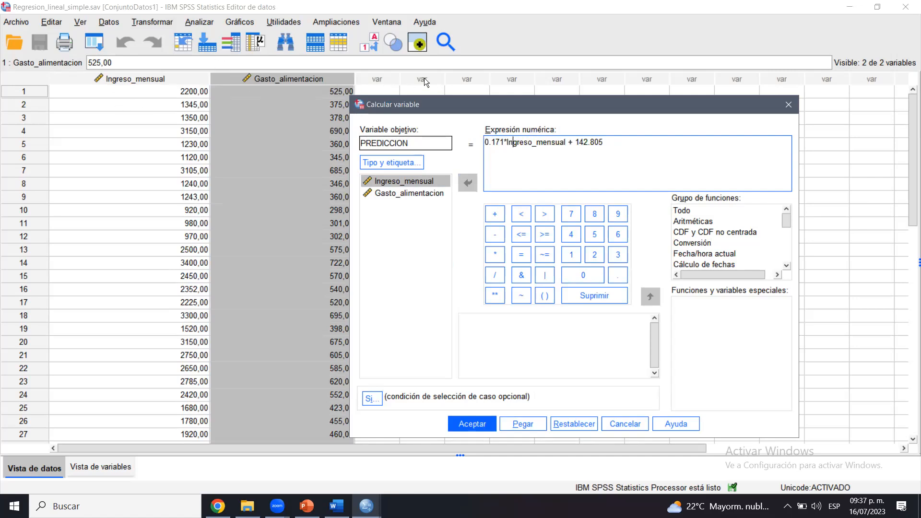
click(617, 140)
click(477, 420)
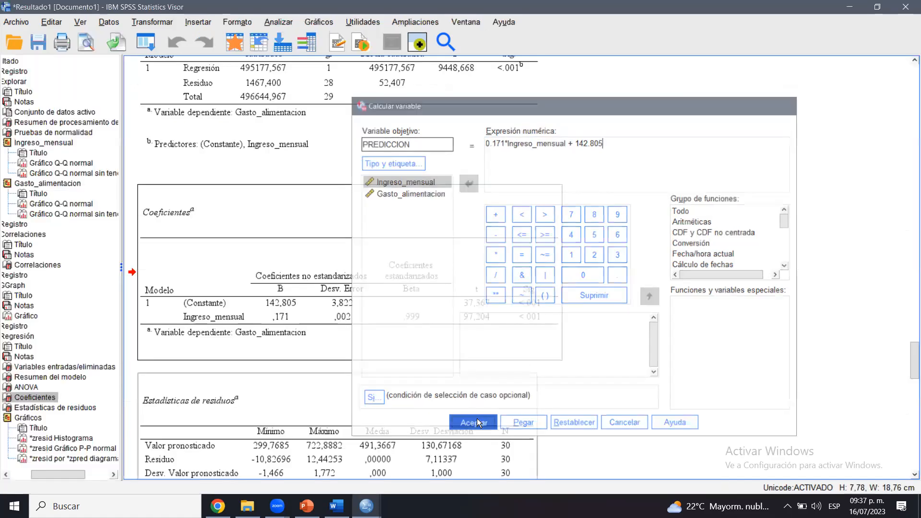
Return to the dataset and widen the PREDICCION, Gasto_alimentacion and Ingreso_mensual columns to fit their names on one line.
click(366, 506)
click(402, 444)
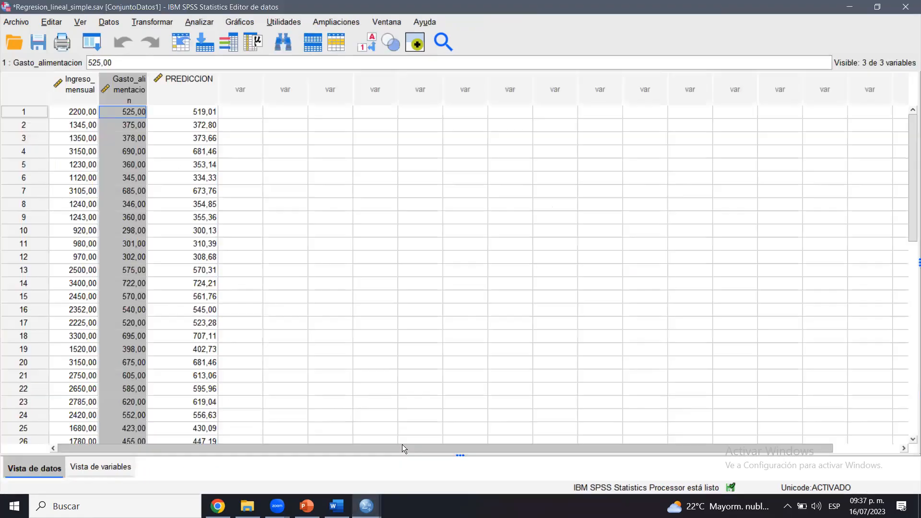
drag(218, 85, 248, 85)
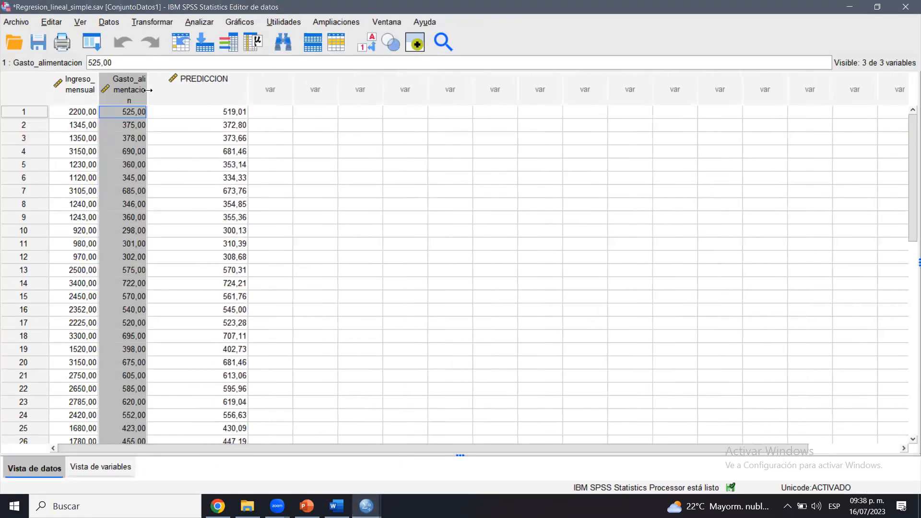
drag(148, 91, 209, 88)
click(266, 140)
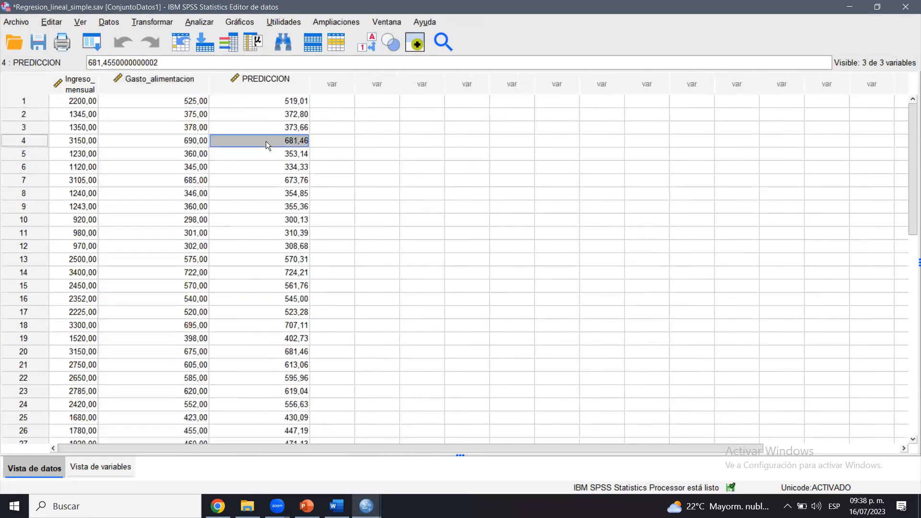
click(260, 82)
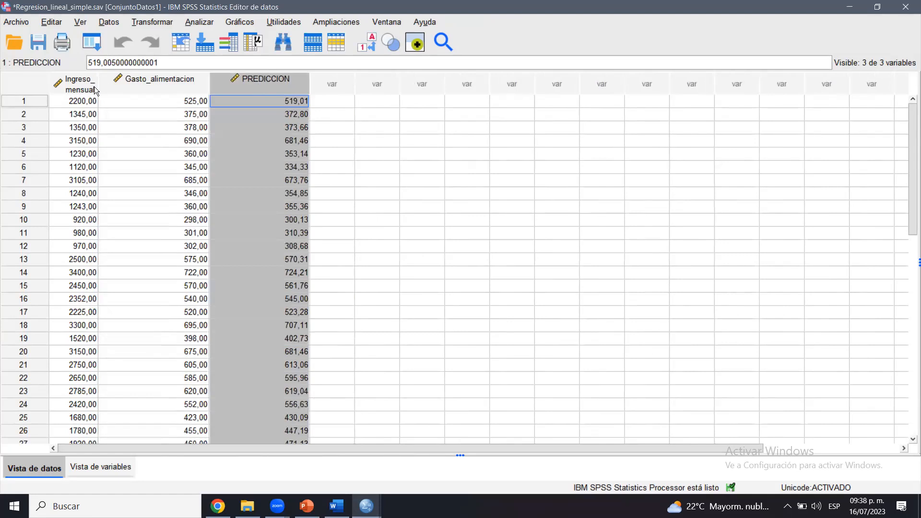
drag(97, 85, 142, 80)
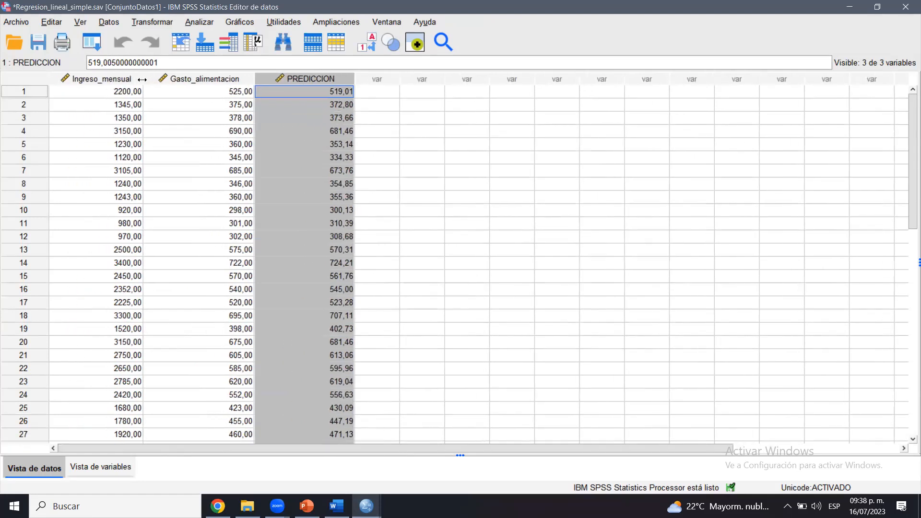
Compare the Gasto_alimentacion and PREDICCION columns, starting with the values of the first three cases.
click(126, 93)
click(192, 95)
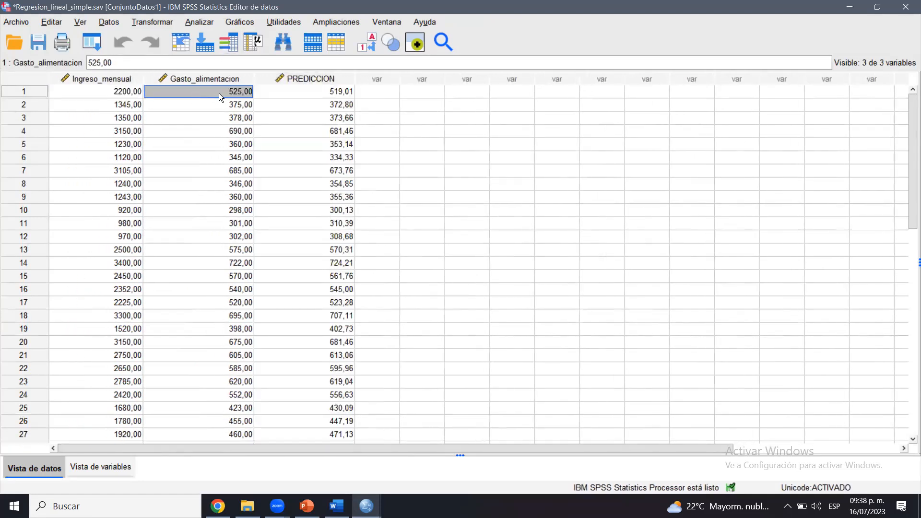
click(212, 77)
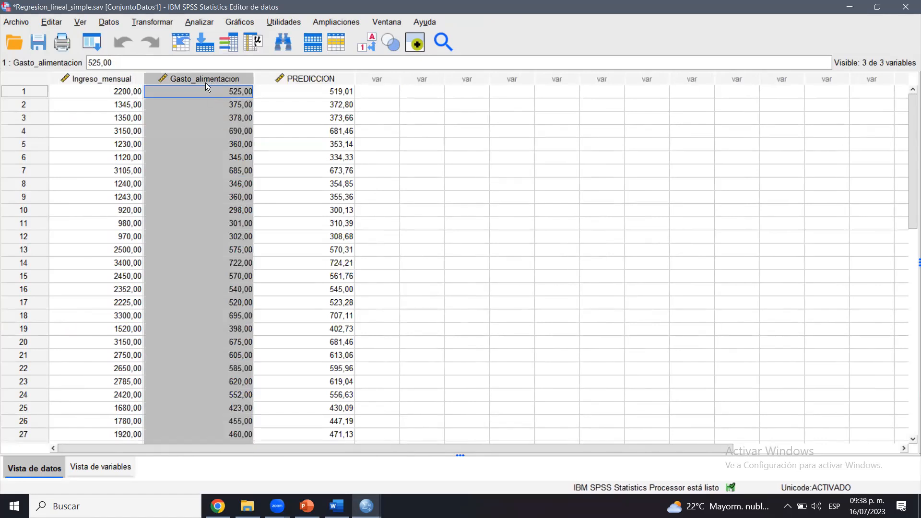
click(303, 80)
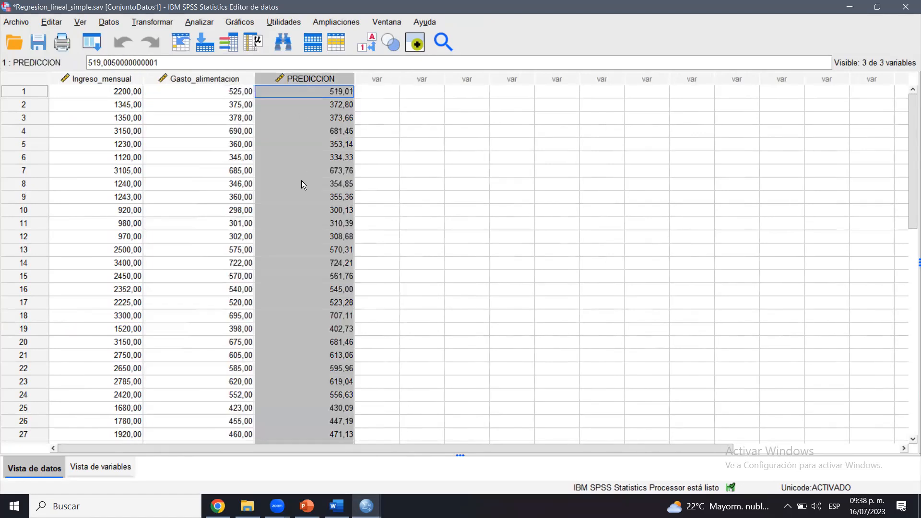
click(225, 90)
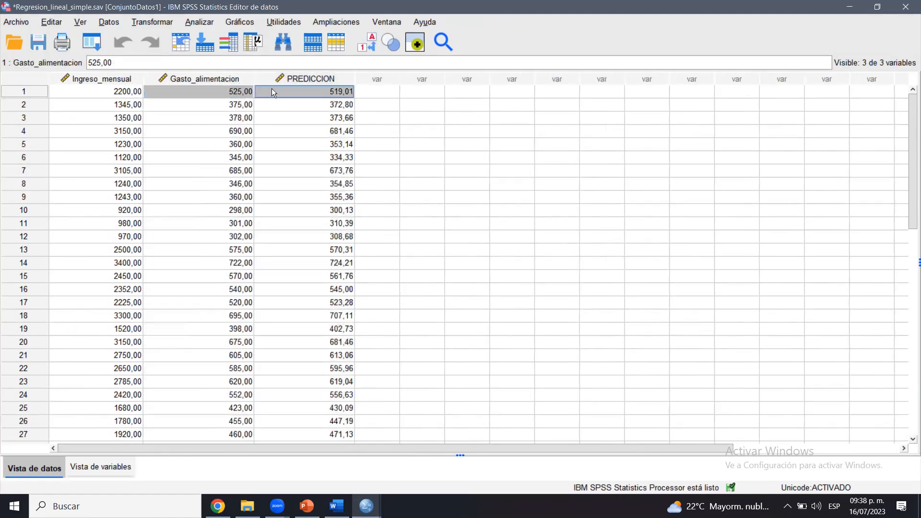
click(248, 102)
key(Down)
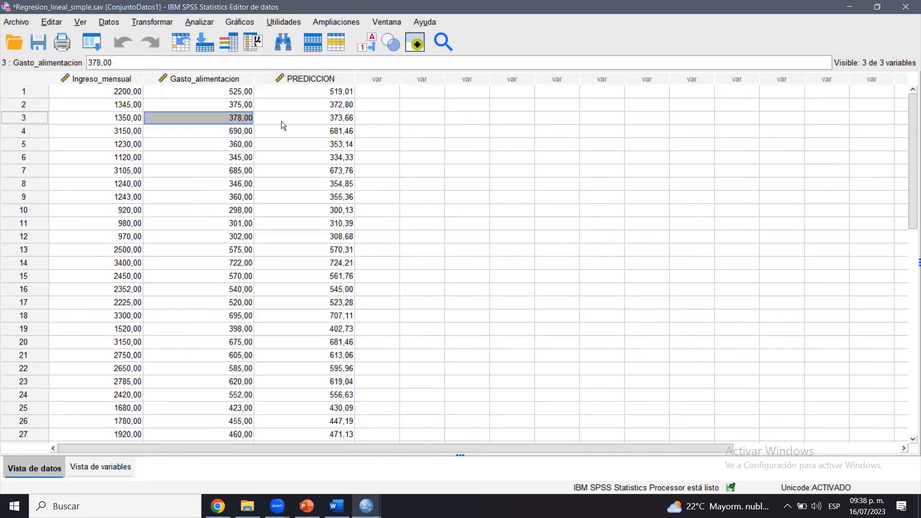
key(Up)
key(Up)
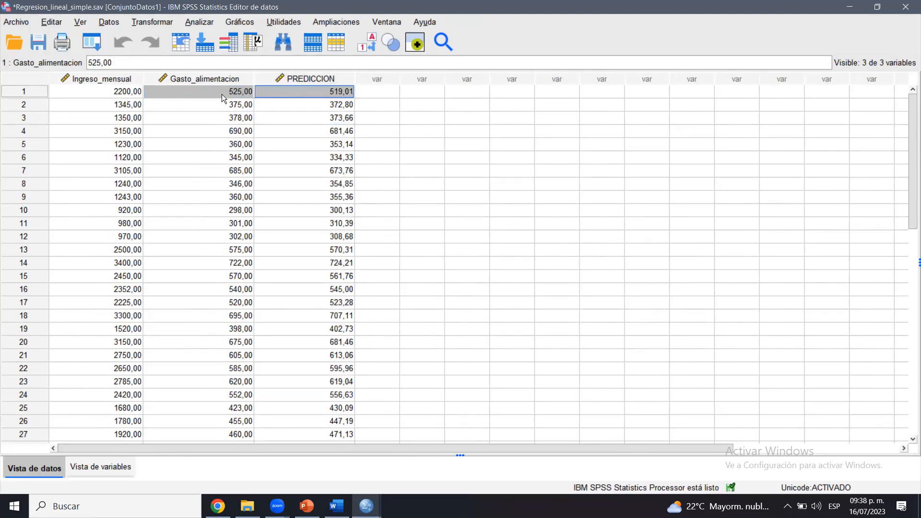
click(285, 79)
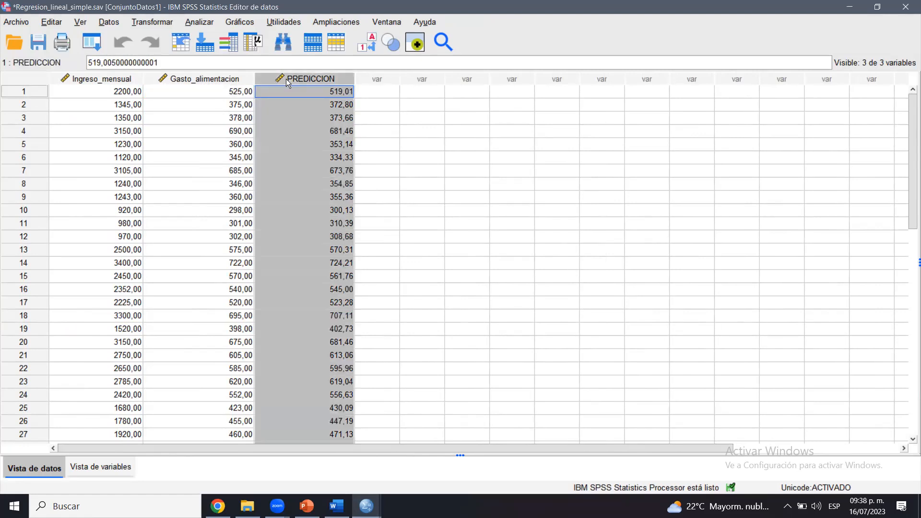
Compare actual Gasto_alimentacion with PREDICCION case by case from case 2 through the end of the dataset.
click(248, 106)
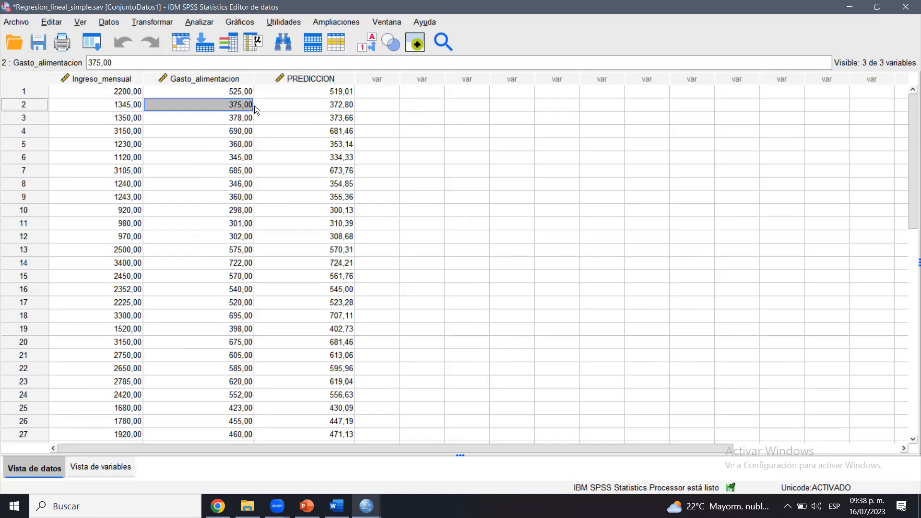
click(305, 107)
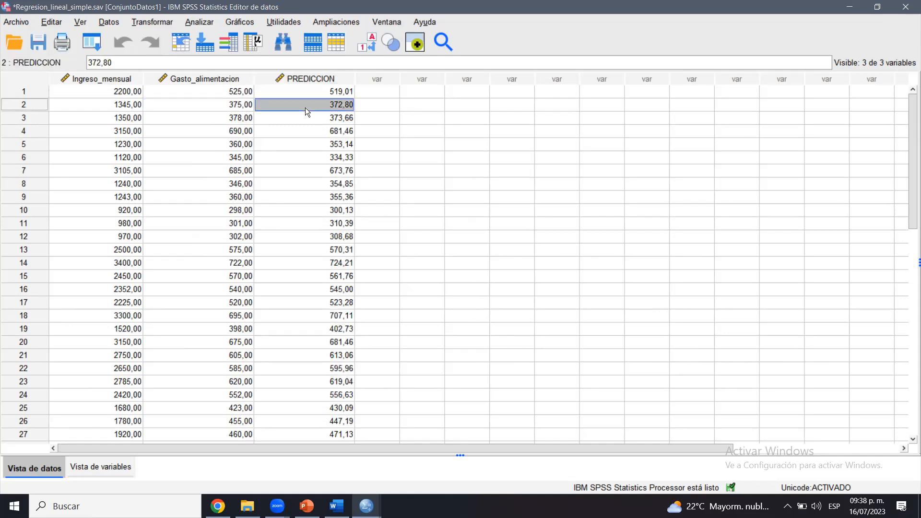
click(249, 117)
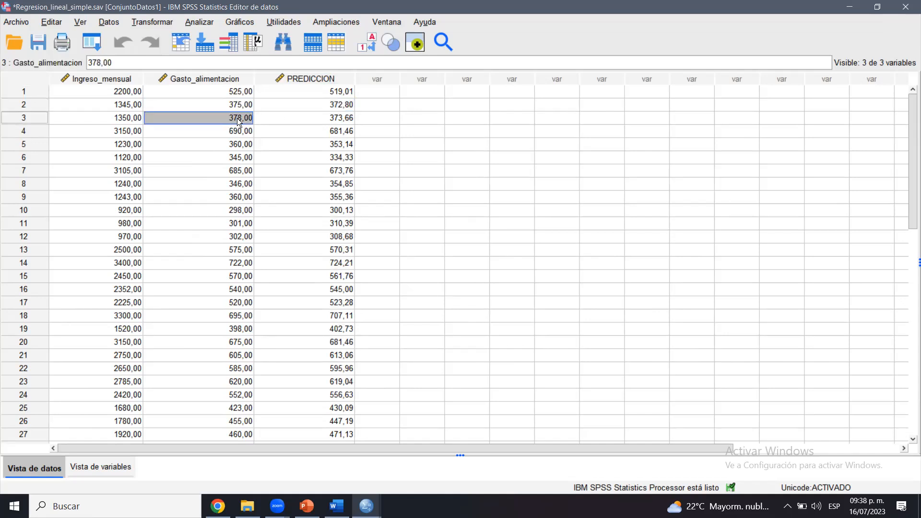
drag(242, 142, 326, 329)
click(239, 240)
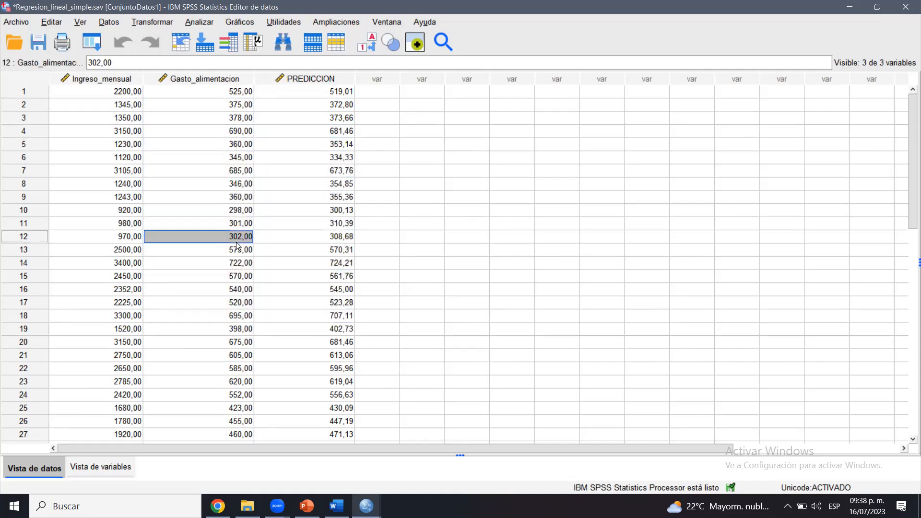
drag(236, 249, 339, 394)
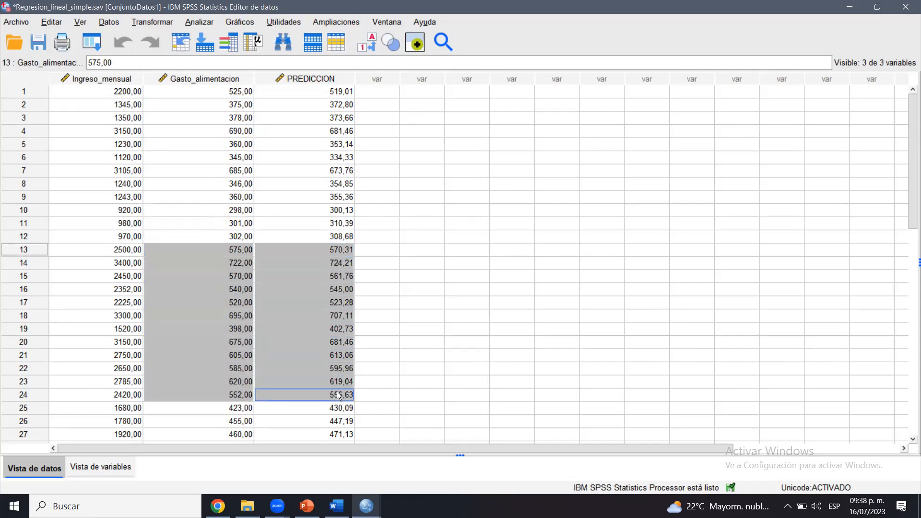
click(272, 367)
drag(910, 223, 909, 310)
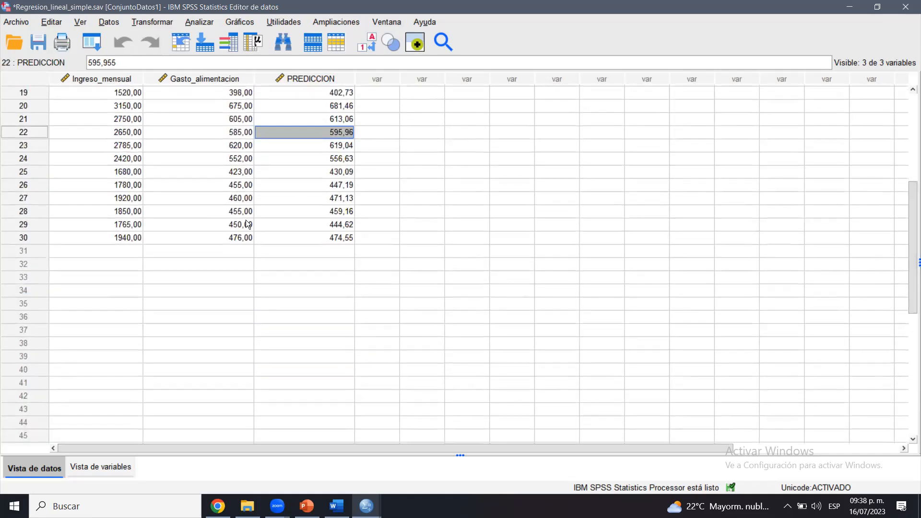
drag(909, 266, 912, 133)
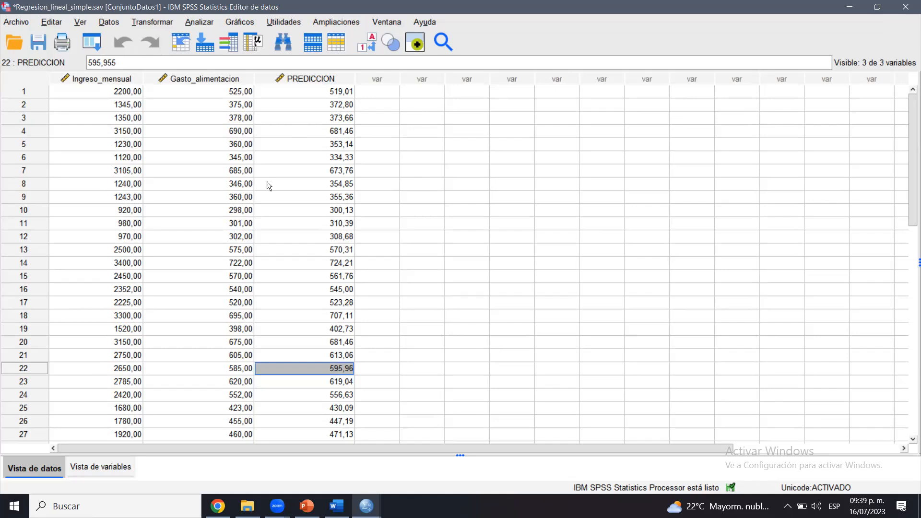
click(323, 64)
click(310, 78)
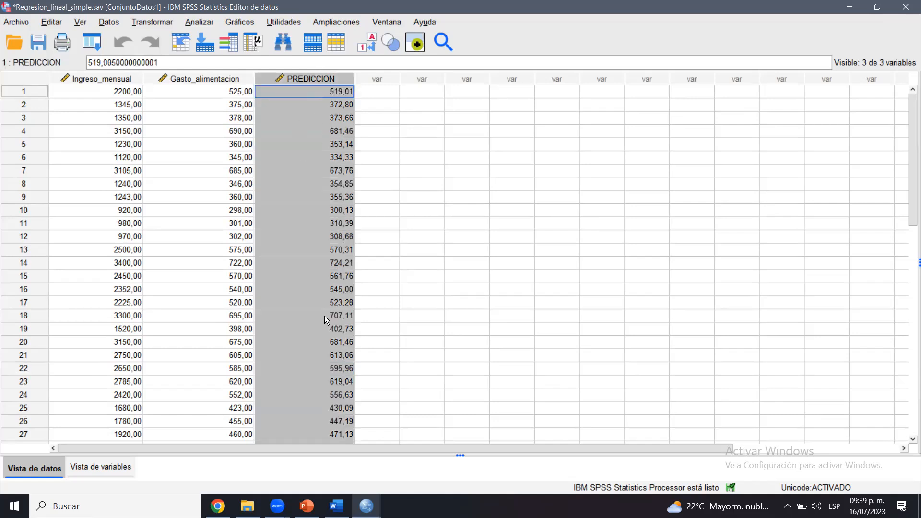
Reopen the linear regression of Gasto_alimentacion on Ingreso_mensual and review its statistics and plot settings without changing them.
click(199, 21)
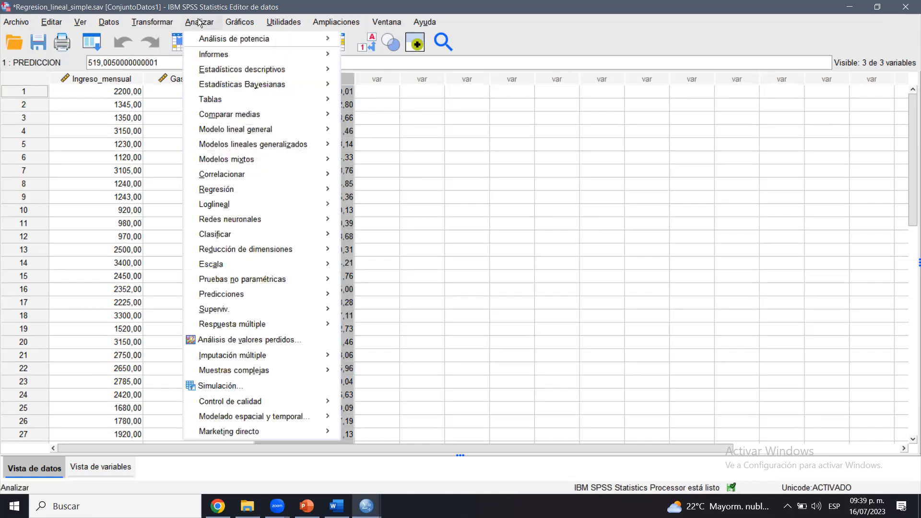
mouse_move(238, 187)
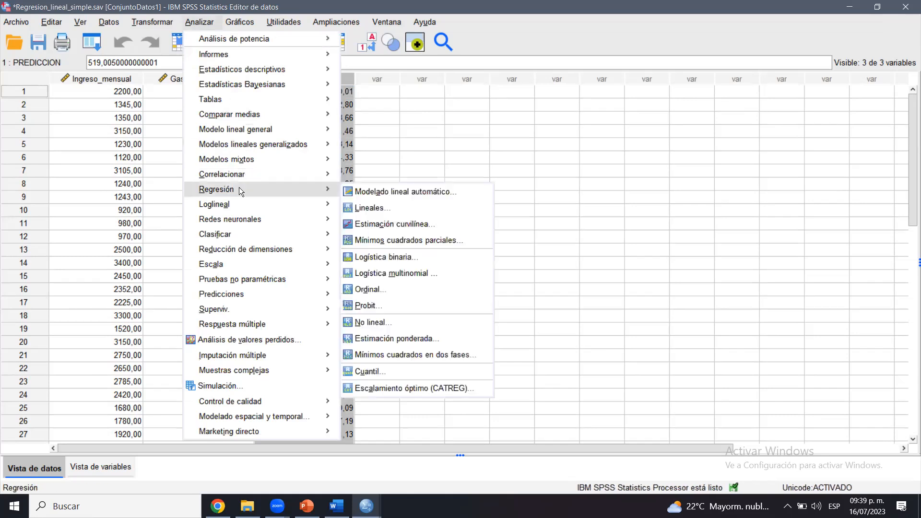
click(372, 208)
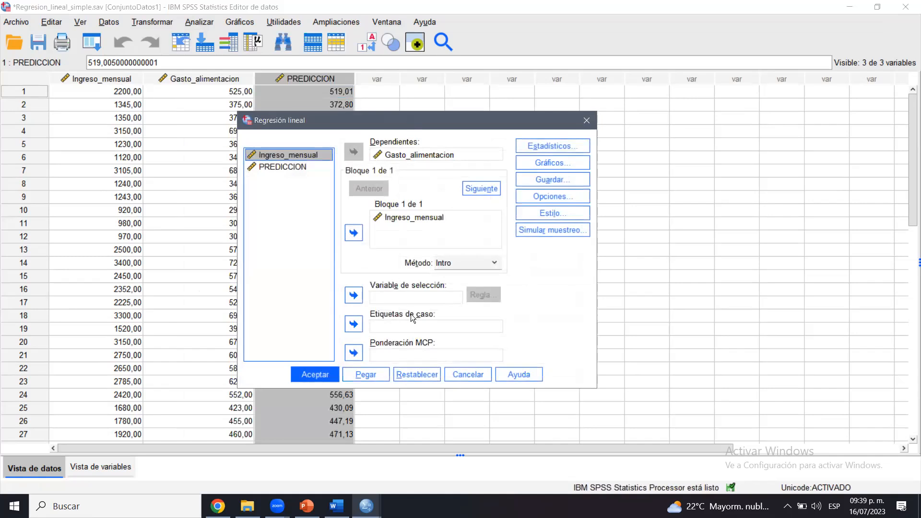
click(563, 142)
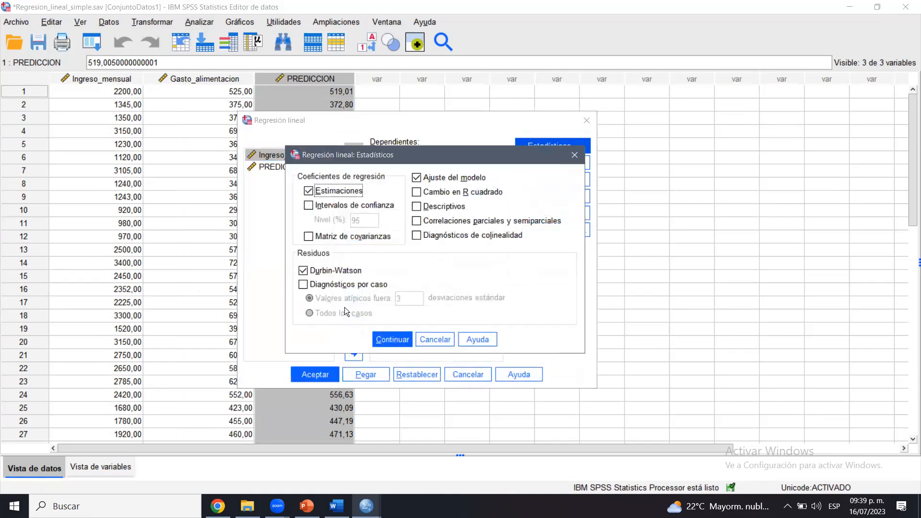
click(574, 153)
click(551, 160)
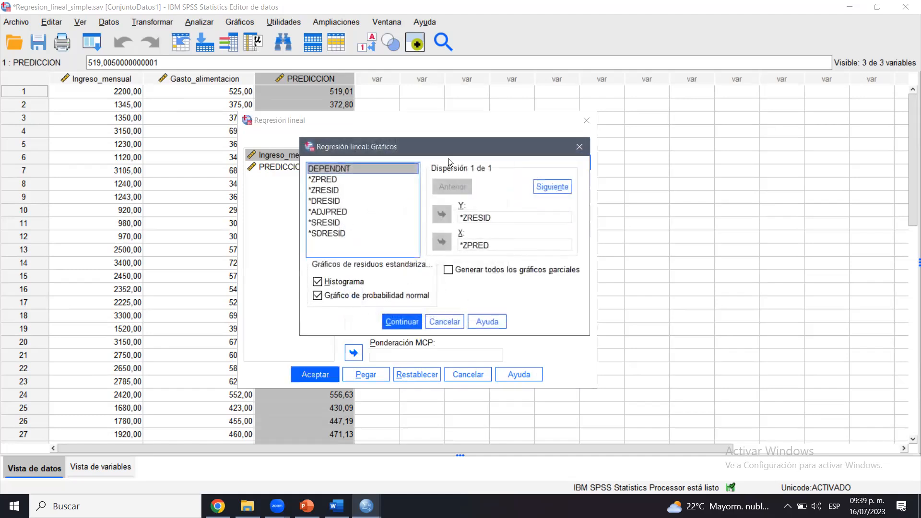
click(576, 146)
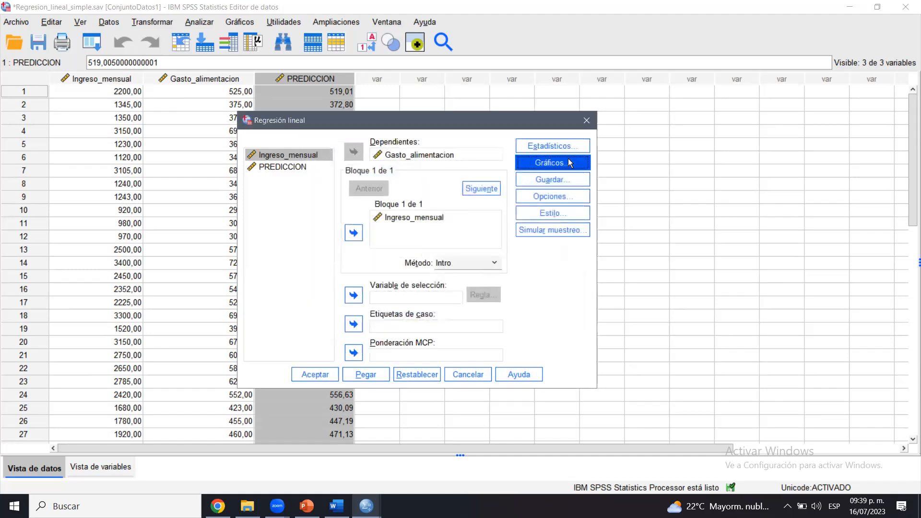
Set the regression to save unstandardized and standardized predicted values as variables, and run it.
click(550, 184)
mouse_move(529, 121)
mouse_down()
mouse_move(397, 135)
mouse_move(523, 122)
mouse_up()
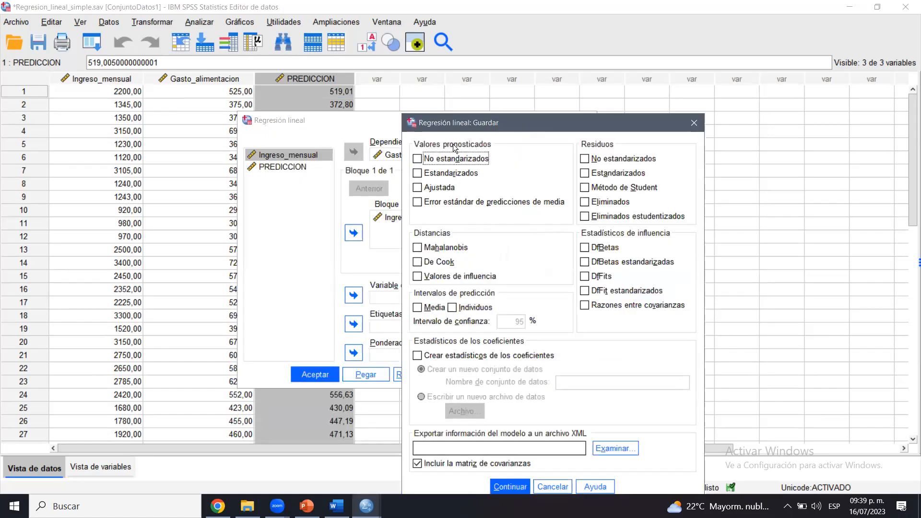
click(416, 159)
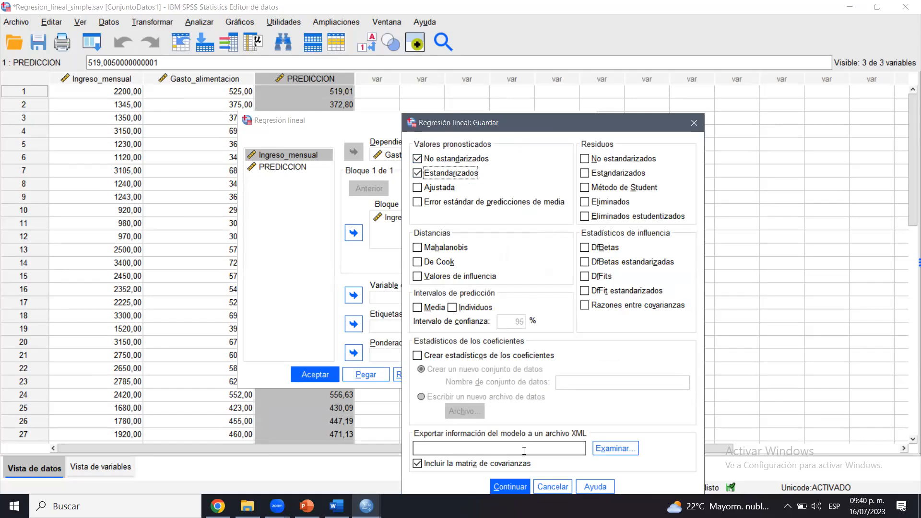
click(508, 486)
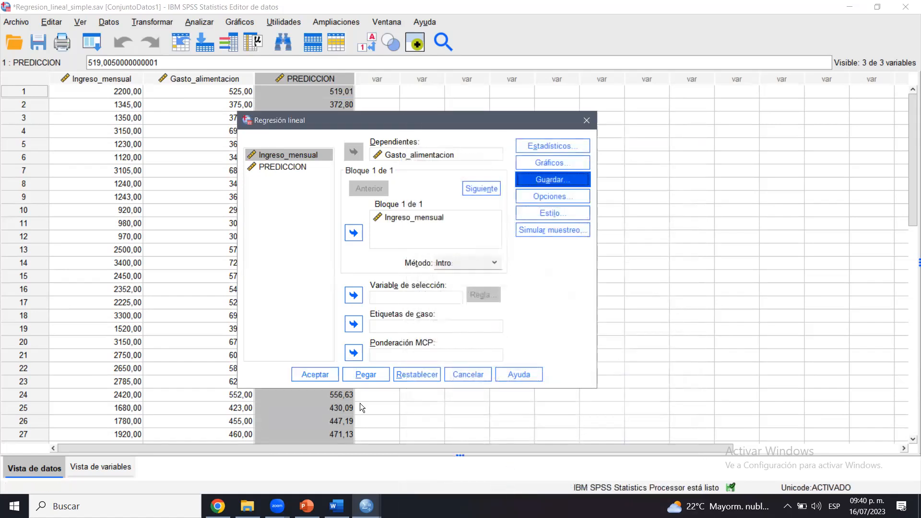
click(319, 379)
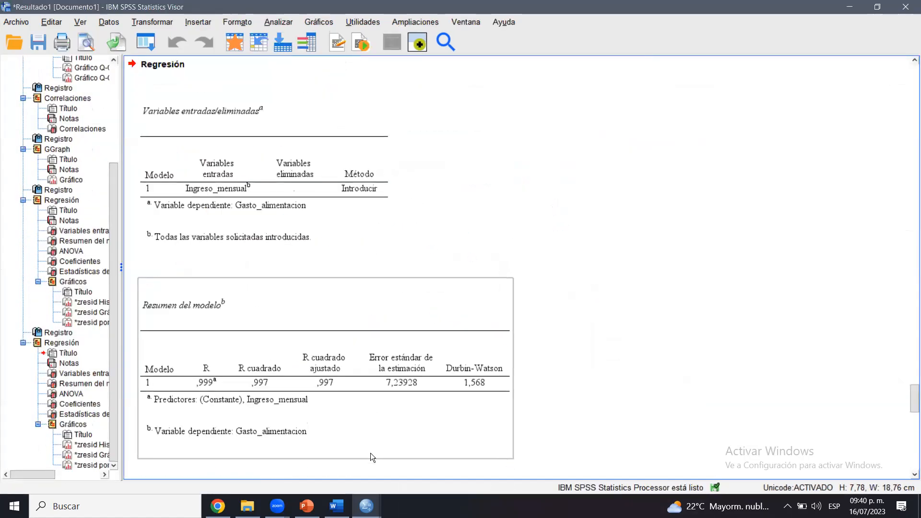
Return to the dataset and widen the PRE_1 and PREDICCION columns.
mouse_move(367, 506)
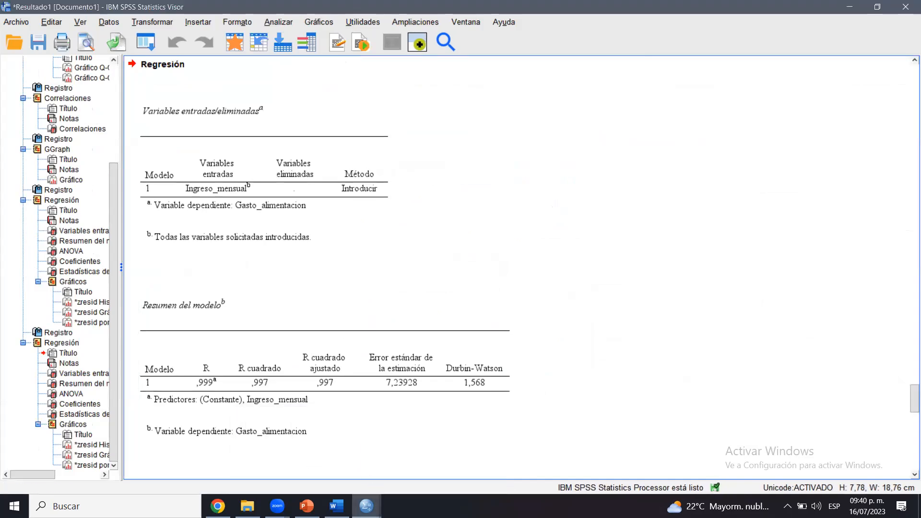
click(405, 448)
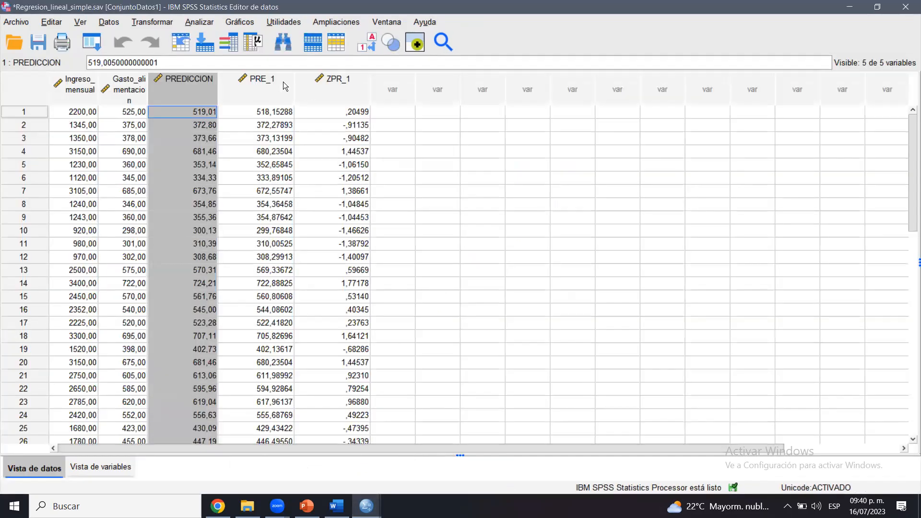
click(264, 93)
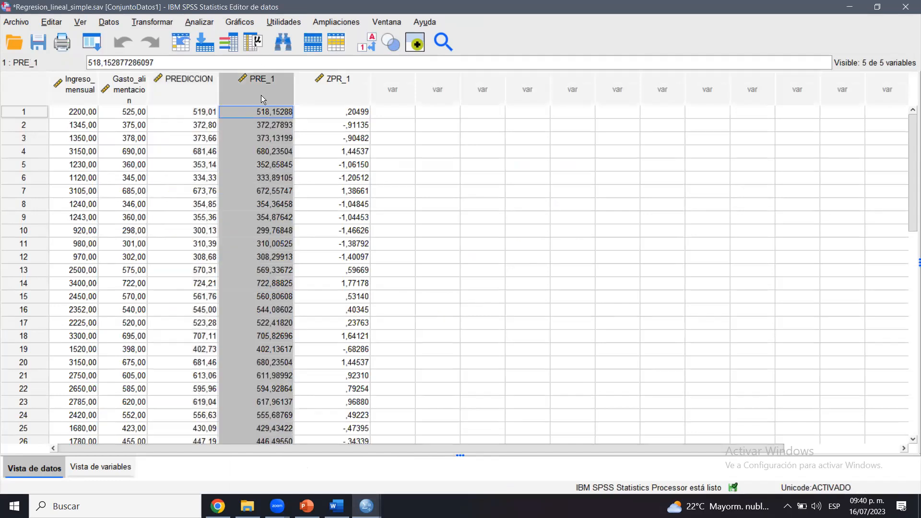
drag(293, 81, 328, 81)
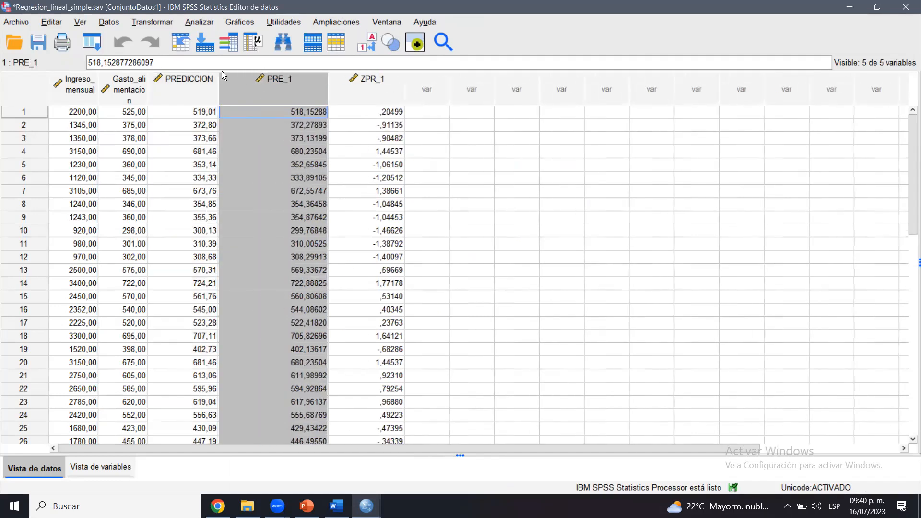
drag(219, 82, 273, 81)
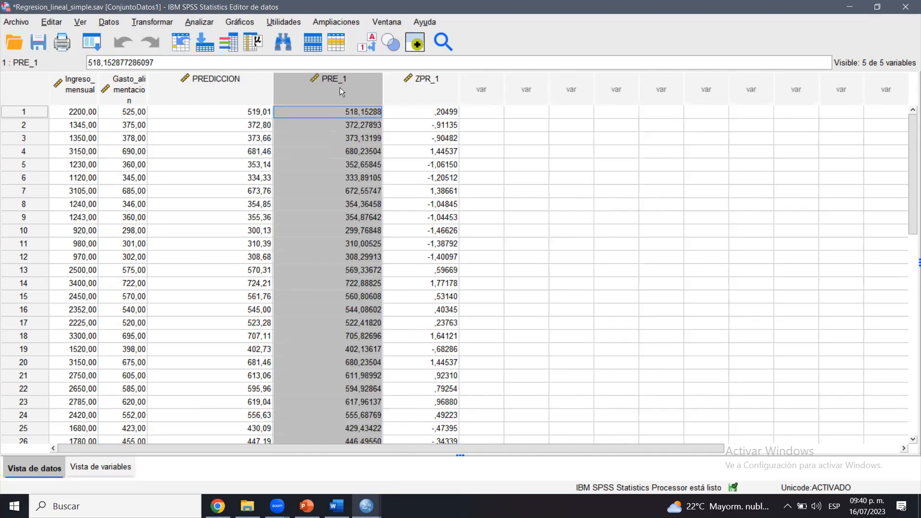
Compare the PRE_1 values with PREDICCION over the first ten cases, checking the full decimals of PRE_1 in case 1.
click(345, 125)
click(360, 139)
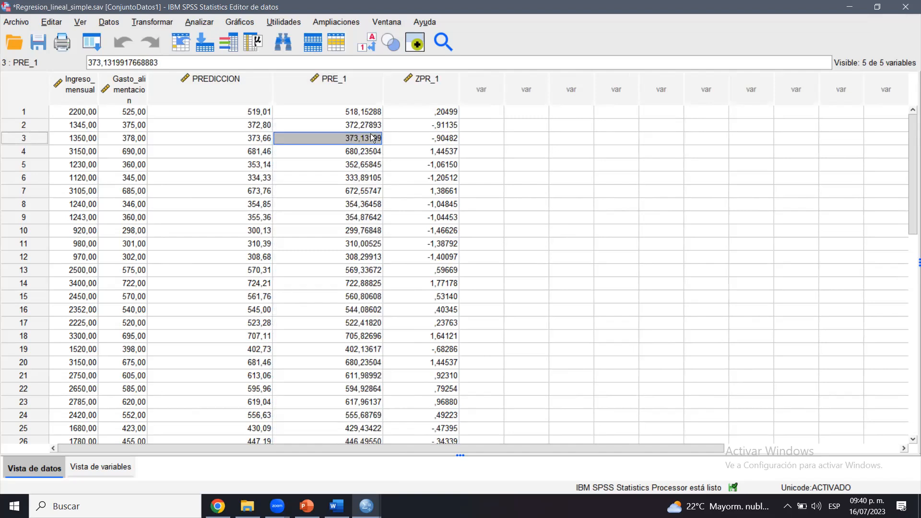
click(265, 111)
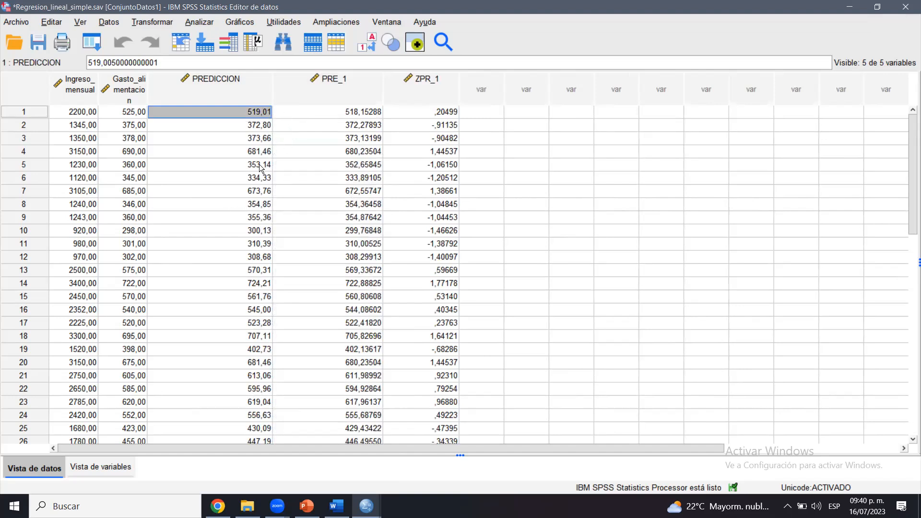
double_click(340, 111)
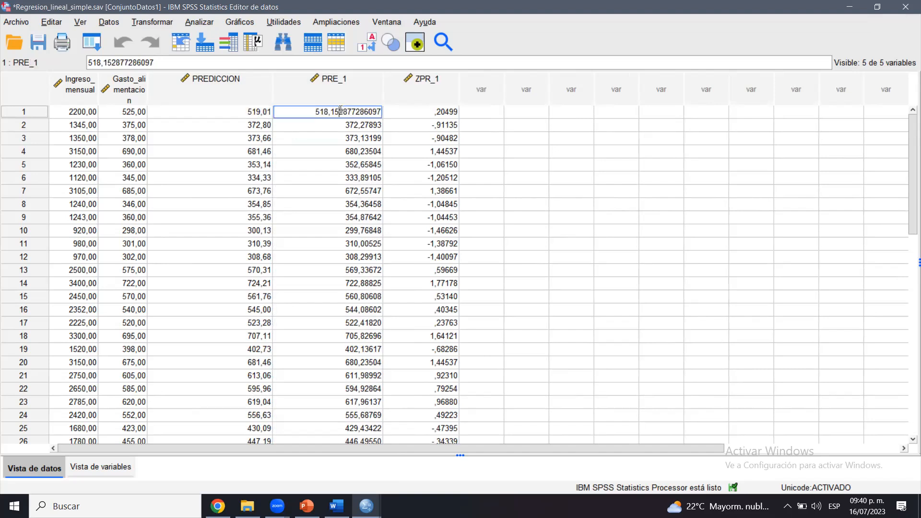
click(369, 125)
drag(253, 111, 332, 230)
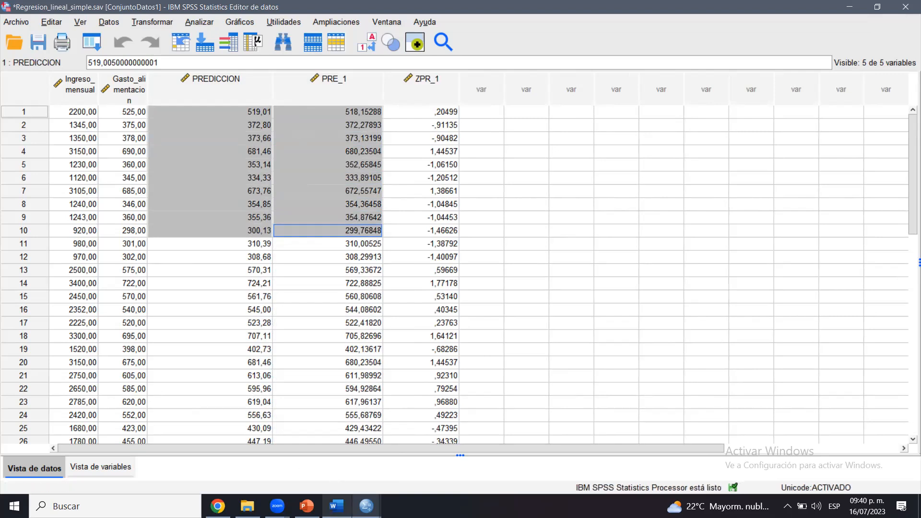
Switch to the output viewer and examine the unstandardized B values in the Coeficientes table of the latest regression.
mouse_move(365, 506)
click(313, 468)
click(336, 336)
drag(912, 404, 912, 441)
click(469, 325)
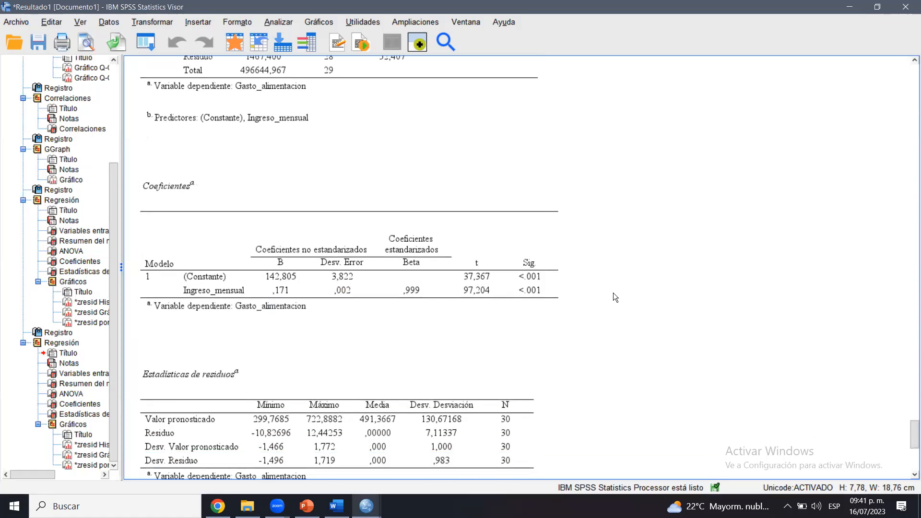
Open the latest Coeficientes table for editing, check the full decimals of the unstandardized B values for (Constante) and Ingreso_mensual, and close it.
click(282, 286)
double_click(283, 286)
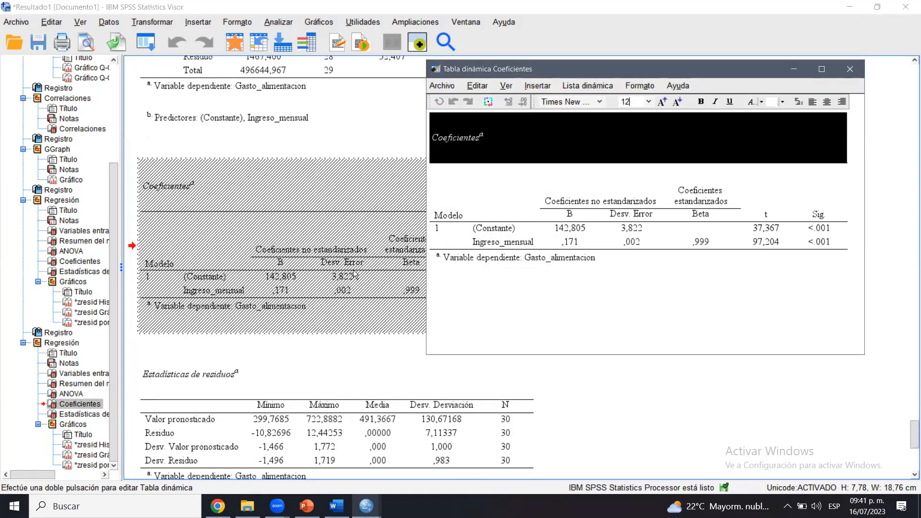
click(573, 232)
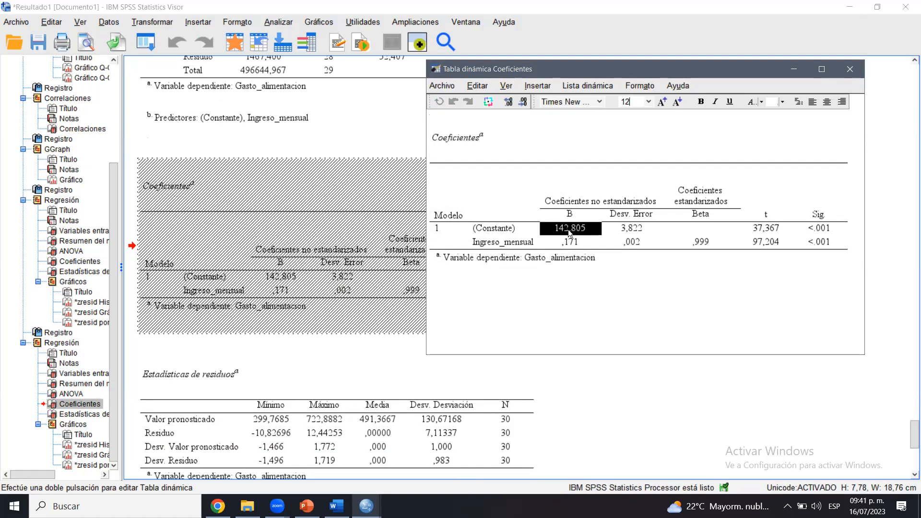
double_click(569, 233)
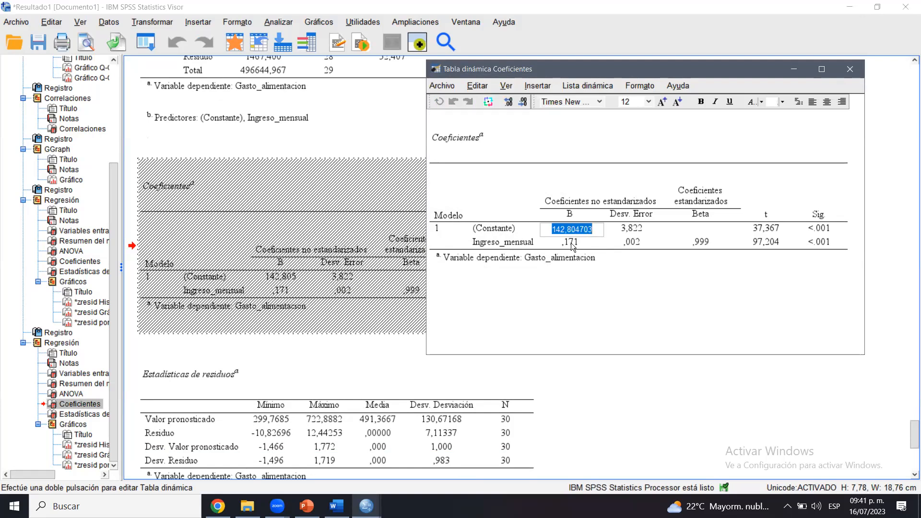
click(572, 243)
double_click(572, 244)
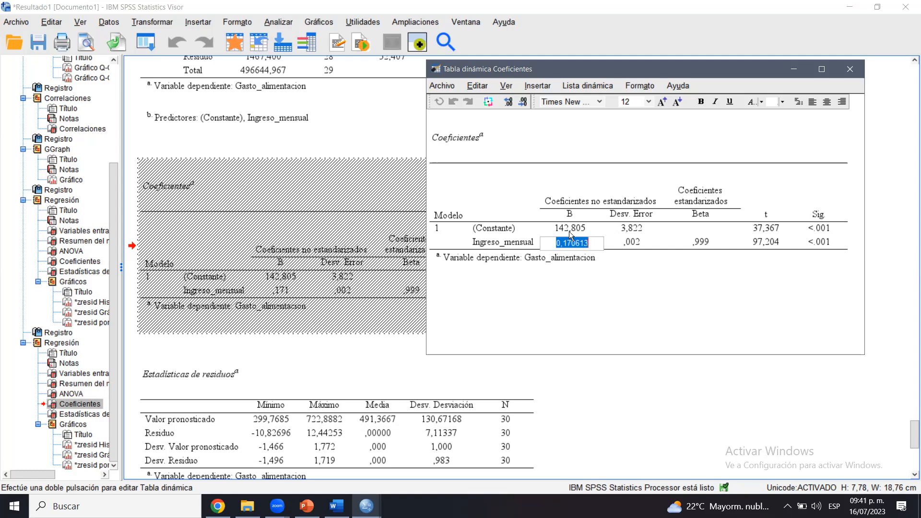
click(571, 234)
double_click(571, 232)
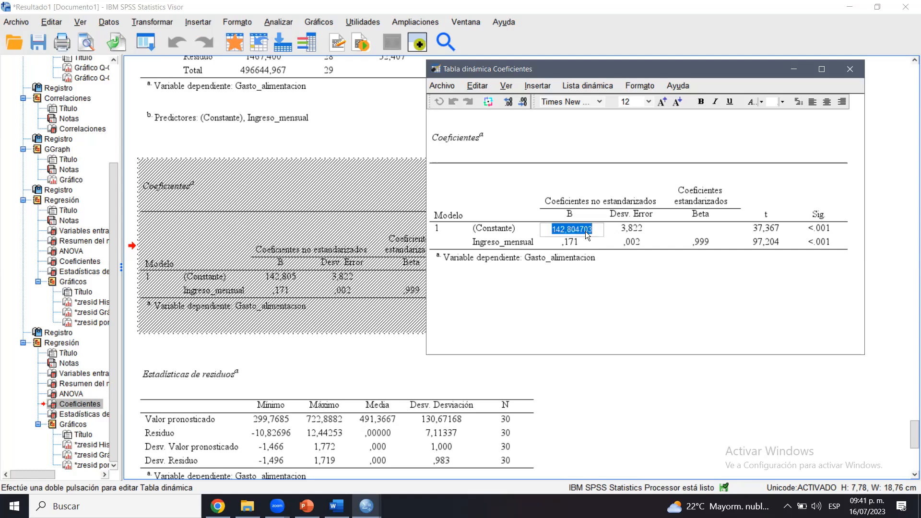
click(856, 72)
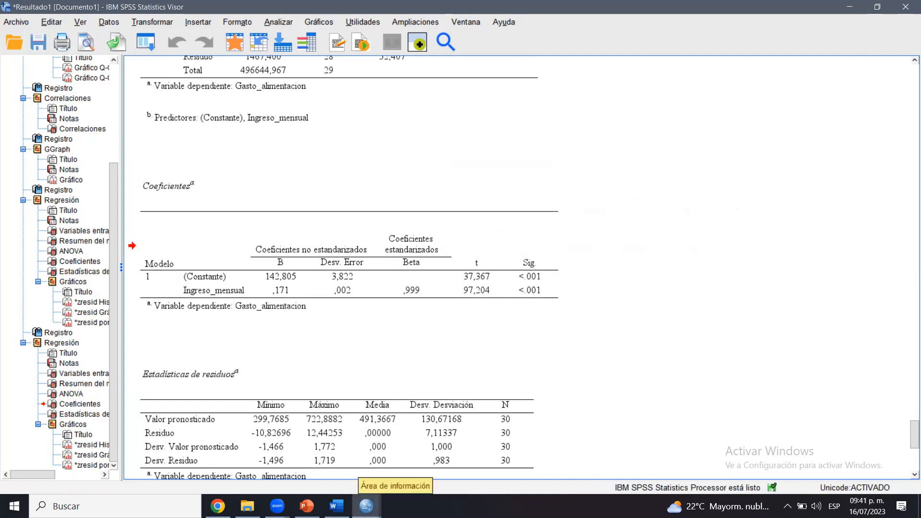
Return to the Regresion_lineal_simple.sav dataset and compare the PRE_1 column with PREDICCION, checking the full decimals of PRE_1 in case 6.
mouse_move(367, 505)
click(423, 442)
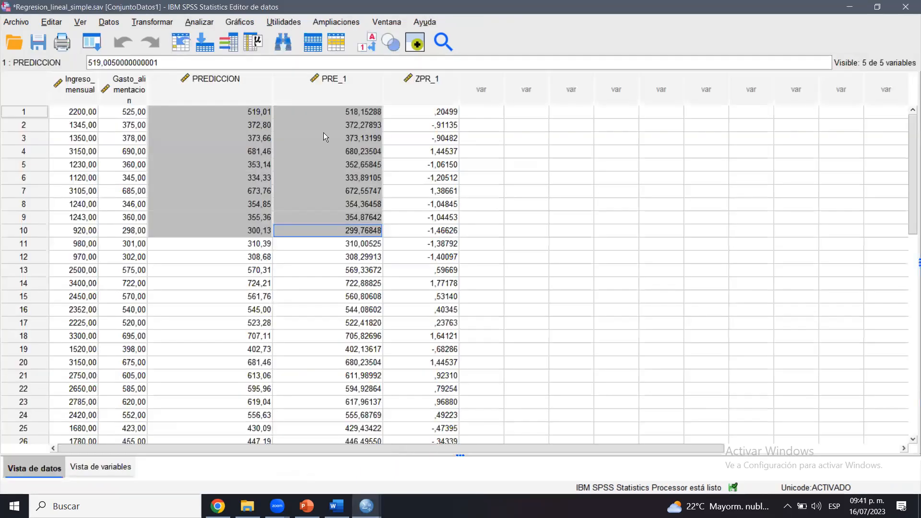
drag(350, 110, 356, 270)
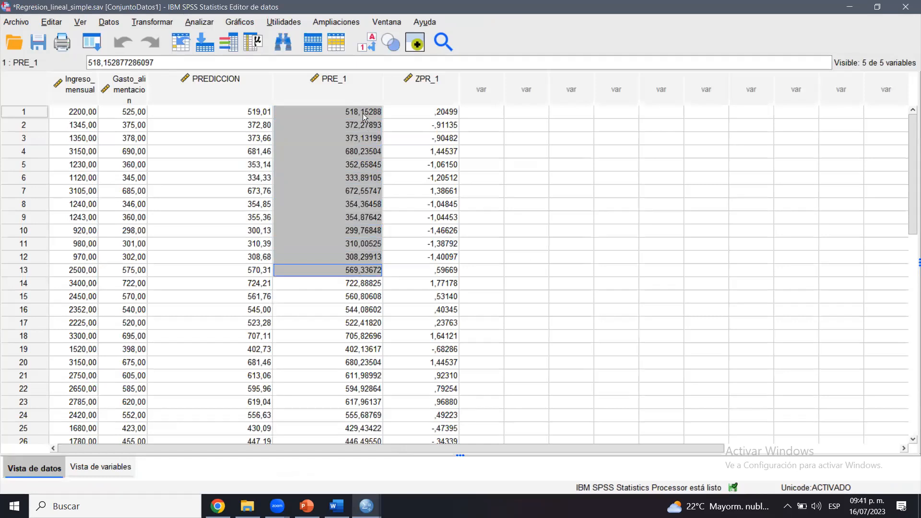
click(250, 102)
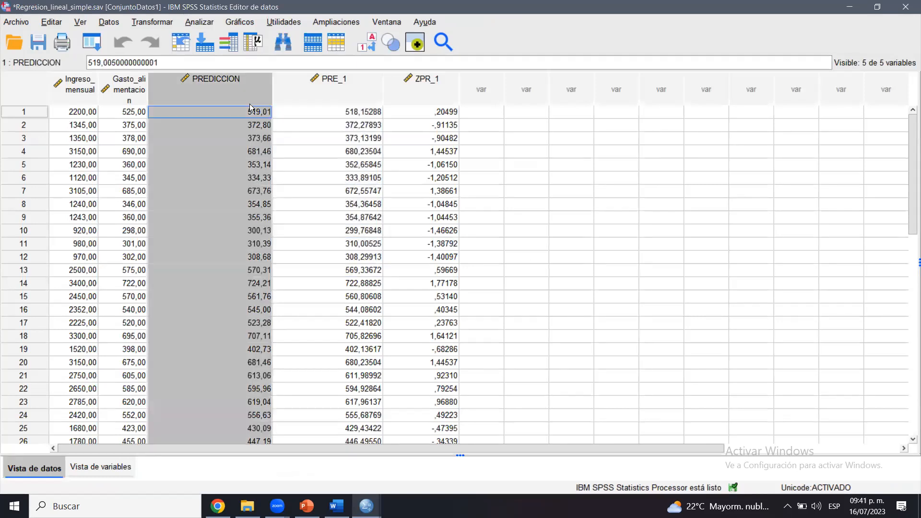
click(350, 178)
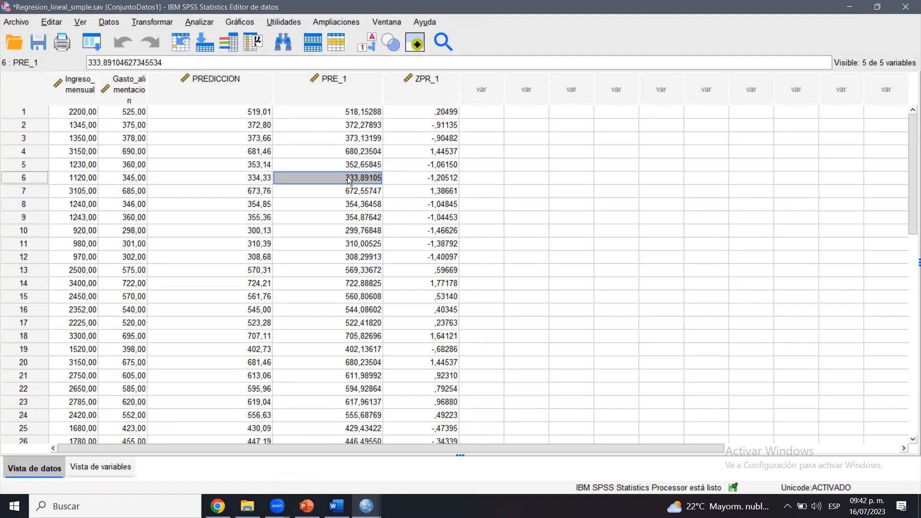
Switch to the file explorer and open the dataset Regresion_lineal_simple_2.sav in SPSS.
click(247, 506)
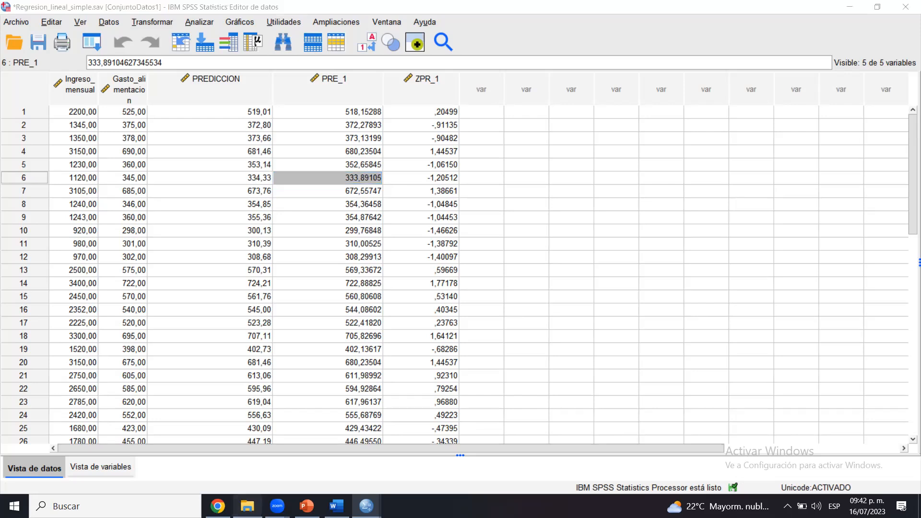
click(316, 195)
double_click(316, 196)
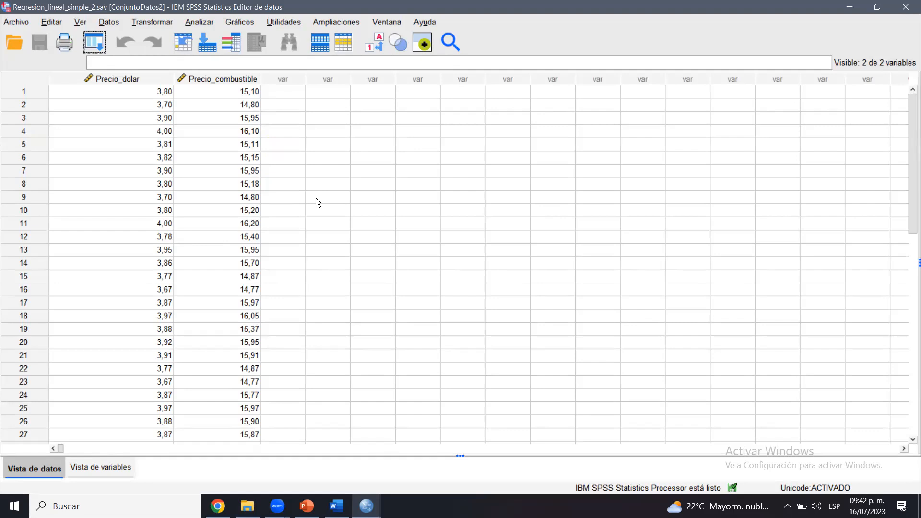
Examine the Precio_dolar and Precio_combustible columns to decide which variable is independent and which is dependent.
drag(912, 211, 913, 155)
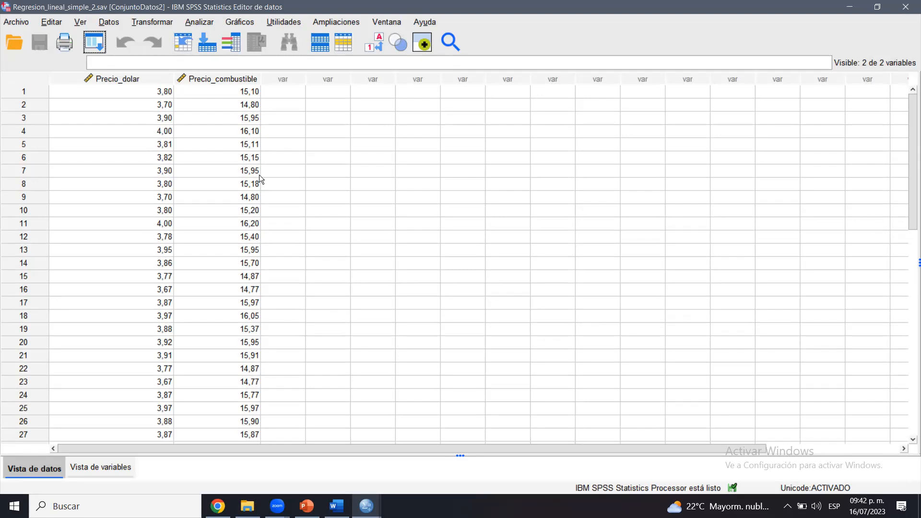
click(219, 78)
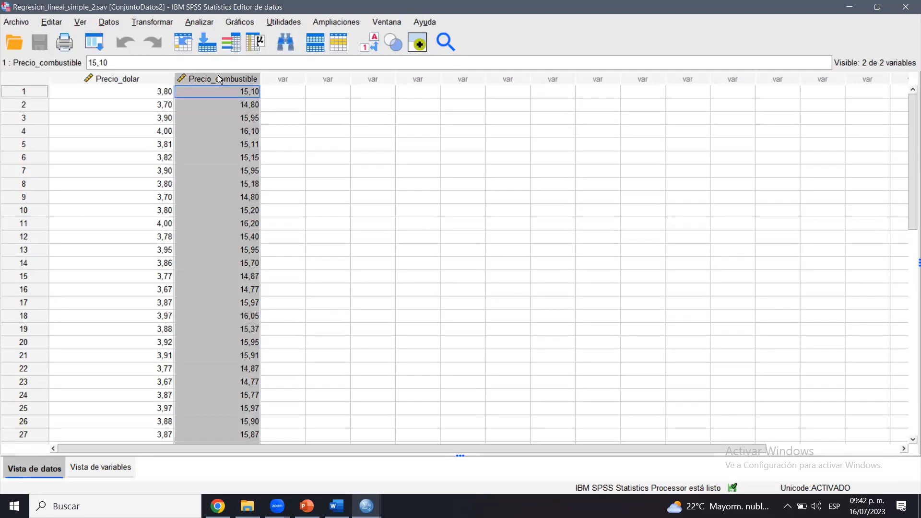
click(134, 76)
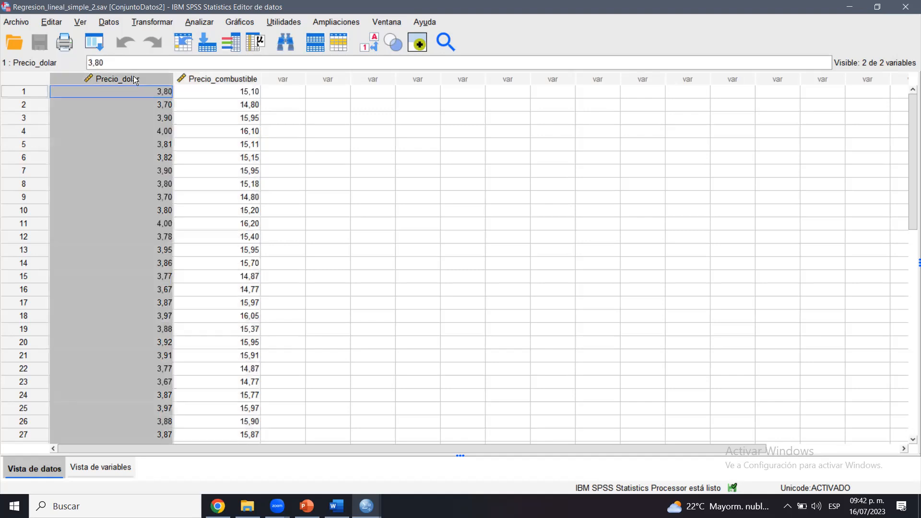
click(205, 75)
click(161, 79)
click(193, 77)
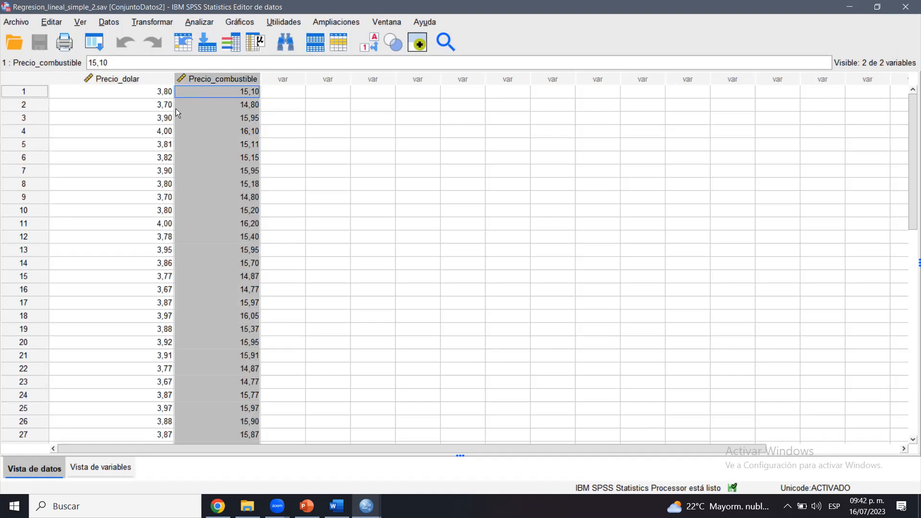
click(161, 79)
click(191, 78)
click(153, 79)
click(183, 76)
click(153, 76)
click(183, 76)
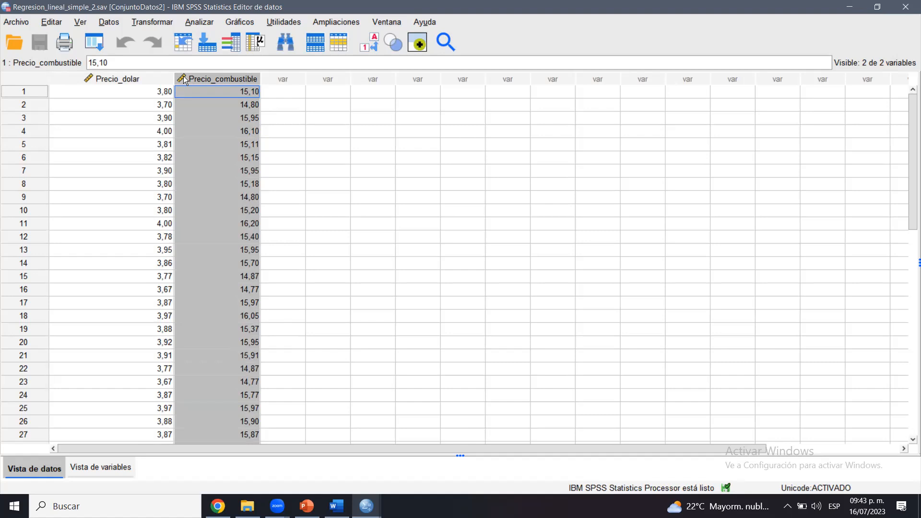
click(160, 79)
Set up a bivariate Pearson correlation between Precio_dolar and Precio_combustible.
click(193, 23)
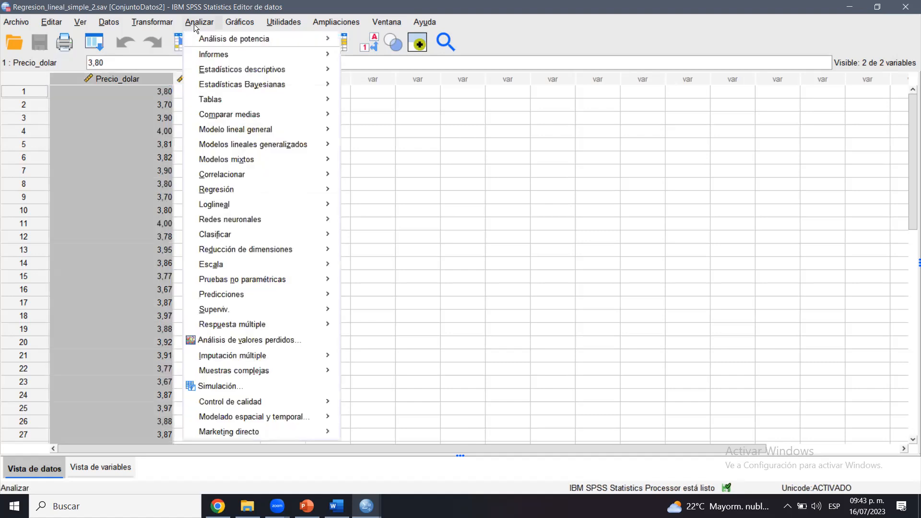
click(193, 24)
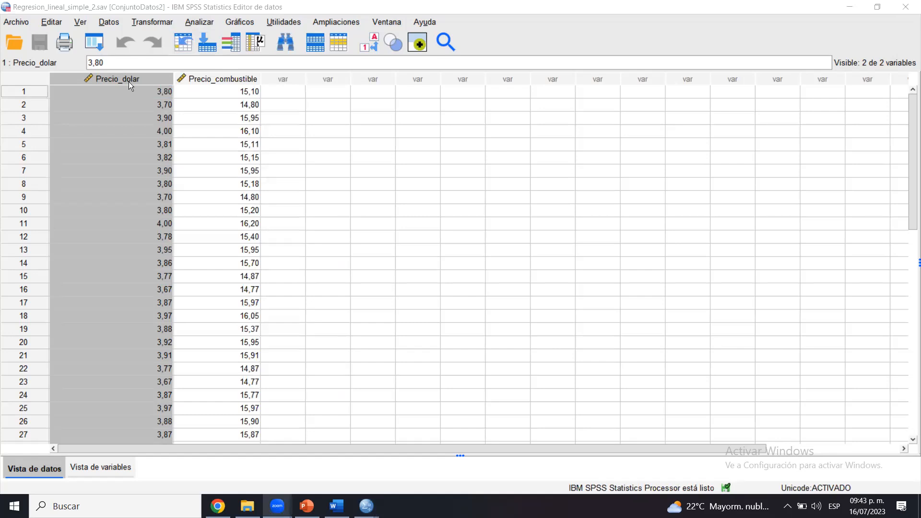
click(194, 24)
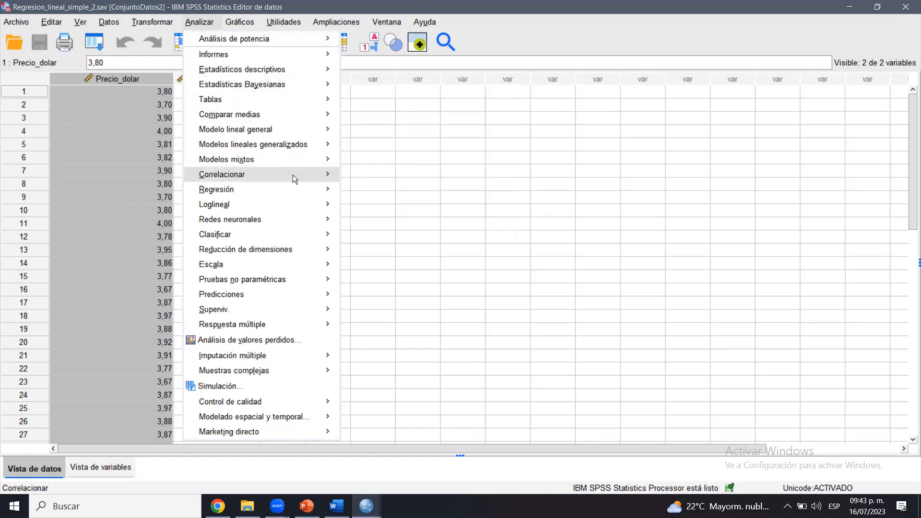
click(358, 176)
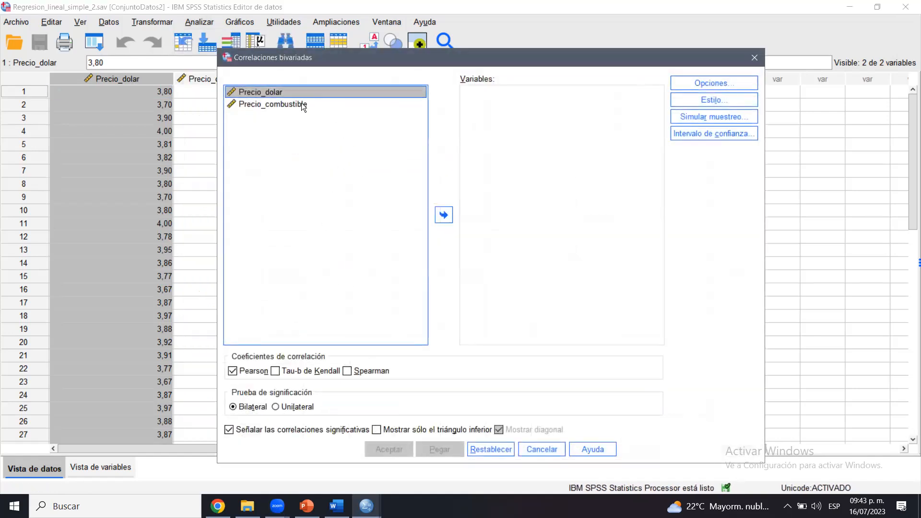
shift+click(301, 103)
click(440, 207)
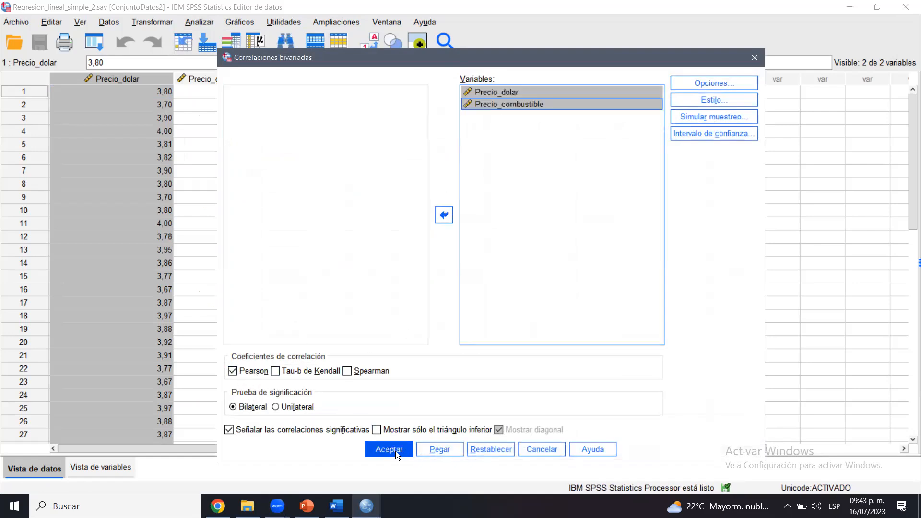
Limit the correlation output to the lower triangle without the diagonal, and run the analysis.
click(409, 429)
click(499, 430)
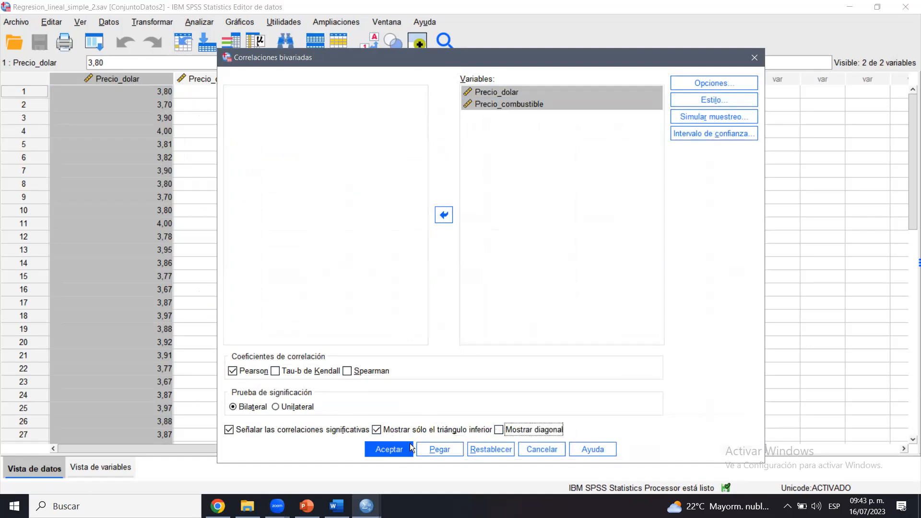
click(389, 450)
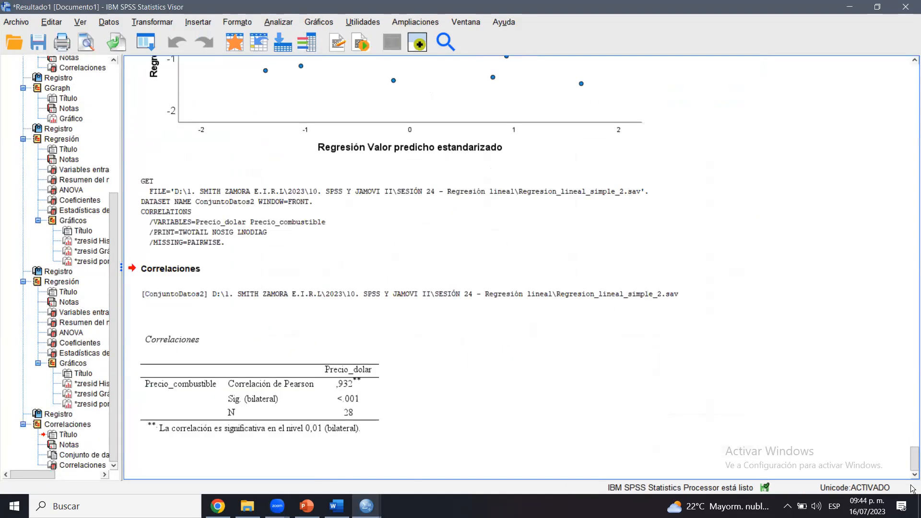
Examine the Correlaciones table of Precio_dolar and Precio_combustible, minimize the output viewer and review the two dataset columns.
click(317, 393)
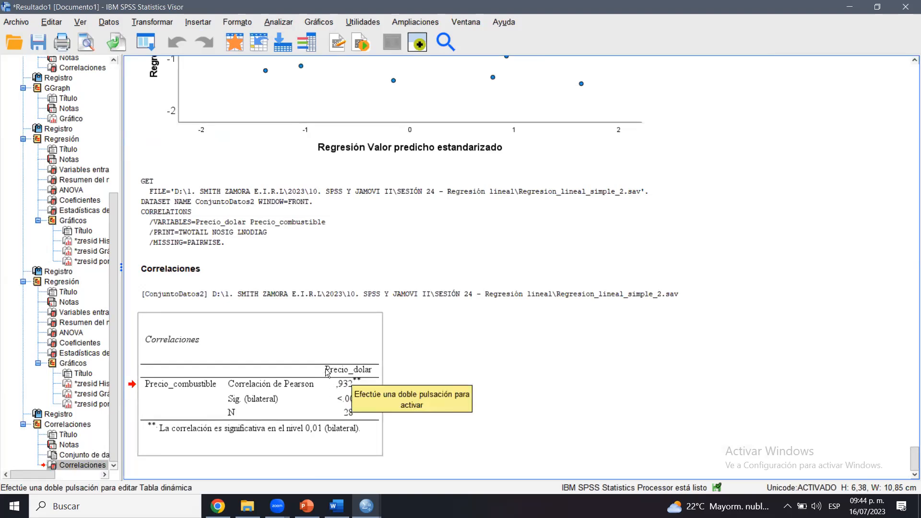
mouse_move(364, 339)
mouse_down()
mouse_move(330, 369)
mouse_move(335, 345)
mouse_up()
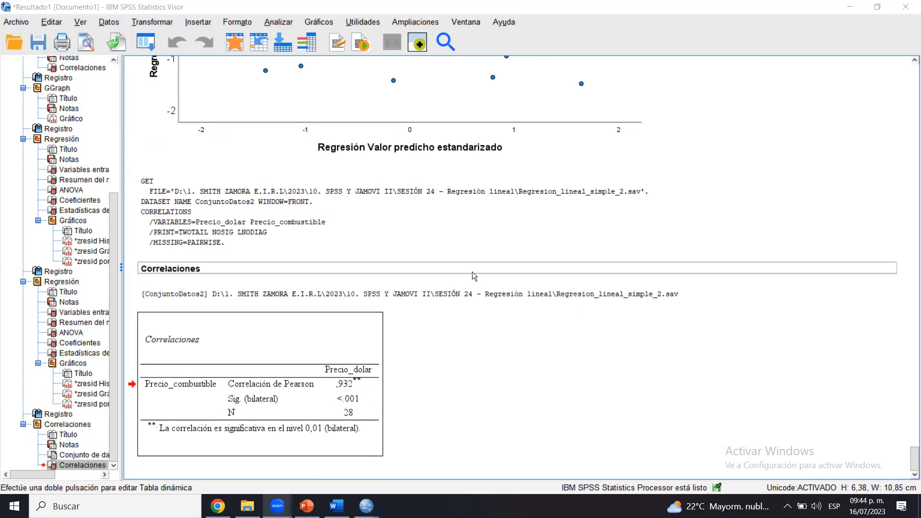
drag(227, 7, 236, 102)
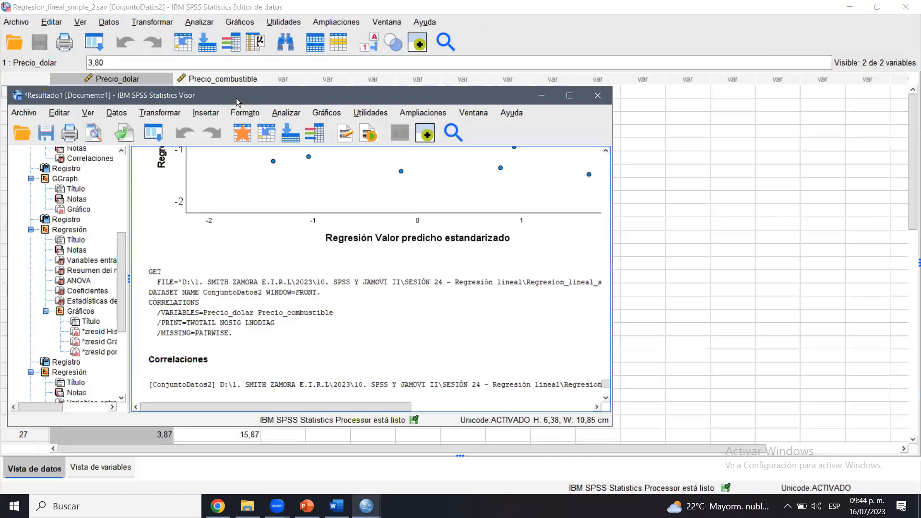
click(545, 96)
click(193, 78)
click(160, 80)
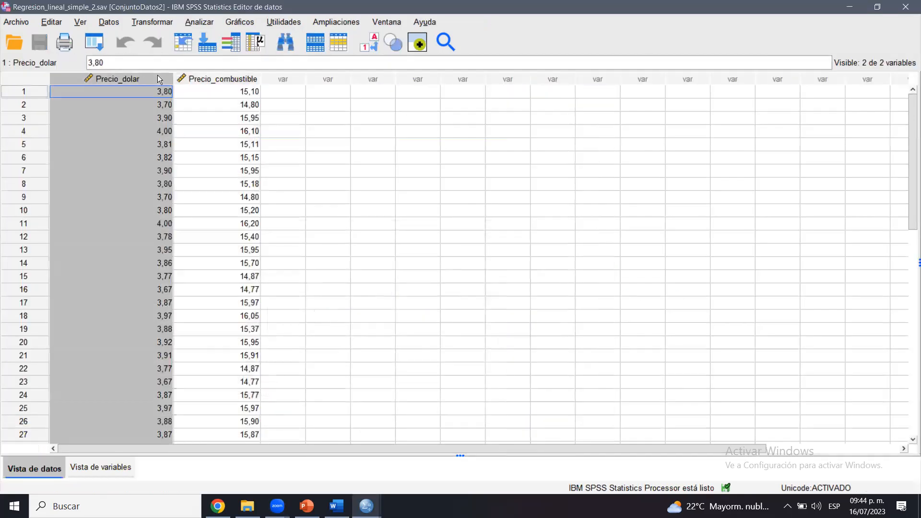
click(203, 78)
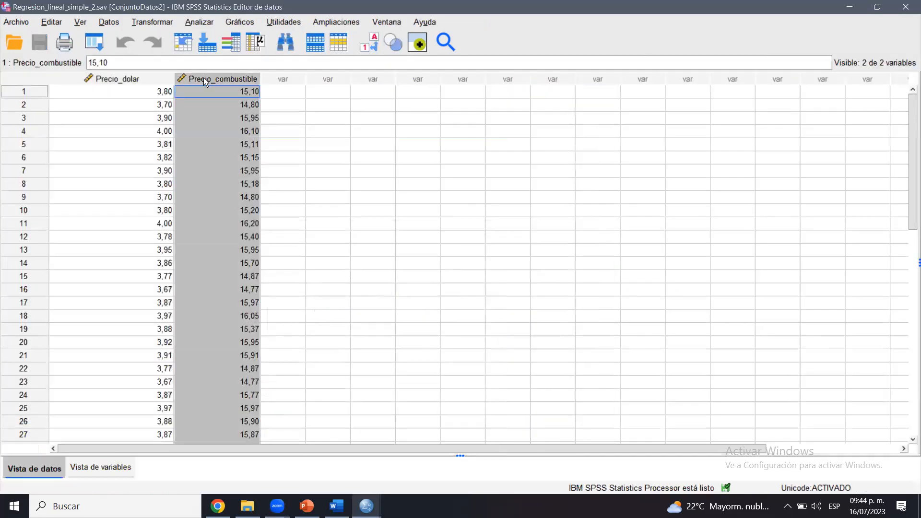
Set up a linear regression with Precio_combustible as the dependent variable and Precio_dolar as the independent variable.
click(199, 23)
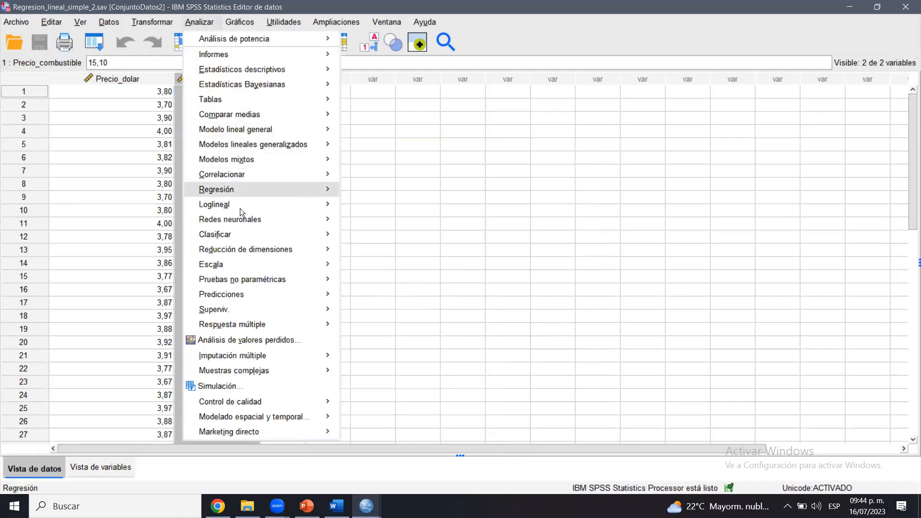
mouse_move(238, 190)
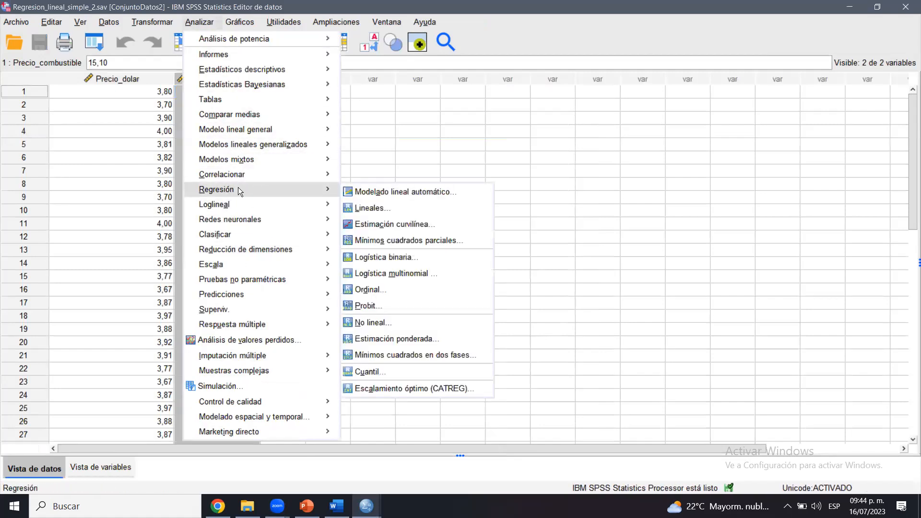
click(384, 207)
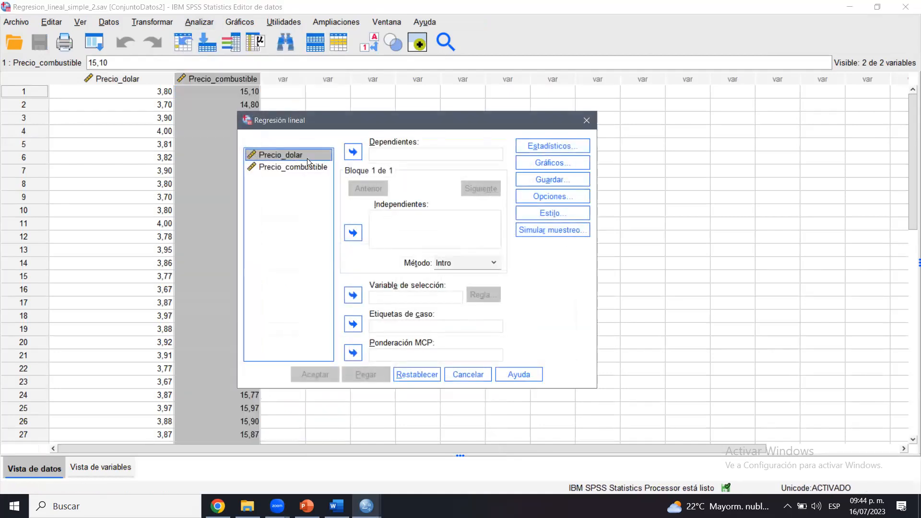
click(290, 167)
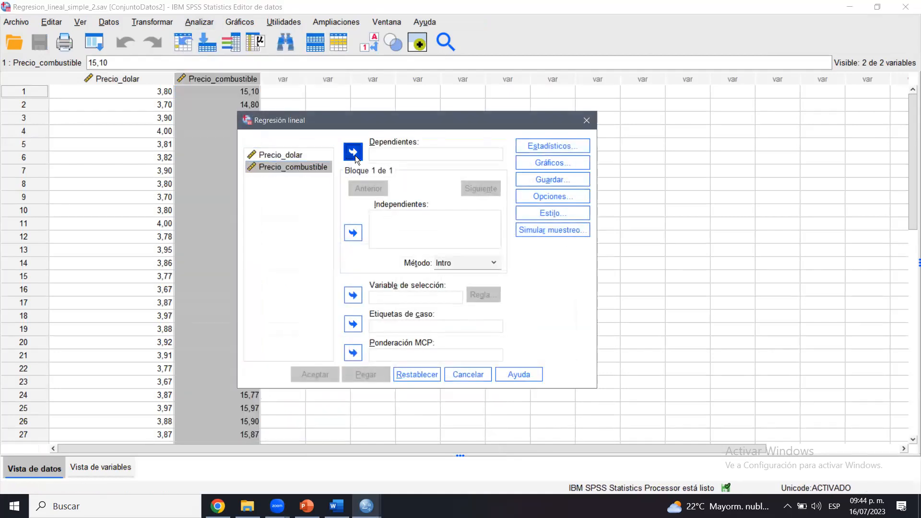
click(351, 152)
click(290, 157)
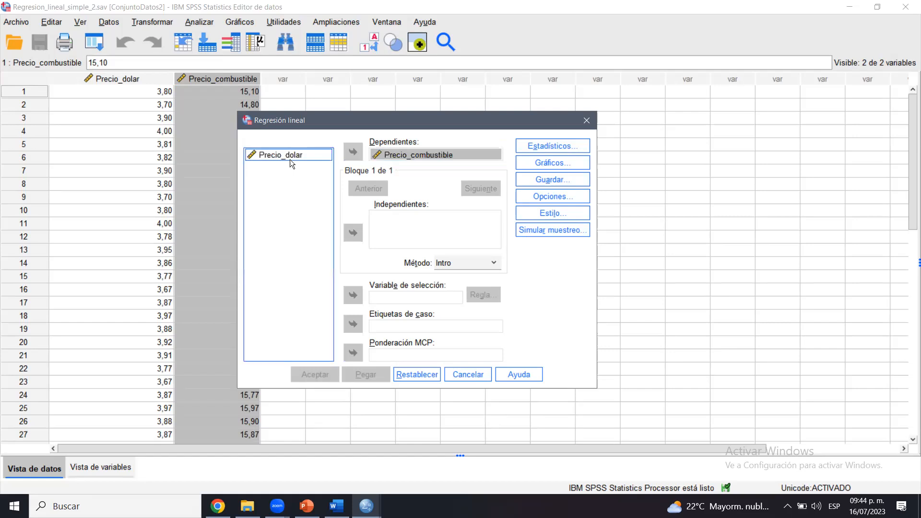
click(352, 233)
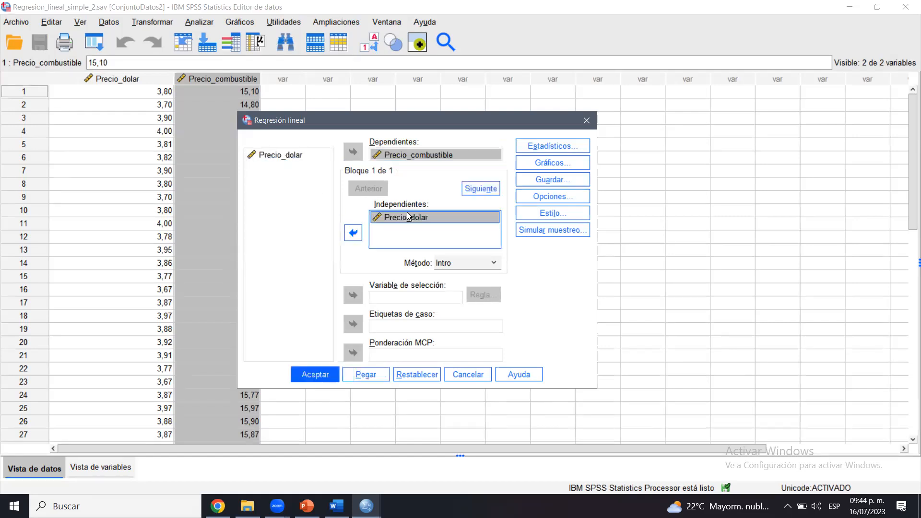
Add the Durbin-Watson residual test to the regression statistics.
click(559, 145)
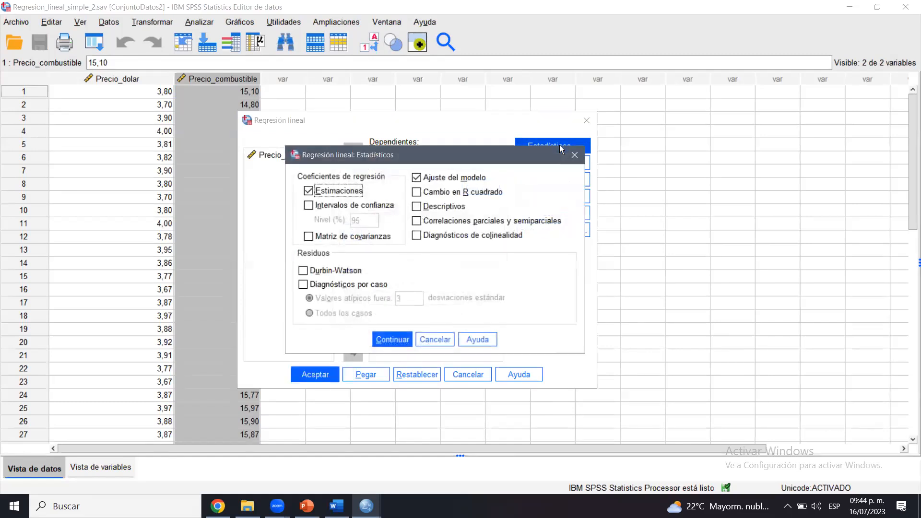
click(302, 271)
click(384, 340)
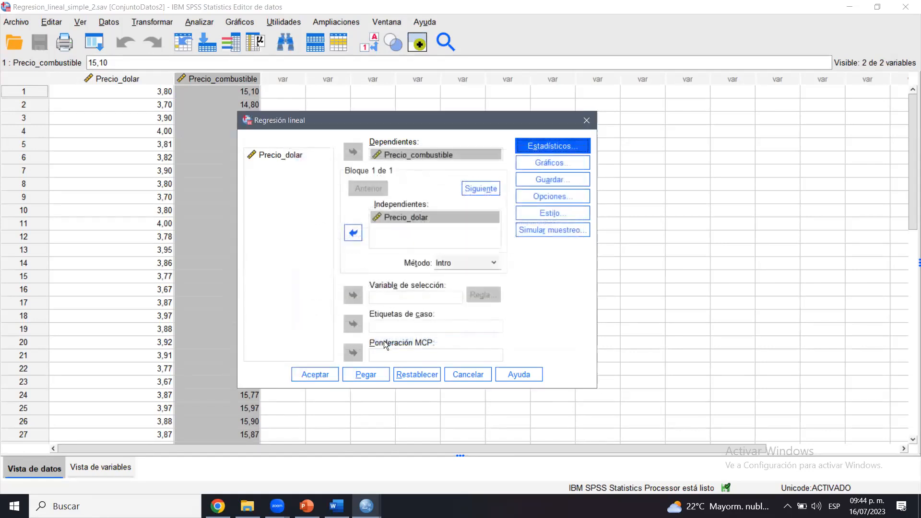
Include a histogram and a normal probability plot of the standardized residuals in the regression charts.
click(573, 159)
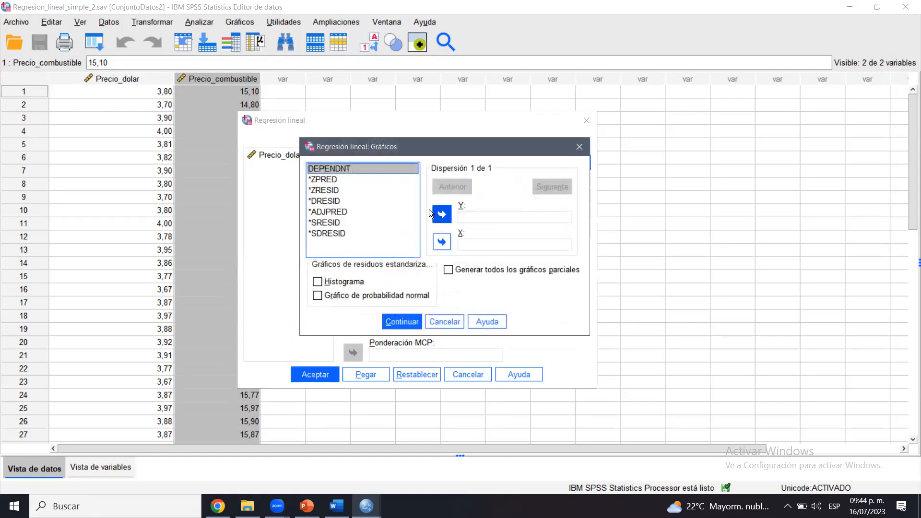
click(331, 282)
click(317, 296)
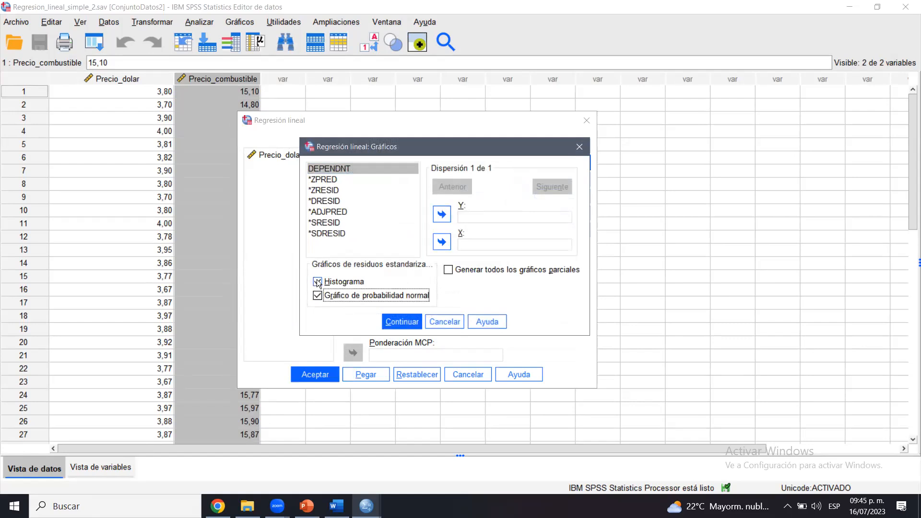
Define a residual scatterplot with *ZRESID on the Y axis and *ZPRED on the X axis, and accept the plot settings.
click(328, 180)
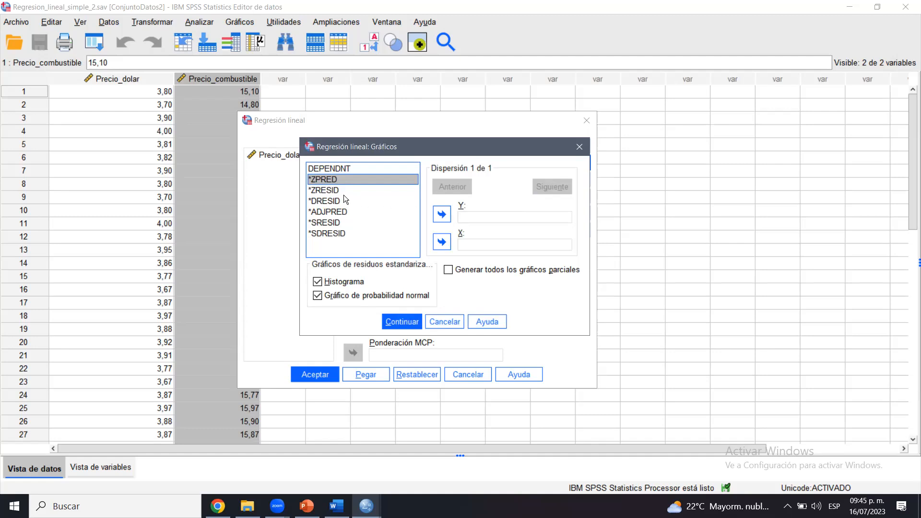
click(448, 239)
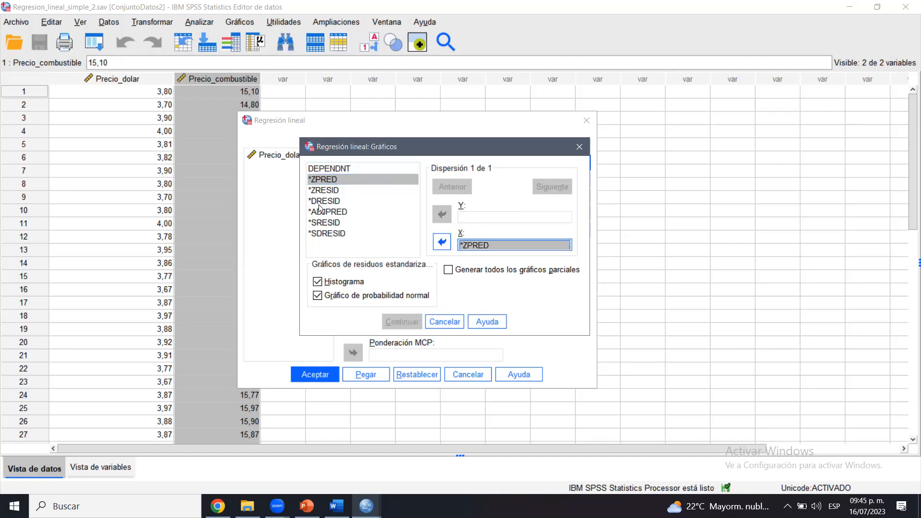
click(330, 192)
click(446, 216)
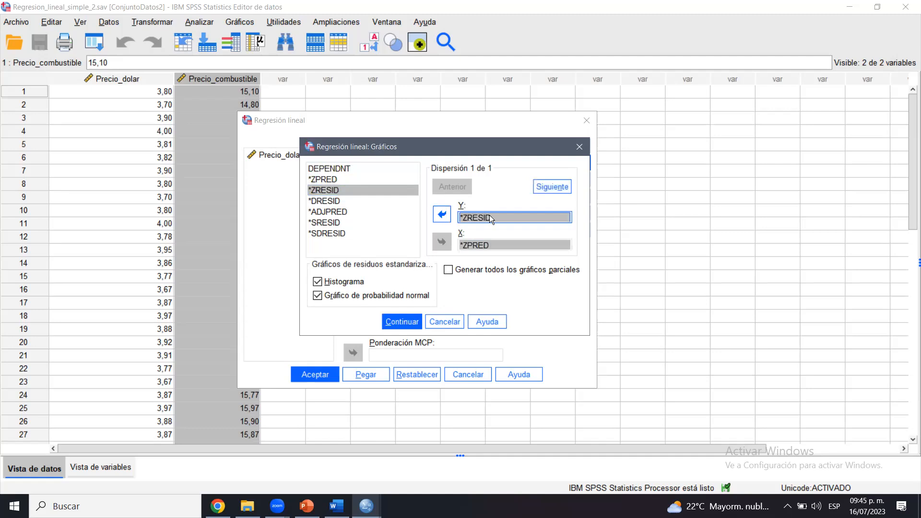
click(402, 321)
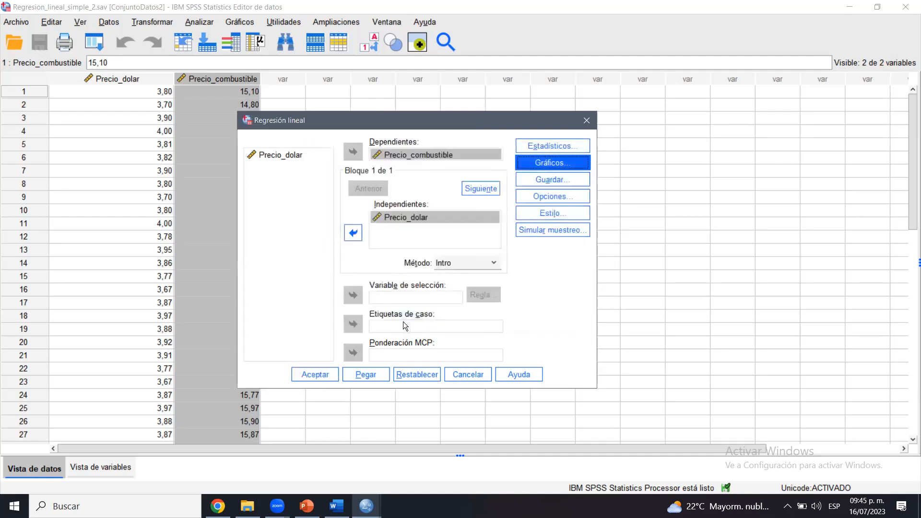
Choose to save both the unstandardized and standardized predicted values as new variables.
click(552, 180)
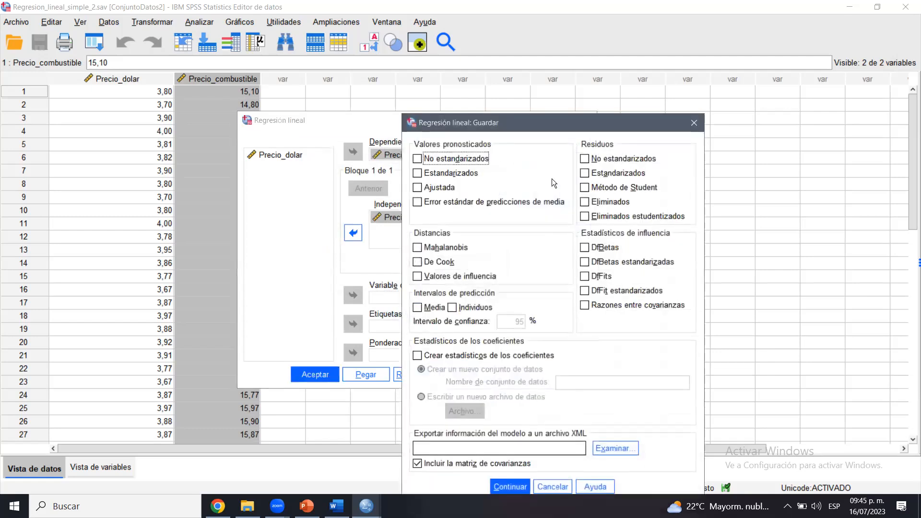
click(417, 174)
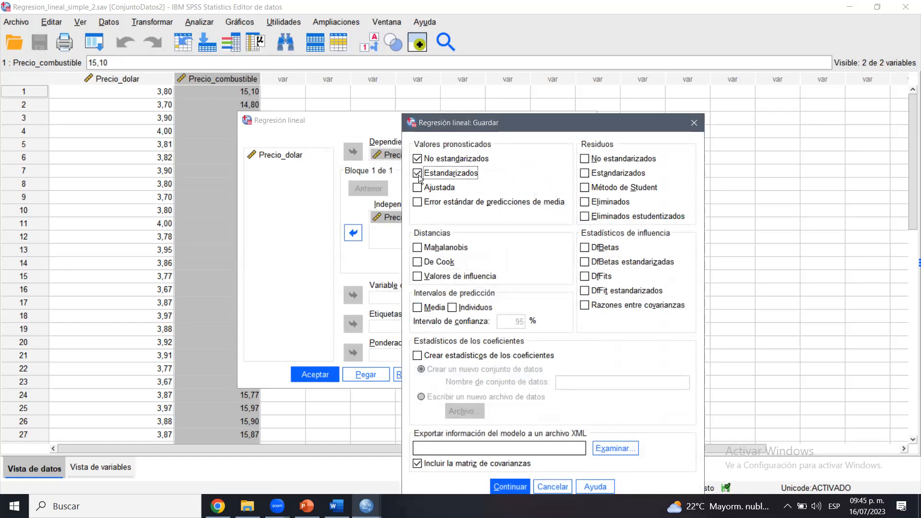
click(509, 485)
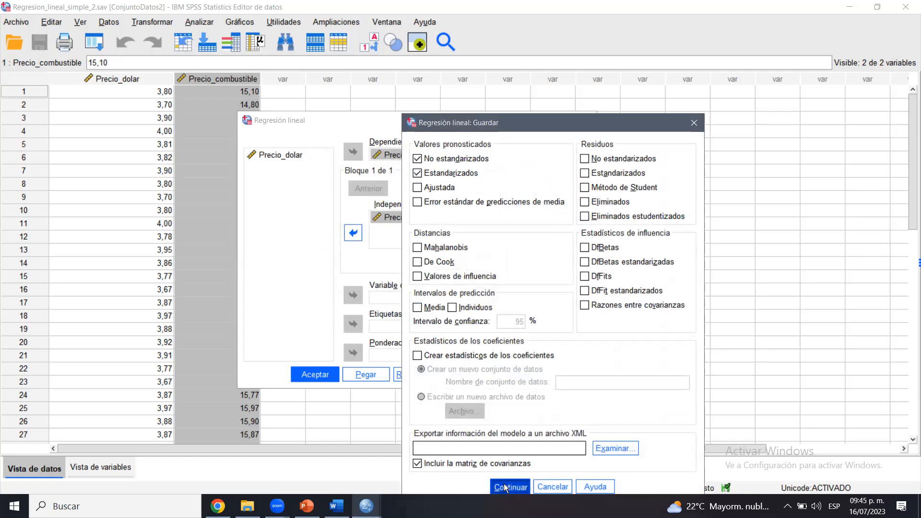
Run the linear regression and maximize the output viewer to show its model summary.
click(316, 375)
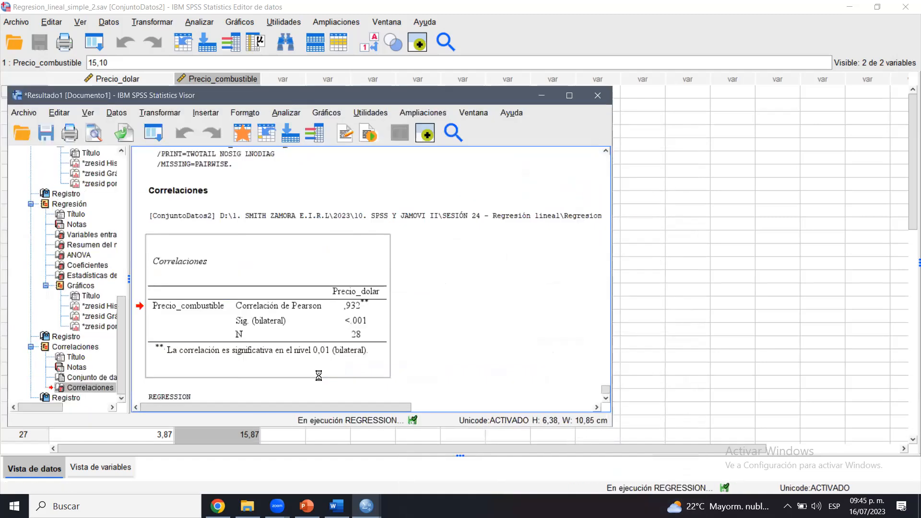
click(564, 94)
click(352, 294)
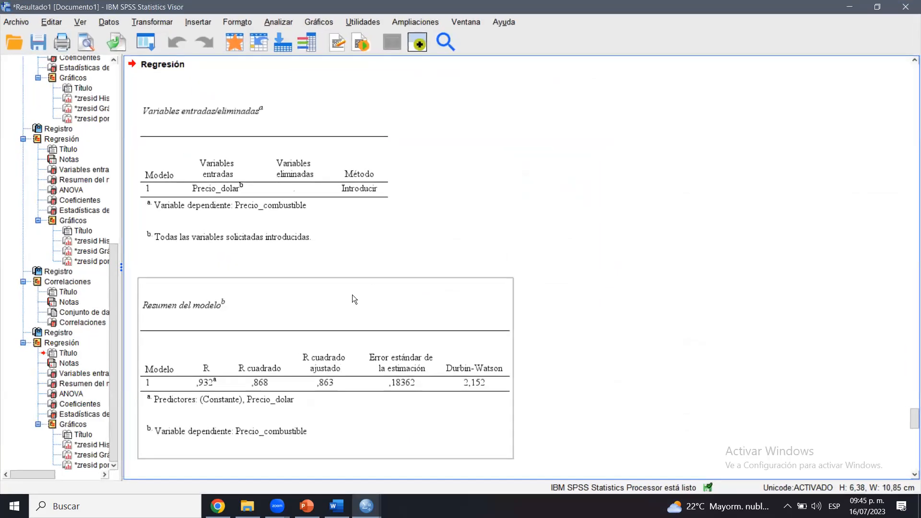
Examine the Durbin-Watson statistic in the Resumen del modelo table of the latest regression.
click(293, 178)
click(438, 354)
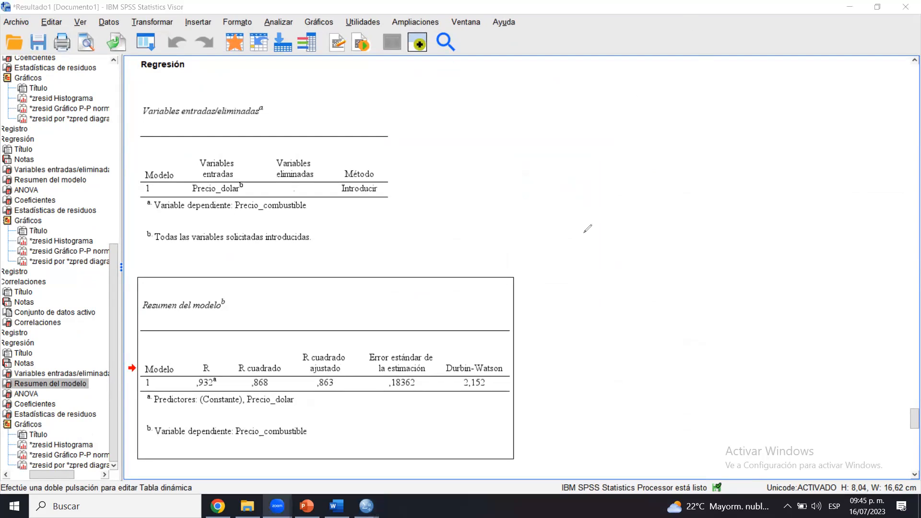
drag(468, 301, 457, 307)
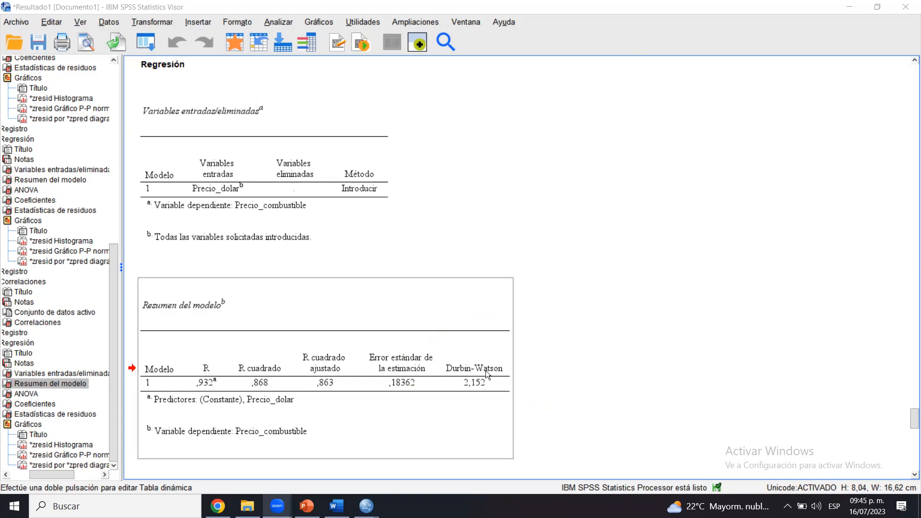
Examine the histogram of standardized residuals for Precio_combustible against its normal curve.
mouse_move(913, 419)
mouse_down()
mouse_move(912, 447)
mouse_move(912, 435)
mouse_up()
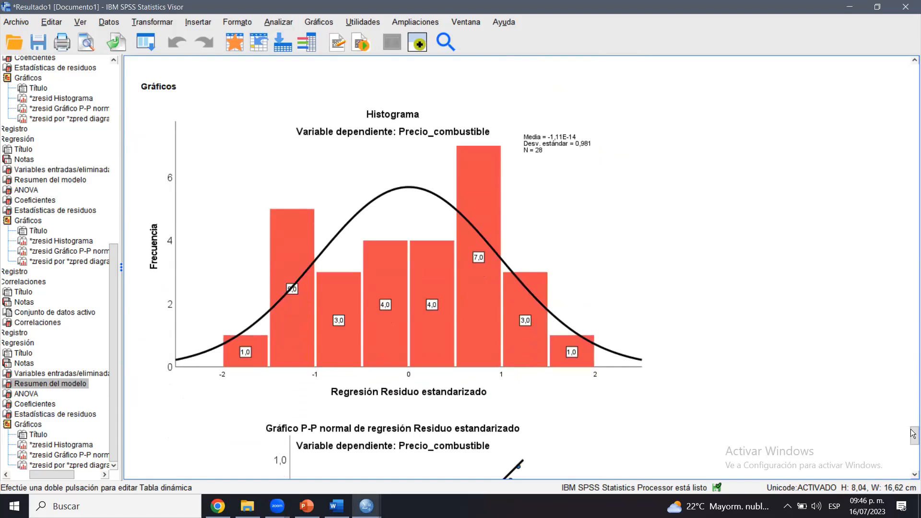
click(405, 224)
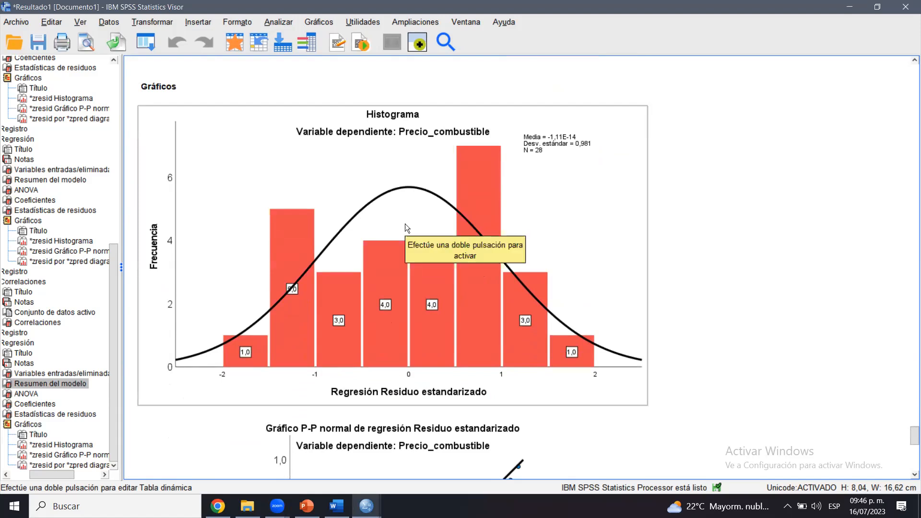
click(772, 351)
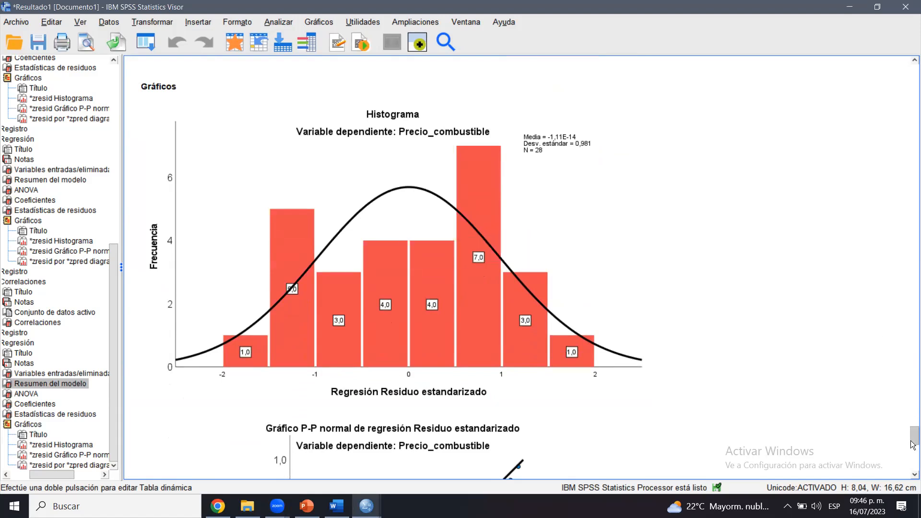
Mark the upper, middle and lower points along the diagonal of the normal P-P plot with the pen, and clear the marks.
drag(912, 445, 912, 460)
click(423, 209)
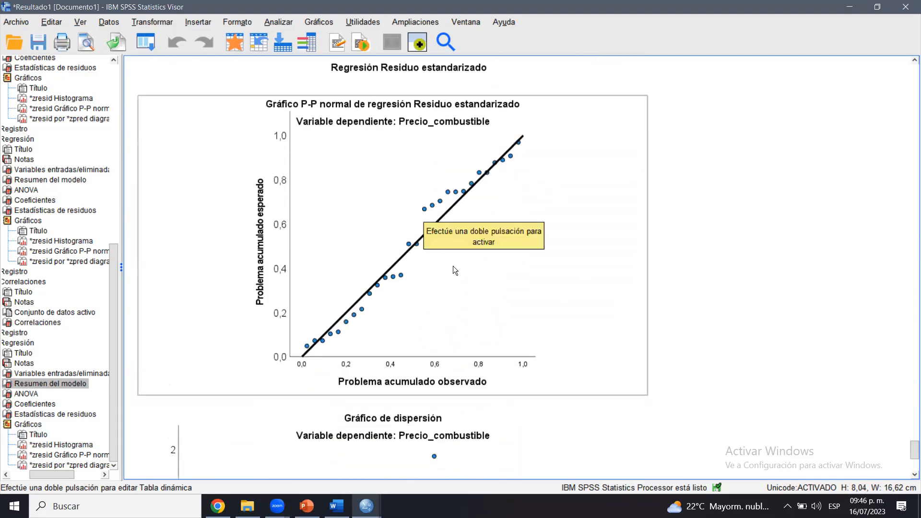
click(622, 83)
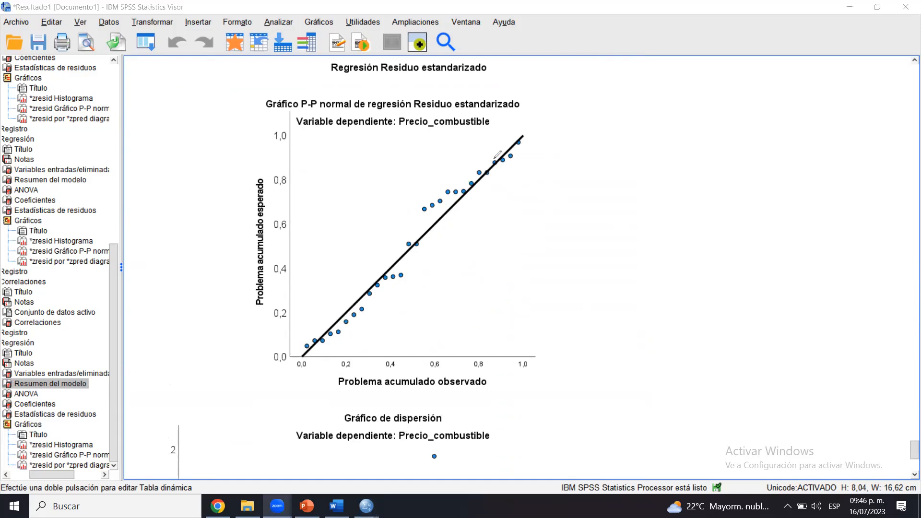
mouse_move(514, 139)
mouse_down()
mouse_move(471, 170)
mouse_move(537, 110)
mouse_move(500, 128)
mouse_up()
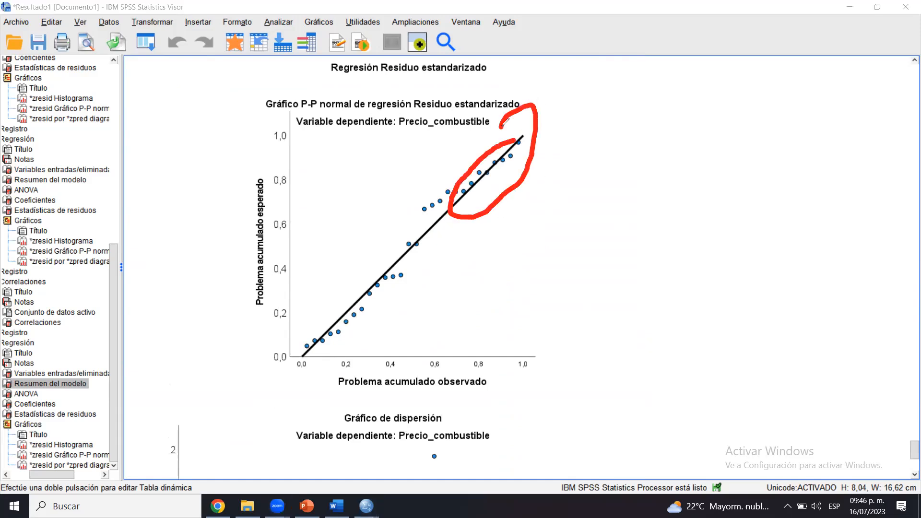
drag(421, 230, 396, 250)
mouse_move(344, 303)
mouse_down()
mouse_move(291, 356)
mouse_move(315, 312)
mouse_up()
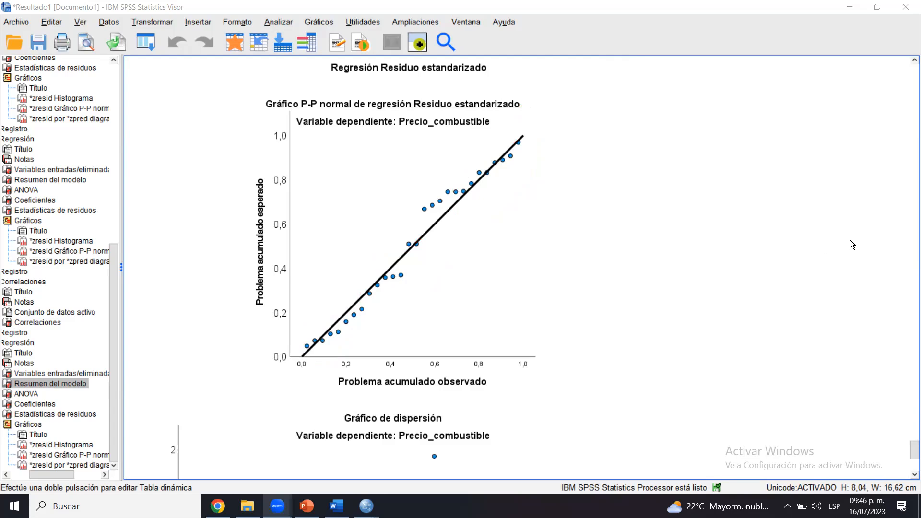
Outline a triangle around the central points of the residual scatter plot with the pen, and erase it.
click(913, 446)
scroll(913, 445, down, 5)
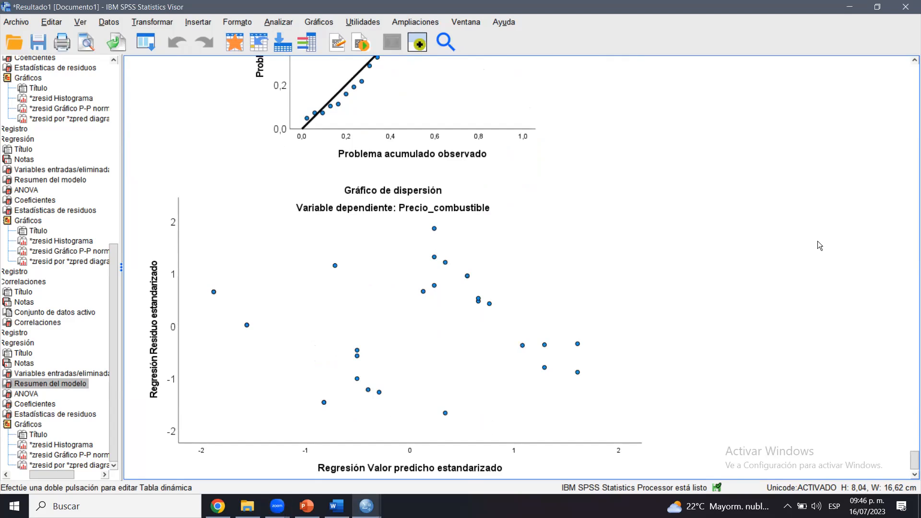
mouse_move(469, 227)
mouse_down()
mouse_move(376, 301)
mouse_move(329, 395)
mouse_up()
mouse_move(594, 361)
mouse_down()
mouse_move(373, 391)
mouse_move(499, 372)
mouse_move(570, 322)
mouse_up()
drag(466, 225, 557, 338)
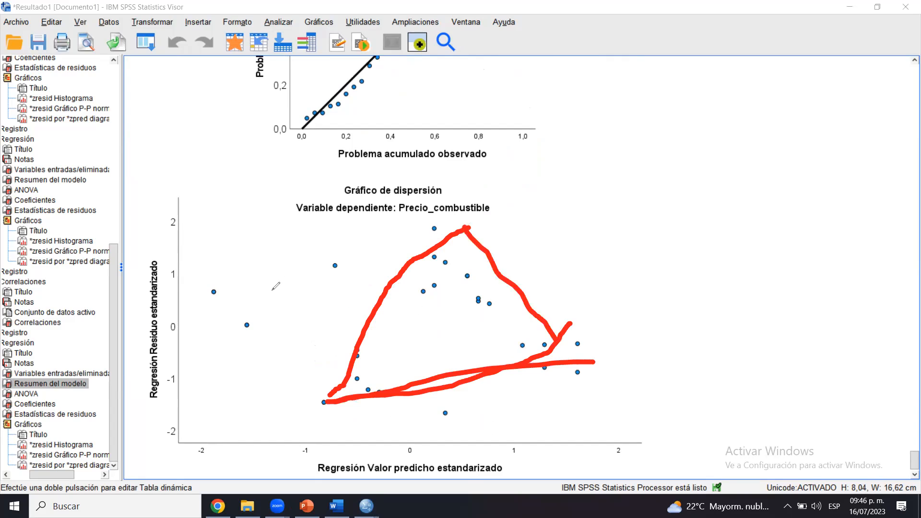
key(e)
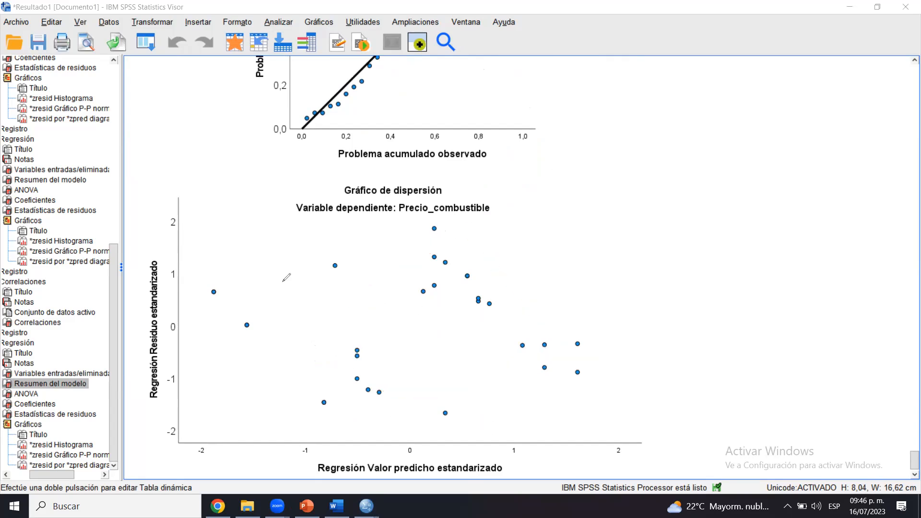
Trace three horizontal bands on the residual scatter plot, outline its two point groups, and erase the annotations.
drag(221, 290, 465, 265)
drag(282, 346, 573, 321)
mouse_move(336, 412)
mouse_down()
mouse_move(475, 400)
mouse_move(612, 357)
mouse_up()
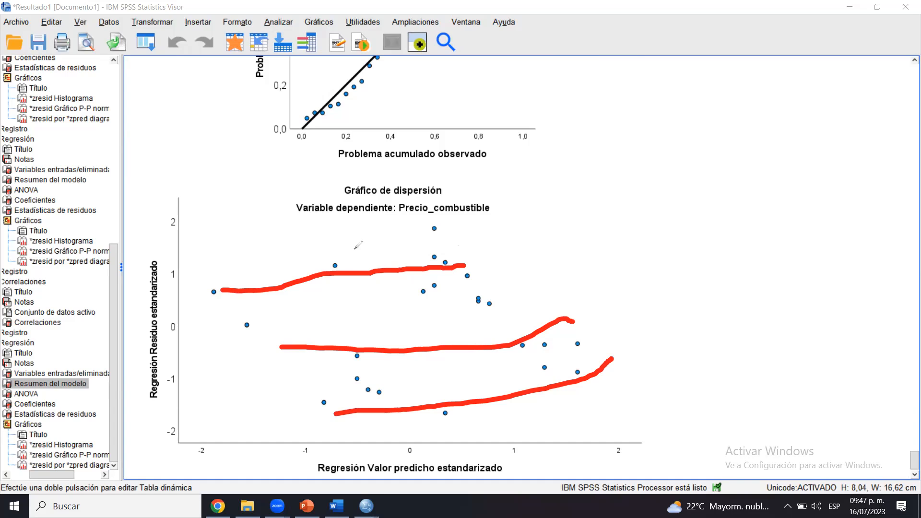
mouse_move(342, 249)
mouse_down()
mouse_move(200, 275)
mouse_move(354, 262)
mouse_move(262, 269)
mouse_up()
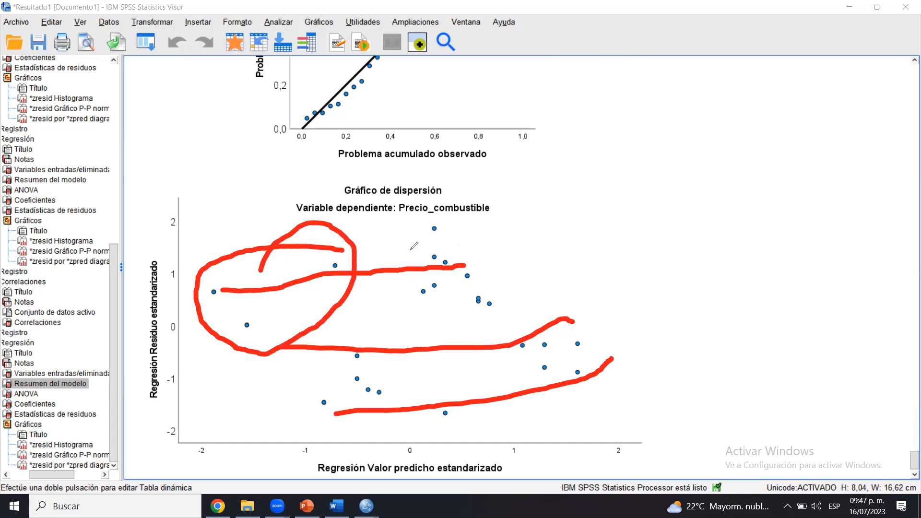
drag(423, 239, 353, 468)
mouse_move(423, 242)
mouse_down()
mouse_move(357, 339)
mouse_move(584, 360)
mouse_move(432, 242)
mouse_up()
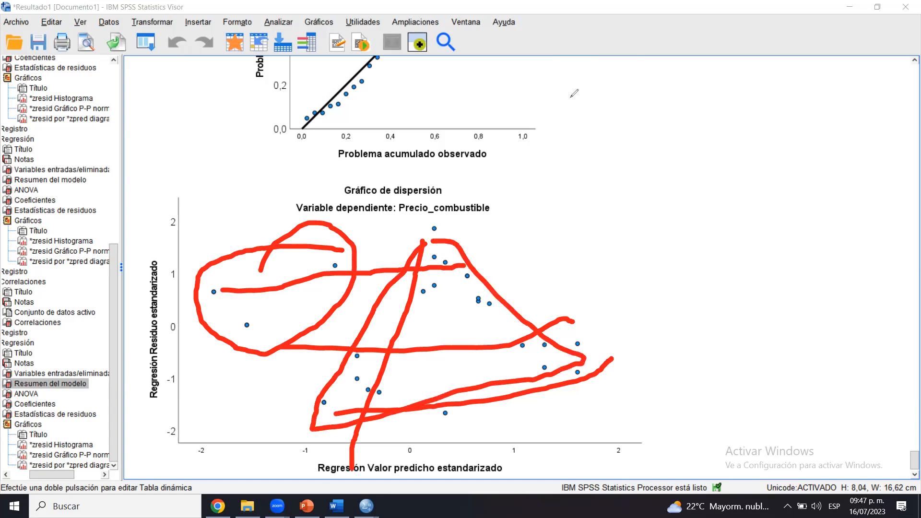
key(e)
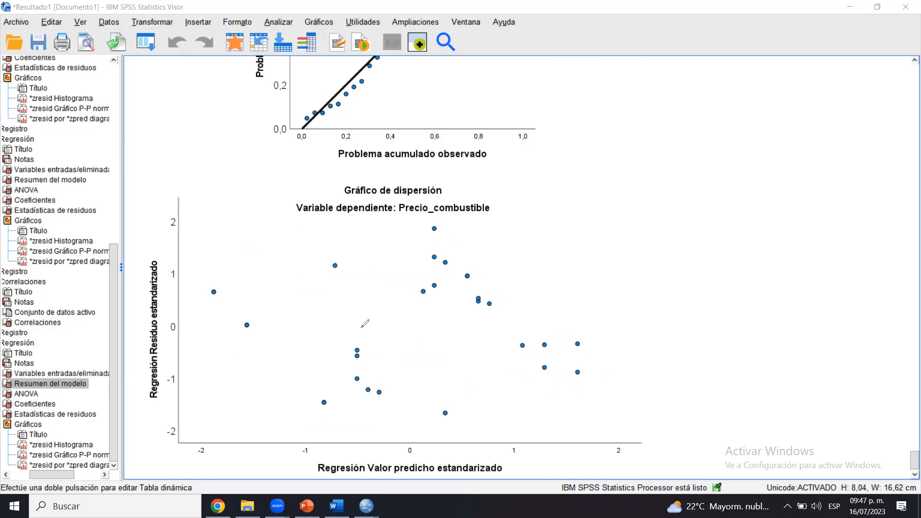
Sketch a large triangle over the residual scatter plot with a base line and a line across its upper points.
mouse_move(313, 386)
mouse_down()
mouse_move(427, 194)
mouse_move(544, 356)
mouse_up()
drag(584, 385, 274, 492)
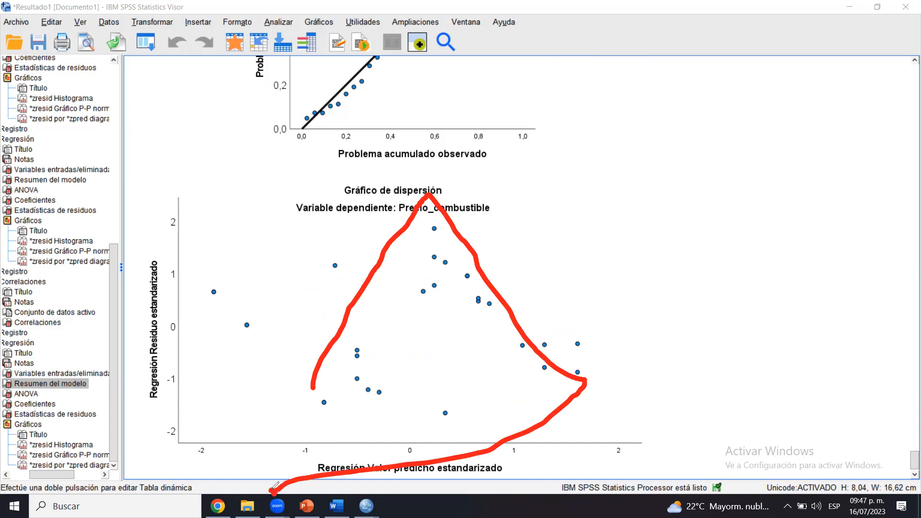
drag(309, 416, 547, 392)
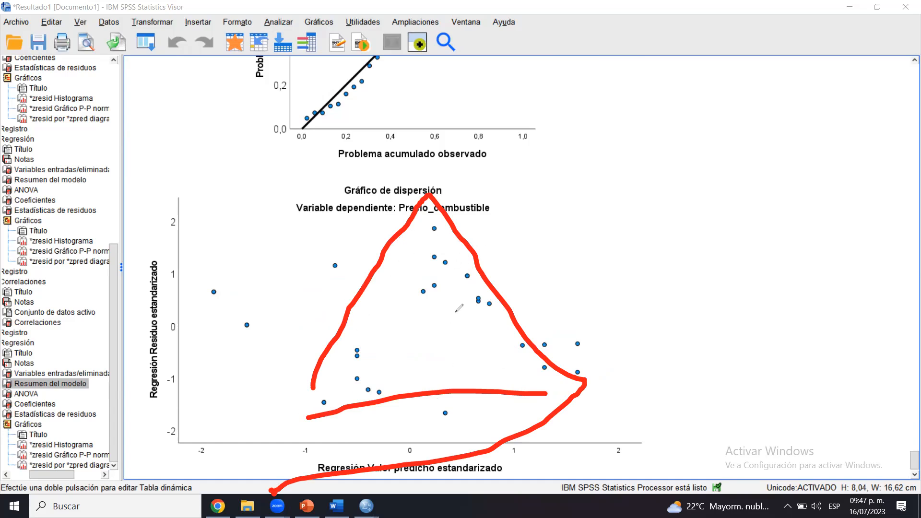
click(219, 292)
mouse_move(219, 292)
mouse_down()
mouse_move(356, 263)
mouse_move(473, 280)
mouse_up()
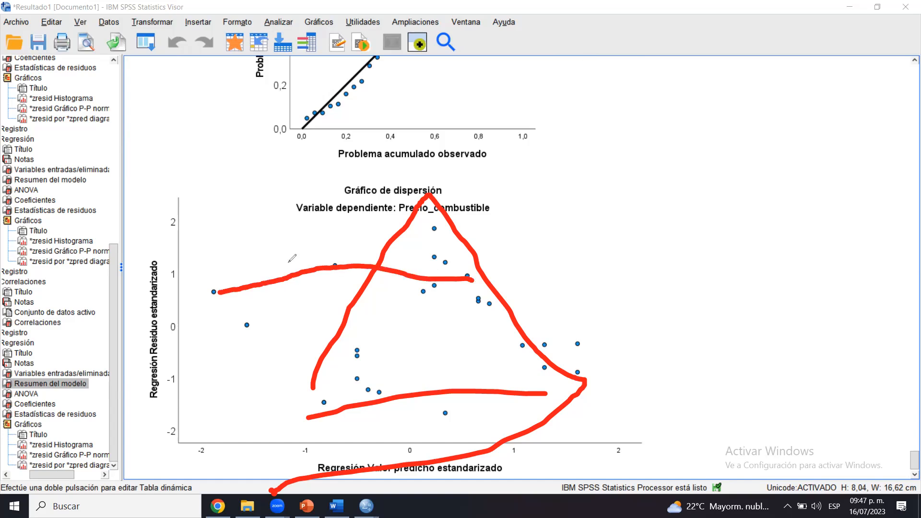
Trace upper, middle and lower bands through the residual scatter plot's points, and erase the strokes.
drag(200, 296, 474, 272)
drag(269, 337, 524, 305)
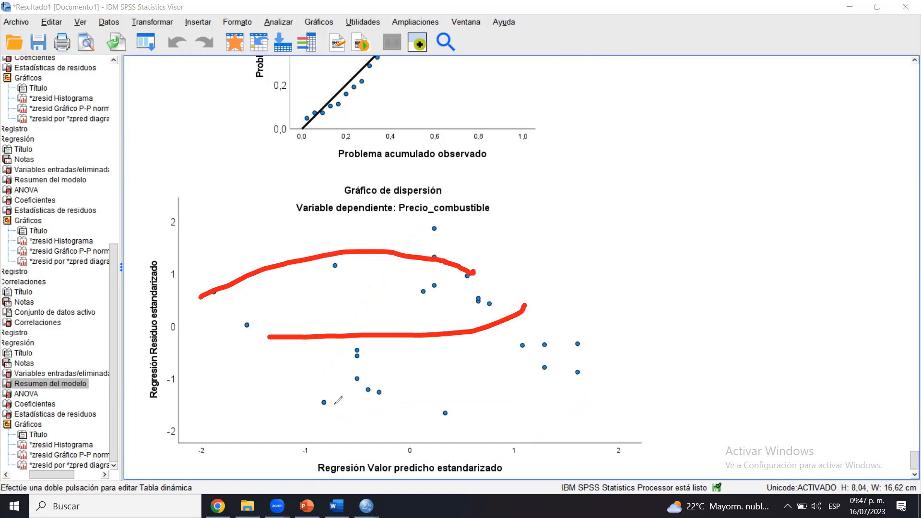
drag(333, 405, 578, 356)
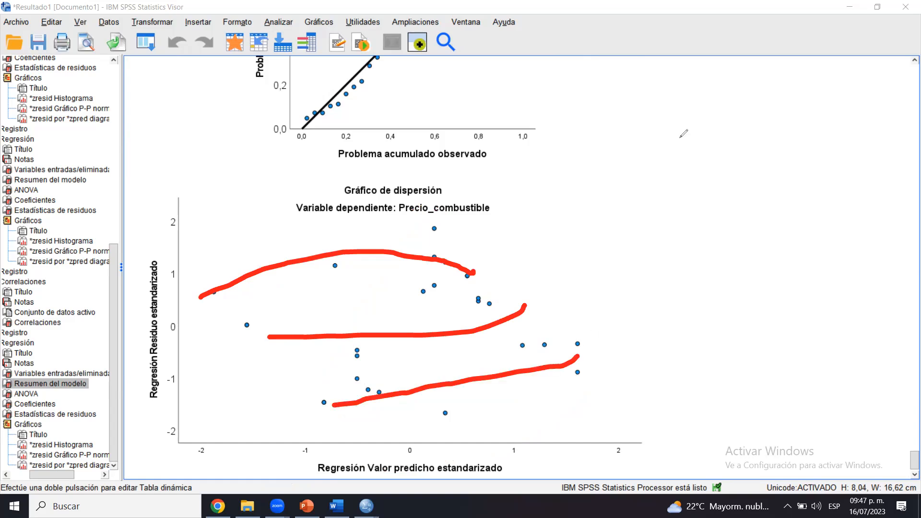
key(e)
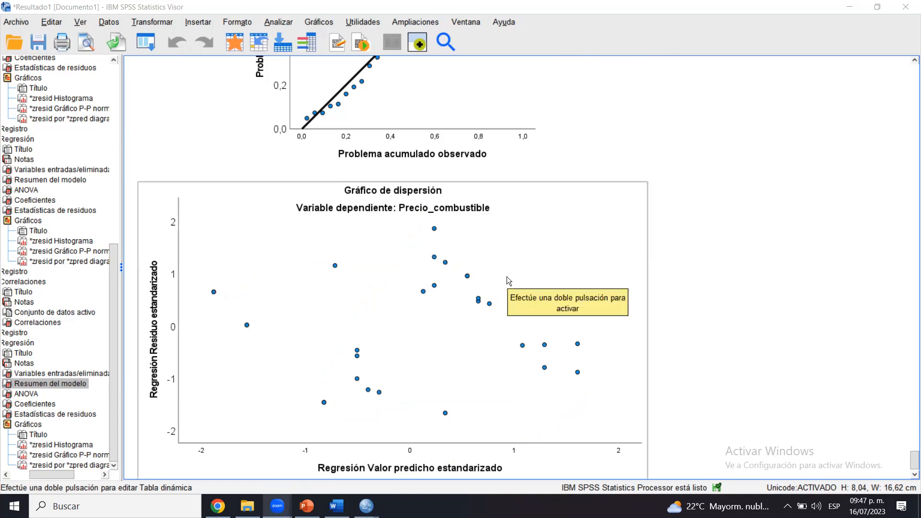
click(725, 257)
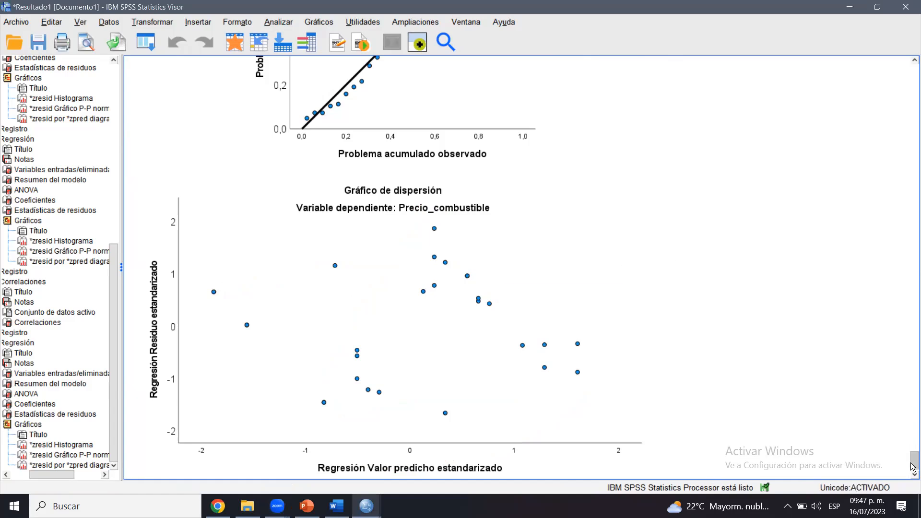
Review the Variables entradas/eliminadas table of the latest regression and select its Resumen del modelo table.
drag(913, 465, 913, 400)
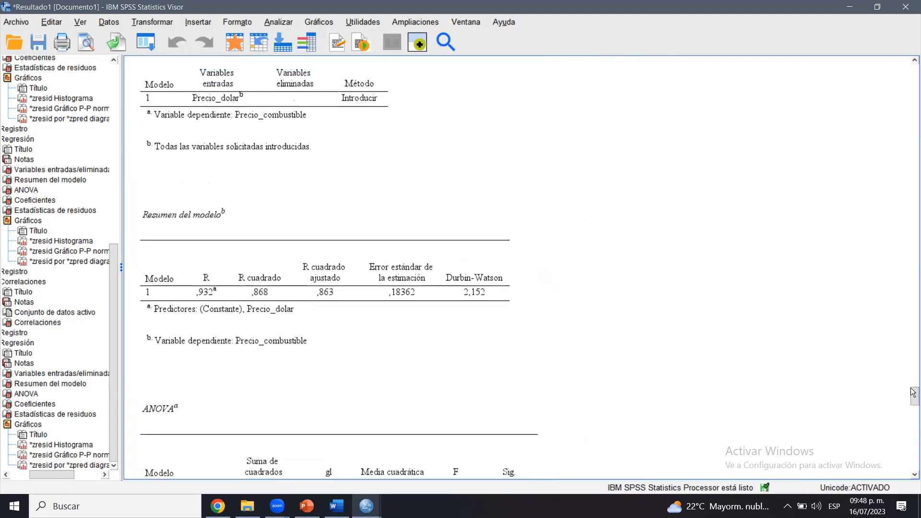
drag(913, 396, 913, 393)
click(295, 218)
click(230, 164)
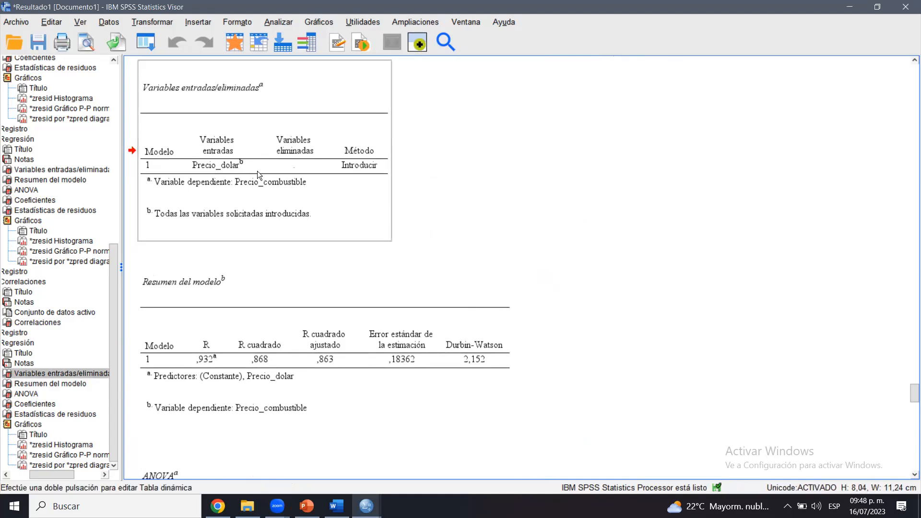
click(262, 293)
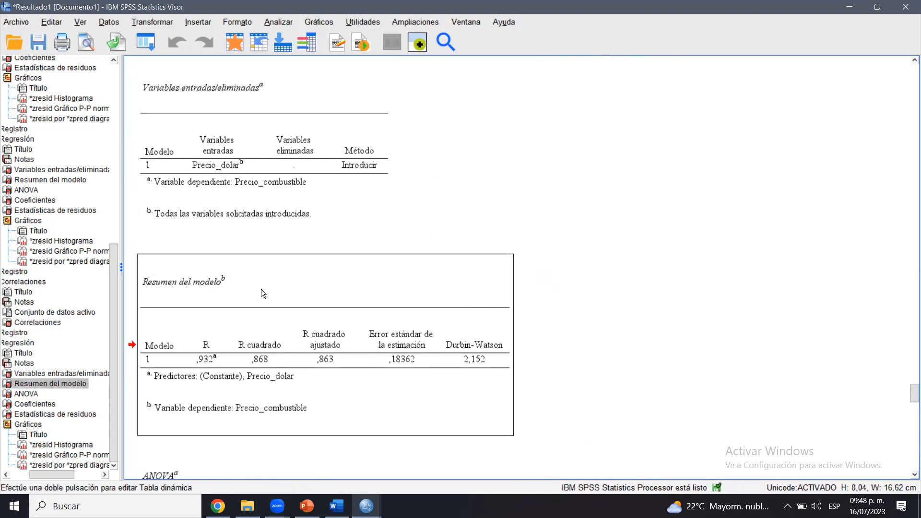
Circle R, R cuadrado and the dependent variable Precio_combustible in the Resumen del modelo table, and erase the circles.
drag(913, 397, 913, 401)
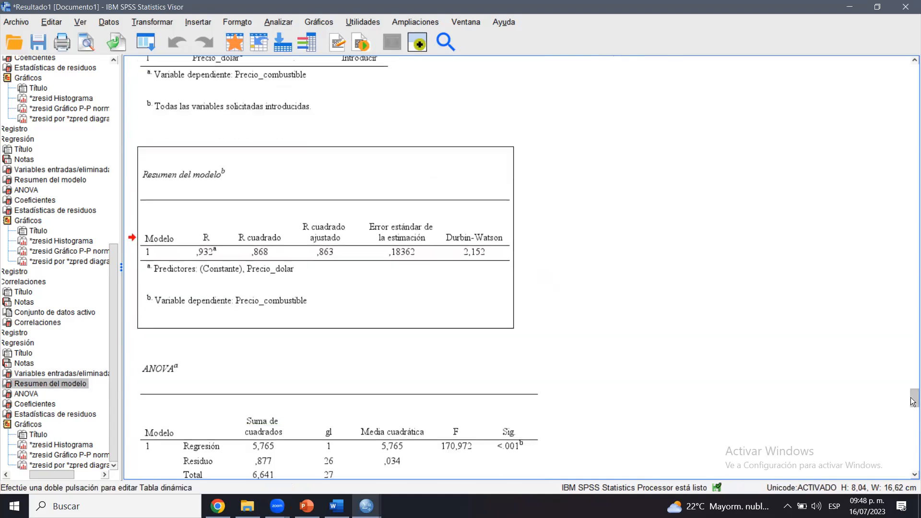
mouse_move(215, 209)
mouse_down()
mouse_move(178, 233)
mouse_move(209, 221)
mouse_up()
mouse_move(277, 204)
mouse_down()
mouse_move(250, 204)
mouse_move(263, 192)
mouse_up()
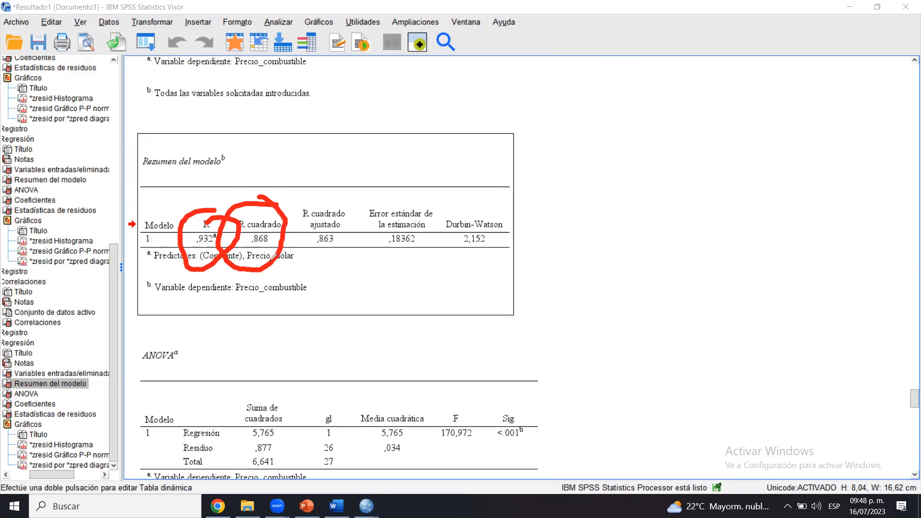
mouse_move(272, 260)
mouse_down()
mouse_move(259, 277)
mouse_move(227, 274)
mouse_up()
mouse_move(324, 261)
mouse_down()
mouse_move(243, 323)
mouse_move(224, 290)
mouse_move(249, 272)
mouse_up()
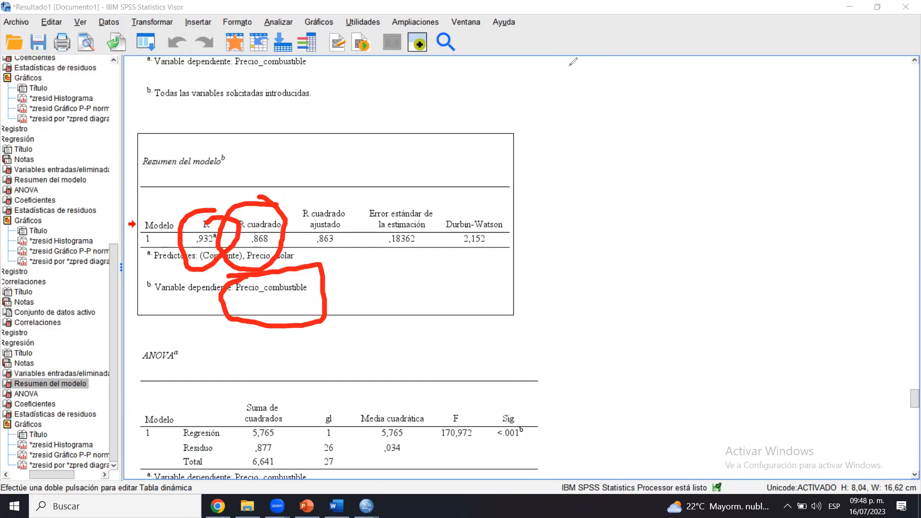
key(e)
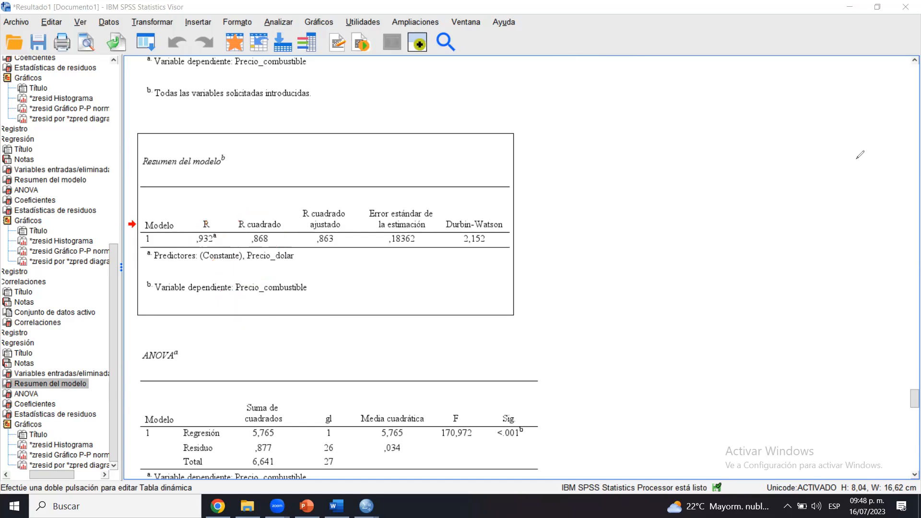
Circle the Sig. value in the ANOVA table with the pen, and clear the mark.
drag(913, 400, 913, 404)
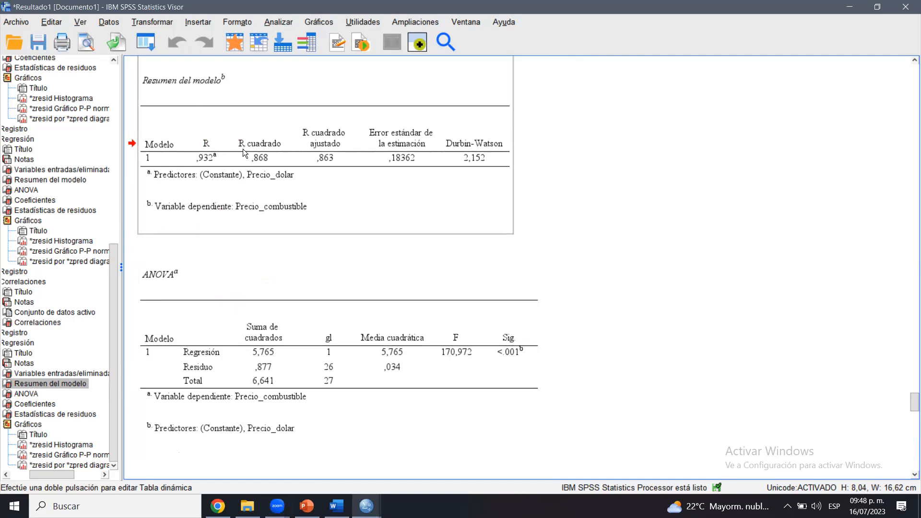
click(347, 87)
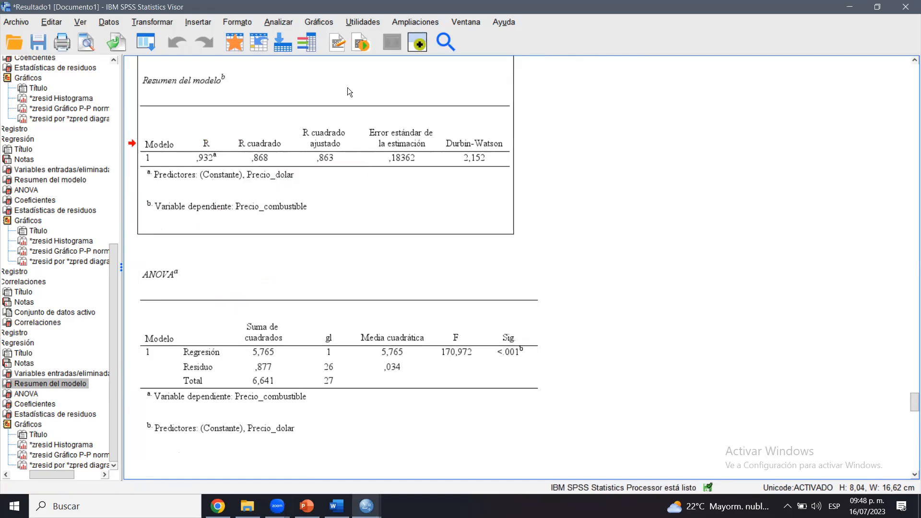
key(ctrl+2)
drag(511, 258, 452, 295)
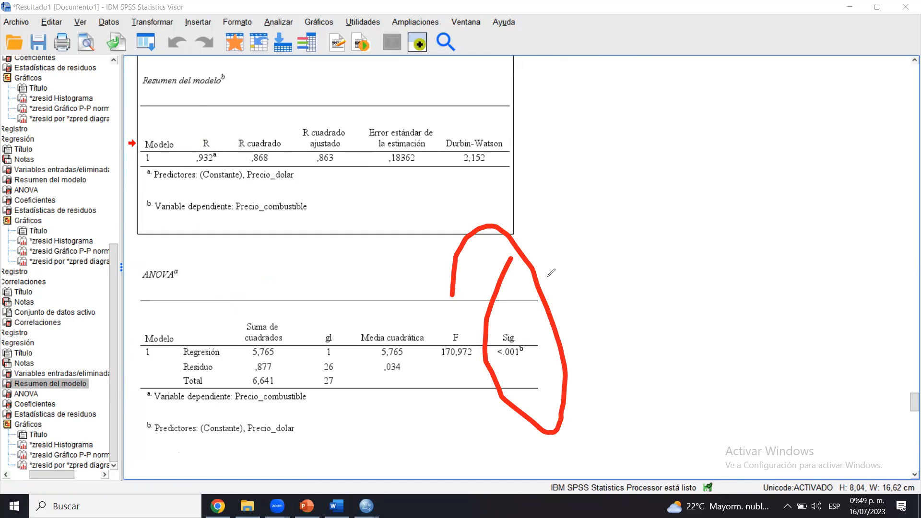
key(Escape)
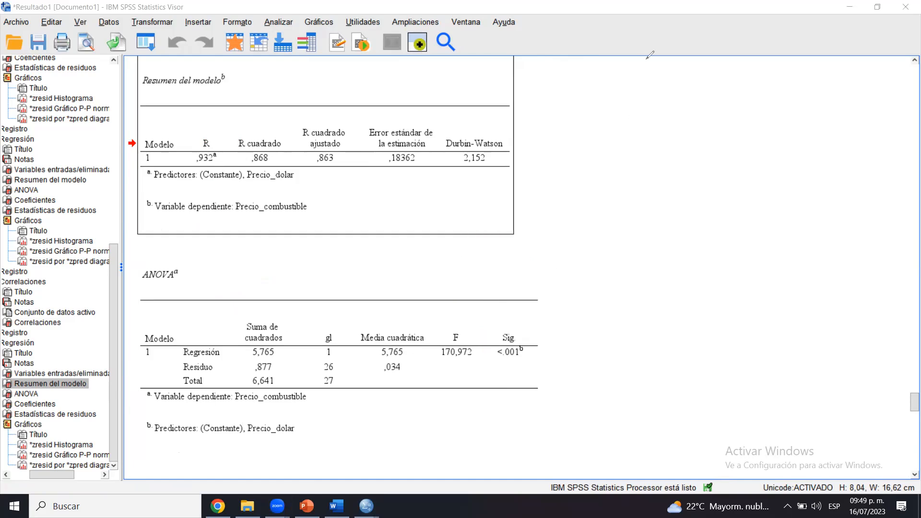
click(417, 333)
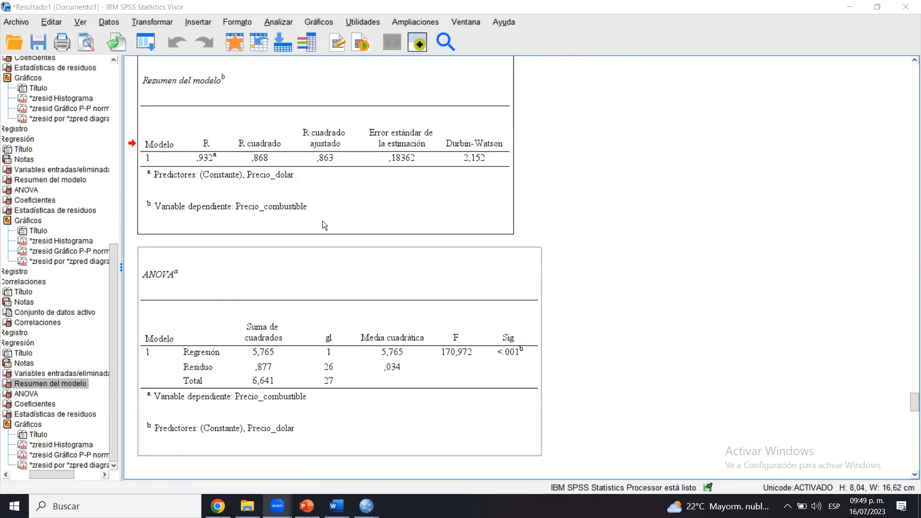
Circle the Coeficientes table with the pen, mark its Precio_dolar row name, Beta and Sig. values, and erase the marks.
click(468, 364)
scroll(913, 409, down, 8)
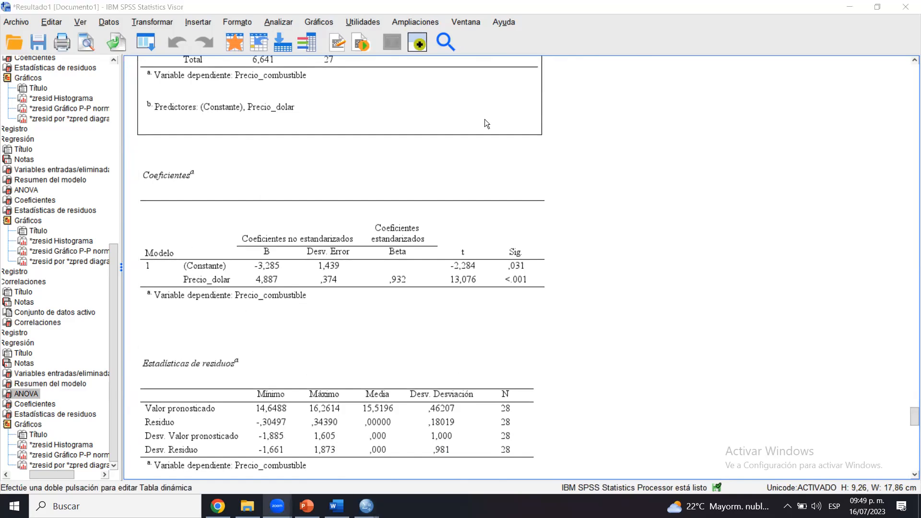
mouse_move(300, 158)
mouse_down()
mouse_move(251, 153)
mouse_move(270, 214)
mouse_up()
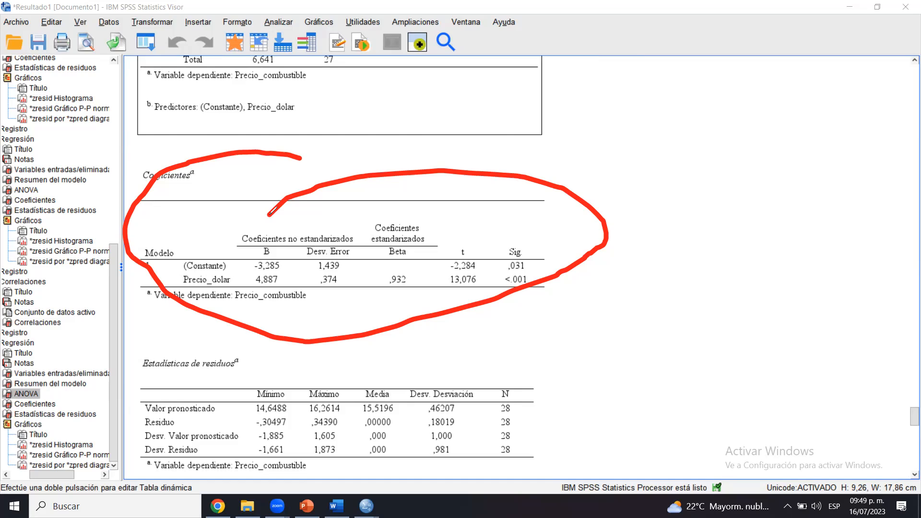
drag(506, 285, 491, 277)
mouse_move(211, 267)
mouse_down()
mouse_move(173, 283)
mouse_move(232, 279)
mouse_up()
mouse_move(406, 266)
mouse_down()
mouse_move(381, 268)
mouse_move(411, 294)
mouse_move(395, 264)
mouse_up()
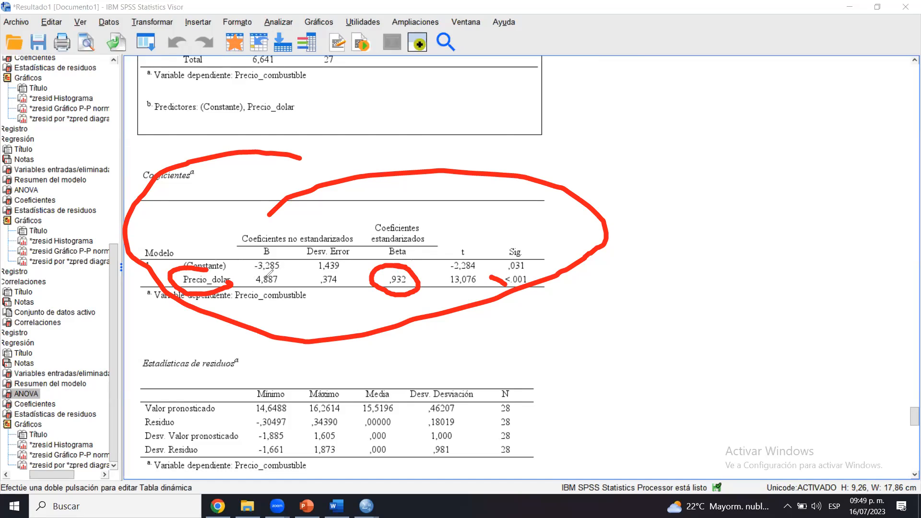
key(e)
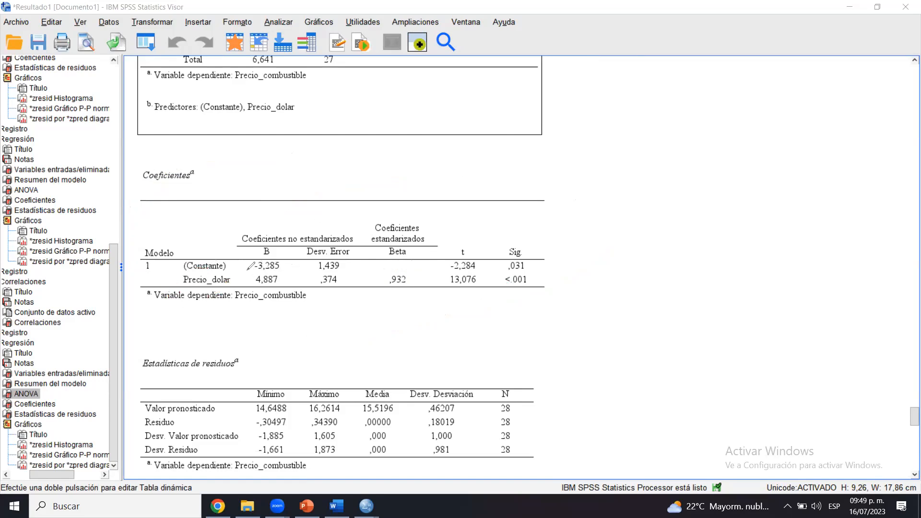
Mark Precio_dolar, its B coefficient and the dependent variable Precio_combustible in the Coeficientes table with the pen, and clear the strokes.
mouse_move(248, 265)
mouse_down()
mouse_move(173, 282)
mouse_move(230, 290)
mouse_move(205, 257)
mouse_up()
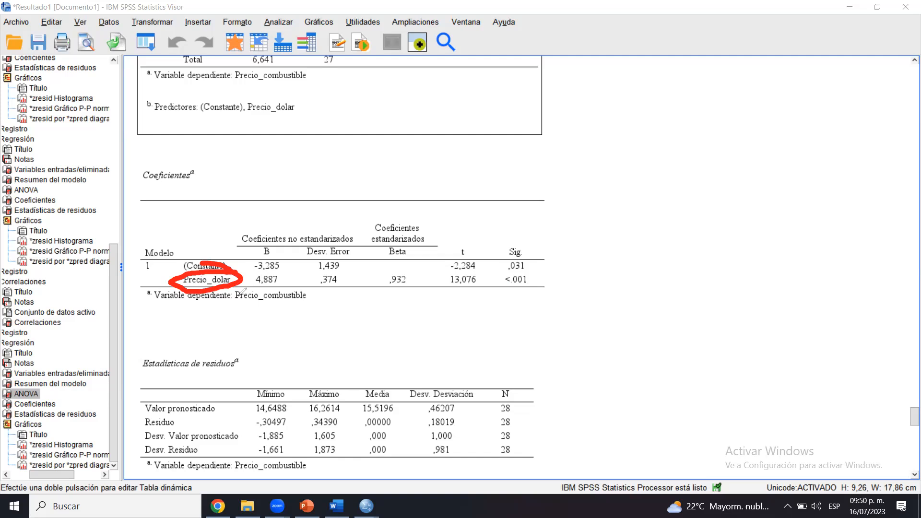
drag(249, 287, 289, 302)
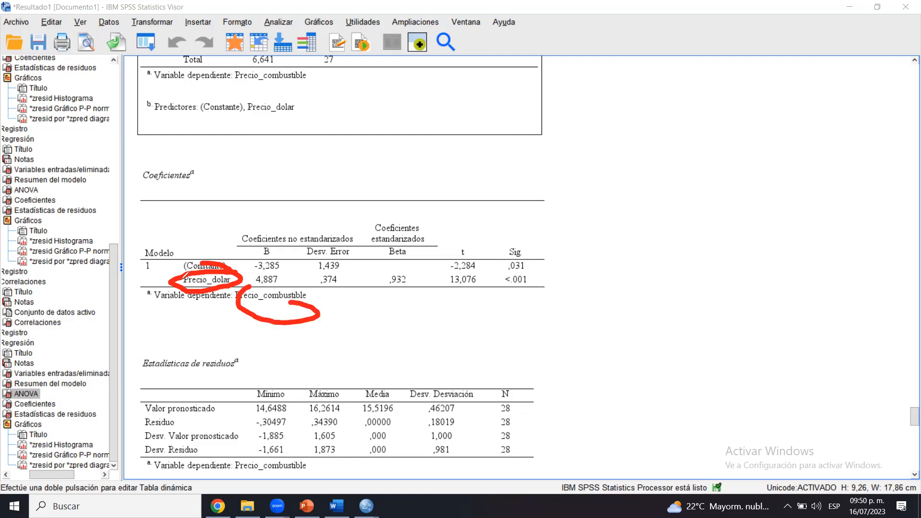
mouse_move(271, 267)
mouse_down()
mouse_move(239, 286)
mouse_move(267, 270)
mouse_up()
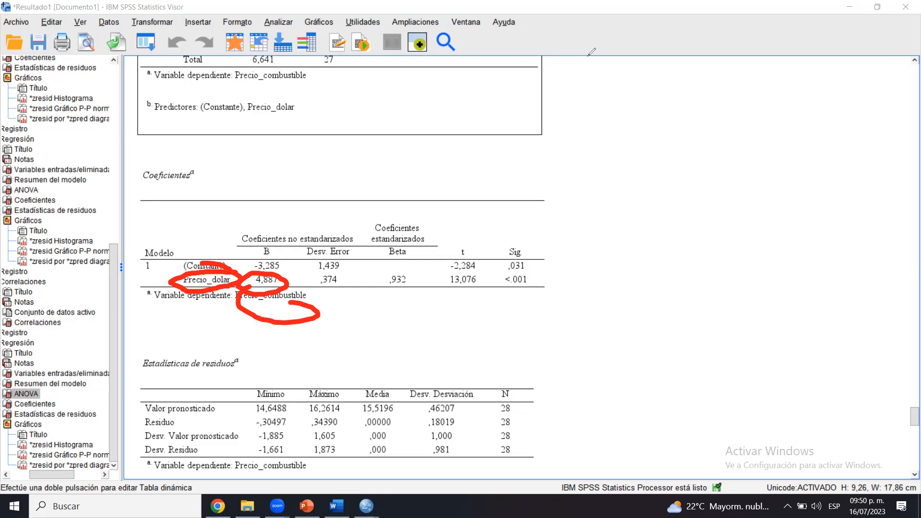
key(e)
mouse_move(298, 268)
mouse_down()
mouse_move(288, 283)
mouse_move(320, 251)
mouse_up()
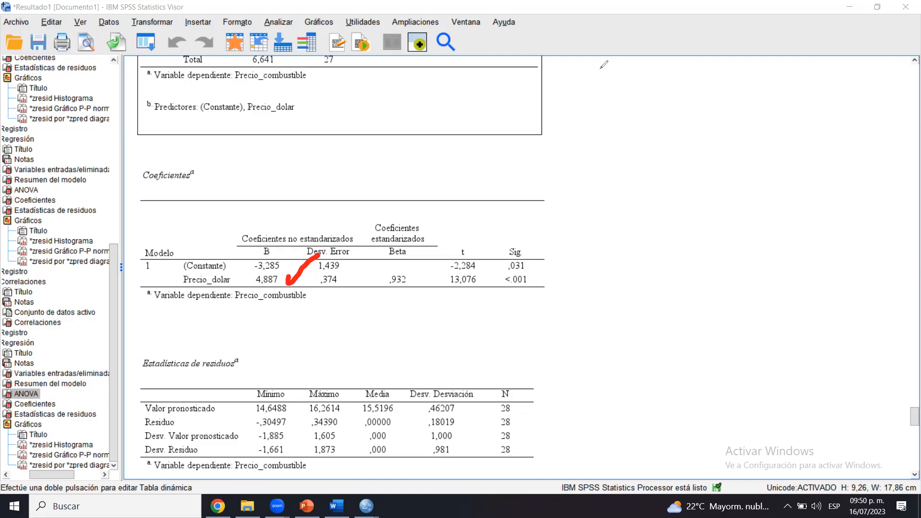
click(532, 319)
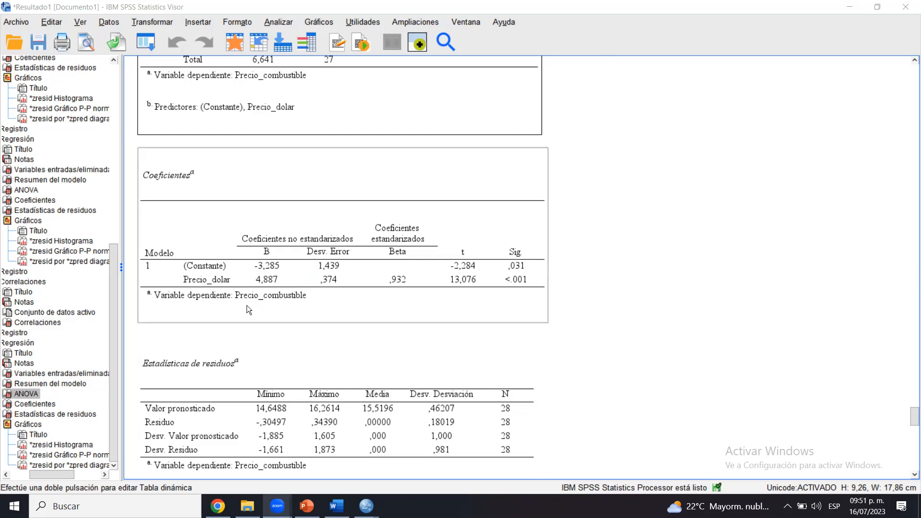
Locate the Caso 2 and Caso 3 texts in the Ejemplos Word document, and copy the Coeficientes table from the SPSS output.
click(336, 506)
click(336, 506)
click(337, 506)
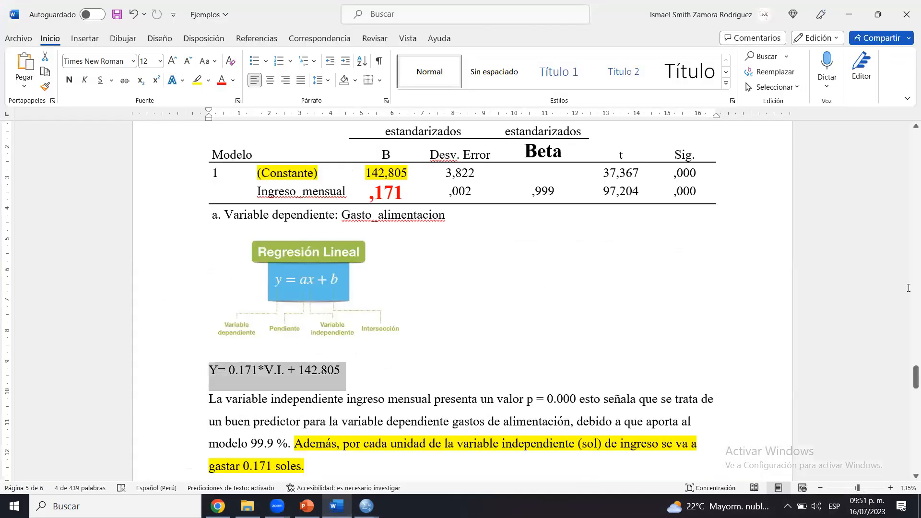
drag(913, 378, 913, 431)
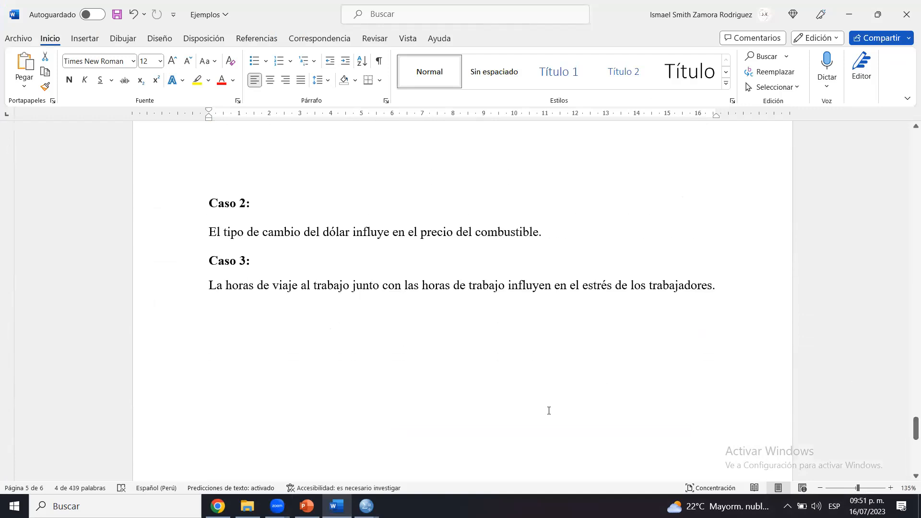
click(365, 505)
click(238, 462)
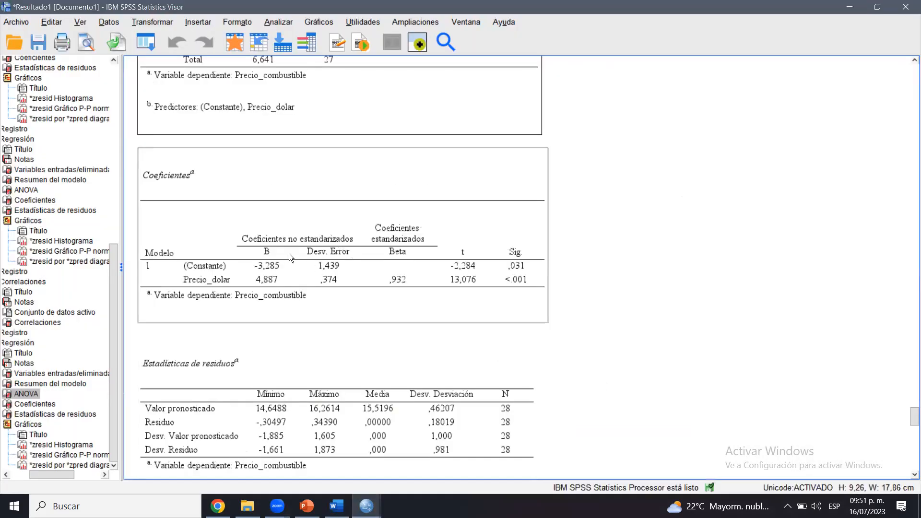
right_click(289, 258)
click(311, 278)
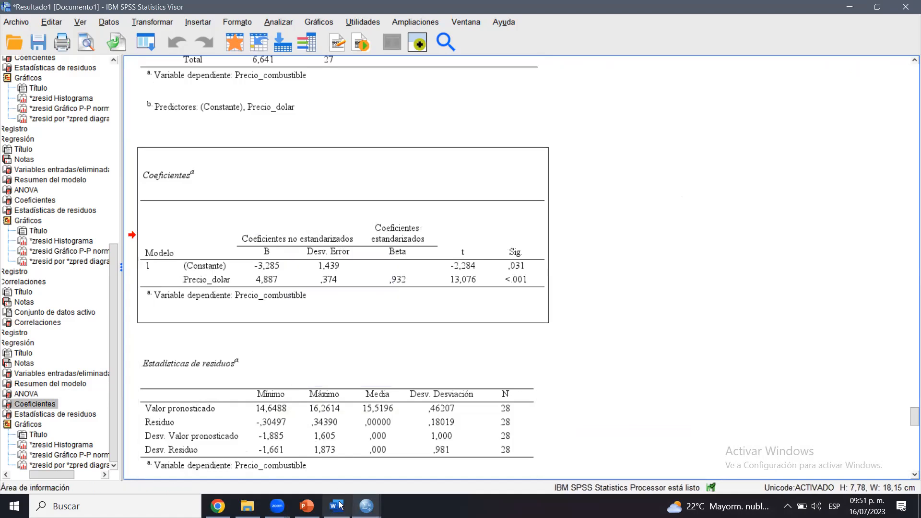
Paste the copied Coeficientes table on a new line below the Caso 3 text in the Ejemplos Word document.
key(alt+Tab)
click(343, 343)
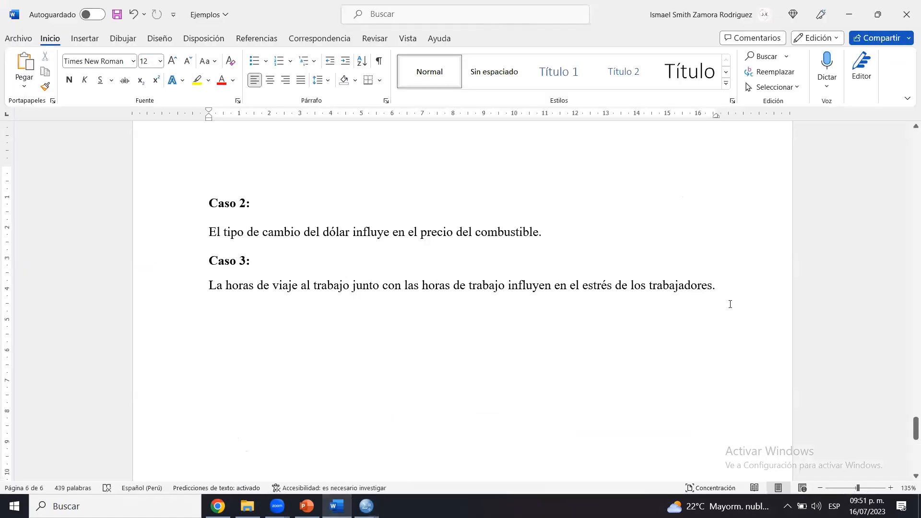
key(Return)
key(ctrl+v)
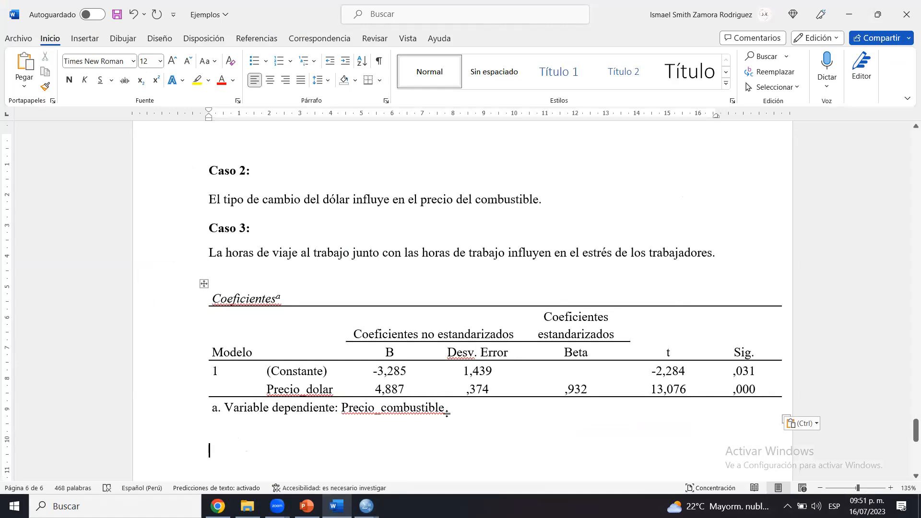
Write the equation "Y = -3.285 + 4.887*Precio_dolar" below the pasted table and copy it.
scroll(728, 308, down, 1)
scroll(491, 391, down, 3)
click(419, 266)
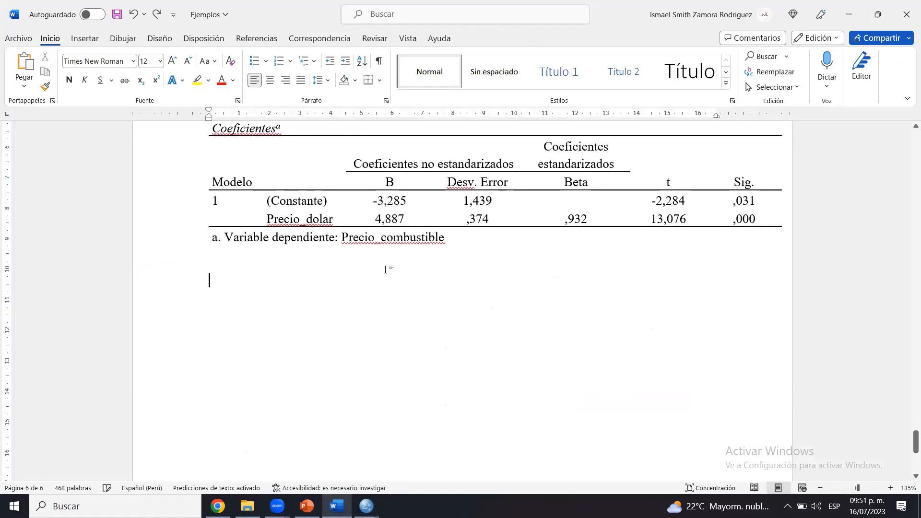
text(Y = -3.)
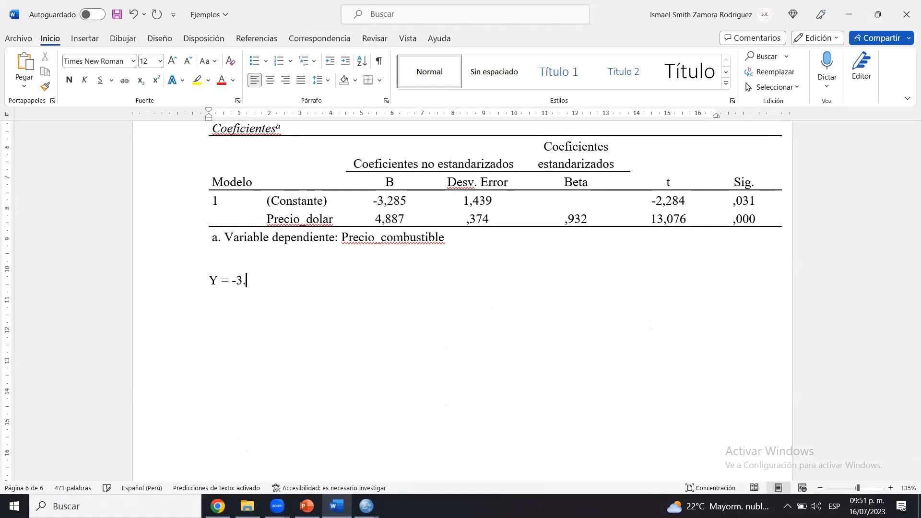
text(285 +)
text(4.887*)
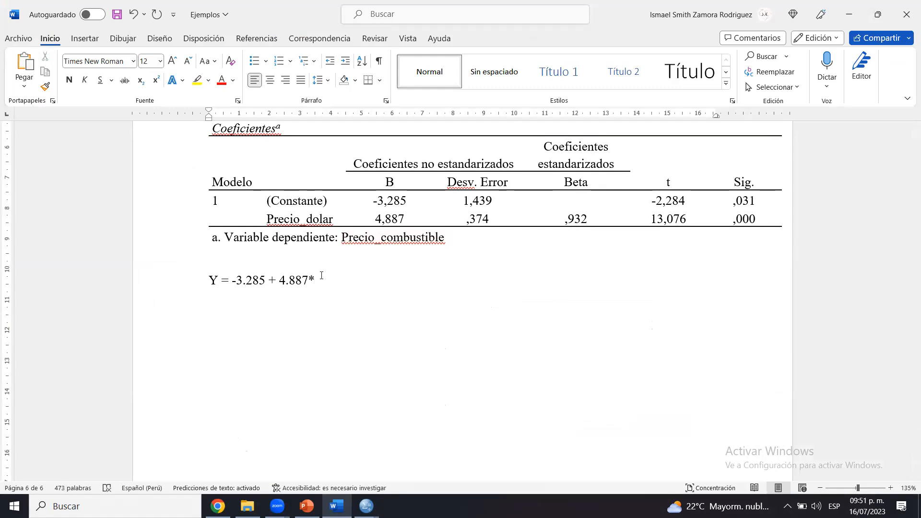
text(Precio_dolar)
drag(206, 280, 394, 282)
key(ctrl+c)
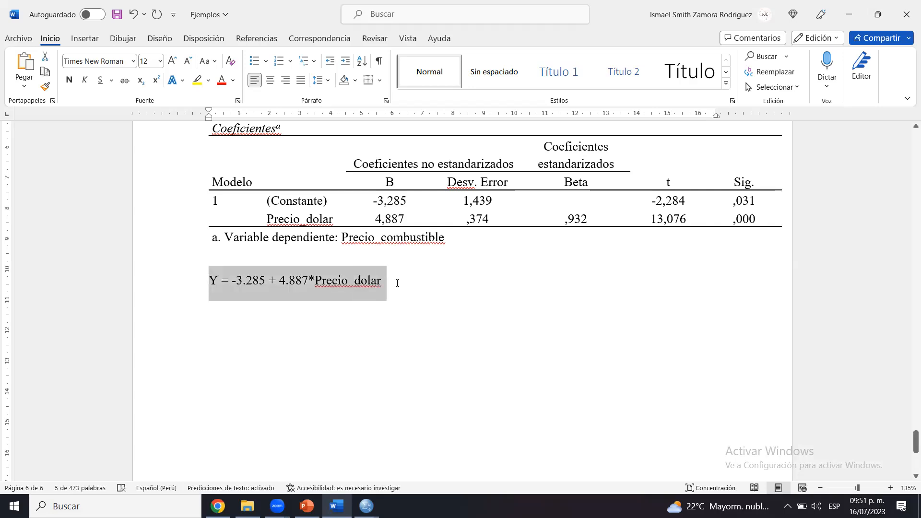
Switch to the Regresion_lineal_simple_2 data in SPSS and start computing a new variable with the target name PREDICCION.
click(365, 506)
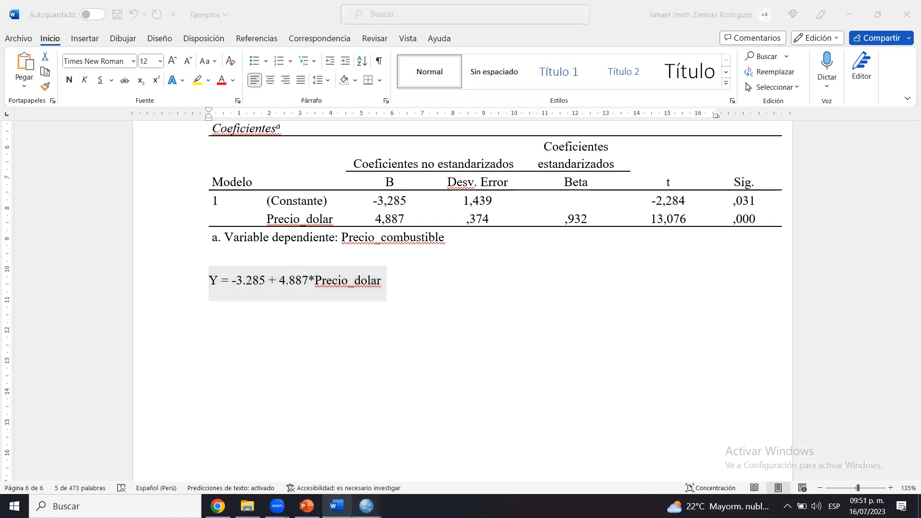
click(473, 432)
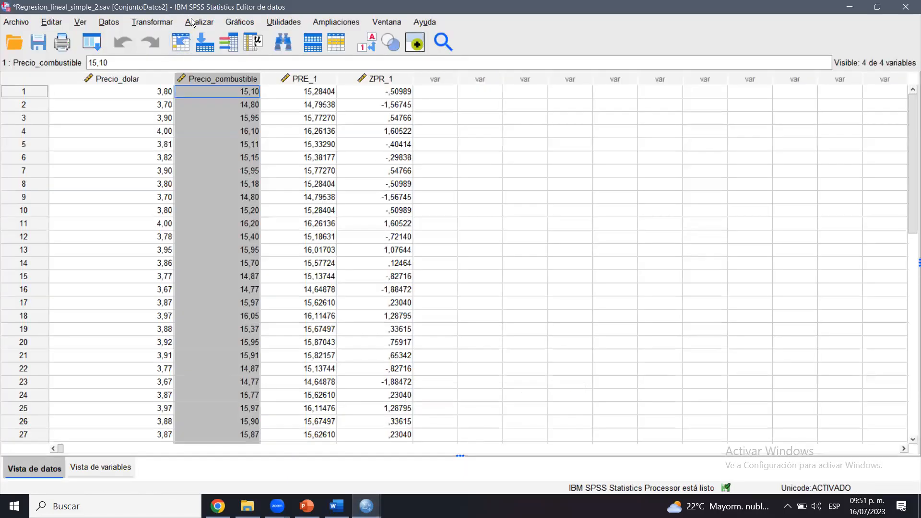
click(160, 24)
click(140, 39)
click(374, 136)
text(predi)
double_click(374, 136)
text(PREDICCION)
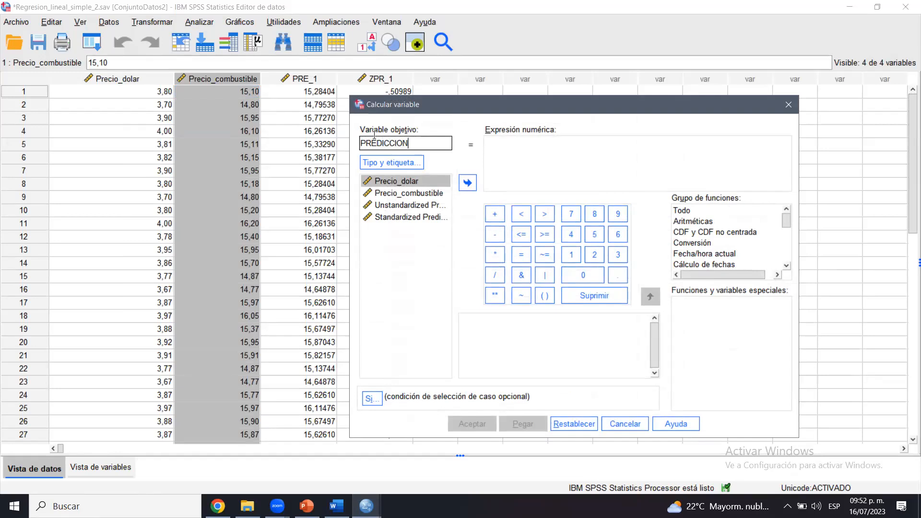
Set the numeric expression to -3.285 + 4.887*Precio_dolar from the copied equation, insert Precio_dolar from the variable list, and compute the variable.
click(498, 139)
key(ctrl+v)
drag(499, 139, 485, 140)
key(BackSpace)
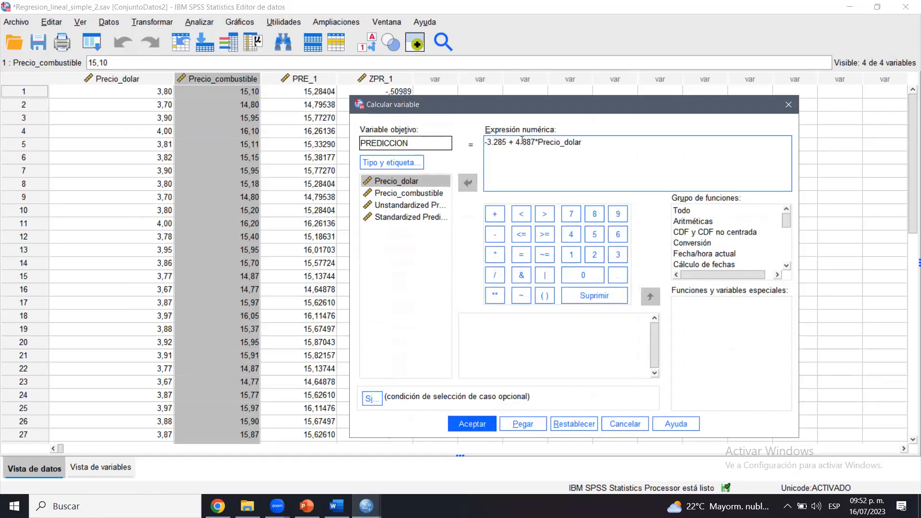
double_click(550, 142)
key(BackSpace)
double_click(405, 182)
click(471, 422)
drag(575, 6, 591, 229)
click(591, 228)
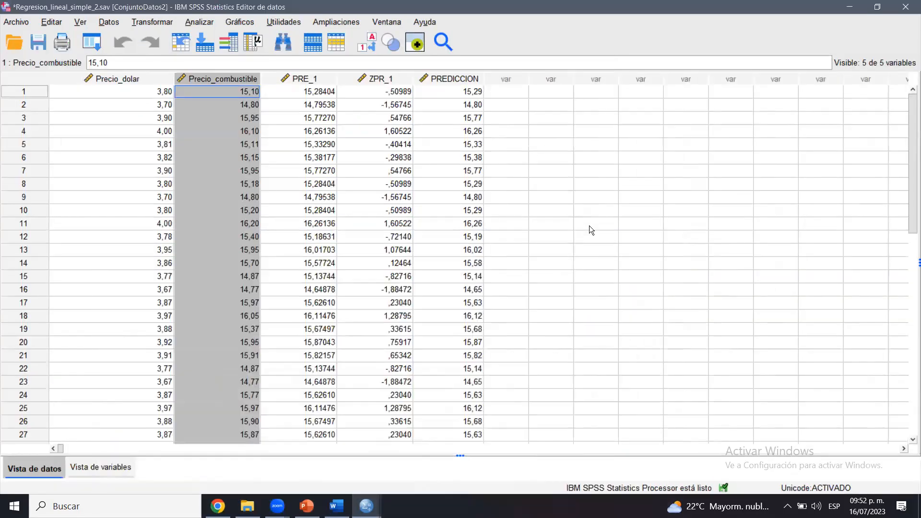
Compare the PREDICCION column with the PRE_1 column in the data, looking at their first values.
click(455, 78)
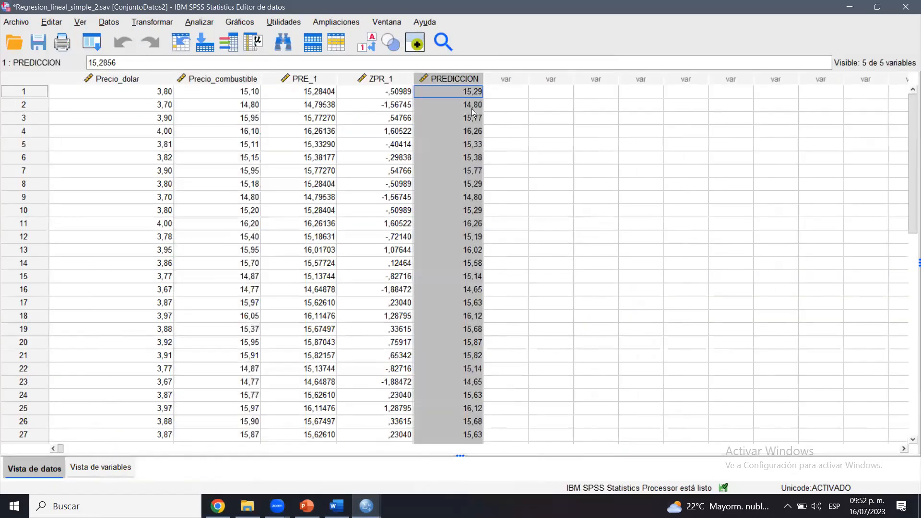
click(326, 80)
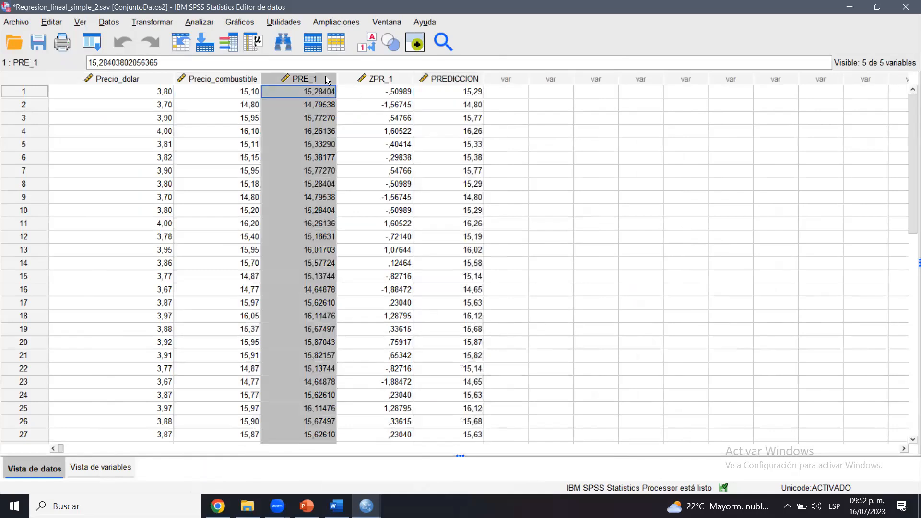
drag(322, 92, 326, 118)
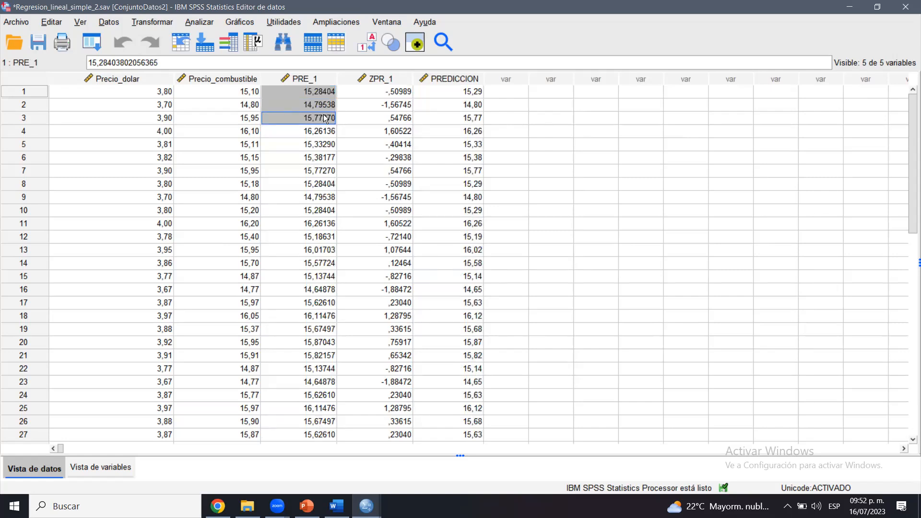
click(467, 94)
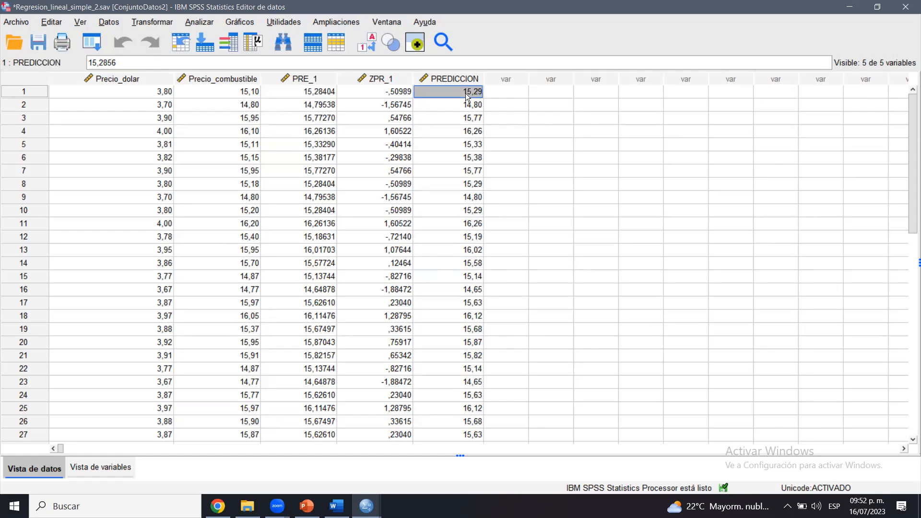
Set the PREDICCION variable to 3 decimals and select its first value in the data view.
click(113, 464)
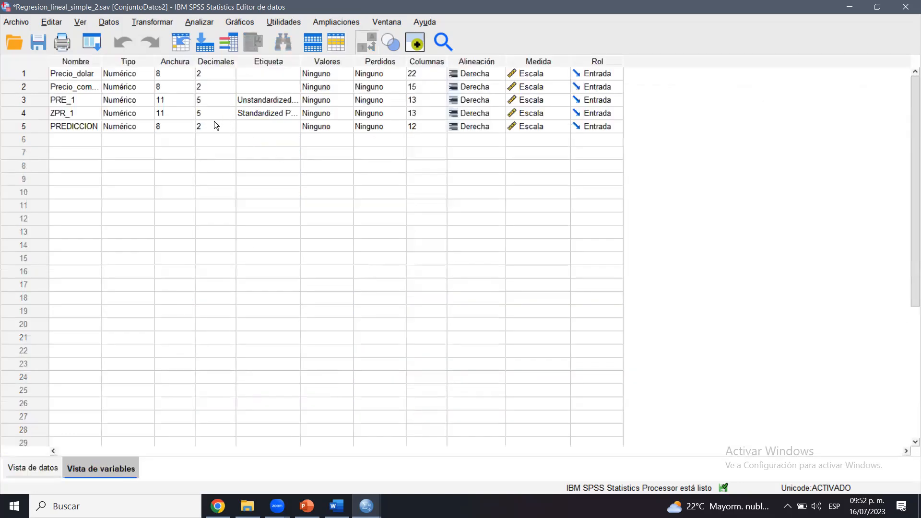
click(232, 124)
click(231, 123)
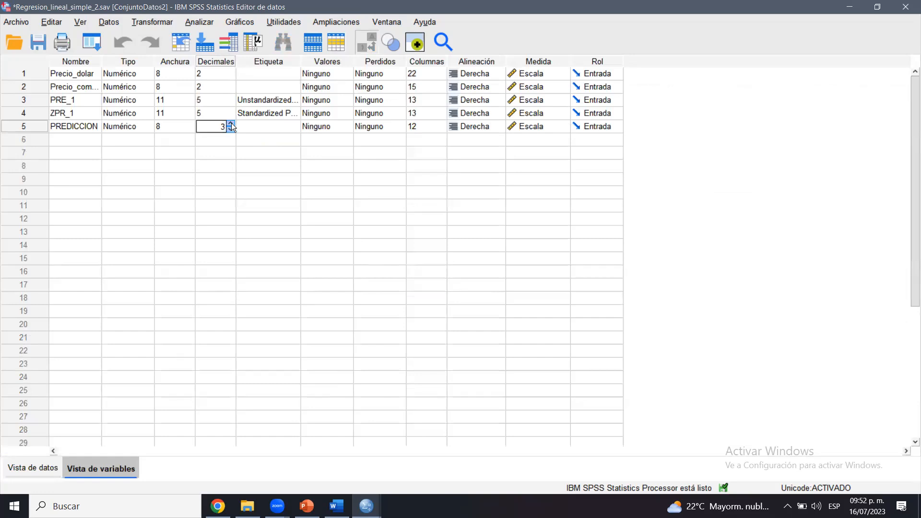
click(51, 464)
click(470, 92)
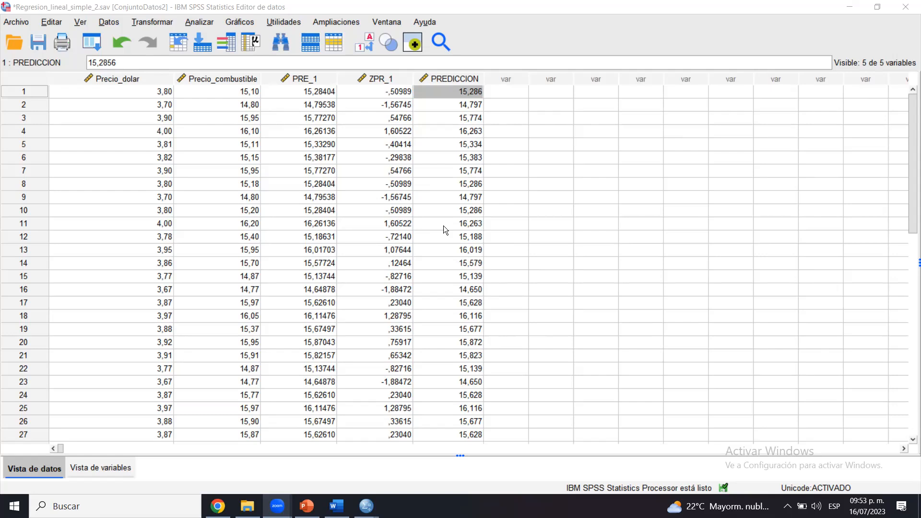
Open the Regresion_lineal_multiple data file from the SESIÓN 24 - Regresión lineal folder and select its Estres column.
click(247, 506)
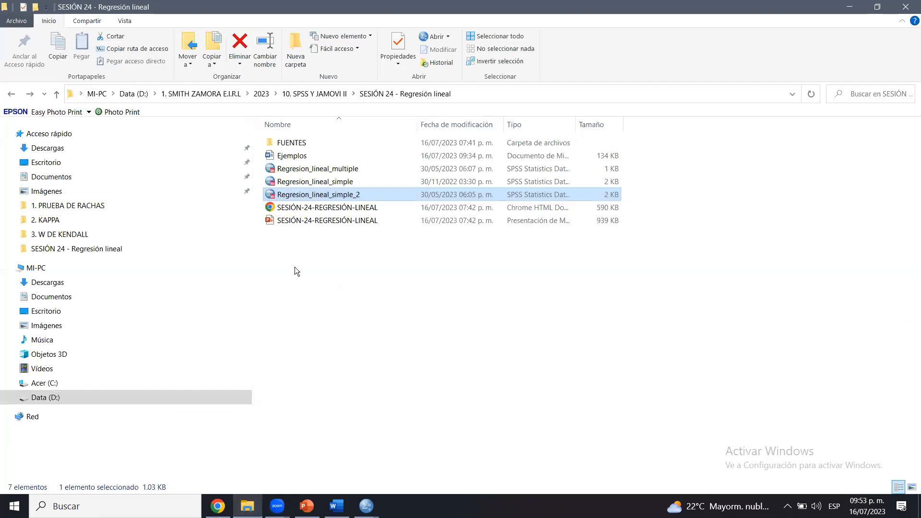
click(304, 169)
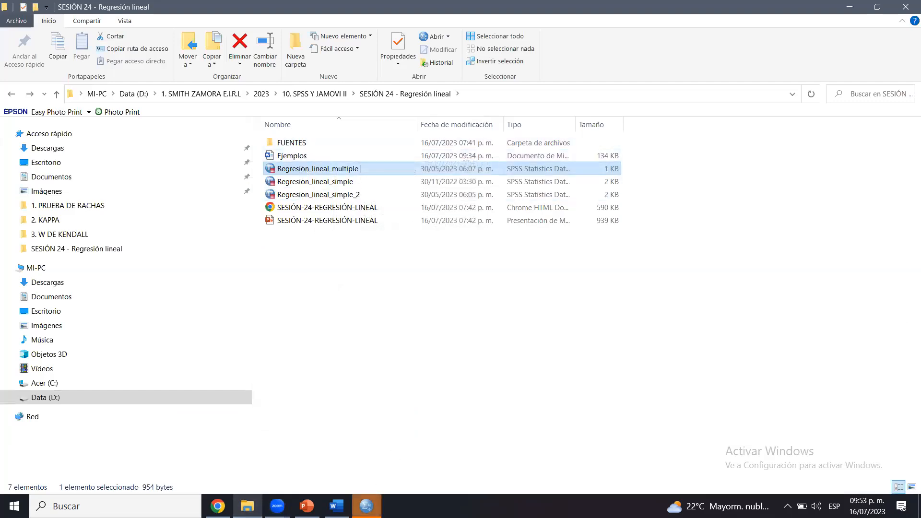
click(366, 506)
click(551, 428)
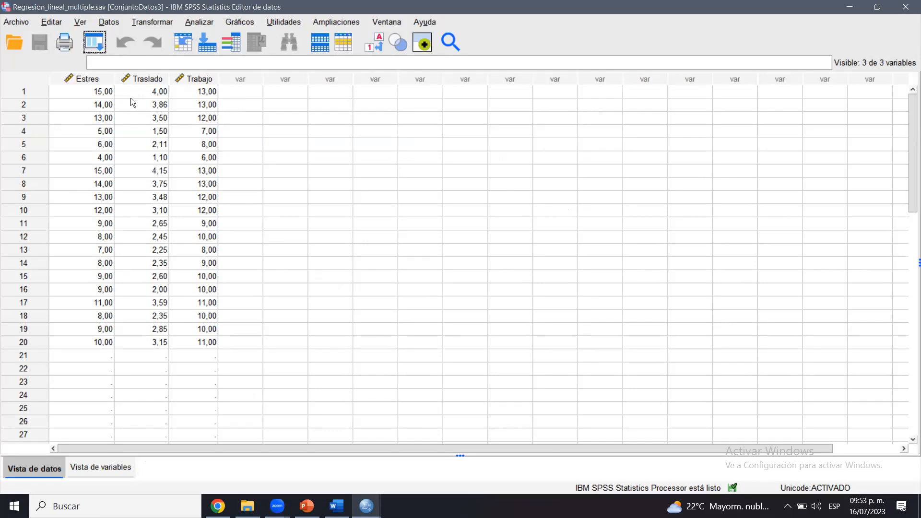
click(102, 81)
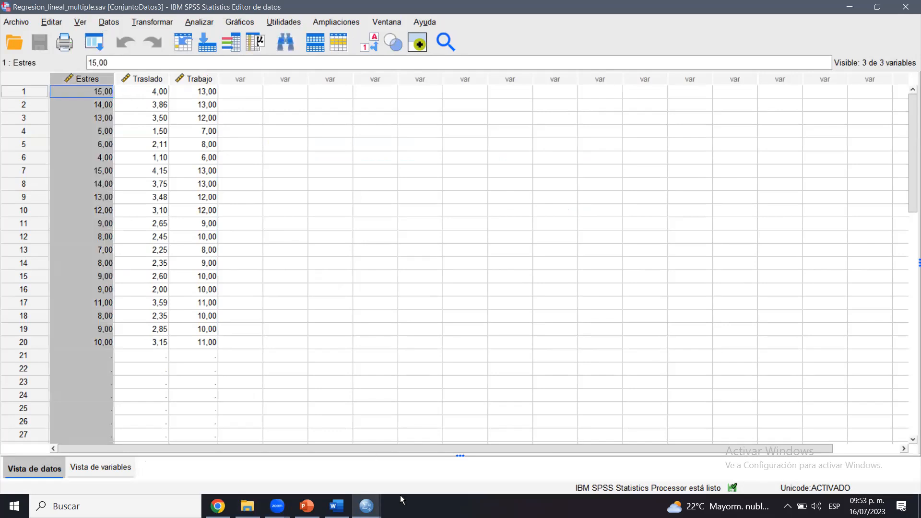
Switch to the Word document, move the Caso 3 heading and sentence from above the Coeficientes table to a new page, and save.
click(336, 506)
mouse_move(914, 439)
mouse_down()
mouse_move(911, 473)
mouse_move(912, 418)
mouse_move(913, 427)
mouse_up()
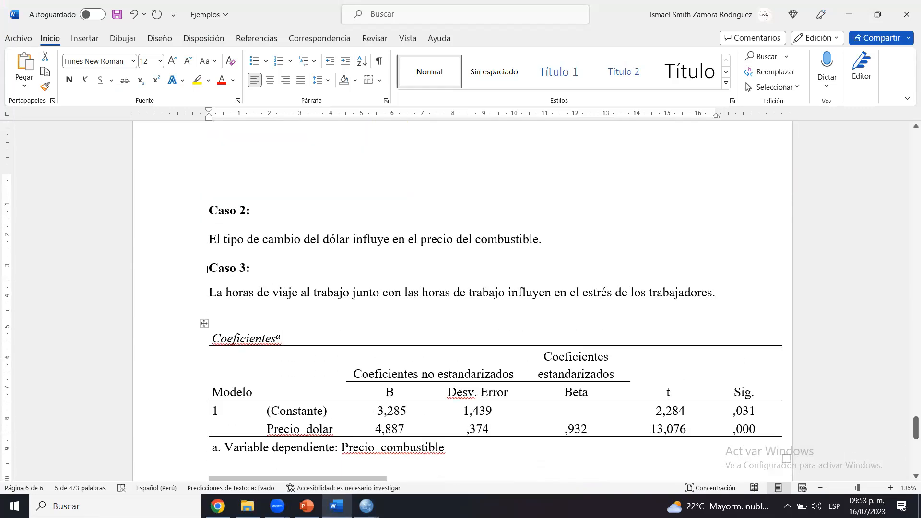
drag(210, 267, 735, 306)
key(Delete)
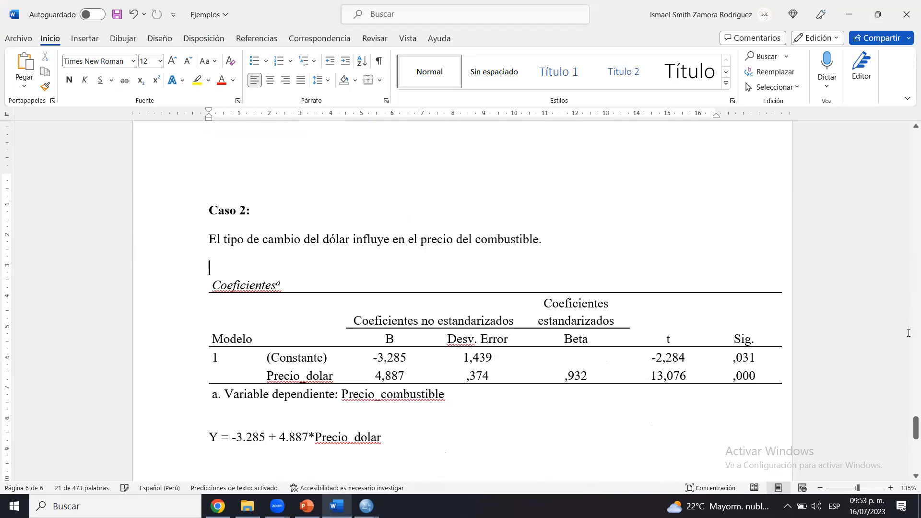
scroll(590, 353, down, 5)
click(529, 328)
key(ctrl+Return)
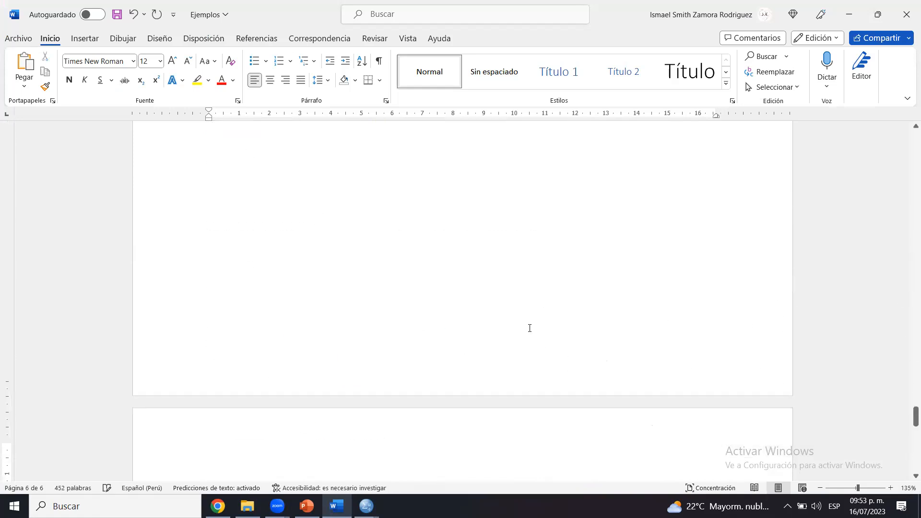
text(Caso 3: La horas de viaje al trabajo junto con las horas de trabajo influyen en el estrés de los trabajadores.)
drag(312, 385, 387, 294)
click(386, 293)
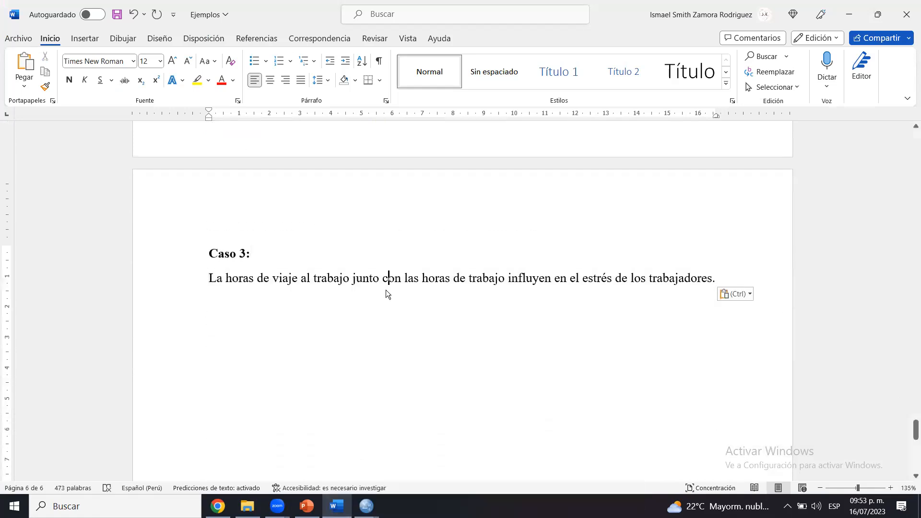
key(ctrl+s)
Highlight "La horas de viaje al trabajo junto con las horas de trabajo" in yellow in the Caso 3 sentence.
drag(508, 278, 192, 279)
click(247, 255)
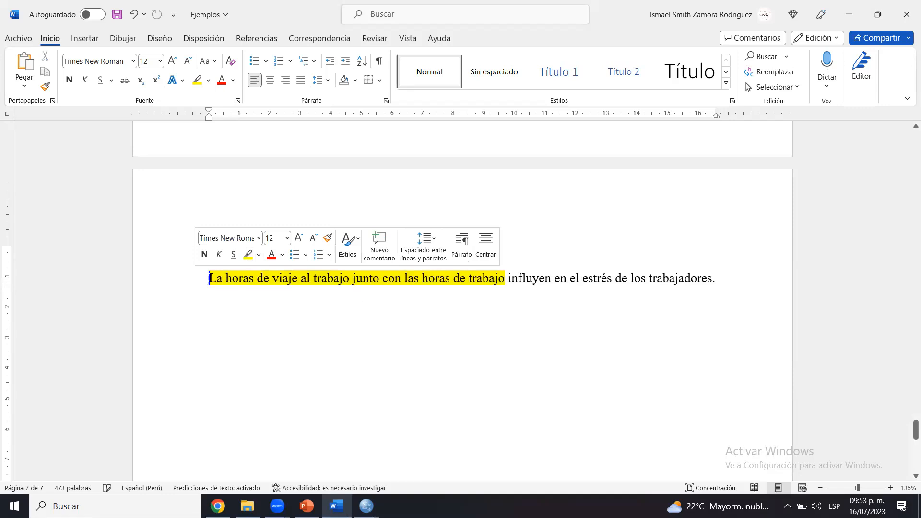
click(365, 295)
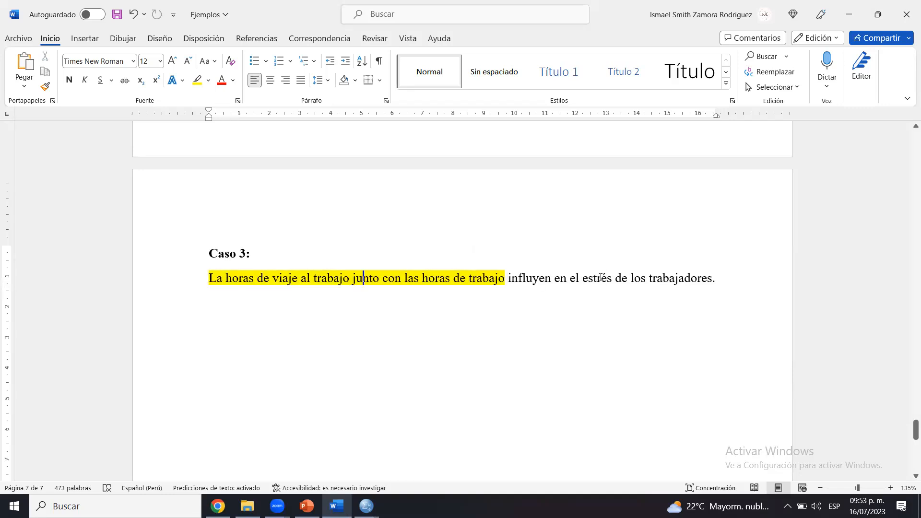
Examine the two predictor phrases in the Caso 3 sentence, "horas de viaje al trabajo" and "horas de trabajo".
drag(218, 277, 307, 283)
click(307, 282)
drag(420, 277, 495, 278)
click(499, 278)
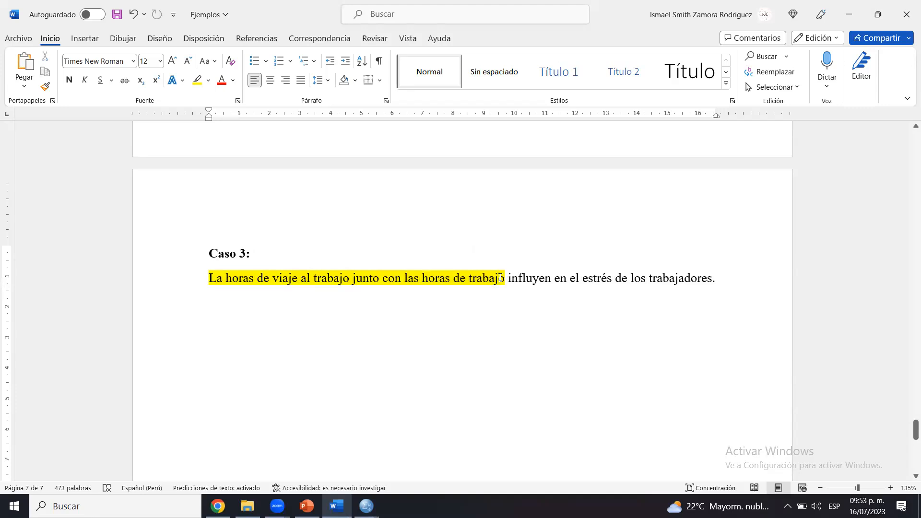
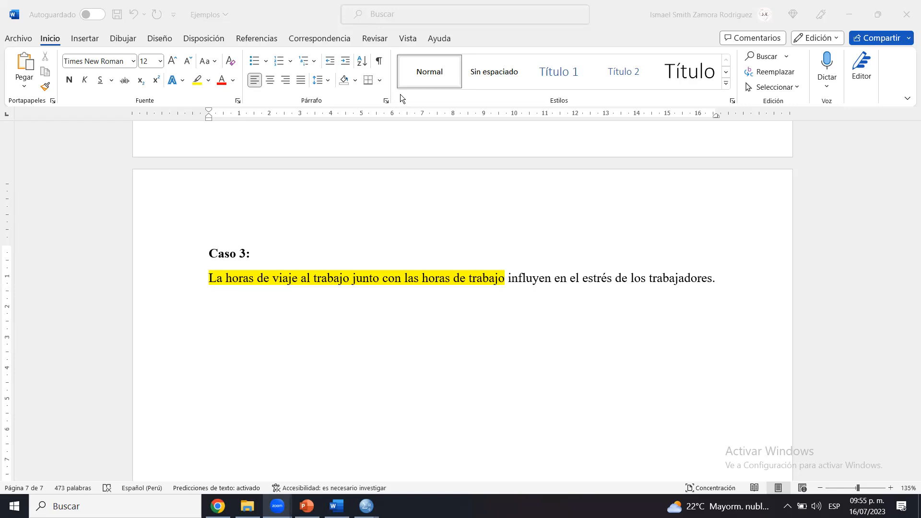
click(330, 279)
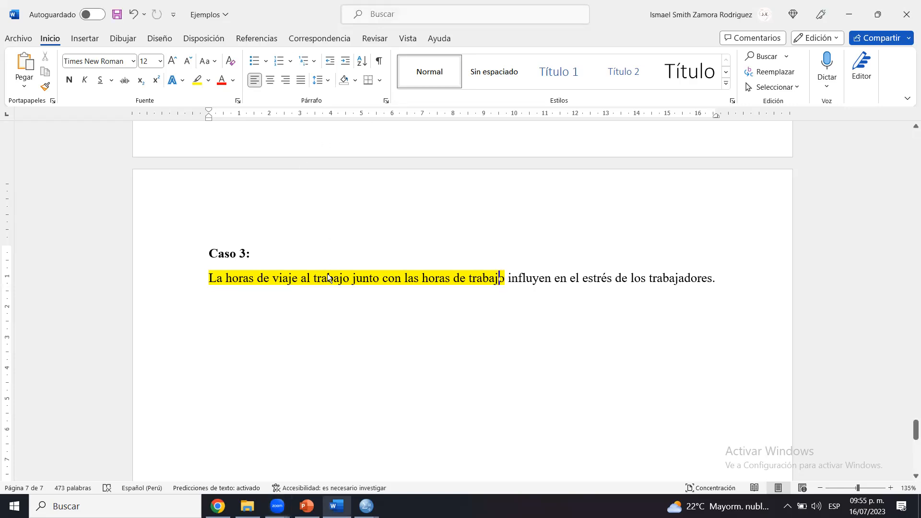
click(742, 277)
Switch to the Regresion_lineal_multiple data in SPSS and examine the Estres, Traslado and Trabajo columns as dependent and independent variables.
click(366, 506)
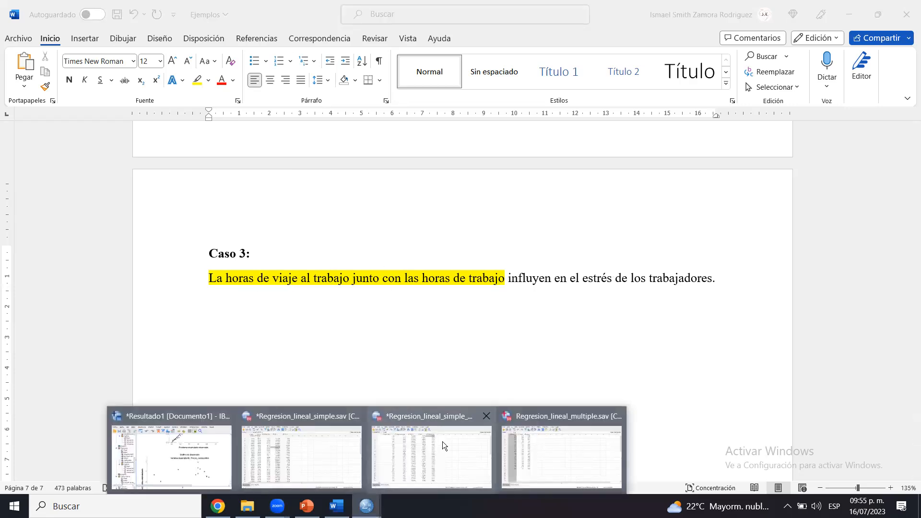
click(579, 447)
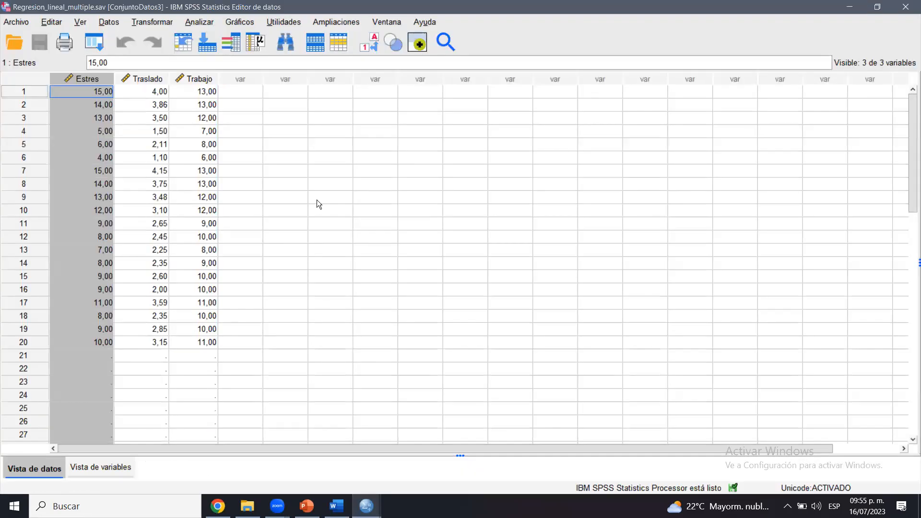
click(130, 79)
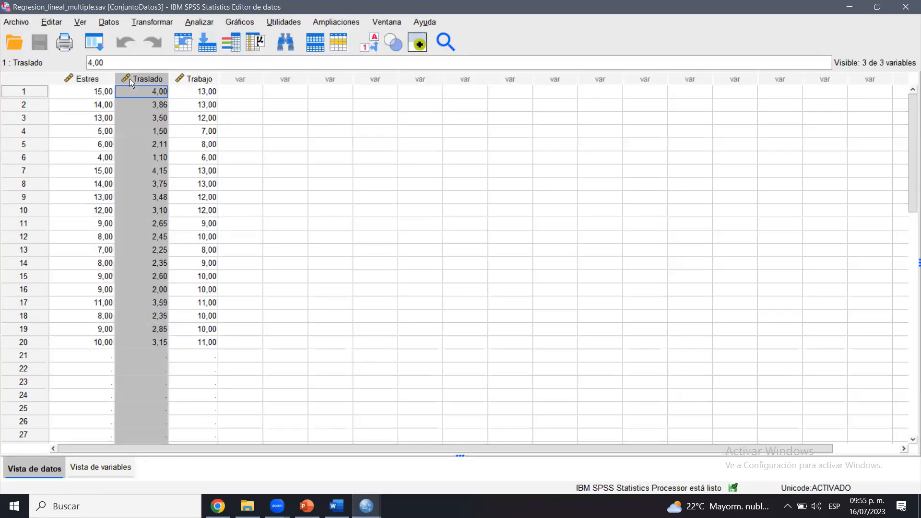
click(203, 79)
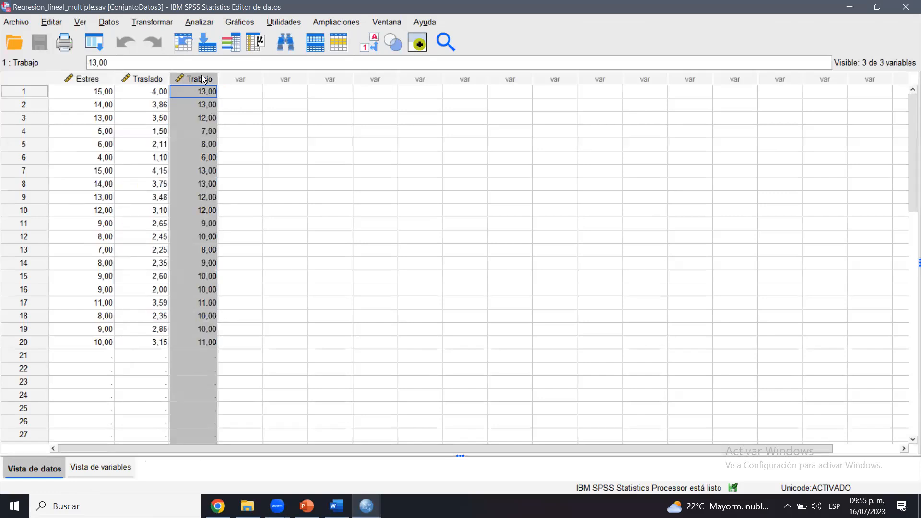
click(95, 79)
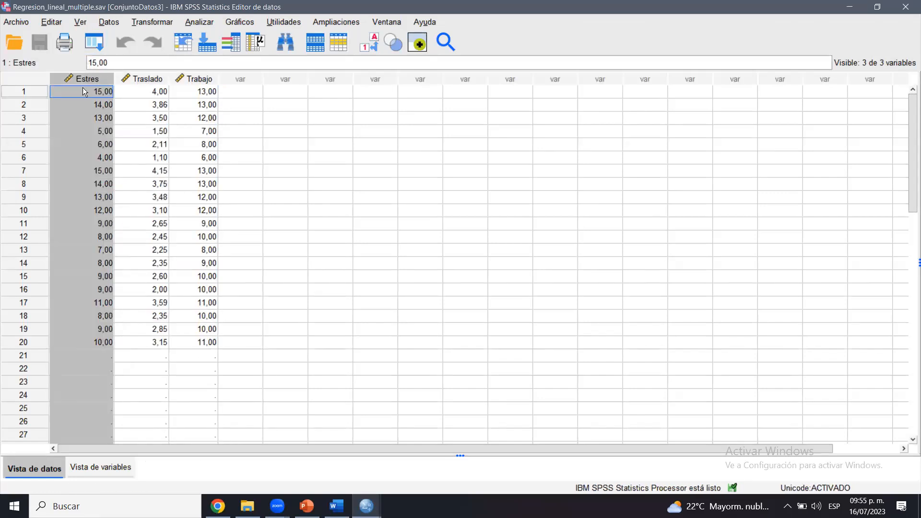
drag(153, 80, 184, 80)
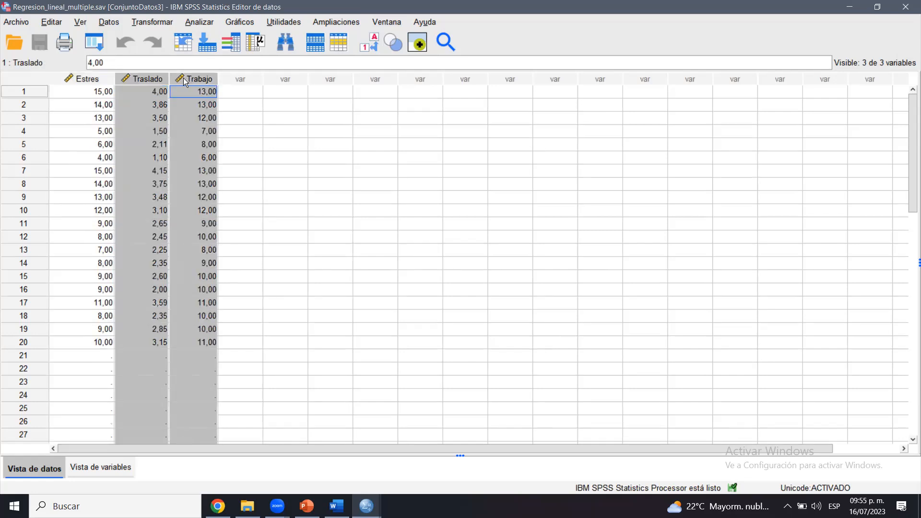
click(101, 77)
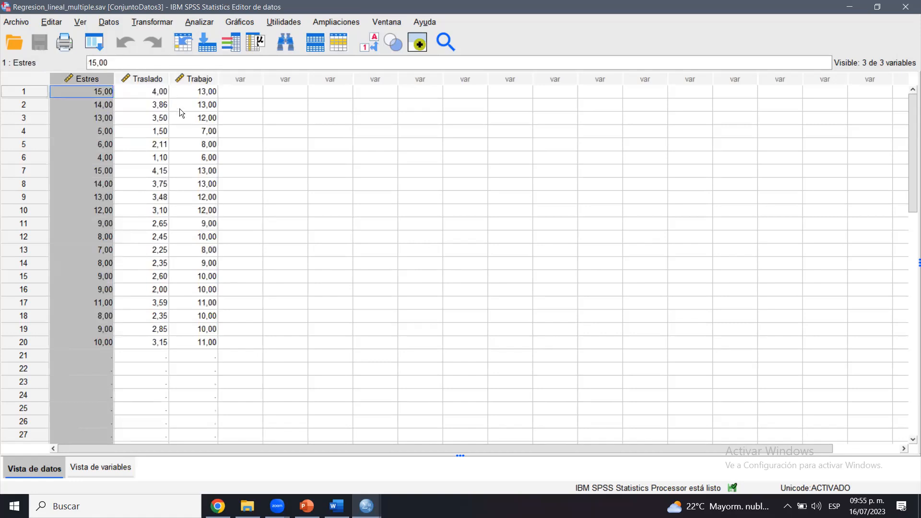
click(160, 80)
click(196, 78)
click(158, 78)
click(187, 74)
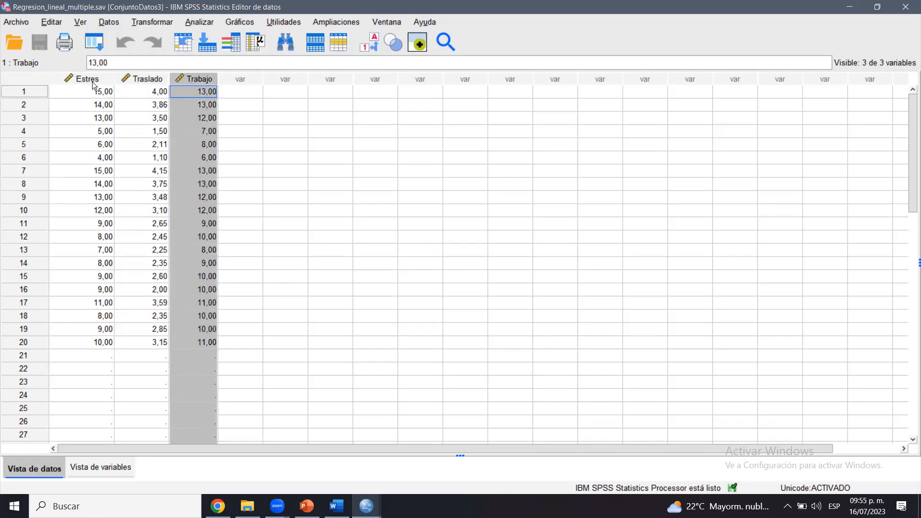
drag(81, 79, 177, 83)
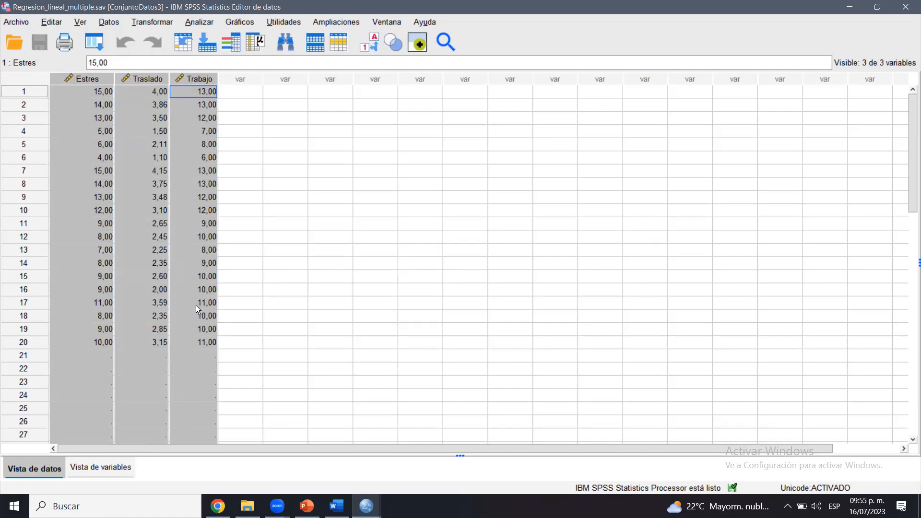
Delete the empty rows 21 to 40 from the Regresion_lineal_multiple data and save the file.
click(44, 352)
drag(904, 170, 913, 201)
scroll(281, 214, down, 8)
scroll(281, 214, up, 2)
click(28, 149)
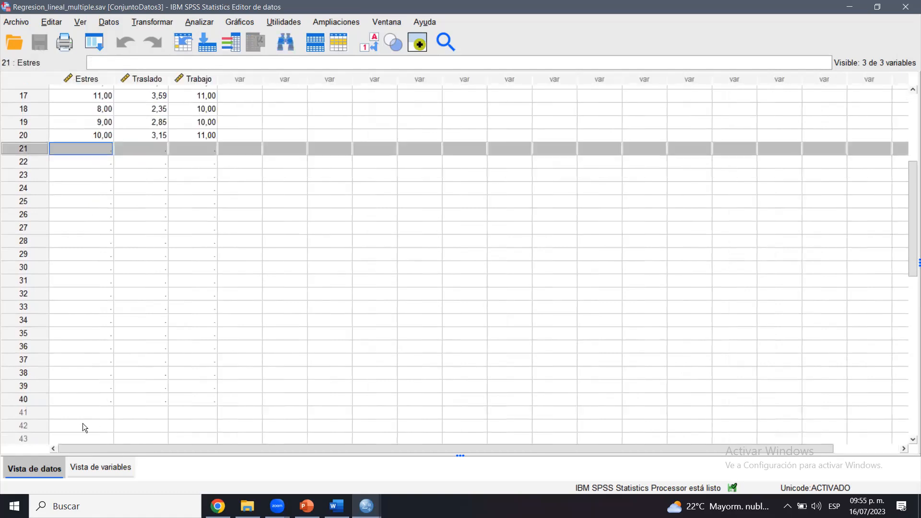
shift+click(38, 400)
key(Delete)
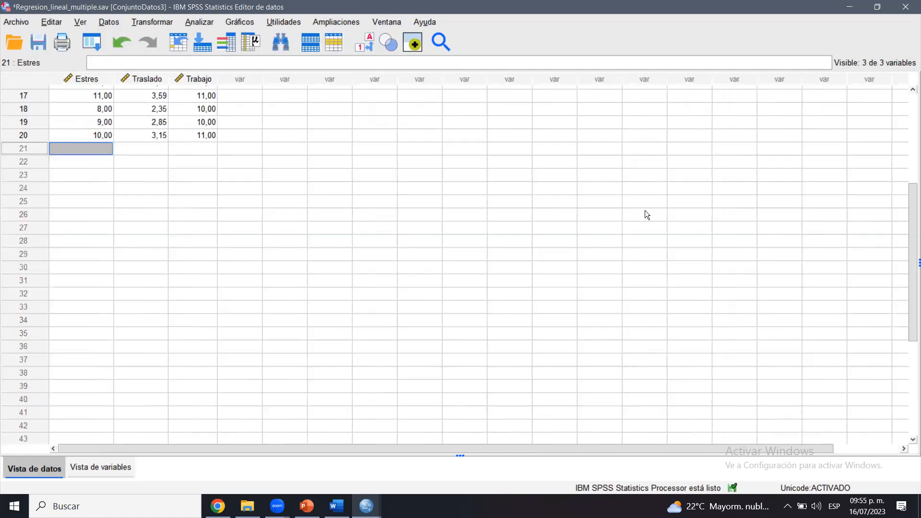
scroll(912, 236, up, 5)
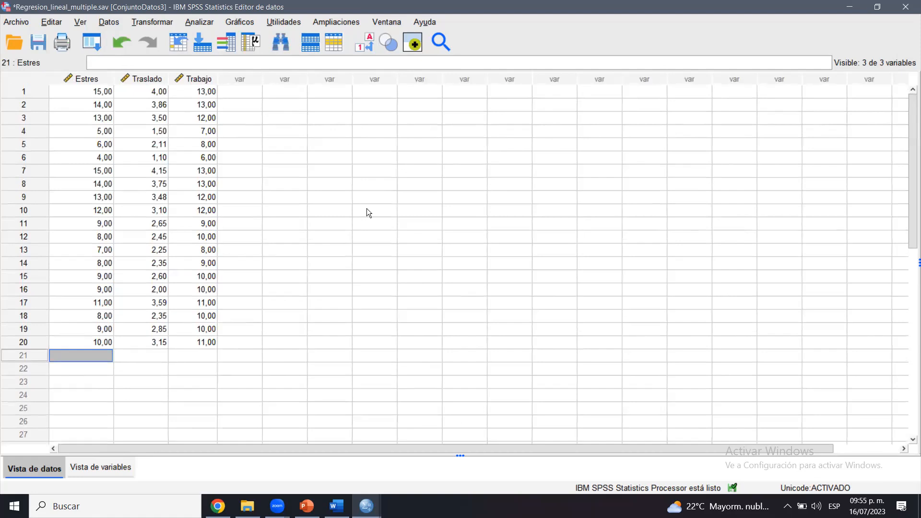
key(ctrl+s)
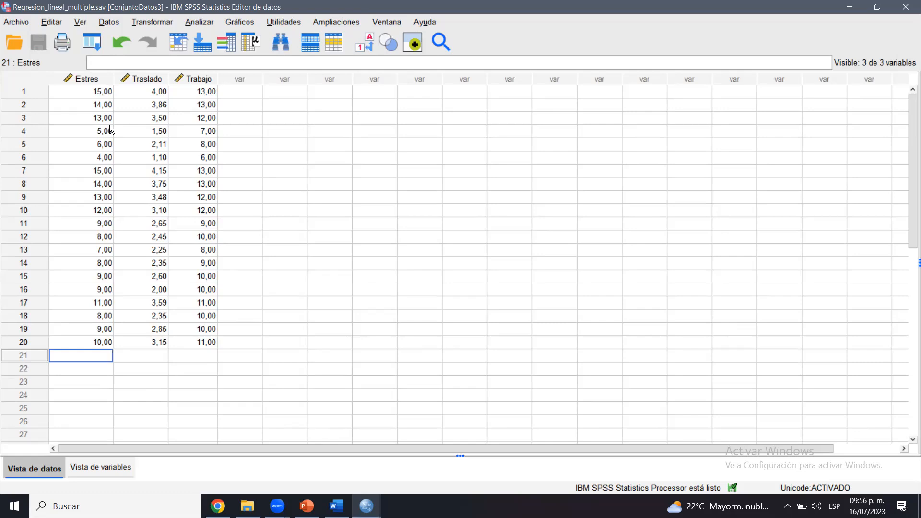
Run bivariate Pearson correlations on Estres, Traslado and Trabajo, showing only the lower triangle without the diagonal.
click(190, 18)
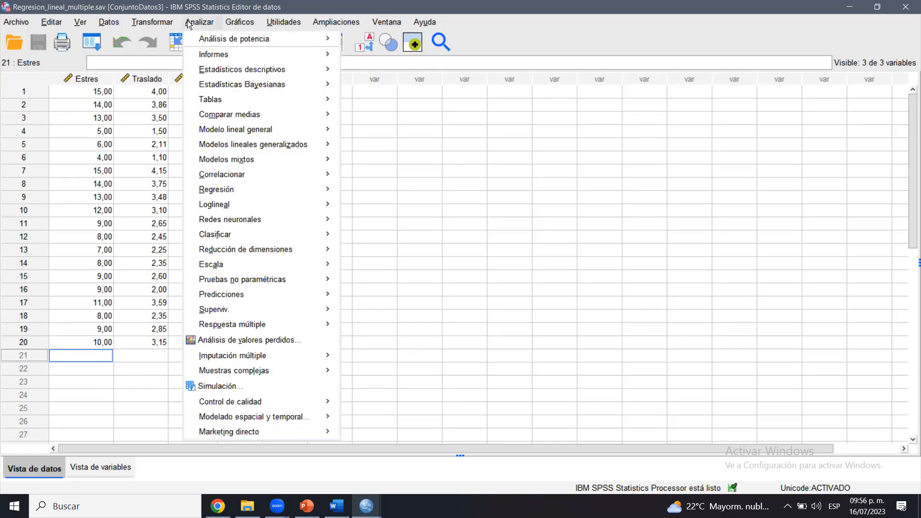
mouse_move(246, 176)
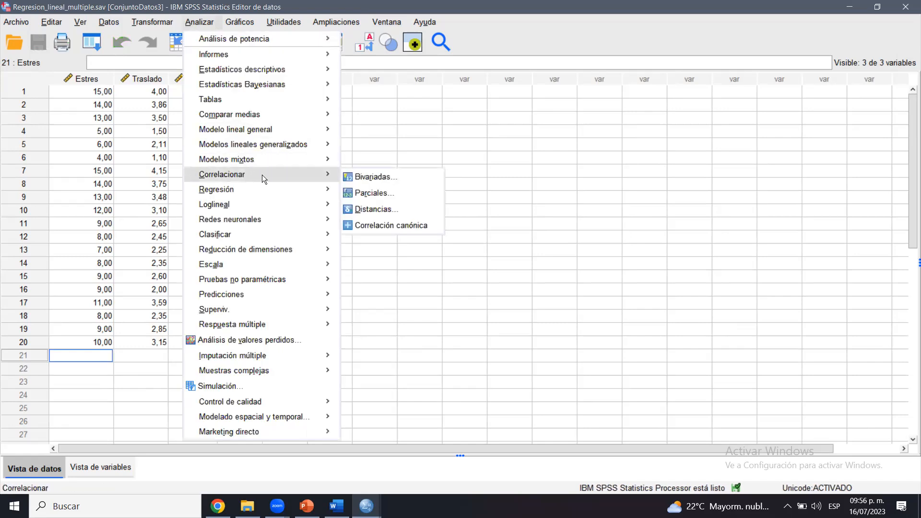
click(380, 177)
drag(369, 57, 472, 129)
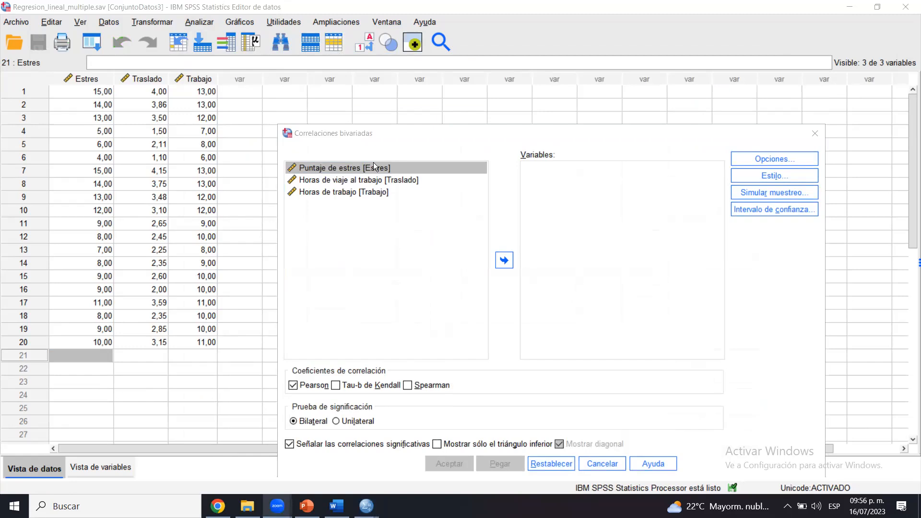
shift+click(364, 191)
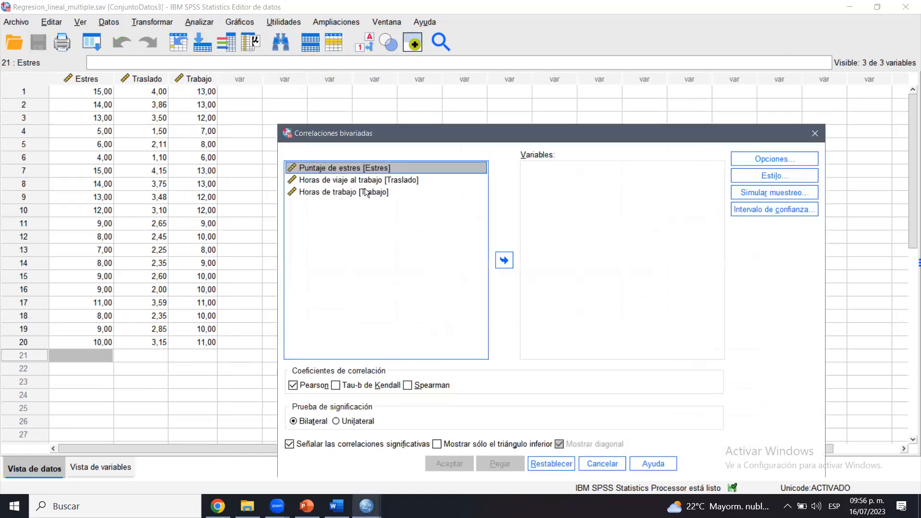
click(498, 251)
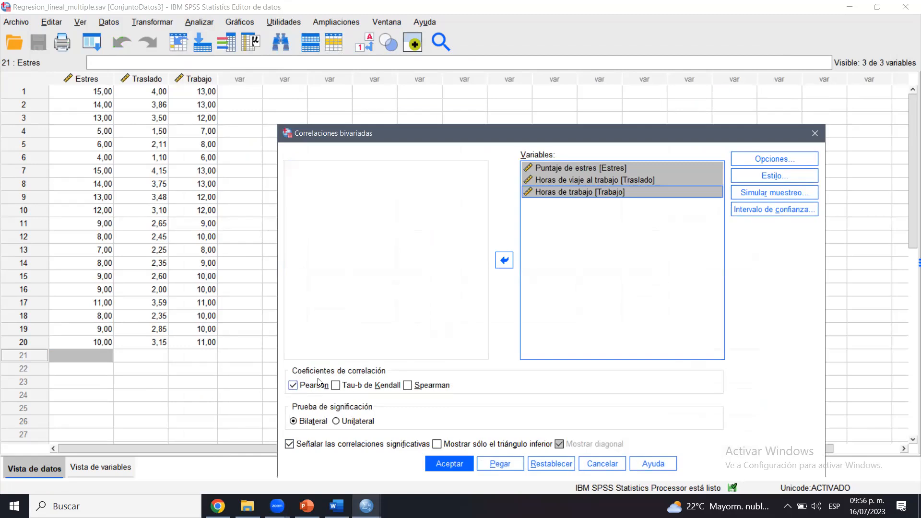
click(440, 442)
click(564, 444)
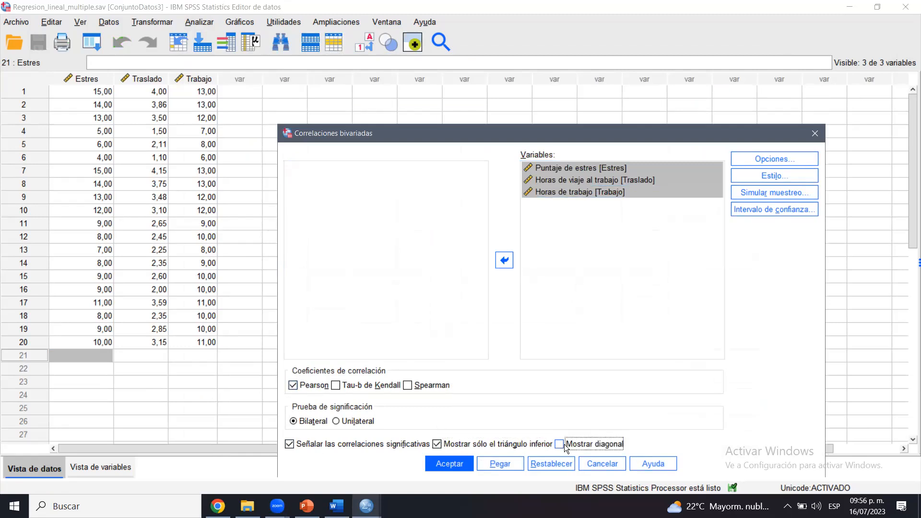
click(444, 460)
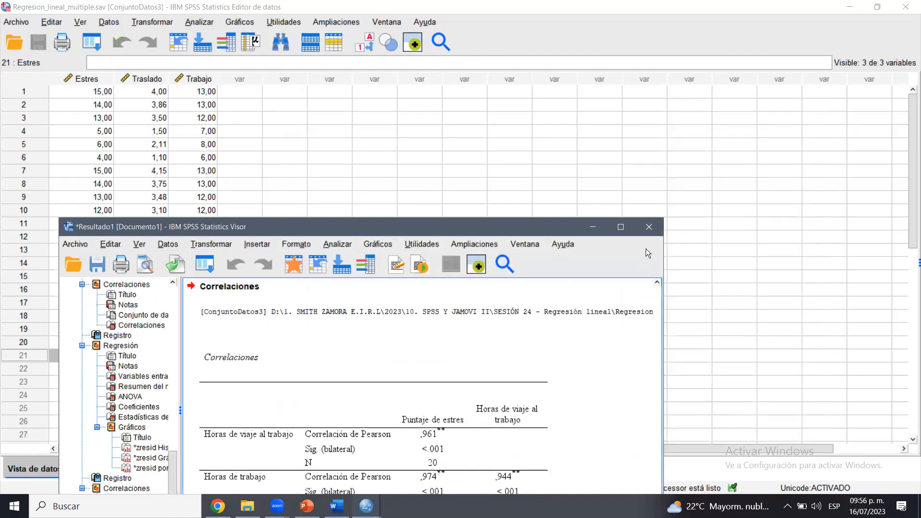
Maximize the results window and examine the correlations of Puntaje de estres with Horas de viaje al trabajo and Horas de trabajo, marking them.
click(624, 231)
click(302, 344)
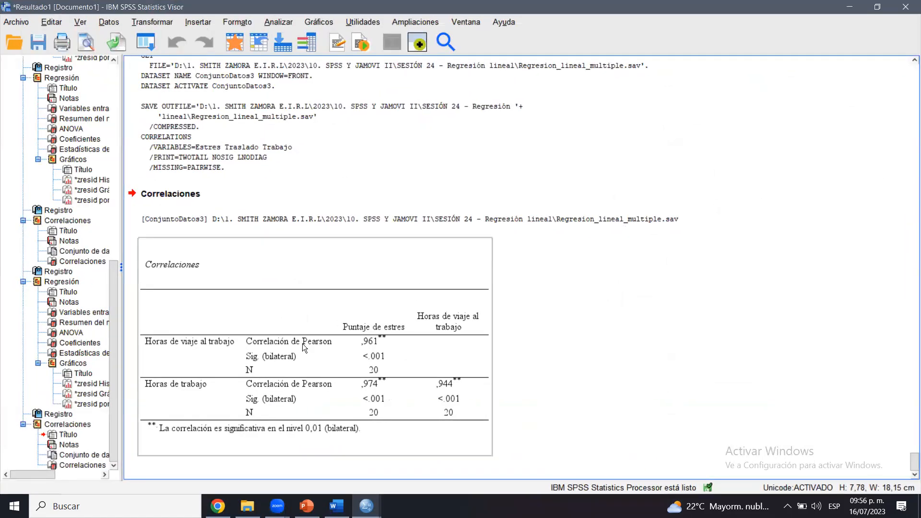
double_click(339, 298)
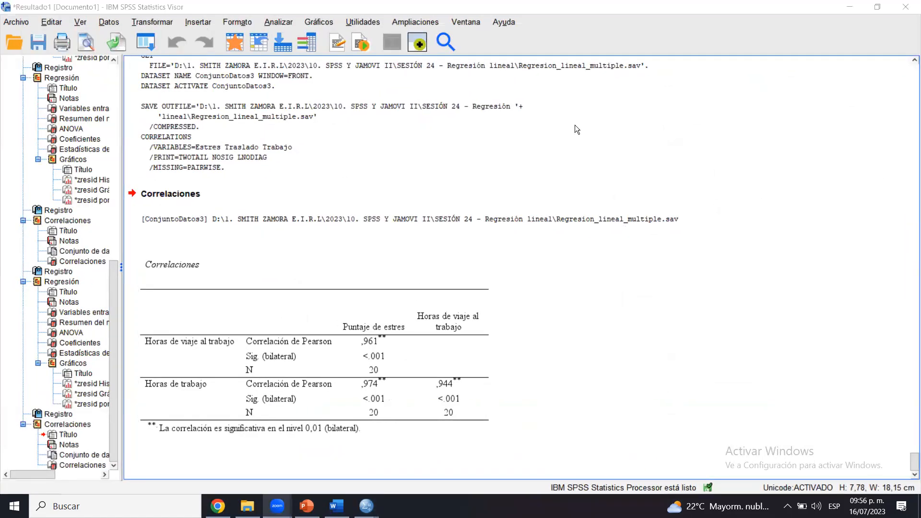
mouse_move(345, 305)
mouse_down()
mouse_move(403, 302)
mouse_move(408, 317)
mouse_up()
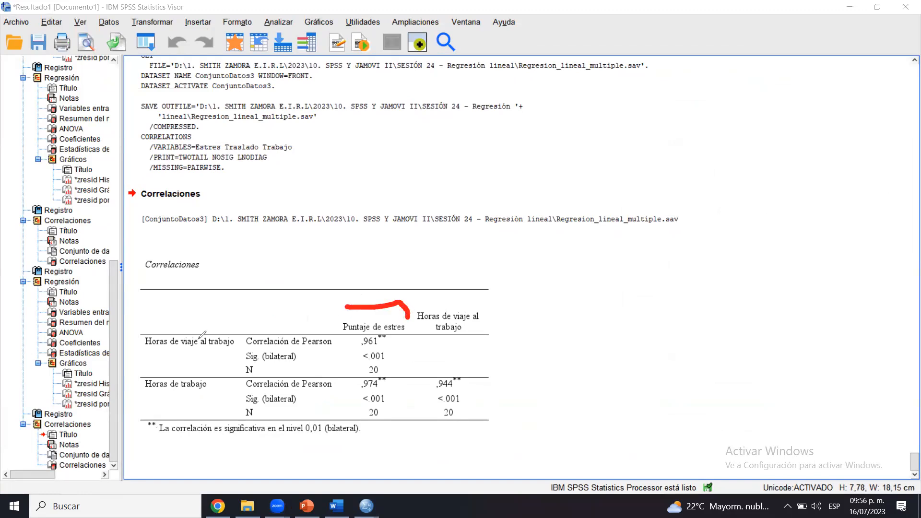
drag(143, 355, 237, 352)
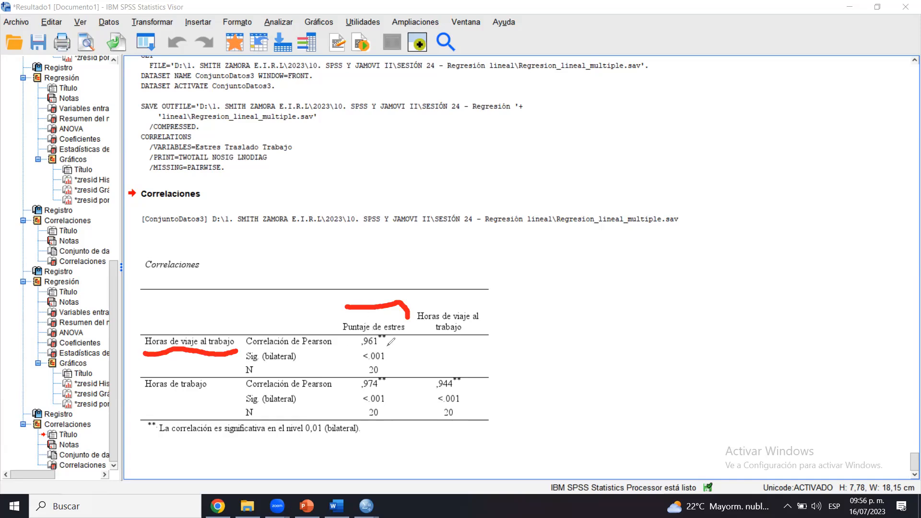
drag(393, 345, 411, 324)
mouse_move(143, 397)
mouse_down()
mouse_move(219, 391)
mouse_move(225, 373)
mouse_up()
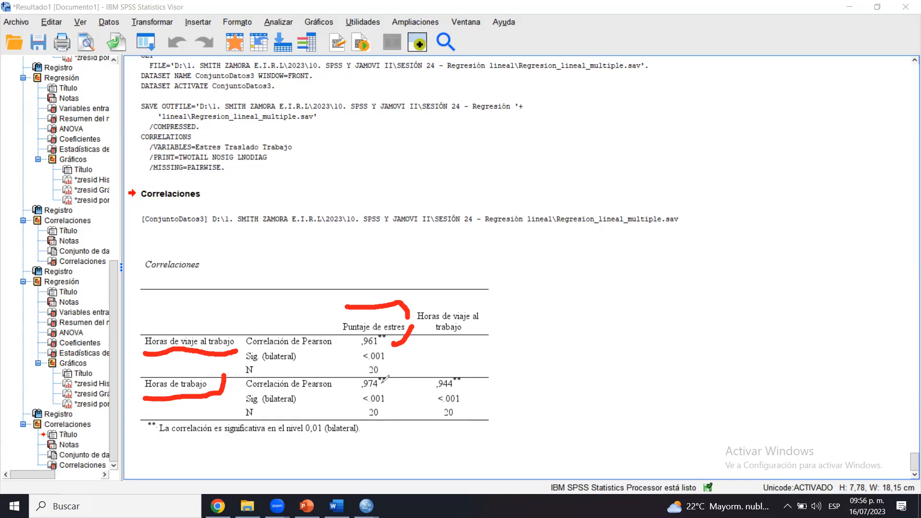
drag(389, 388, 413, 367)
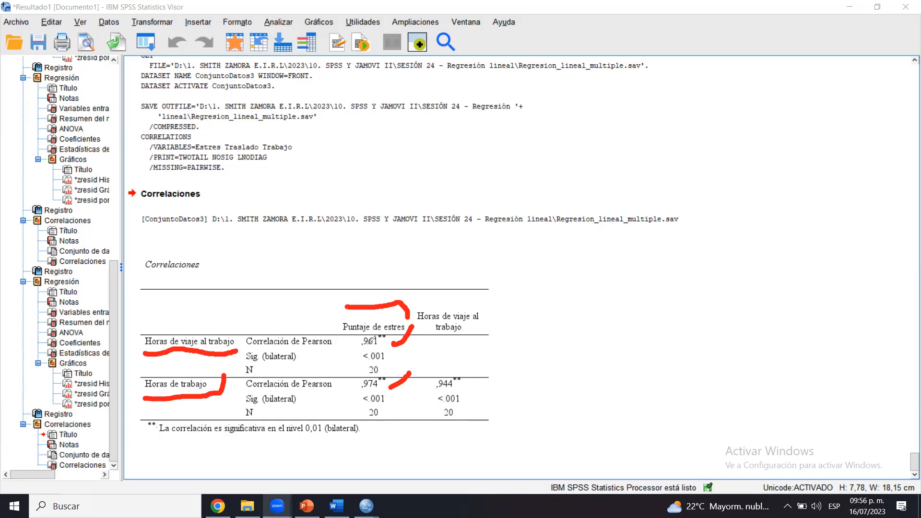
Examine the bilateral significance of both correlations with Puntaje de estres, circling the values and clearing the marks.
mouse_move(362, 357)
mouse_down()
mouse_move(374, 360)
mouse_move(379, 380)
mouse_up()
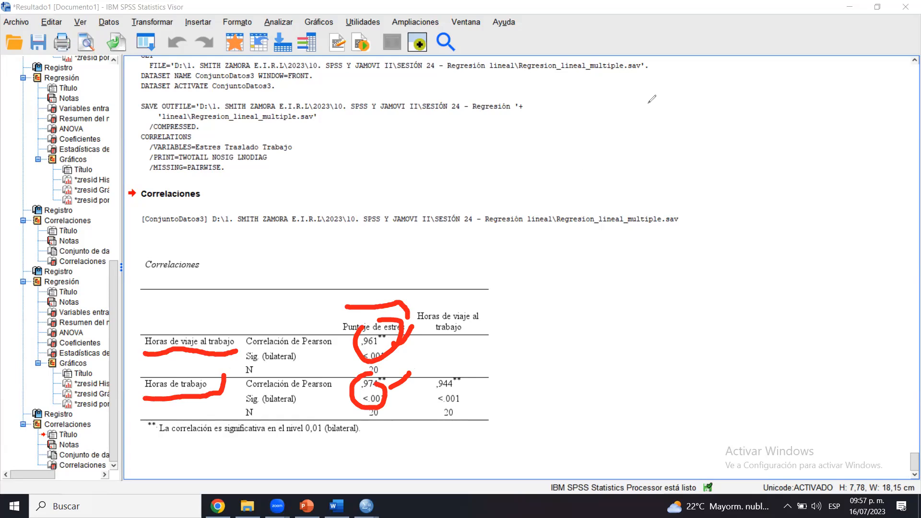
click(534, 187)
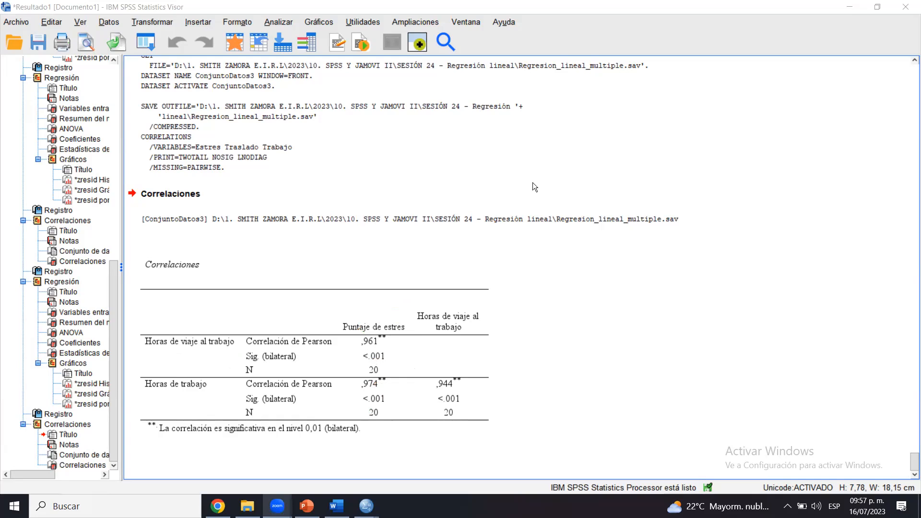
click(366, 506)
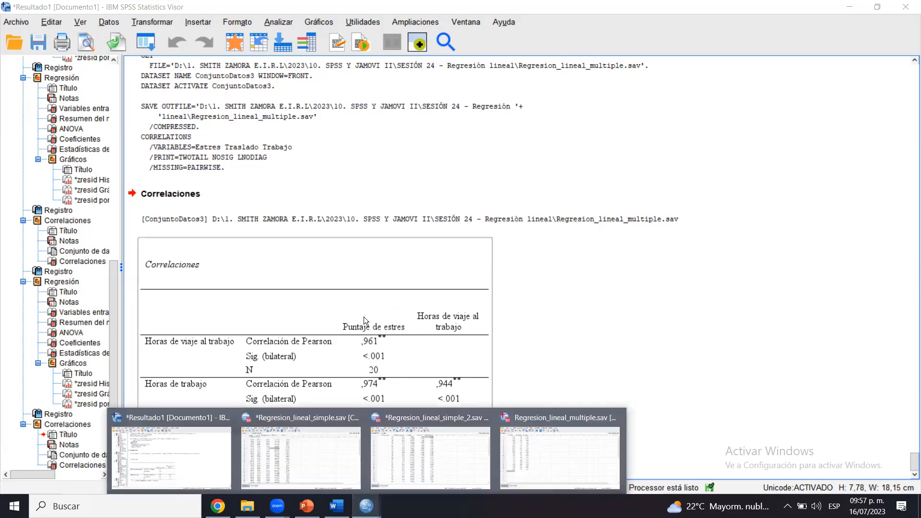
click(550, 325)
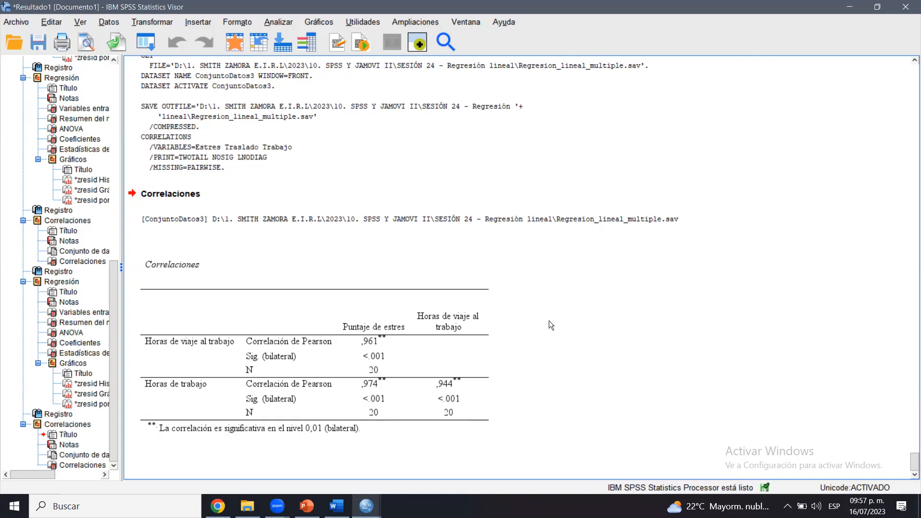
click(400, 289)
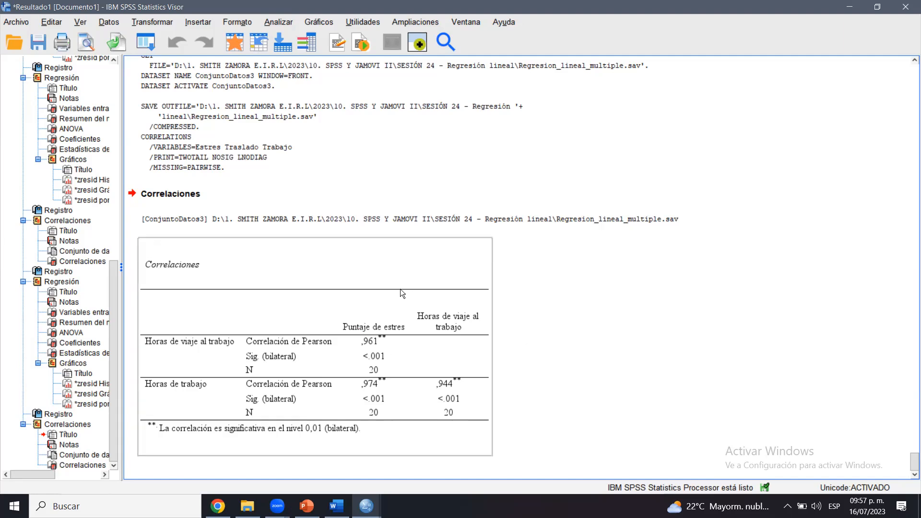
click(659, 299)
click(621, 203)
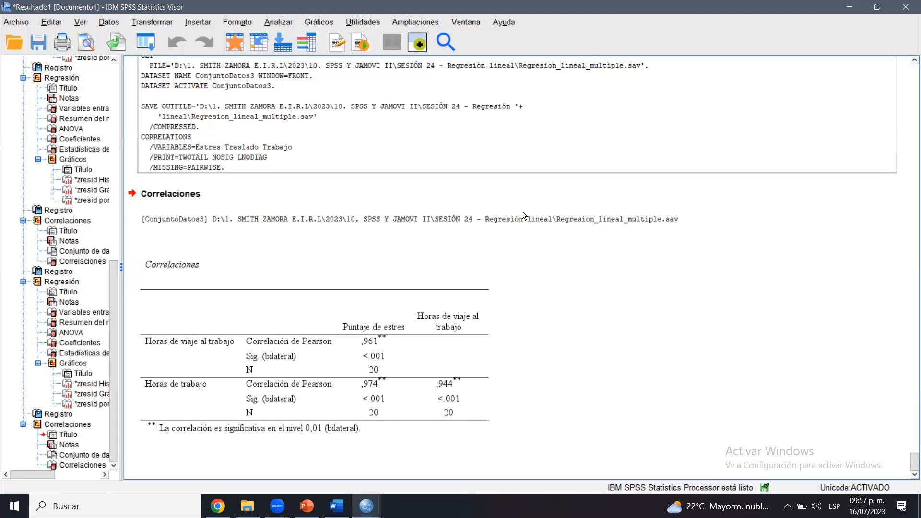
key(alt+Tab)
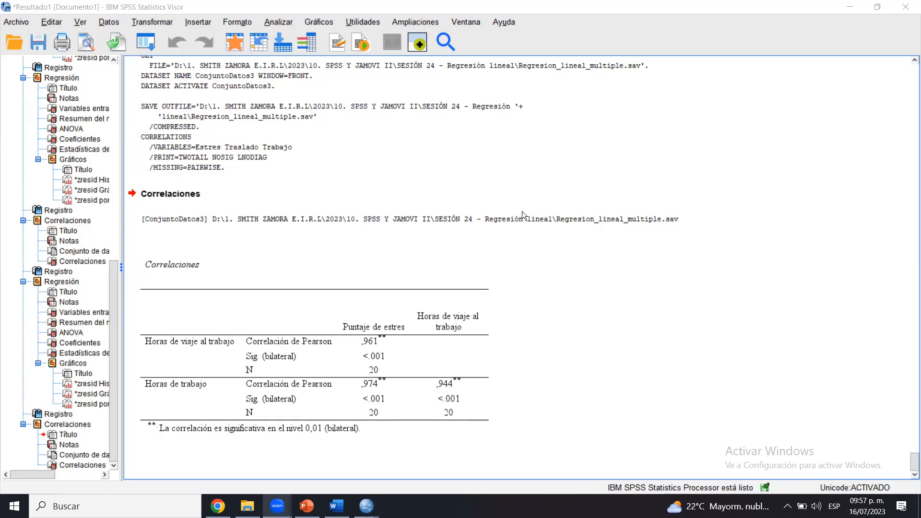
key(alt+Tab)
click(389, 378)
click(538, 313)
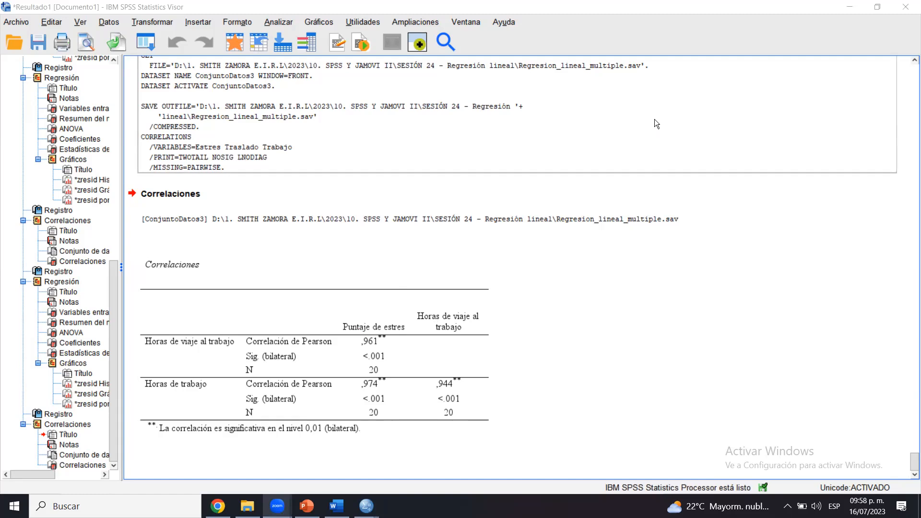
click(631, 249)
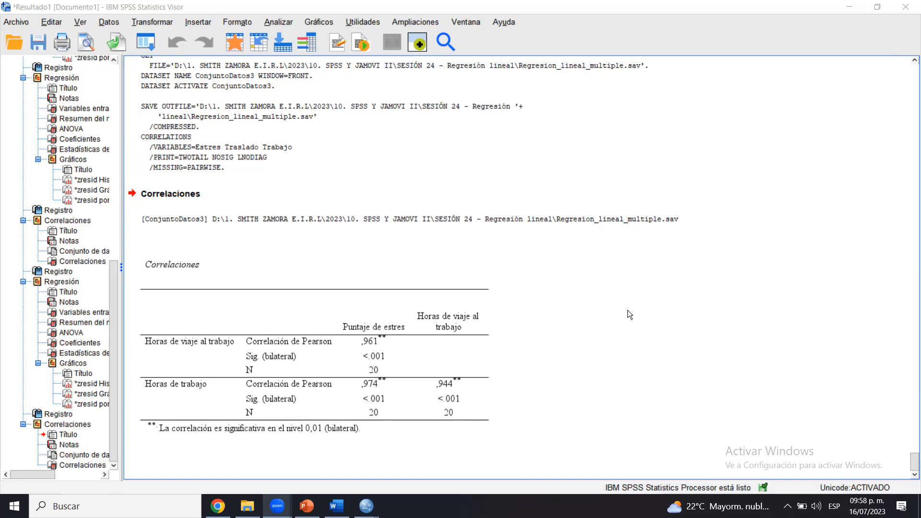
Examine the correlation between Horas de trabajo and Horas de viaje al trabajo against those with Puntaje de estres, marking them in the table.
click(448, 313)
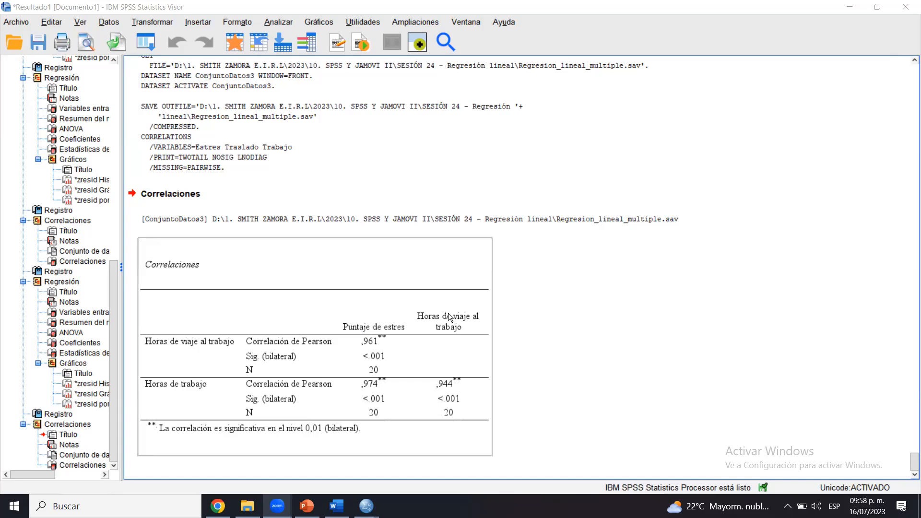
click(551, 57)
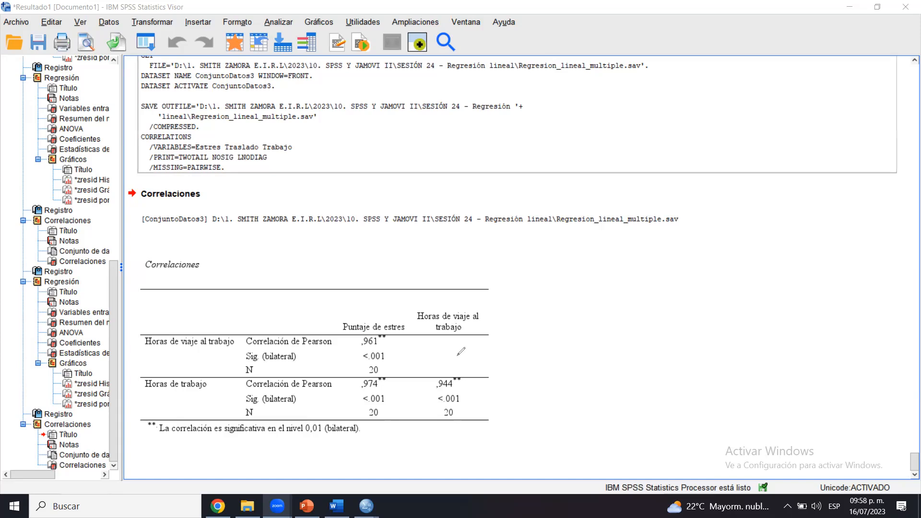
drag(487, 317, 510, 277)
drag(204, 392, 214, 381)
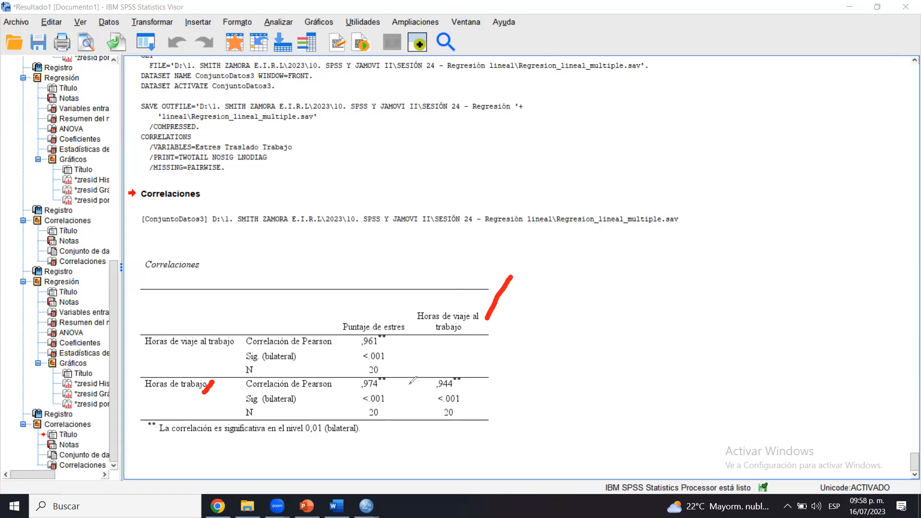
mouse_move(443, 365)
mouse_down()
mouse_move(481, 377)
mouse_move(416, 364)
mouse_up()
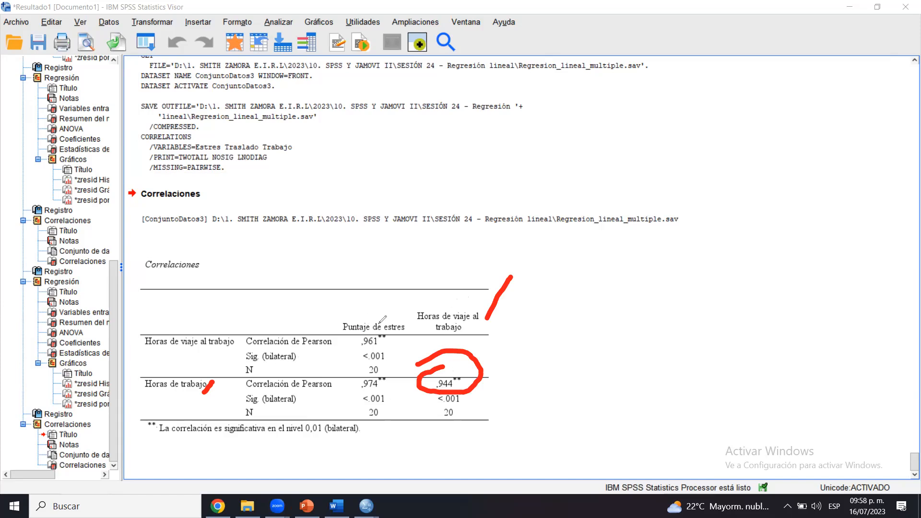
drag(381, 337, 395, 325)
drag(378, 390, 439, 354)
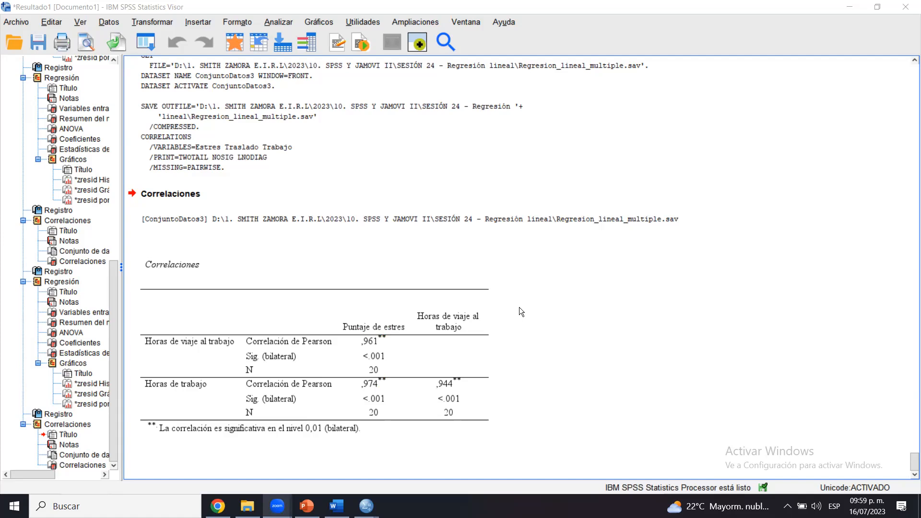
Set up a linear regression with Puntaje de estres as dependent and Horas de viaje al trabajo and Horas de trabajo as independents.
click(229, 170)
click(275, 87)
click(274, 21)
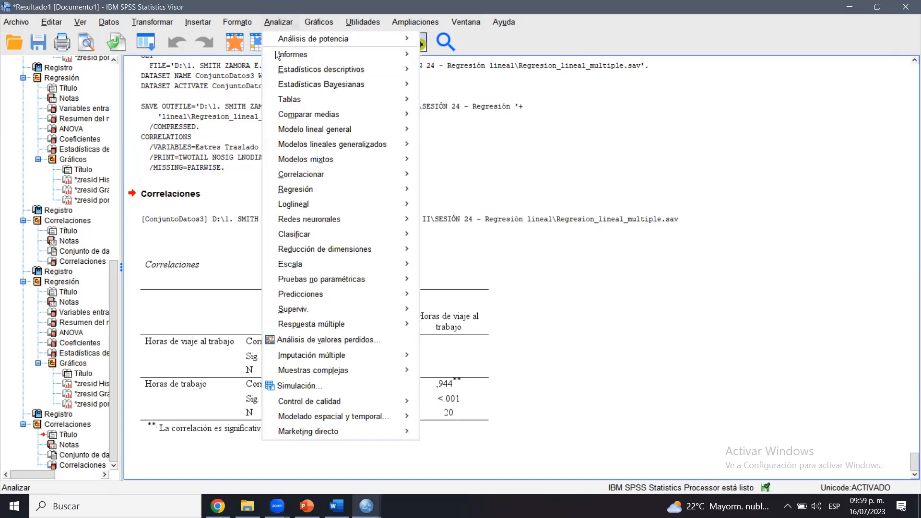
mouse_move(321, 192)
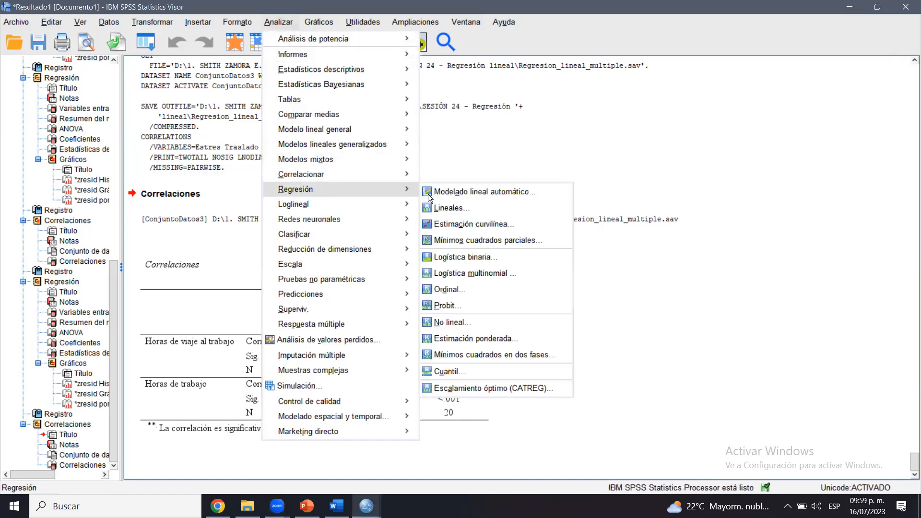
click(444, 211)
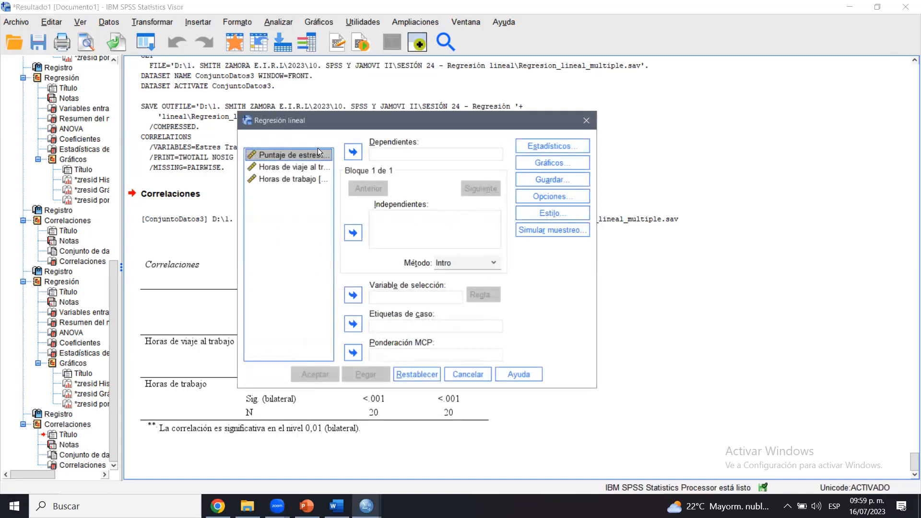
click(352, 152)
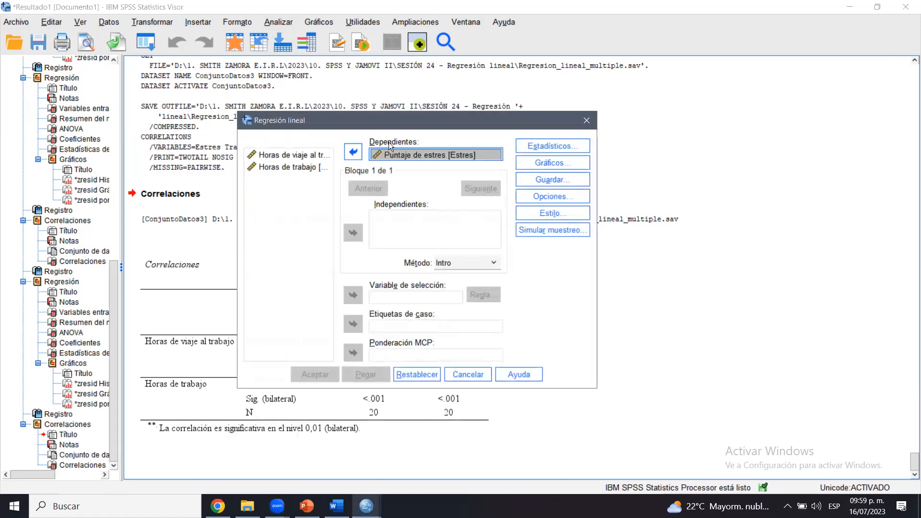
click(298, 153)
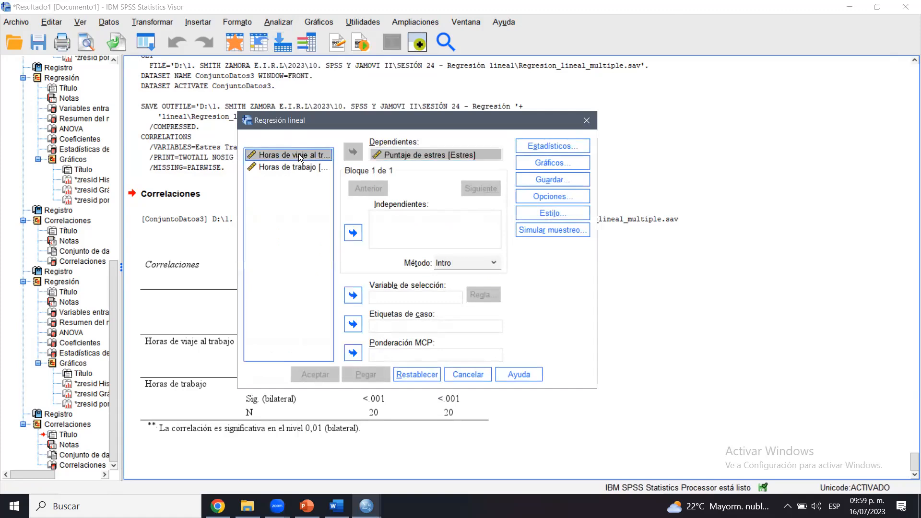
shift+click(291, 166)
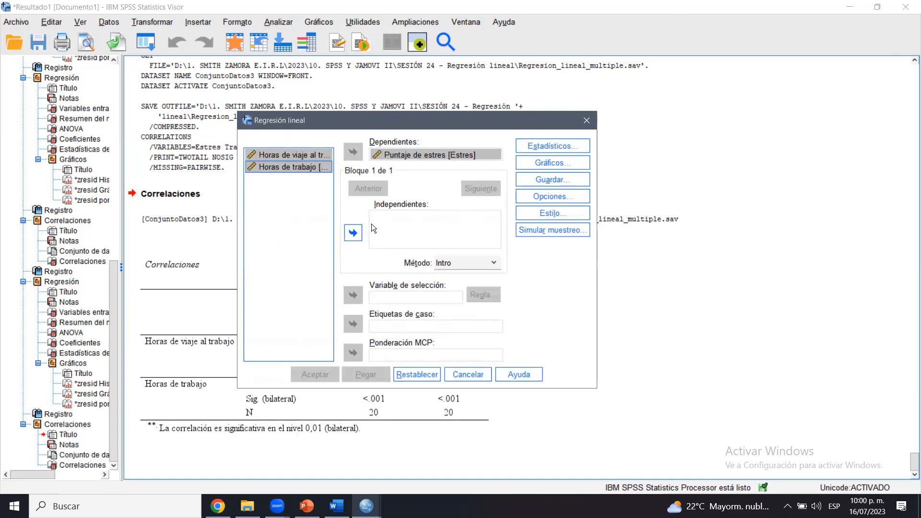
click(353, 233)
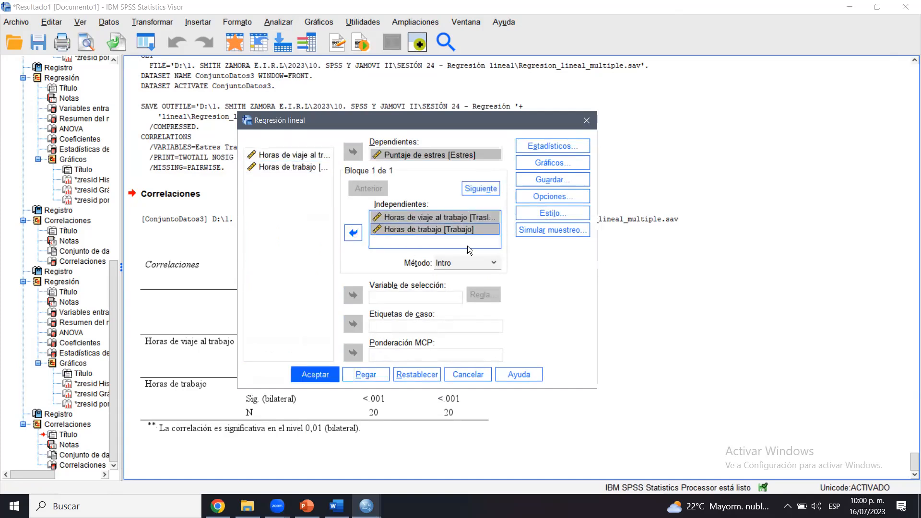
Keep the Intro method and add the Durbin-Watson test and collinearity diagnostics to the regression statistics.
click(442, 264)
click(441, 265)
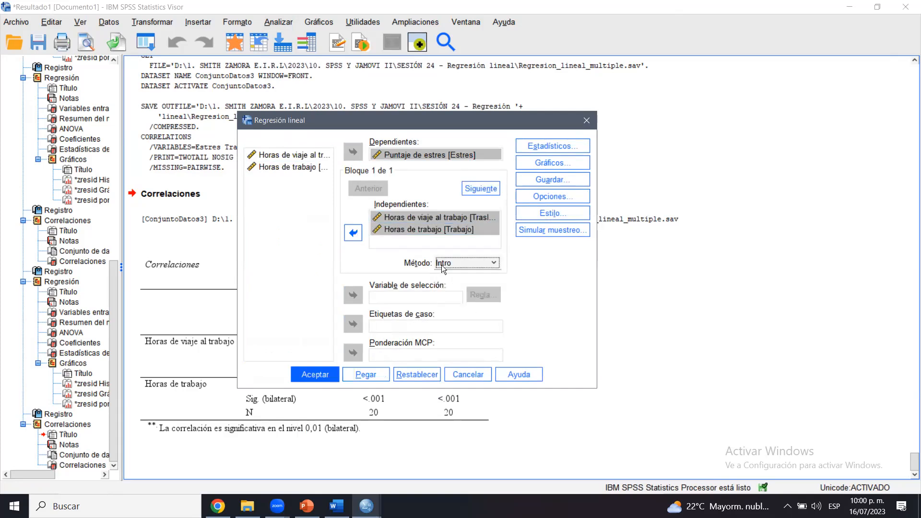
click(568, 144)
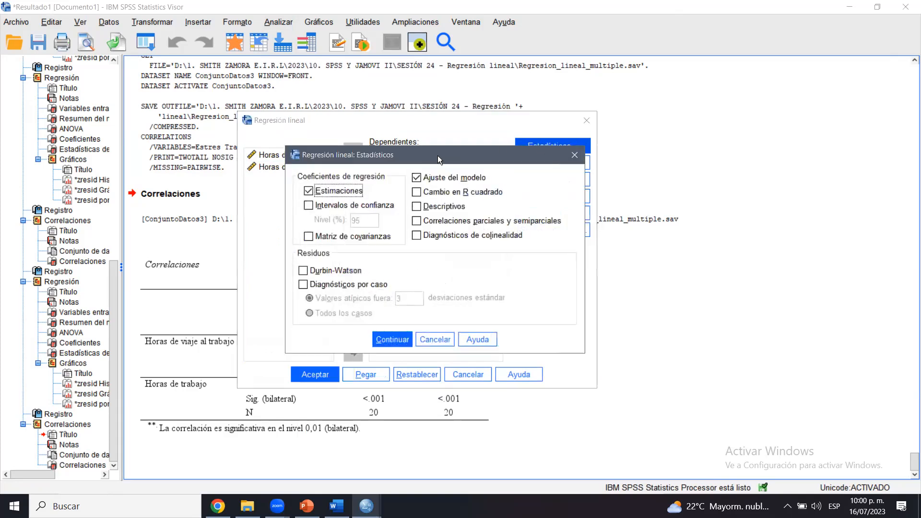
click(380, 234)
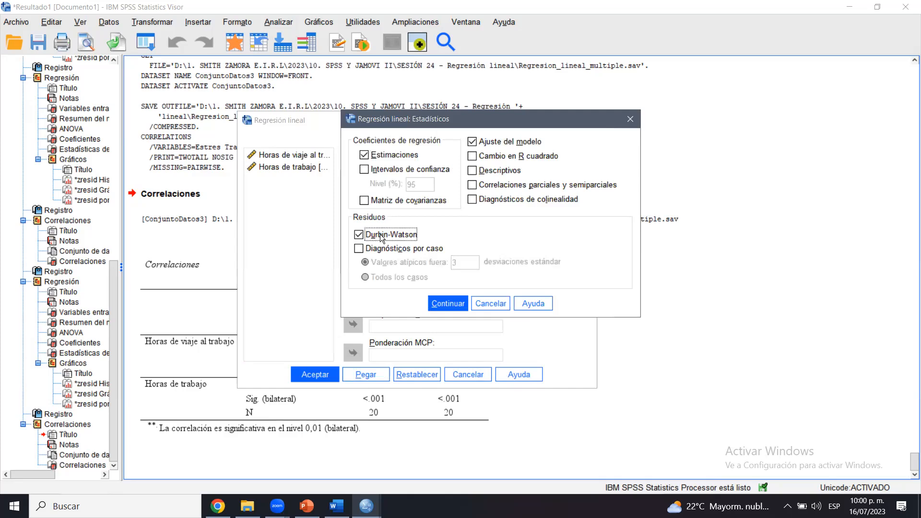
click(486, 201)
click(440, 300)
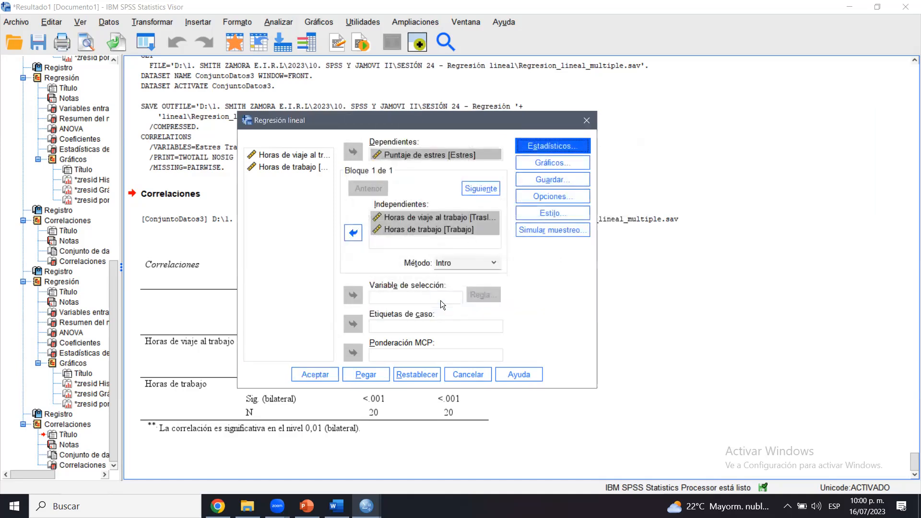
Request the residual histogram, the normal probability plot and a scatterplot with *ZRESID as Y and *ZPRED as X.
click(568, 164)
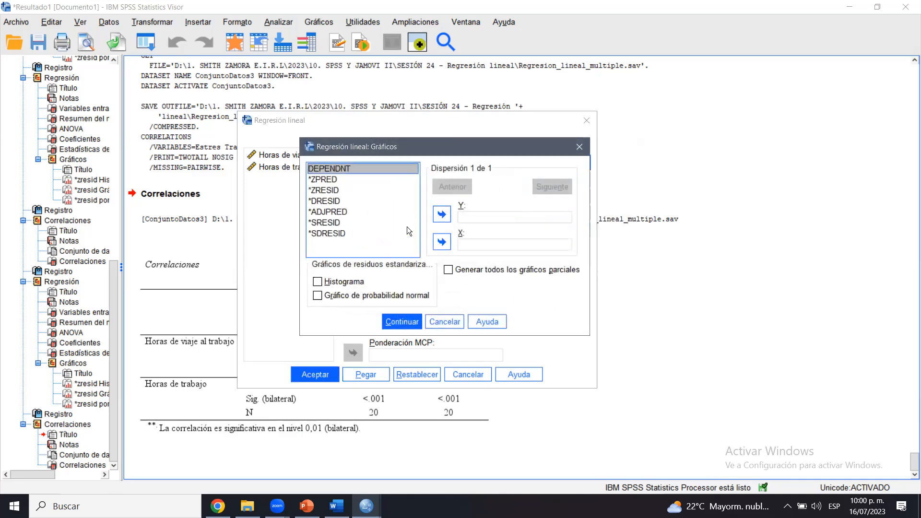
click(318, 281)
click(317, 296)
click(329, 190)
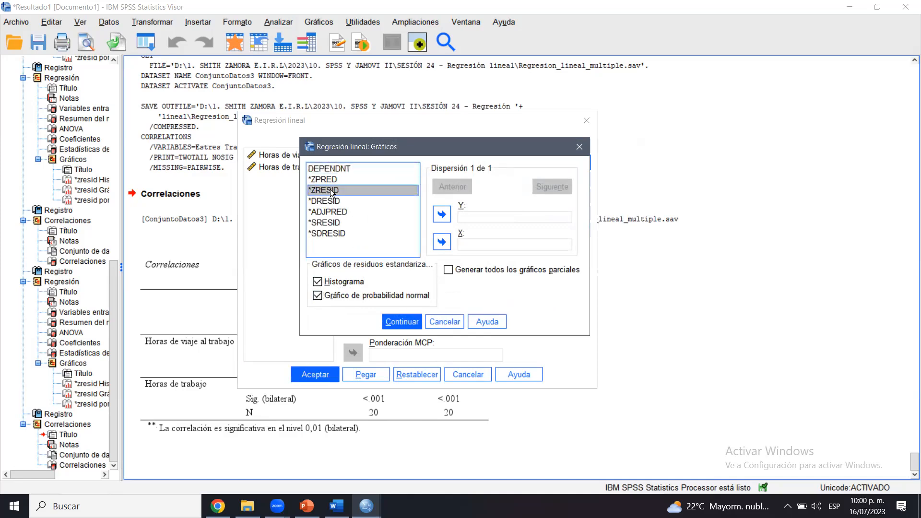
click(340, 180)
click(448, 246)
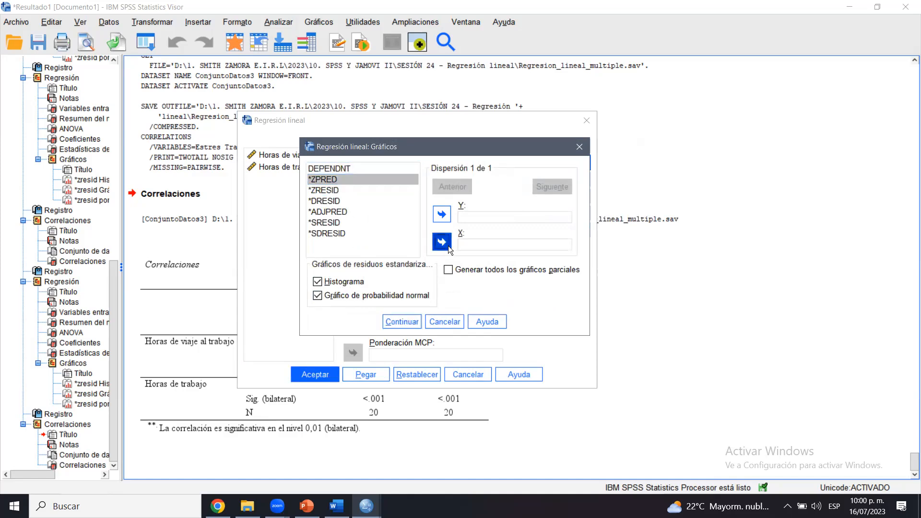
click(346, 191)
click(441, 214)
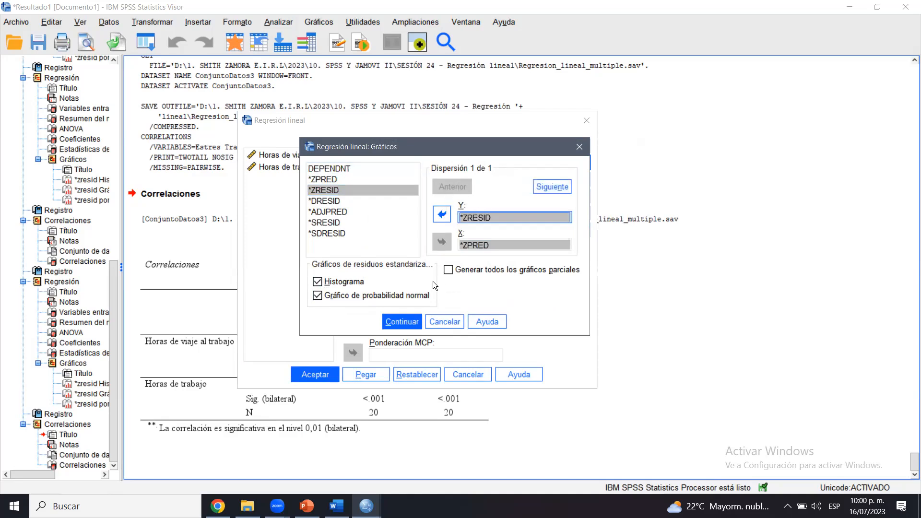
click(395, 319)
Save the unstandardized and standardized predicted values as variables and run the regression.
click(557, 183)
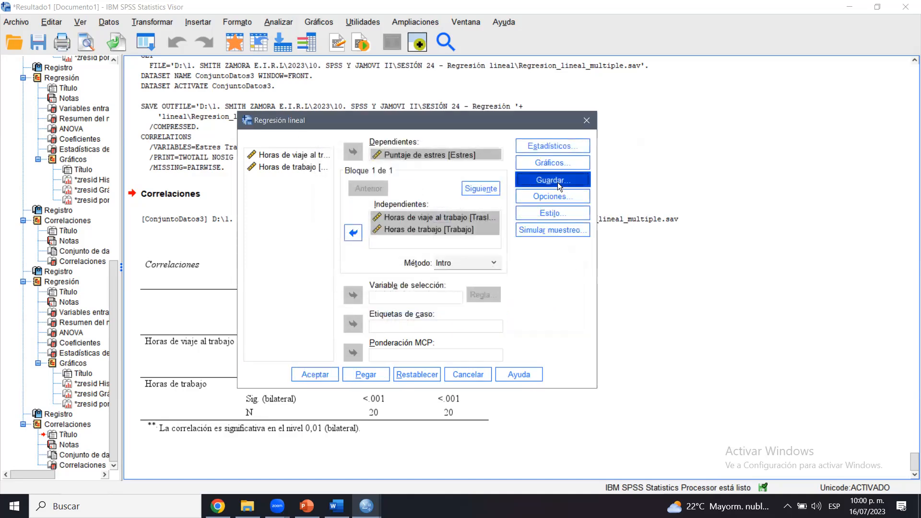
click(416, 159)
click(417, 173)
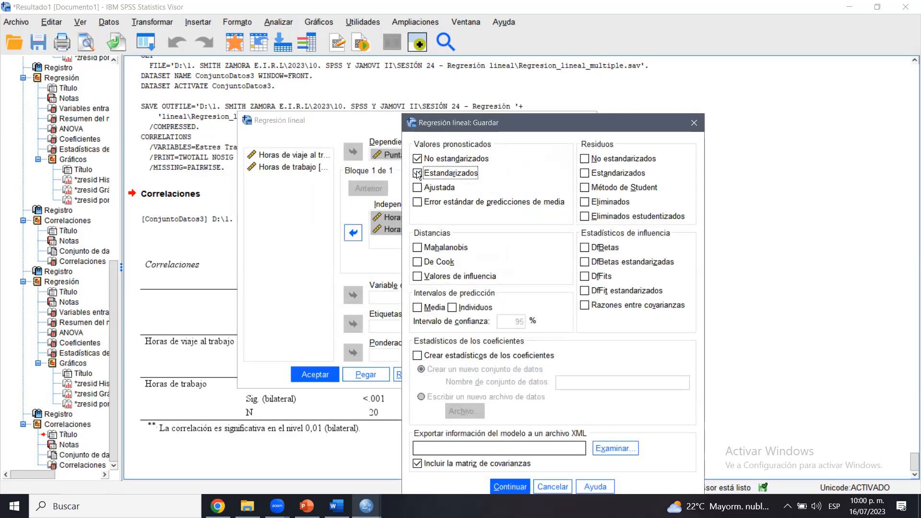
click(510, 485)
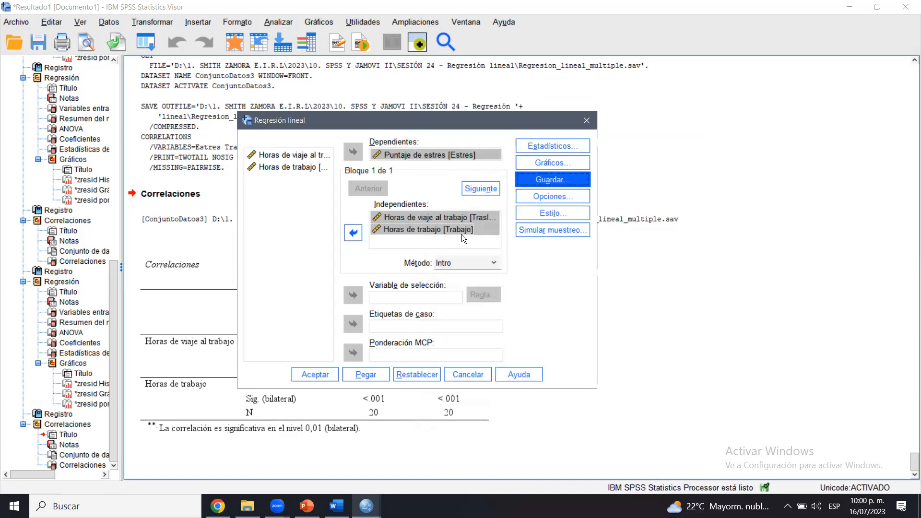
click(314, 373)
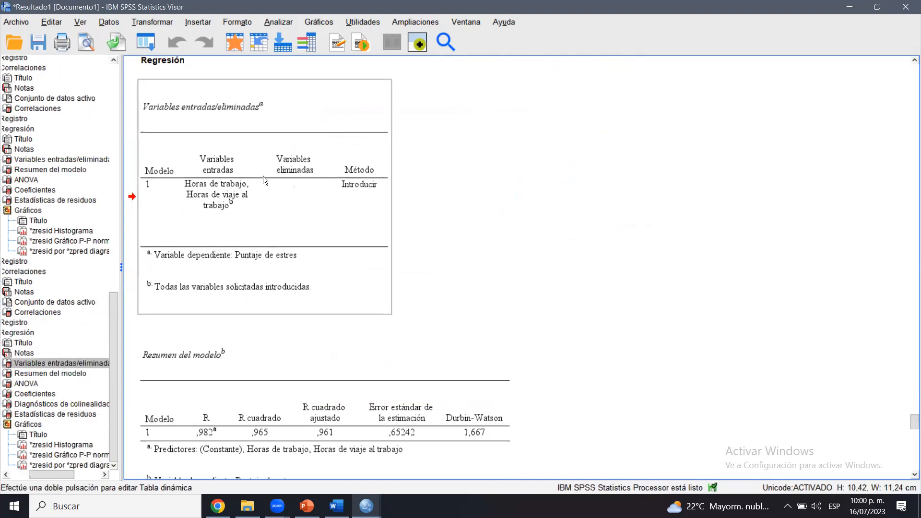
Examine the Durbin-Watson statistic in the new regression's Resumen del modelo table and mark it with a temporary circle.
key(Down)
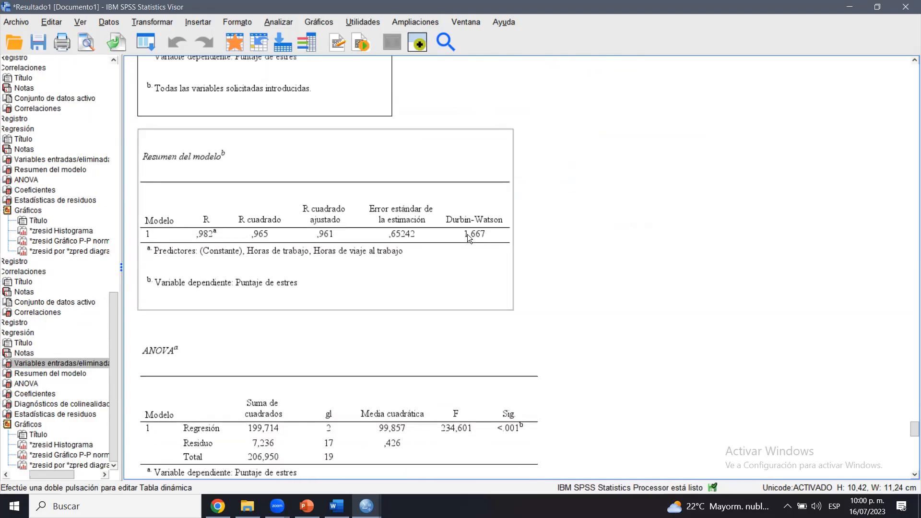
key(ctrl+2)
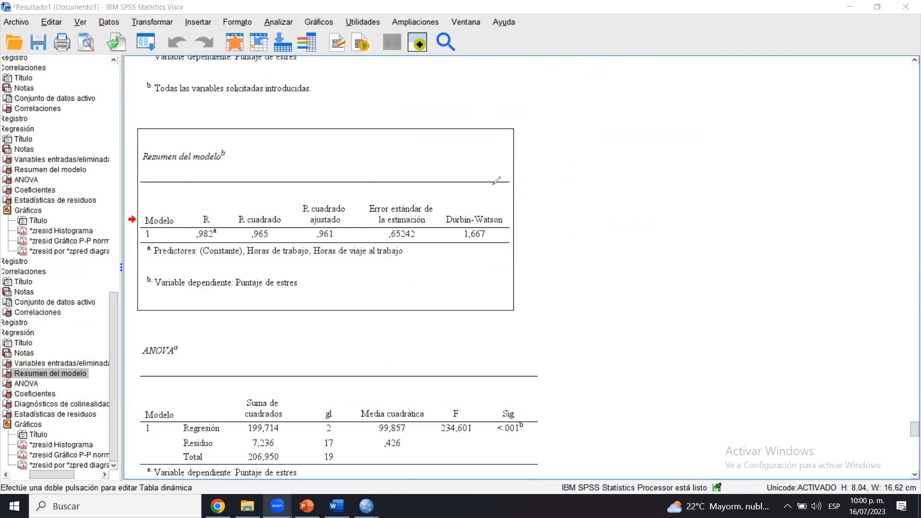
drag(487, 185, 464, 176)
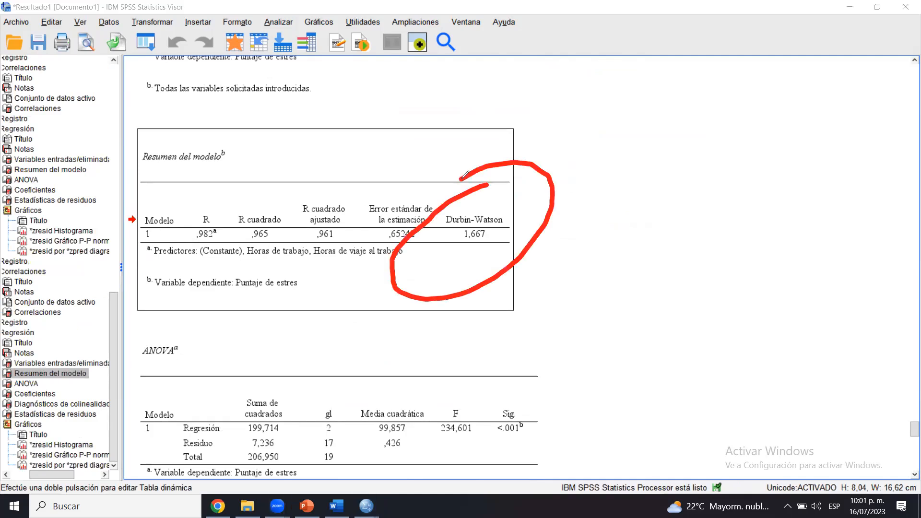
key(e)
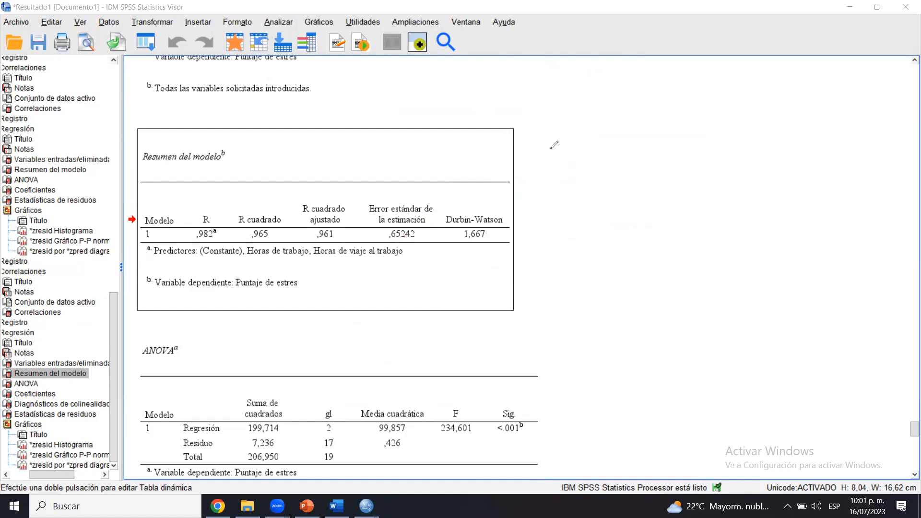
key(Escape)
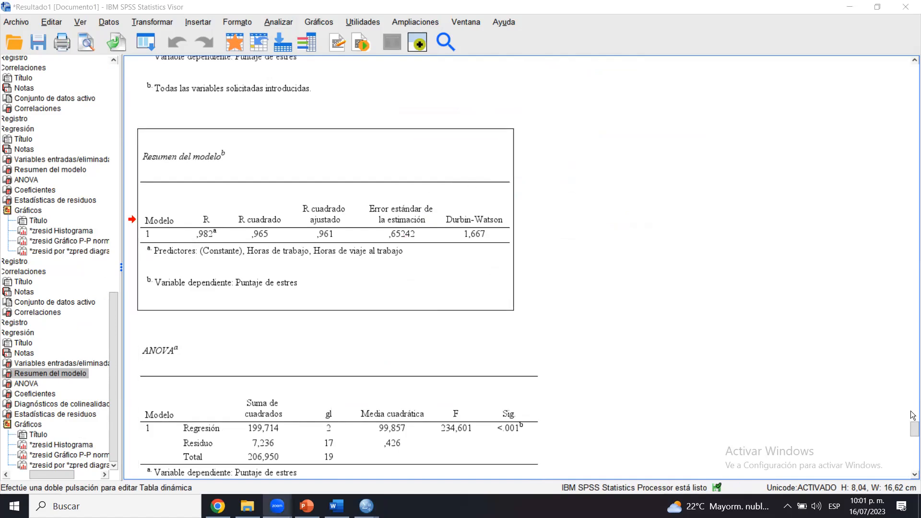
Review the residual charts and the Tolerancia and VIF values of both predictors in the Coeficientes table.
drag(913, 434, 913, 462)
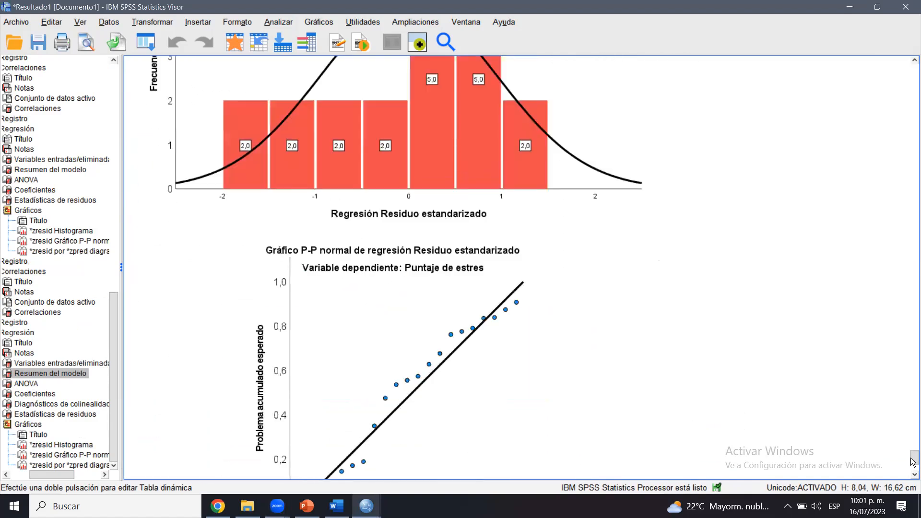
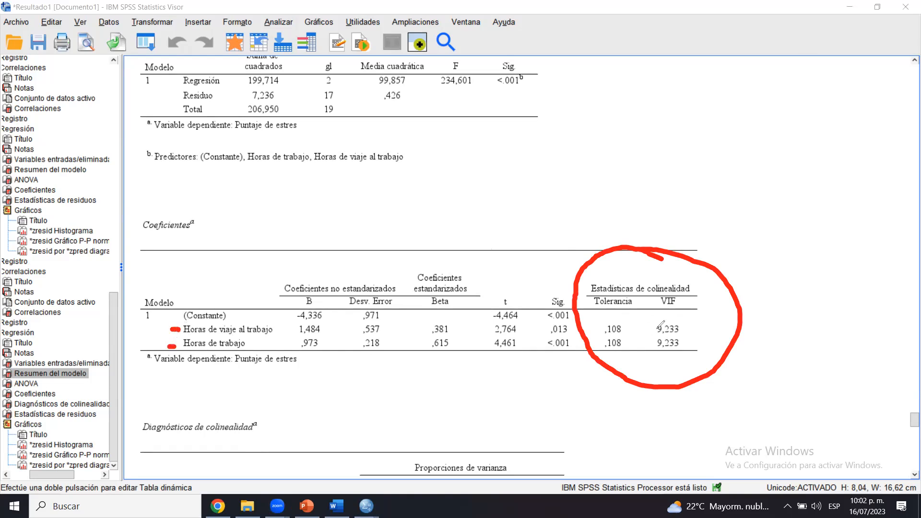
drag(626, 309, 589, 364)
drag(684, 379, 629, 288)
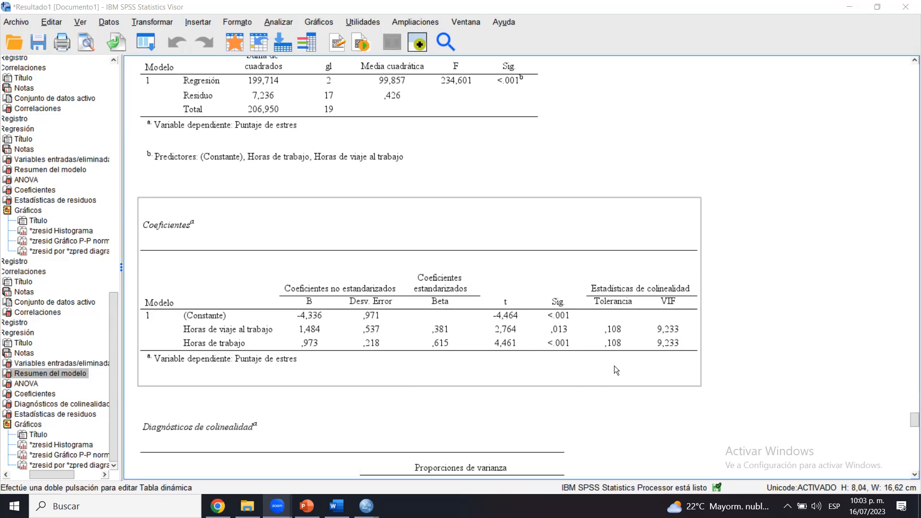
Switch to the PowerPoint presentation and read the tolerance and FIV criteria on the No colinealidad slide.
click(366, 390)
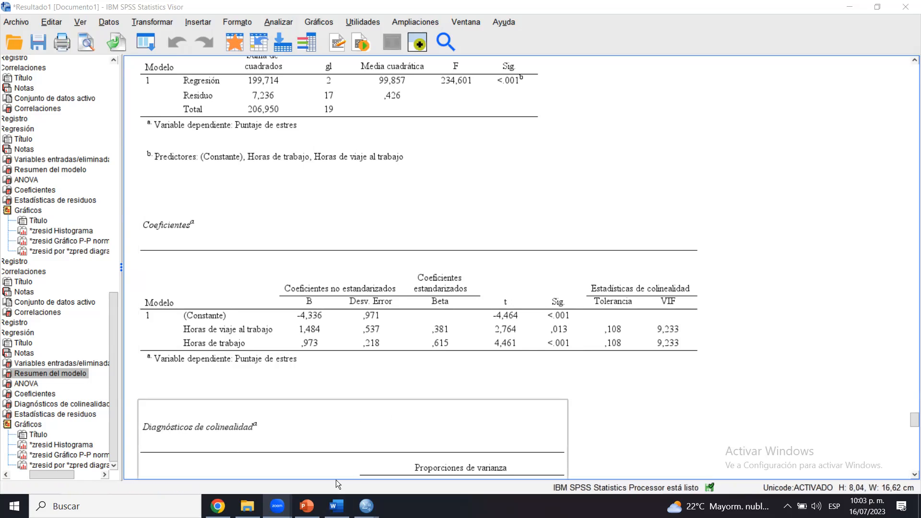
click(307, 506)
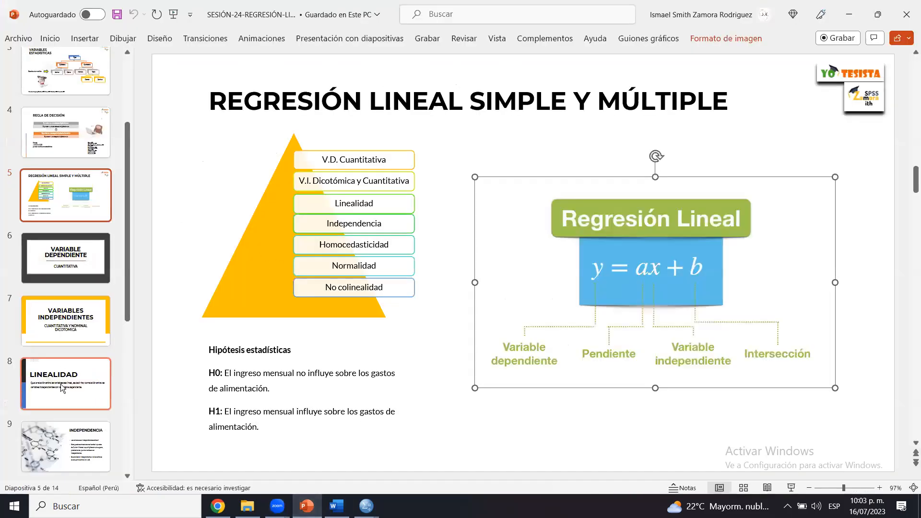
drag(127, 262, 134, 406)
click(52, 325)
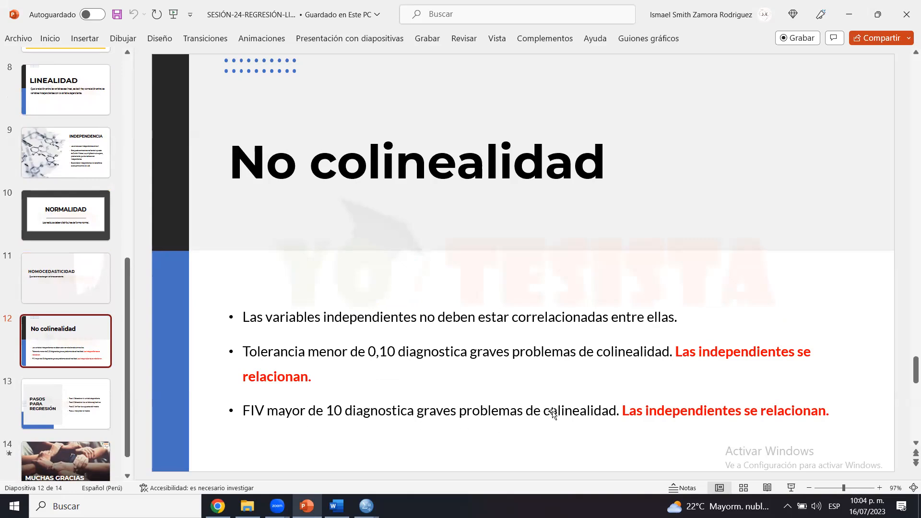
Return to the SPSS output and examine R and R cuadrado in the Resumen del modelo table, circling both temporarily.
click(366, 506)
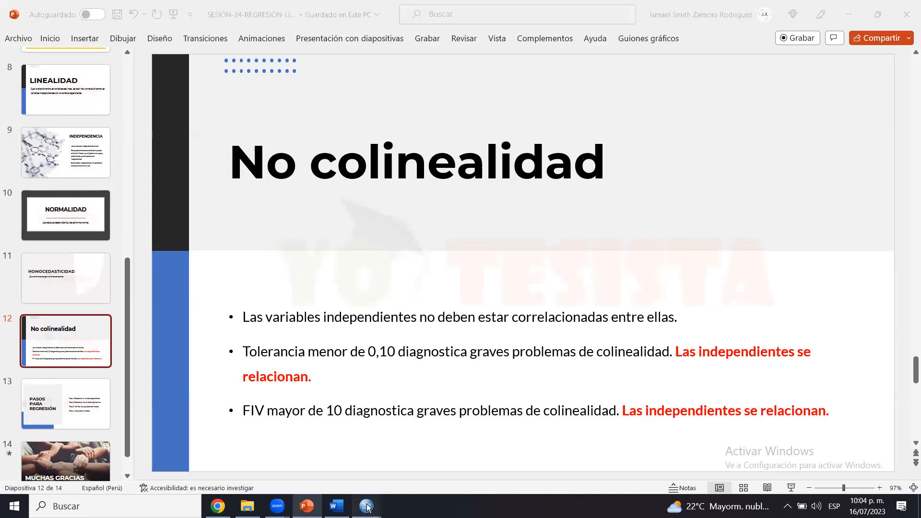
click(173, 453)
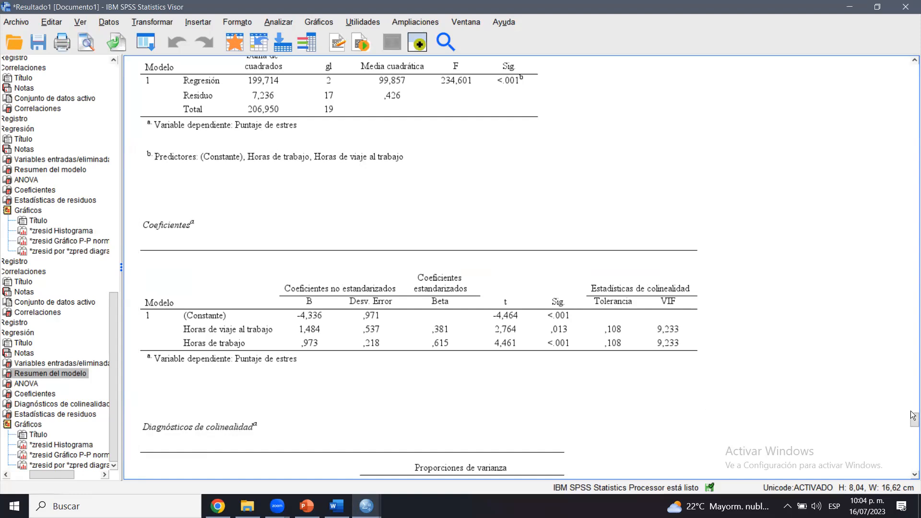
drag(911, 422, 912, 406)
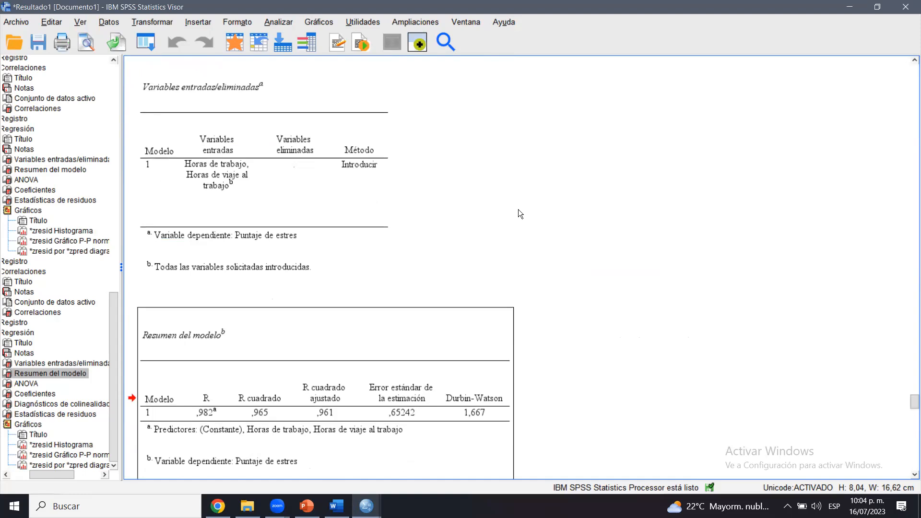
click(285, 123)
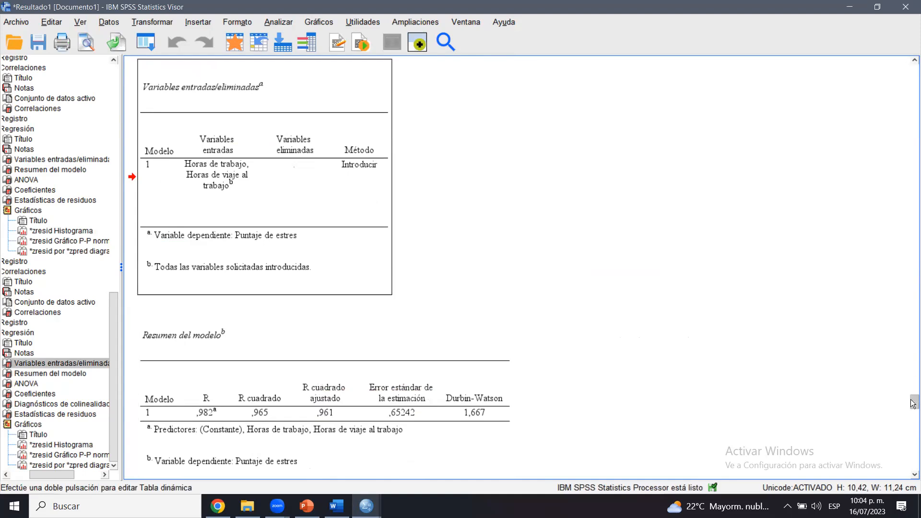
drag(912, 403, 912, 410)
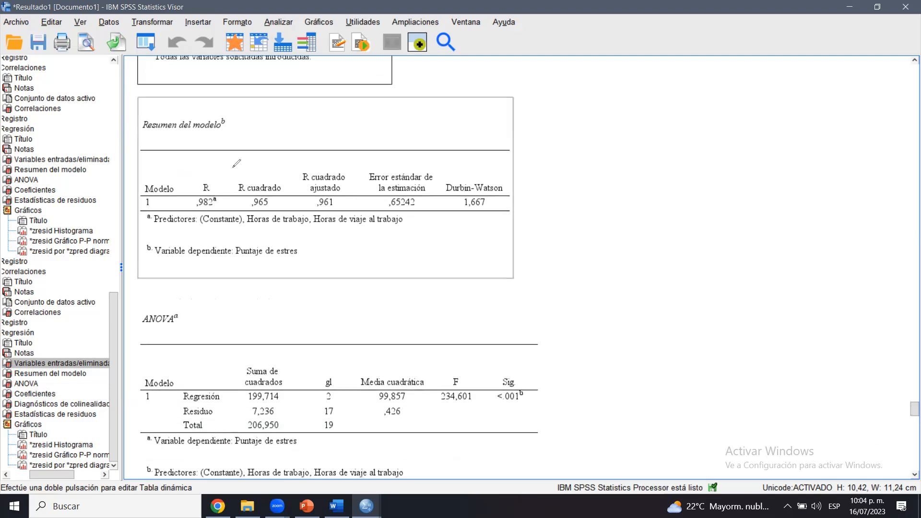
mouse_move(218, 169)
mouse_down()
mouse_move(275, 222)
mouse_move(256, 160)
mouse_up()
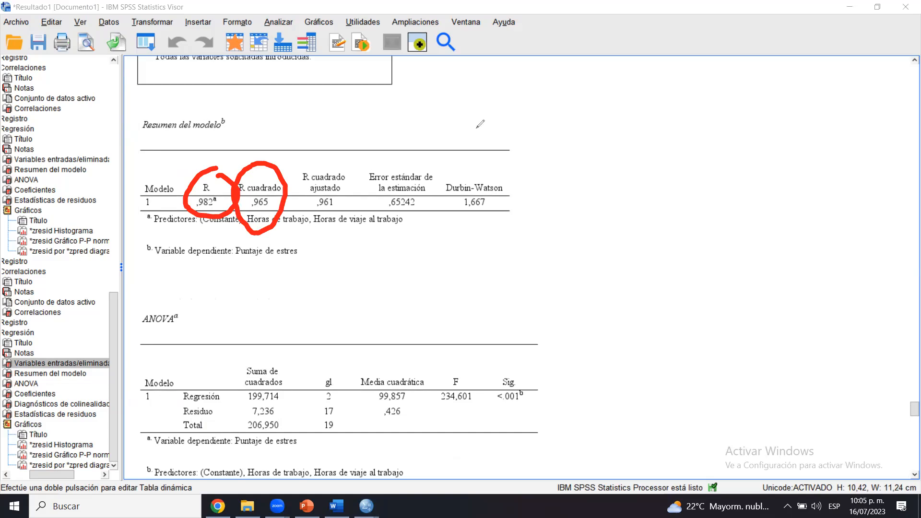
key(e)
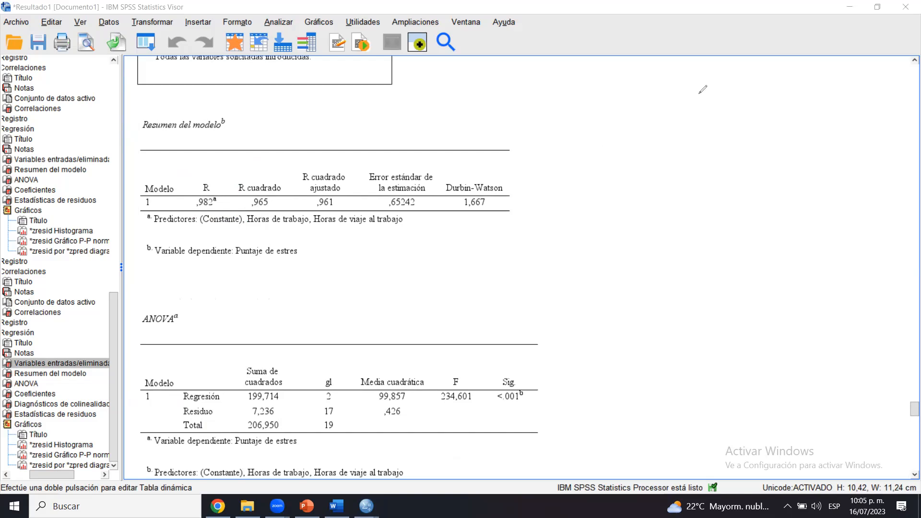
Examine the significance value in the ANOVA table of the multiple regression and circle it temporarily.
click(419, 218)
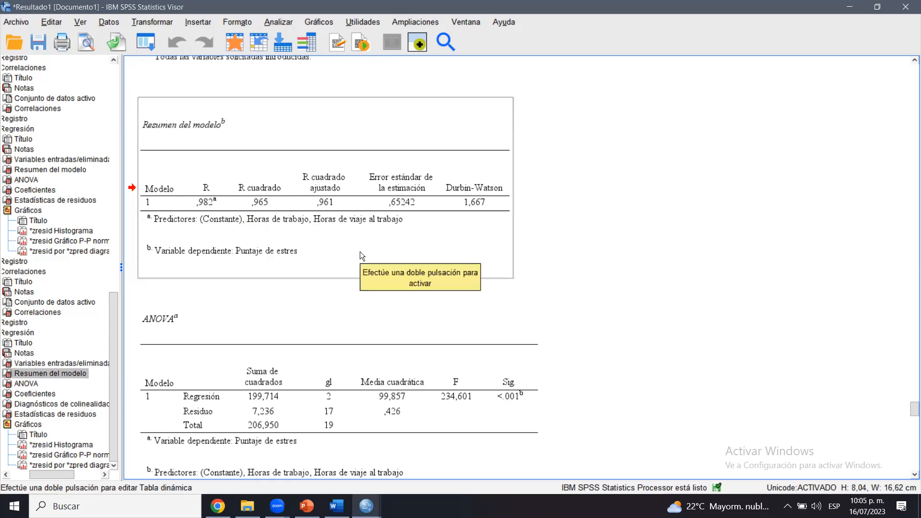
click(361, 363)
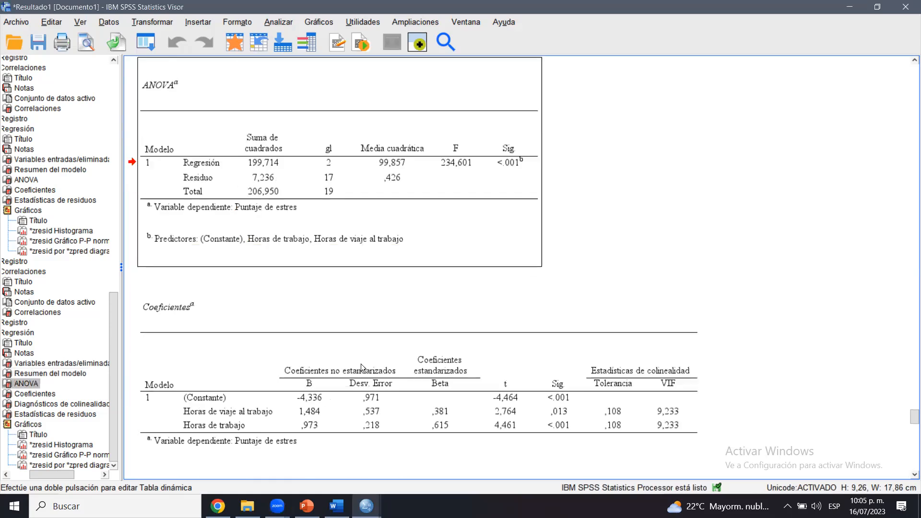
click(547, 108)
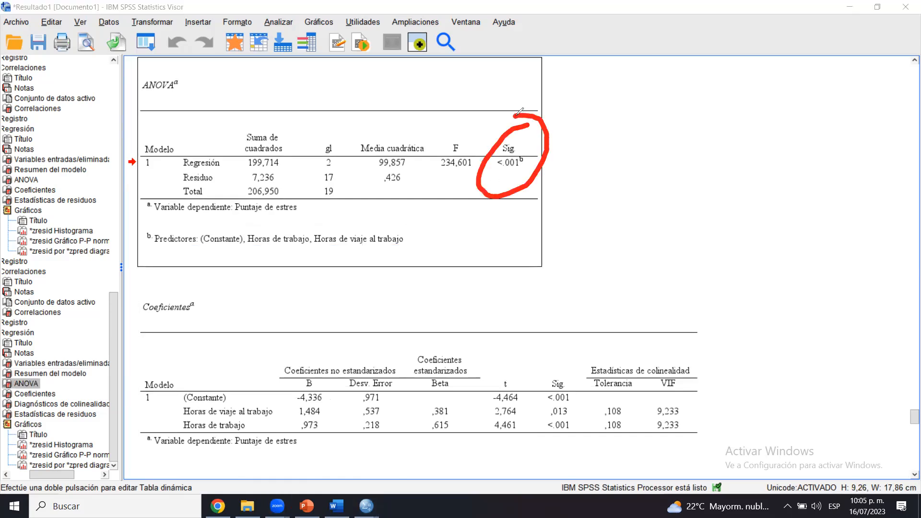
key(Escape)
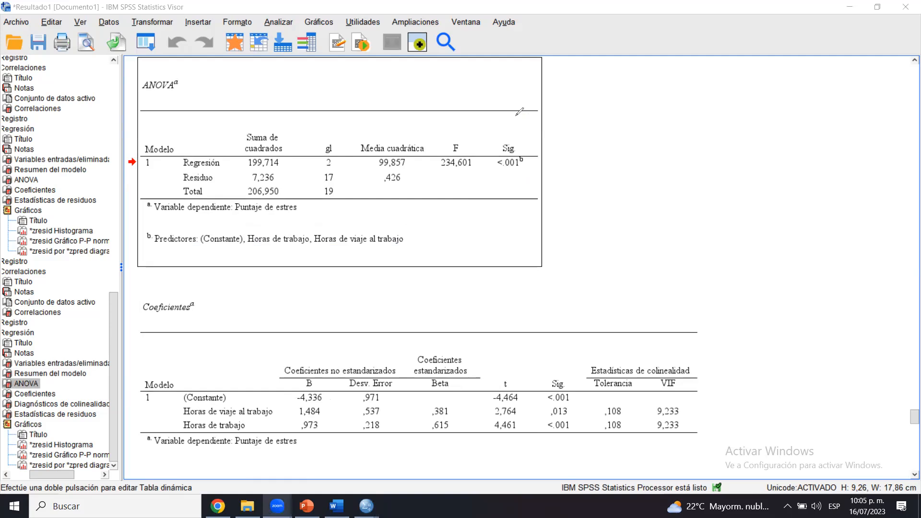
Compare the standardized Beta coefficients of Horas de viaje al trabajo and Horas de trabajo, marking them temporarily.
click(912, 418)
scroll(339, 229, down, 5)
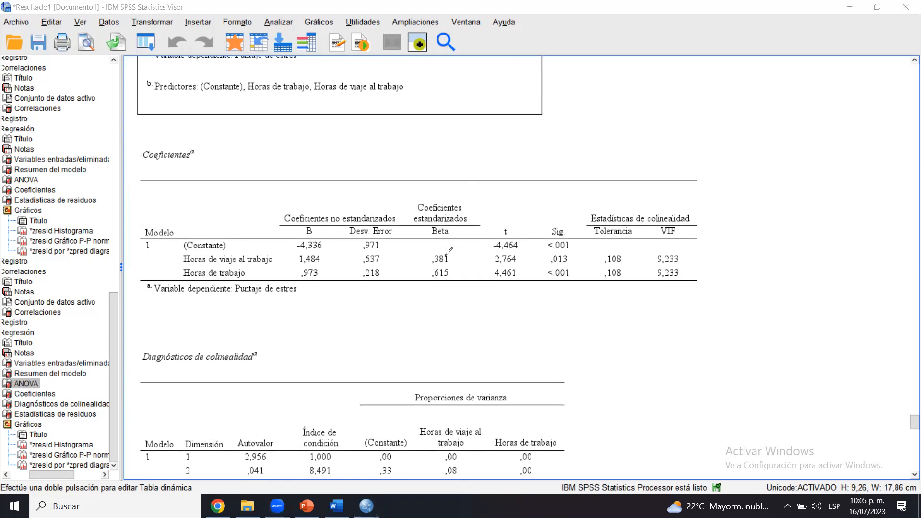
mouse_move(447, 262)
mouse_down()
mouse_move(468, 249)
mouse_move(463, 265)
mouse_up()
drag(254, 275, 272, 266)
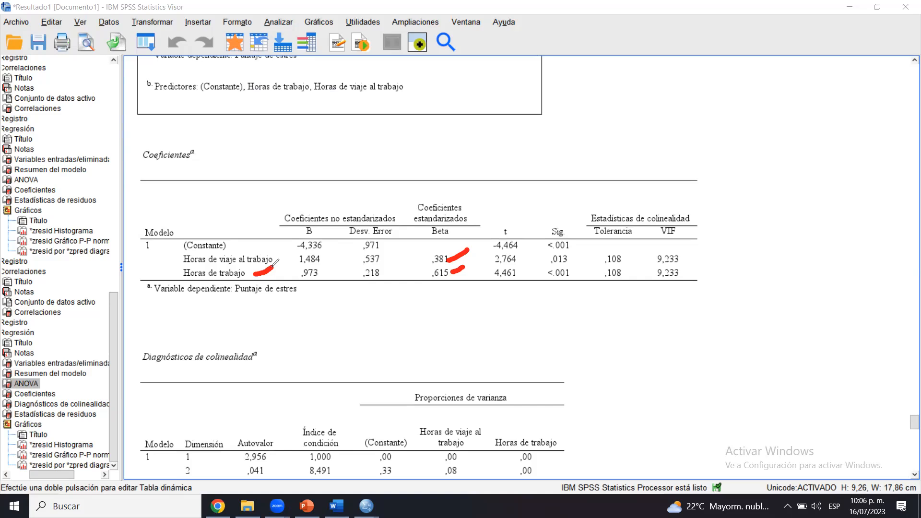
click(421, 244)
drag(421, 245, 435, 246)
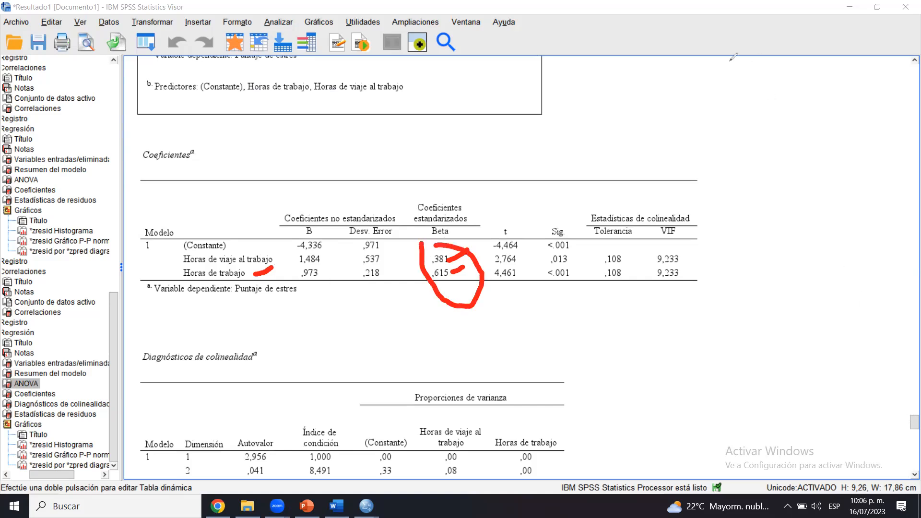
key(e)
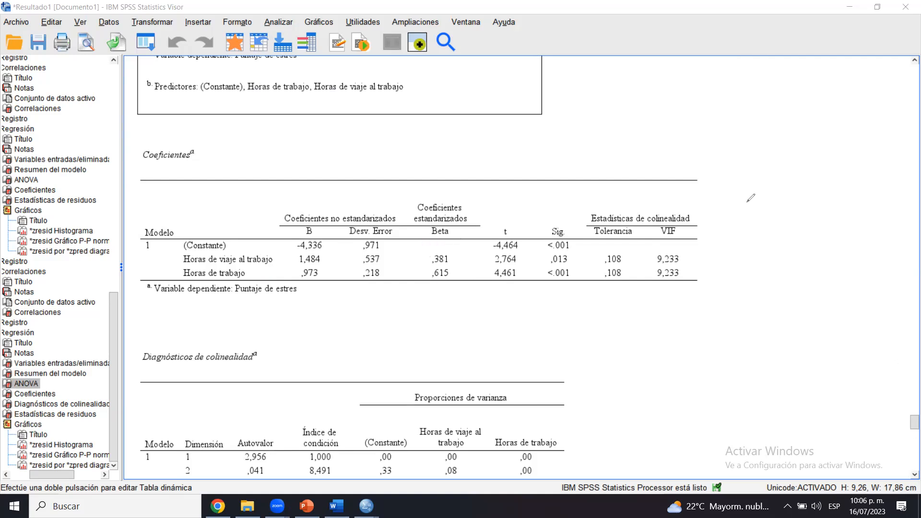
Examine the Sig. values of both predictors in the Coeficientes table, with temporary marks on the Horas de viaje al trabajo row.
mouse_move(912, 425)
mouse_down()
mouse_move(913, 409)
mouse_move(912, 420)
mouse_up()
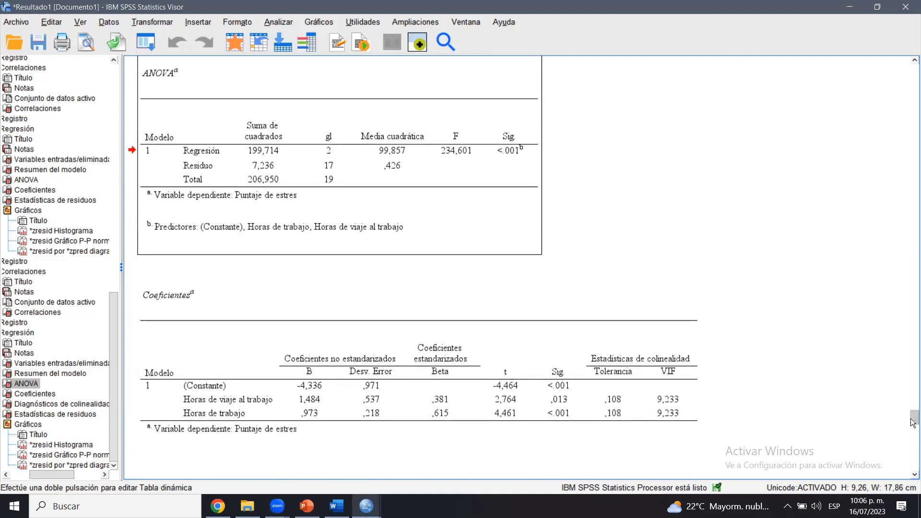
drag(912, 423, 913, 428)
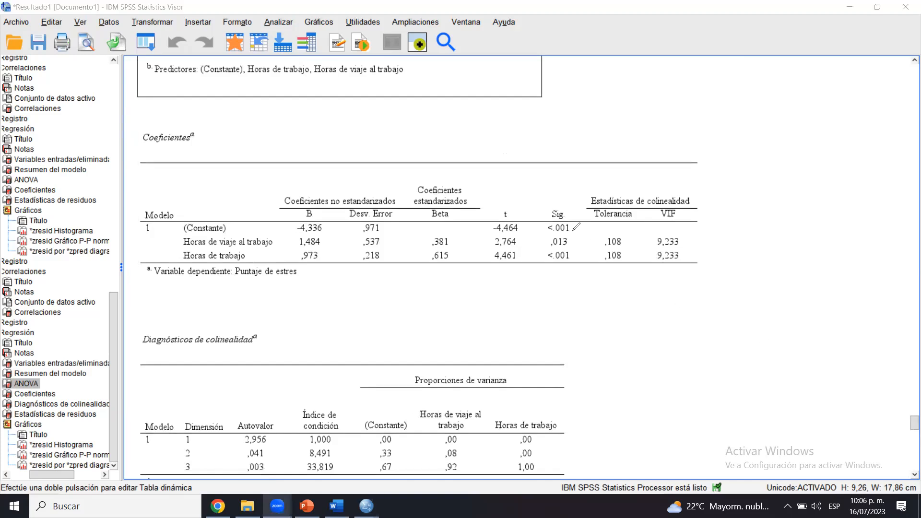
mouse_move(569, 237)
mouse_down()
mouse_move(582, 229)
mouse_move(585, 243)
mouse_move(545, 238)
mouse_move(577, 239)
mouse_move(573, 232)
mouse_up()
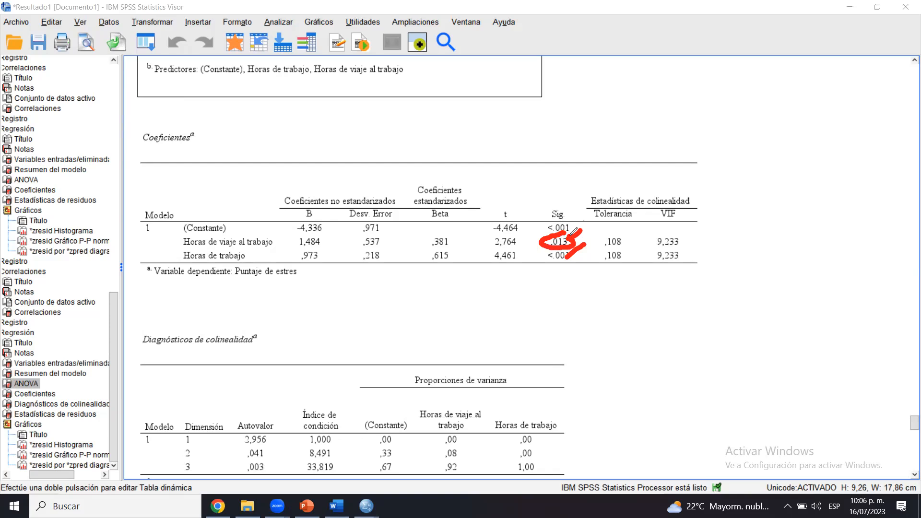
mouse_move(422, 237)
mouse_down()
mouse_move(456, 230)
mouse_move(416, 245)
mouse_up()
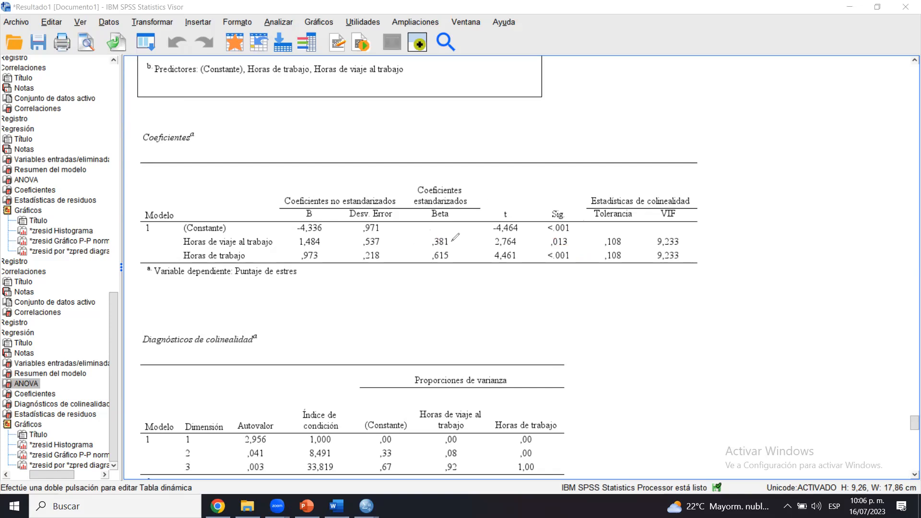
drag(568, 243, 581, 237)
drag(558, 231, 559, 250)
mouse_move(269, 241)
mouse_down()
mouse_move(289, 240)
mouse_move(276, 250)
mouse_up()
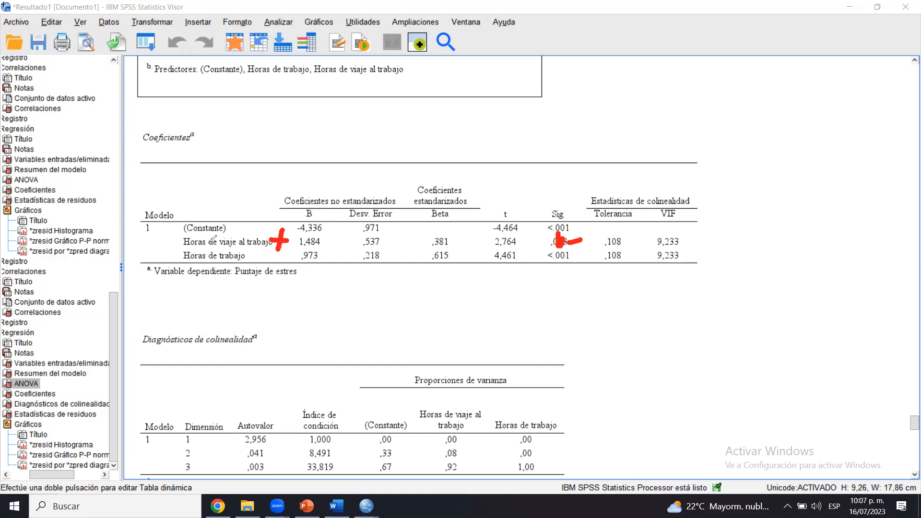
drag(159, 242, 173, 229)
key(e)
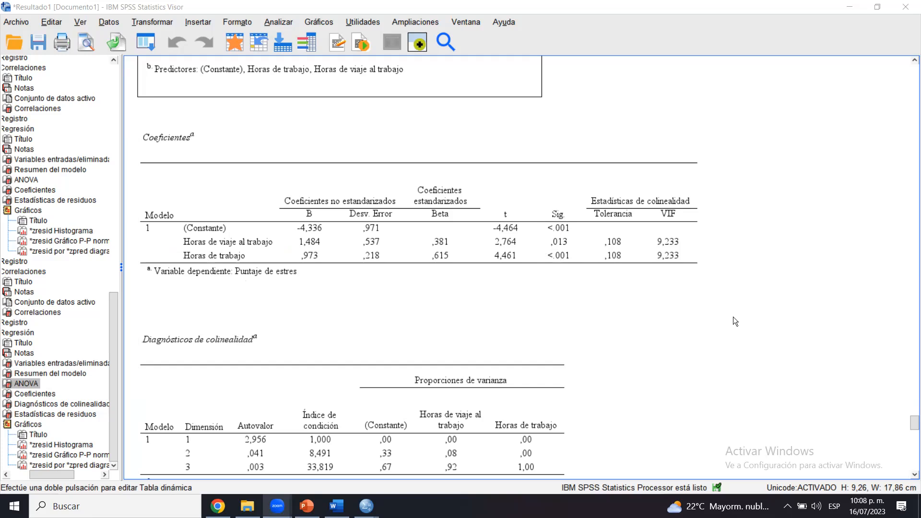
Copy the Resumen del modelo table from the SPSS output and paste it in Word on a new line below the Caso 3 statement.
drag(912, 422, 912, 404)
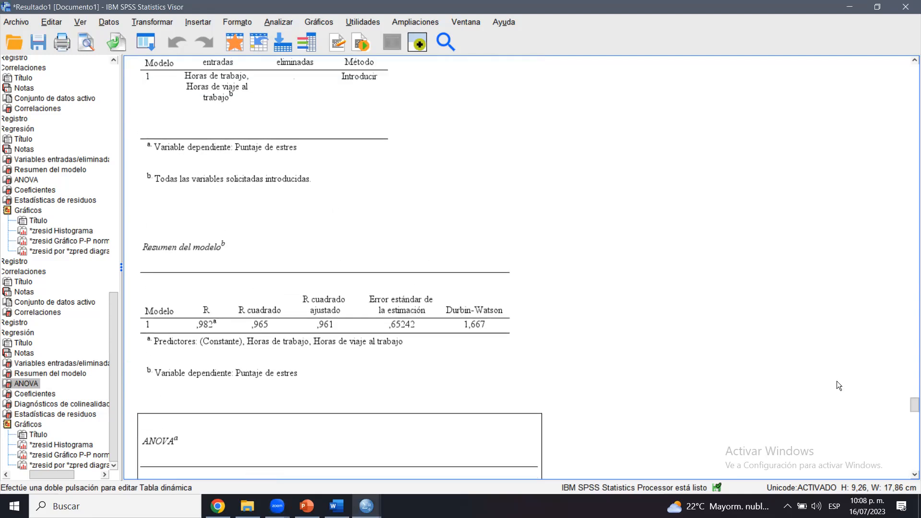
click(346, 315)
right_click(346, 315)
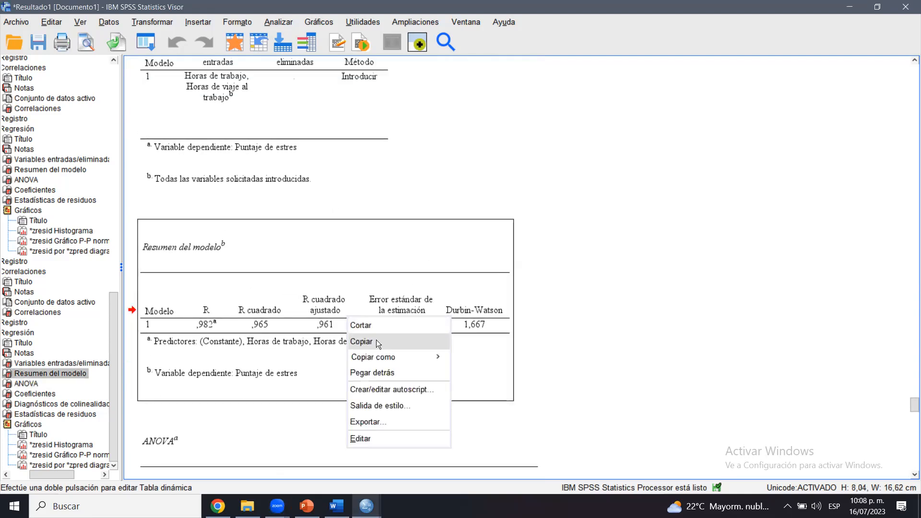
click(376, 340)
click(336, 506)
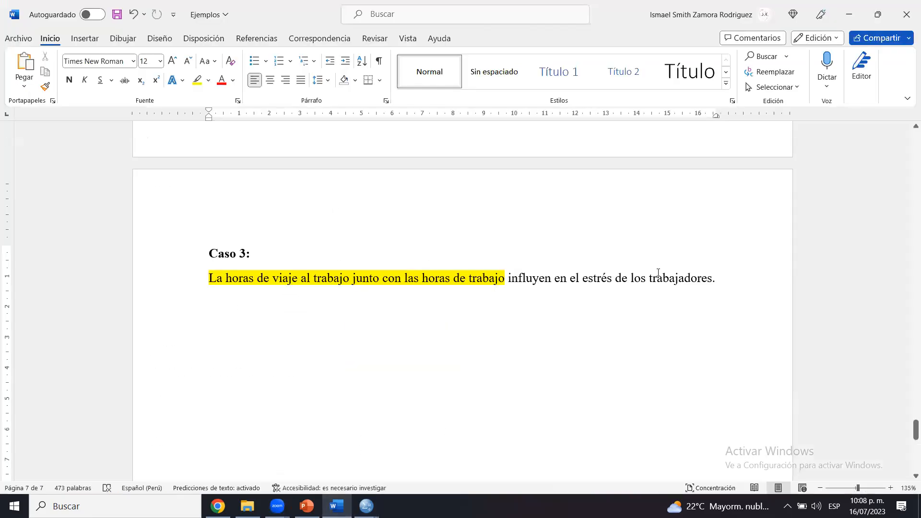
key(ctrl+v)
key(ctrl+z)
key(Return)
key(ctrl+v)
drag(571, 281, 474, 355)
click(404, 322)
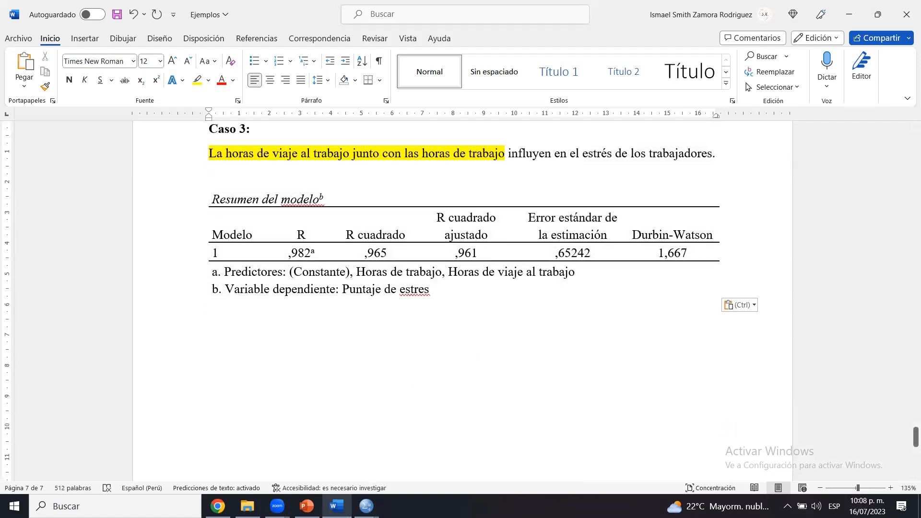
Copy the multiple regression's ANOVA table from the SPSS output and paste it in Word below the Resumen del modelo table.
click(366, 506)
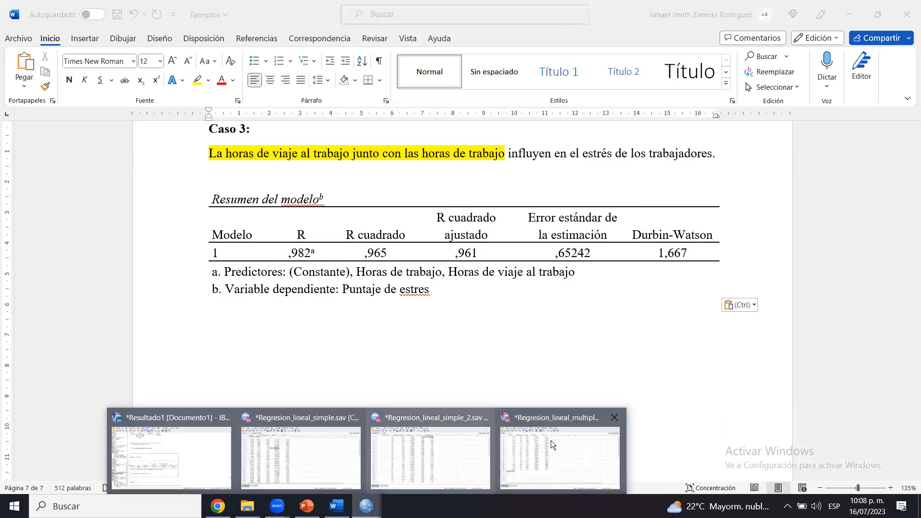
click(184, 436)
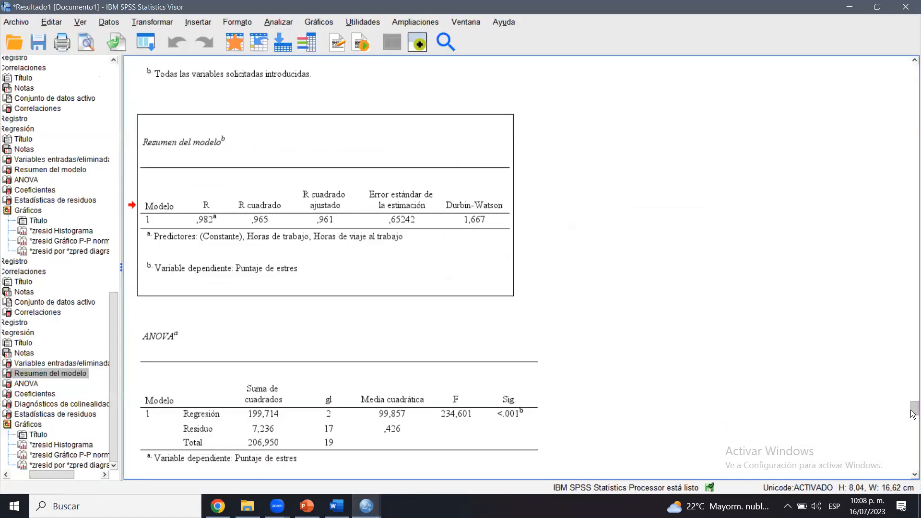
scroll(439, 330, down, 5)
click(439, 330)
right_click(440, 330)
click(456, 355)
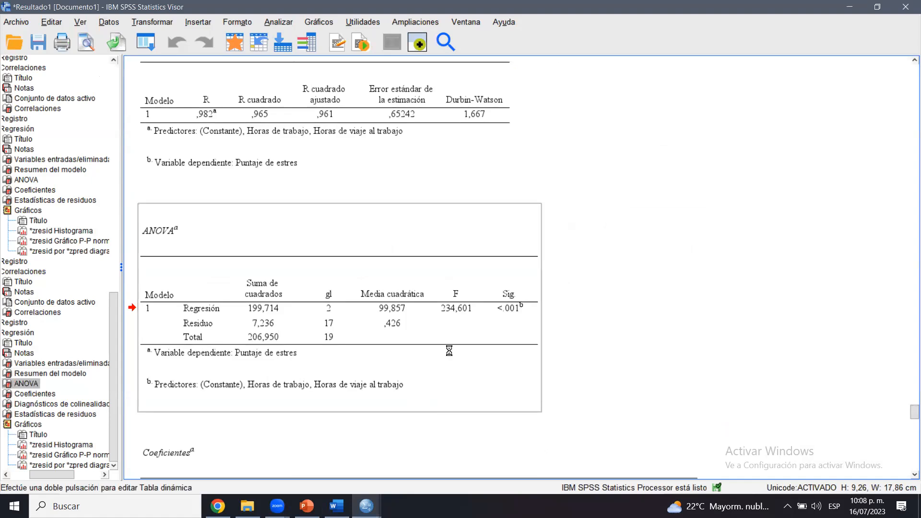
key(alt+Tab)
key(ctrl+v)
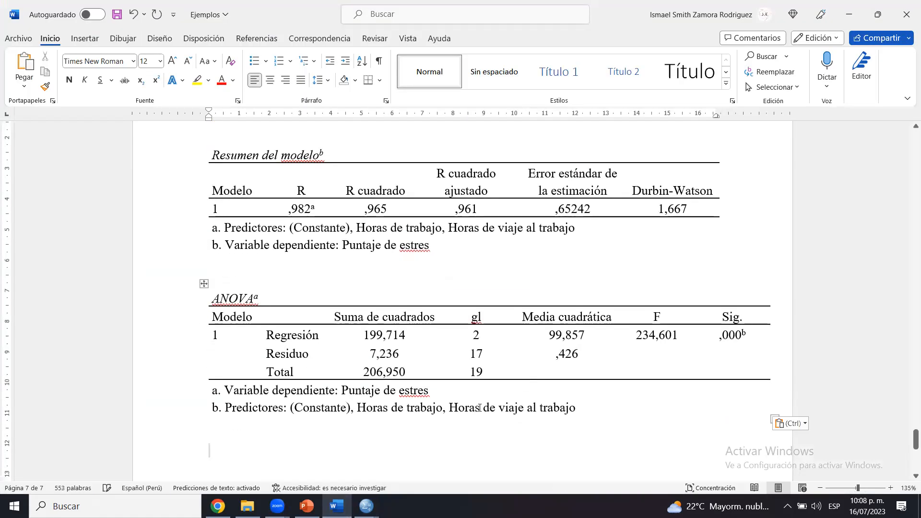
Copy the multiple regression's Coeficientes table from the SPSS output and paste it in Word below the ANOVA table.
key(alt+Tab)
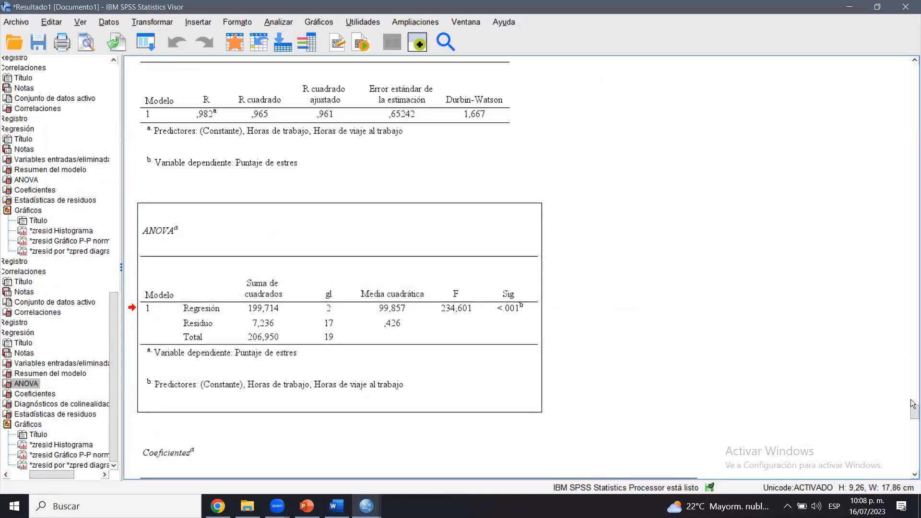
scroll(912, 421, down, 3)
scroll(912, 421, down, 3)
click(427, 241)
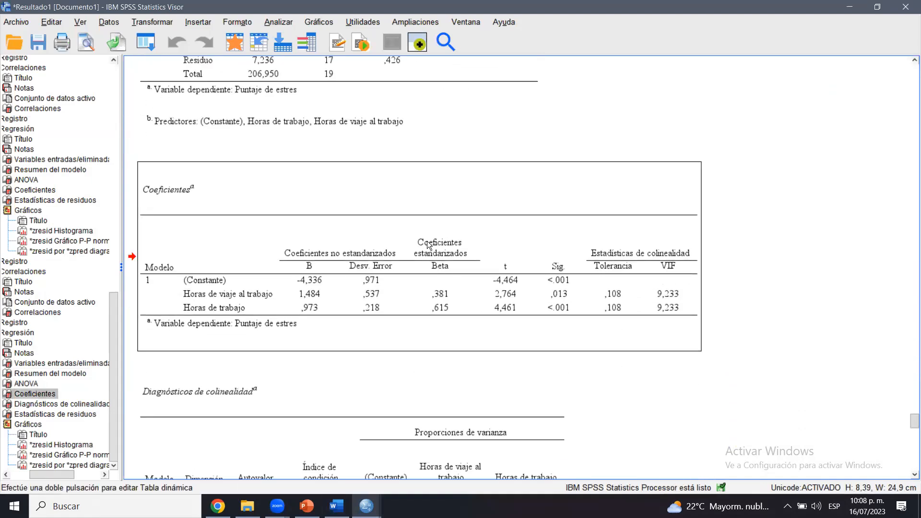
right_click(427, 241)
click(440, 267)
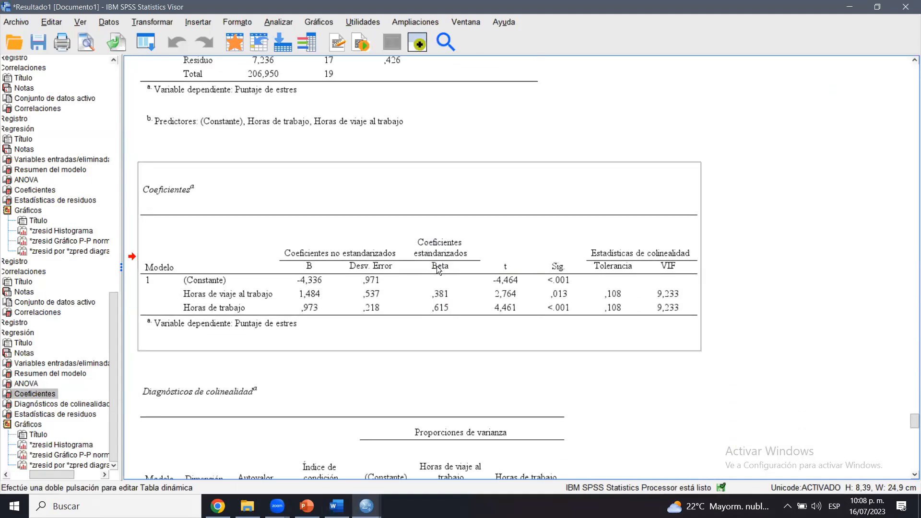
key(alt+Tab)
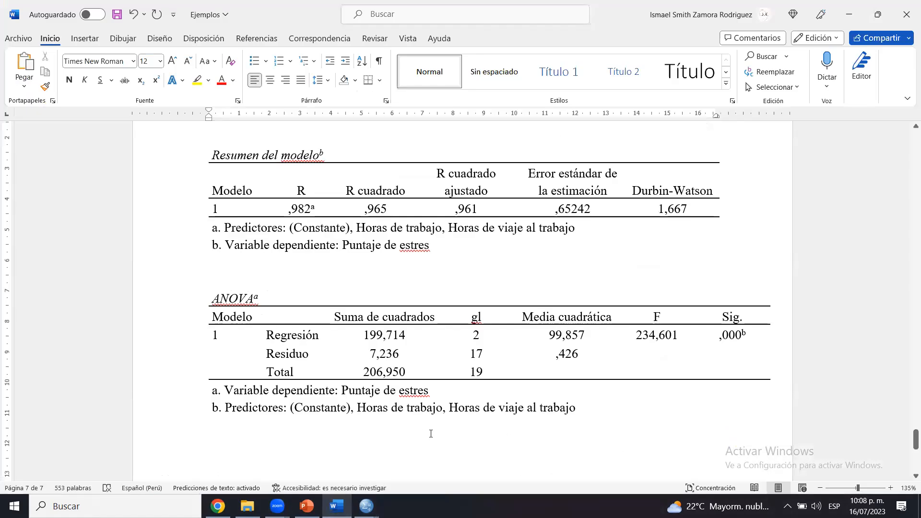
key(ctrl+v)
Below the Resumen del modelo table, write "Existe una correlción entre las variales con un valor de r = 0.982".
drag(913, 456, 912, 446)
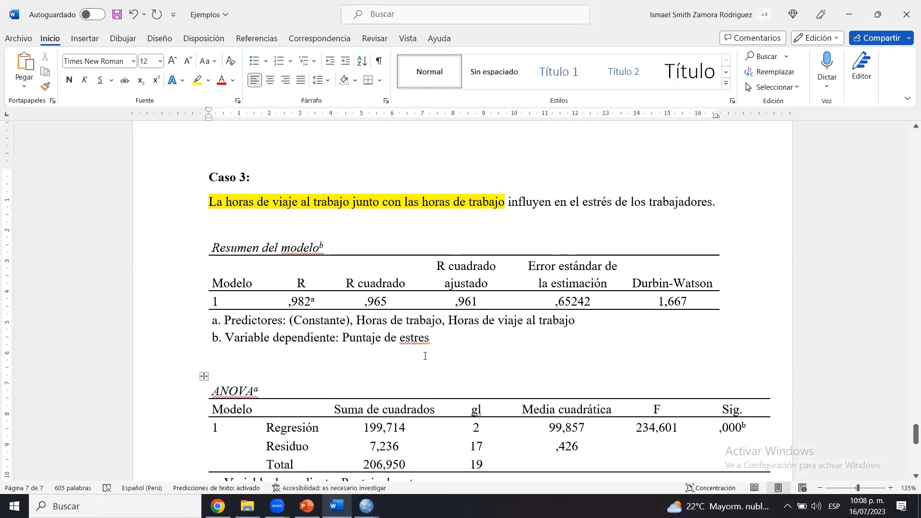
click(334, 363)
text(Existe una corre)
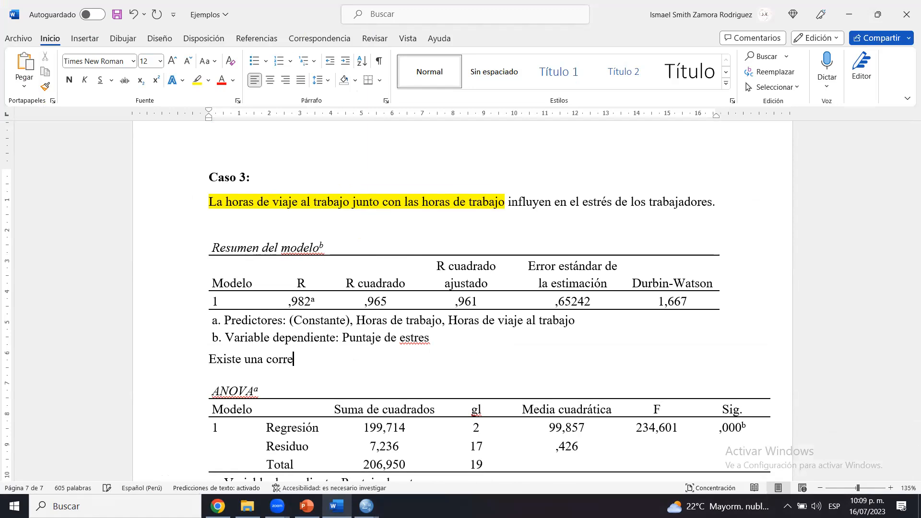
text(lción entre l)
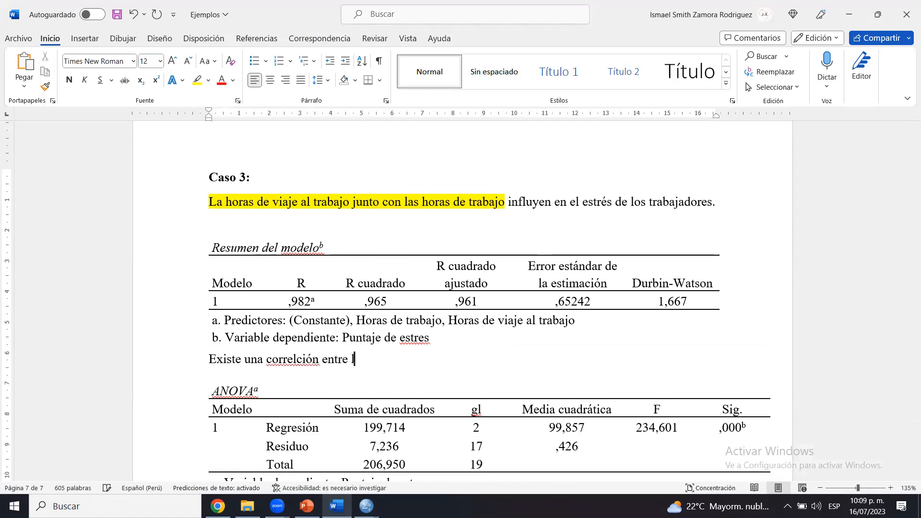
text(as variales co)
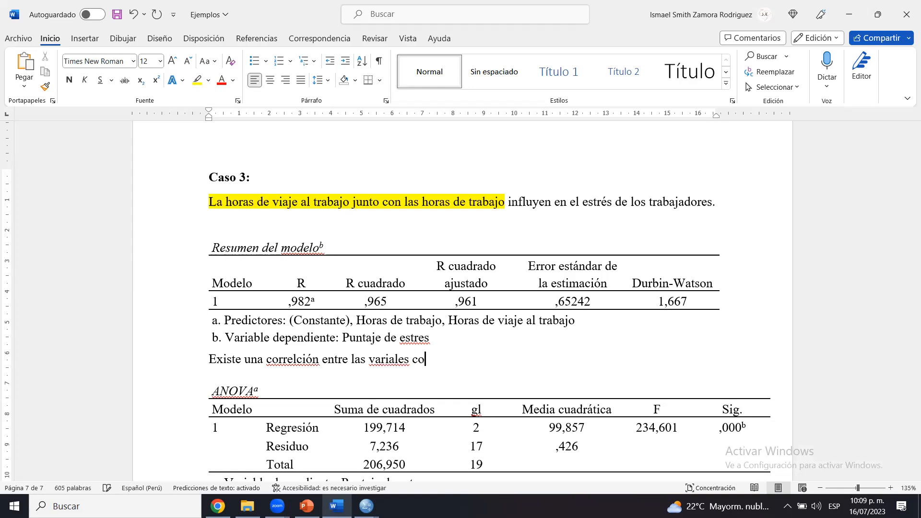
text(n un valor de r = 0.982)
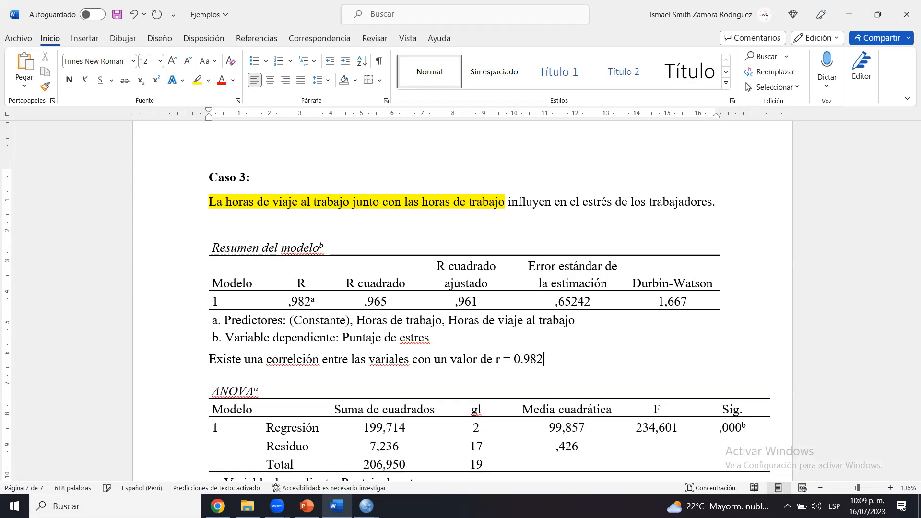
Continue the interpretation sentence with ", además las variables independientes explican un 96.1 %".
text(, además las  variab)
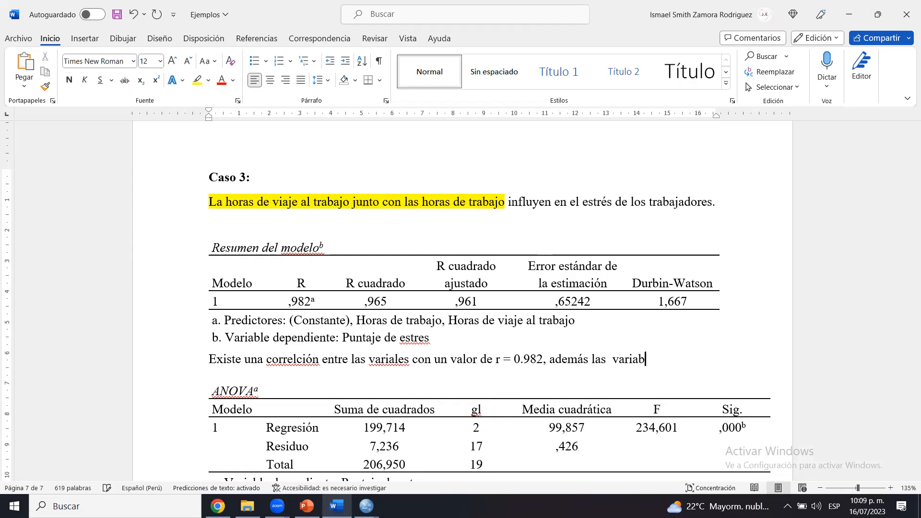
text(les independneintes)
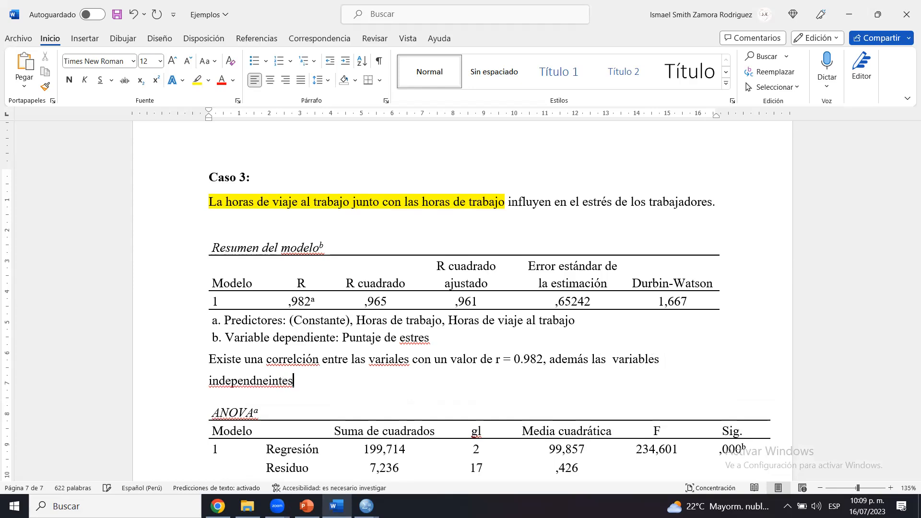
key(BackSpace)
key(BackSpace)
key(BackSpace)
key(BackSpace)
key(BackSpace)
key(BackSpace)
key(BackSpace)
text(ient)
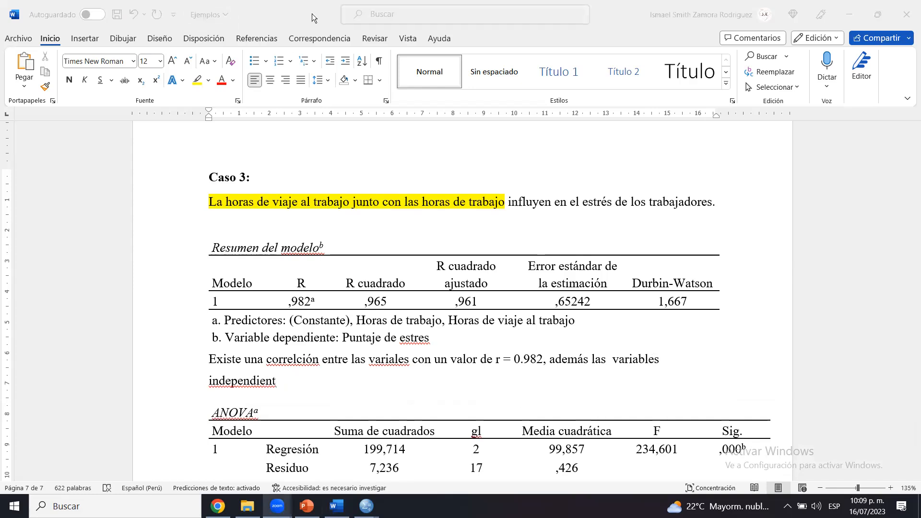
click(308, 388)
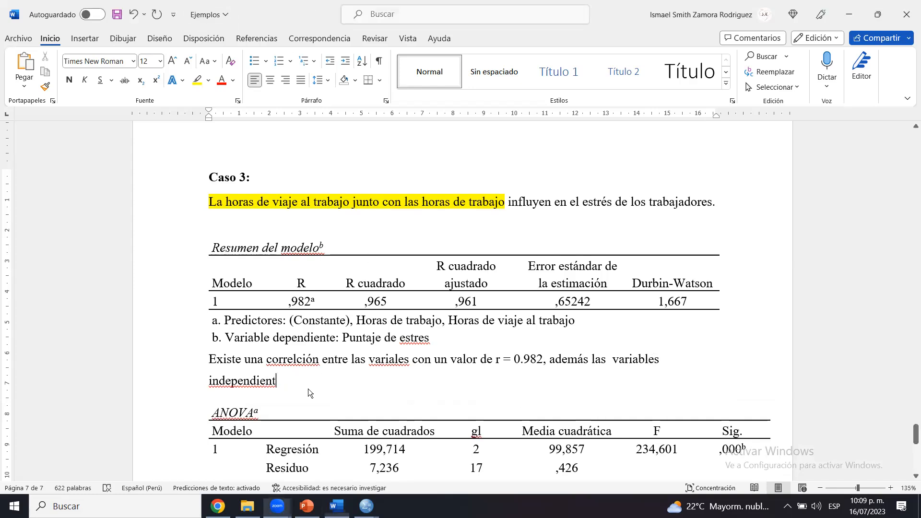
text(es)
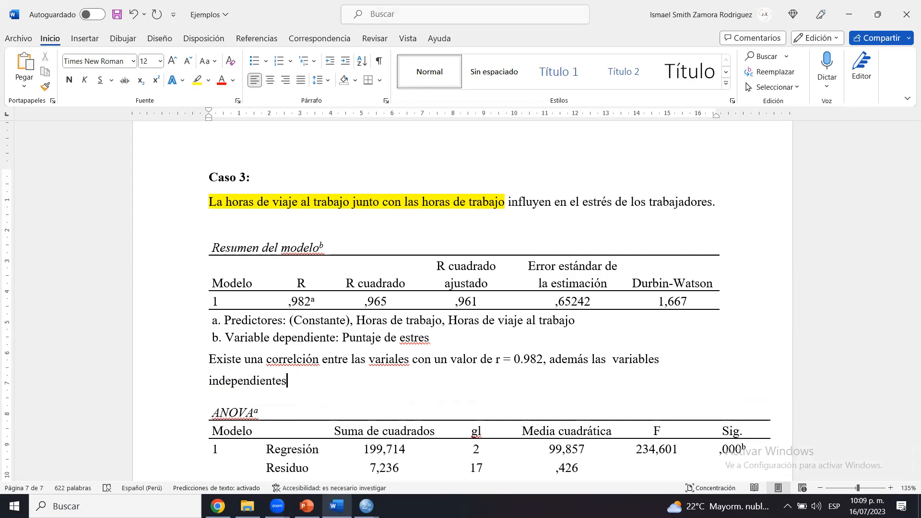
text( explic)
key(BackSpace)
key(BackSpace)
key(BackSpace)
key(BackSpace)
text(plic)
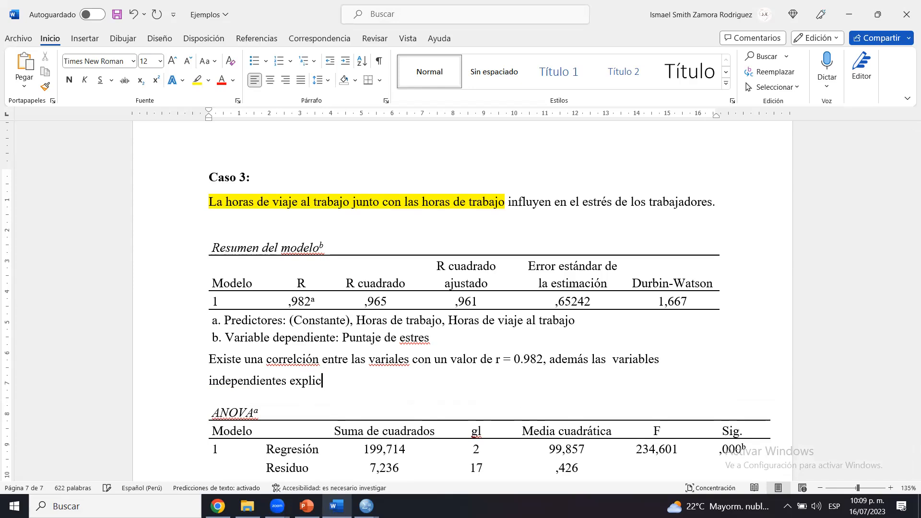
text(an un 96.1)
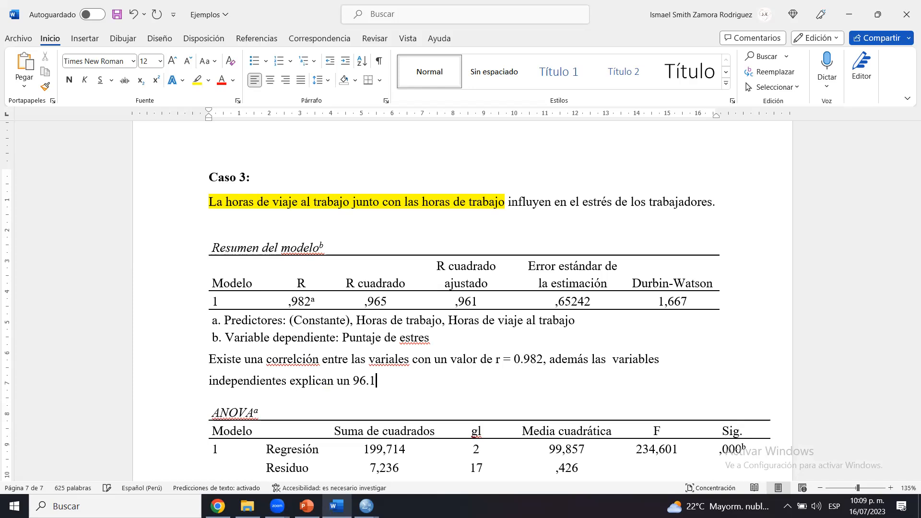
text( %)
Format the R cuadrado ajustado heading and its value as 18 pt bold text with yellow highlighting.
drag(445, 264, 465, 302)
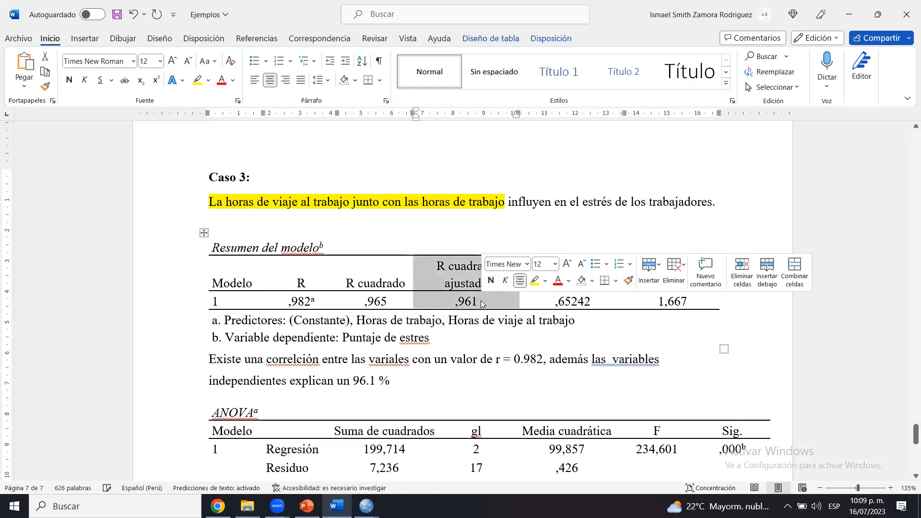
click(566, 263)
click(566, 264)
click(566, 264)
click(490, 280)
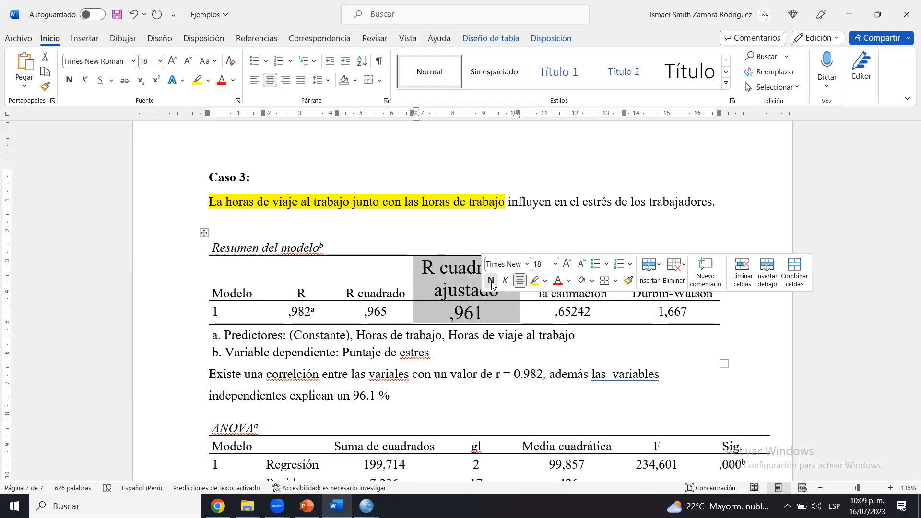
click(534, 280)
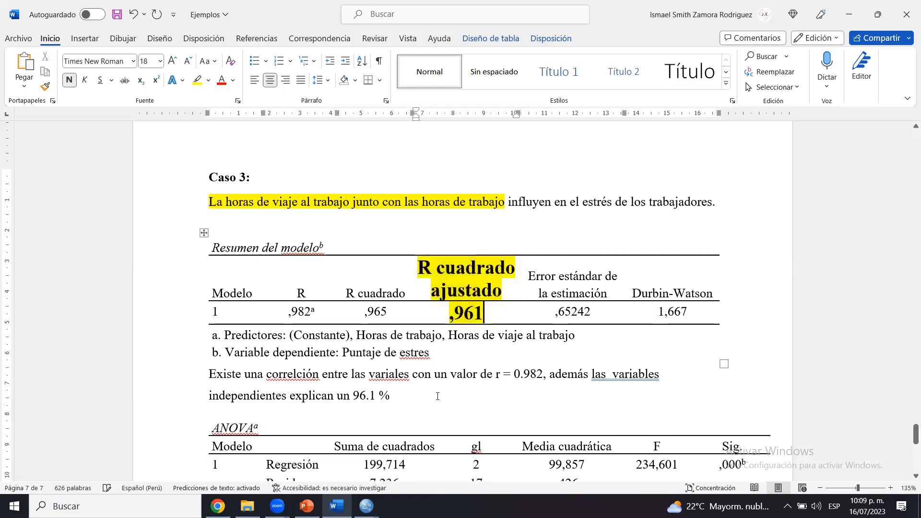
Complete the interpretation below the Resumen del modelo table with "de la variable estrés.".
click(415, 408)
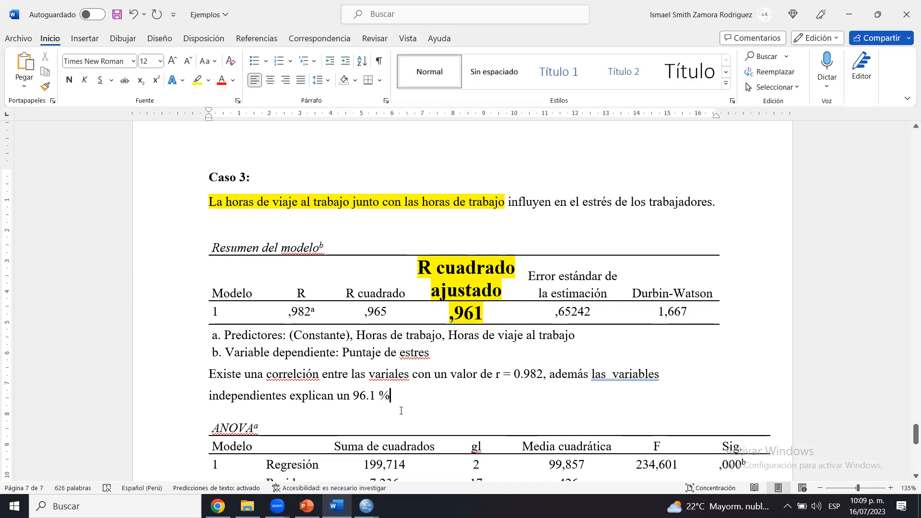
text(d)
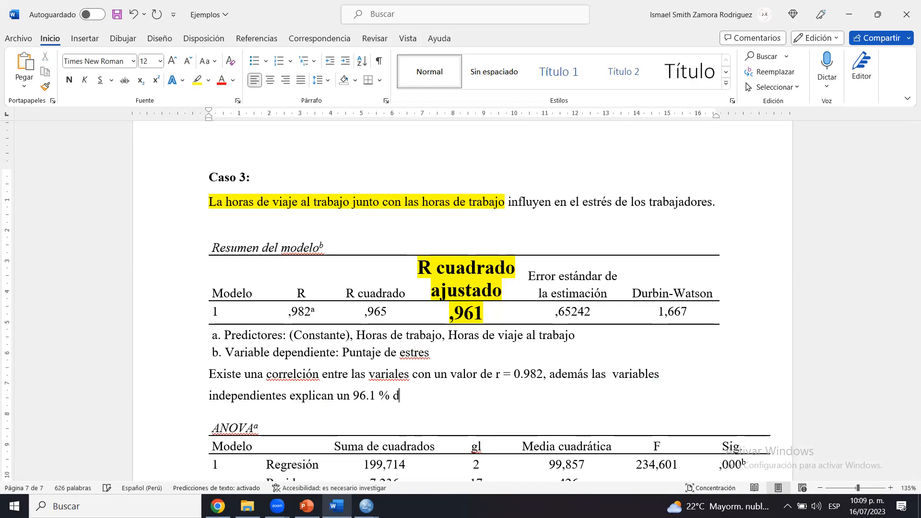
text(e la variable es)
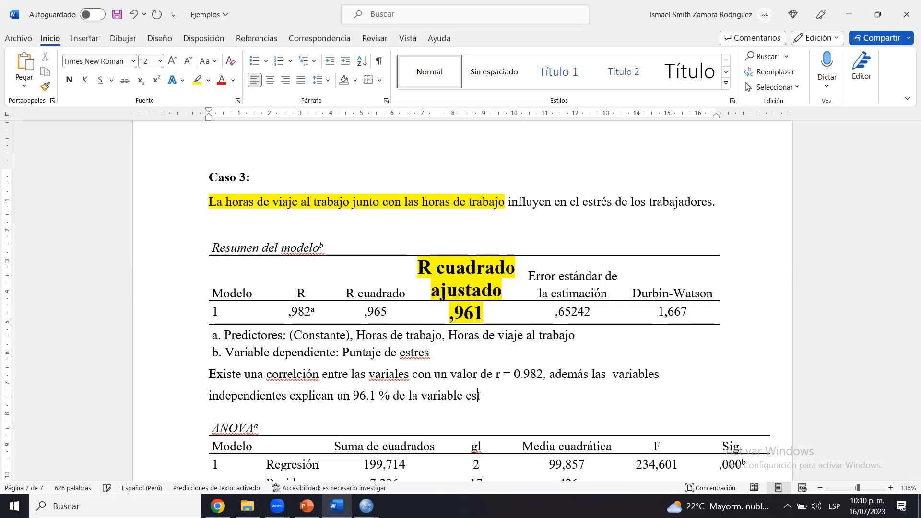
text(tres.)
Correct the misspelled words in the interpretation to "variables" and "correlación", and add an empty line after the paragraph.
right_click(395, 373)
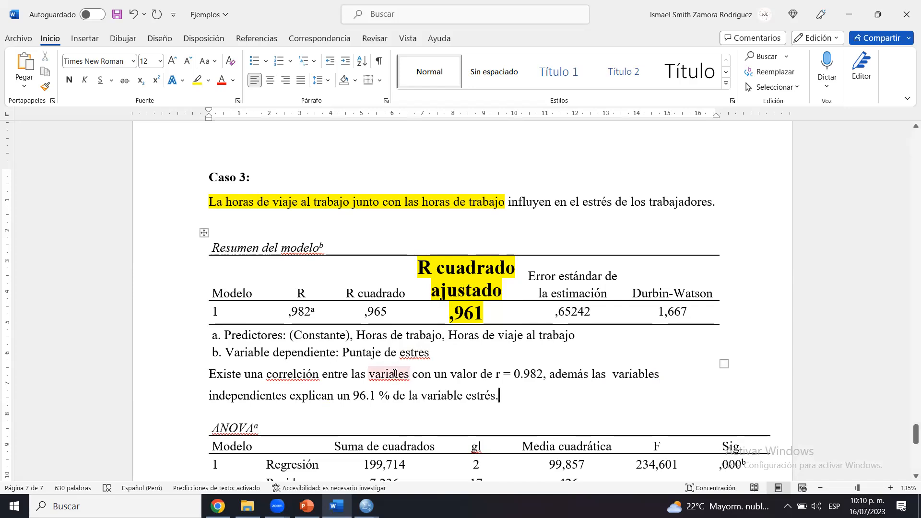
click(386, 435)
click(299, 374)
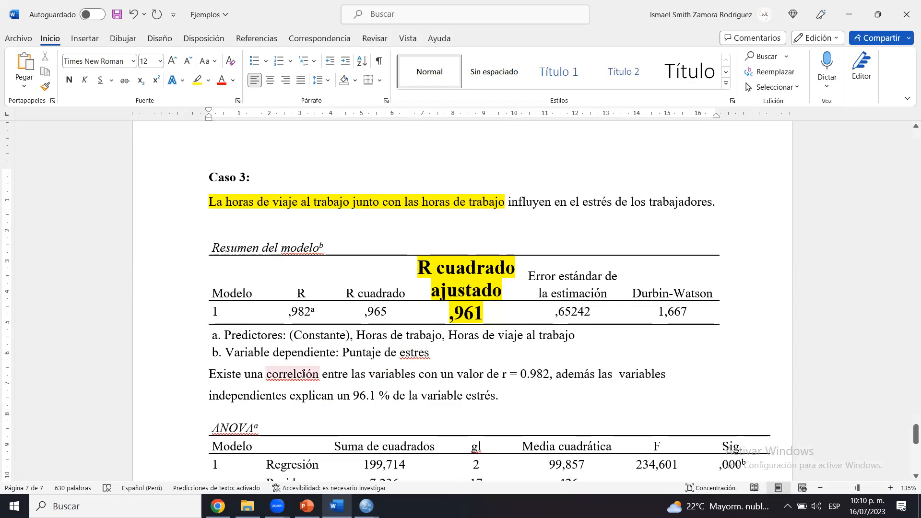
text(a)
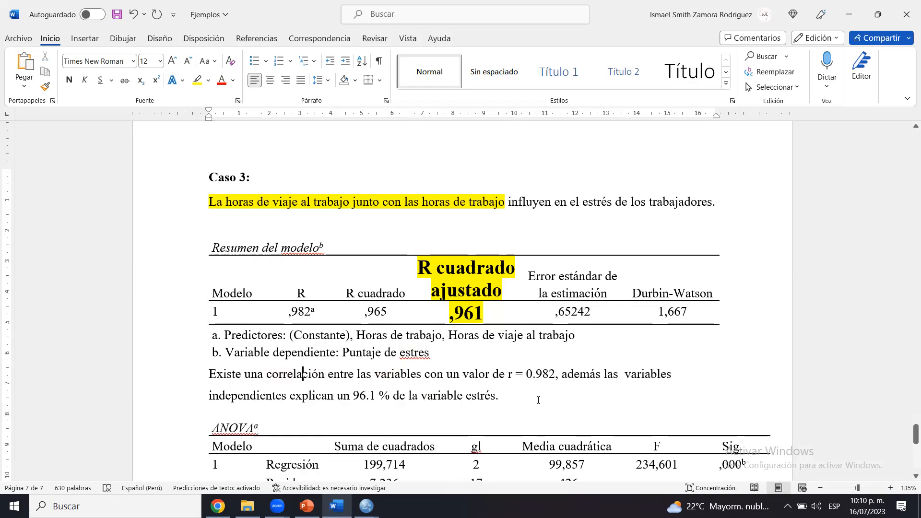
click(538, 400)
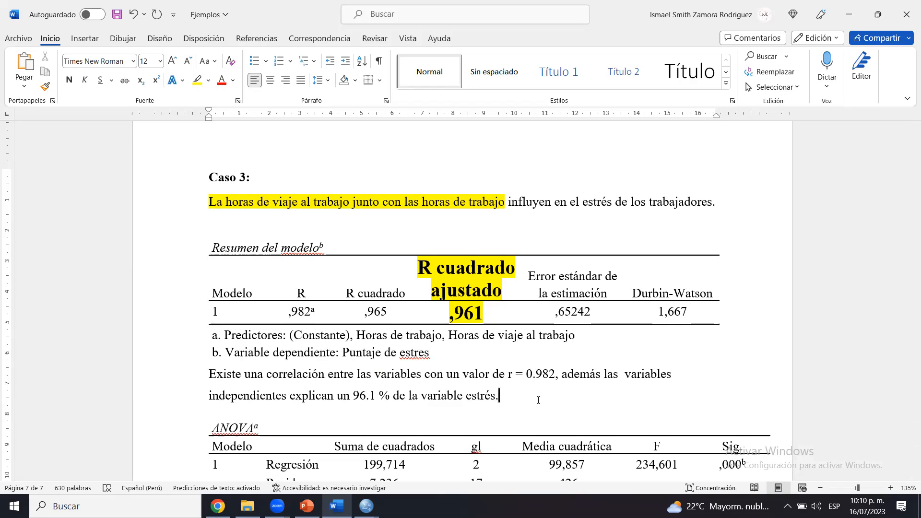
key(Return)
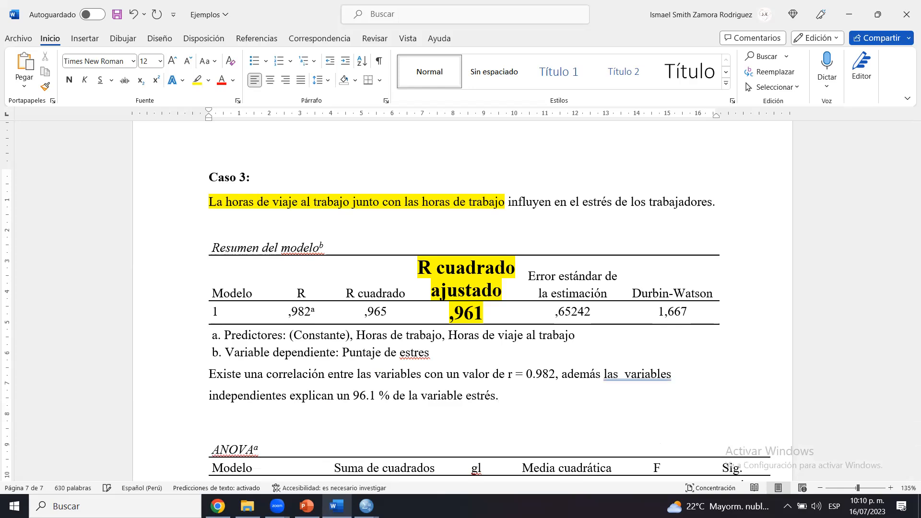
On the empty line below the Resumen del modelo interpretation, write "La variabilidad del estrés se encuentra afectada en un 96.1% por las horas".
text(La va)
key(BackSpace)
text(variabilidad del estrés es)
key(BackSpace)
key(BackSpace)
text(se encuent)
key(BackSpace)
key(BackSpace)
key(BackSpace)
text(entra afectada en un 96.1% po)
key(BackSpace)
text(por las horas )
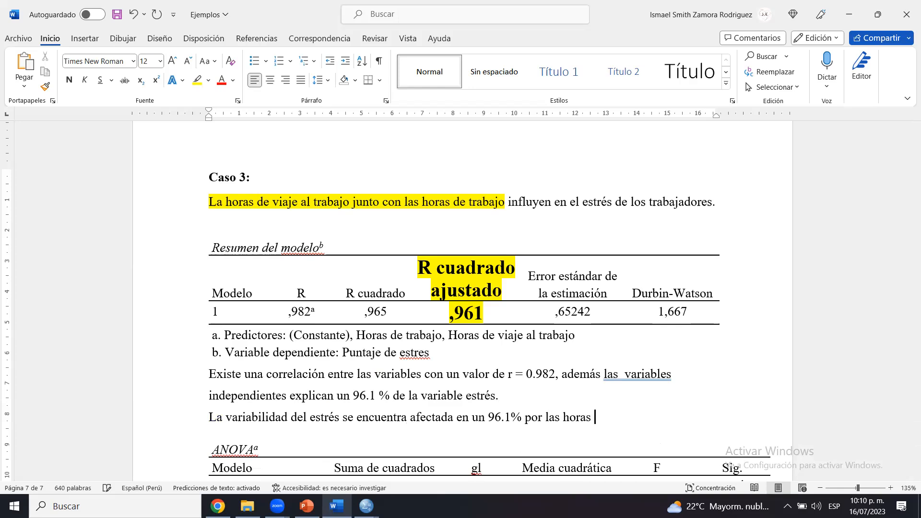
Complete the sentence with "de trabajo y las horas de viaje al trabajo." and save the document.
text(de trabajo y la sho)
key(BackSpace)
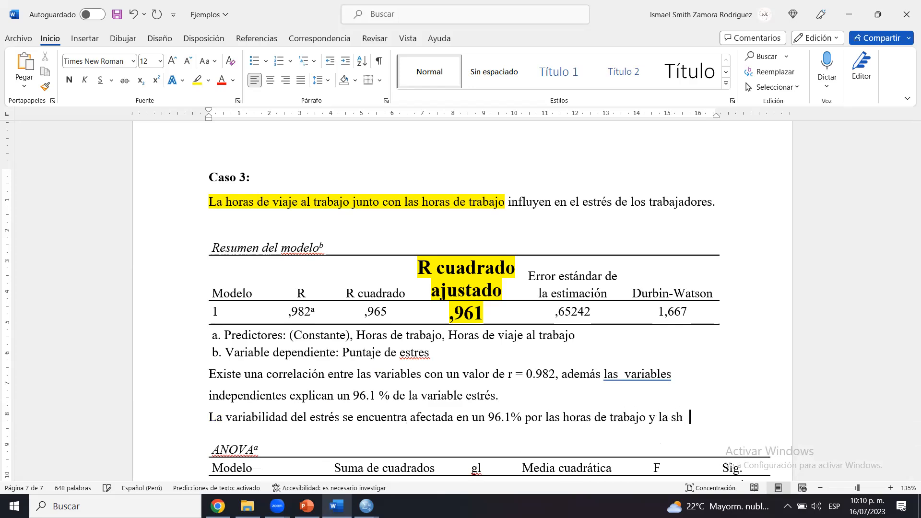
text(s horas de viaje al tr)
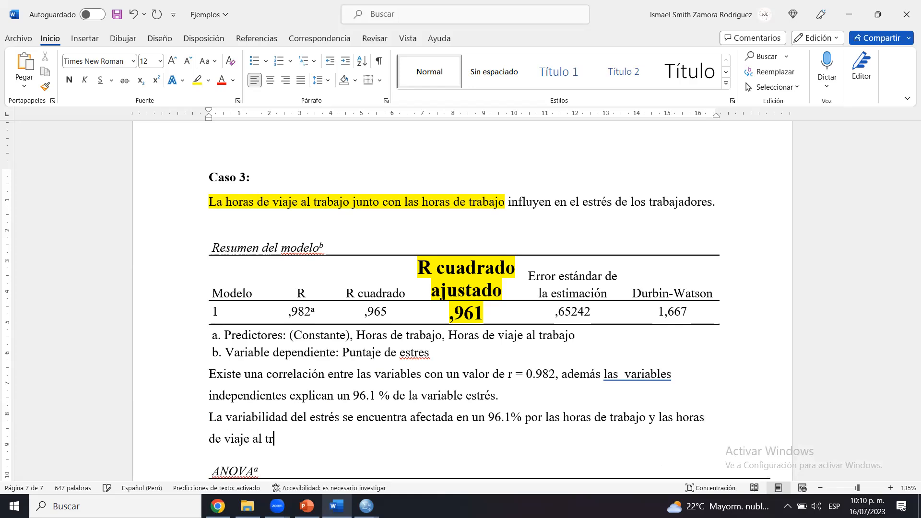
text(abajo.)
drag(502, 395, 596, 407)
key(Left)
key(ctrl+s)
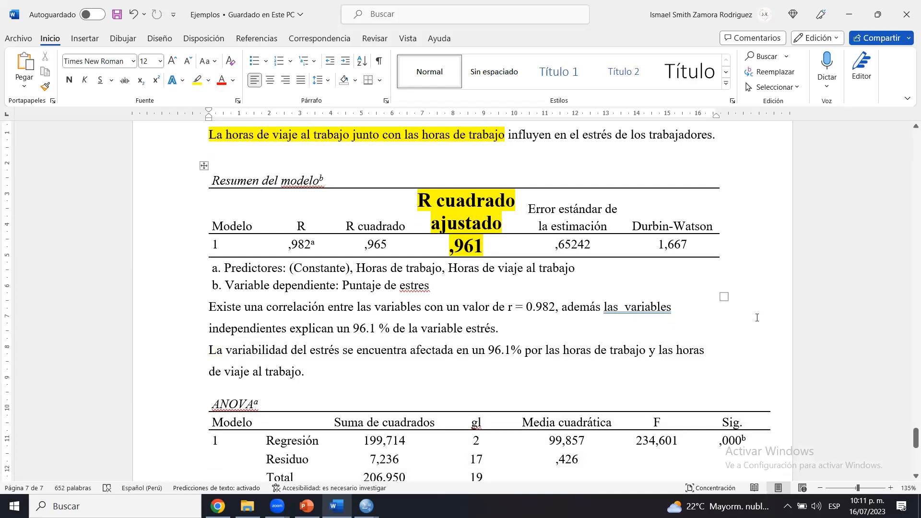
Under the ANOVA table, write "En viat que el valor p es 0.000 la influencia que se da entre las variables es significativa." and save the document.
mouse_move(912, 437)
mouse_down()
mouse_move(911, 446)
mouse_move(911, 435)
mouse_up()
click(295, 350)
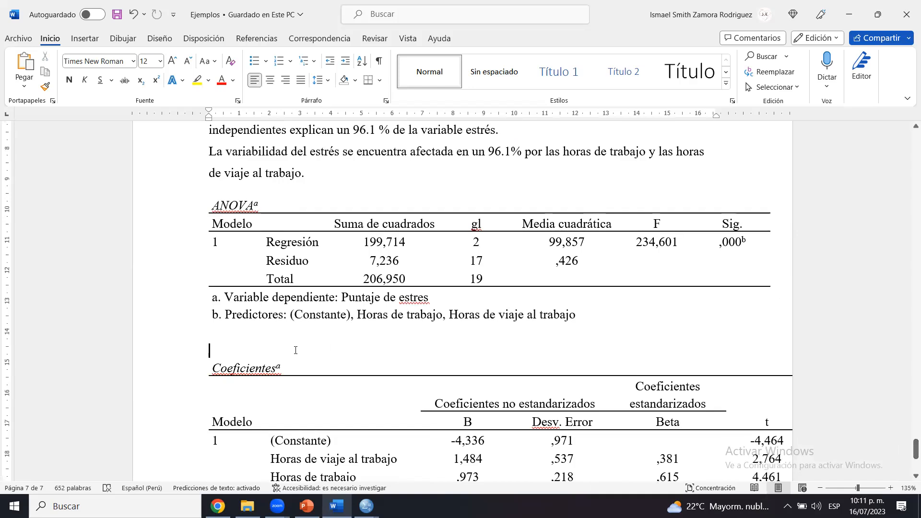
text(E)
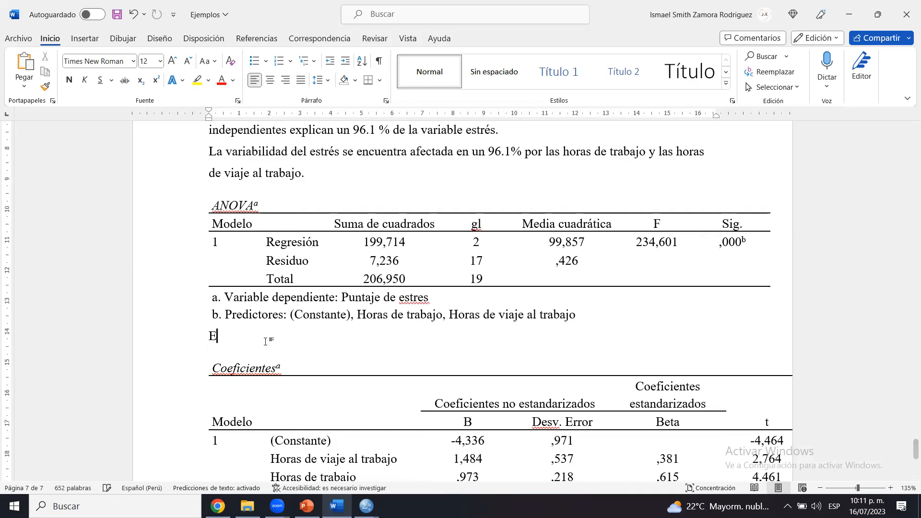
text(n viat q)
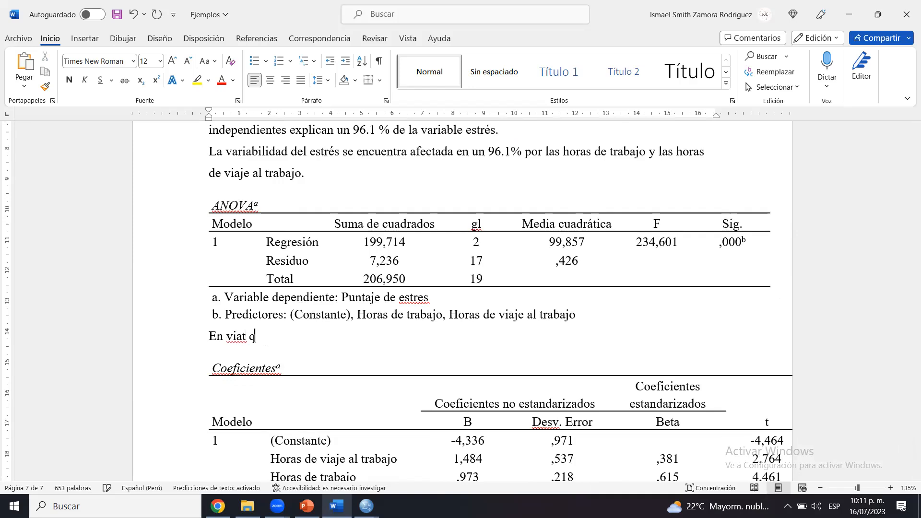
text(ue el valor p 0000)
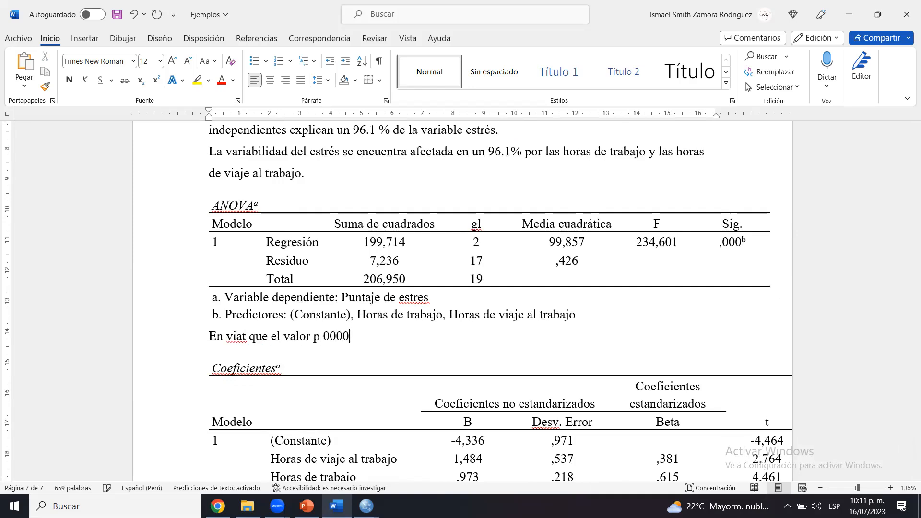
key(BackSpace)
key(BackSpace)
key(BackSpace)
key(BackSpace)
text(es 0.0)
key(BackSpace)
text(.000 la influencia que se da en entre las variables es significativa.)
key(ctrl+s)
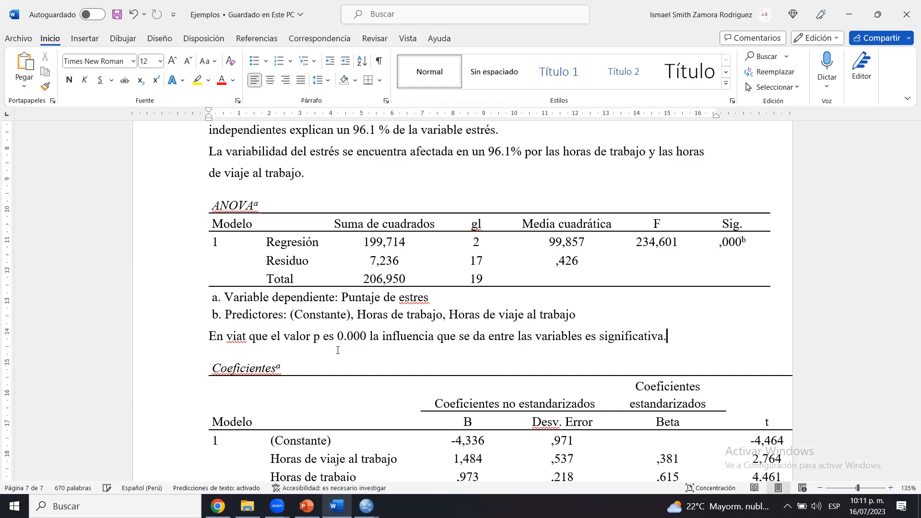
Autofit the Coeficientes table to the window width so all its columns fit on the page.
mouse_move(913, 447)
mouse_down()
mouse_move(912, 426)
mouse_move(912, 460)
mouse_up()
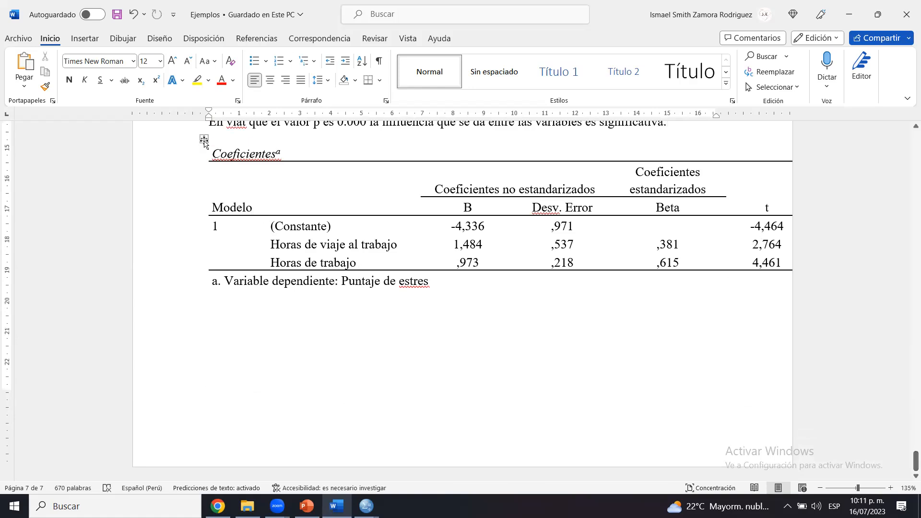
click(203, 139)
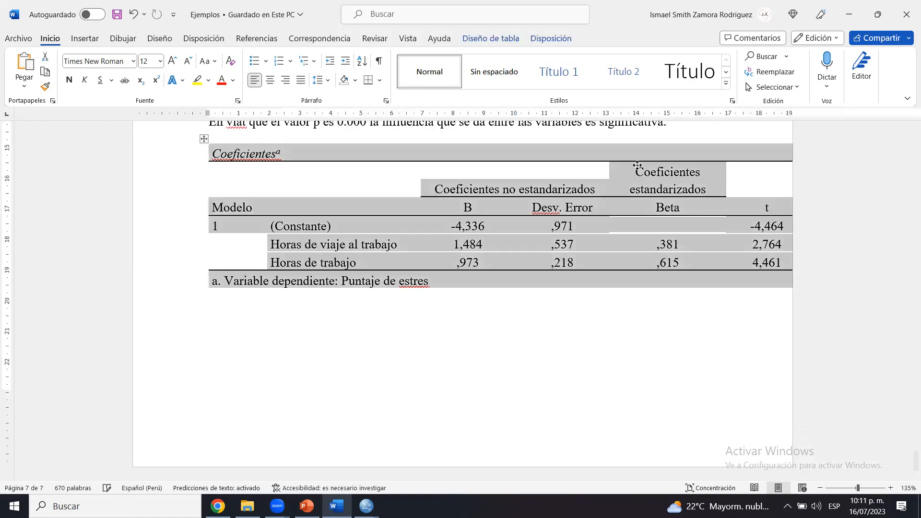
click(550, 38)
click(456, 67)
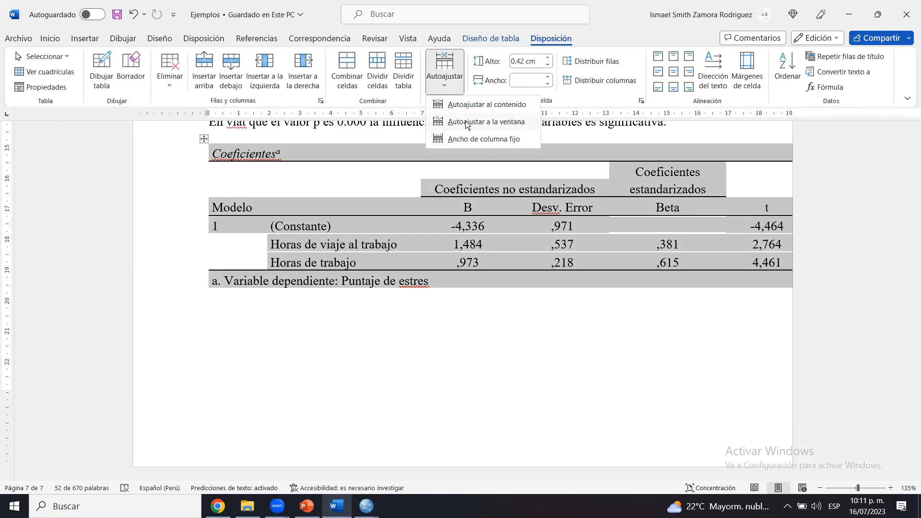
click(467, 123)
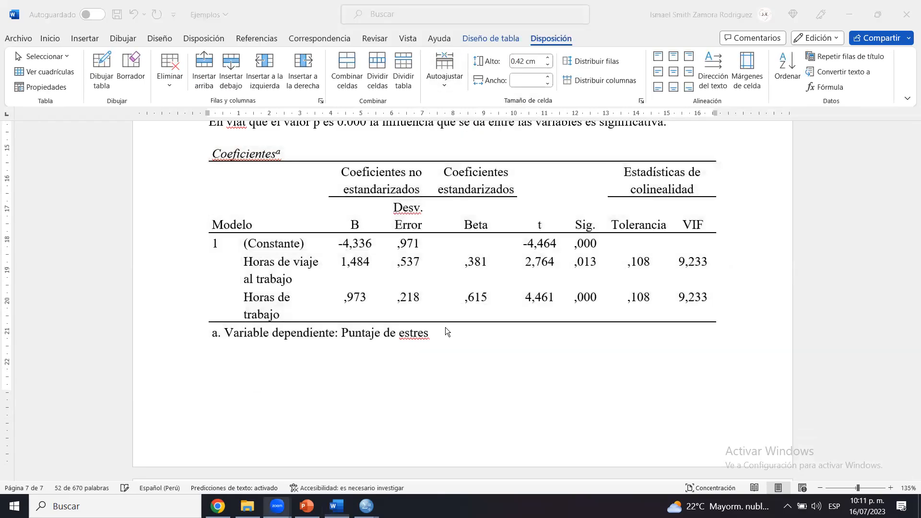
Below the Coeficientes table, write "La variable horas de viaje al trabajo es buena predictora para la variable estrés, debido a que su valor 0.013".
click(396, 380)
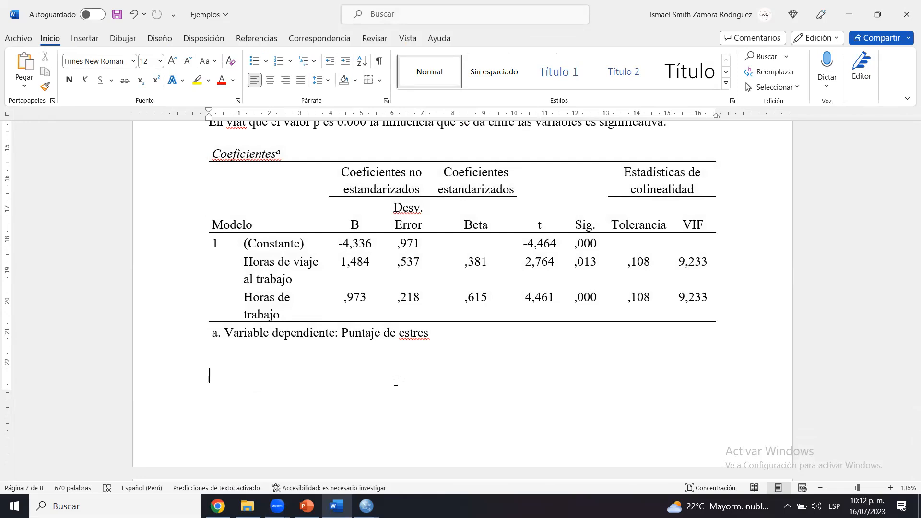
text(La variable horas de viaje ara)
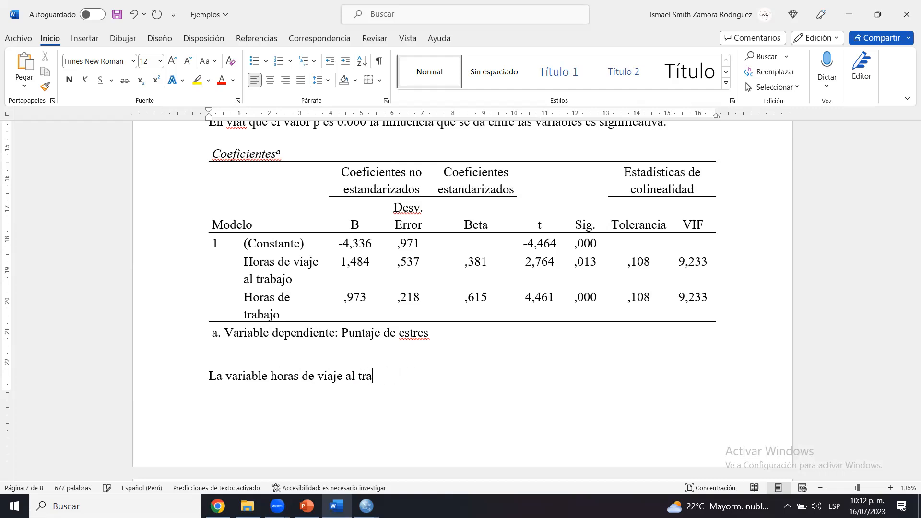
text(bajo es buena predic)
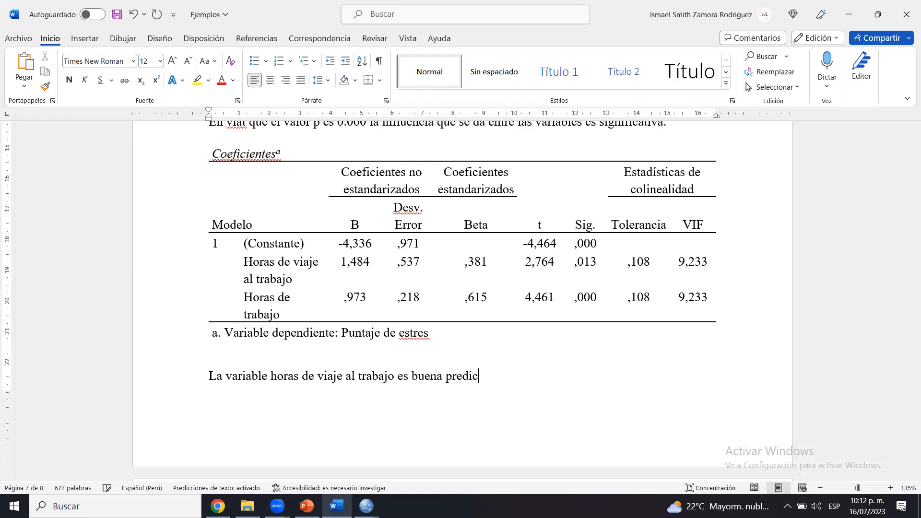
text(tora para la variable)
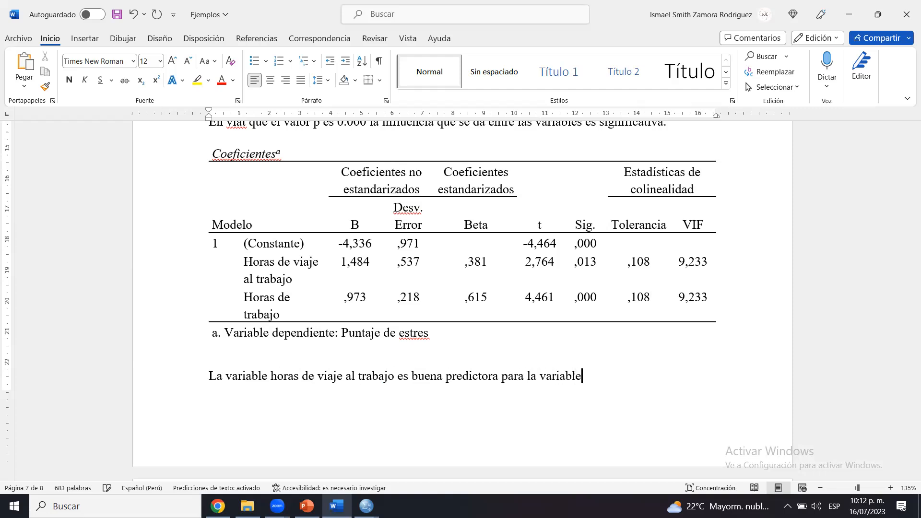
text( estres, debido a que su valo)
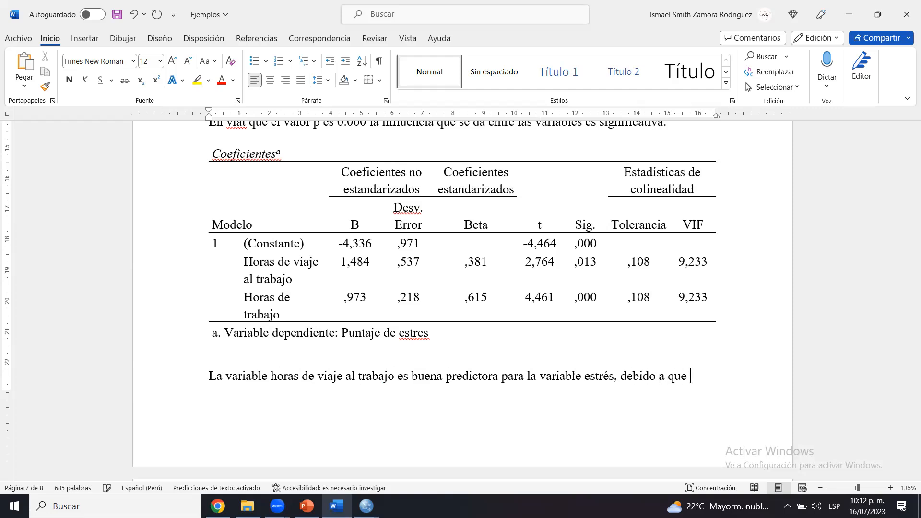
text(r )
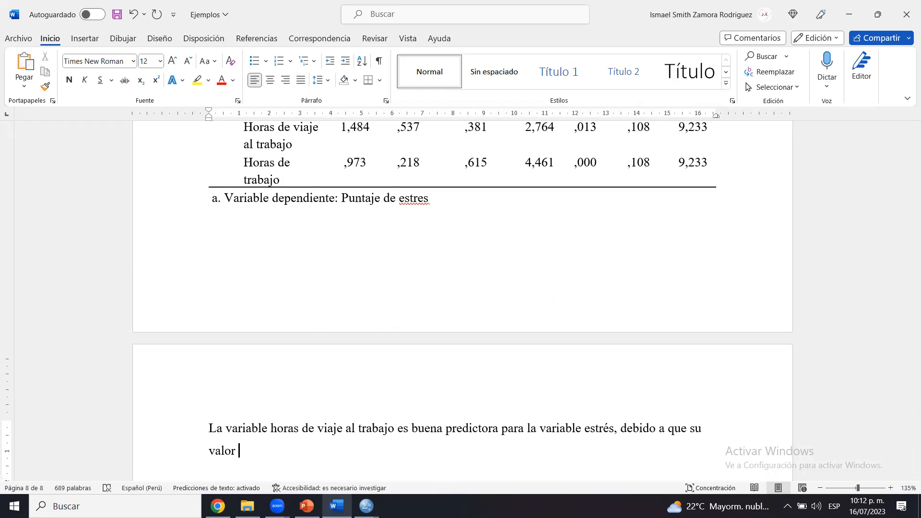
text(0.013)
Insert a page break before the Coeficientes table and delete the empty line above the table on the new page.
drag(436, 349, 508, 52)
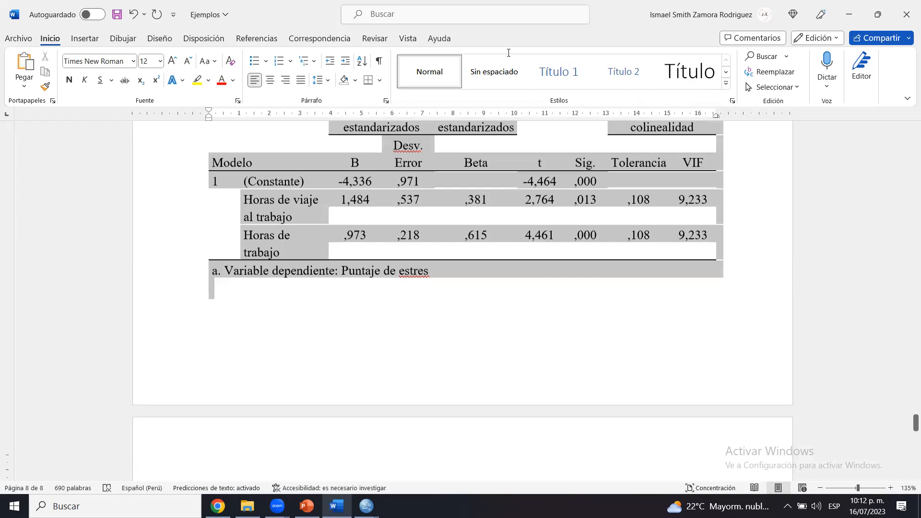
drag(405, 335, 329, 164)
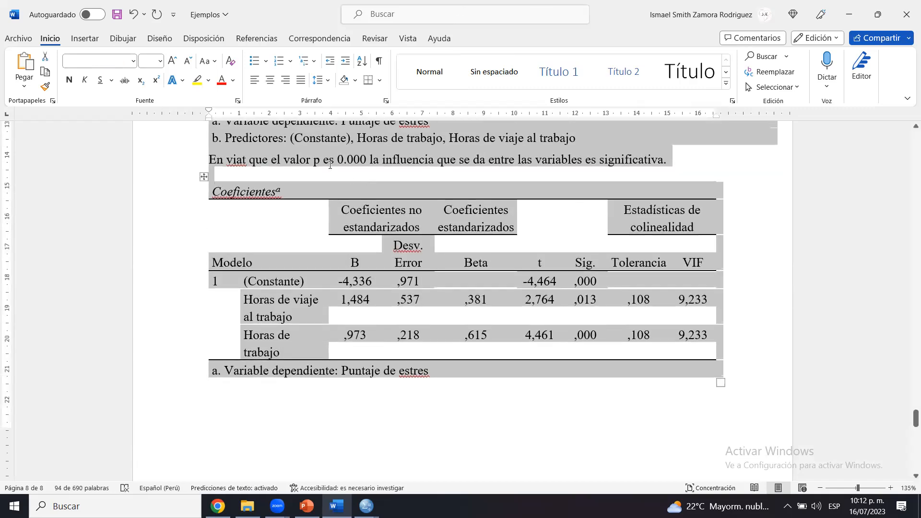
click(329, 164)
key(ctrl+Return)
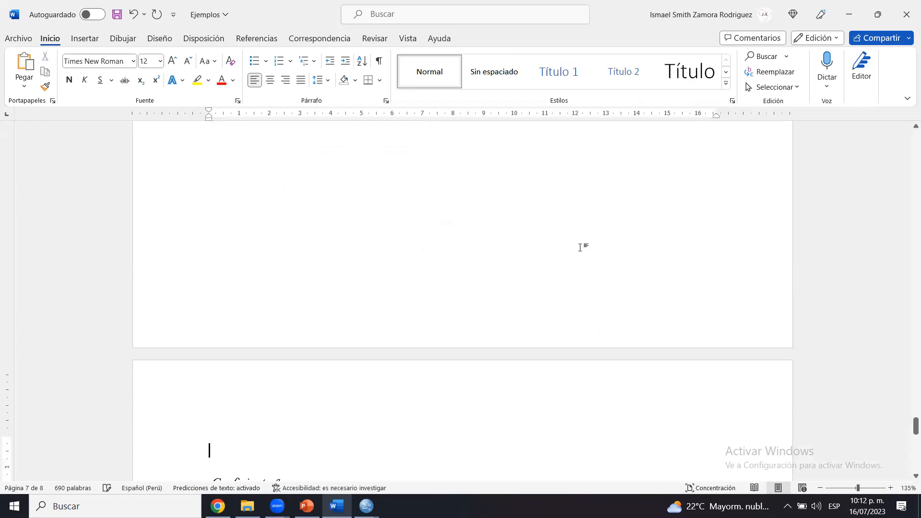
key(shift+Down)
key(shift+Down)
key(shift+Down)
key(shift+Down)
key(shift+Down)
key(shift+Down)
key(shift+Down)
key(shift+Down)
key(shift+Down)
key(shift+Down)
key(shift+Down)
key(shift+Down)
key(shift+Down)
key(shift+Down)
click(444, 163)
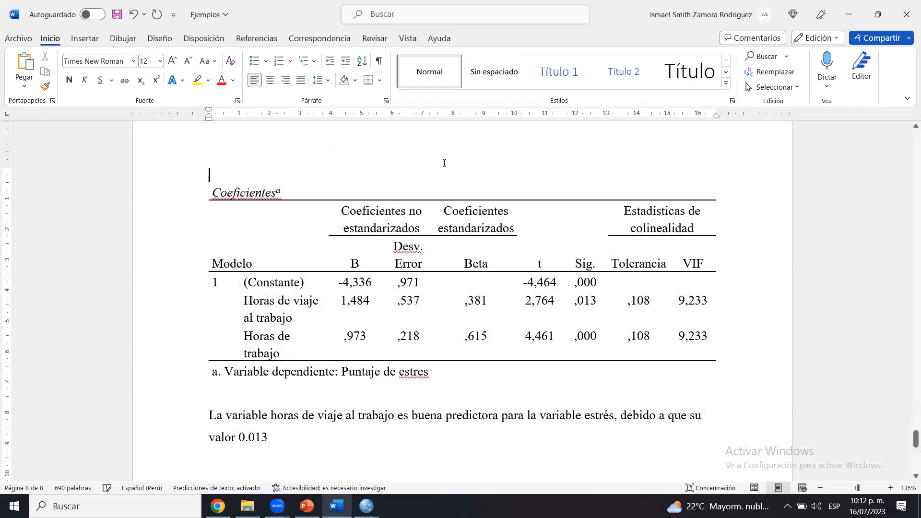
key(Delete)
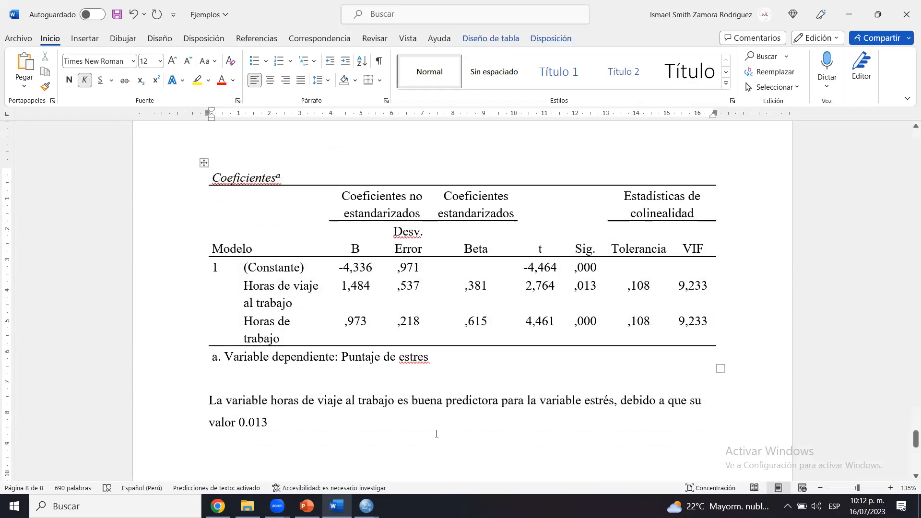
Continue the Coeficientes interpretation with "y aporta un 38.1" and enlarge the Beta value of Horas de viaje al trabajo.
click(436, 431)
text(y)
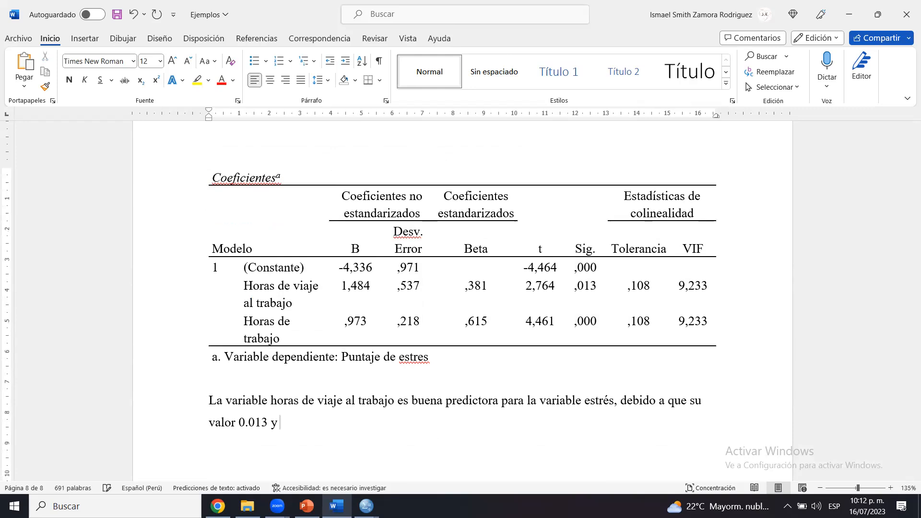
text( aporta un)
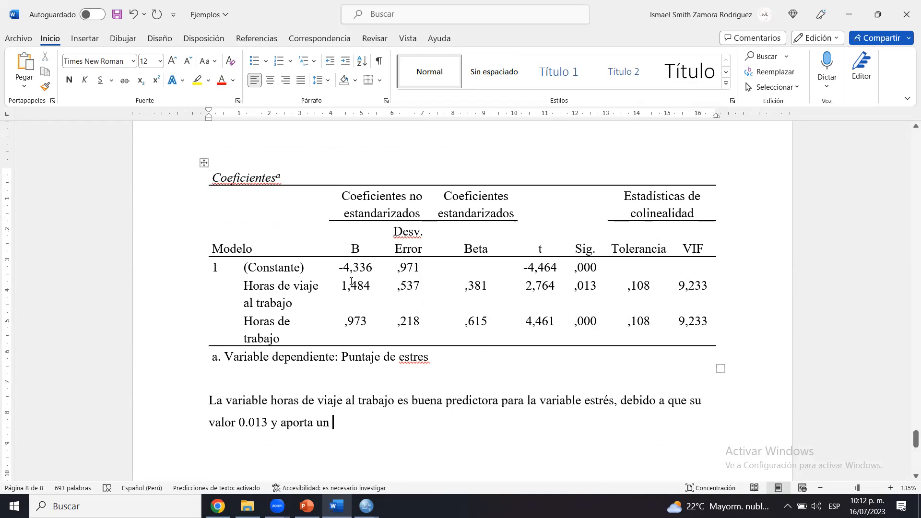
double_click(465, 285)
click(594, 251)
click(594, 251)
click(594, 251)
click(373, 420)
text(38.1)
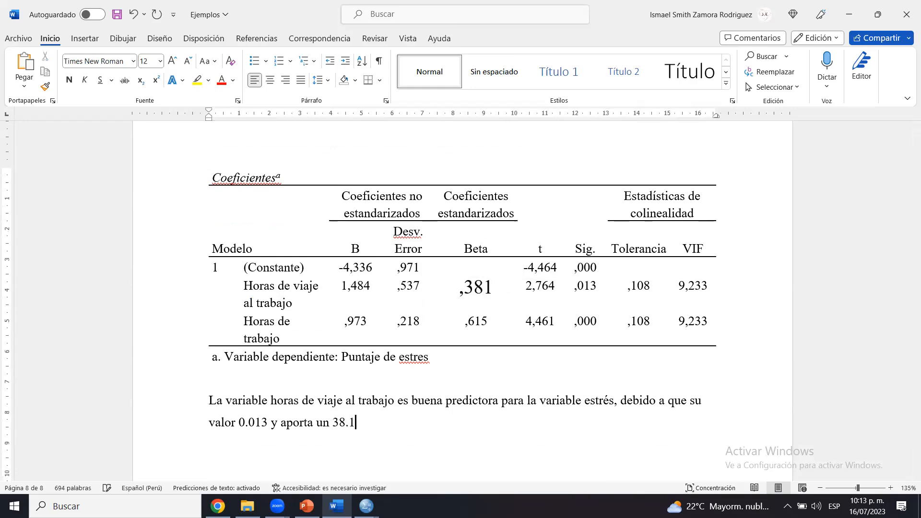
Continue the interpretation with " %. Adicionalmente la variable horas de trabajo".
text( %. Adicionalmente la variale)
key(BackSpace)
key(BackSpace)
key(BackSpace)
text(ble horas de trabajo )
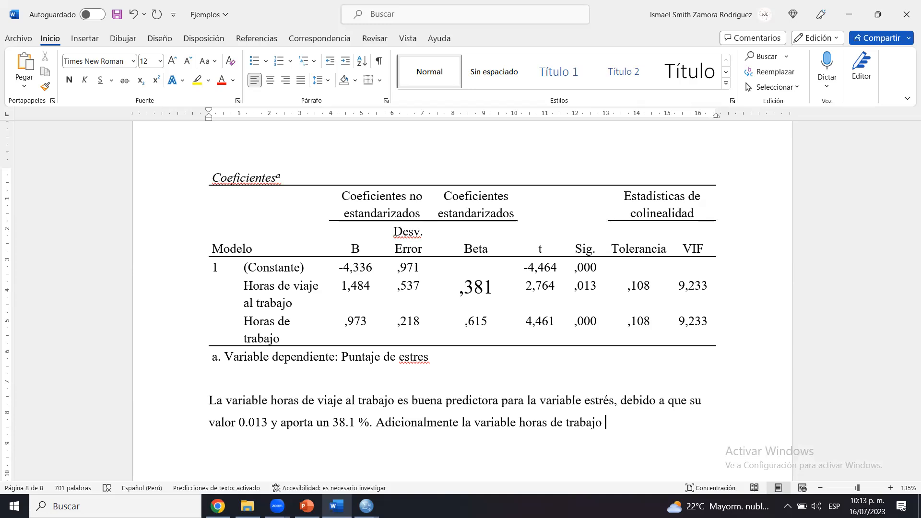
Finish the sentence with "también es buena predictora porque su valor p es 0.000 y aporta 61.5 %." and save the document.
text(también es buena predictor)
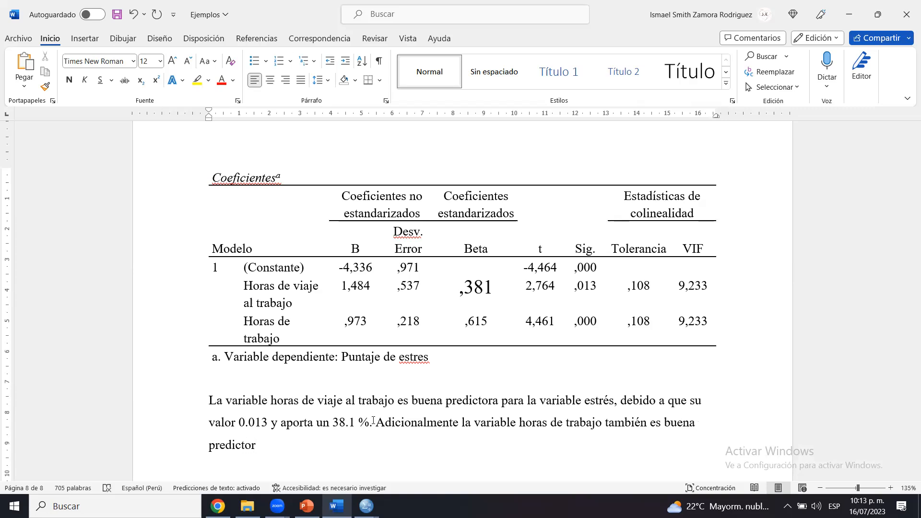
text(a porque su valor p es 0.00)
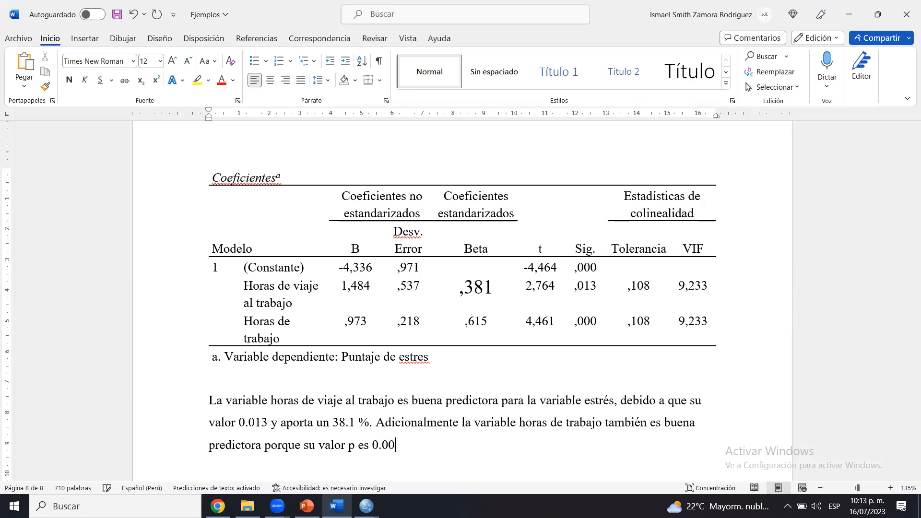
text(0 y aporta 61.5 %)
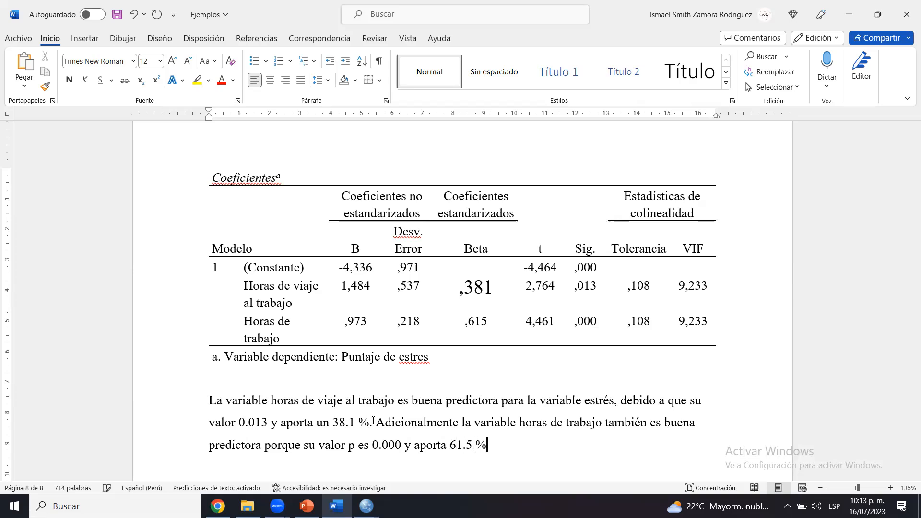
text(.)
key(ctrl+s)
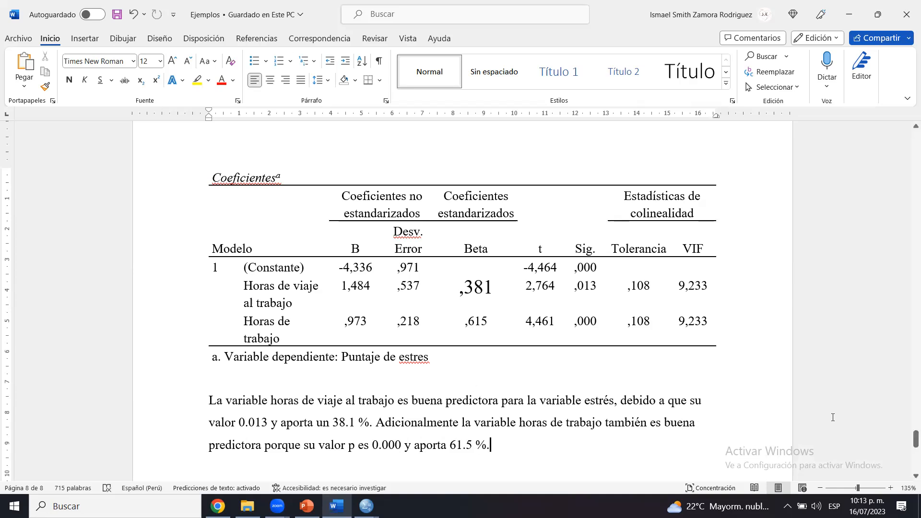
Correct "estres" to "estrés" in the note under the Coeficientes table using the spelling suggestion.
scroll(911, 436, down, 2)
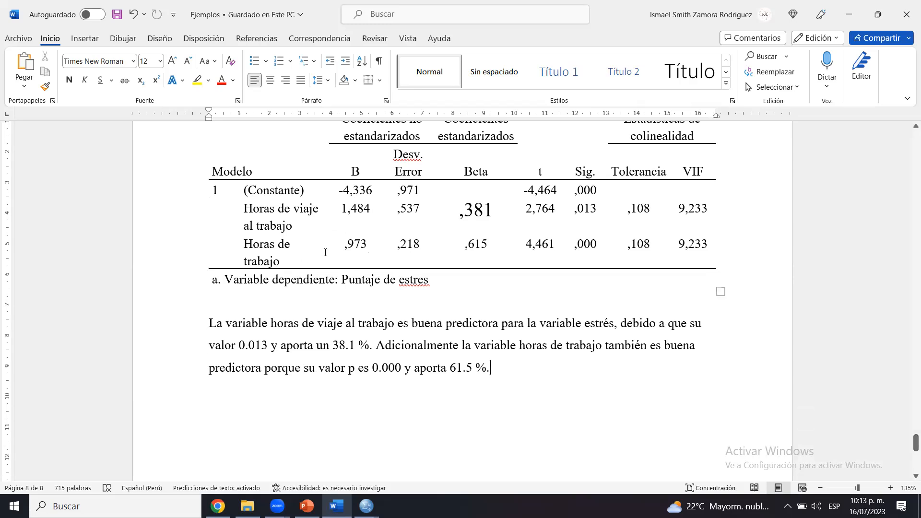
right_click(417, 280)
click(456, 304)
Start a new paragraph below the Coeficientes interpretation with "Por cada unidad de viaje al trabajo".
key(Return)
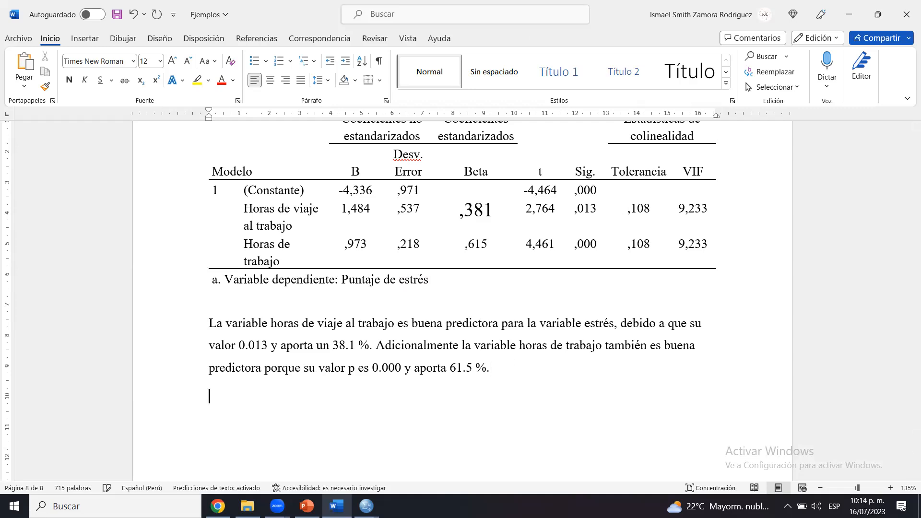
text(Por ada)
key(BackSpace)
key(BackSpace)
key(BackSpace)
text(cada unidad de viaj)
key(BackSpace)
text(je al traba)
key(BackSpace)
text(ajo)
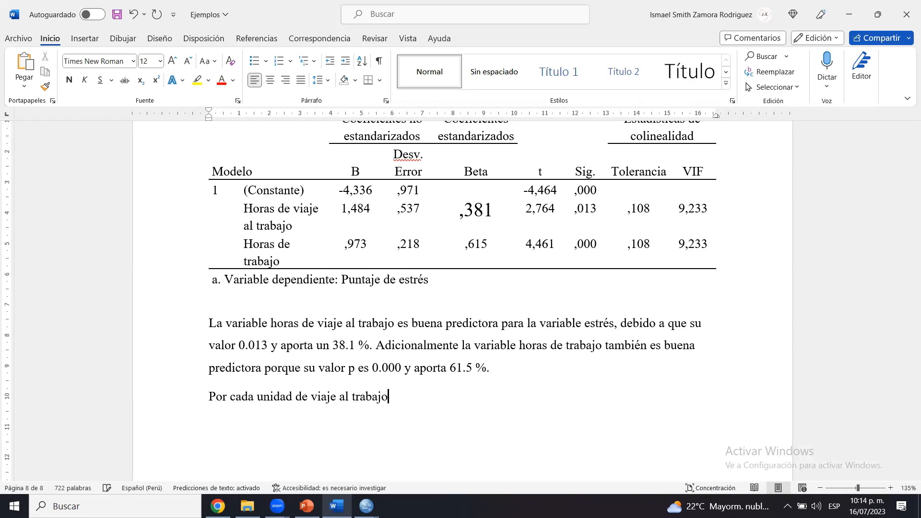
Replace "unidad" with "hora", finish the sentence with "el estrés va aumentar 1.484 puntos." and save the document.
double_click(279, 393)
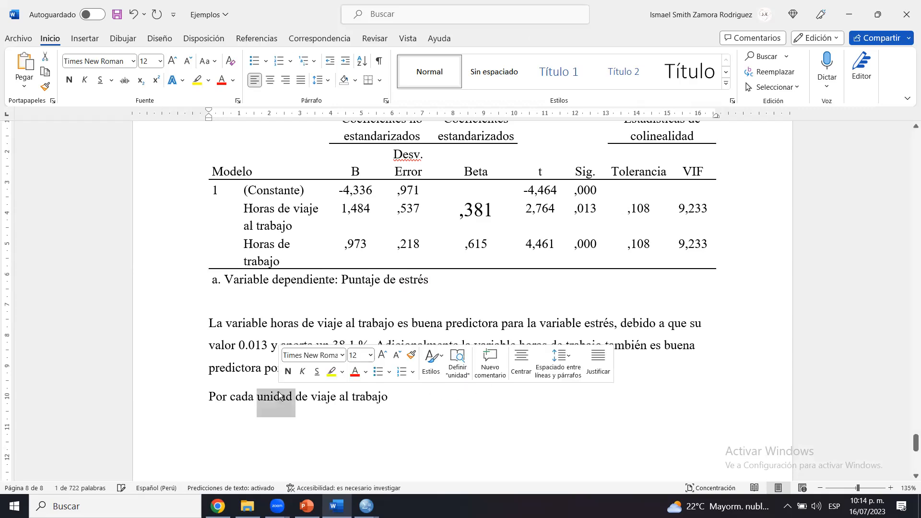
text(hora)
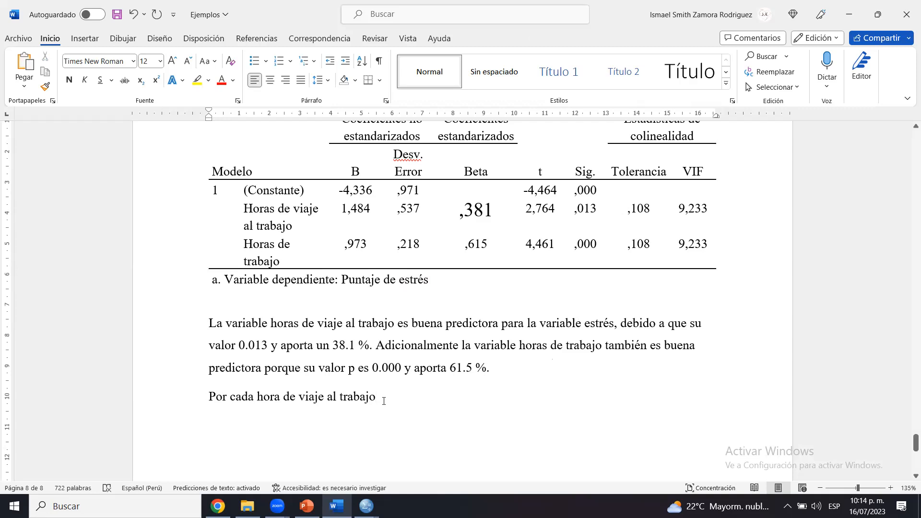
text( de viaje al trabajo el estrés va )
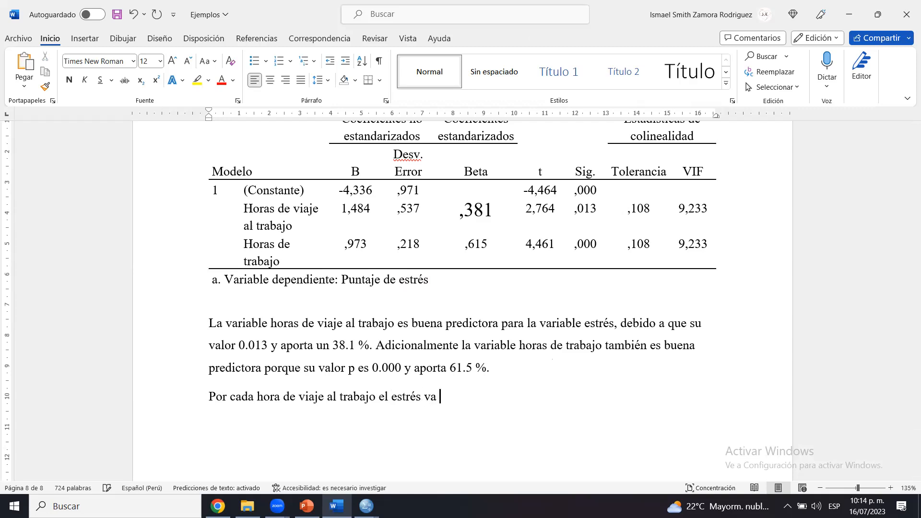
text(aumentar 1.484 puntos.)
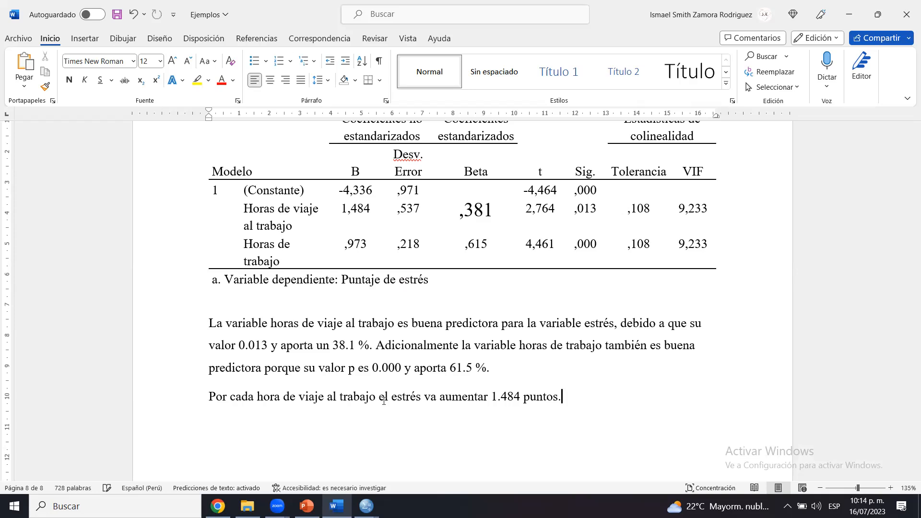
key(ctrl+s)
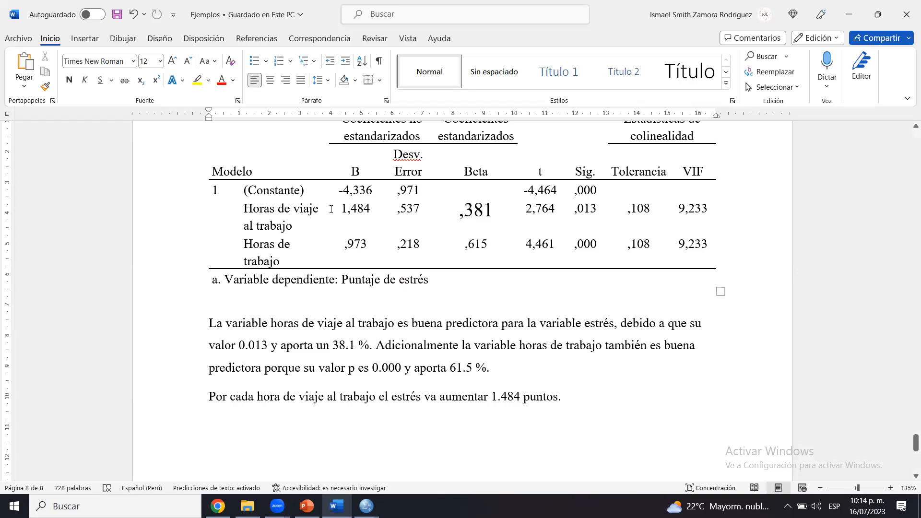
Continue the paragraph after "1.484 puntos." with "Además por cada hora de trabajo".
drag(341, 210, 373, 210)
click(373, 209)
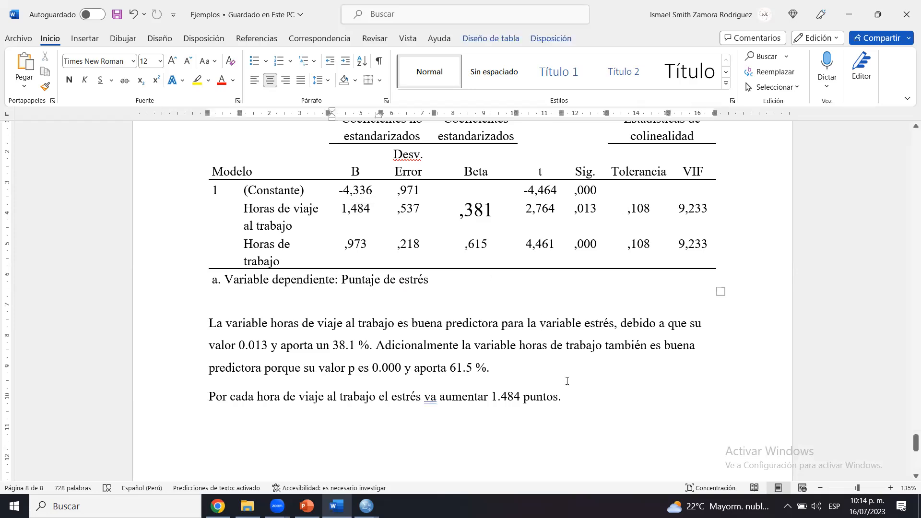
click(566, 395)
text(Ademp)
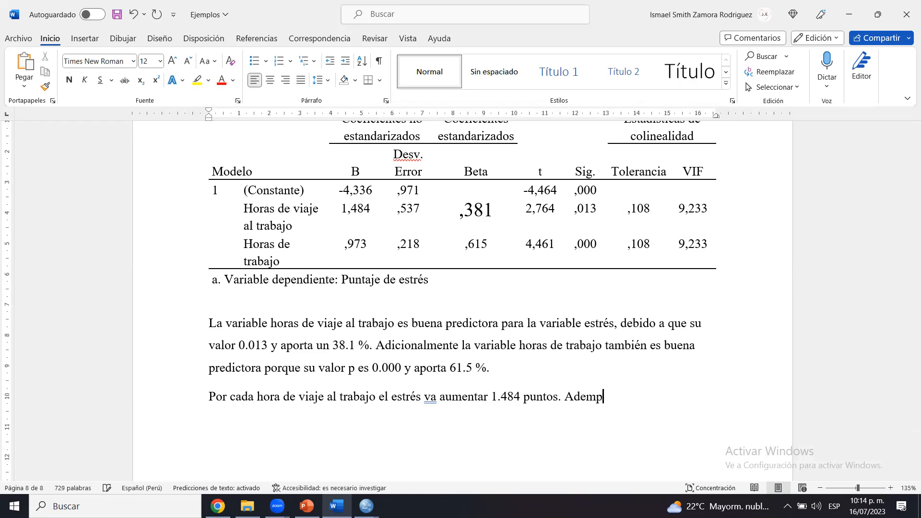
key(BackSpace)
text(ás por )
text(cada)
text( hora de trabaj)
text(o )
Finish the second sentence with "el estrés va aumentar 0.973 puntos." and save the document.
text(el esr)
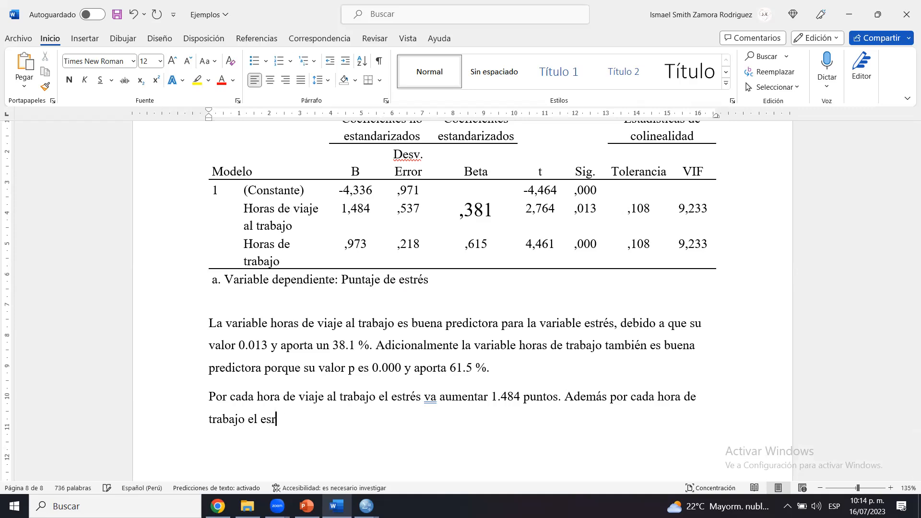
key(BackSpace)
text(trés va aumentar 0.)
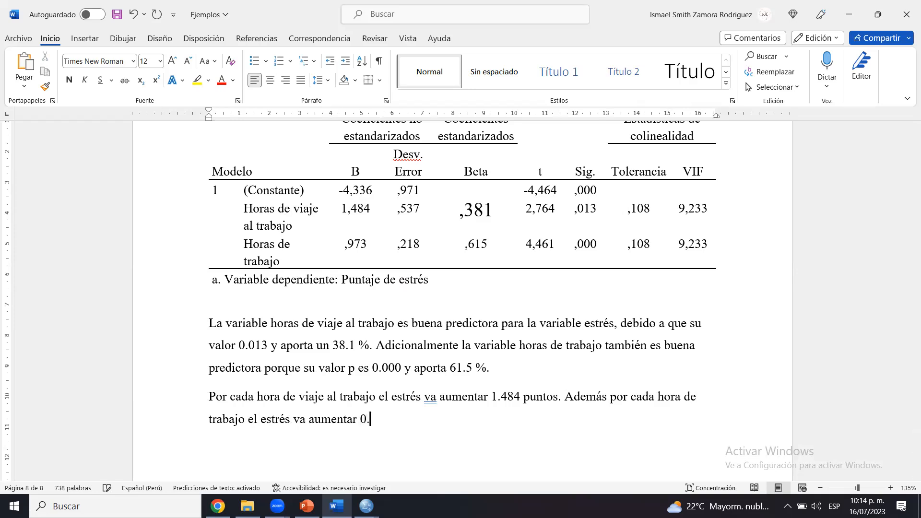
text(973 puntos.)
key(ctrl+s)
Change "va aumentar" to "aumenta" in both sentences of the last paragraph and save the document.
double_click(431, 397)
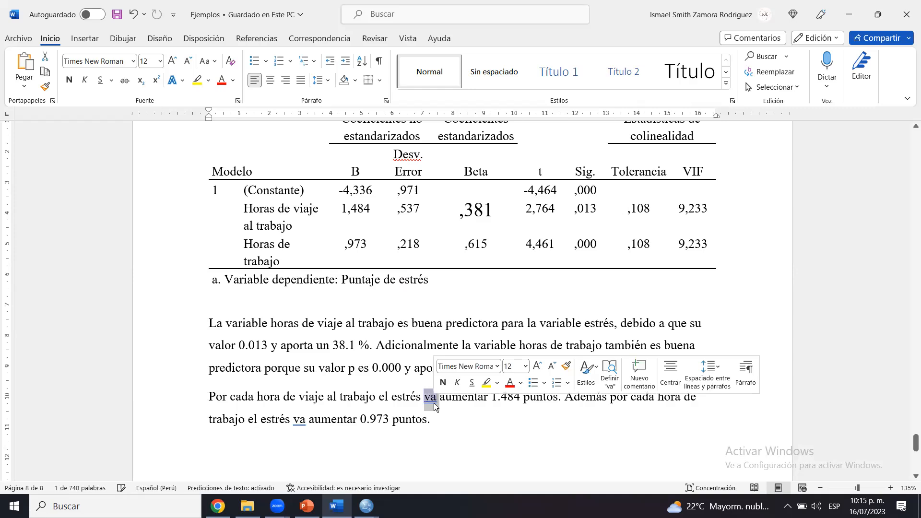
key(Delete)
click(476, 398)
key(BackSpace)
double_click(258, 422)
key(Delete)
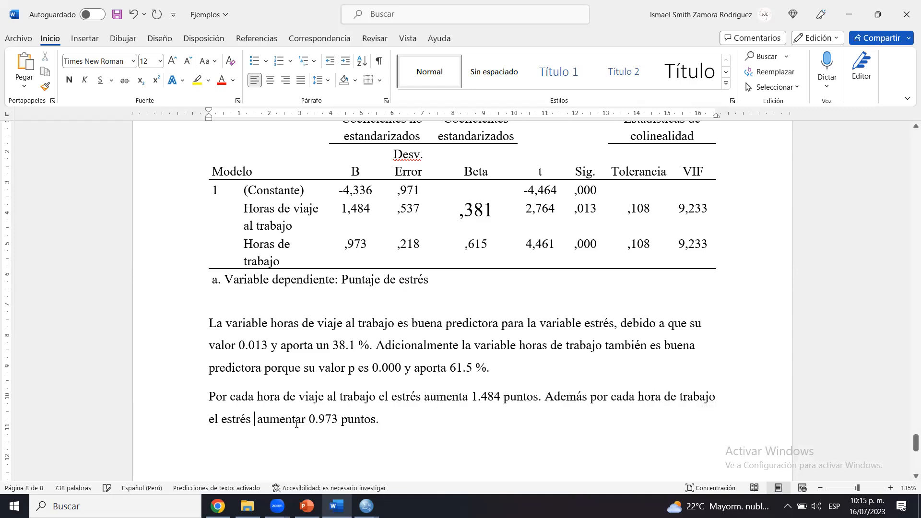
click(302, 419)
key(BackSpace)
key(ctrl+s)
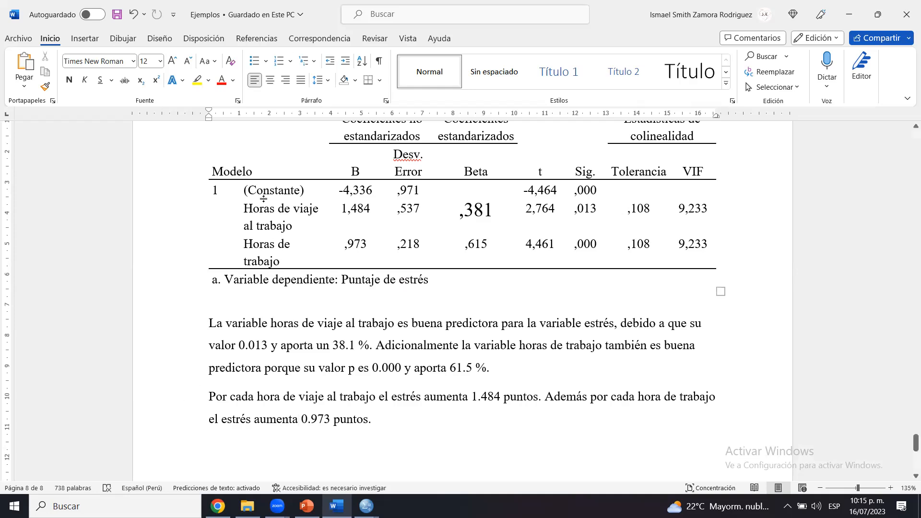
Examine the Horas de viaje al trabajo predictor in the Coeficientes table.
drag(245, 208, 316, 228)
click(316, 228)
triple_click(317, 229)
click(320, 230)
triple_click(254, 210)
key(Right)
triple_click(249, 209)
click(301, 223)
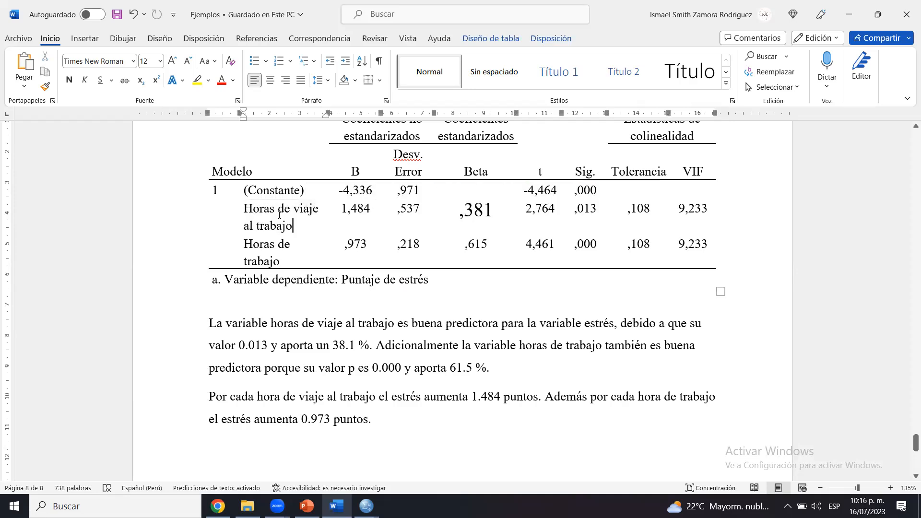
triple_click(250, 211)
click(305, 223)
drag(252, 213, 309, 225)
click(309, 226)
Begin the regression equation on the blank line under the Coeficientes table note with "Y = -4.336 +".
click(323, 304)
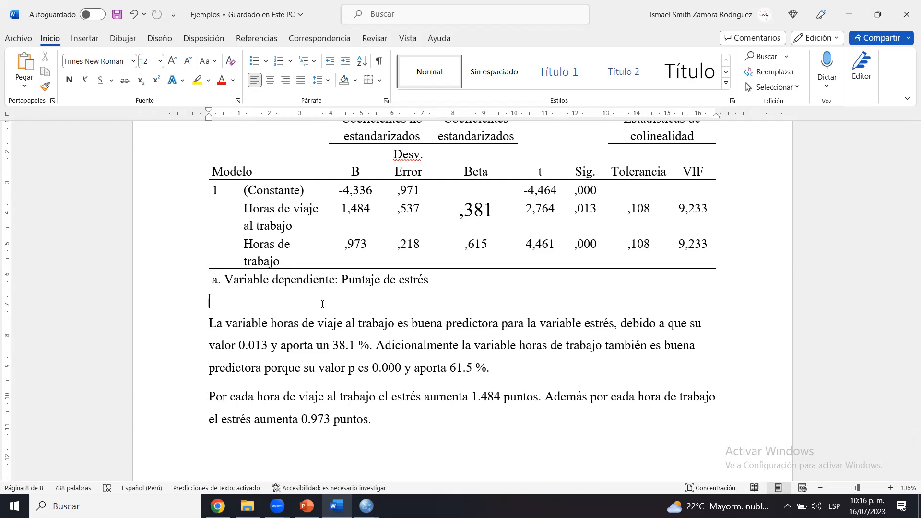
text(Y =)
key(alt+Tab)
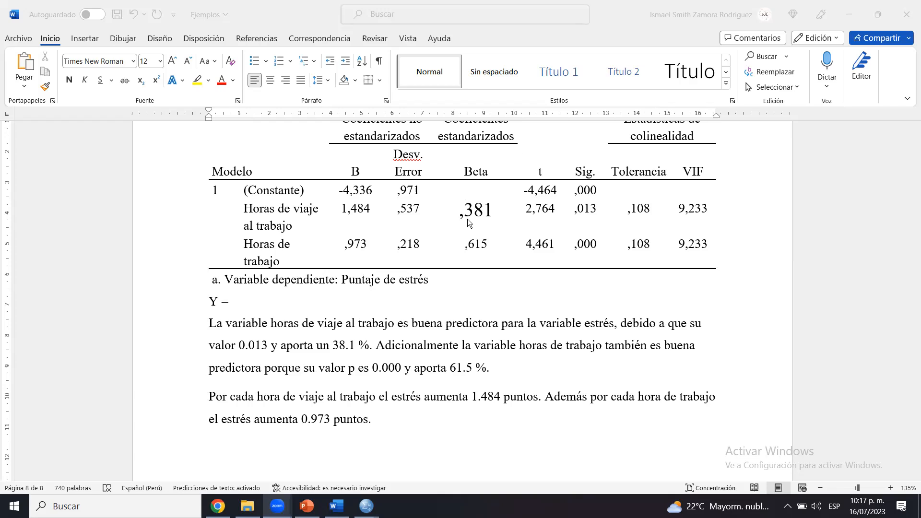
click(302, 300)
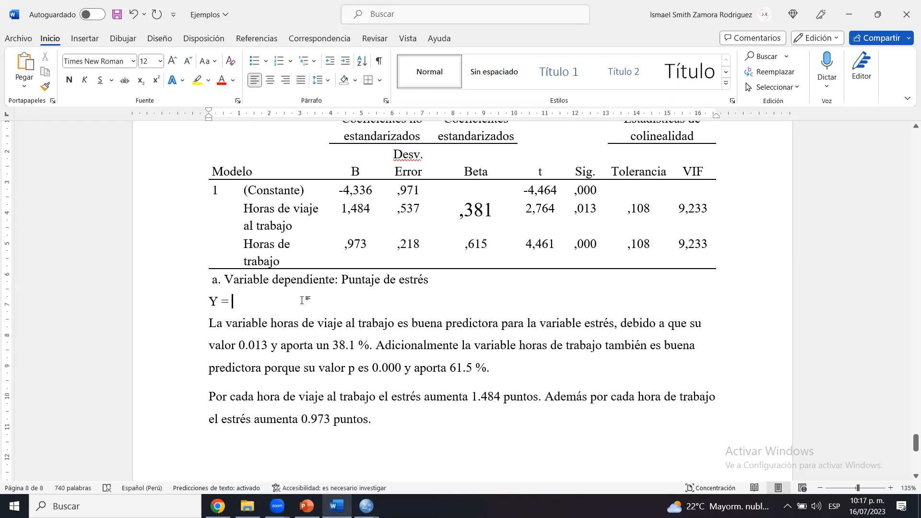
text(-4.336 +)
Highlight the B coefficients of Horas de viaje al trabajo and Horas de trabajo in yellow.
double_click(355, 209)
click(435, 184)
click(427, 198)
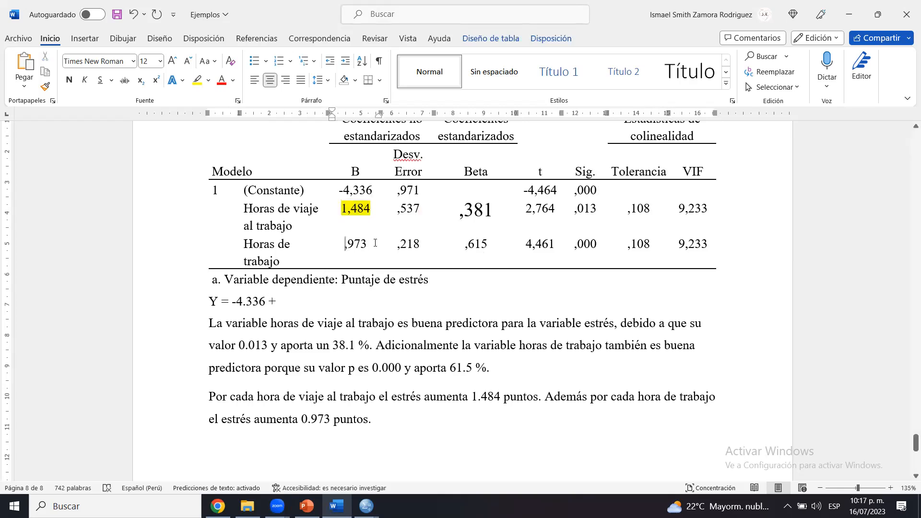
double_click(354, 244)
click(425, 222)
Complete the regression equation with "1.484*Horasdeviajealtrabajo + 0.973*Horasdetrabajo".
click(347, 308)
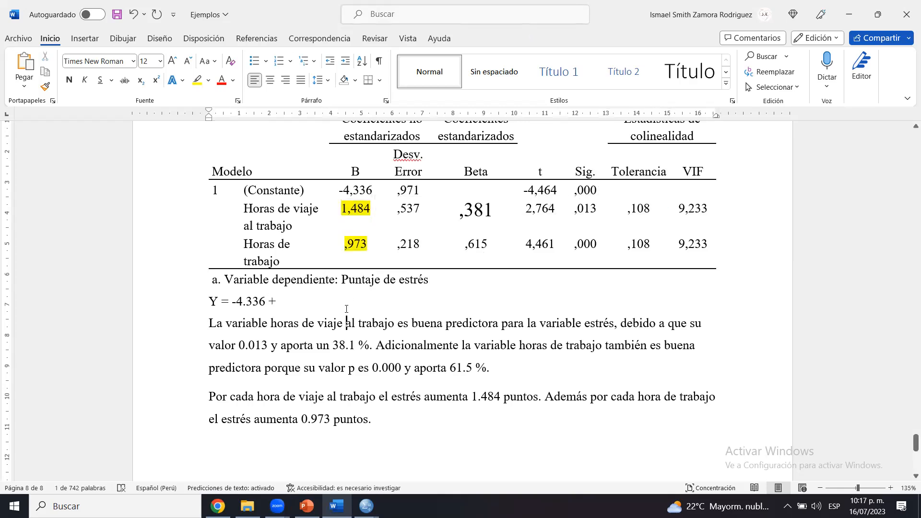
text(1.4)
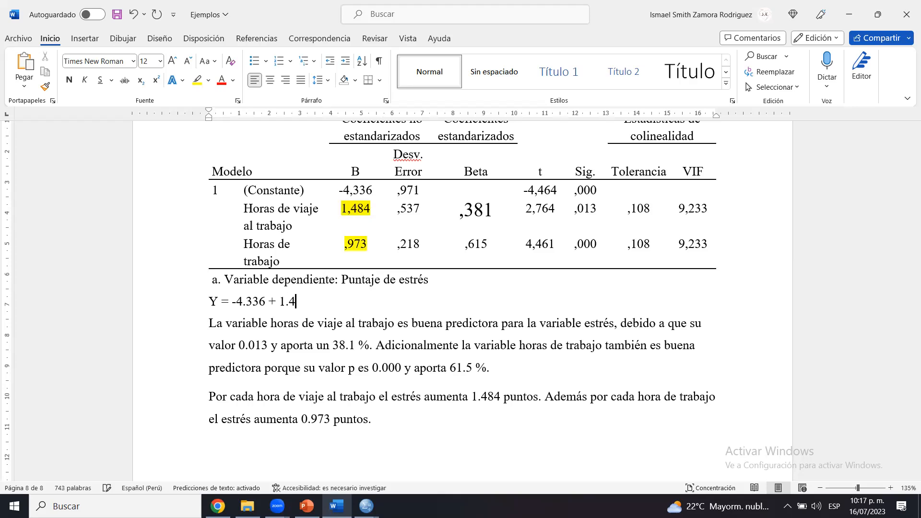
text(84*Horasdev)
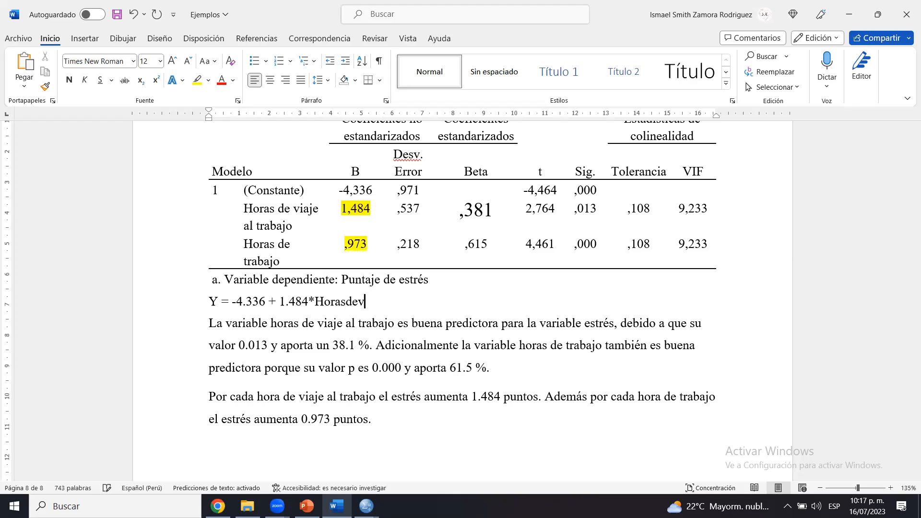
text(iajealtrabajo + 0.97)
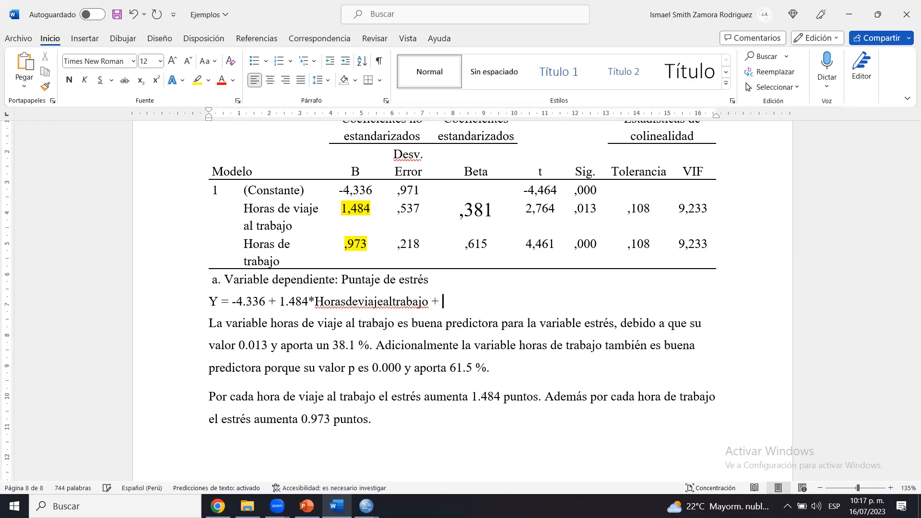
text(3*Horasdetrabajo)
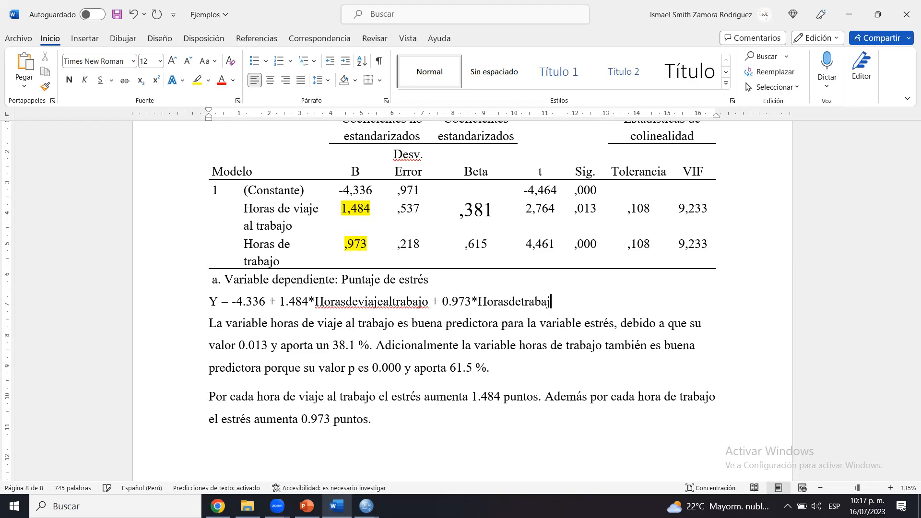
key(BackSpace)
text(O)
key(BackSpace)
text(o)
Copy the whole regression equation line and save the document.
drag(280, 304, 309, 299)
click(348, 303)
click(444, 297)
click(504, 301)
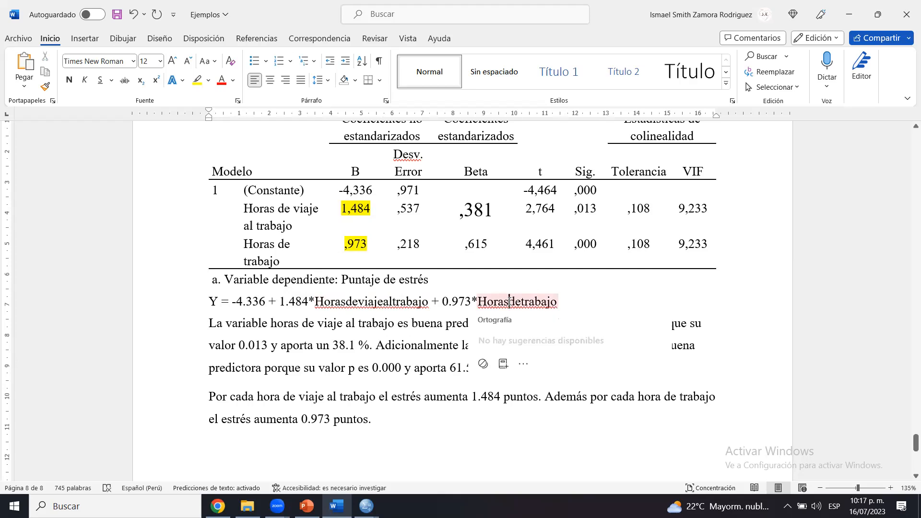
drag(566, 302, 213, 303)
key(ctrl+c)
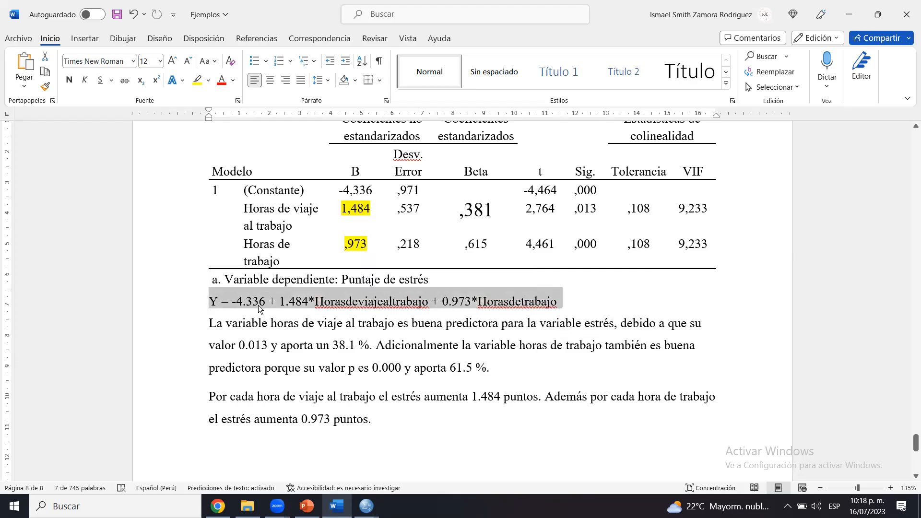
key(ctrl+s)
Switch to the Regresion_lineal_multiple.sav data in SPSS and start computing a variable with the target name REDICCION.
click(367, 506)
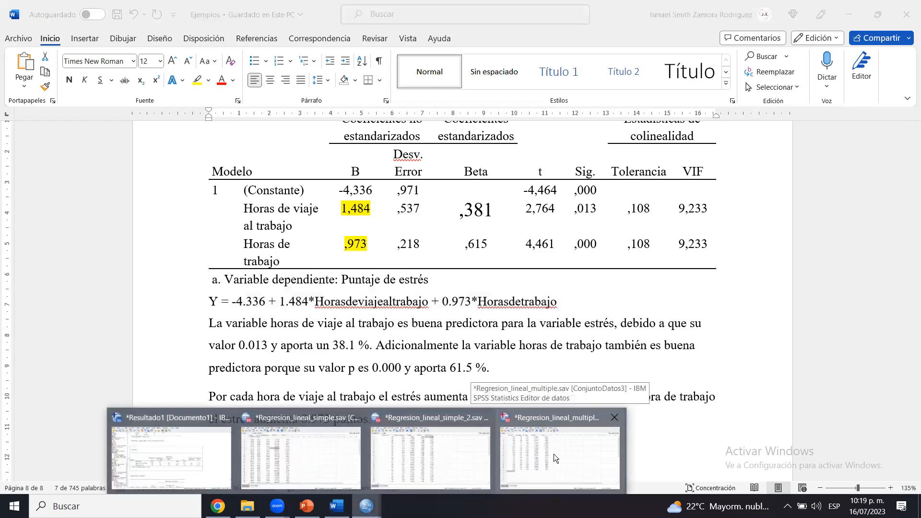
click(555, 442)
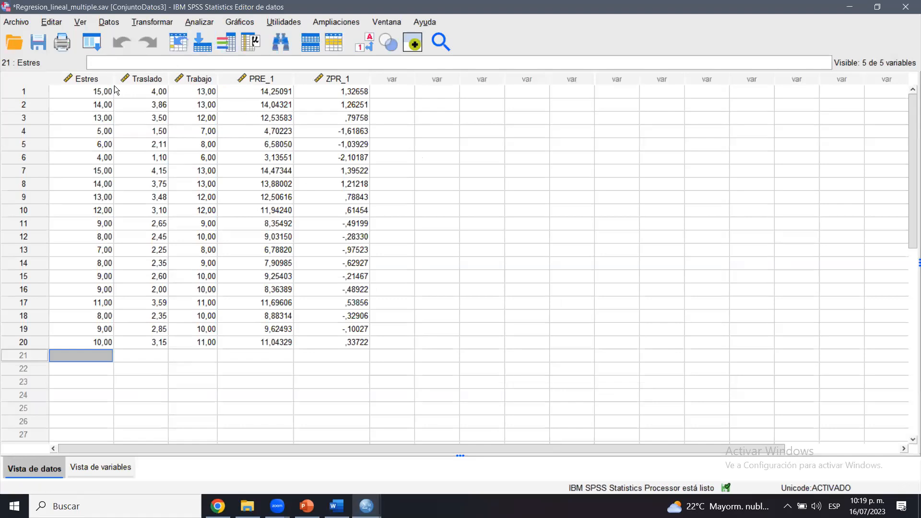
click(283, 81)
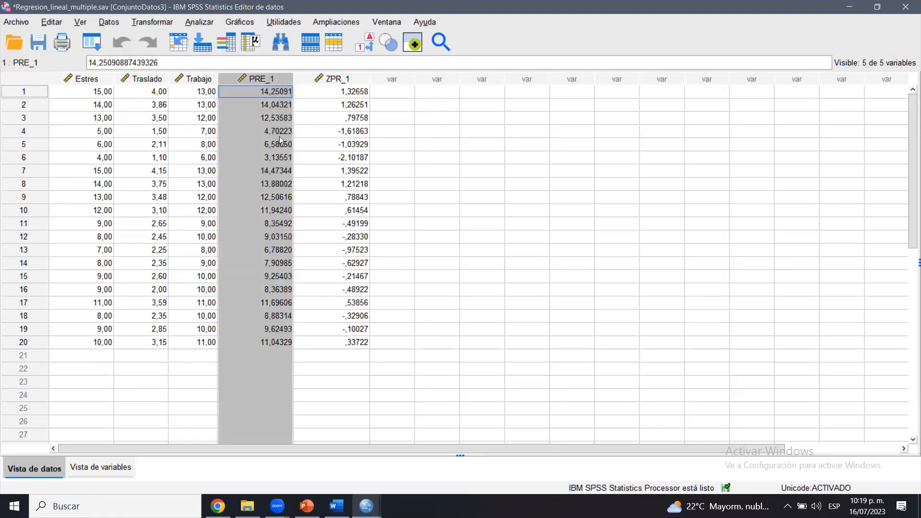
click(157, 21)
click(162, 42)
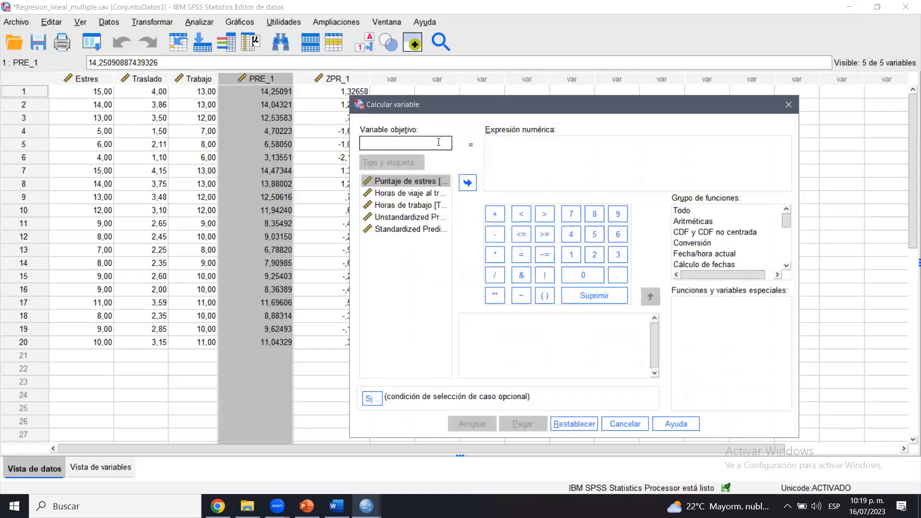
text(REDICCION)
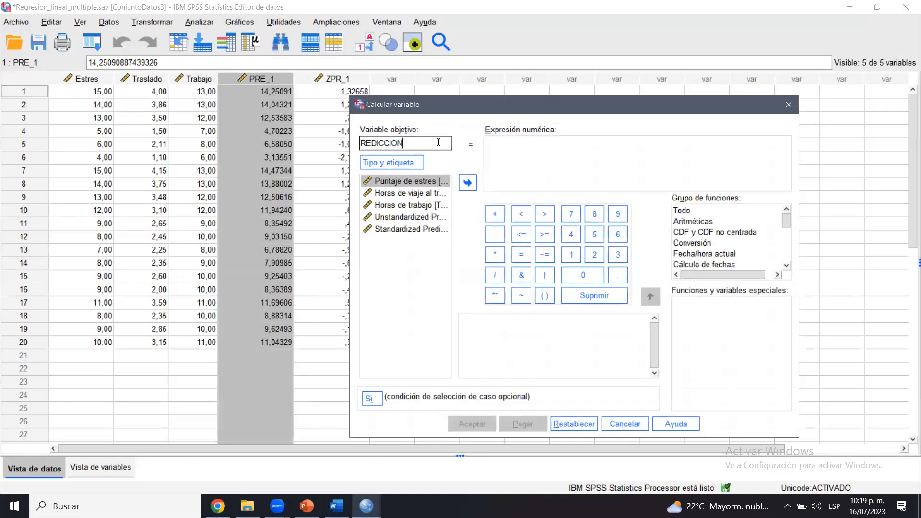
Paste the copied equation as the numeric expression and remove the leading "Y =".
click(562, 177)
key(ctrl+v)
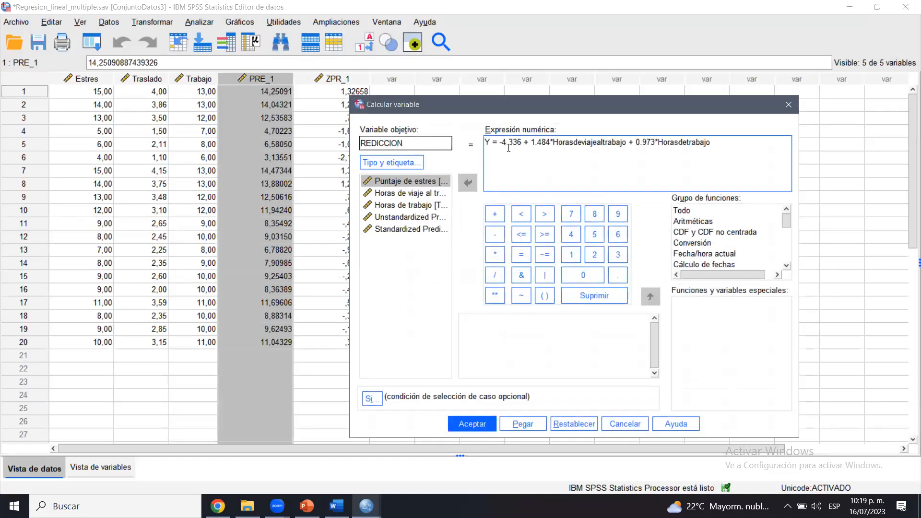
drag(499, 142, 444, 137)
key(BackSpace)
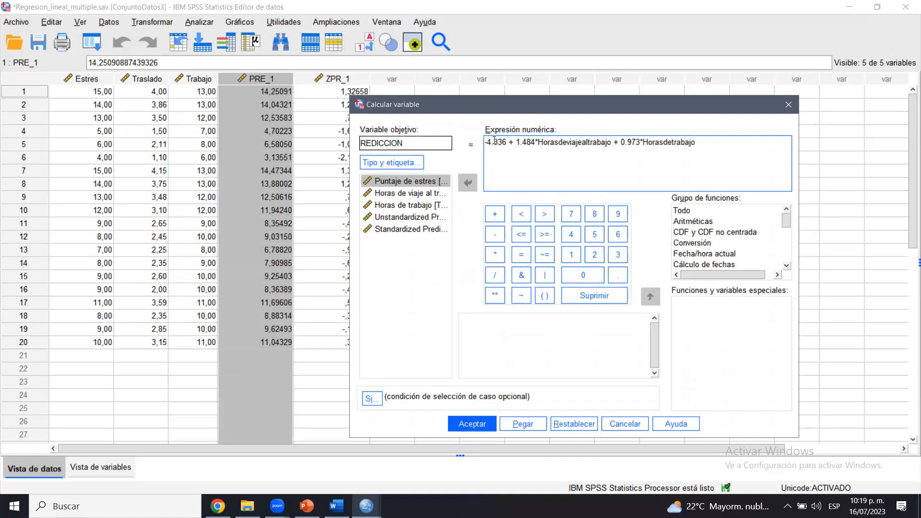
Replace Horasdeviajealtrabajo and Horasdetrabajo in the numeric expression with the dataset variables Traslado and Trabajo.
double_click(575, 142)
key(BackSpace)
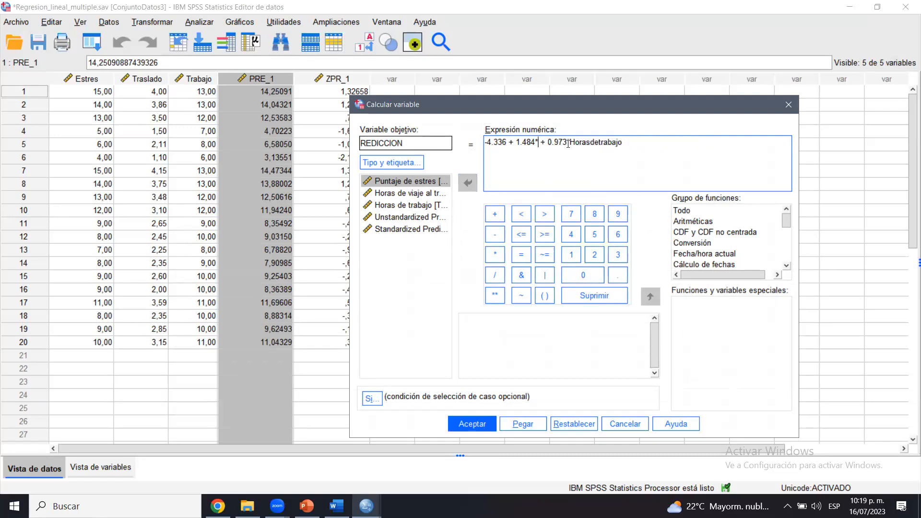
double_click(415, 194)
double_click(625, 147)
key(BackSpace)
double_click(422, 205)
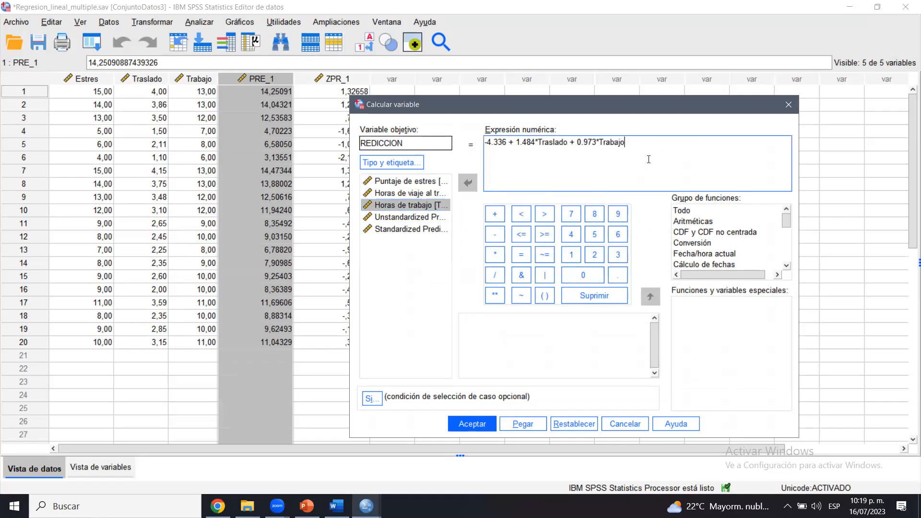
Compute REDICCION from the completed expression, return to the dataset and widen the REDICCION column slightly.
click(472, 423)
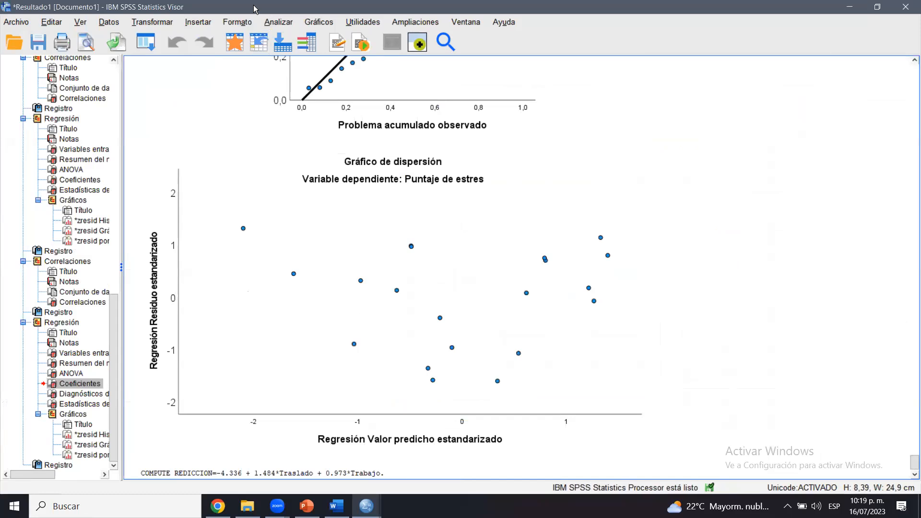
double_click(256, 7)
click(532, 162)
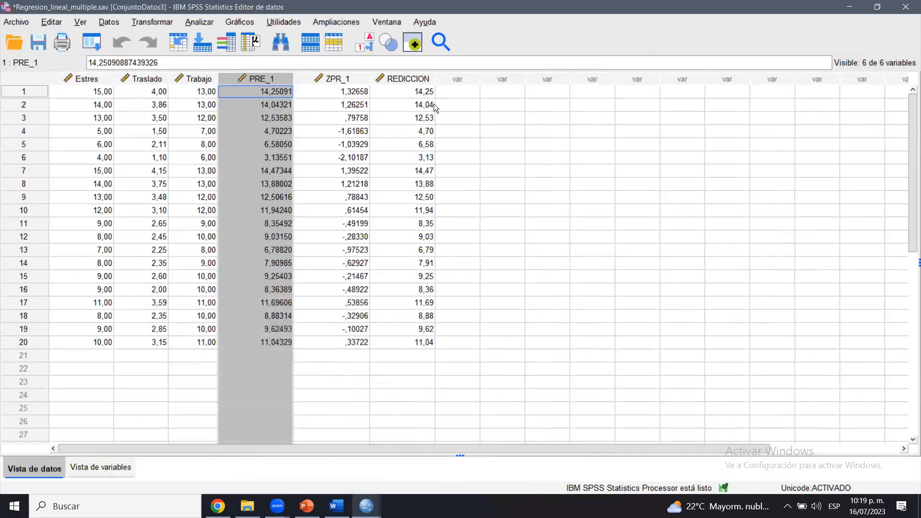
click(417, 79)
drag(435, 79, 454, 79)
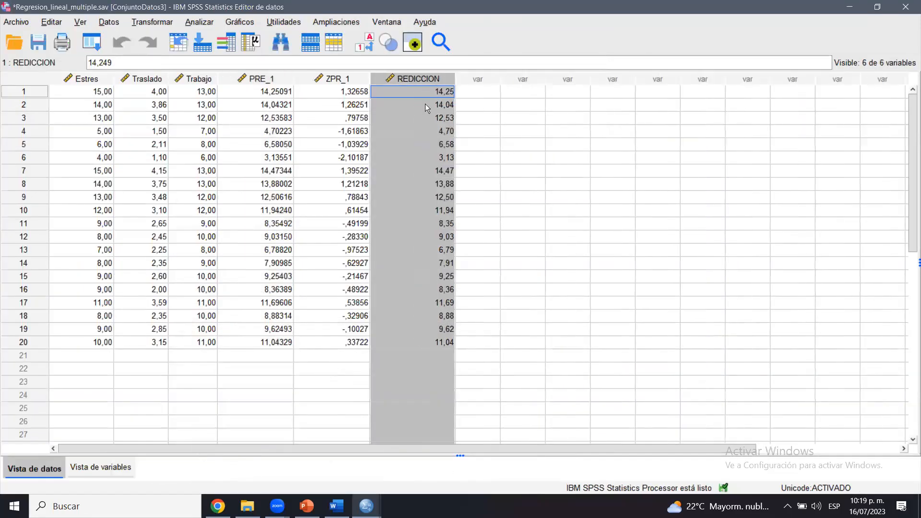
Compare the observed Estres scores with the computed REDICCION values for cases such as rows 1, 9 and 17.
click(424, 105)
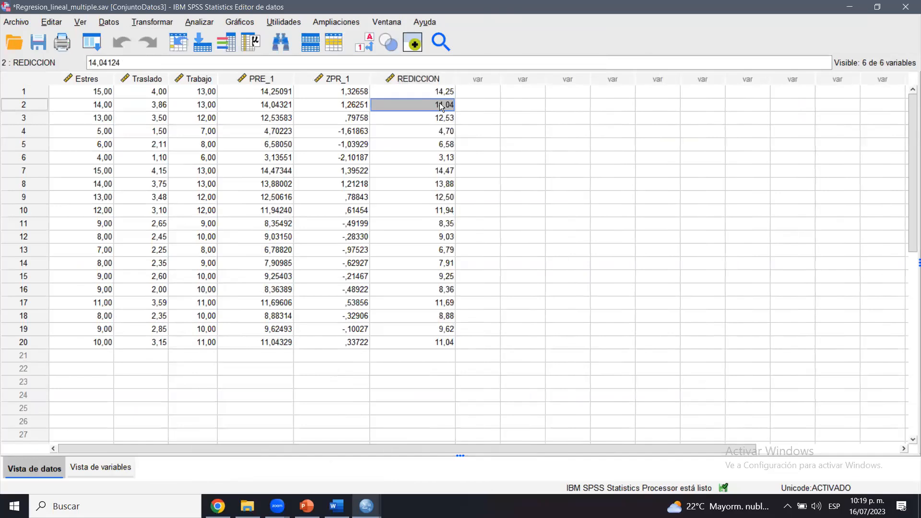
click(201, 78)
click(86, 79)
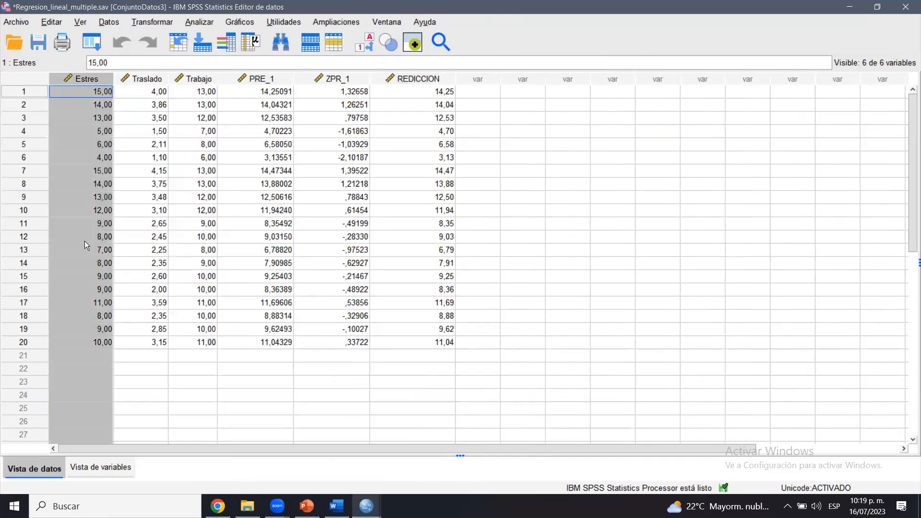
click(437, 93)
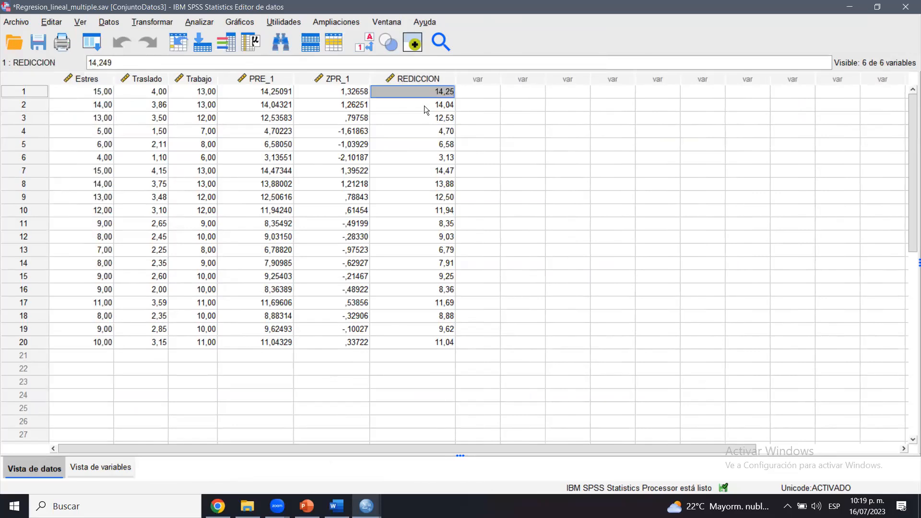
click(424, 109)
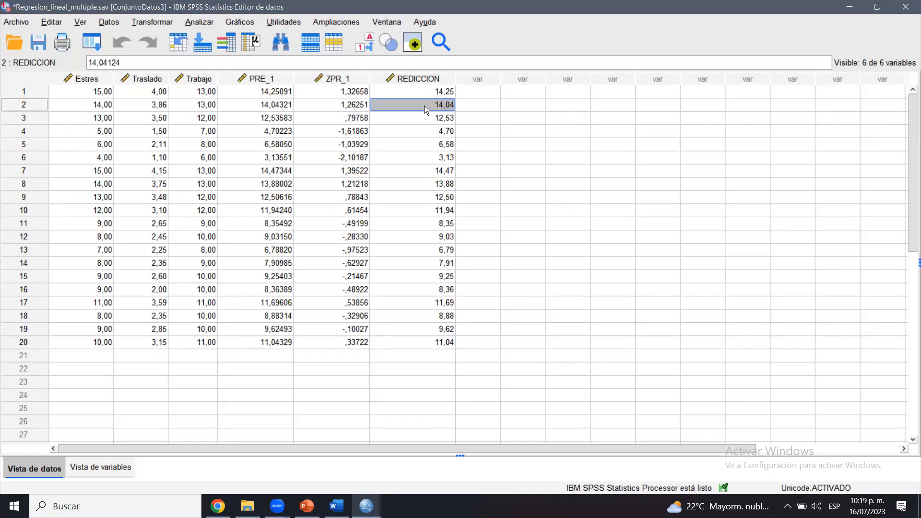
click(404, 92)
click(95, 91)
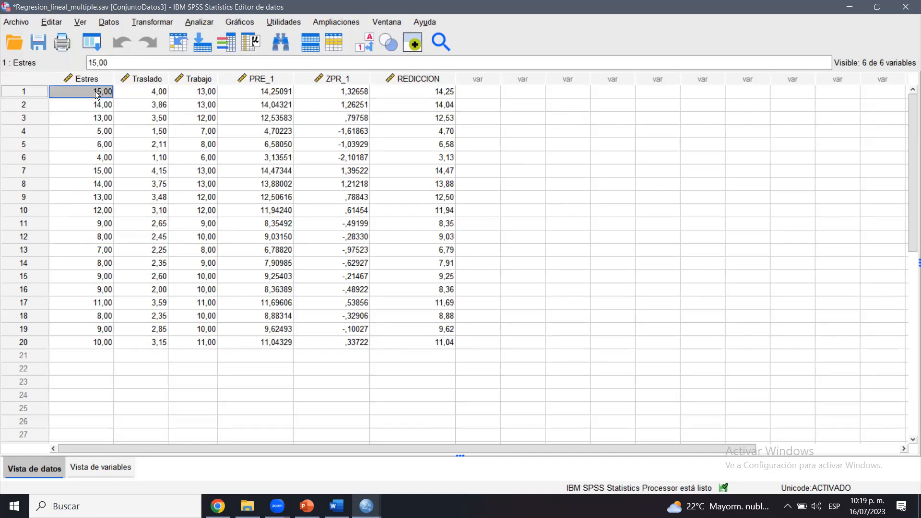
click(415, 93)
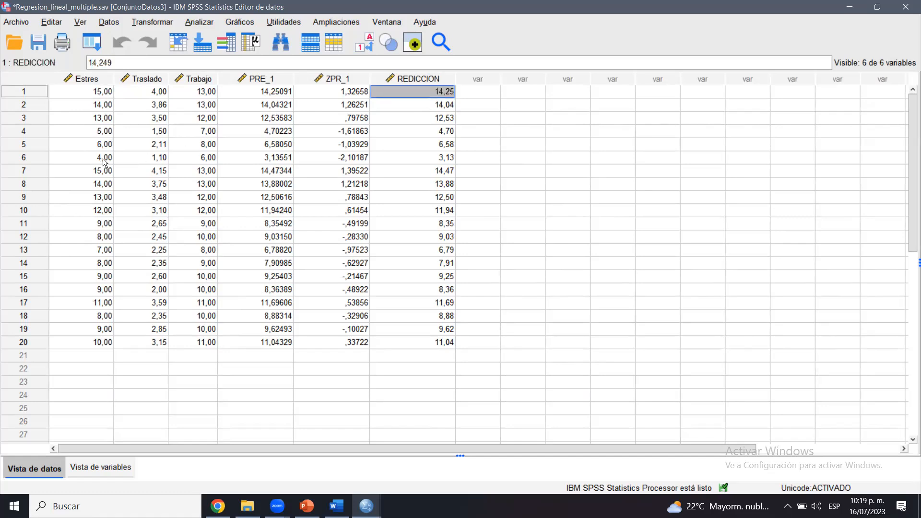
click(90, 184)
click(430, 194)
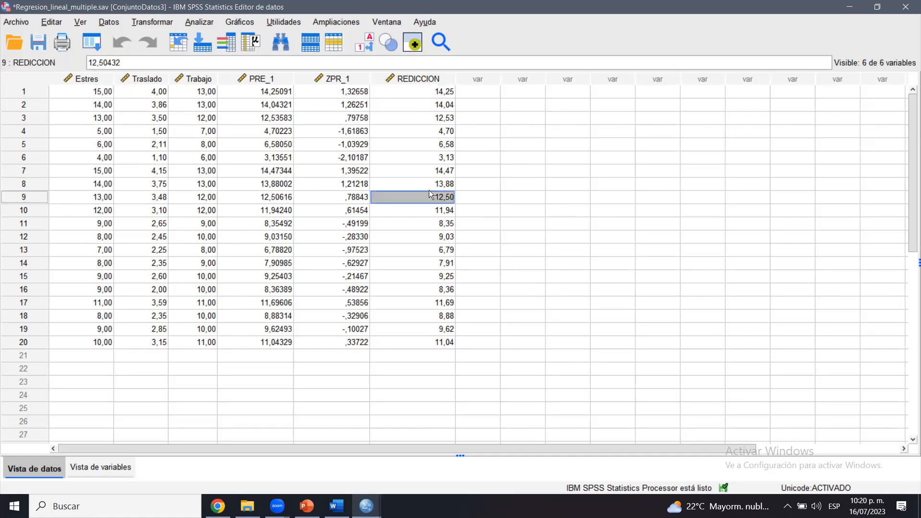
click(102, 200)
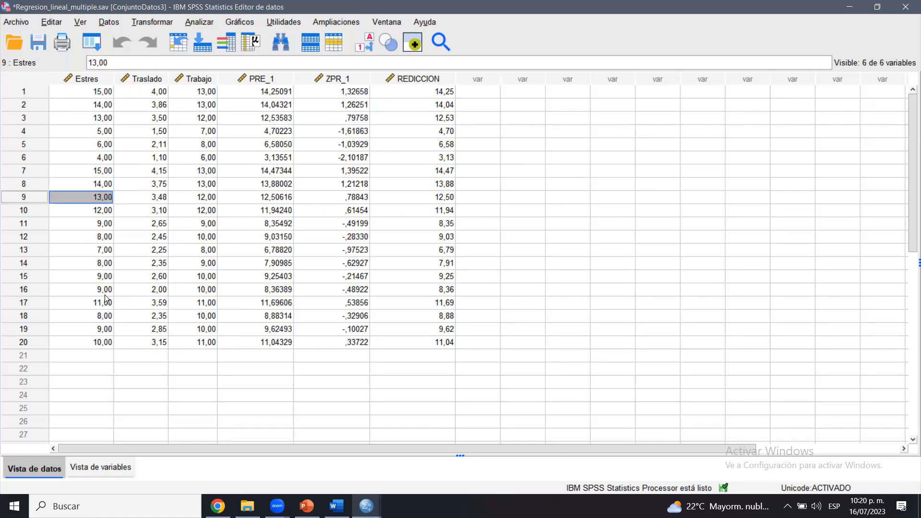
click(93, 305)
click(413, 309)
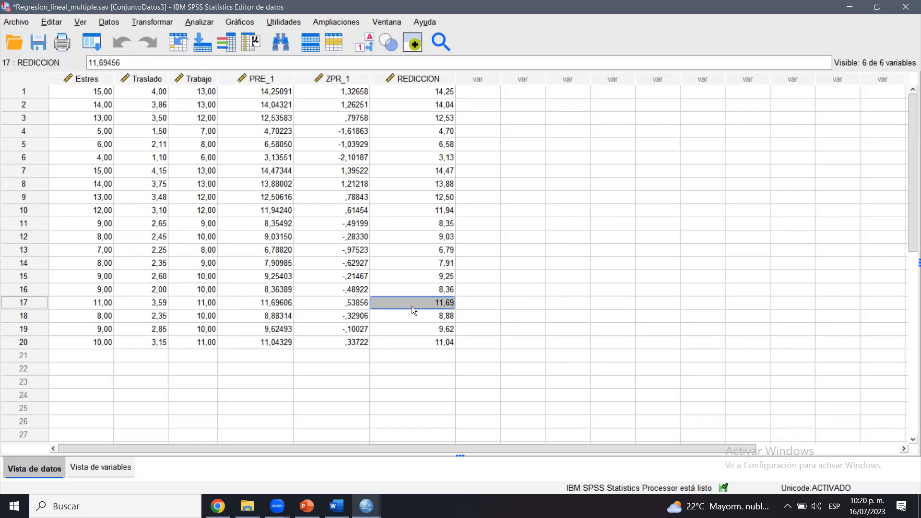
Compare the PRE_1 predicted values saved by the regression with the REDICCION values in the first six rows.
click(263, 80)
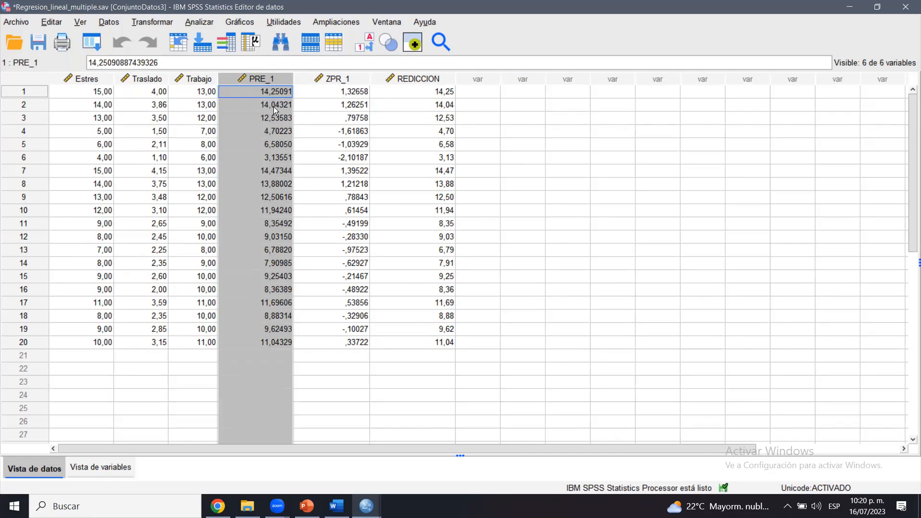
click(438, 91)
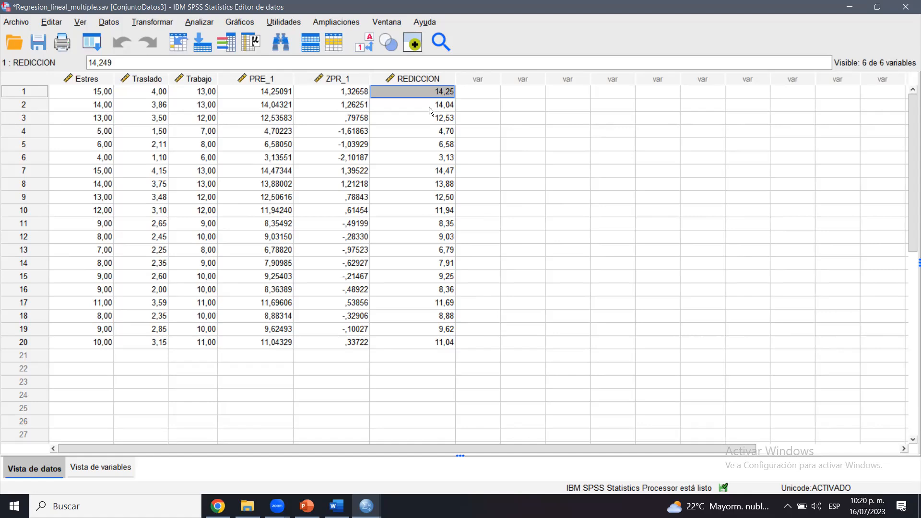
click(428, 106)
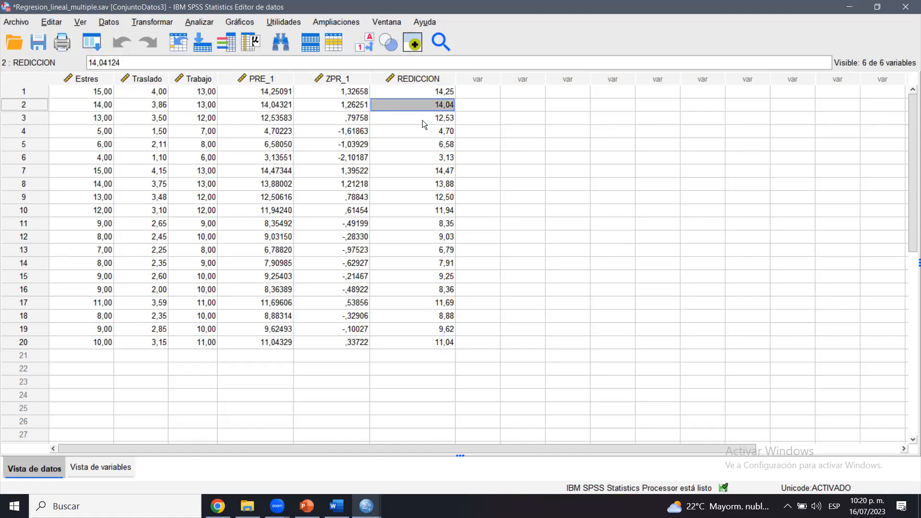
click(422, 120)
click(417, 126)
click(408, 147)
click(404, 163)
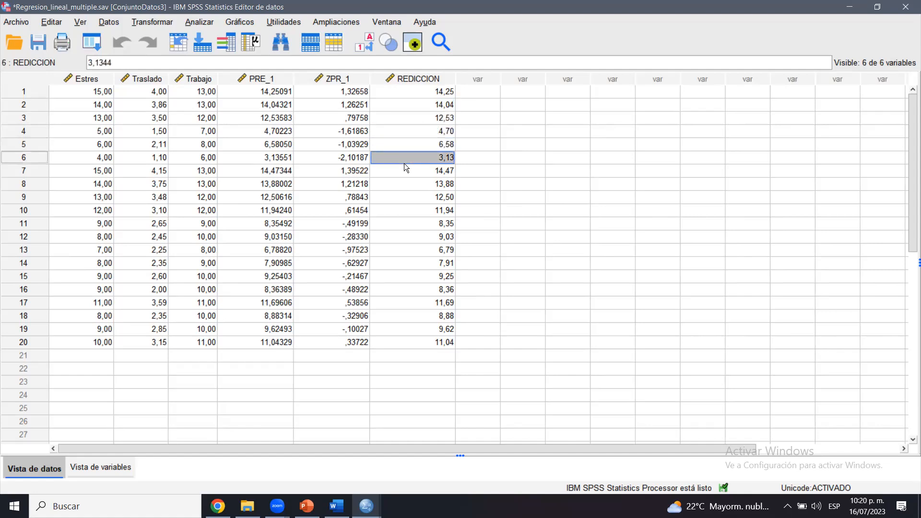